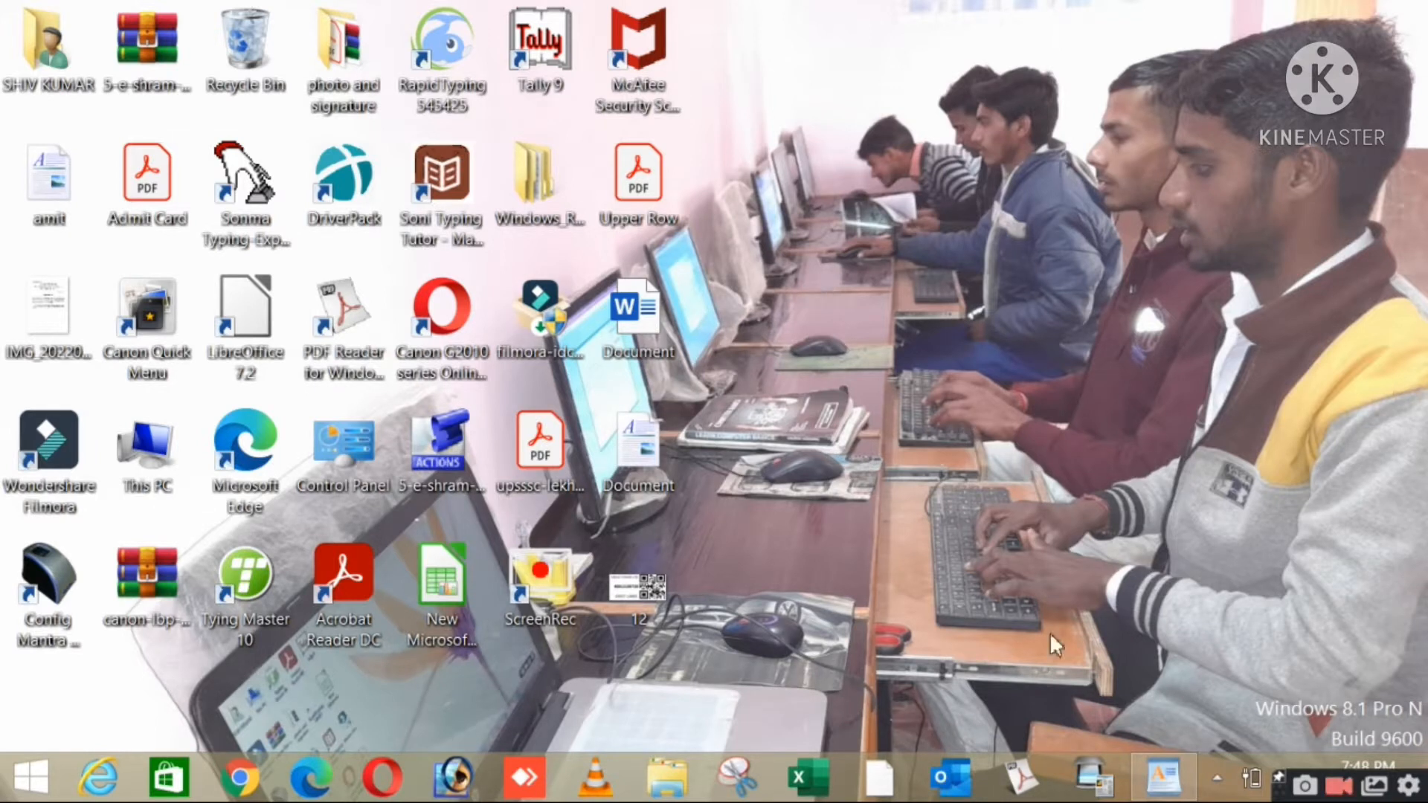
Refresh the desktop three times
right_click(944, 355)
left_click(990, 398)
right_click(976, 351)
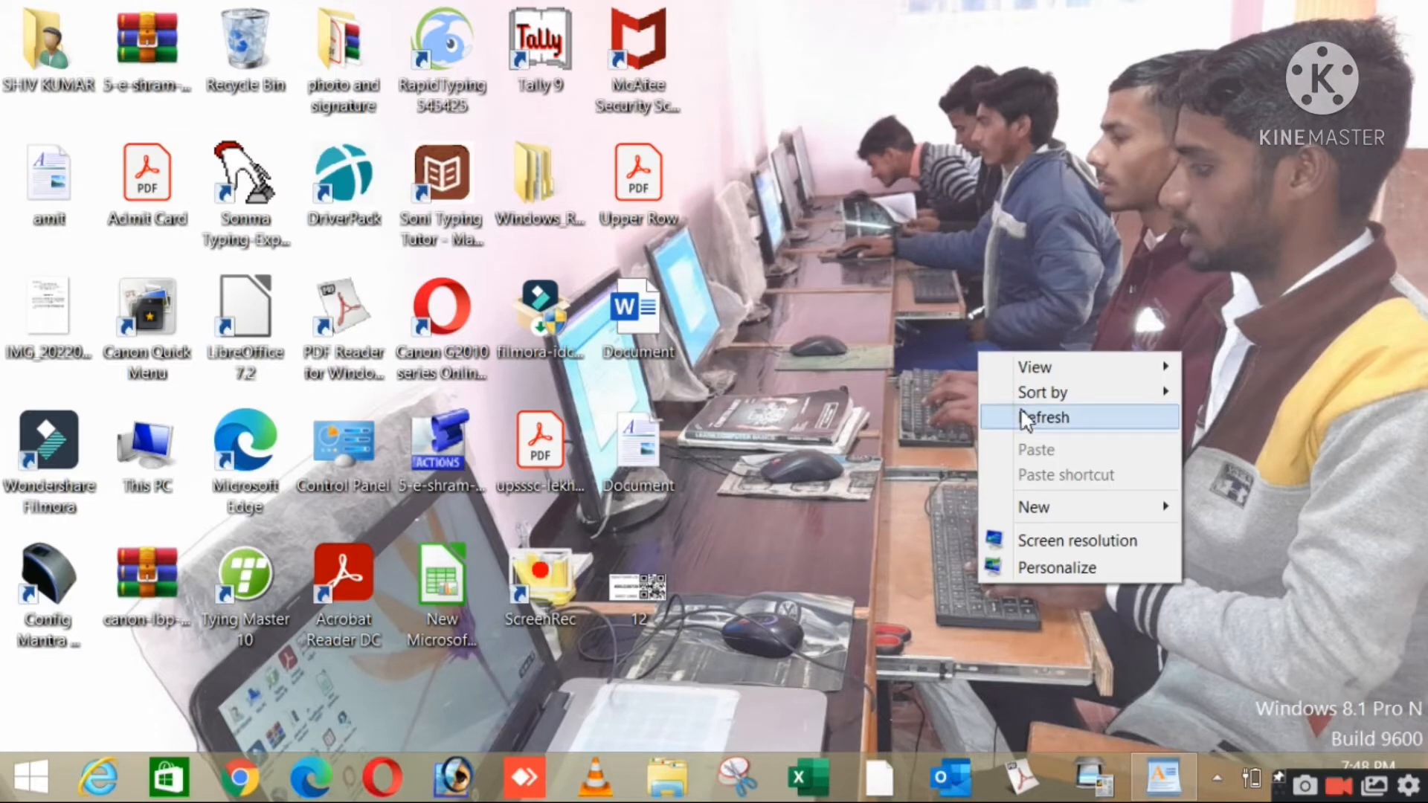
left_click(1034, 414)
right_click(957, 350)
left_click(1024, 412)
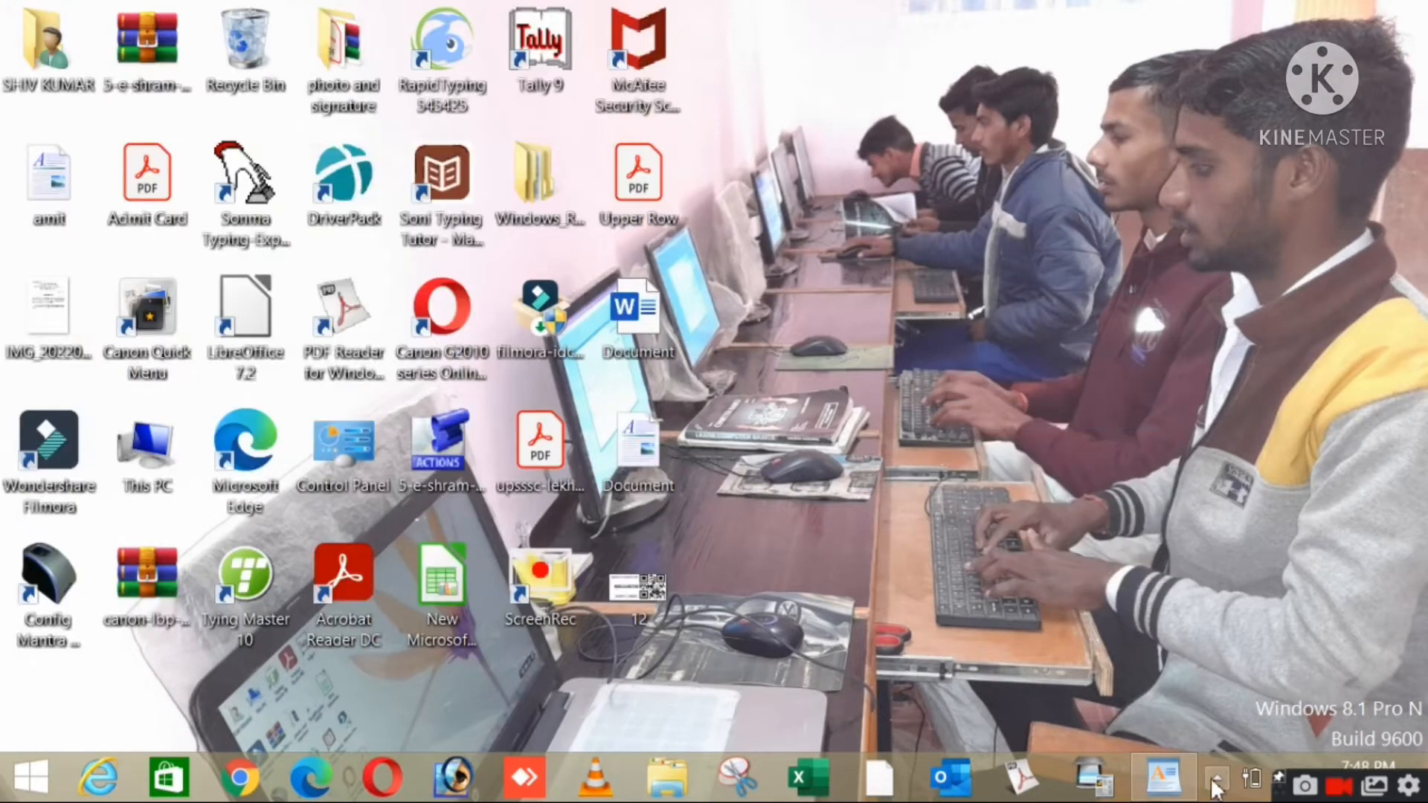
Switch to the "Interoduction to notepad" document in WordPad and highlight its underlined Hindi heading to read it
left_click(1164, 777)
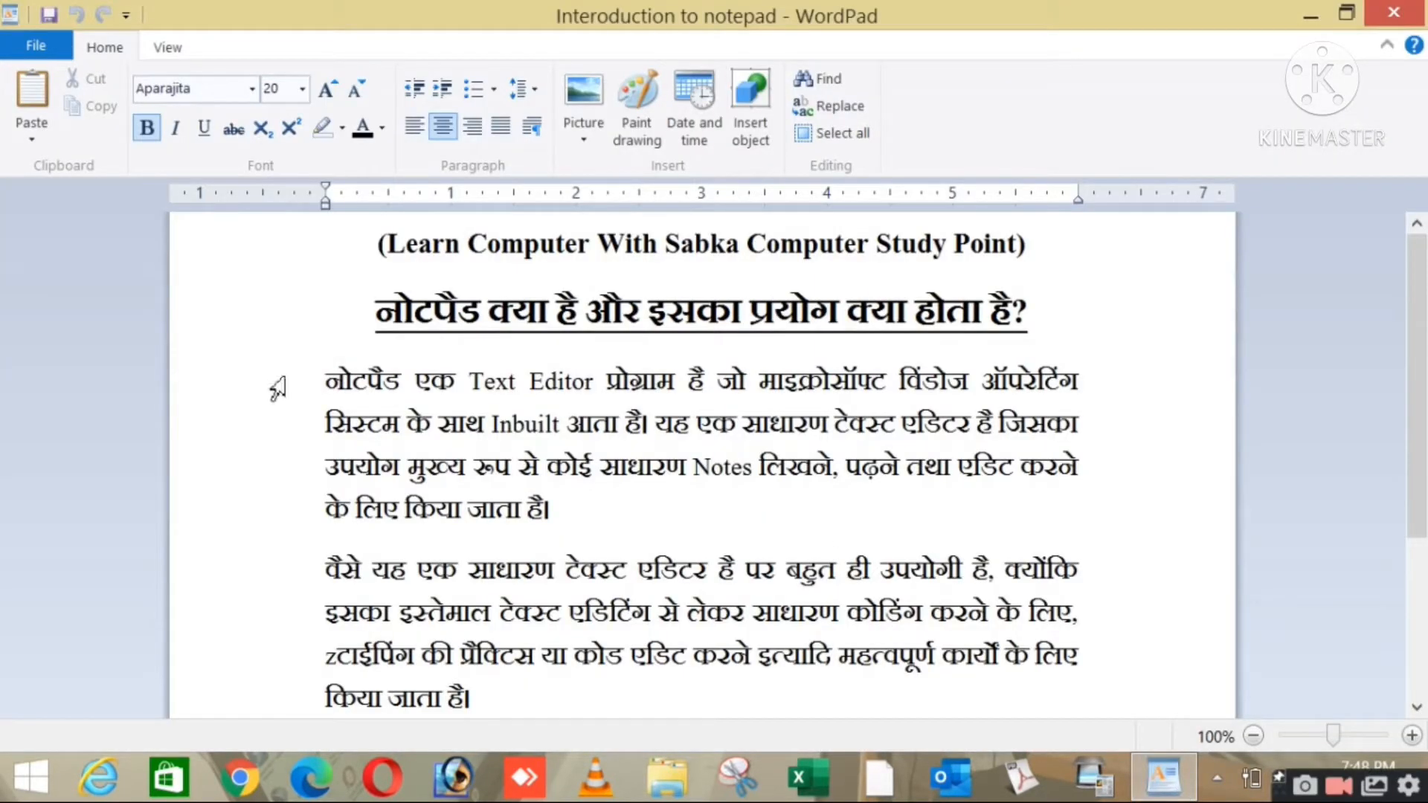
left_click(330, 357)
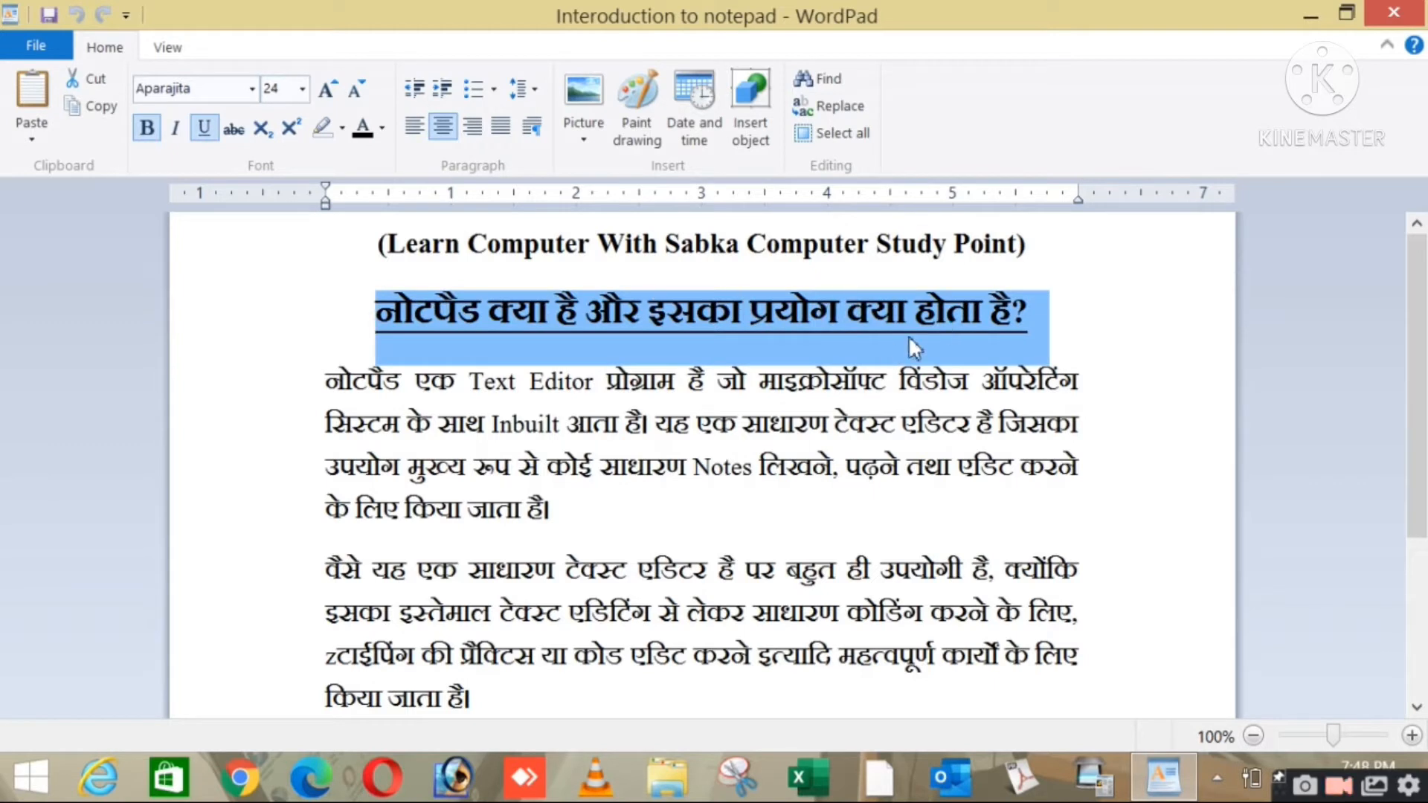
left_click(1098, 311)
Read the first paragraph under the heading, highlighting its passages in turn, including the words "Text Editor", and clear the selection
left_click_drag(327, 378, 1027, 400)
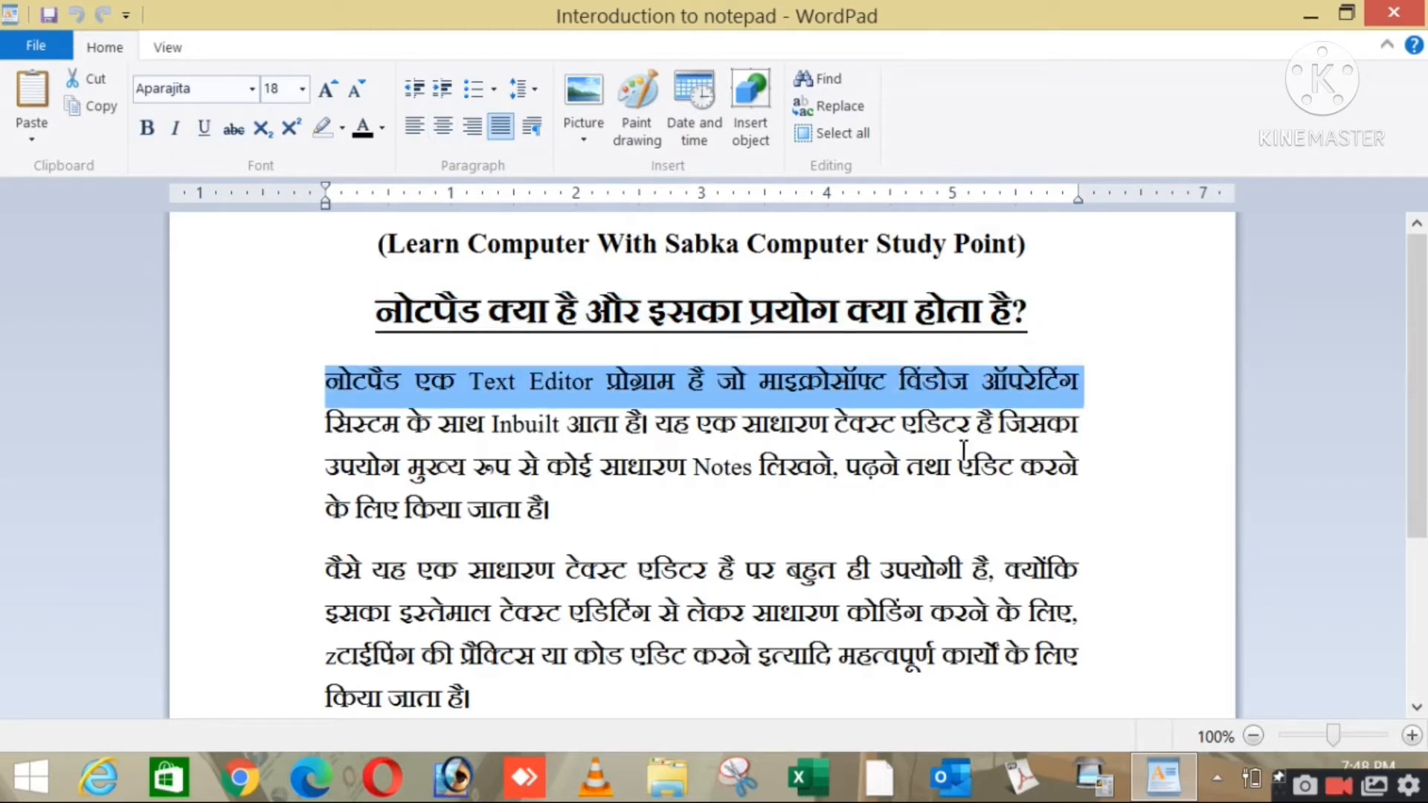
left_click_drag(323, 430, 944, 397)
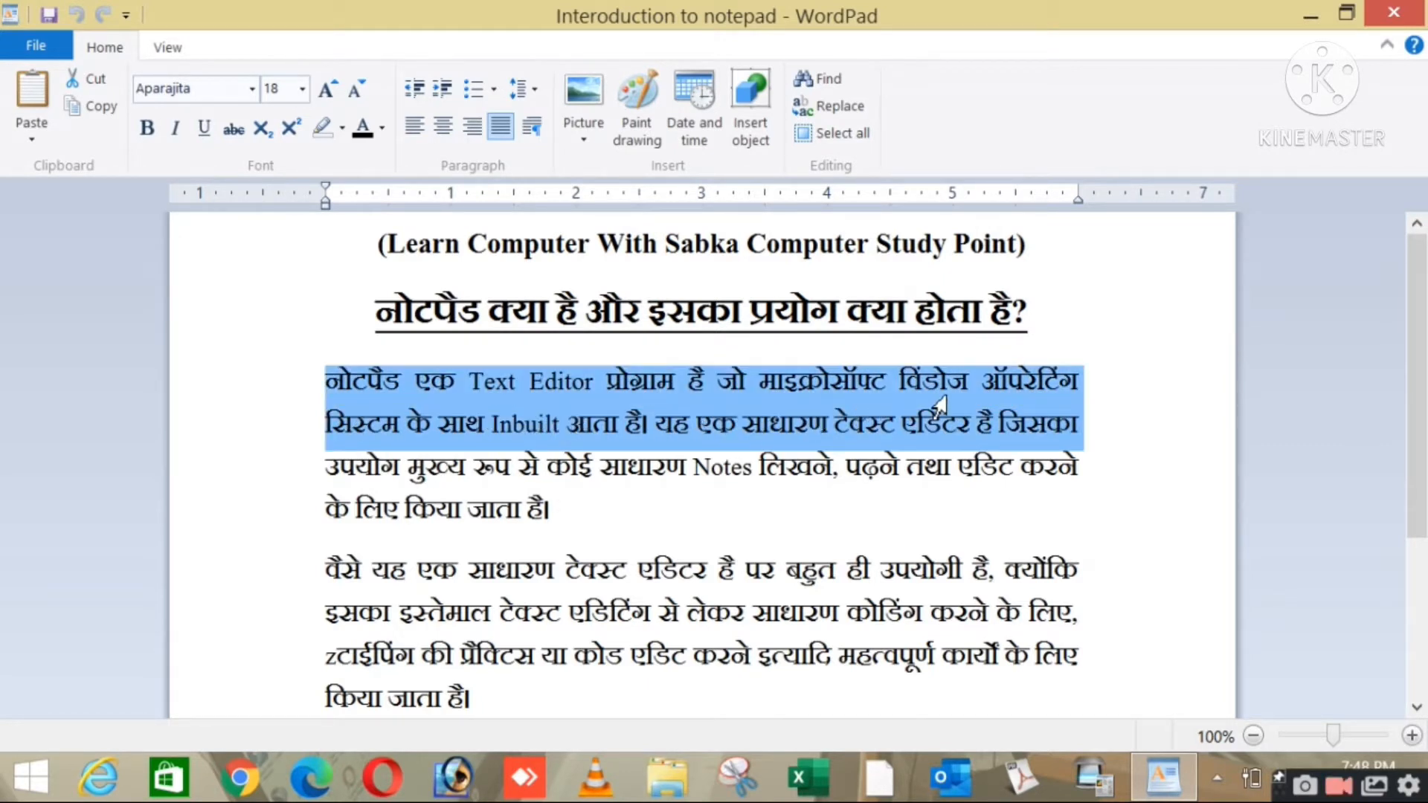
left_click(693, 528)
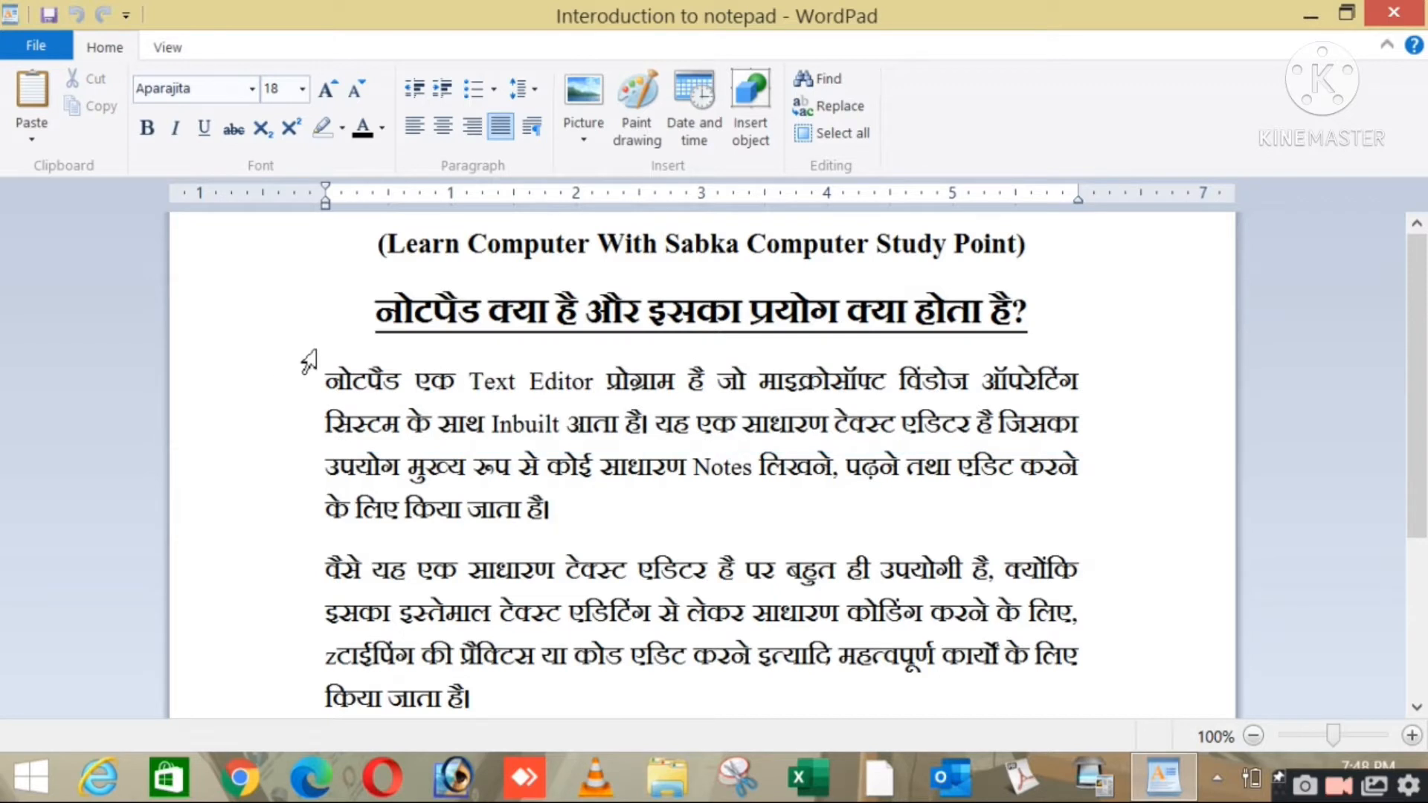
left_click_drag(604, 392, 471, 393)
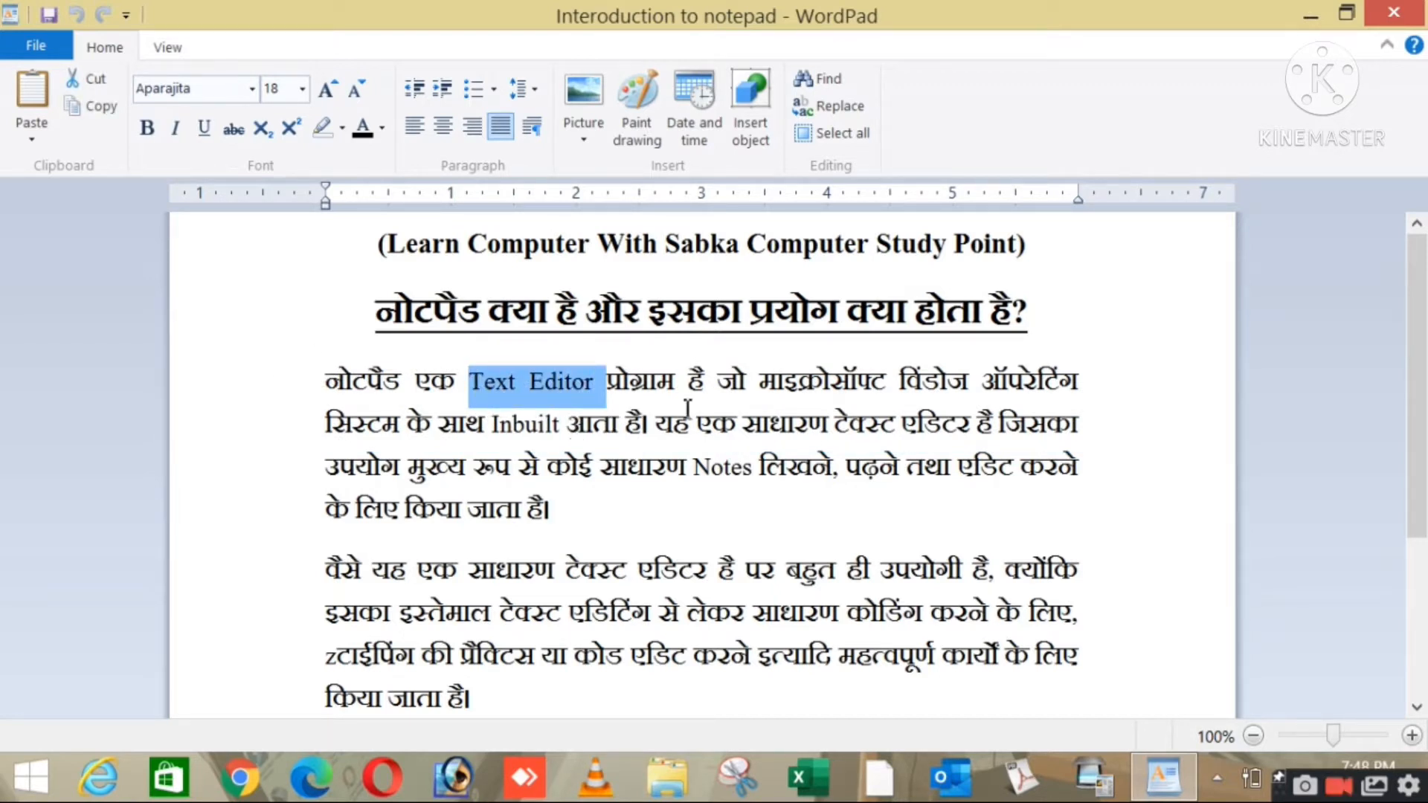
left_click_drag(687, 381, 1061, 438)
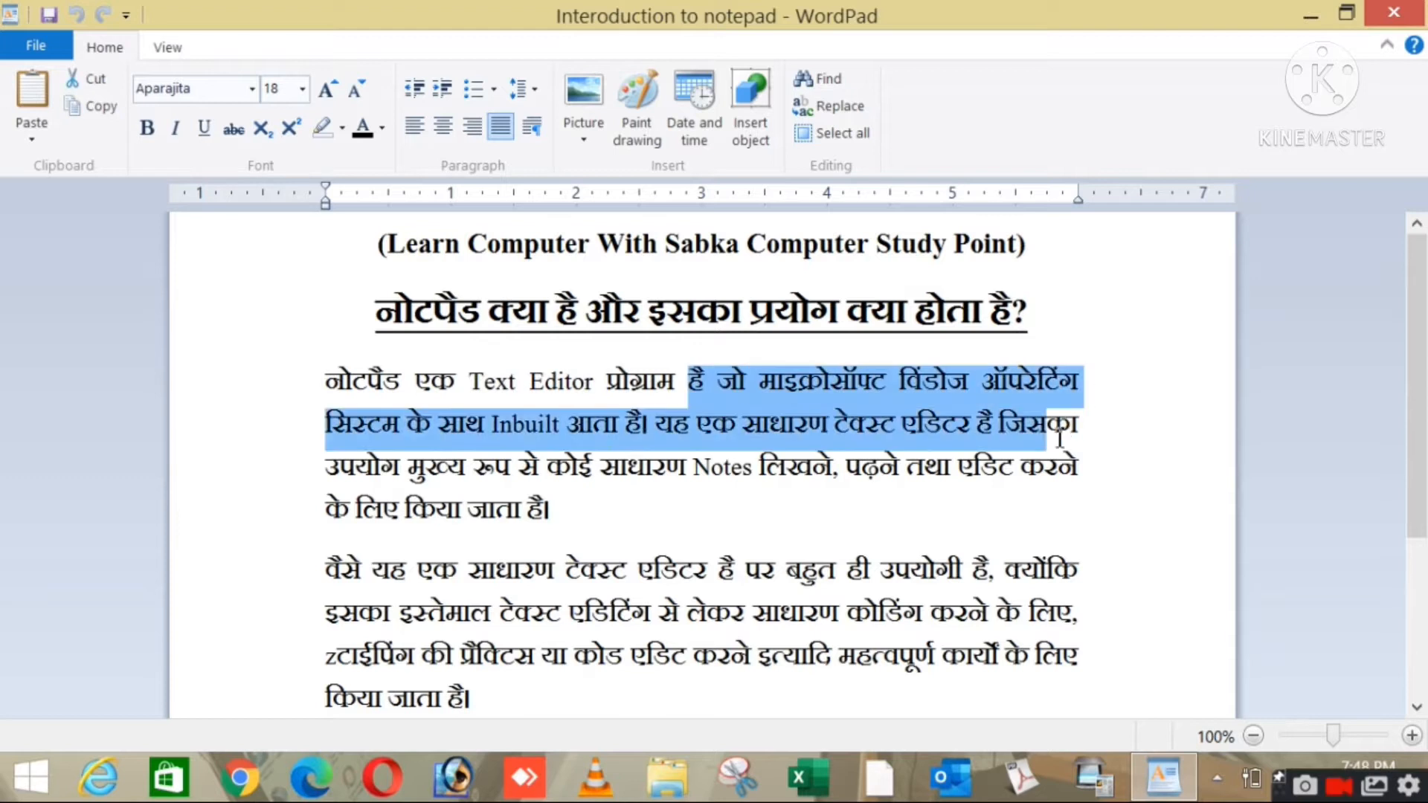
left_click(835, 524)
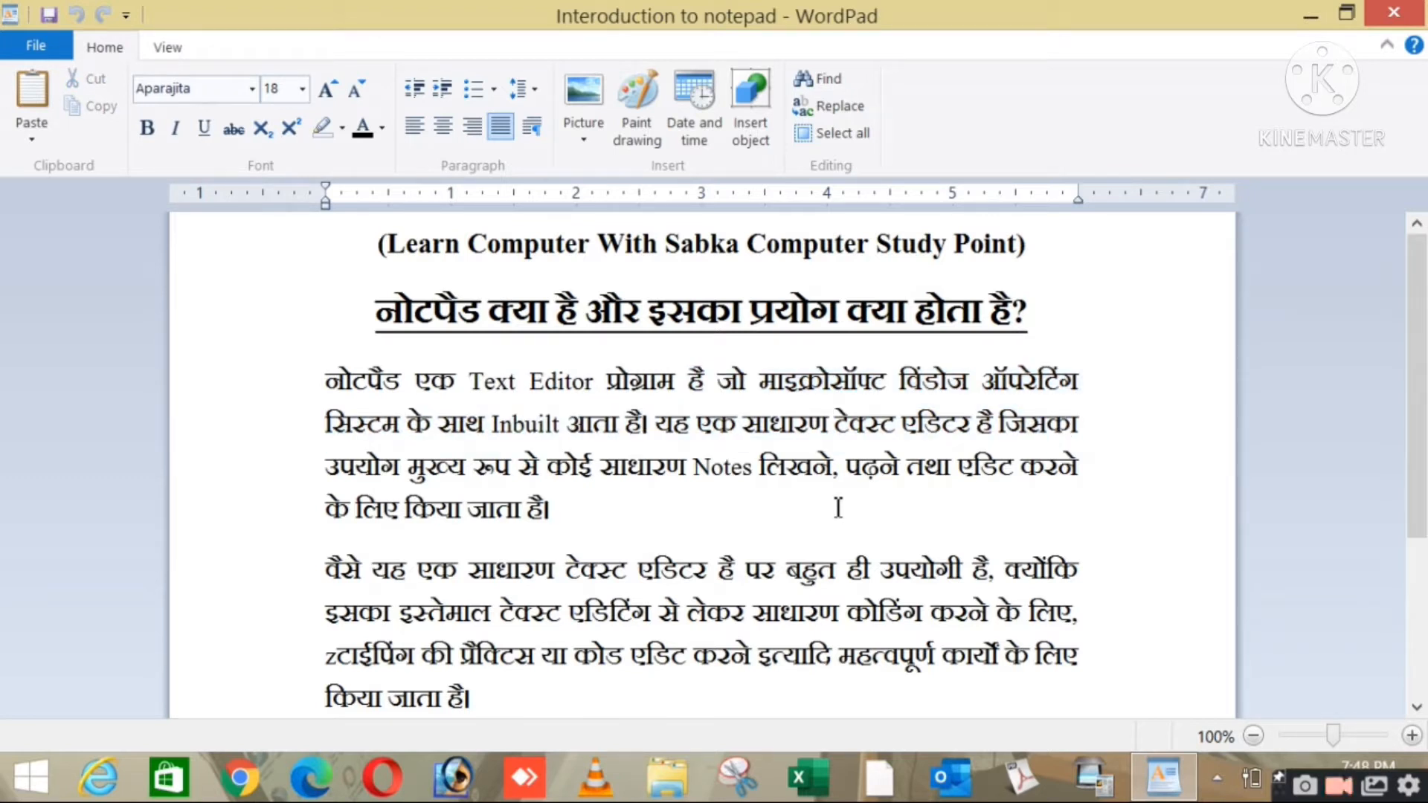
left_click(653, 420)
left_click_drag(653, 421, 379, 394)
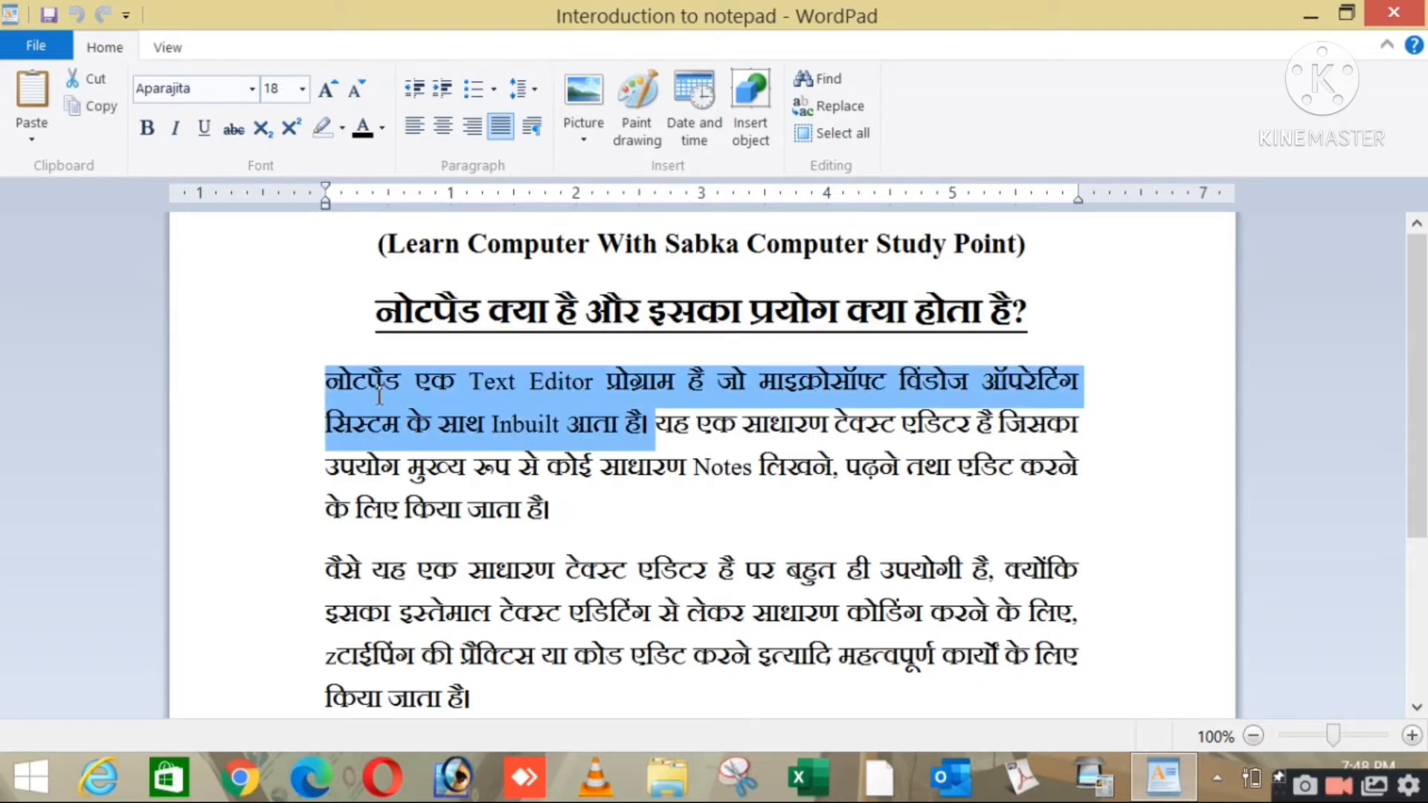
left_click_drag(660, 425, 1074, 429)
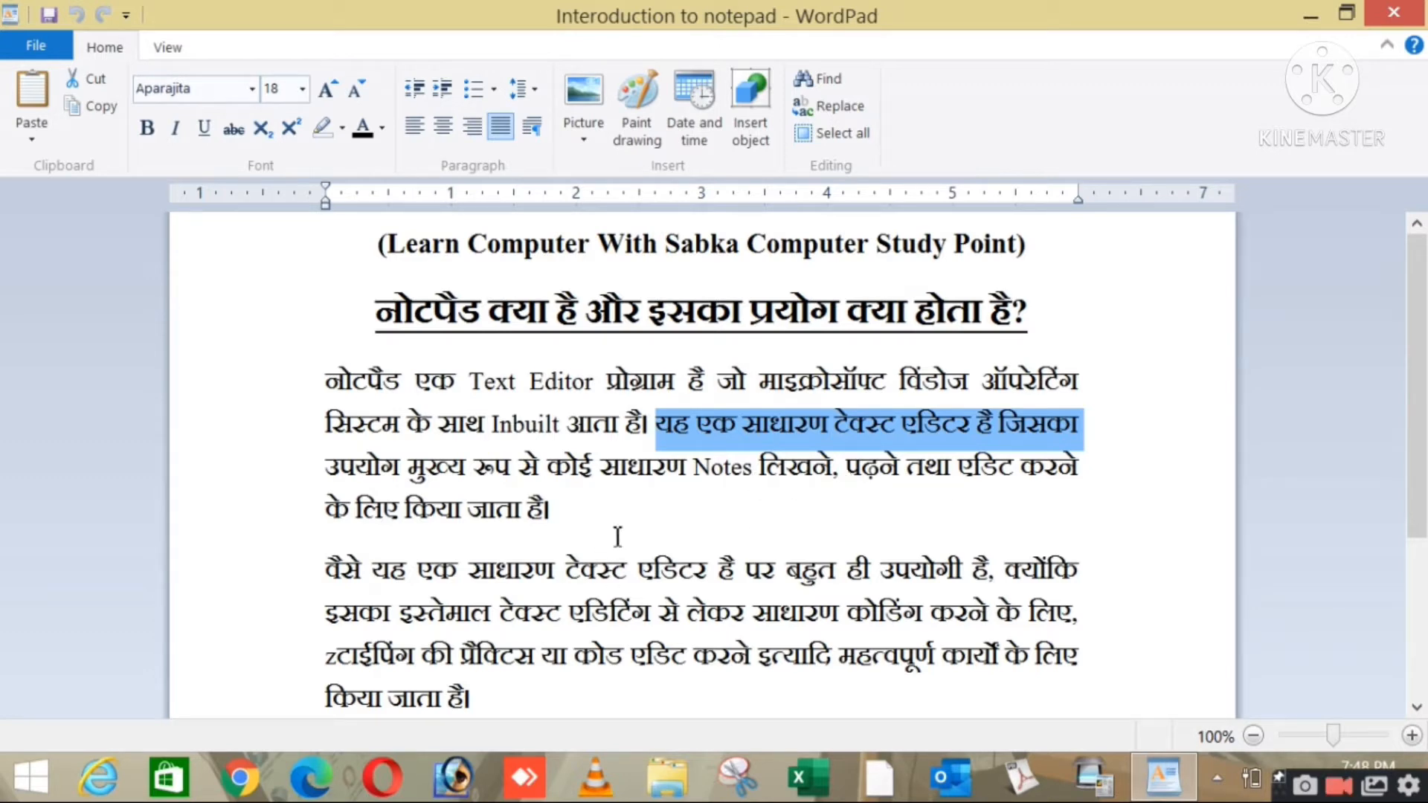
left_click_drag(618, 534, 255, 408)
left_click(719, 536)
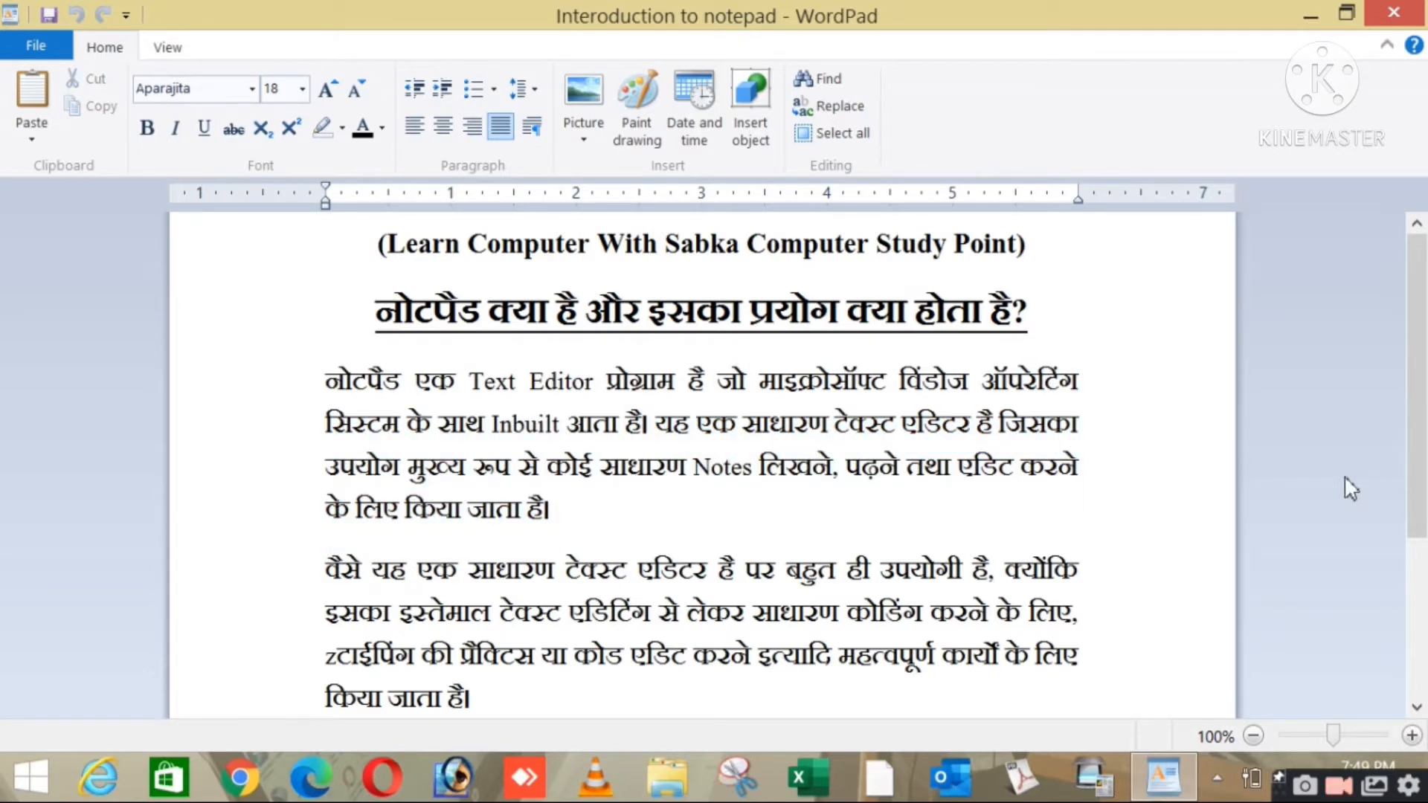
Read the second paragraph on Notepad's uses, highlighting its lines in turn, and clear the selection
scroll(1344, 477, "down", 2)
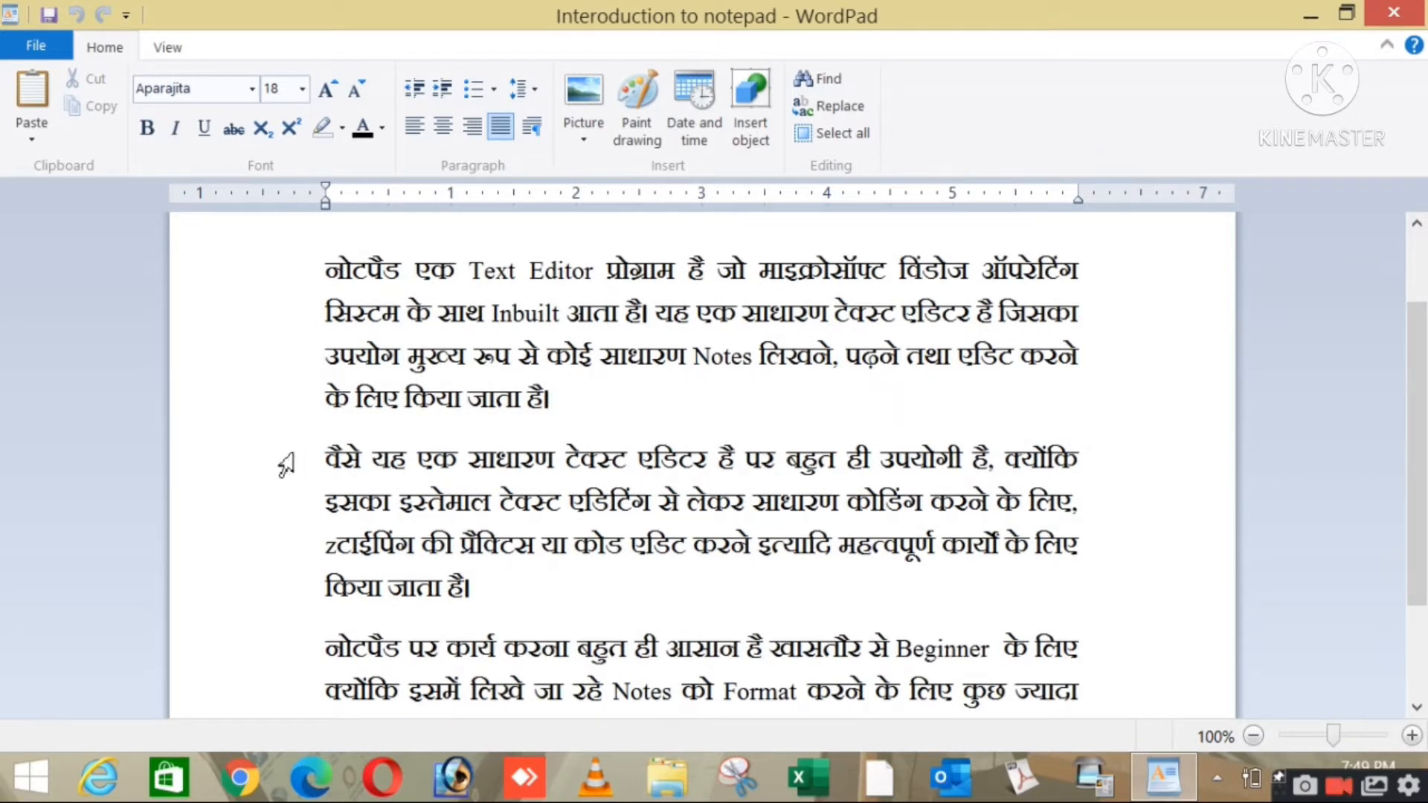
left_click(320, 468)
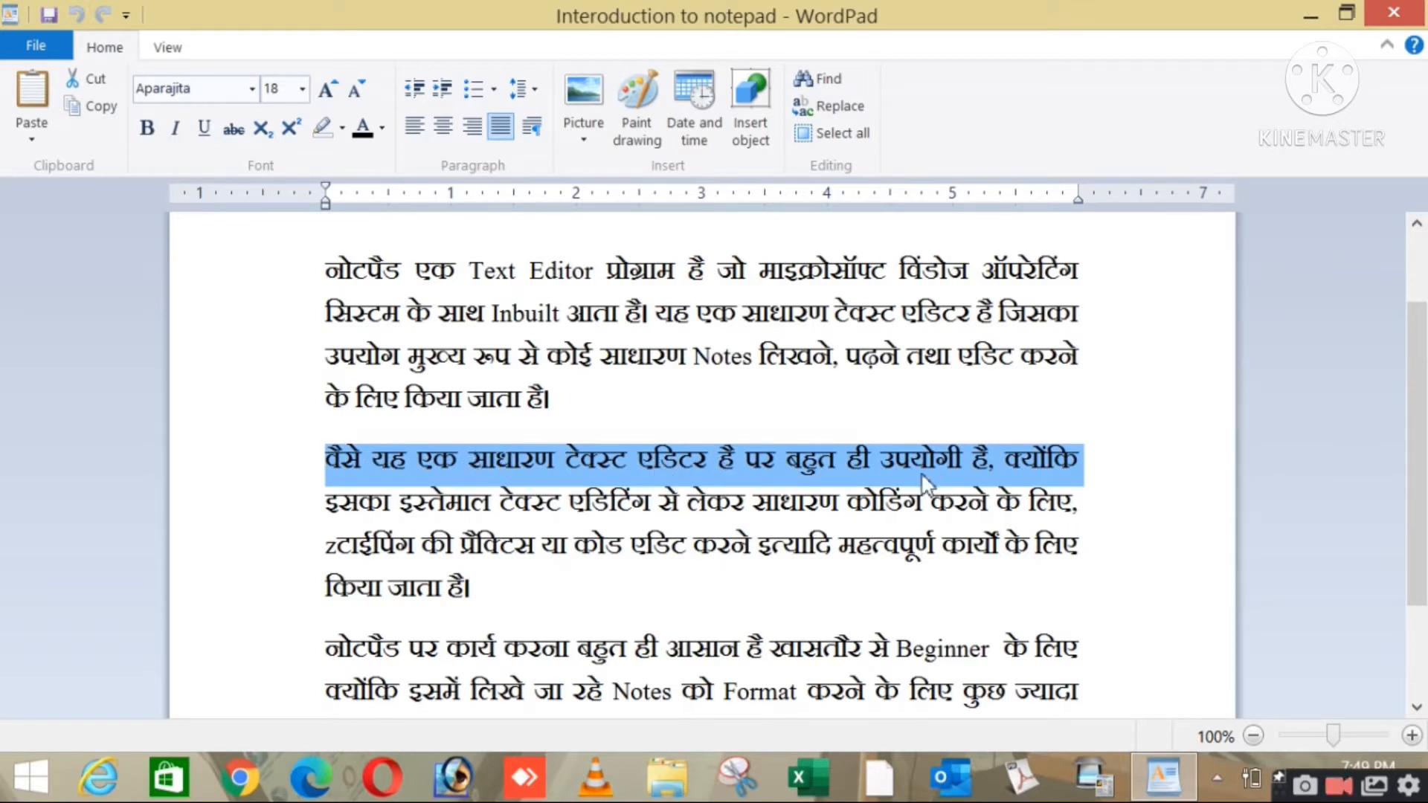
left_click_drag(327, 502, 1072, 517)
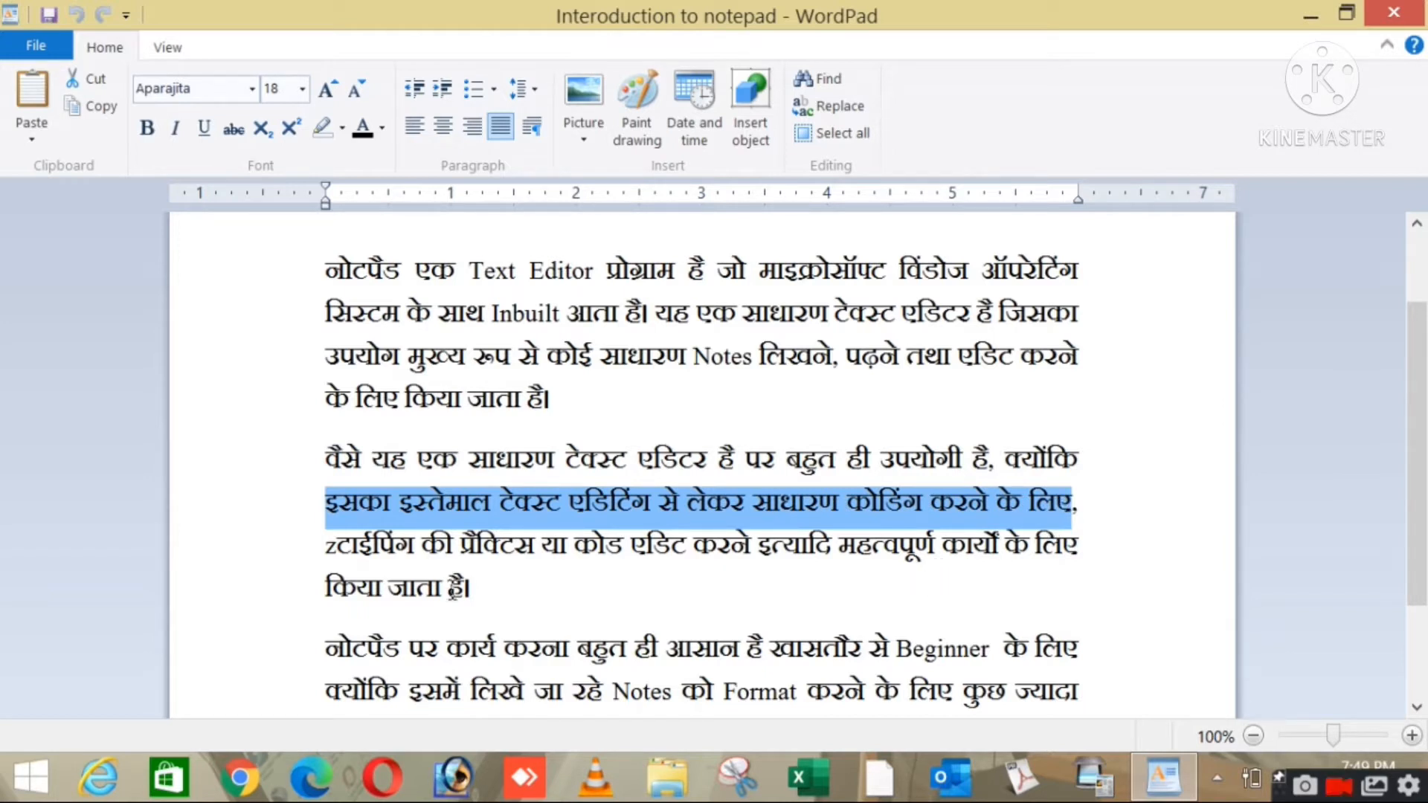
left_click(316, 558)
left_click_drag(629, 541, 760, 524)
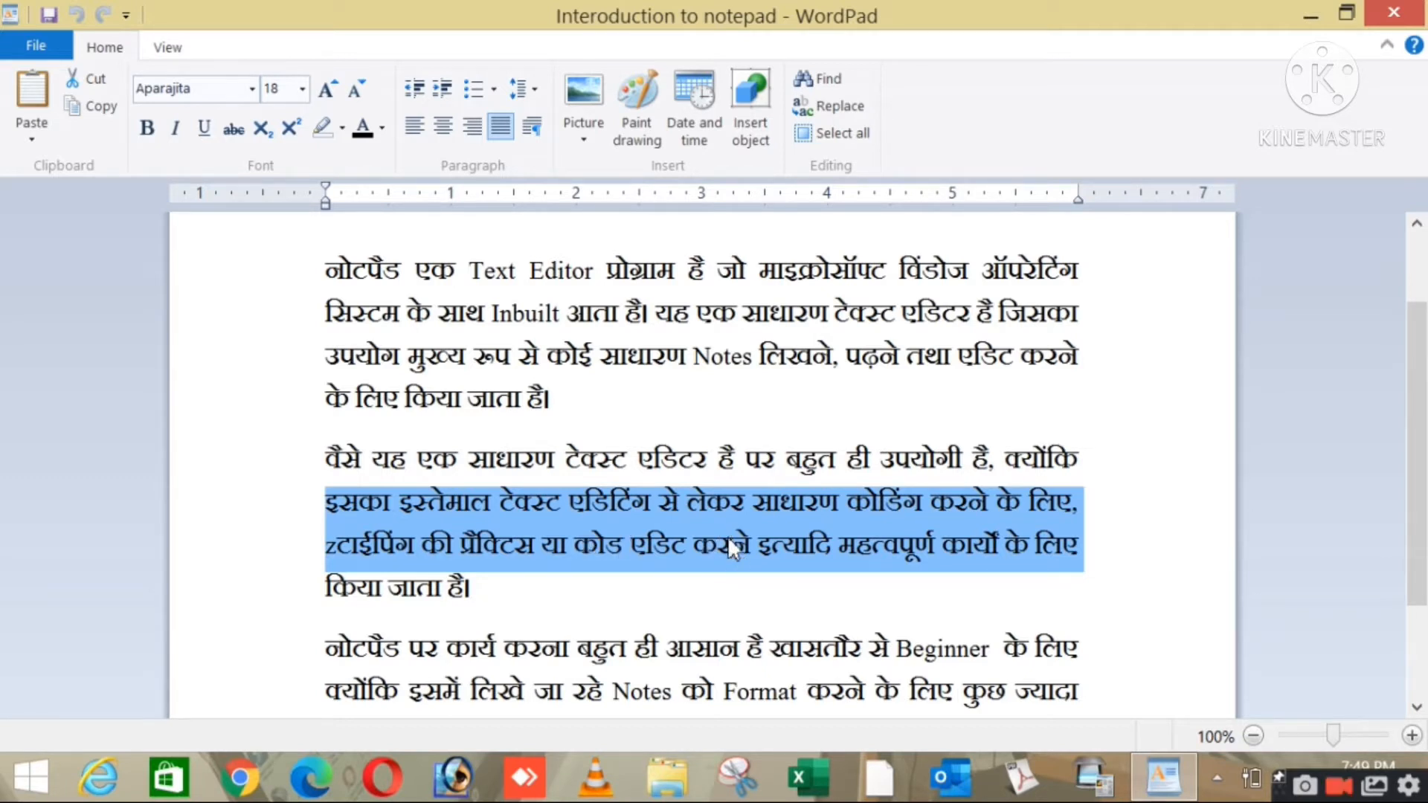
left_click(677, 582)
left_click_drag(574, 547, 1096, 589)
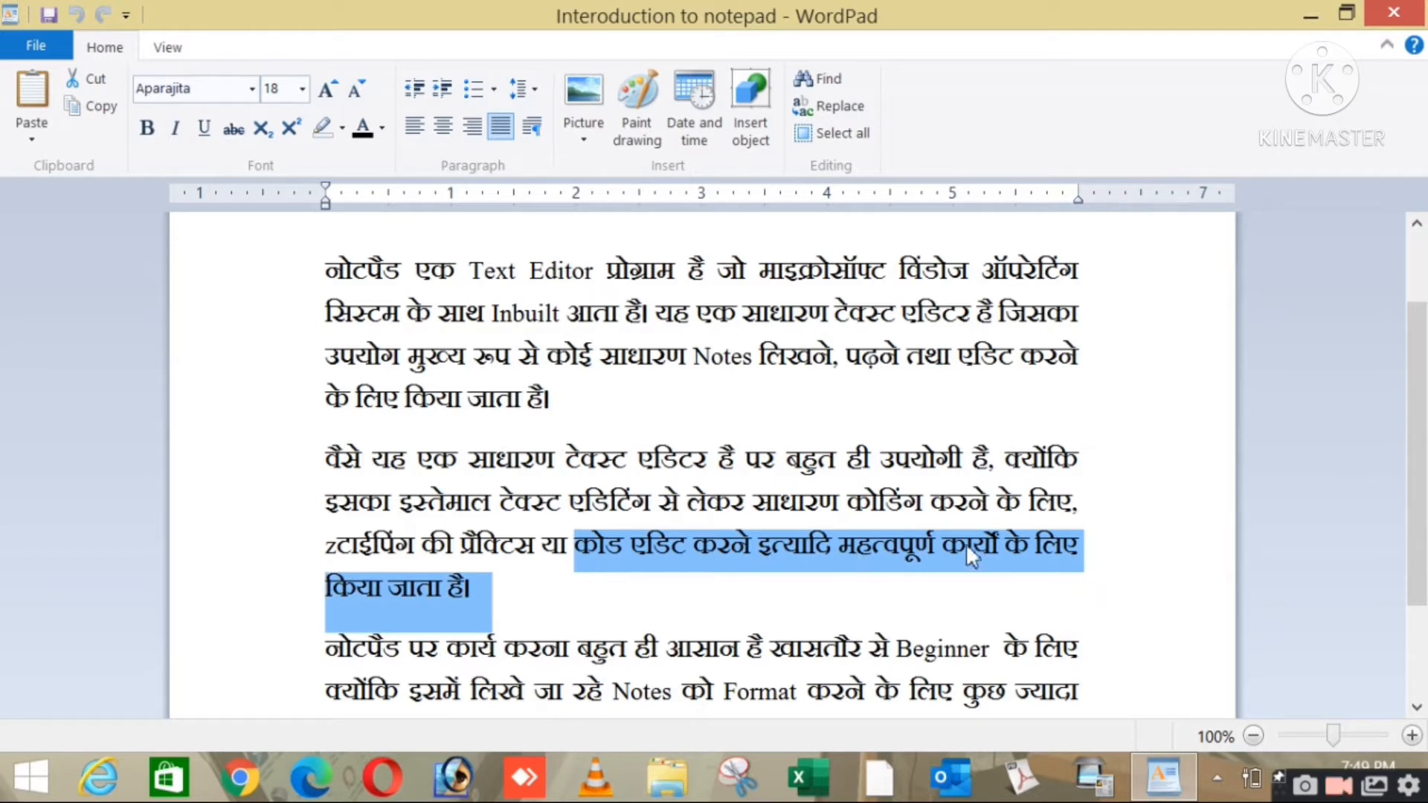
left_click(548, 595)
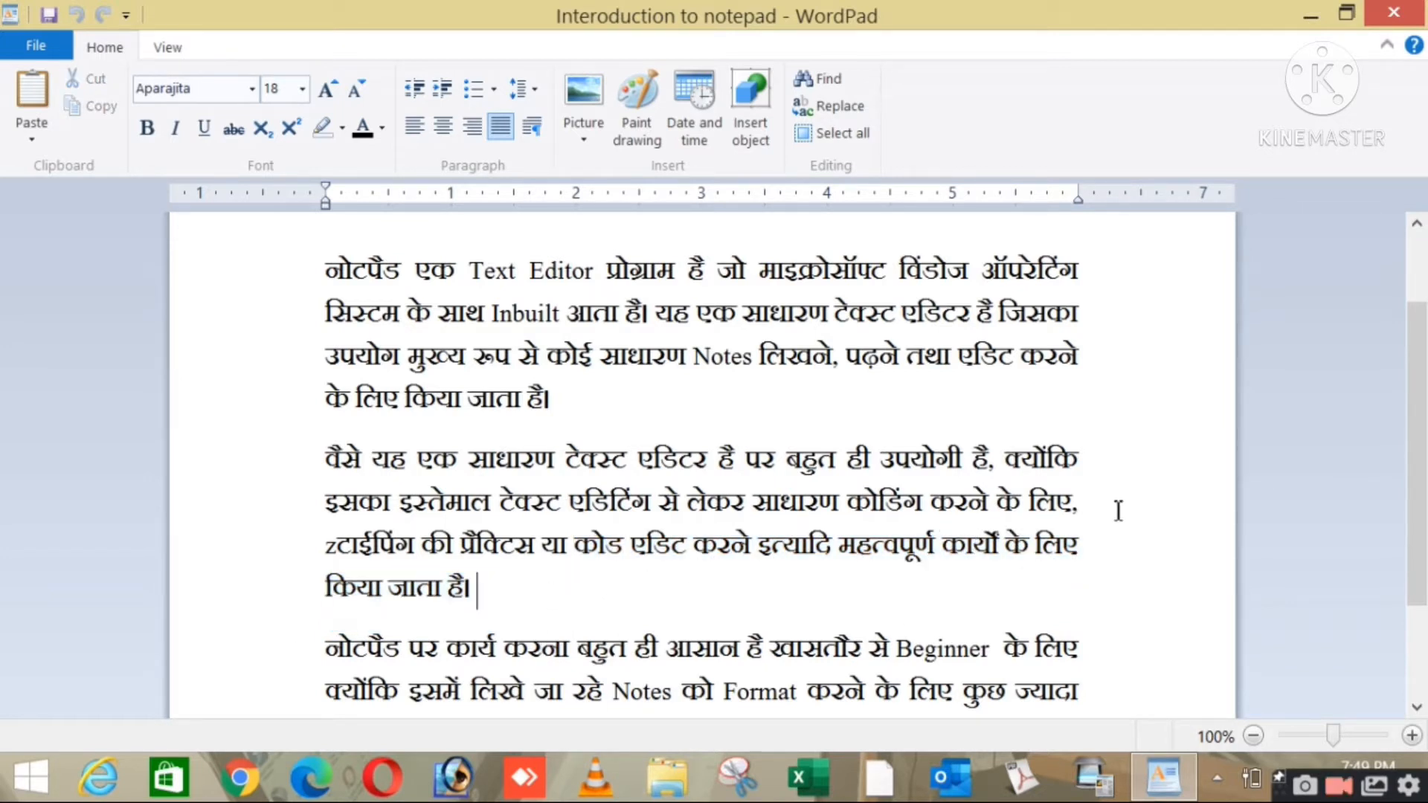
Read the last paragraph on Notepad's ease of use for beginners, highlighting it passage by passage, and return to the document's beginning
left_click_drag(1426, 387, 1425, 476)
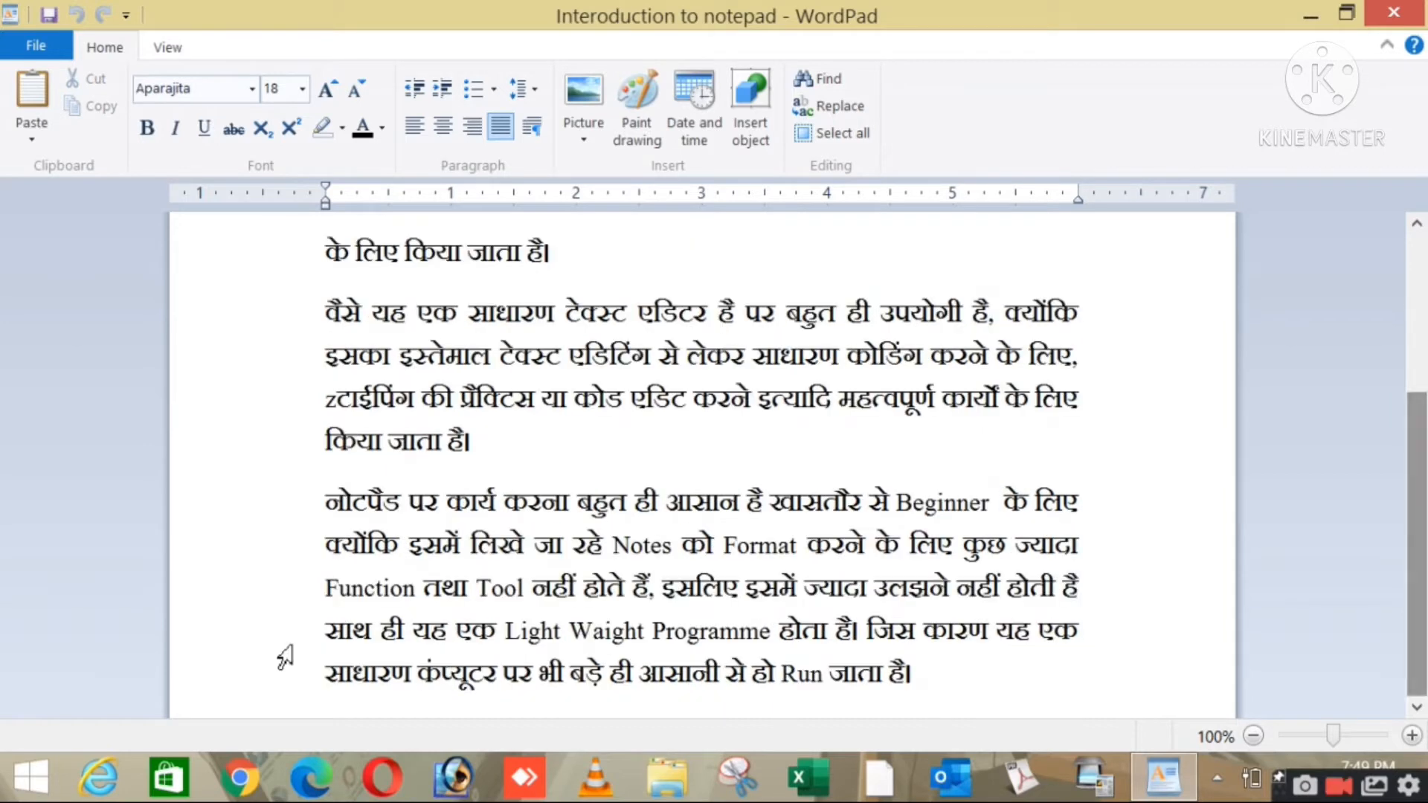
left_click_drag(338, 517, 966, 523)
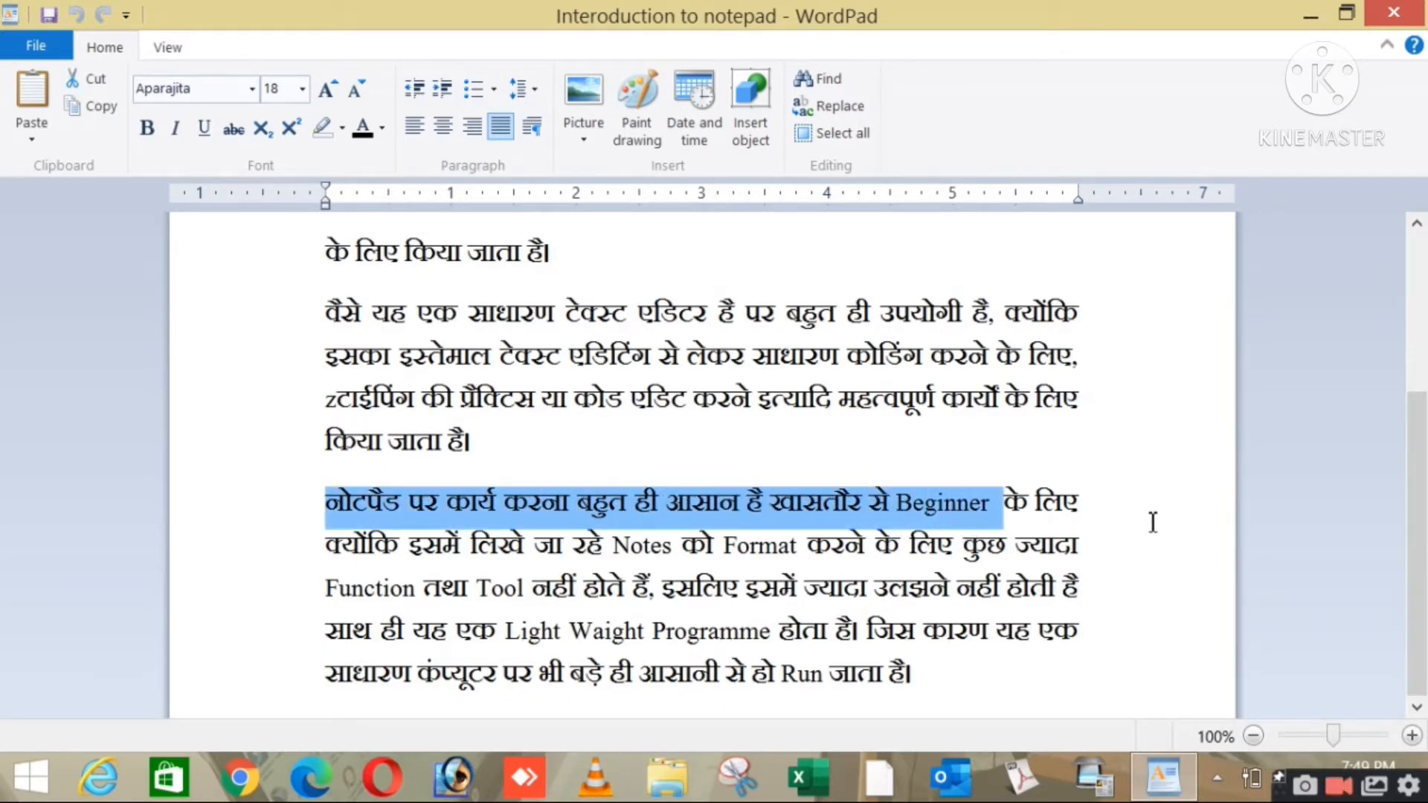
left_click(1118, 521)
left_click_drag(1093, 506, 516, 565)
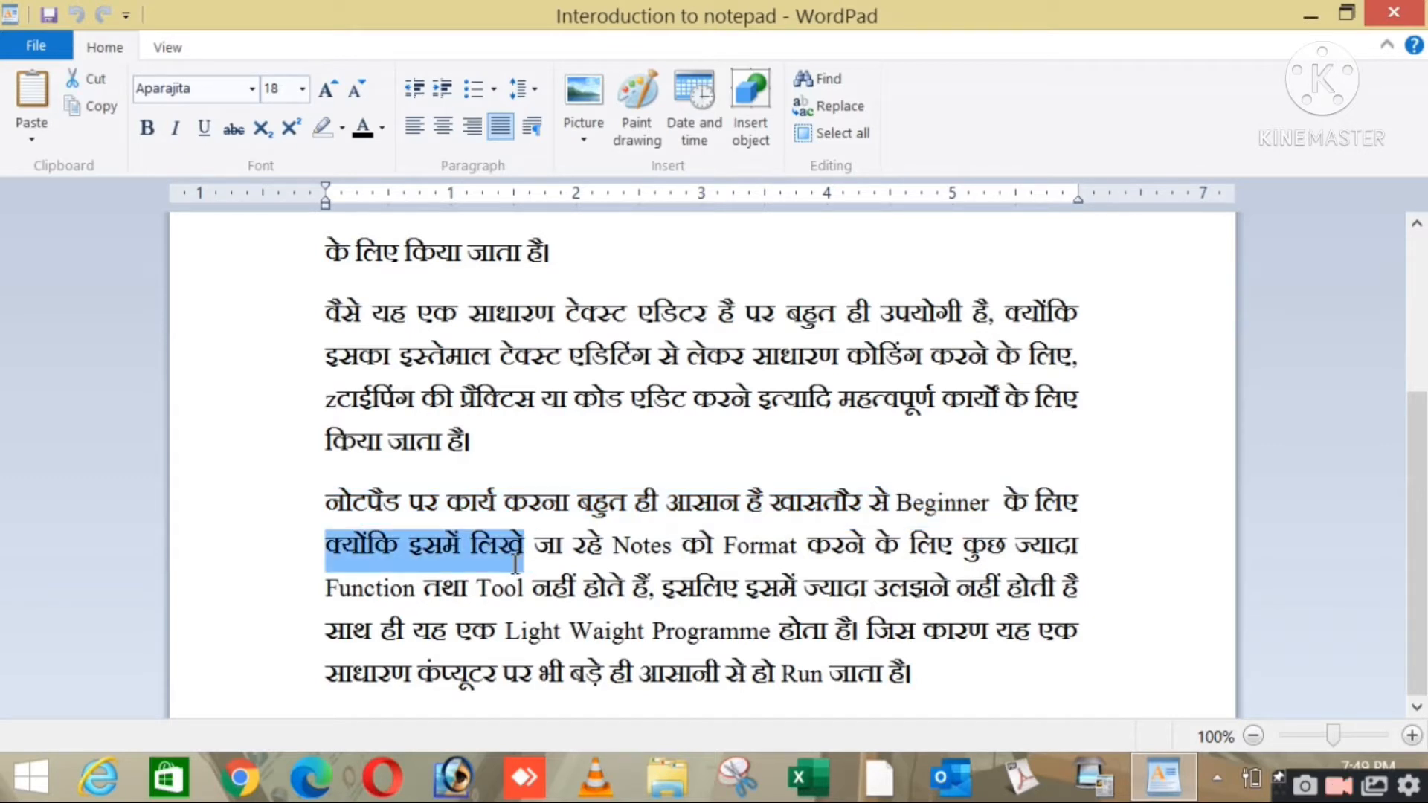
left_click(911, 504)
left_click_drag(333, 505, 1108, 504)
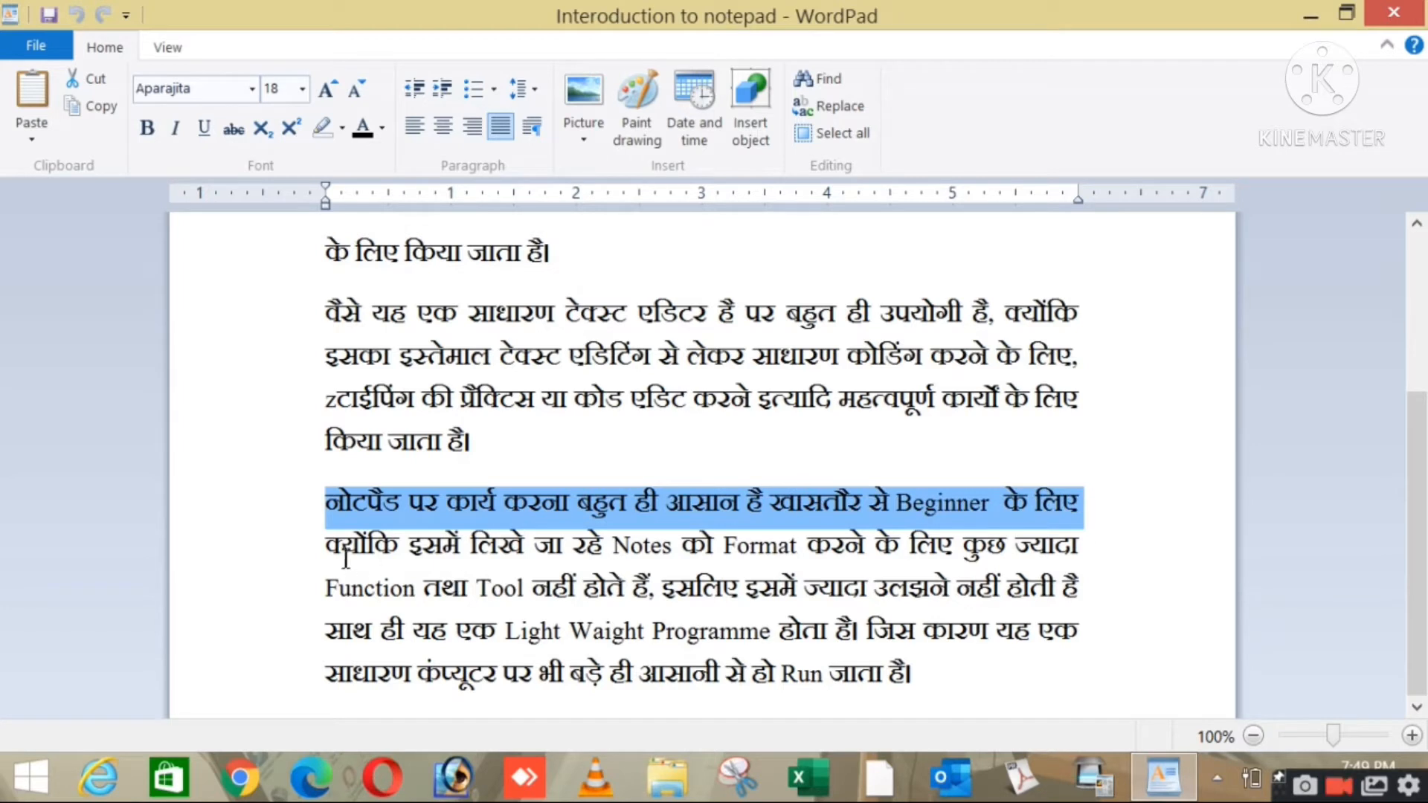
left_click_drag(347, 558, 1109, 596)
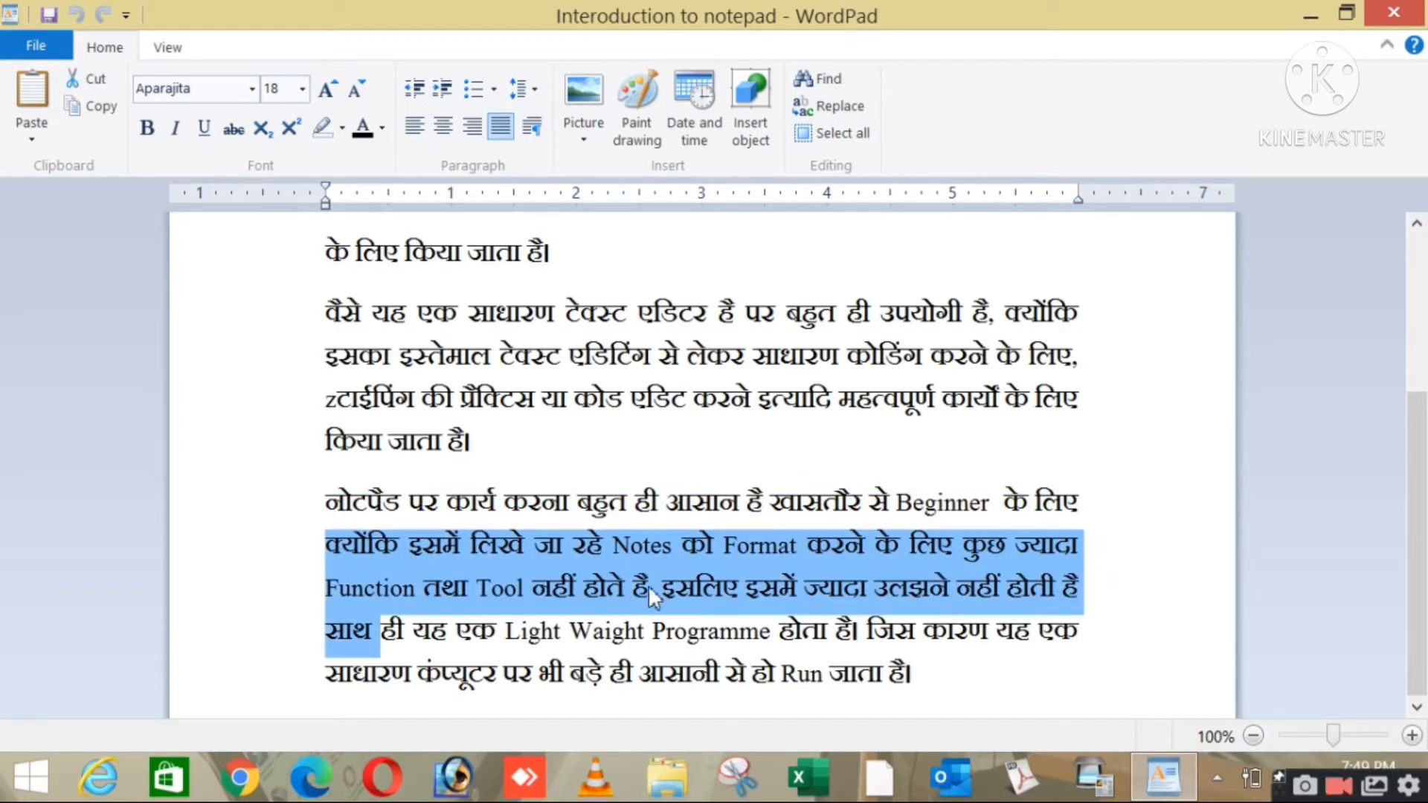
left_click_drag(649, 585, 357, 569)
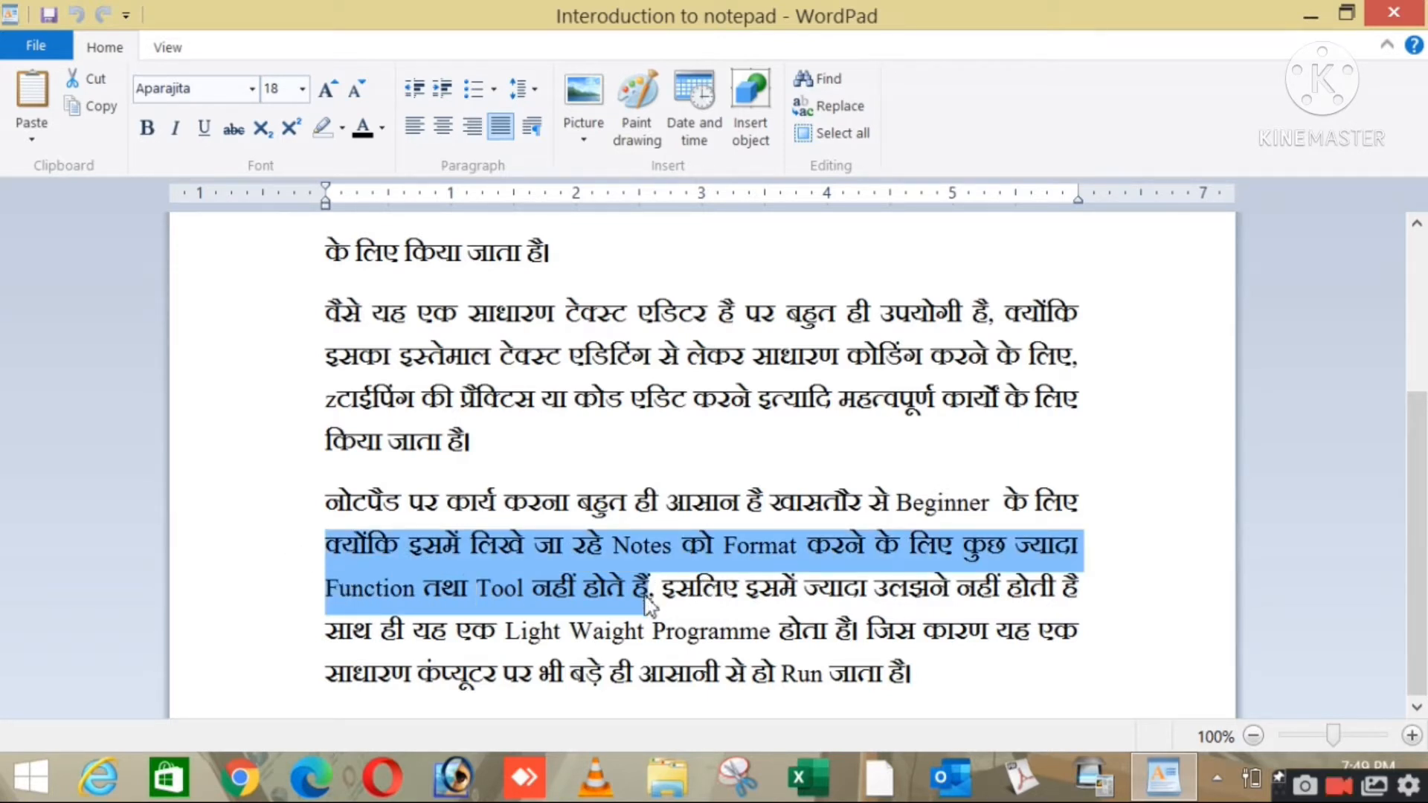
left_click_drag(652, 591, 1090, 615)
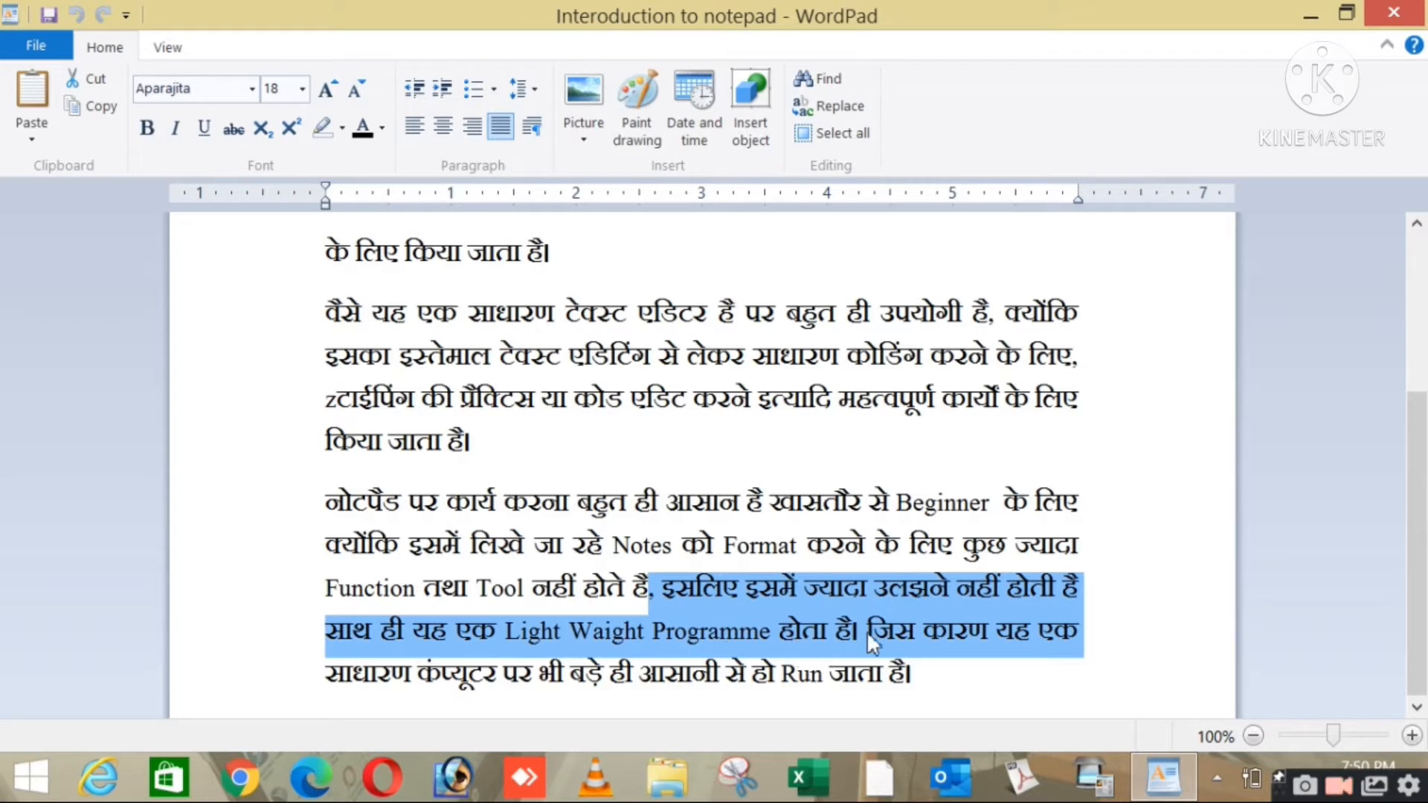
left_click_drag(860, 631, 958, 679)
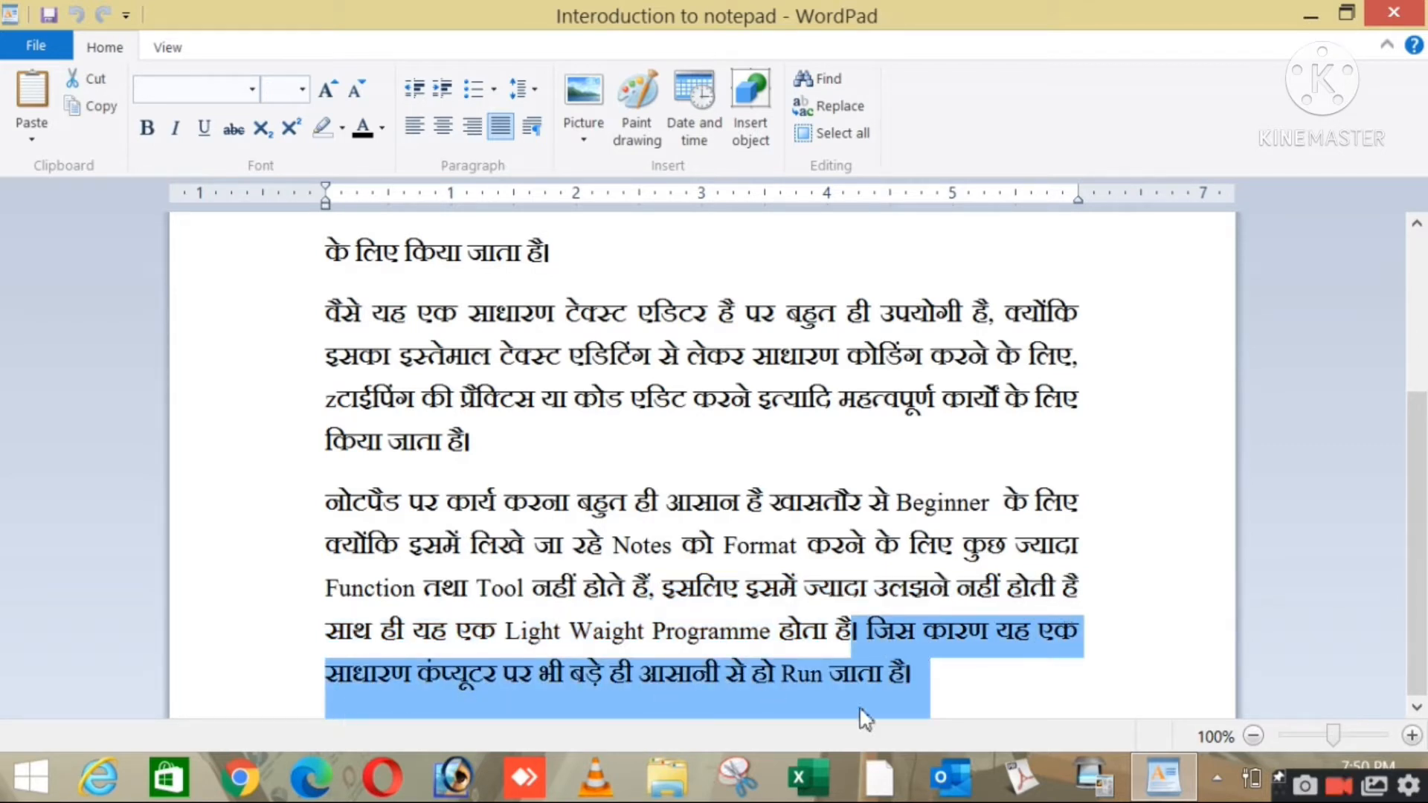
left_click(930, 692)
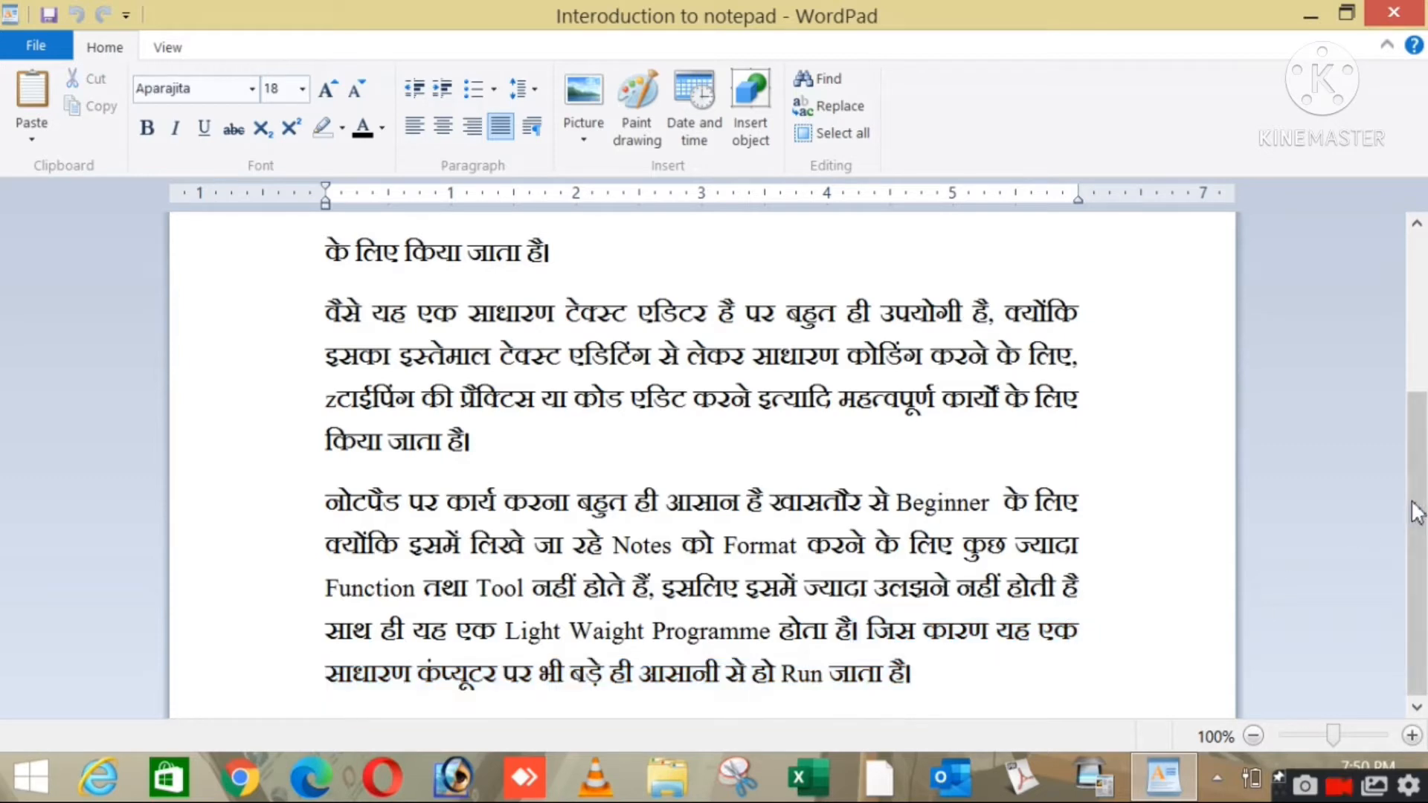
left_click_drag(1424, 491, 1413, 333)
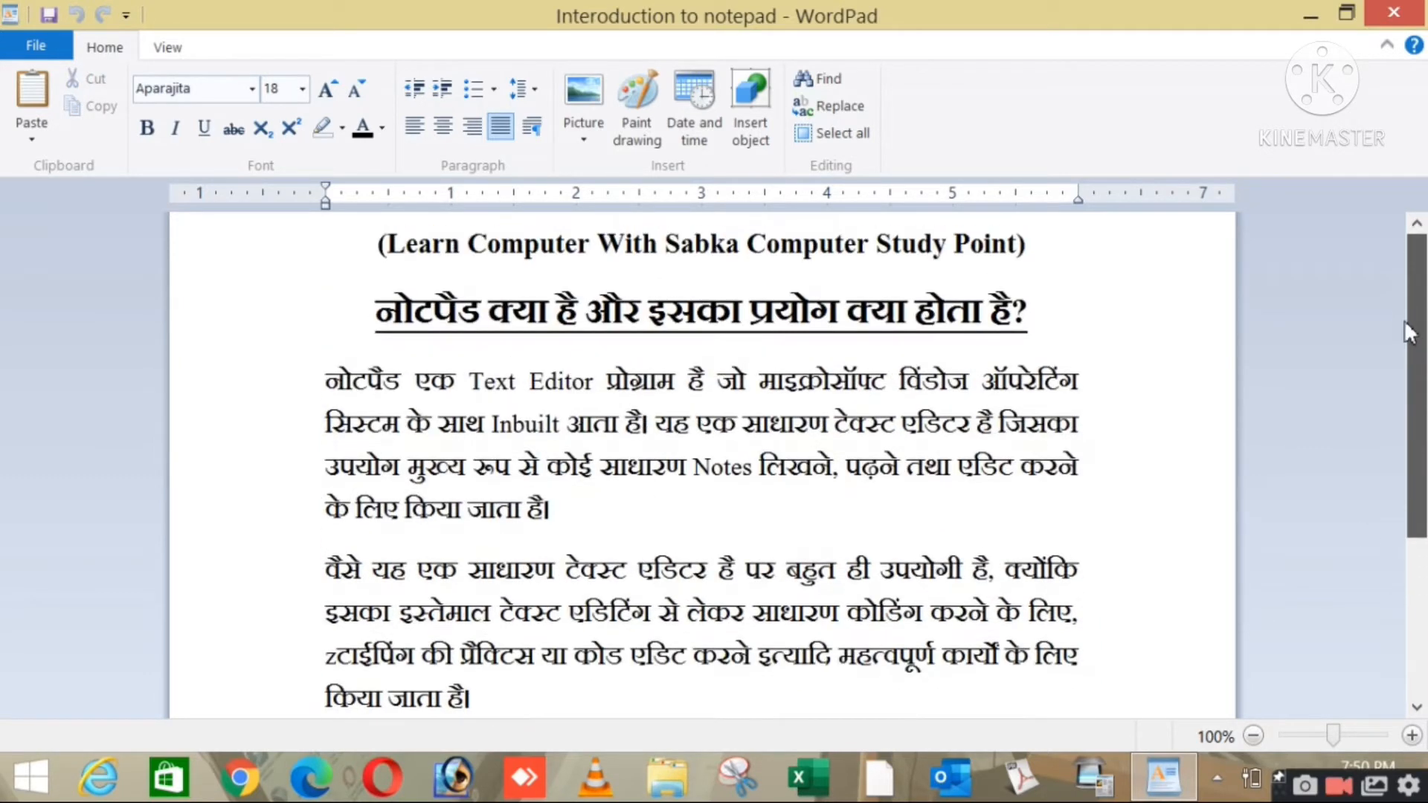
left_click(1129, 533)
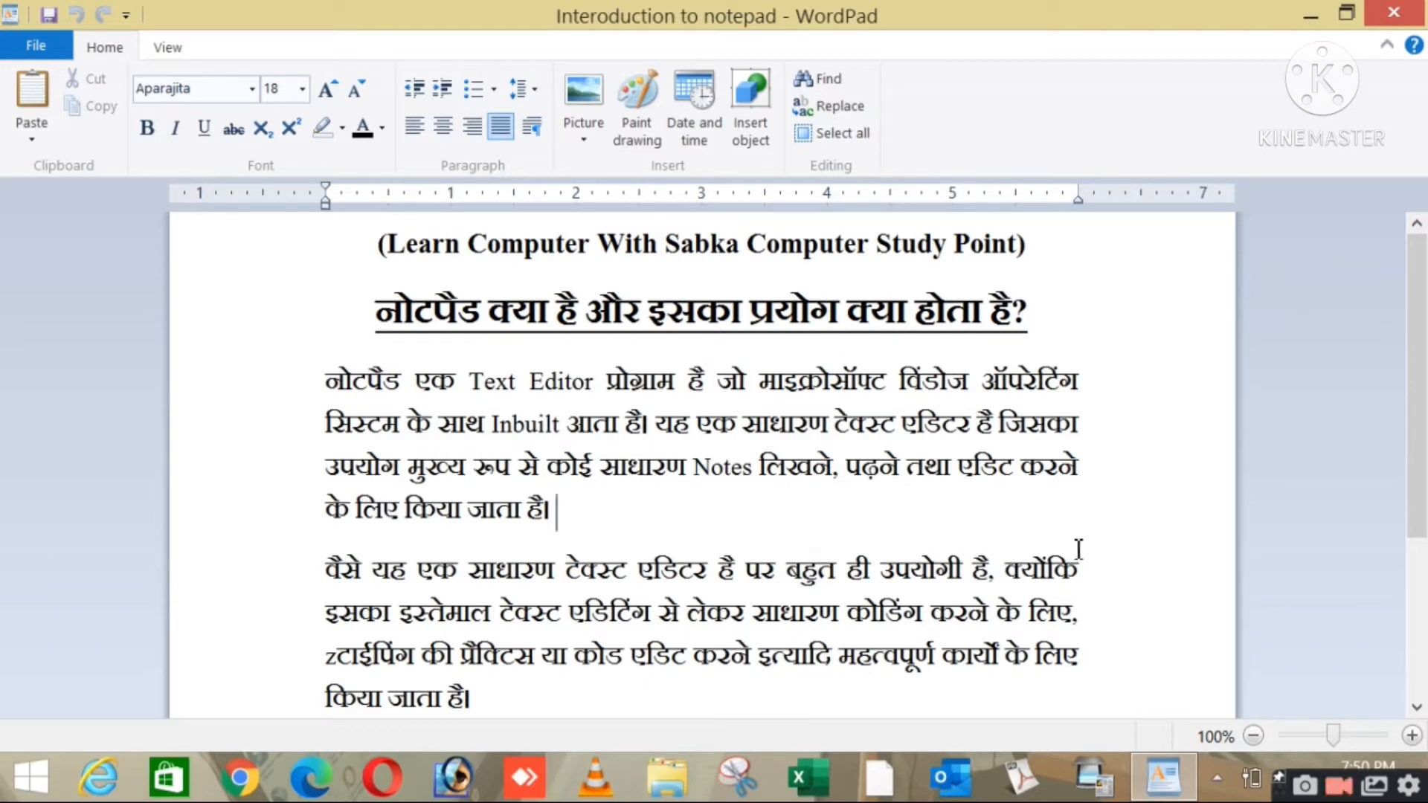
Close the WordPad document and refresh the desktop twice
left_click(1393, 12)
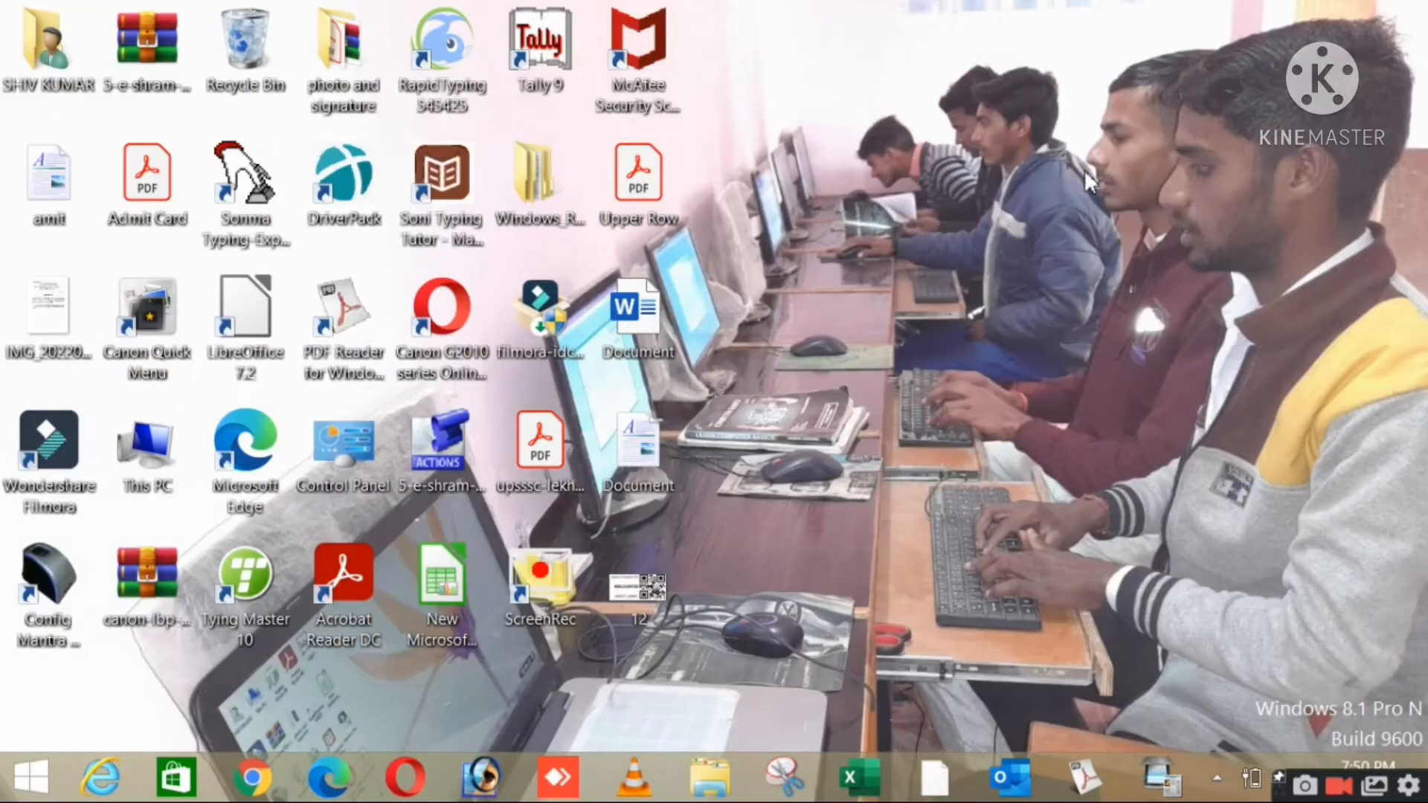
right_click(995, 147)
left_click(996, 212)
right_click(939, 192)
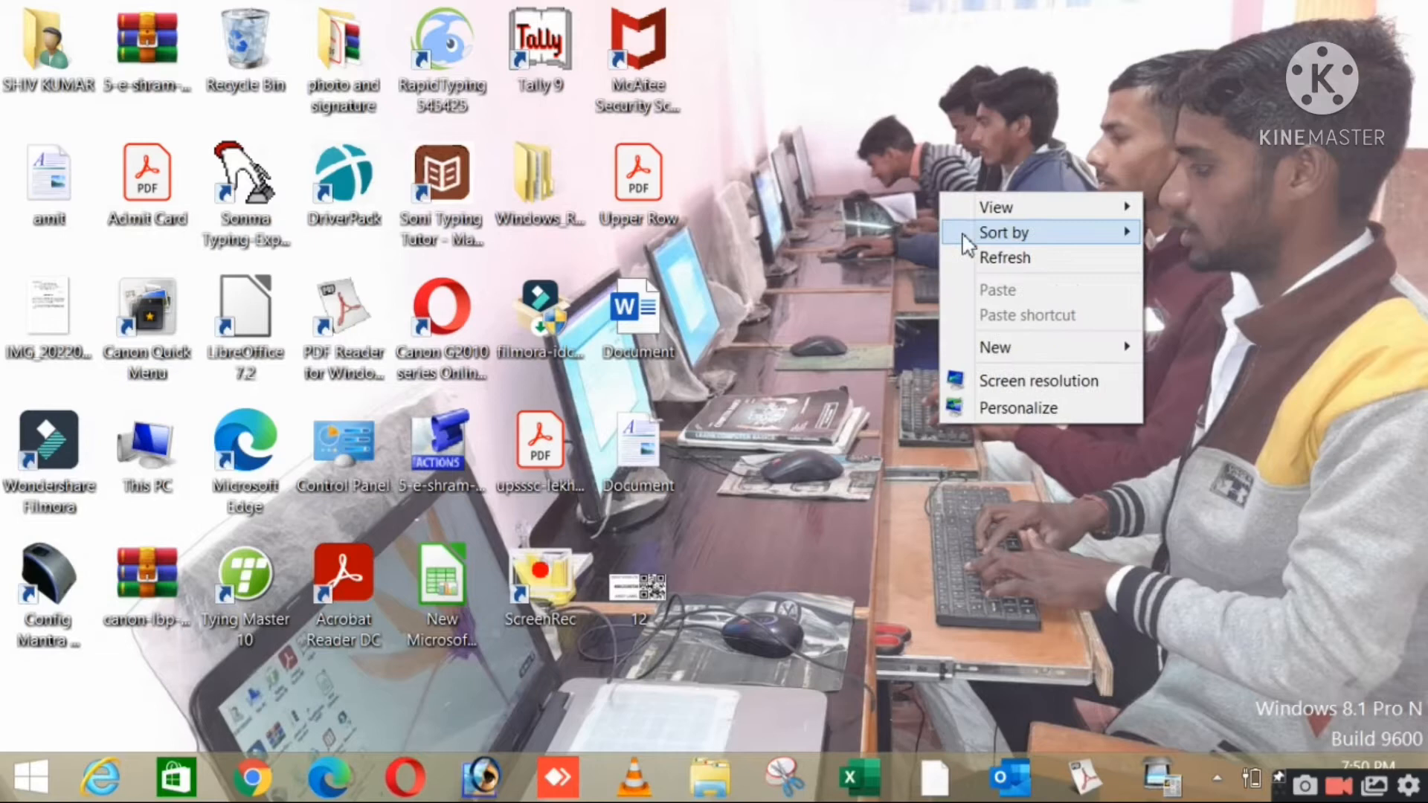
left_click(999, 265)
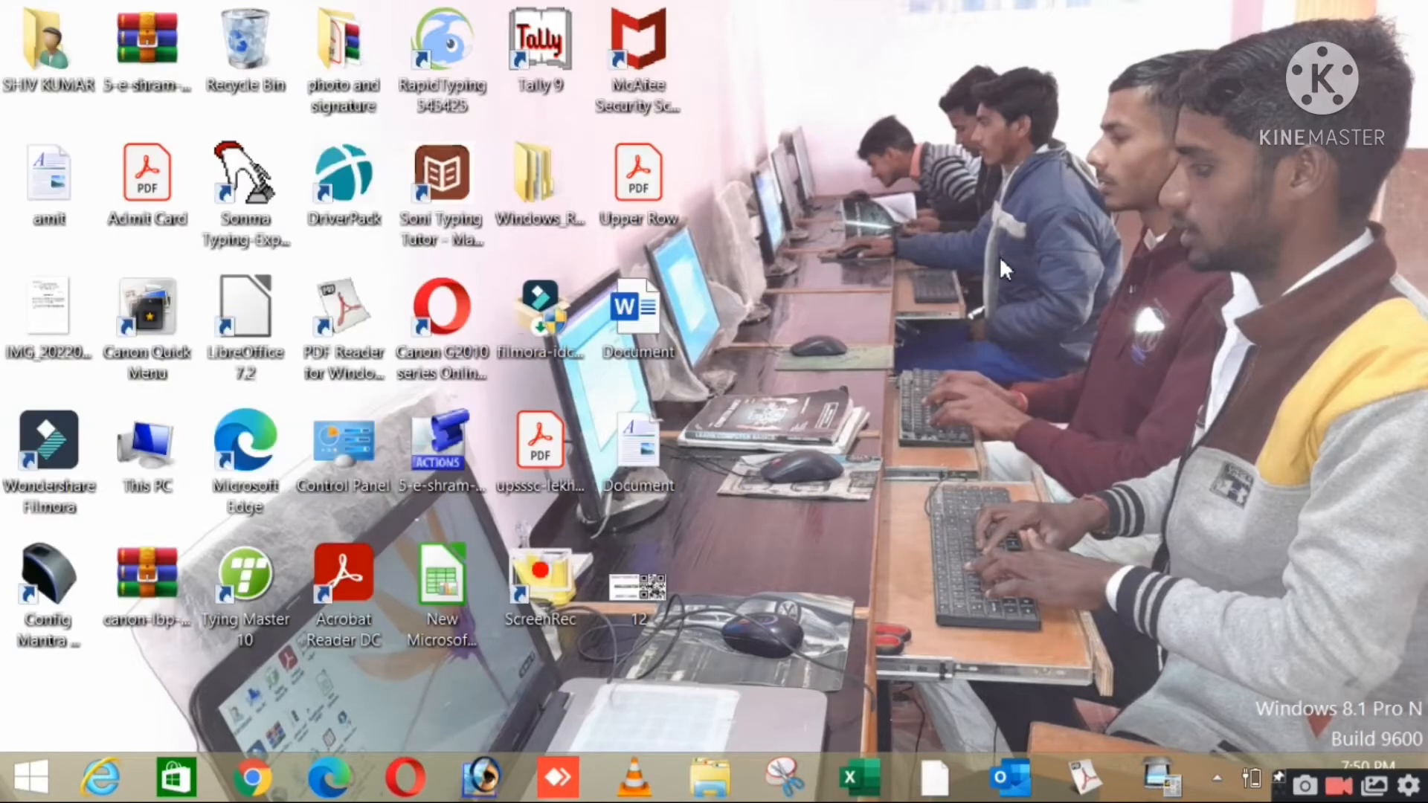
Search the Start screen for "notepad", open Notepad, and maximize its window
left_click(31, 793)
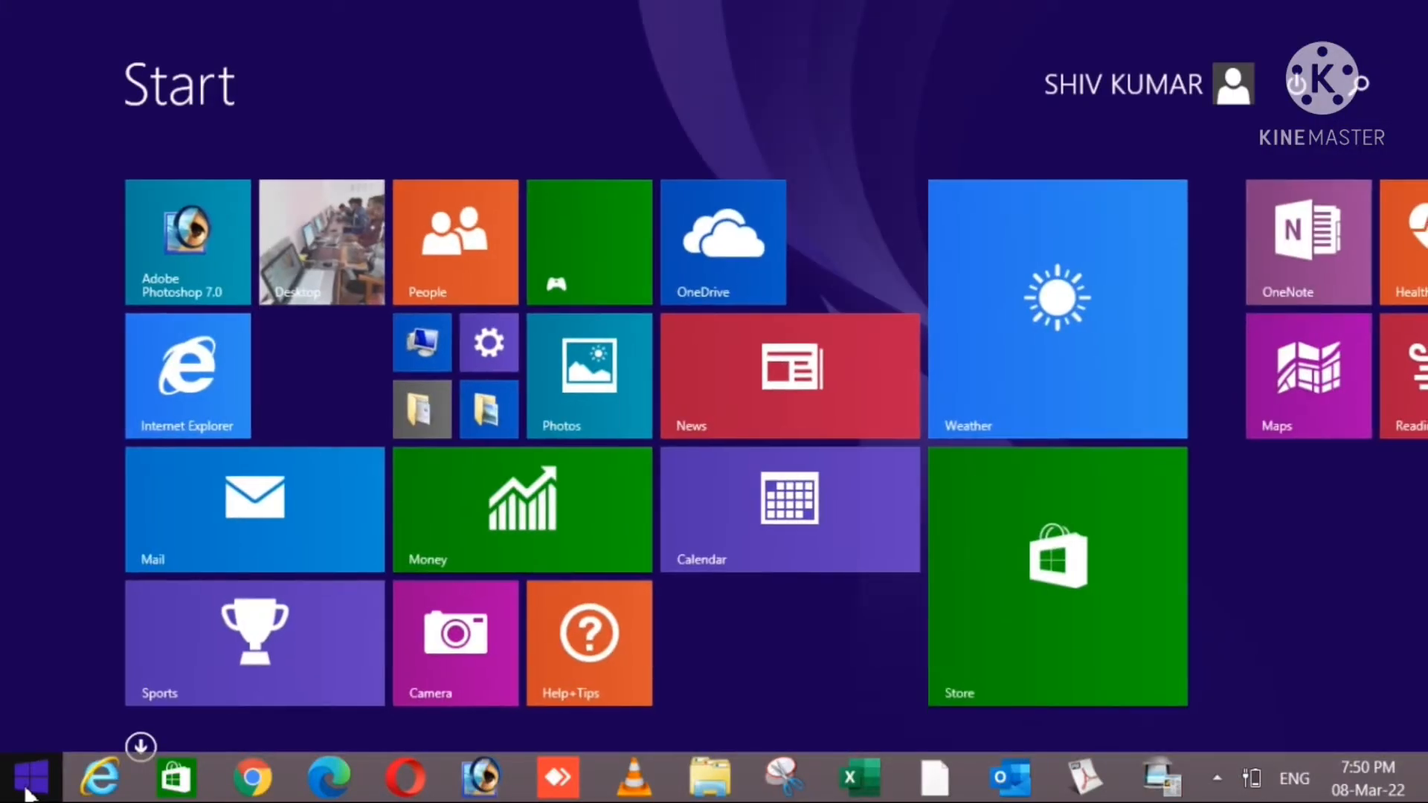
type("not")
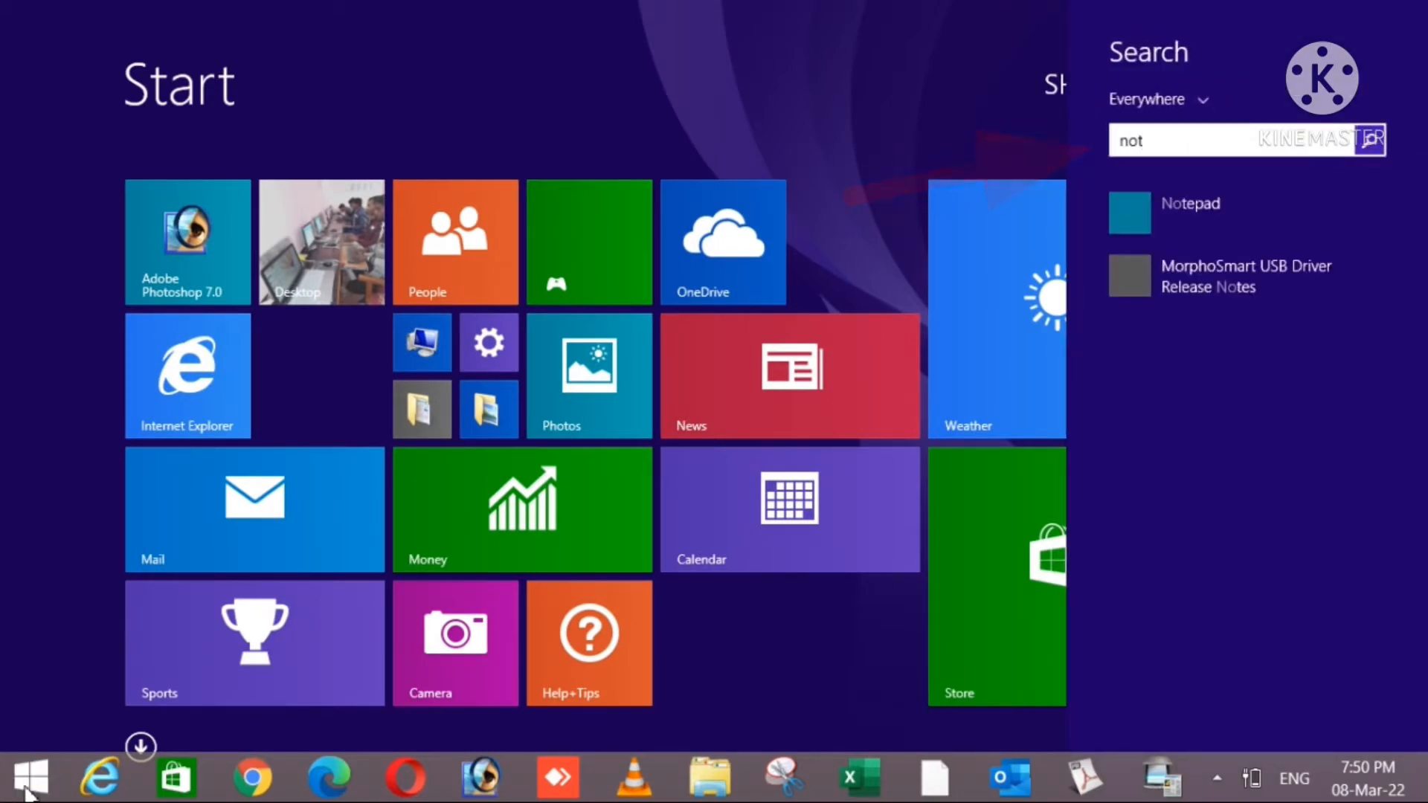
type("epad")
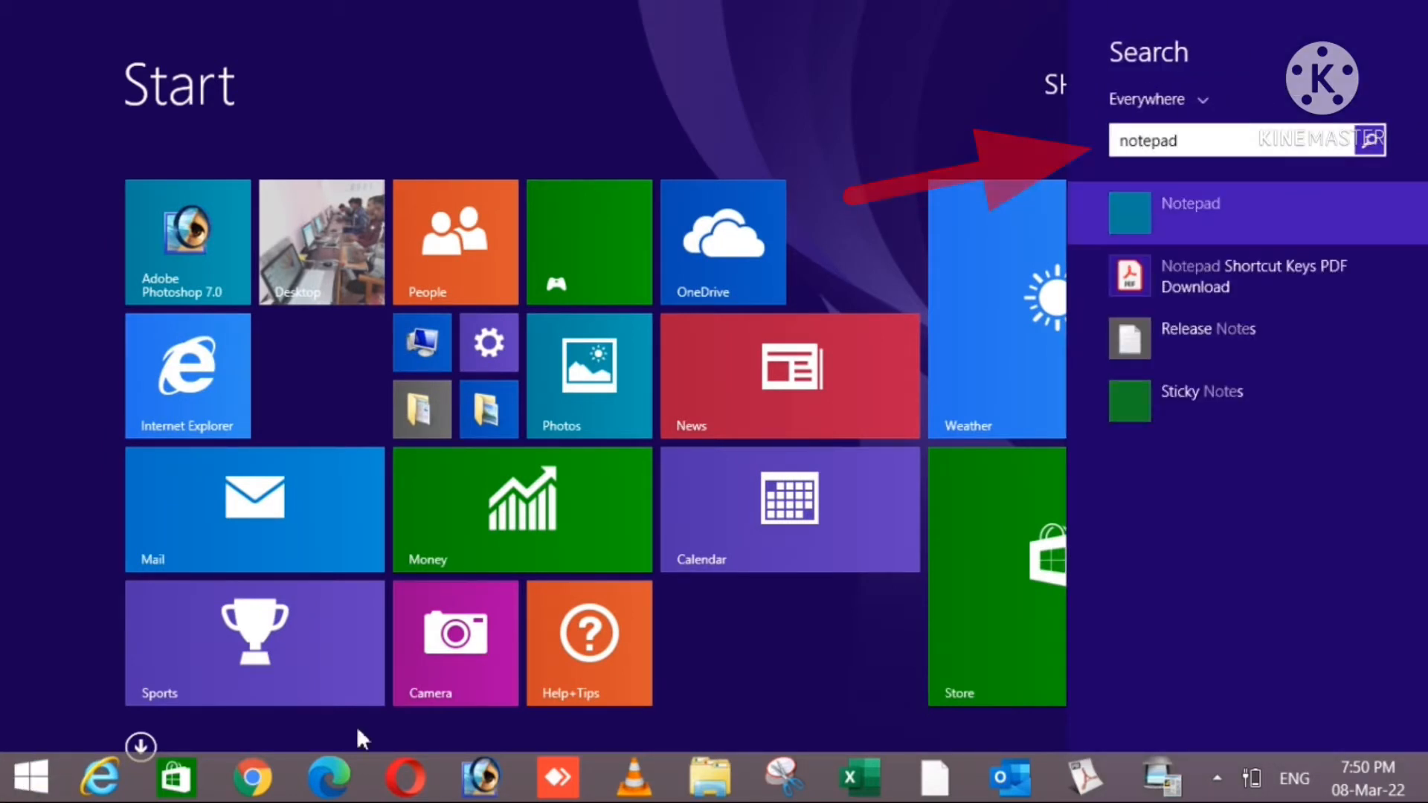
left_click(1186, 212)
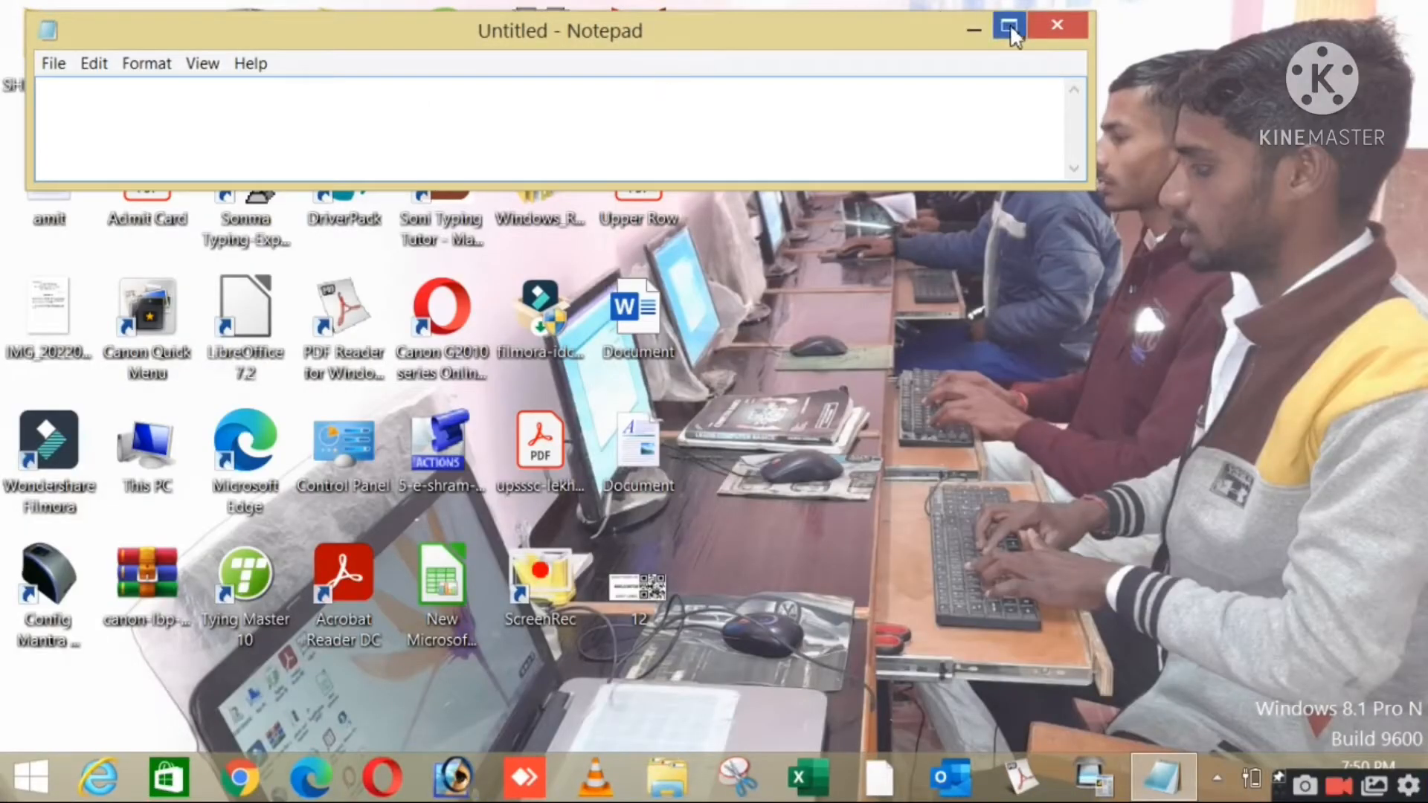
left_click(1010, 28)
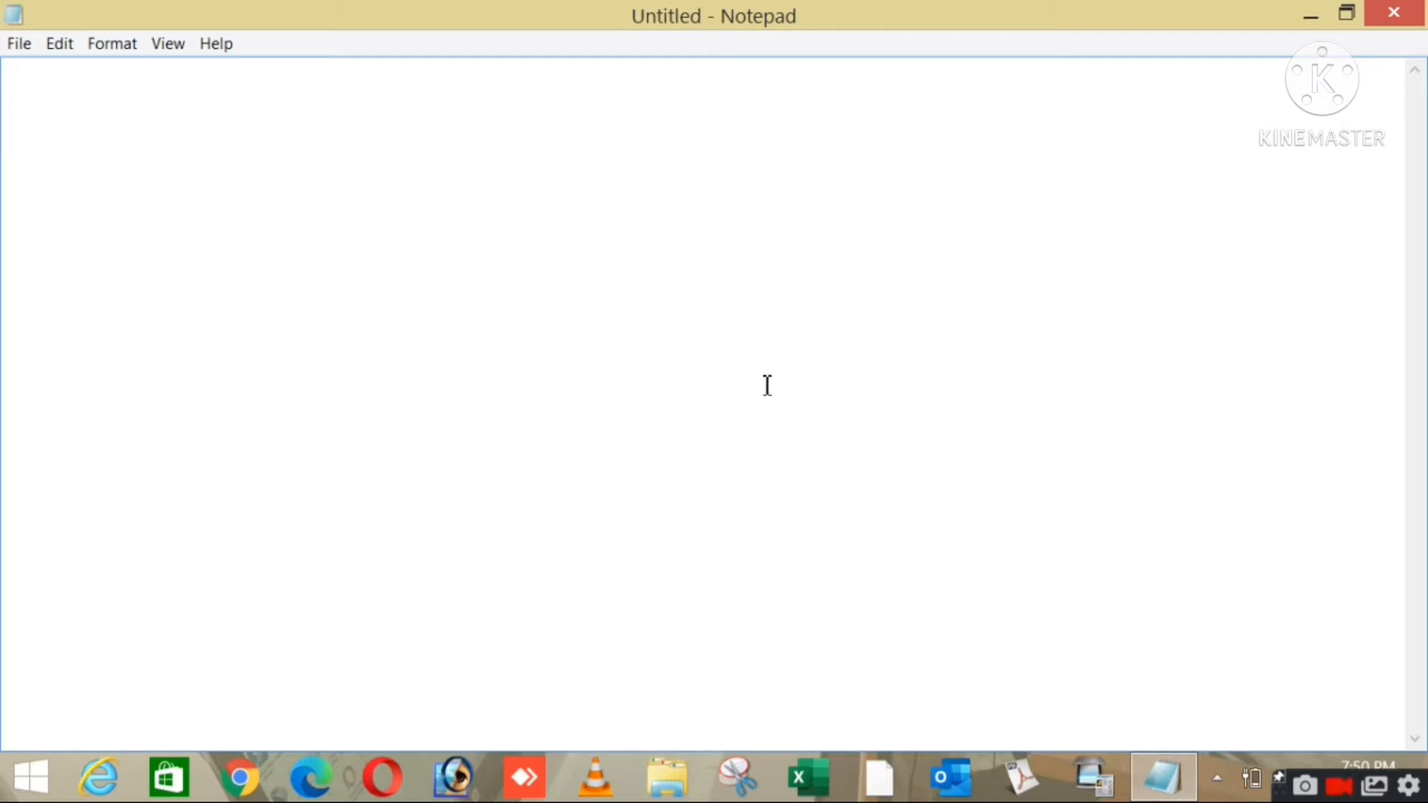
Enter the sample text "hkhk" in the blank document and erase it
type("hkhk")
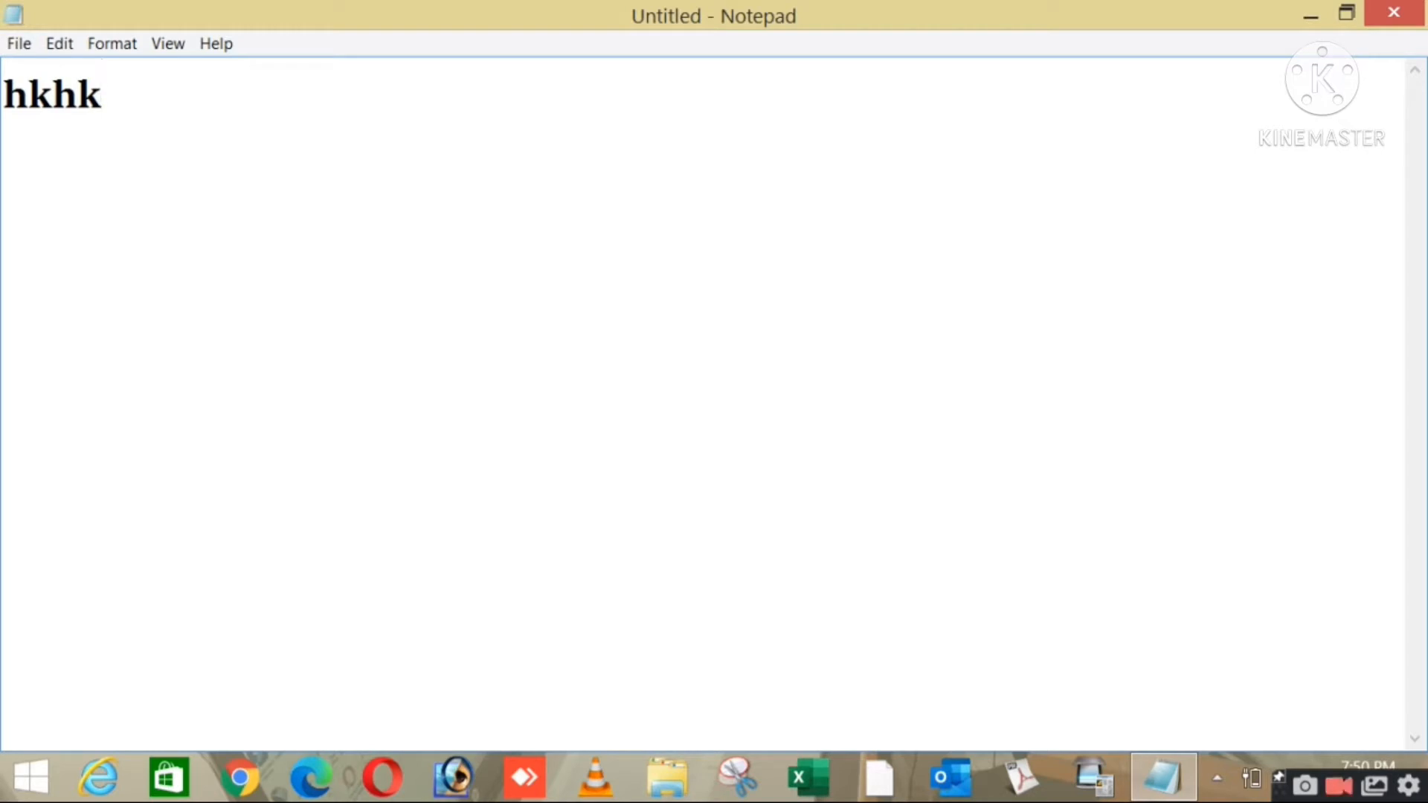
key("BackSpace")
key("BackSpace")
key("BackSpace")
key("BackSpace")
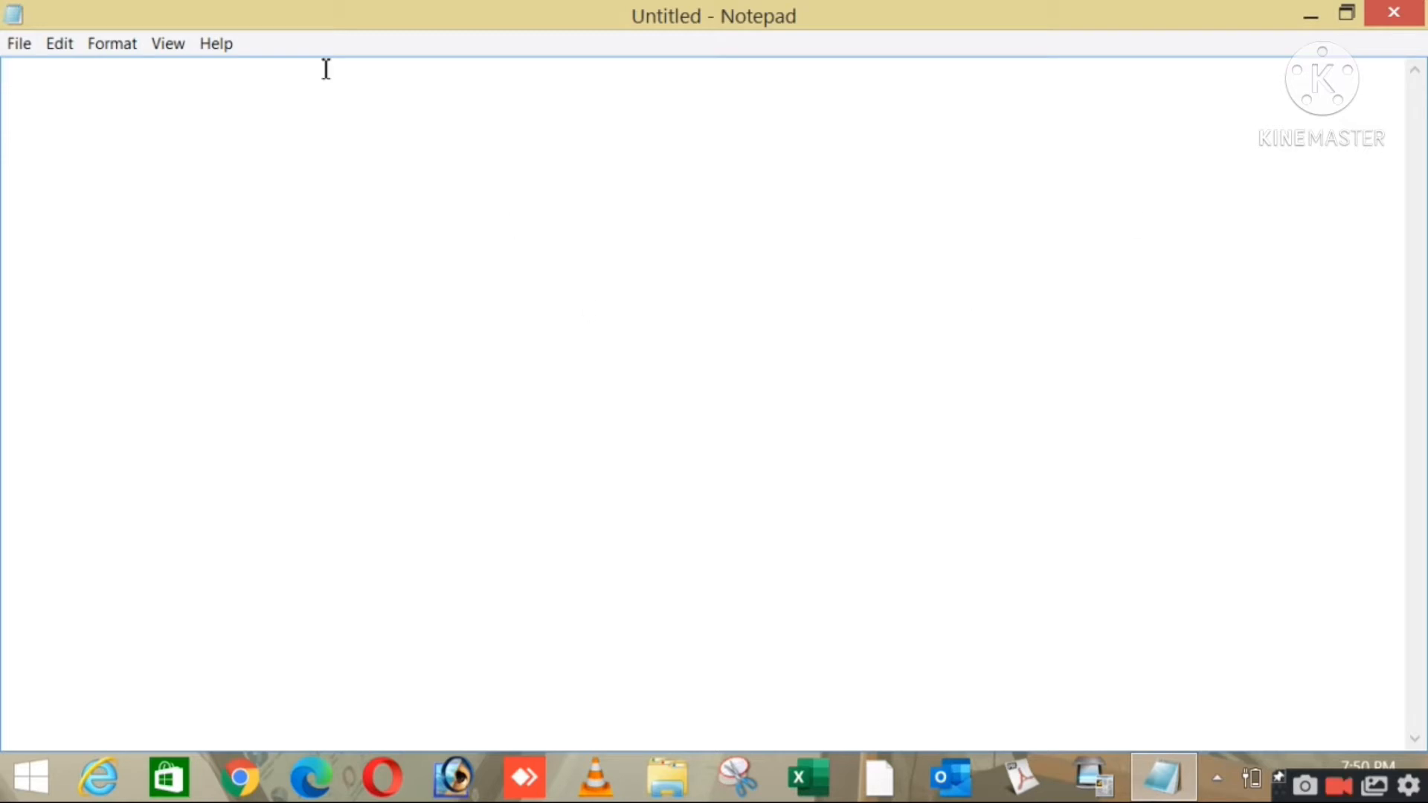
Move the window out of its maximized state and maximize it again, and enter and erase the sample text "jkk;k"
left_click_drag(166, 22, 259, 191)
left_click(1048, 178)
type("jkk;k")
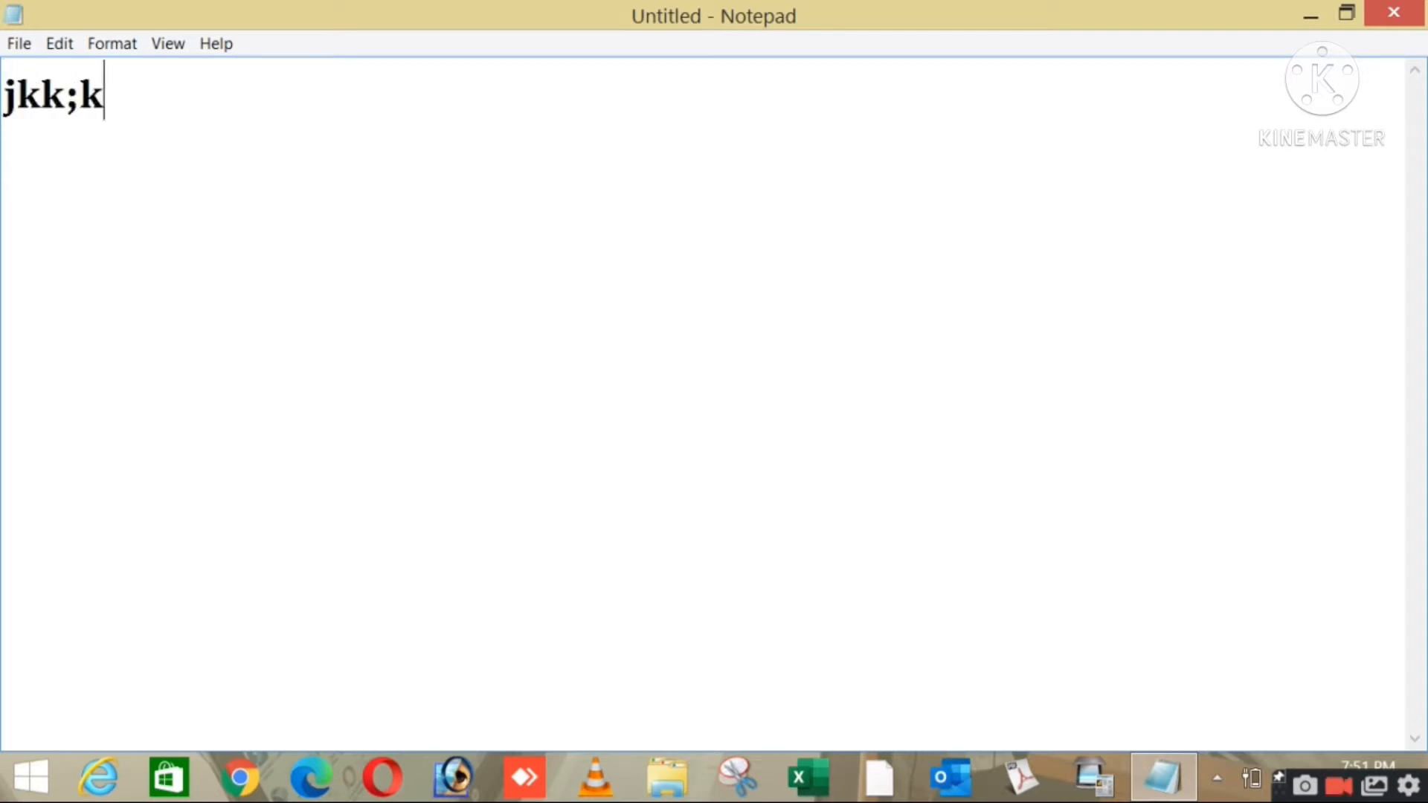
key("BackSpace")
key("BackSpace")
key("BackSpace")
key("BackSpace")
key("BackSpace")
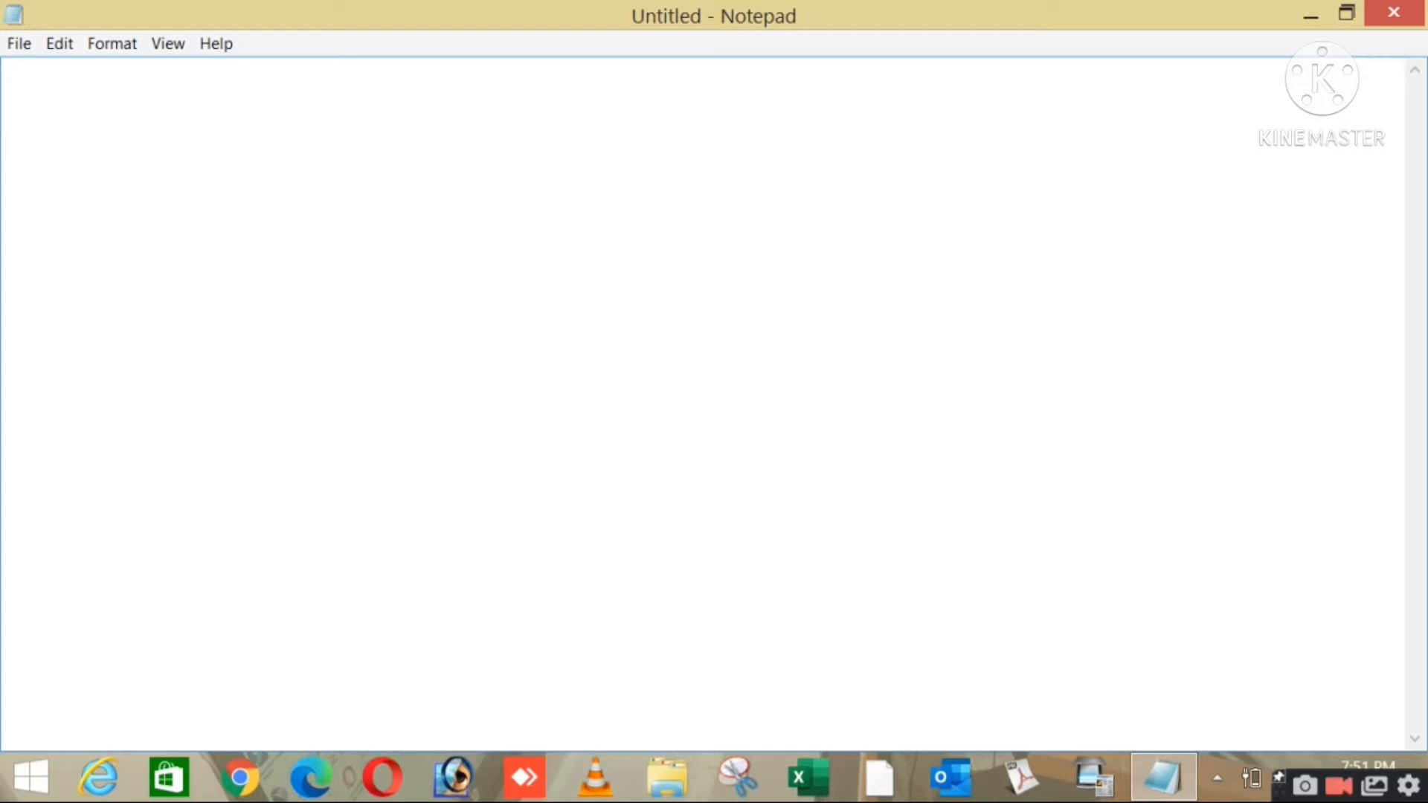
Restore and re-maximize the window, and enter the three lines "jkhgjkgjgj", "hjlg]kjjjhg" and "gjhg"
double_click(714, 32)
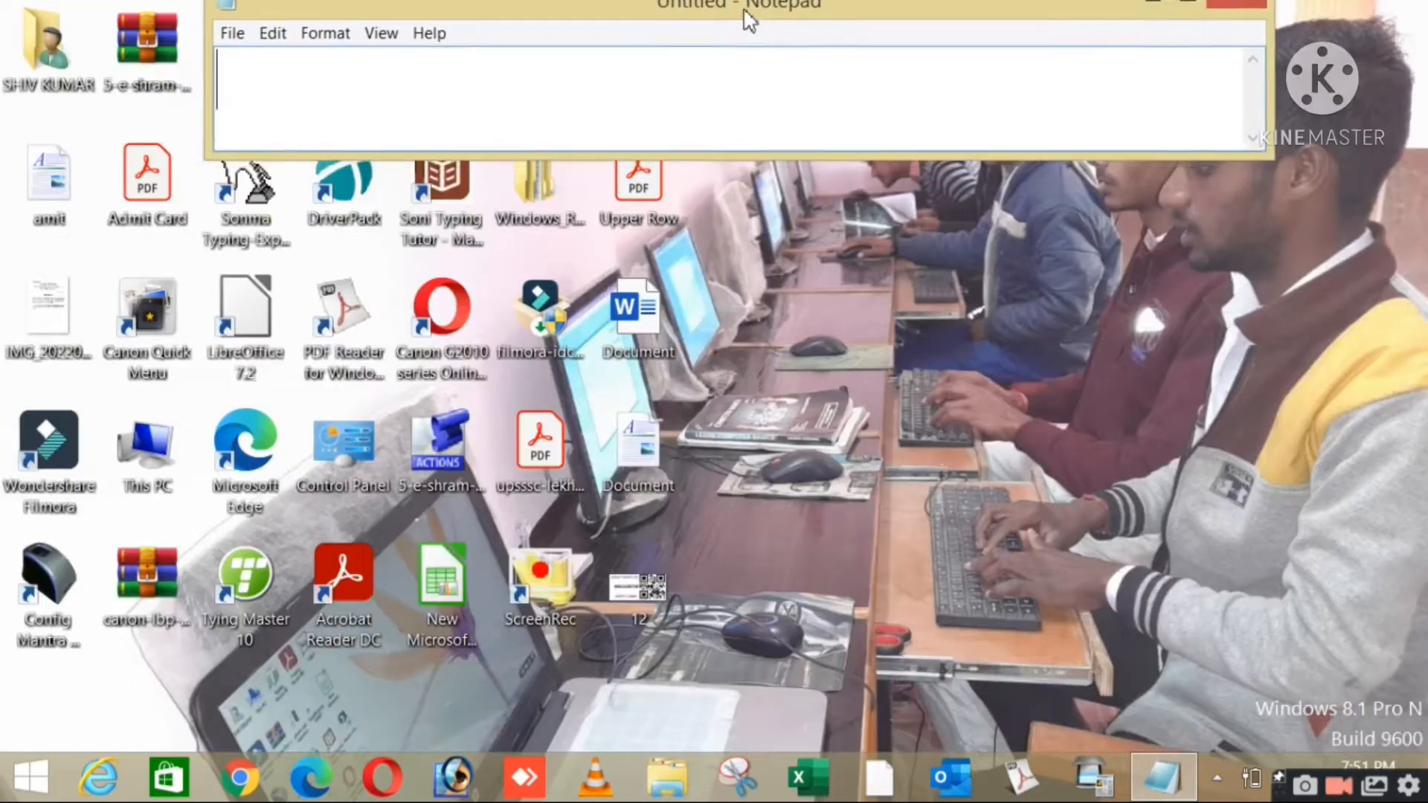
left_click(1193, 15)
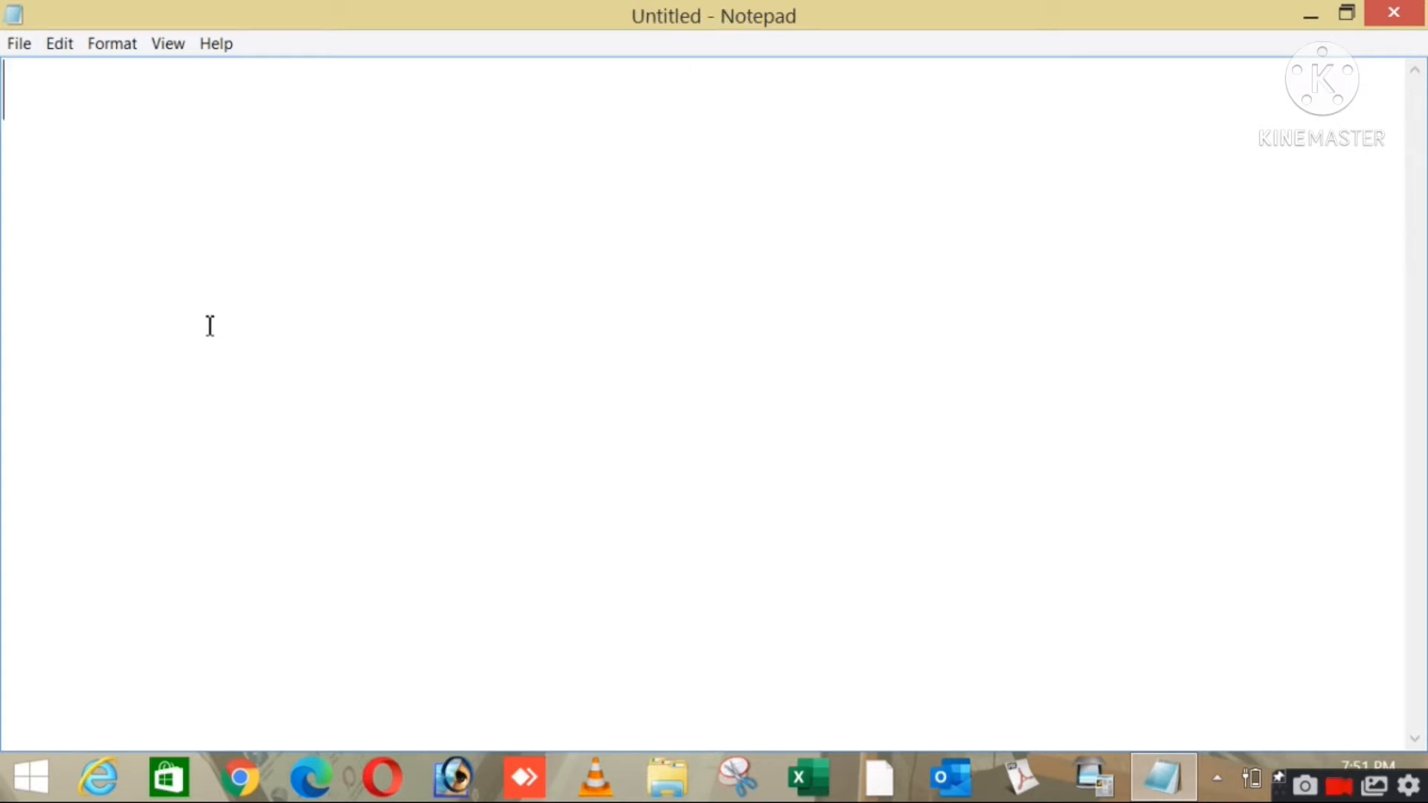
type("jkhgjkgjgj")
key("Return")
type("h")
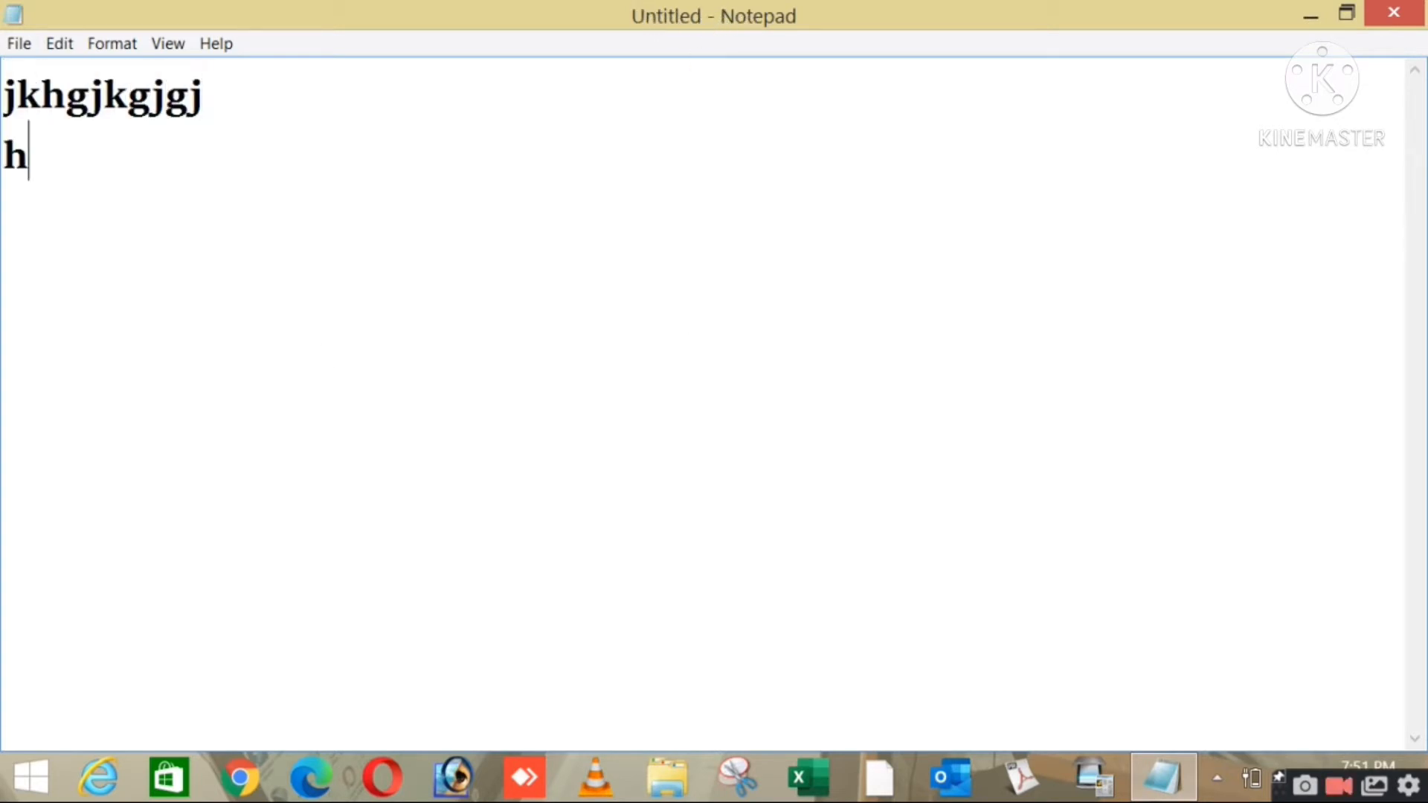
type("jlg]kjjjhg")
key("Return")
type("gjhg")
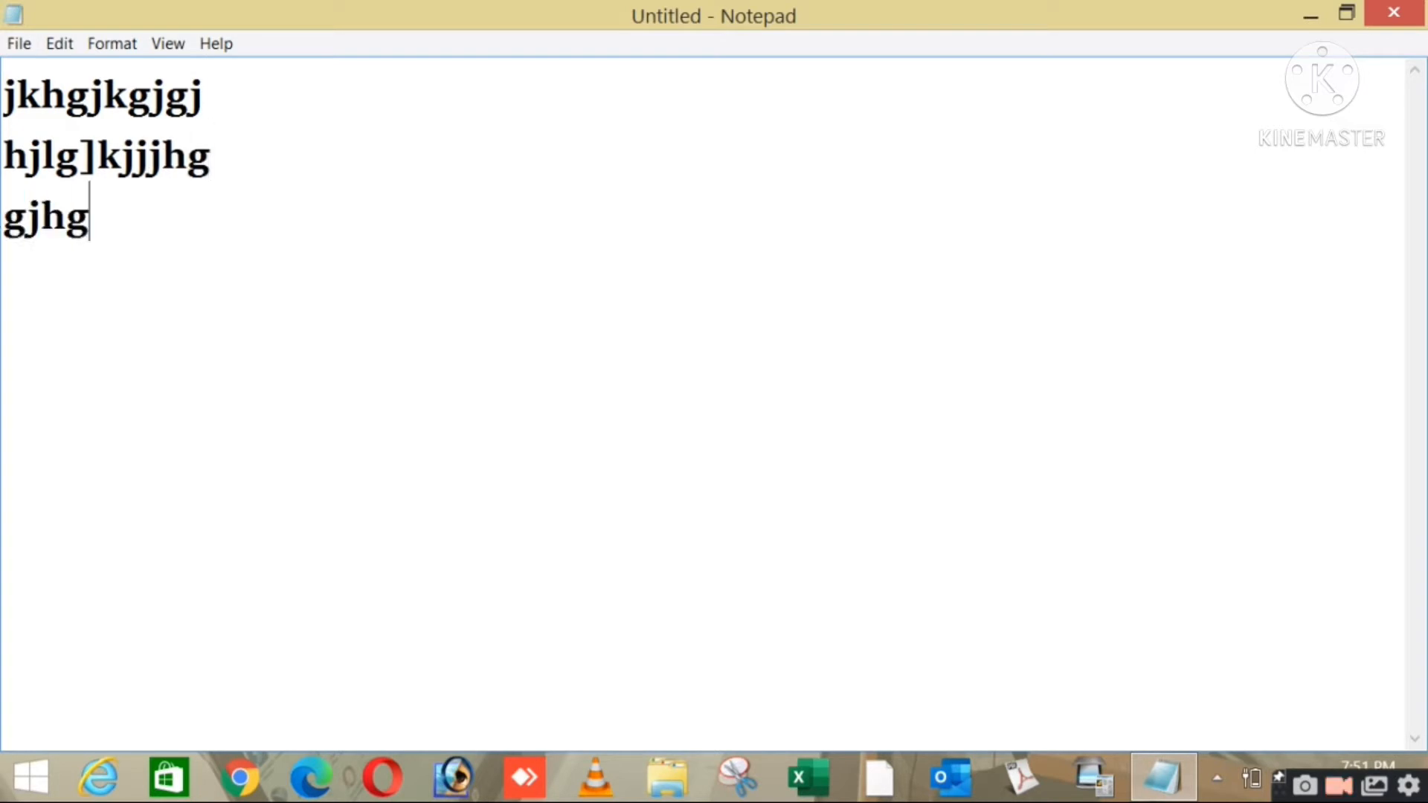
Open the Save As dialog and cancel it, and delete the three lines of sample text
left_click(18, 46)
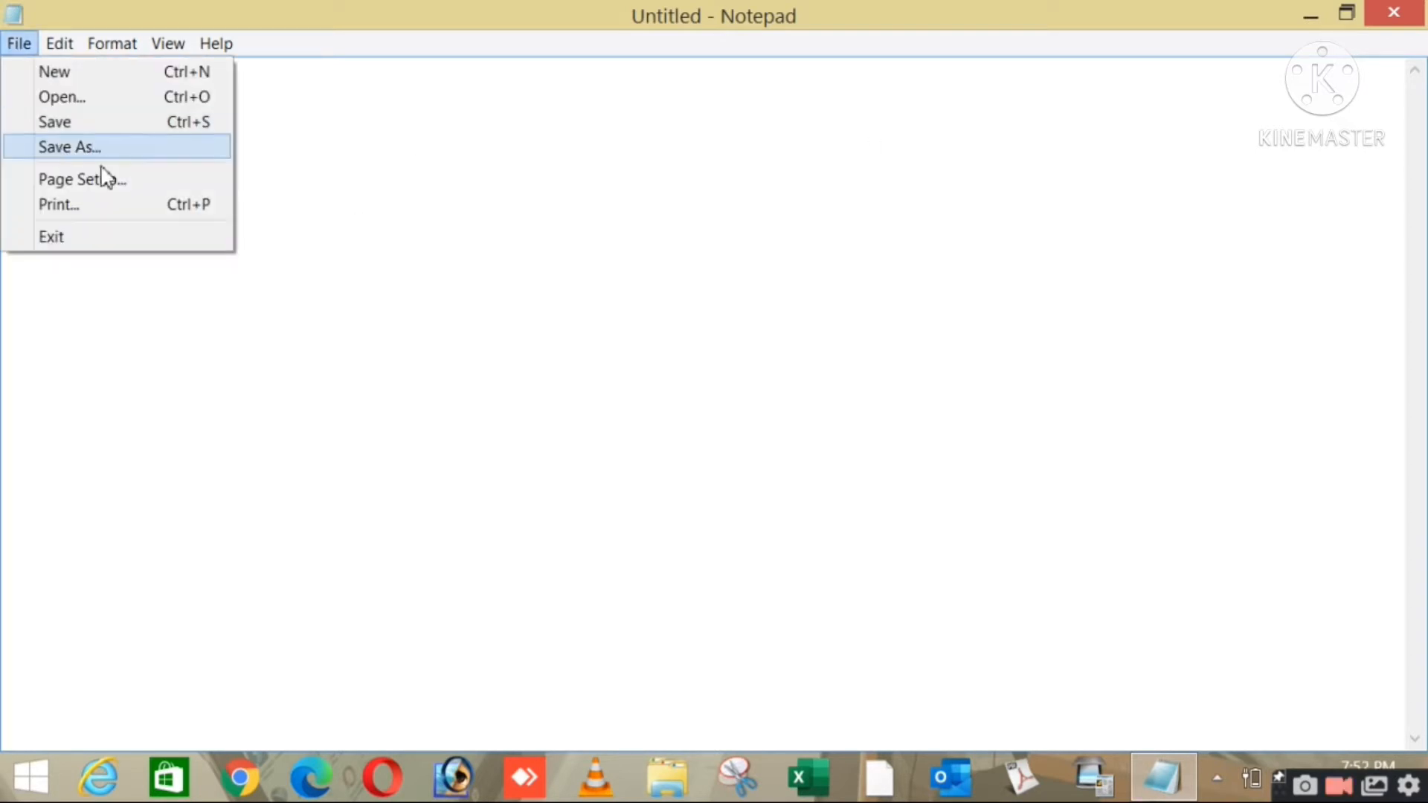
left_click(101, 125)
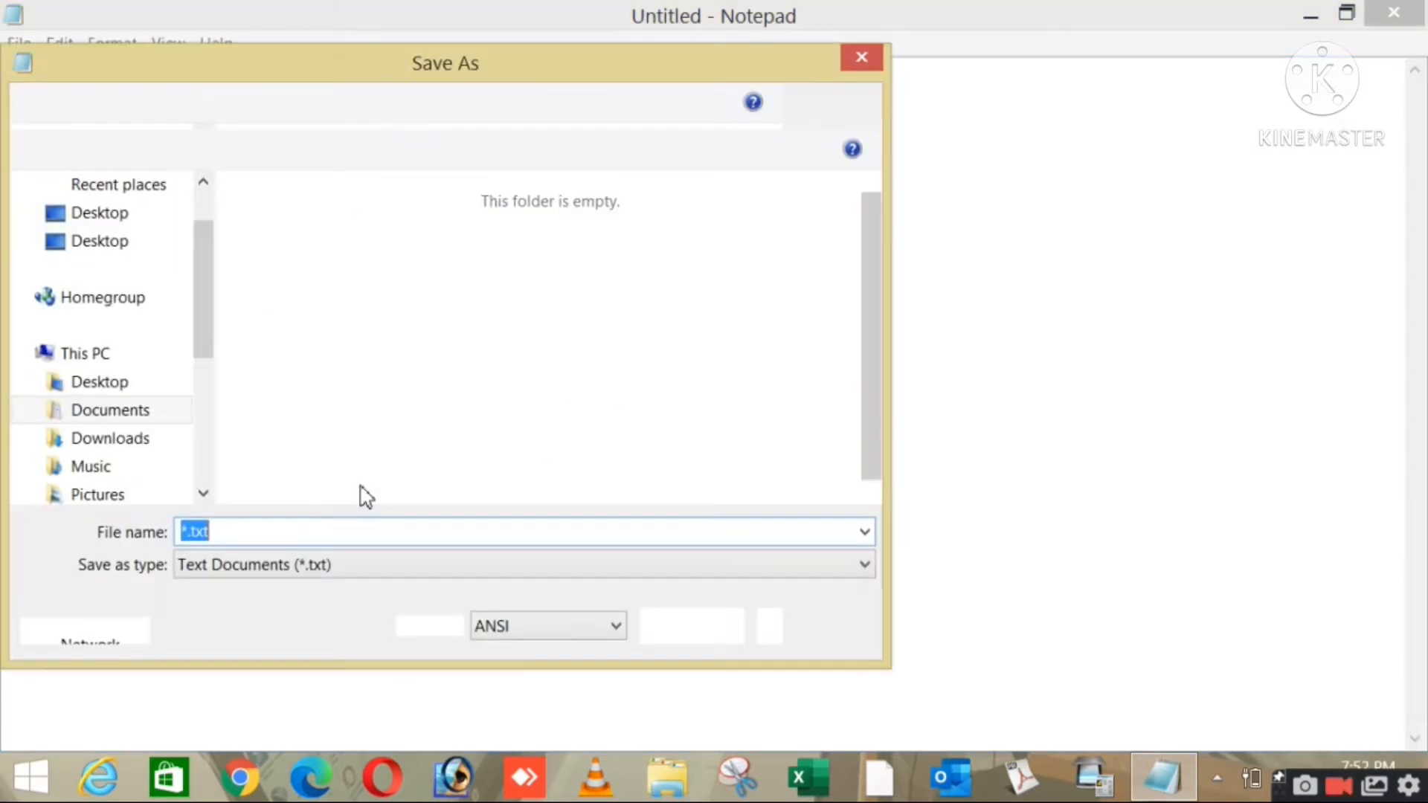
left_click(845, 638)
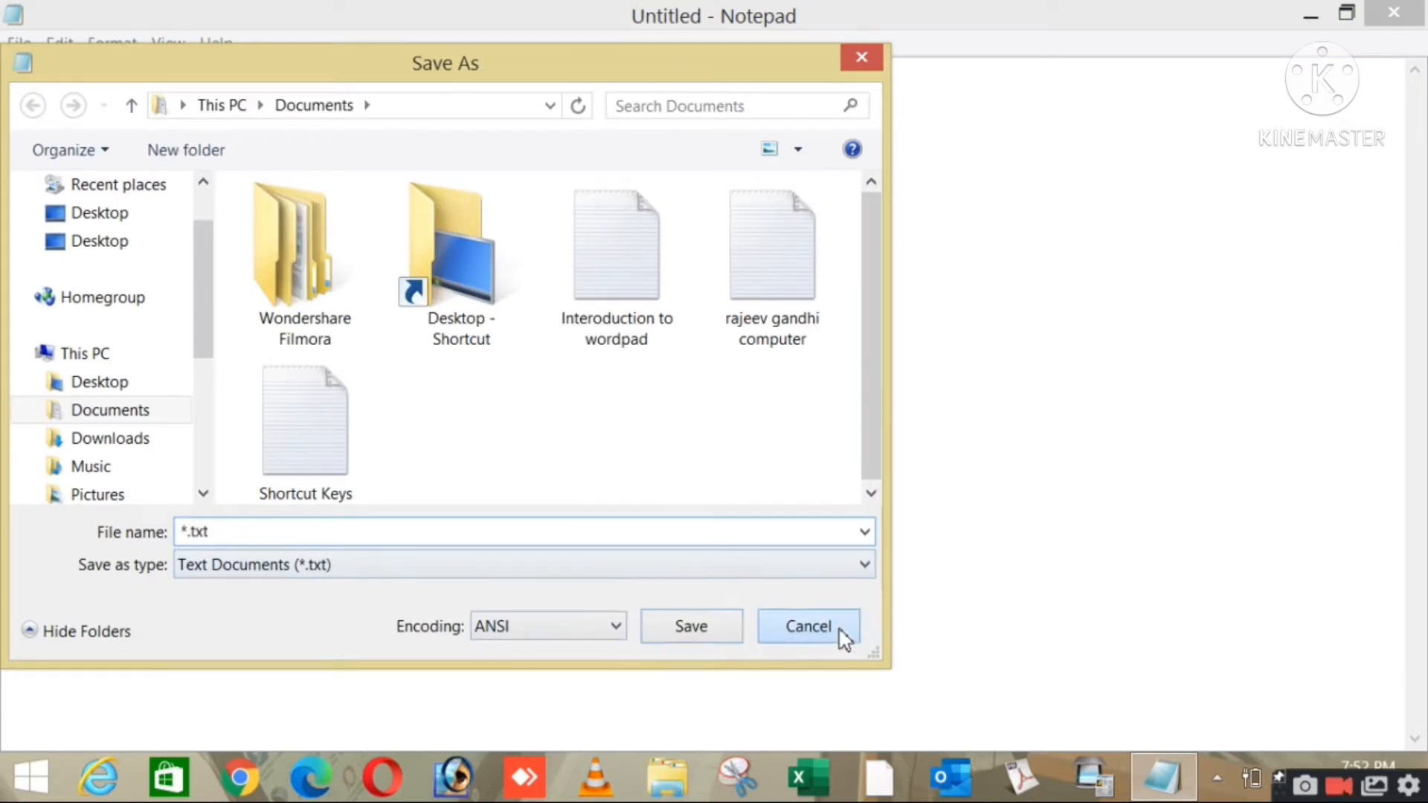
left_click_drag(89, 220, 4, 75)
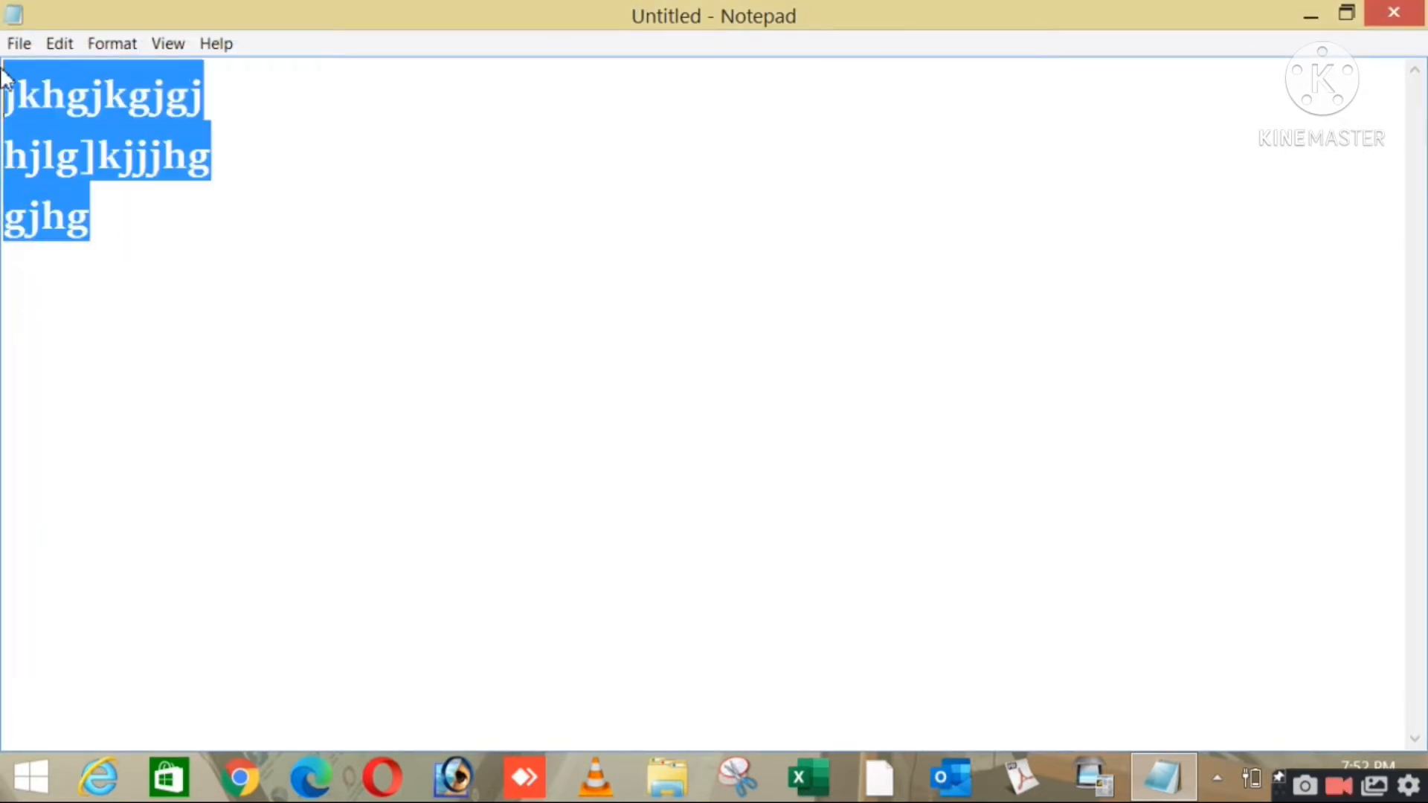
key("Delete")
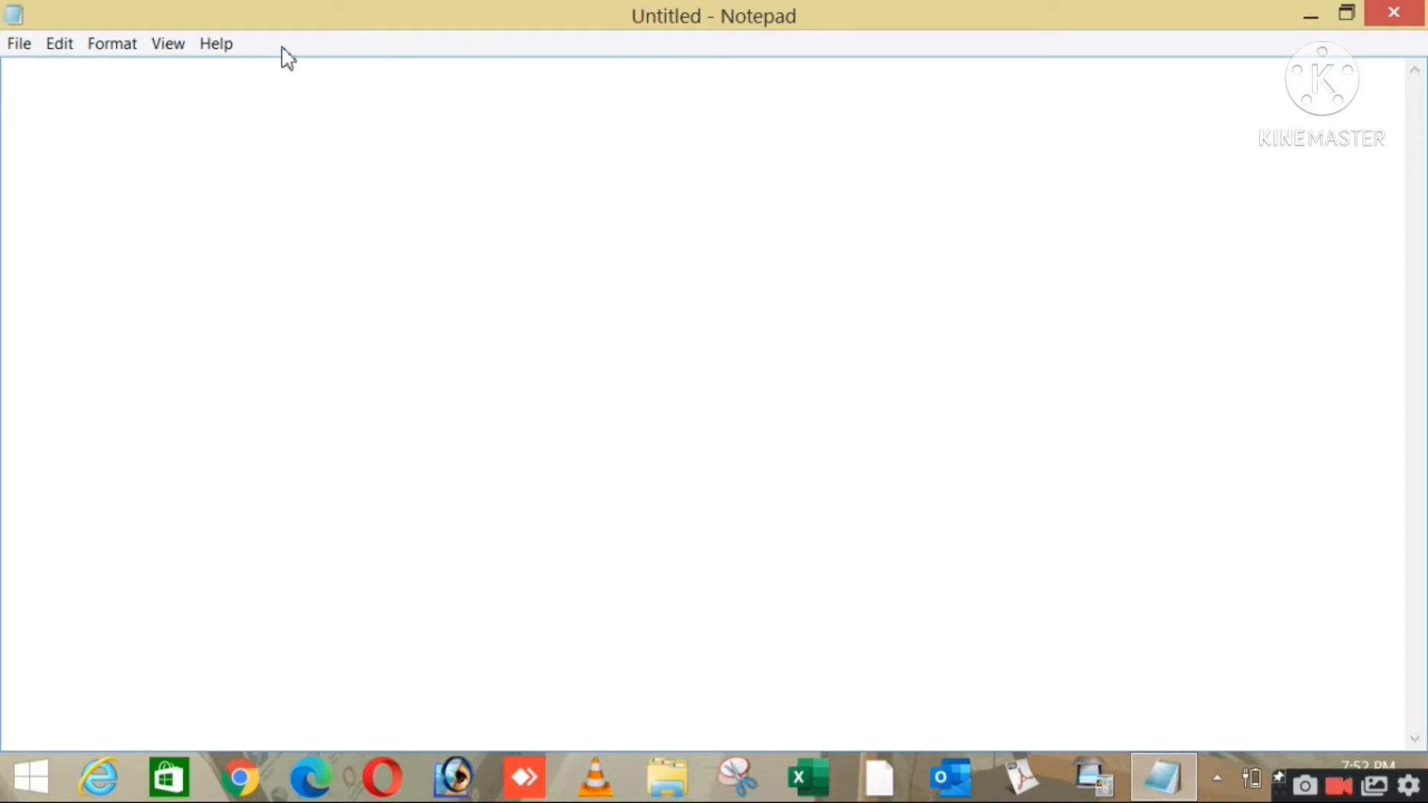
Examine the commands offered under File, Edit, Format, View and Help in turn, and close the last list
left_click(19, 45)
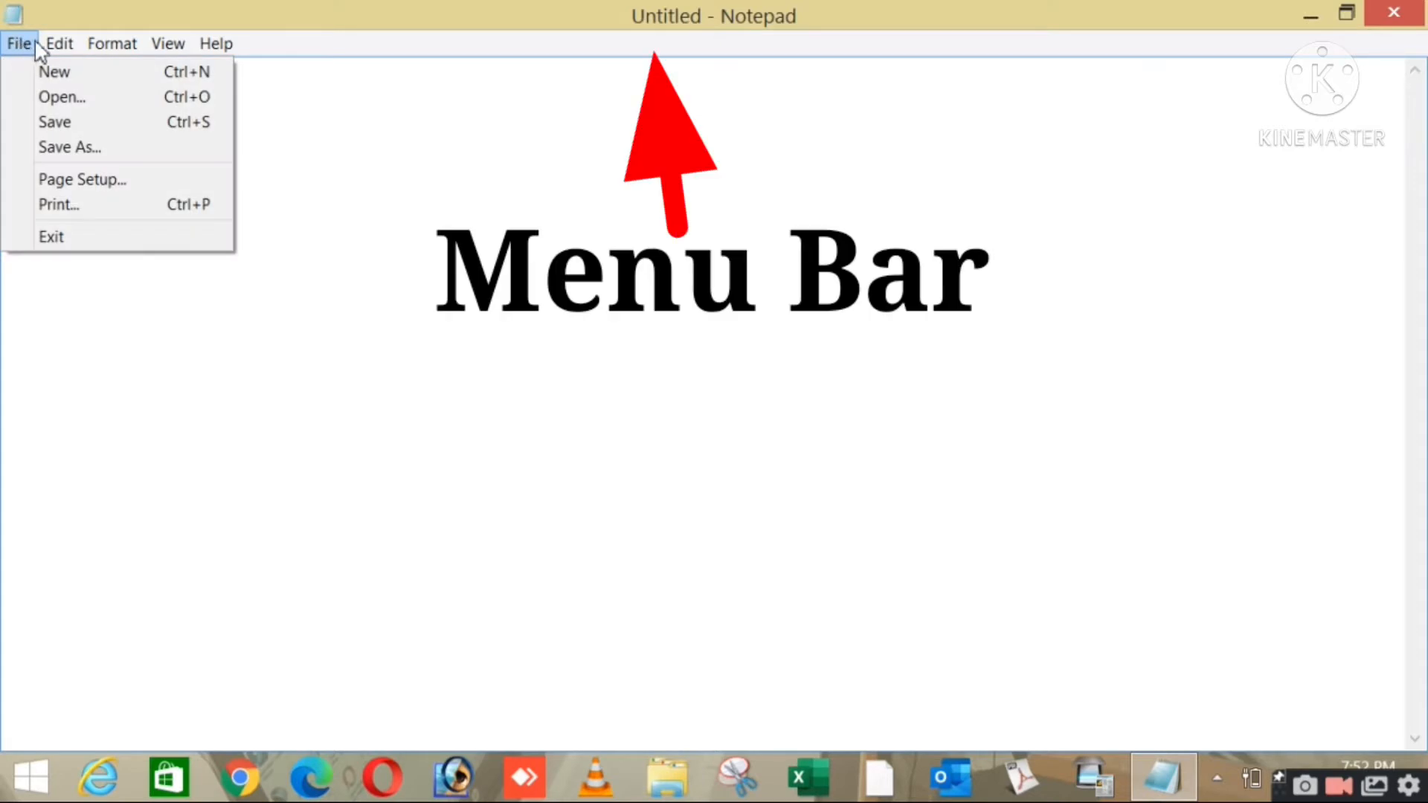
left_click(60, 44)
left_click(101, 45)
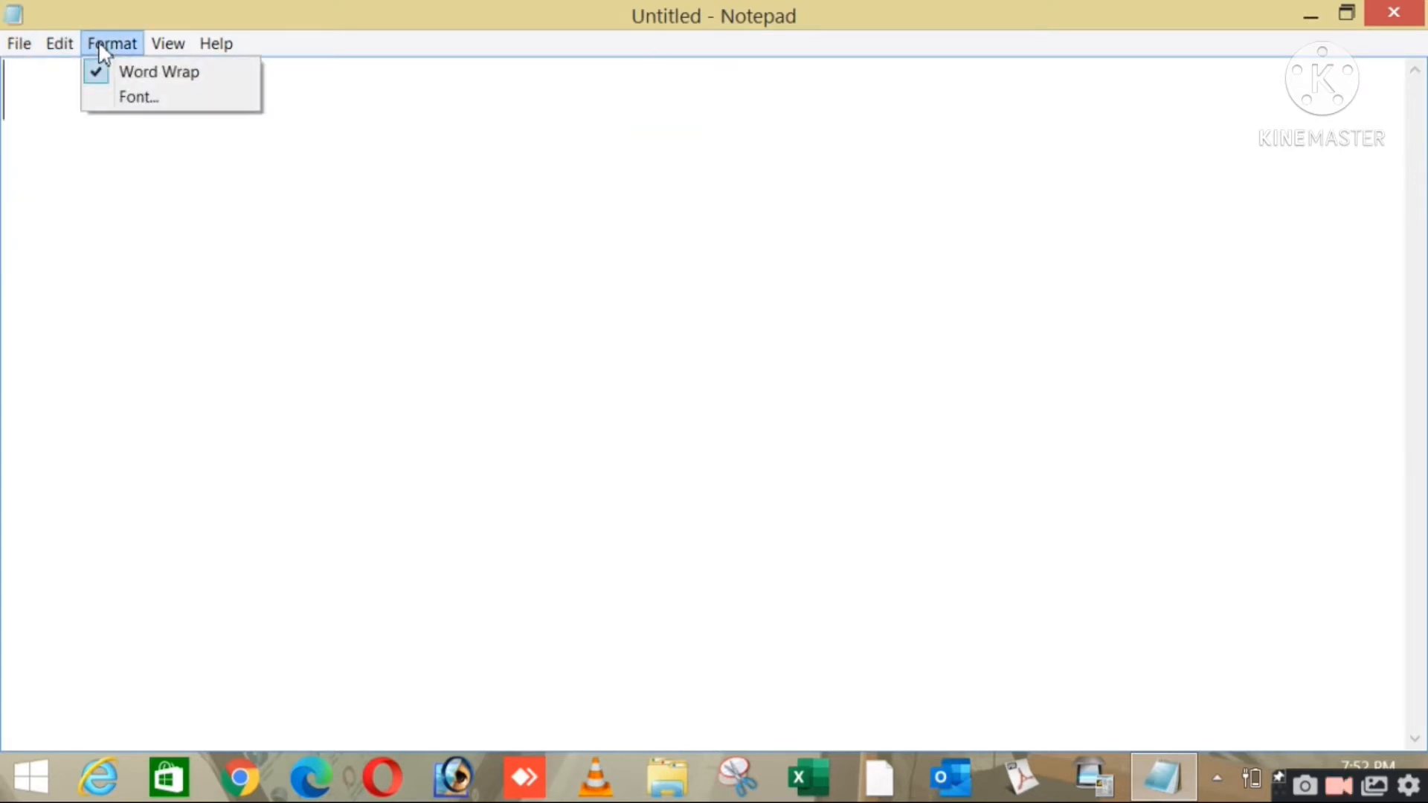
left_click(169, 46)
left_click(202, 52)
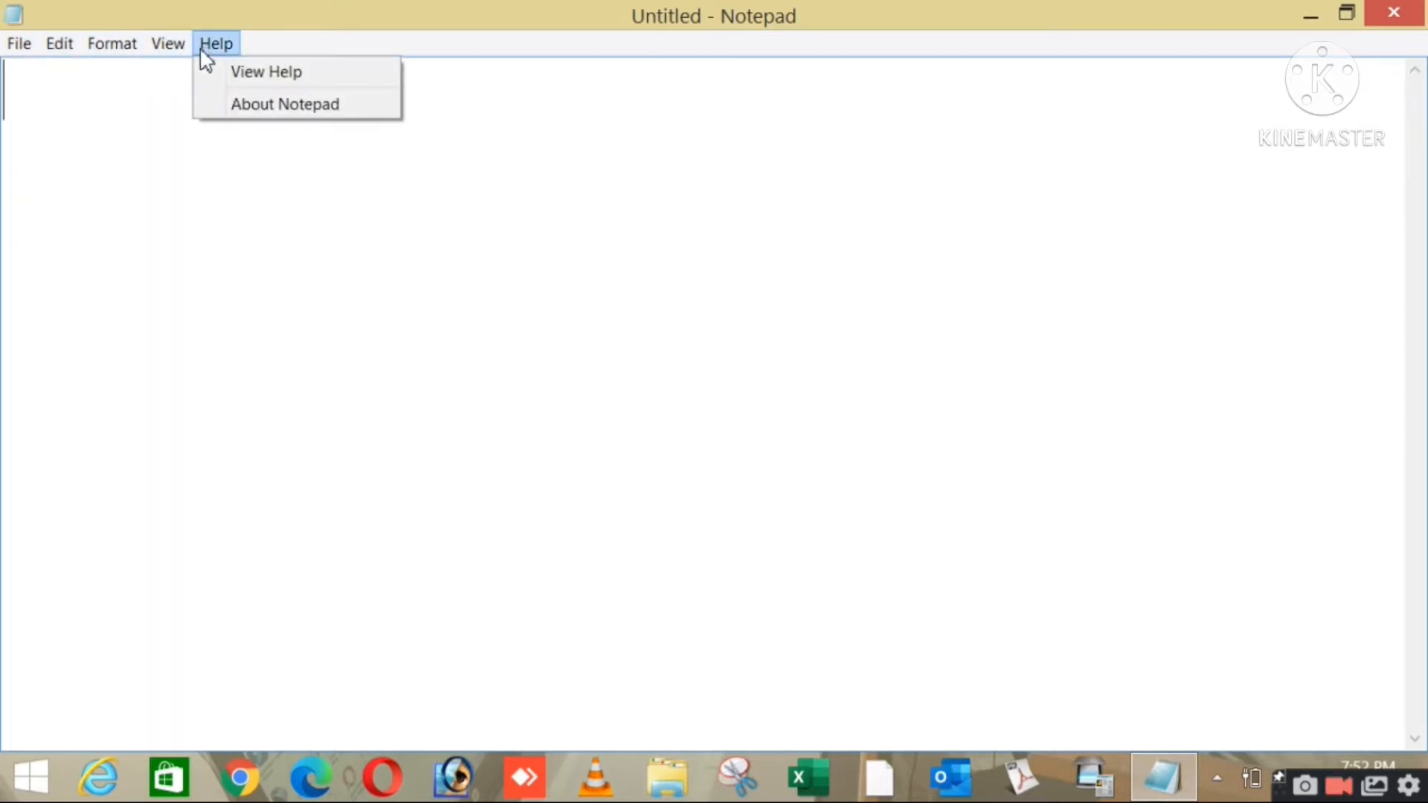
left_click(337, 47)
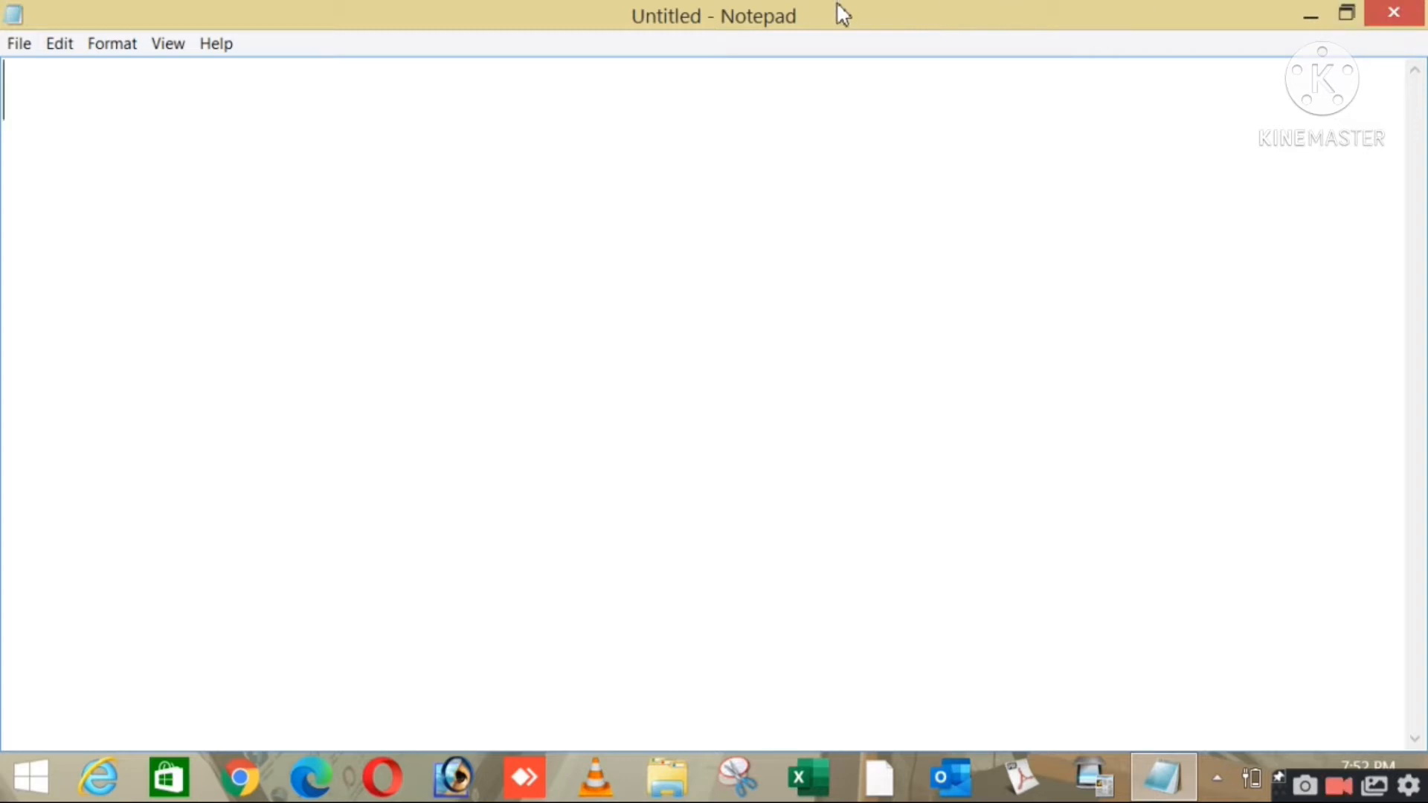
Minimize the Notepad window and bring it back, twice in a row
left_click(1308, 16)
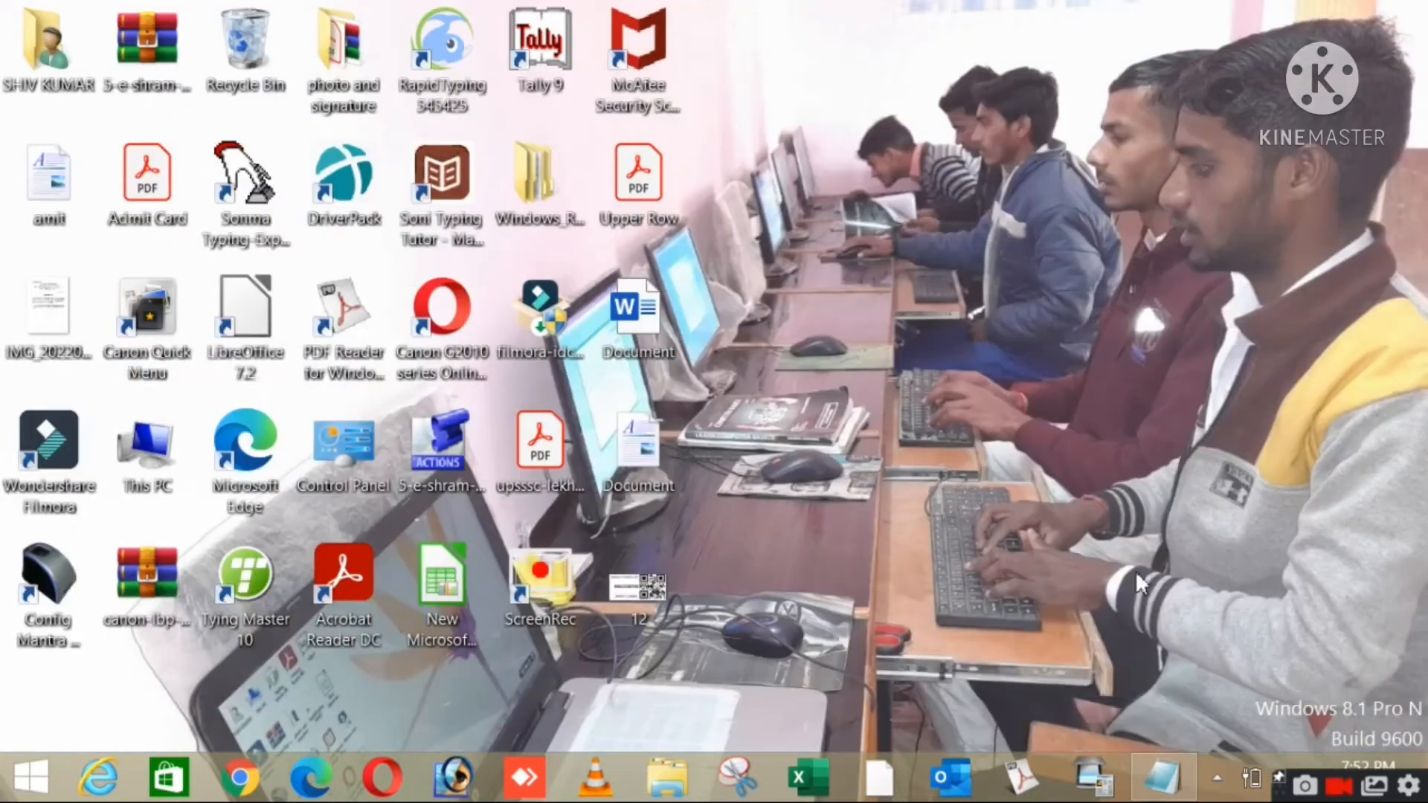
left_click(1175, 787)
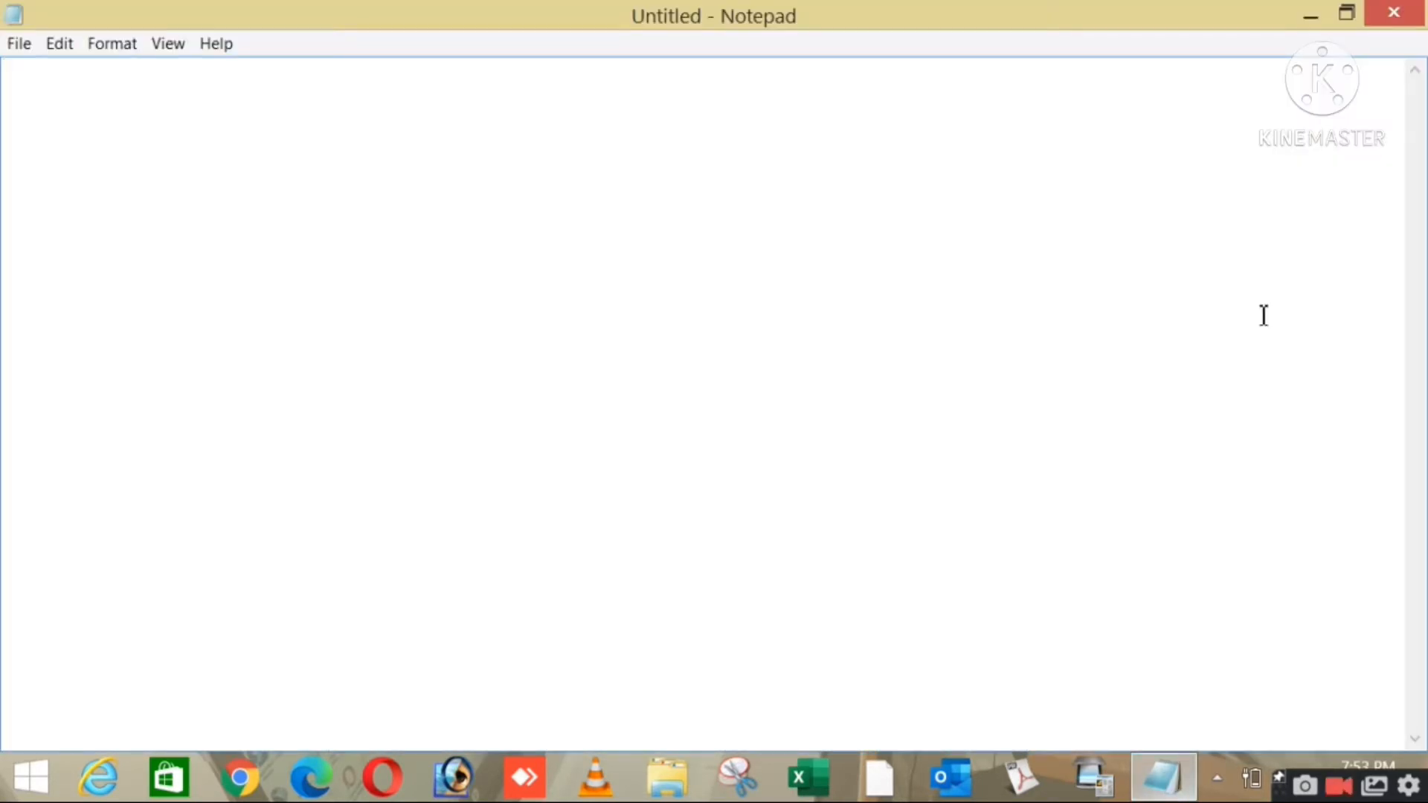
left_click(1311, 15)
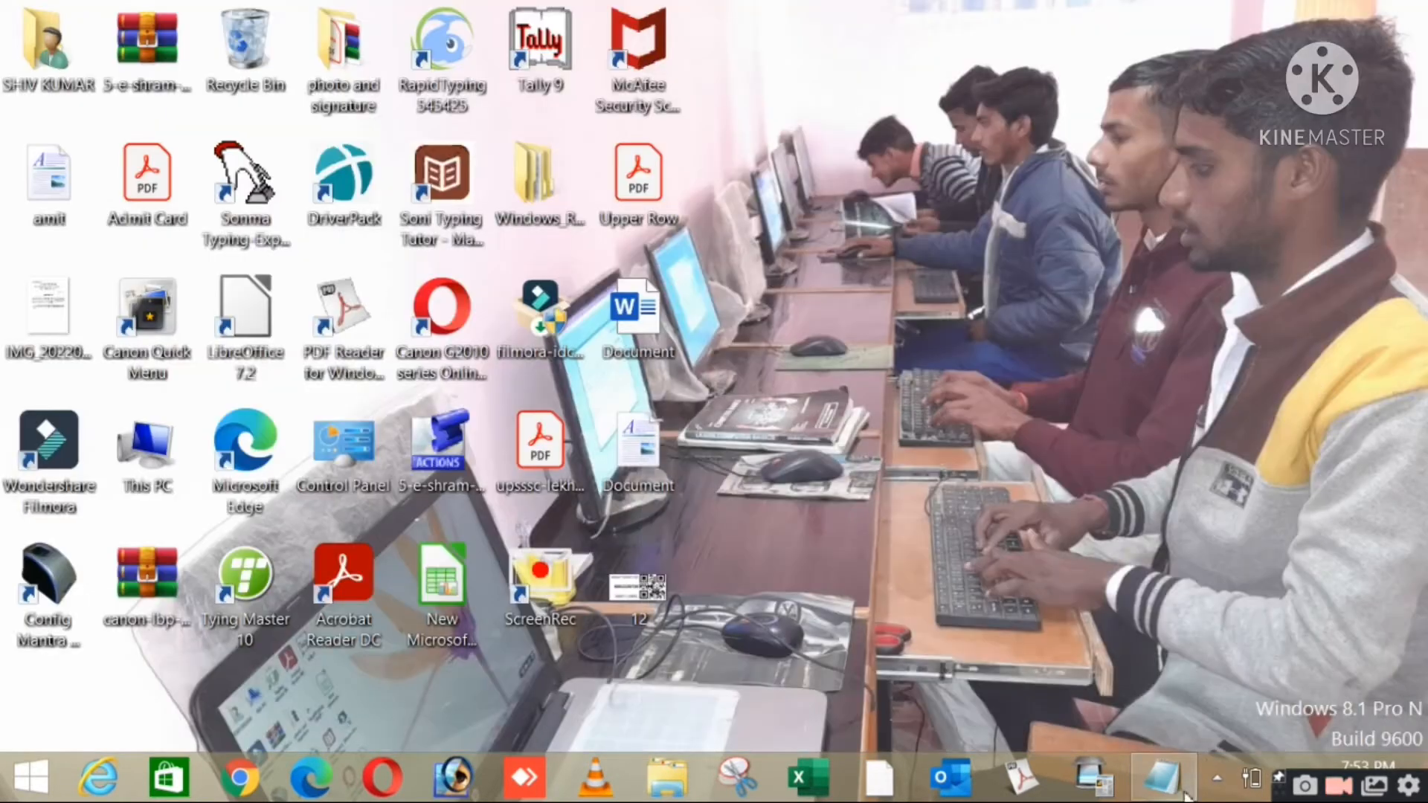
left_click(1173, 795)
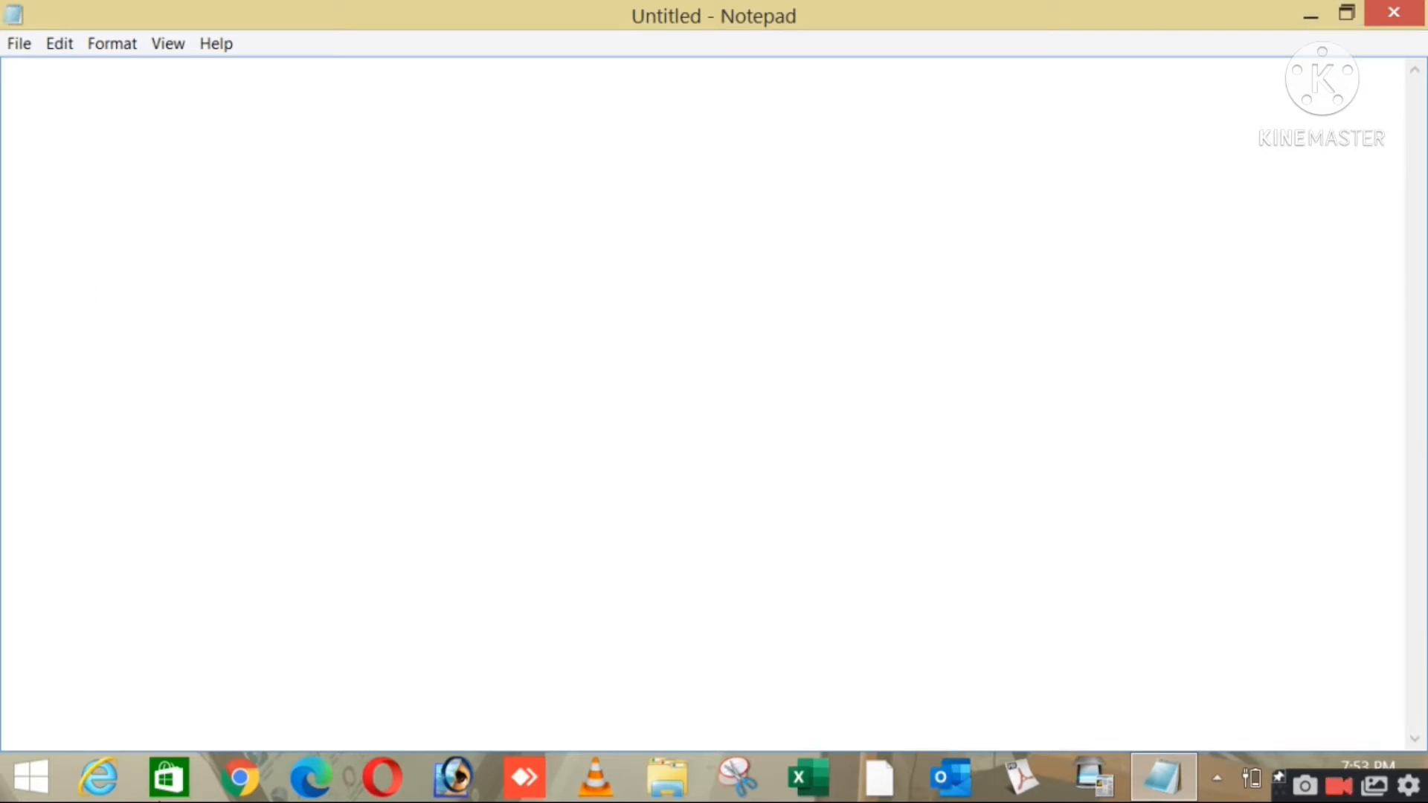
Restore the Notepad window to its smaller size, move it lower on the desktop, and maximize it again
left_click(1350, 15)
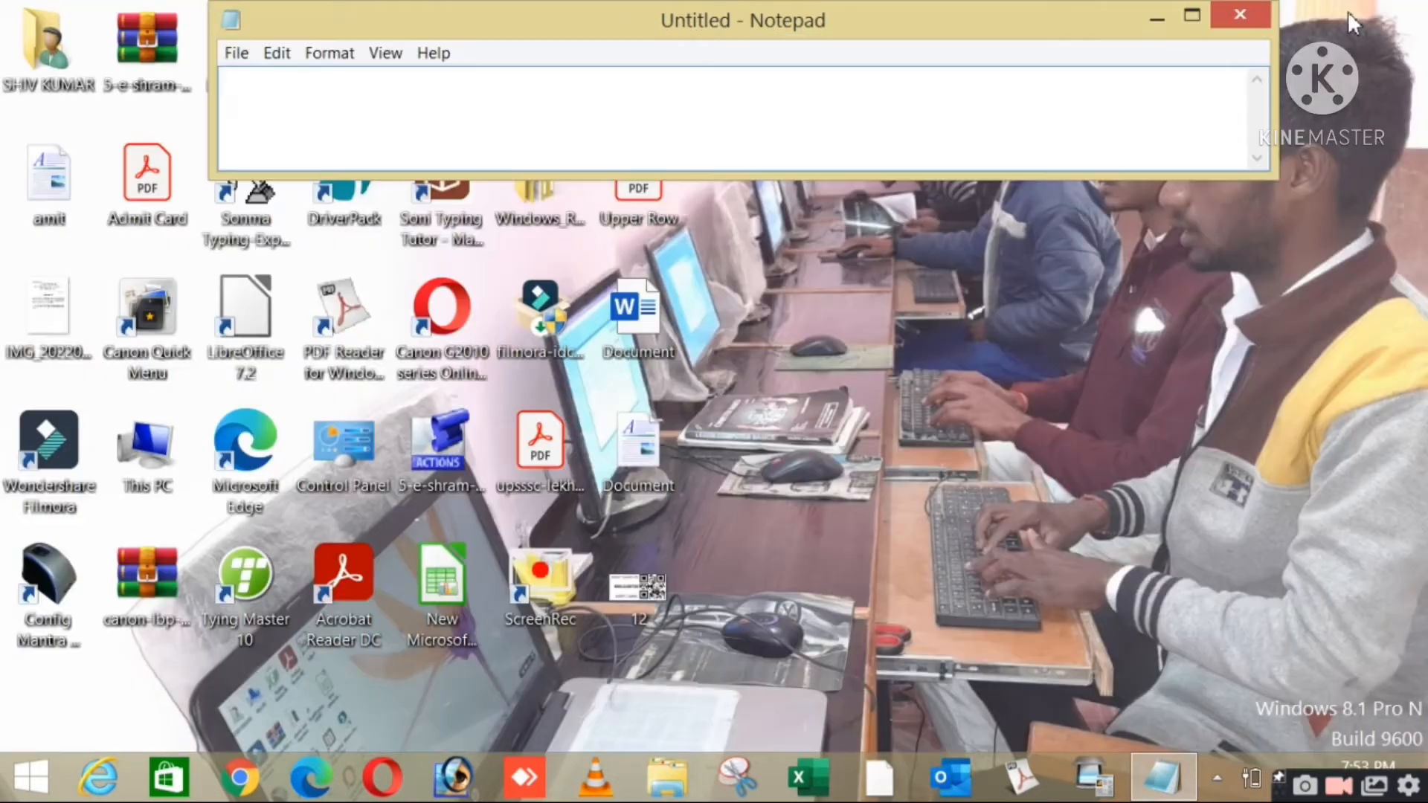
left_click_drag(861, 32, 881, 128)
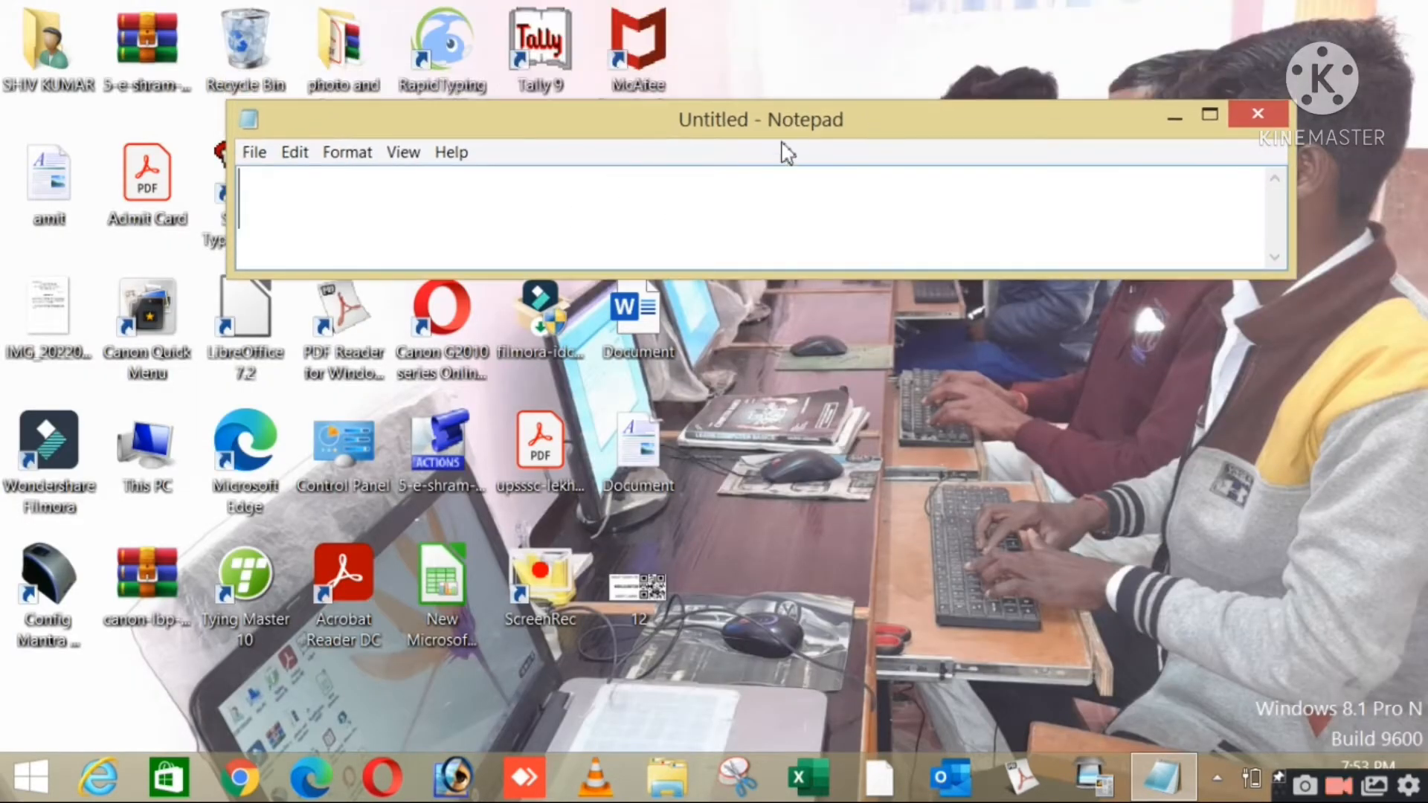
left_click(1208, 116)
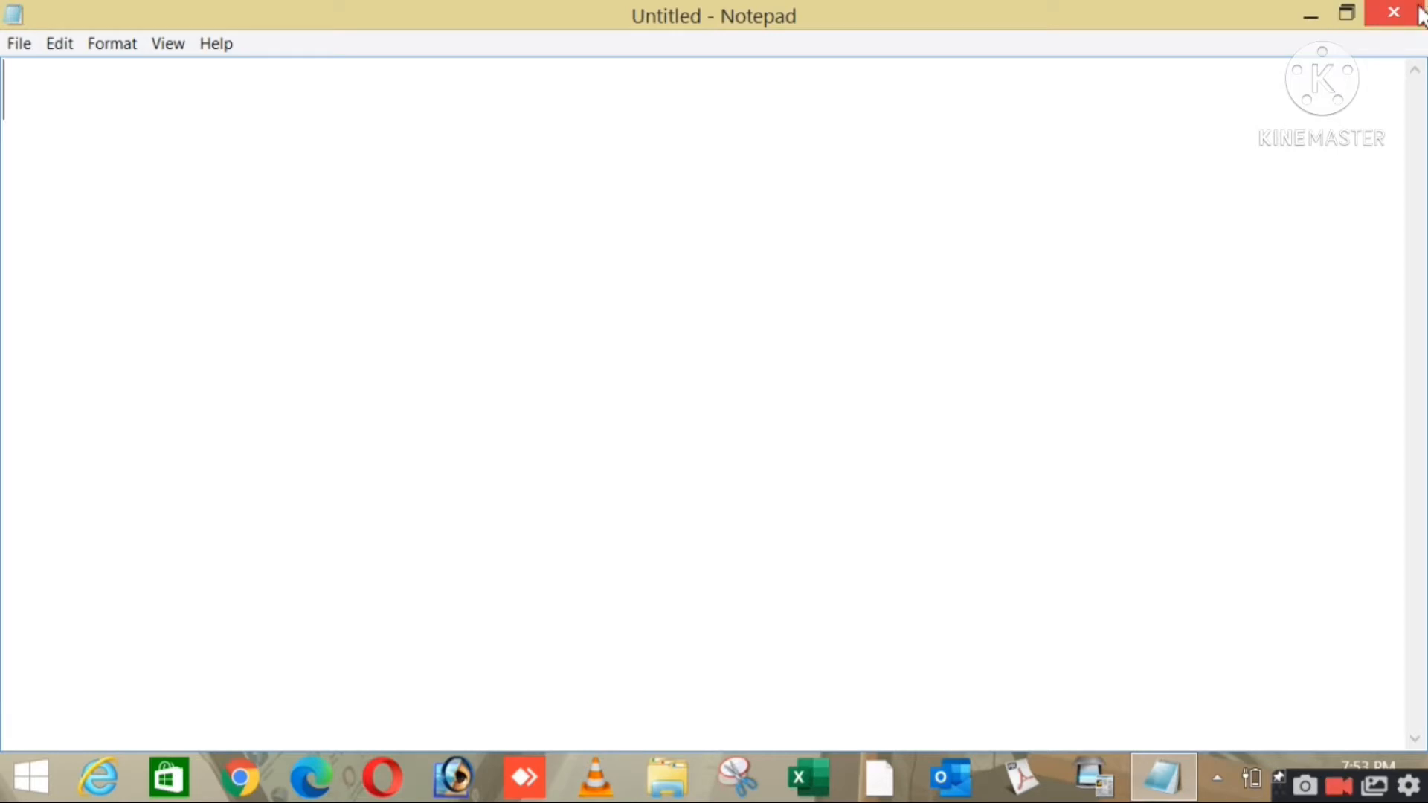
Close Notepad, and reopen it in a maximized window by searching the Start screen for "notepad"
left_click(1401, 23)
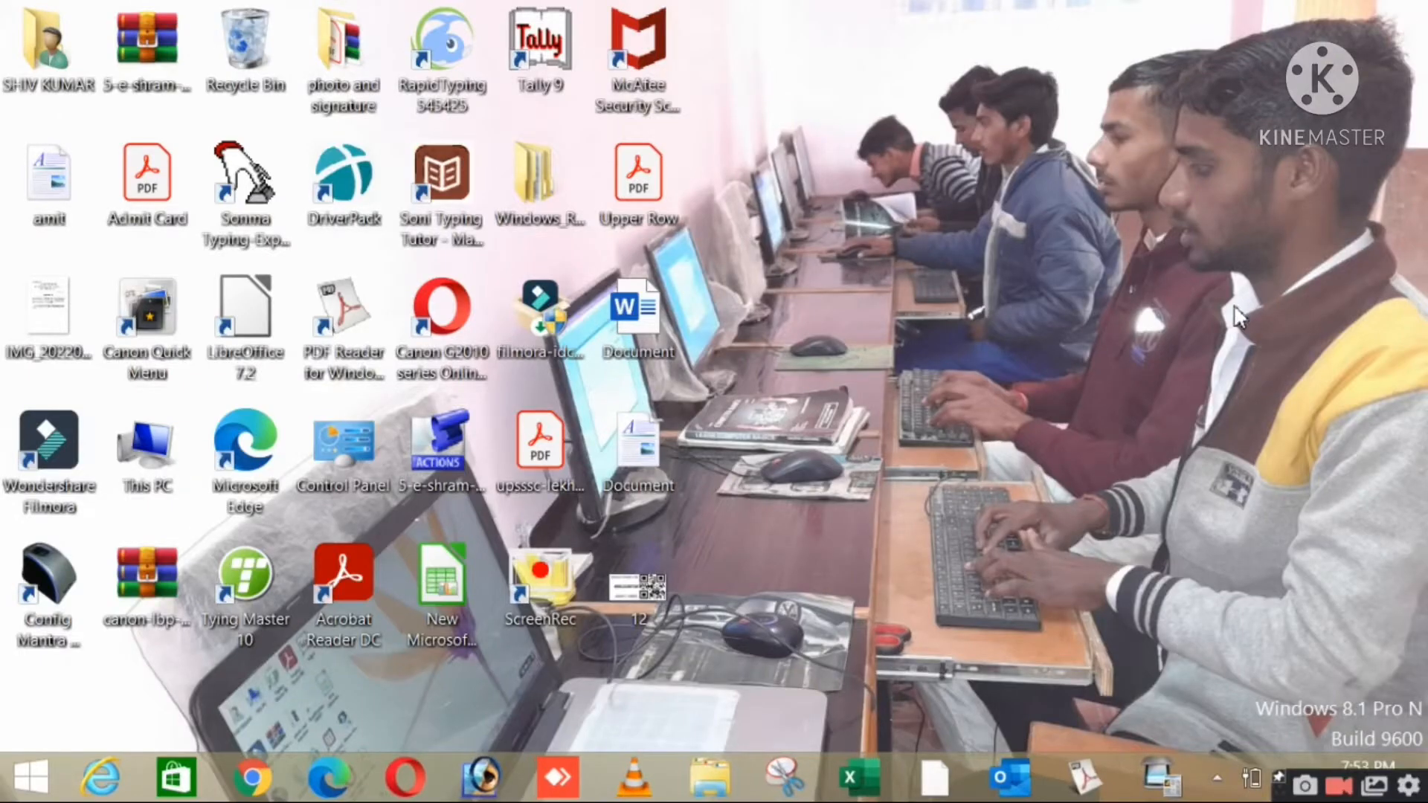
key("super")
type("notepad")
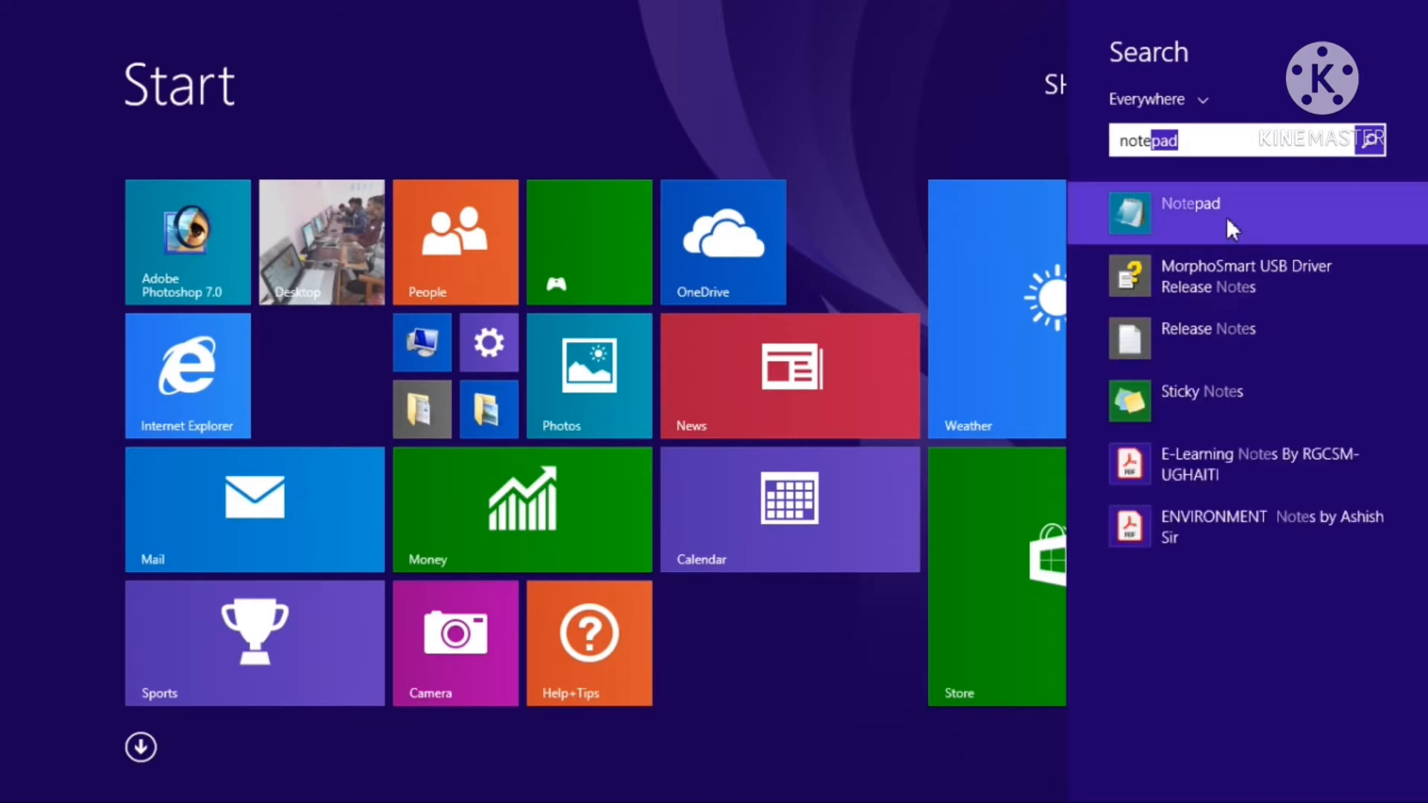
left_click(1229, 218)
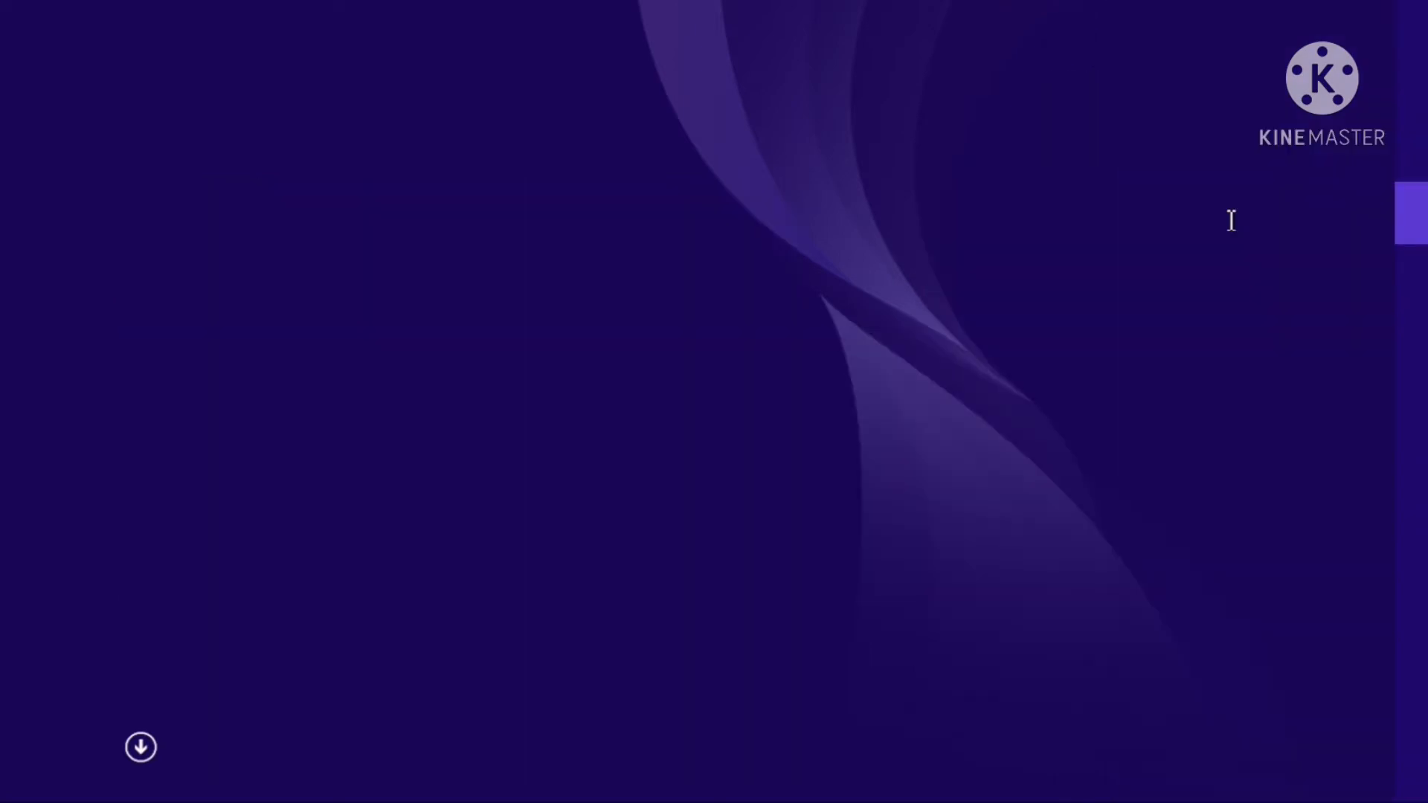
left_click(1210, 119)
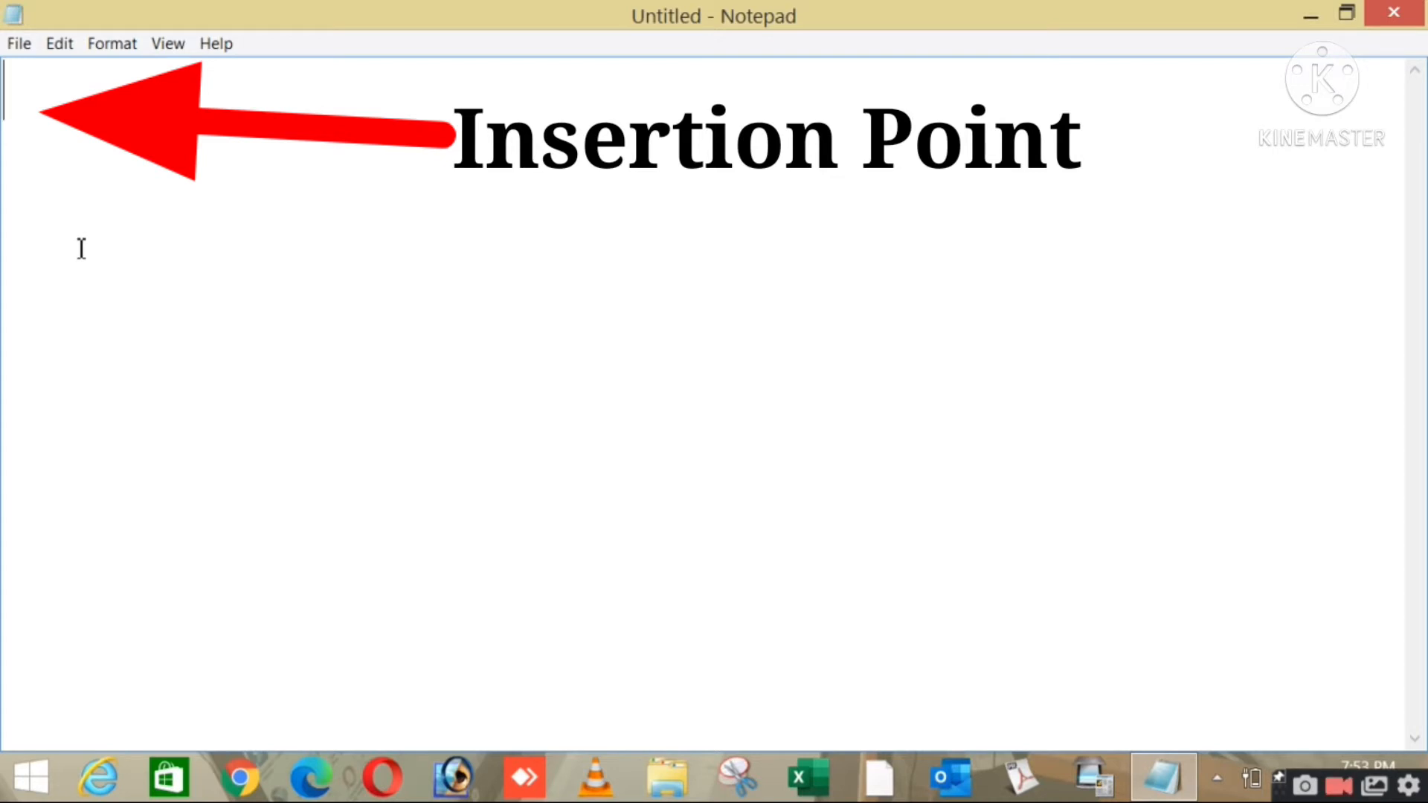
Move the insertion point down five lines and enter the sample text "kjljlkjkl;" there
key("Return")
key("Return")
key("Return")
key("Return")
key("Return")
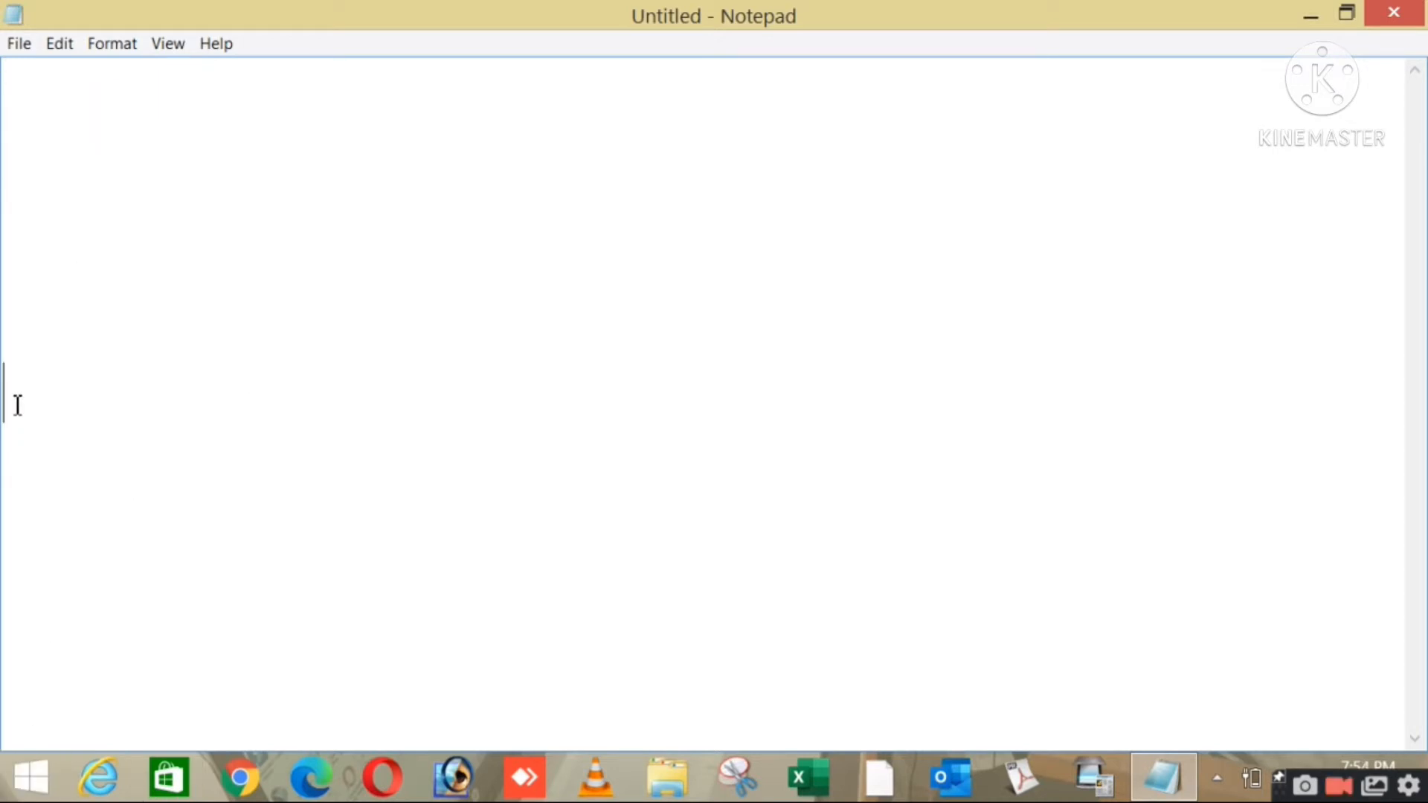
type("kjljlkjkl;")
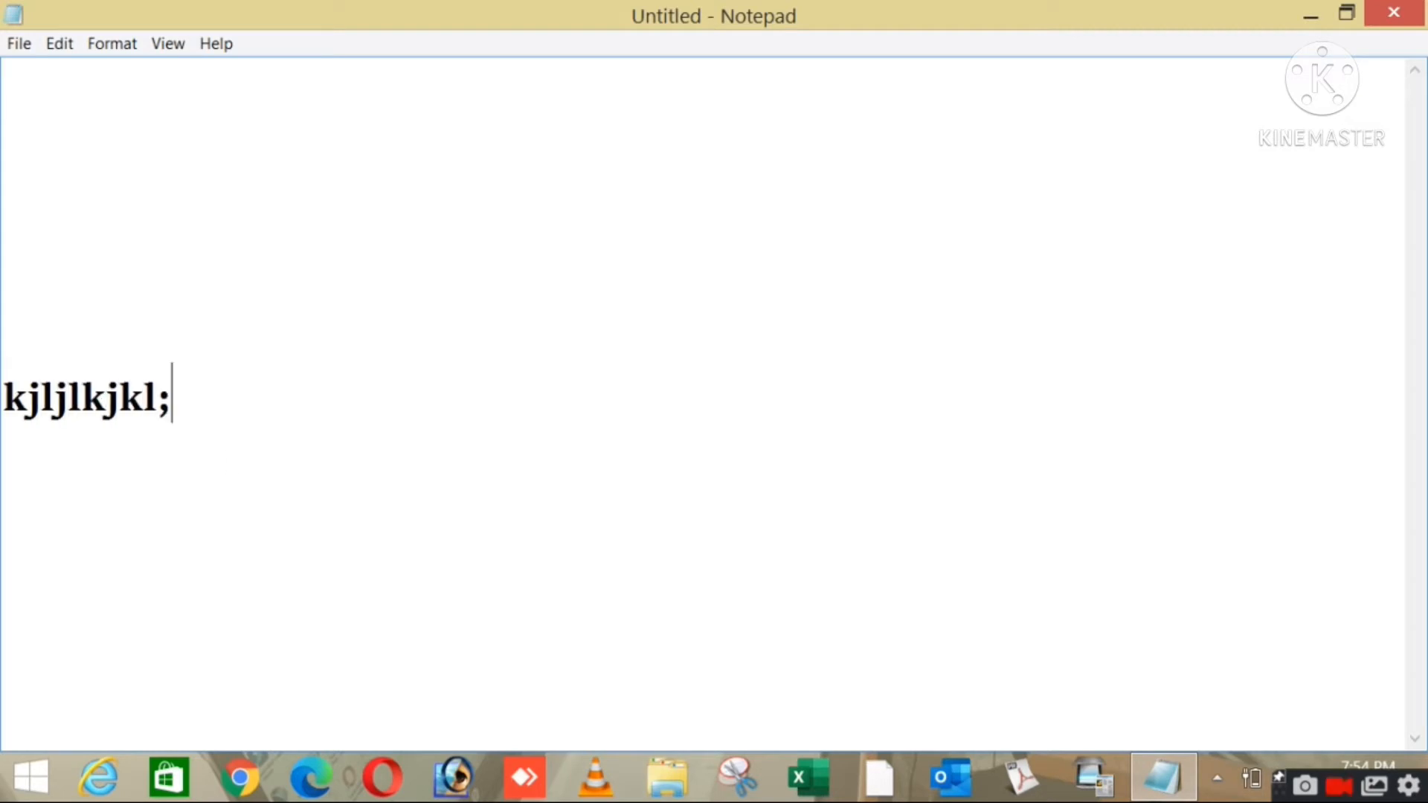
Extend the sample text with "k" and a new line "mnn", and delete all text and blank lines back to the first line
type("k mnn")
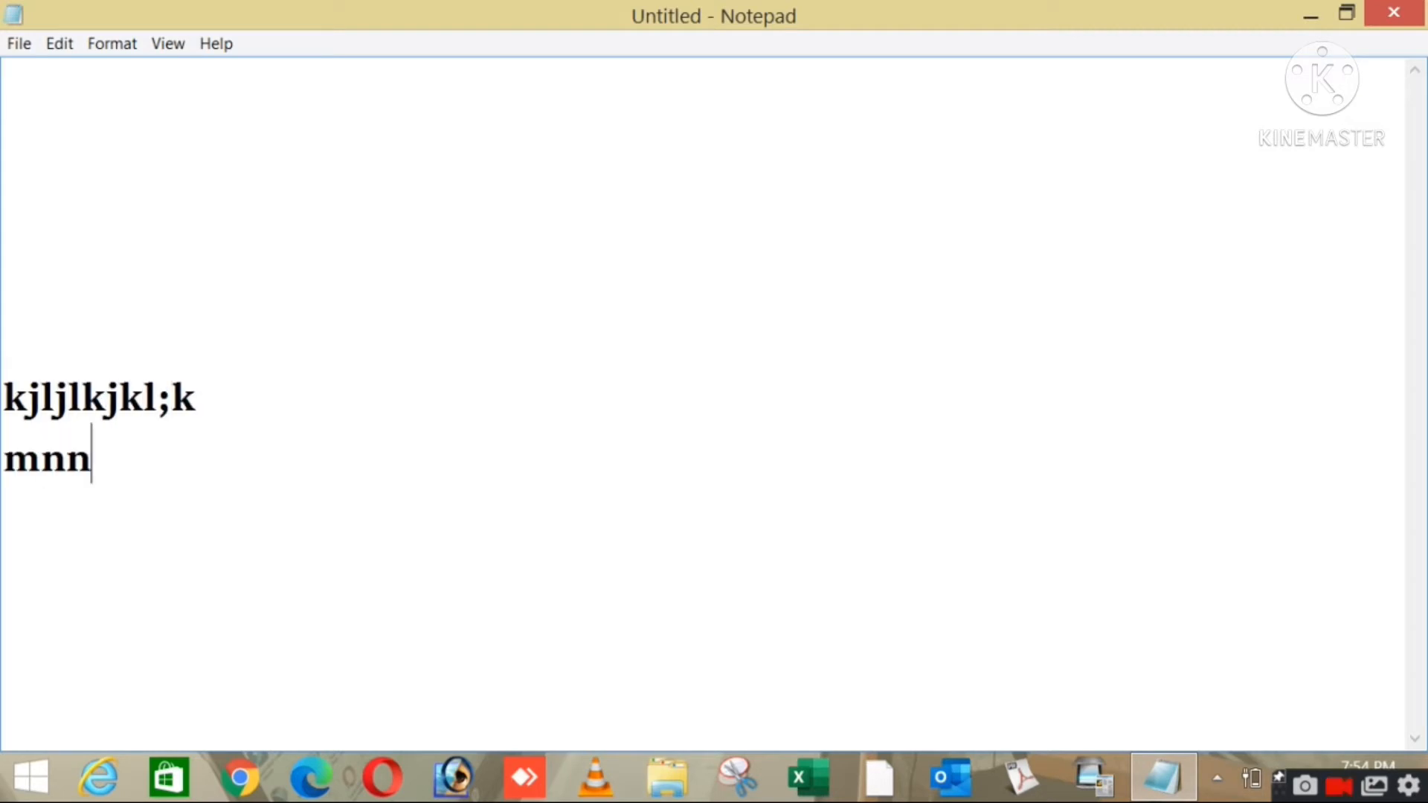
key("BackSpace")
key("BackSpace")
key("BackSpace")
key("BackSpace")
key("BackSpace")
key("BackSpace")
key("BackSpace")
key("BackSpace")
key("BackSpace")
key("BackSpace")
key("BackSpace")
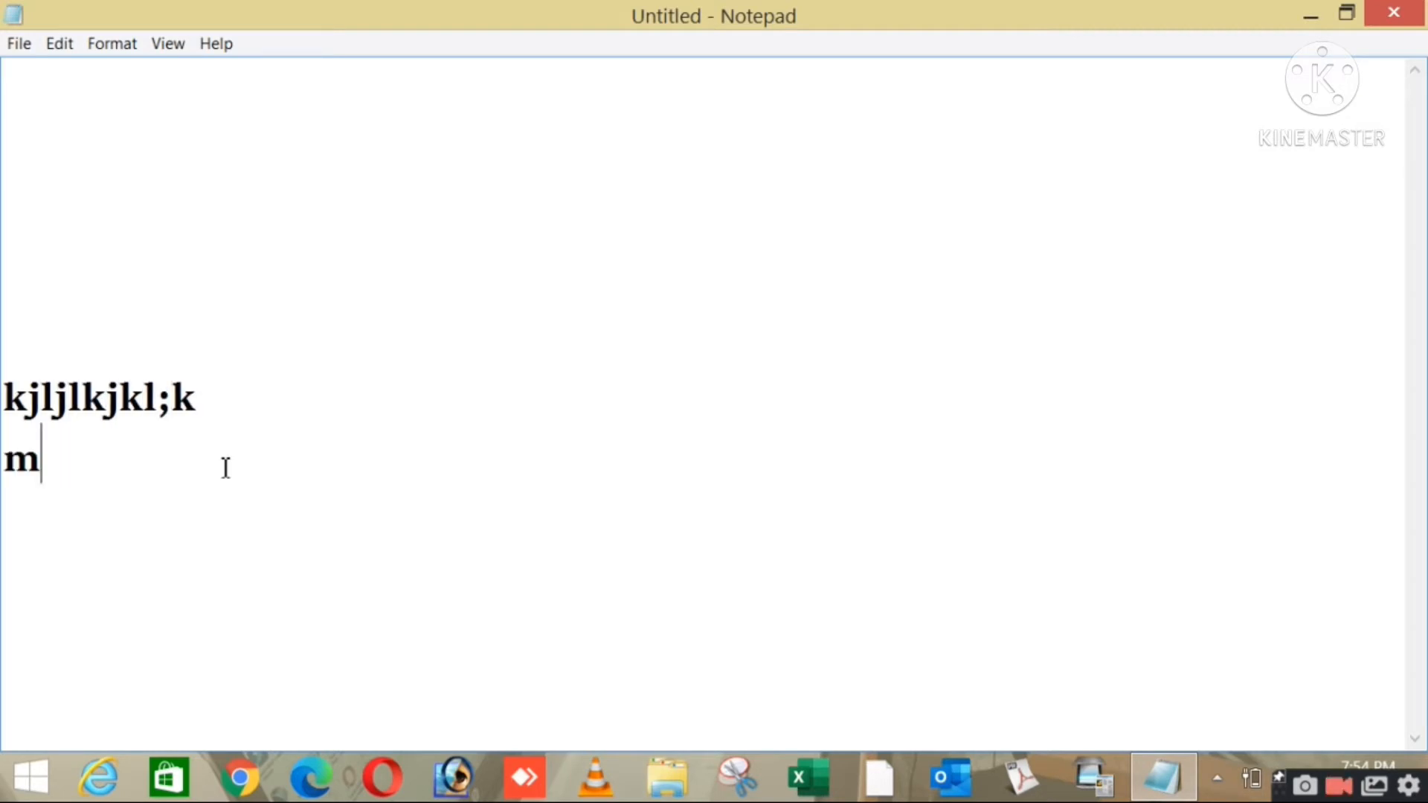
key("BackSpace")
key("BackSpace")
key("BackSpace")
key("BackSpace")
key("BackSpace")
key("BackSpace")
key("BackSpace")
key("BackSpace")
key("BackSpace")
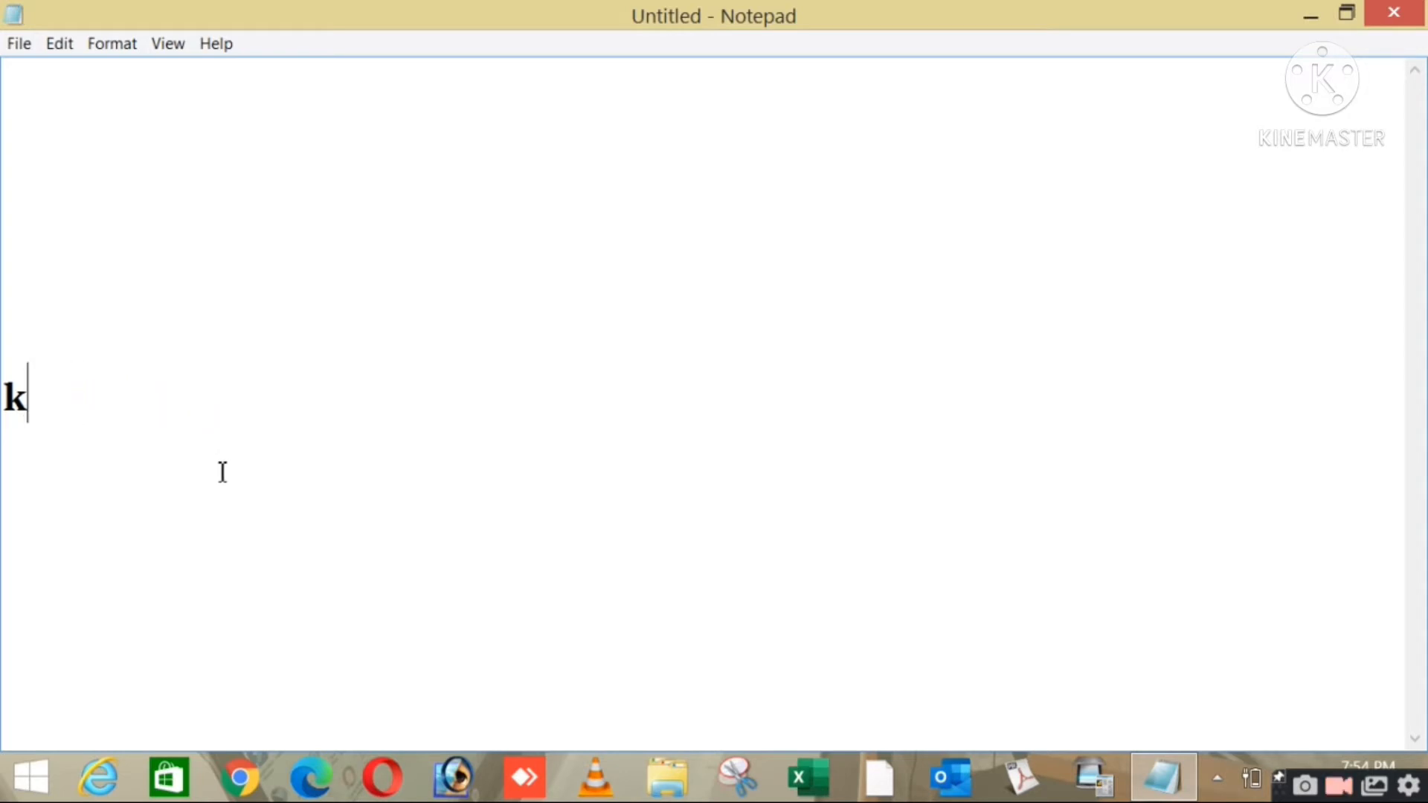
Enter the sample text "lkjlkjjk" on the first line and delete it again
type("lkjlkjjk")
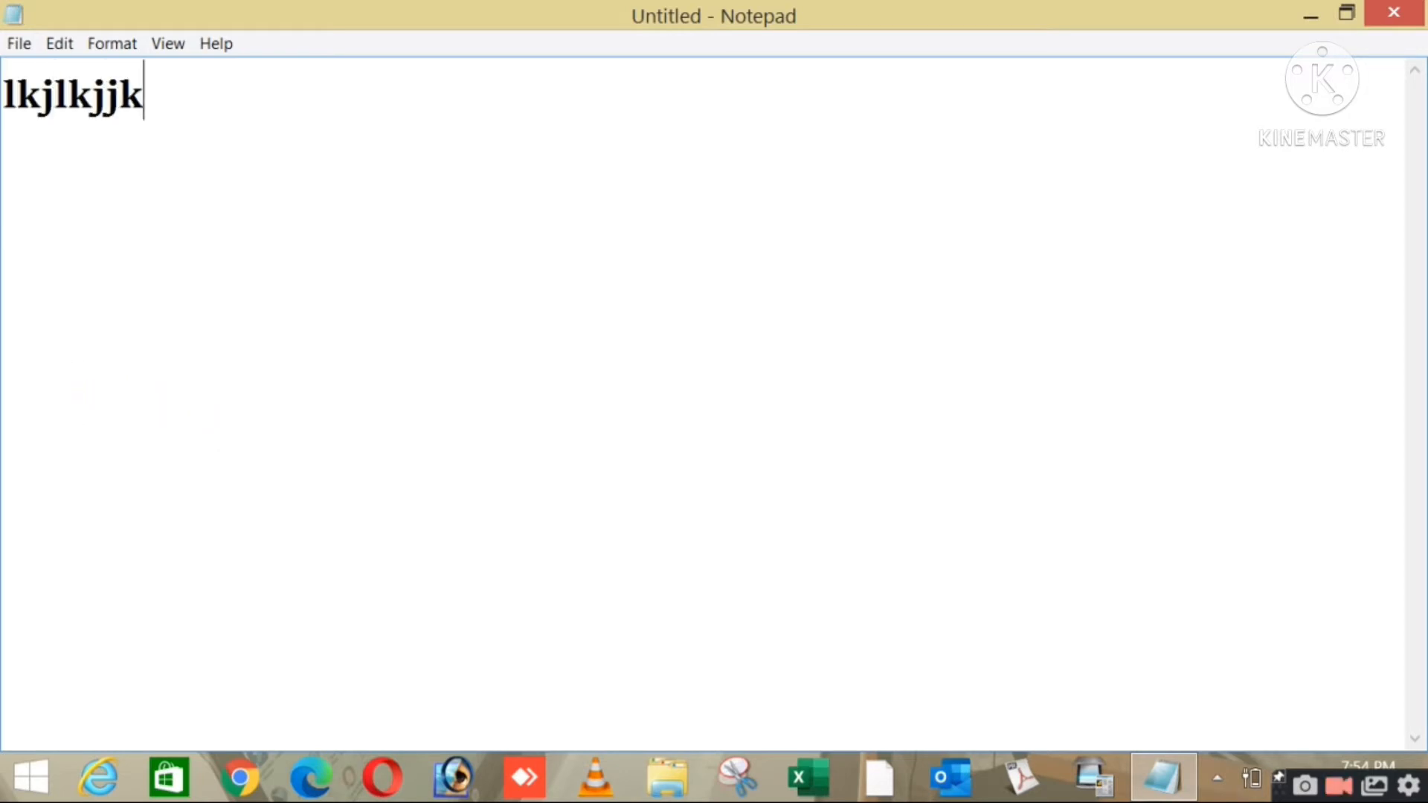
key("BackSpace")
key("BackSpace")
key("BackSpace")
key("BackSpace")
key("BackSpace")
key("BackSpace")
key("BackSpace")
key("BackSpace")
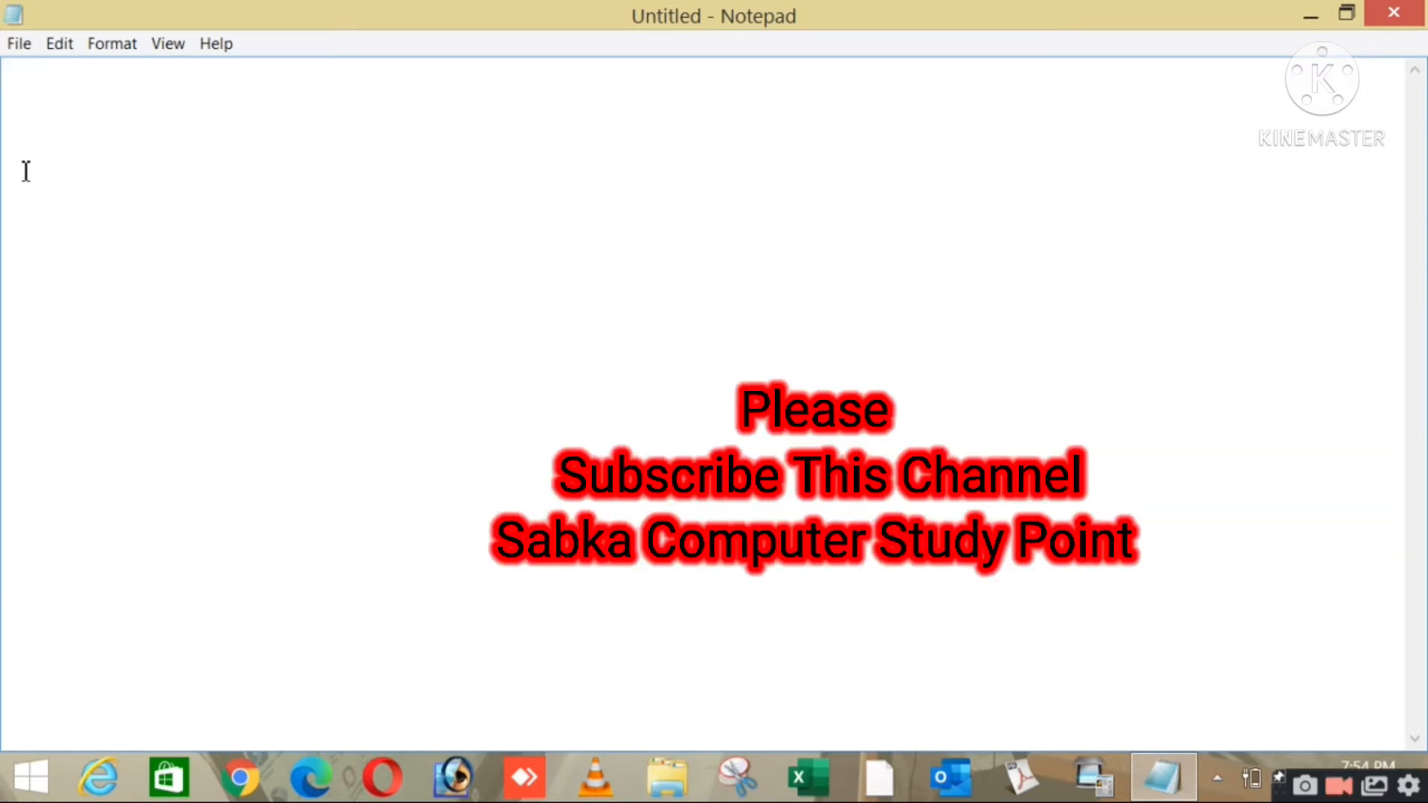
Enter the sample text ";kklhkj" at the insertion point and erase it
type(";kklhkj")
key("BackSpace")
key("BackSpace")
key("BackSpace")
key("BackSpace")
key("BackSpace")
key("BackSpace")
key("BackSpace")
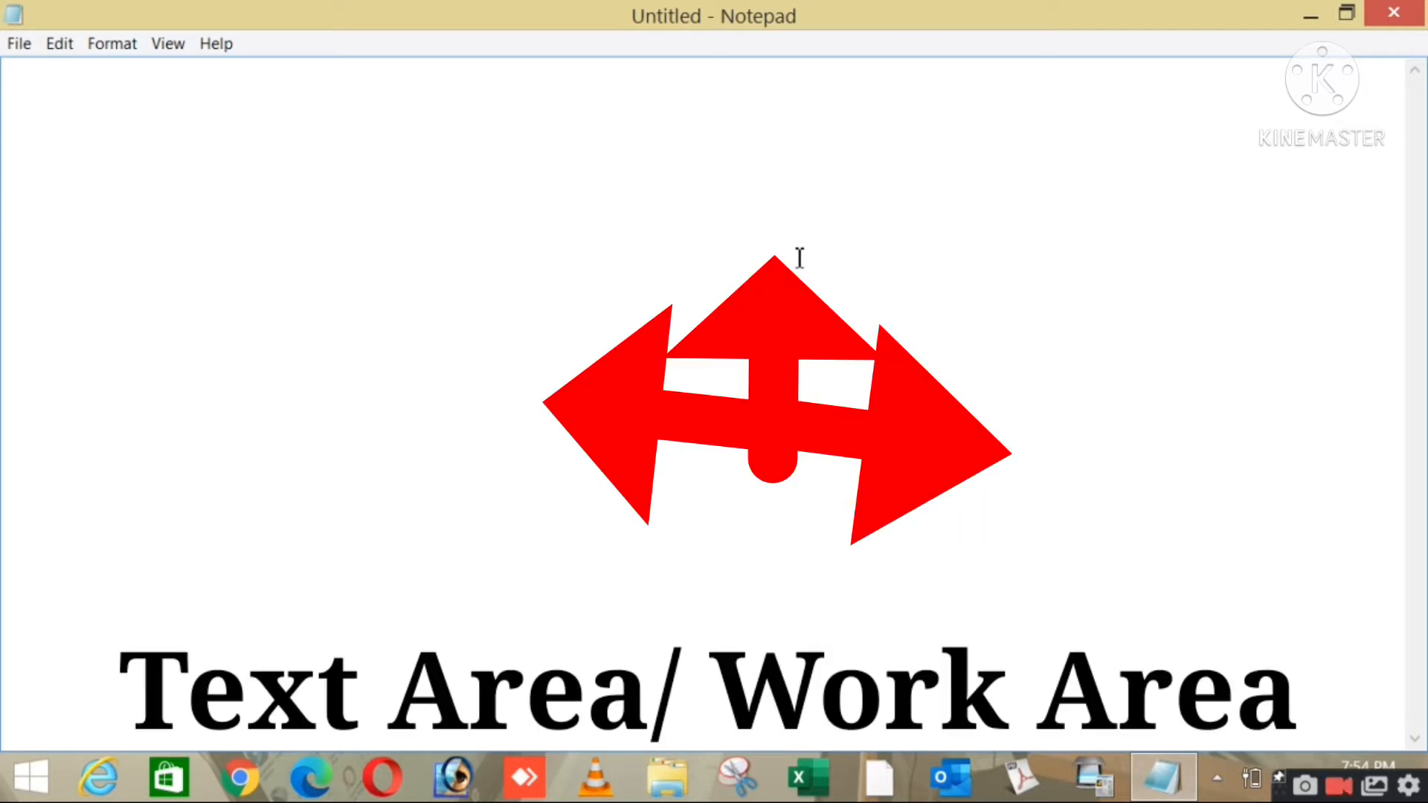
Enter the sample text "bkkkhk" in the empty text area and remove it
type("bkkkhk")
key("BackSpace")
key("BackSpace")
key("BackSpace")
key("BackSpace")
key("BackSpace")
key("BackSpace")
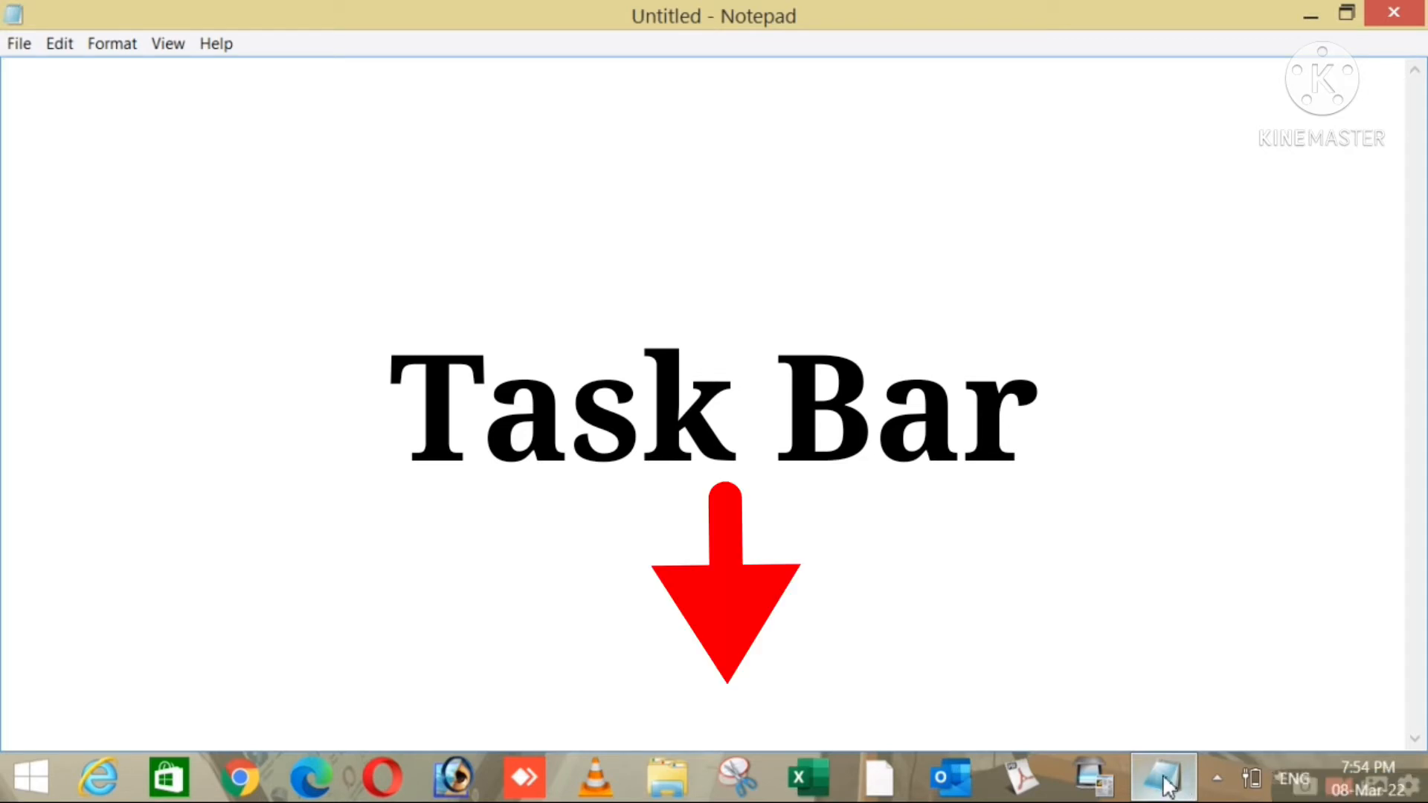
Look through the available menu commands, ending with the commands for creating, opening, saving and printing files
mouse_move(1167, 784)
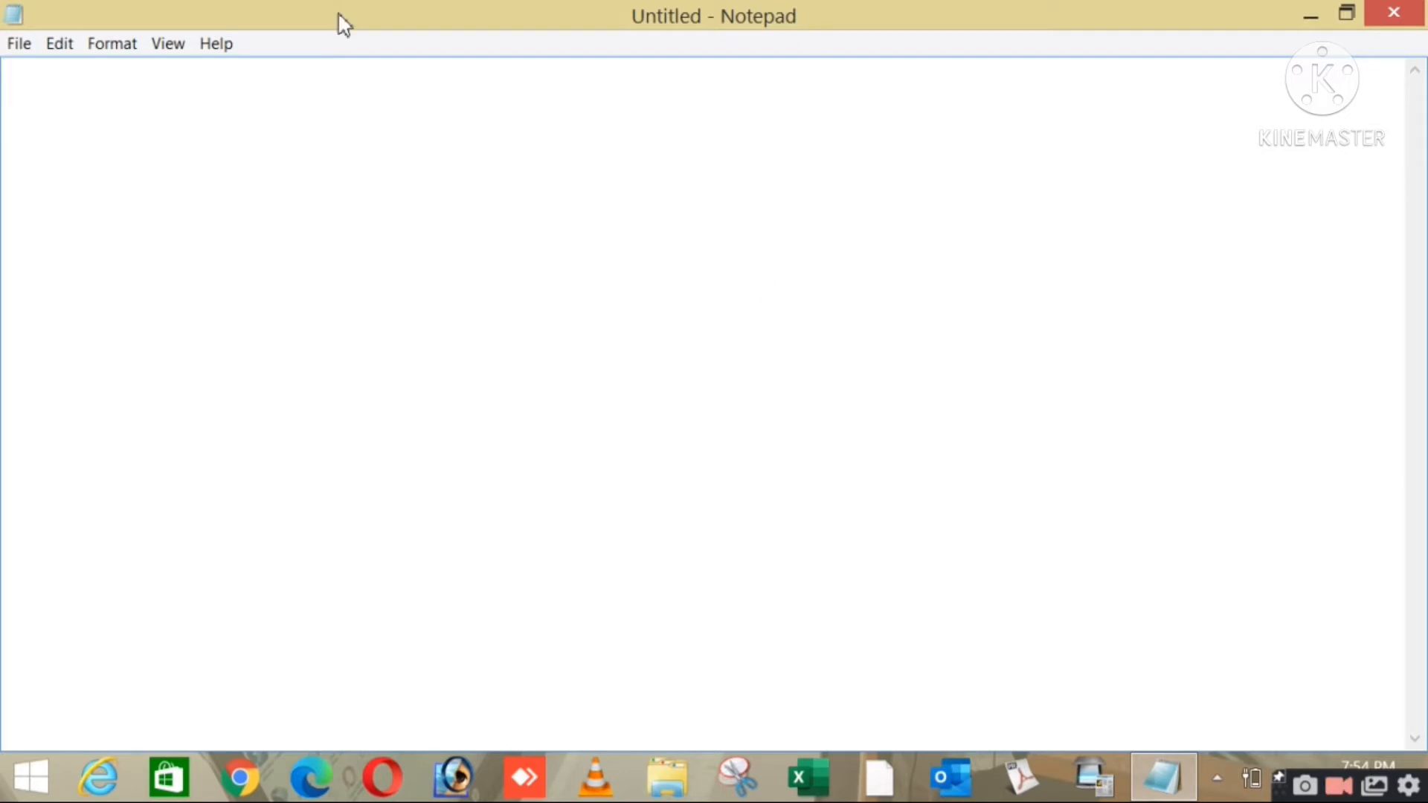
left_click(18, 52)
left_click(58, 46)
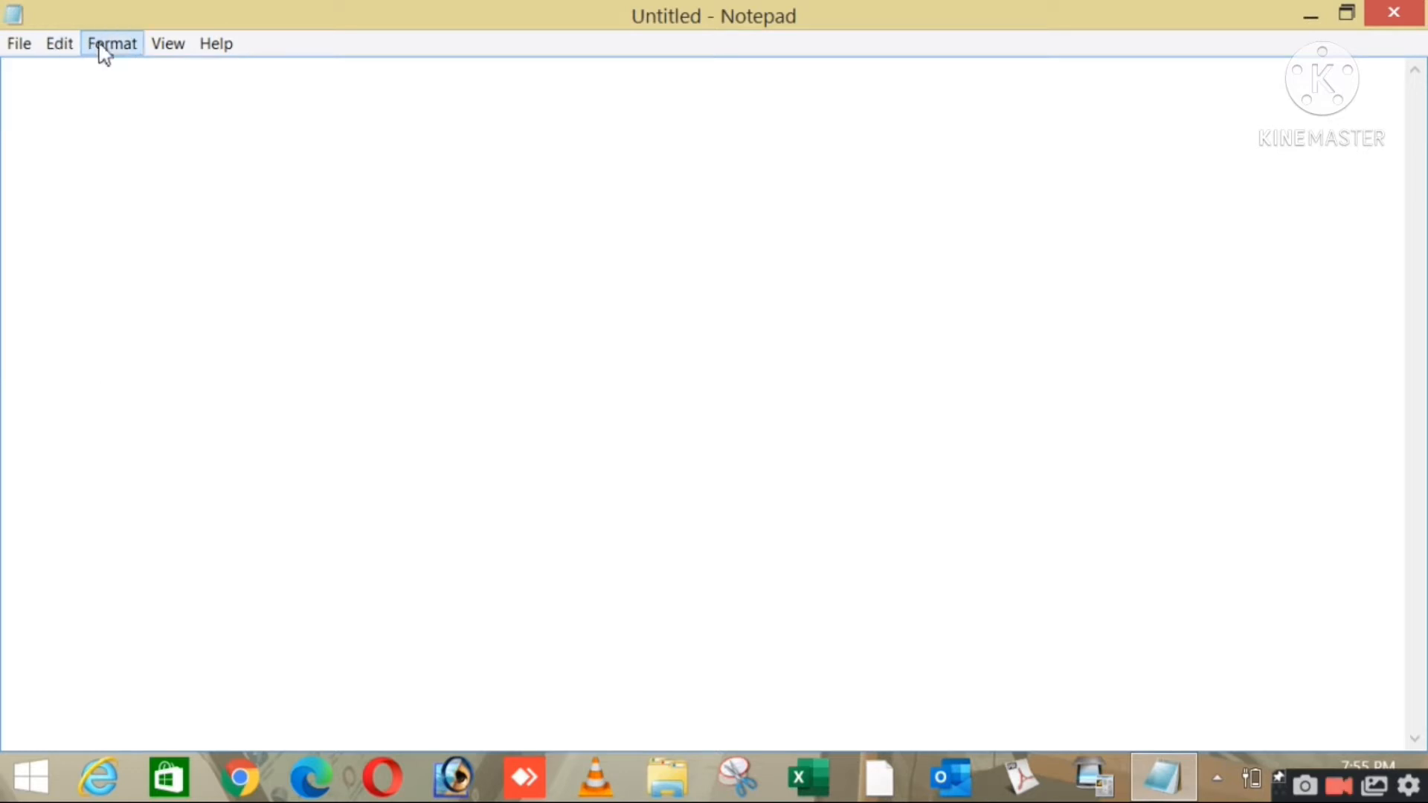
left_click(171, 48)
left_click(171, 47)
left_click(217, 45)
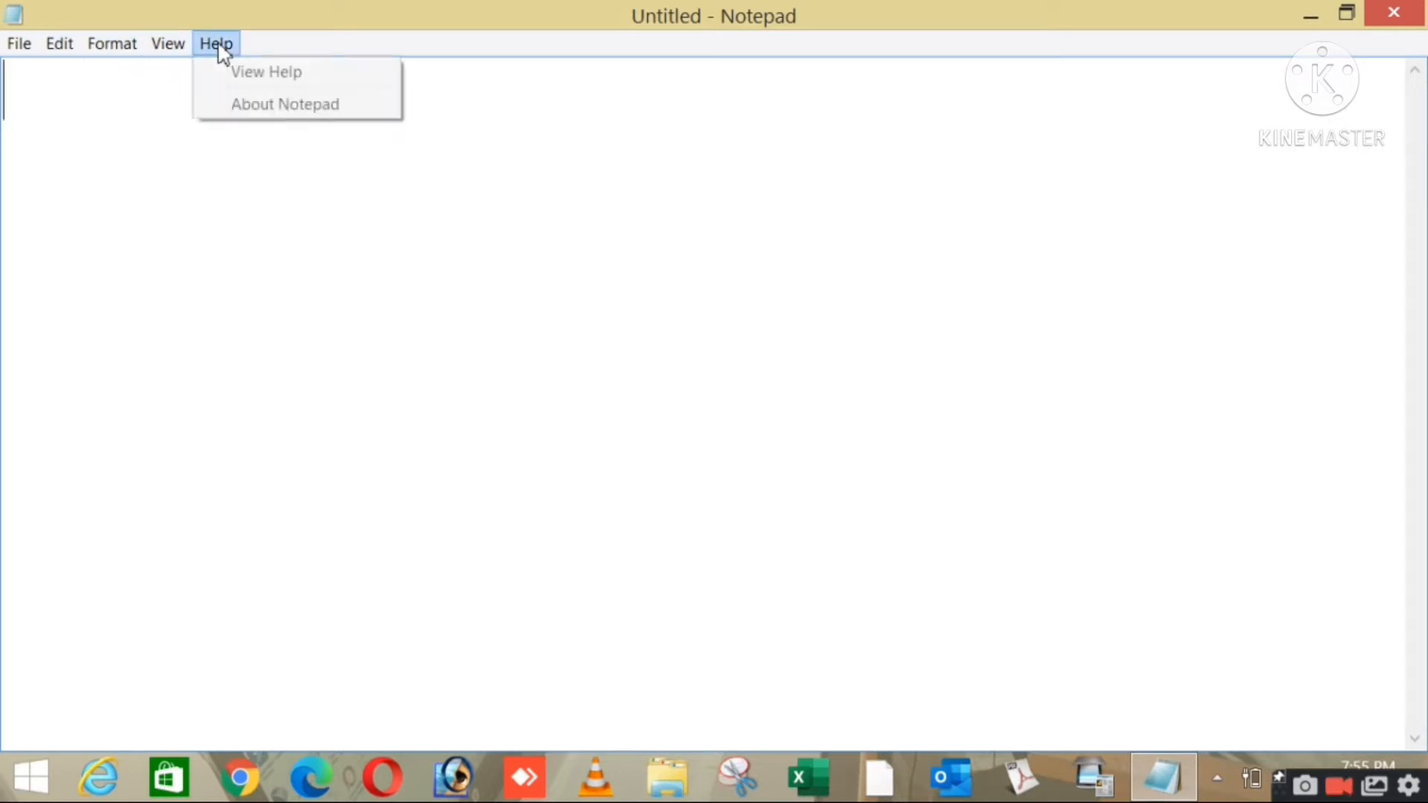
left_click(20, 47)
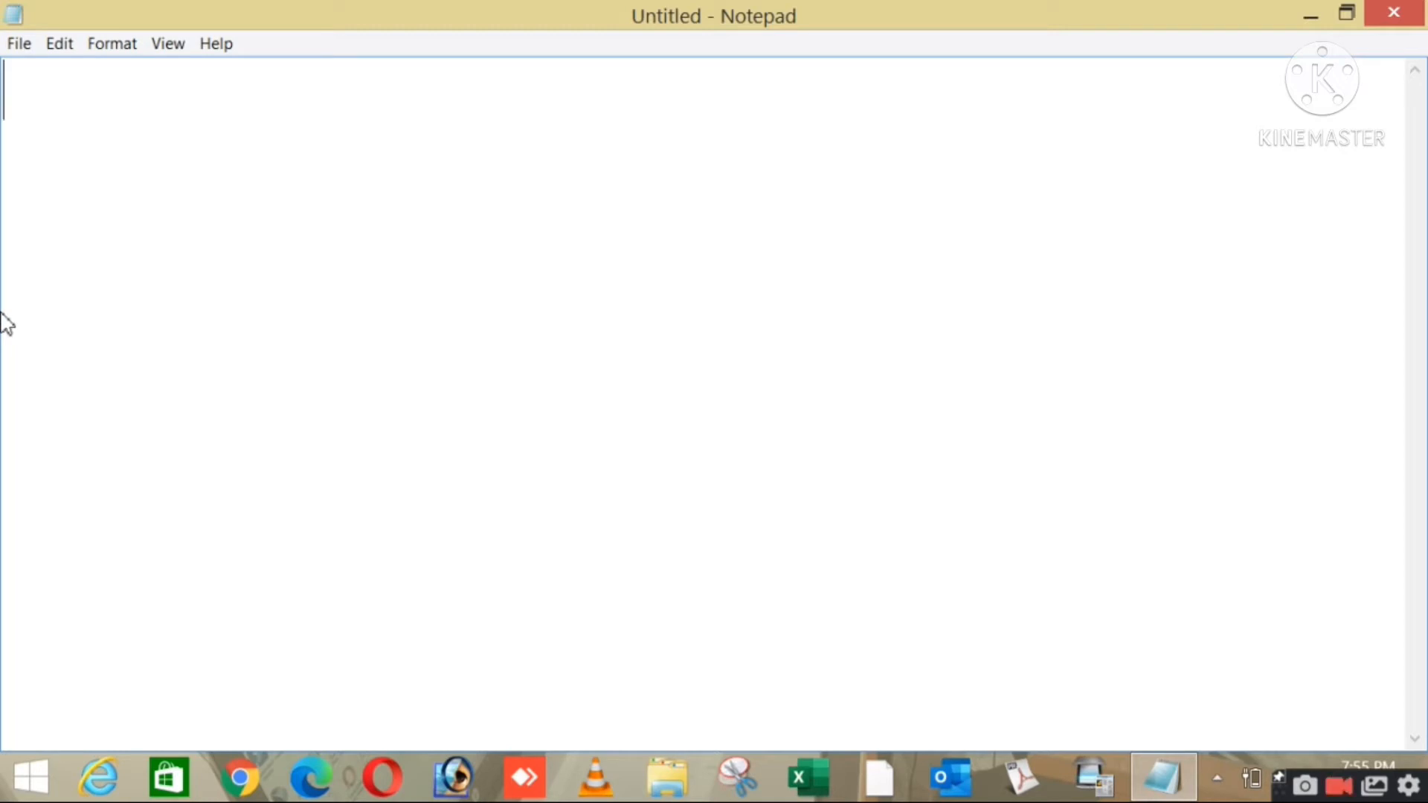
left_click(18, 46)
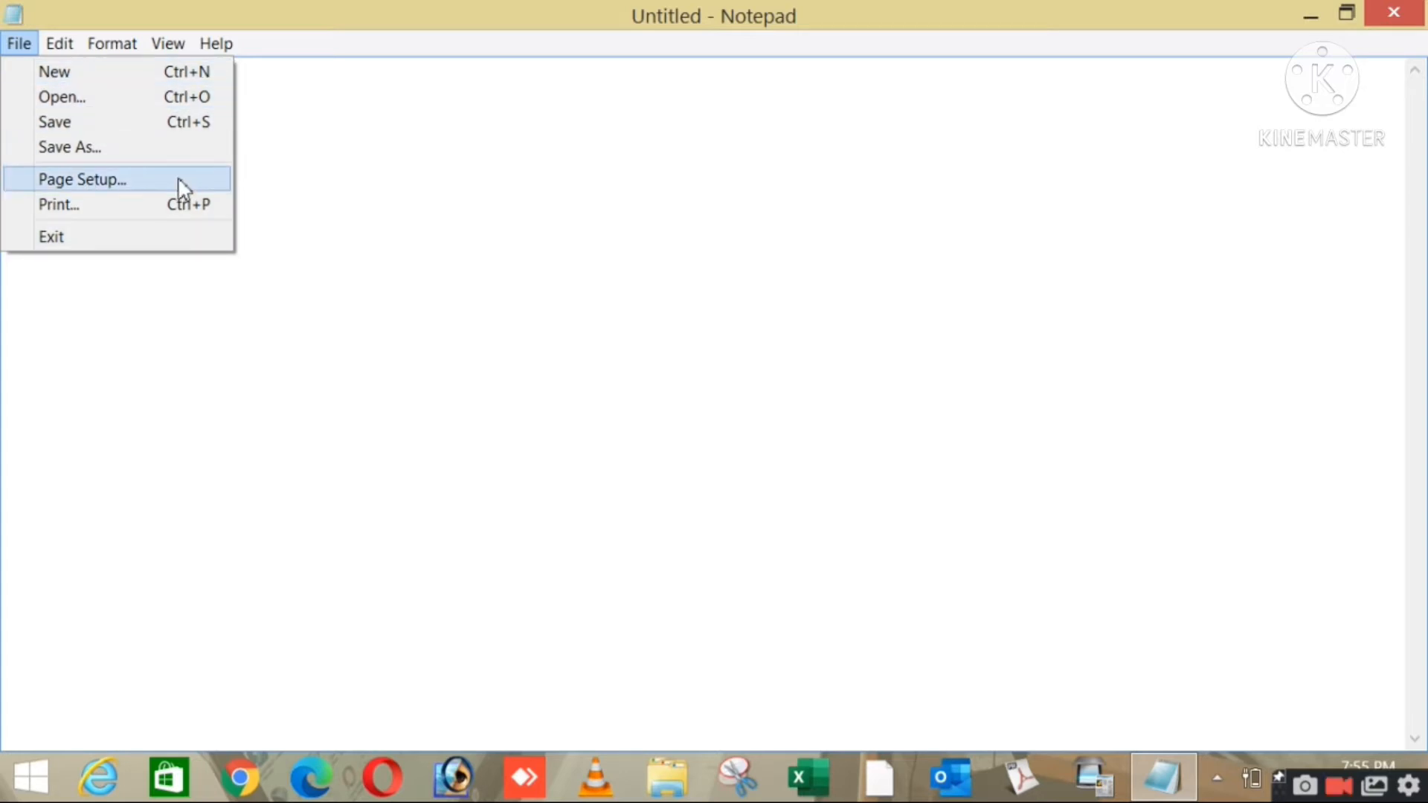
left_click(305, 136)
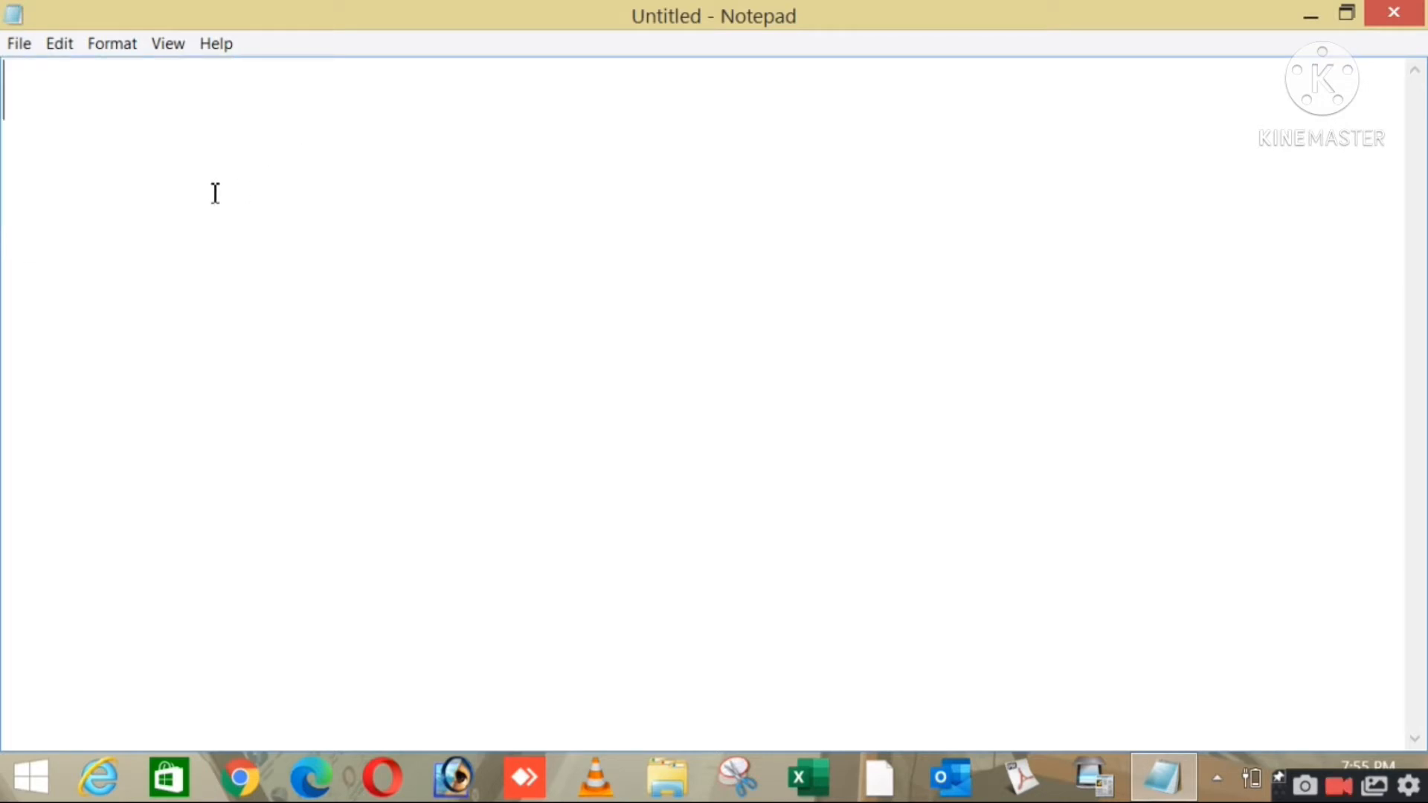
Enter the sentence "The quick brown fox jumps upon over the laazy dog." on the first line
type("The quci")
key("BackSpace")
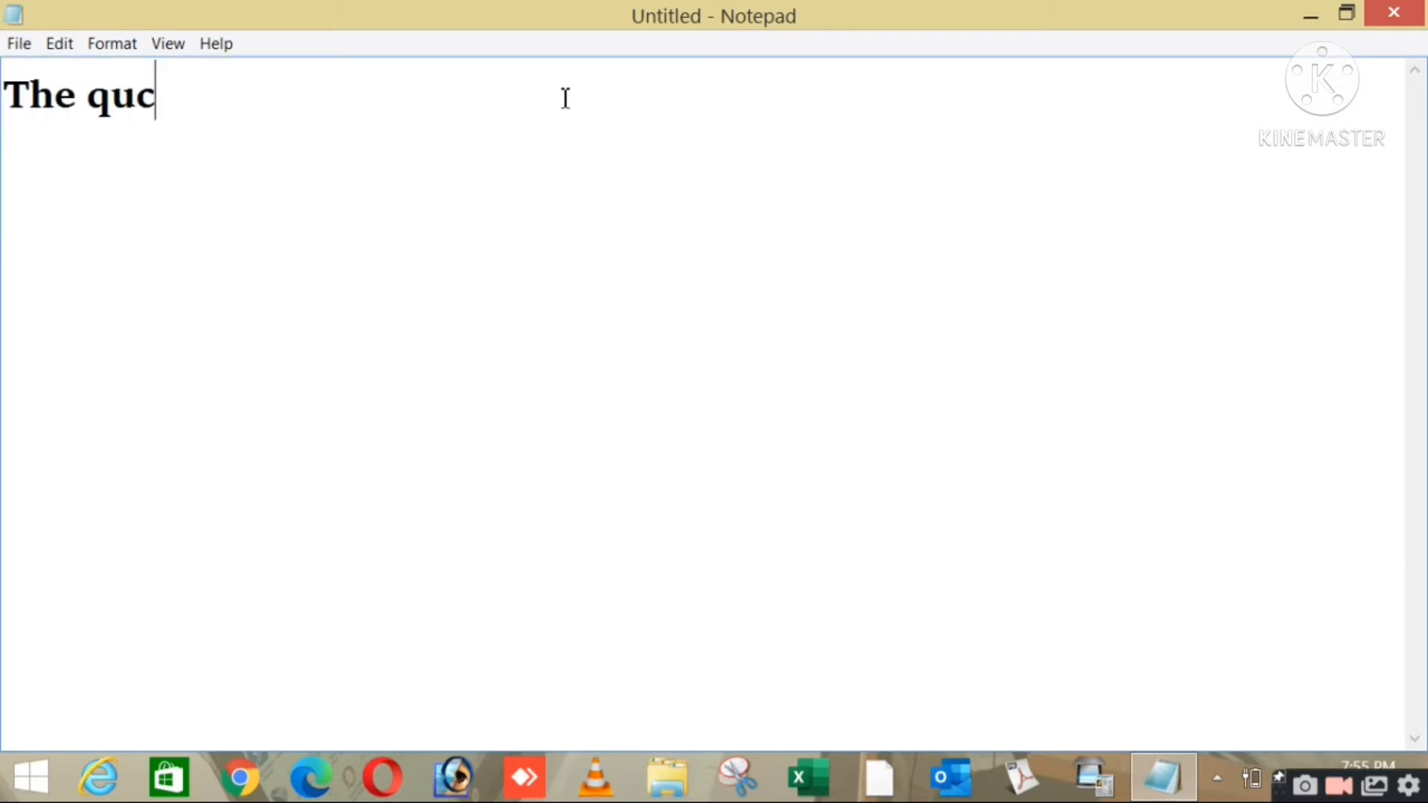
key("BackSpace")
type("ick brow")
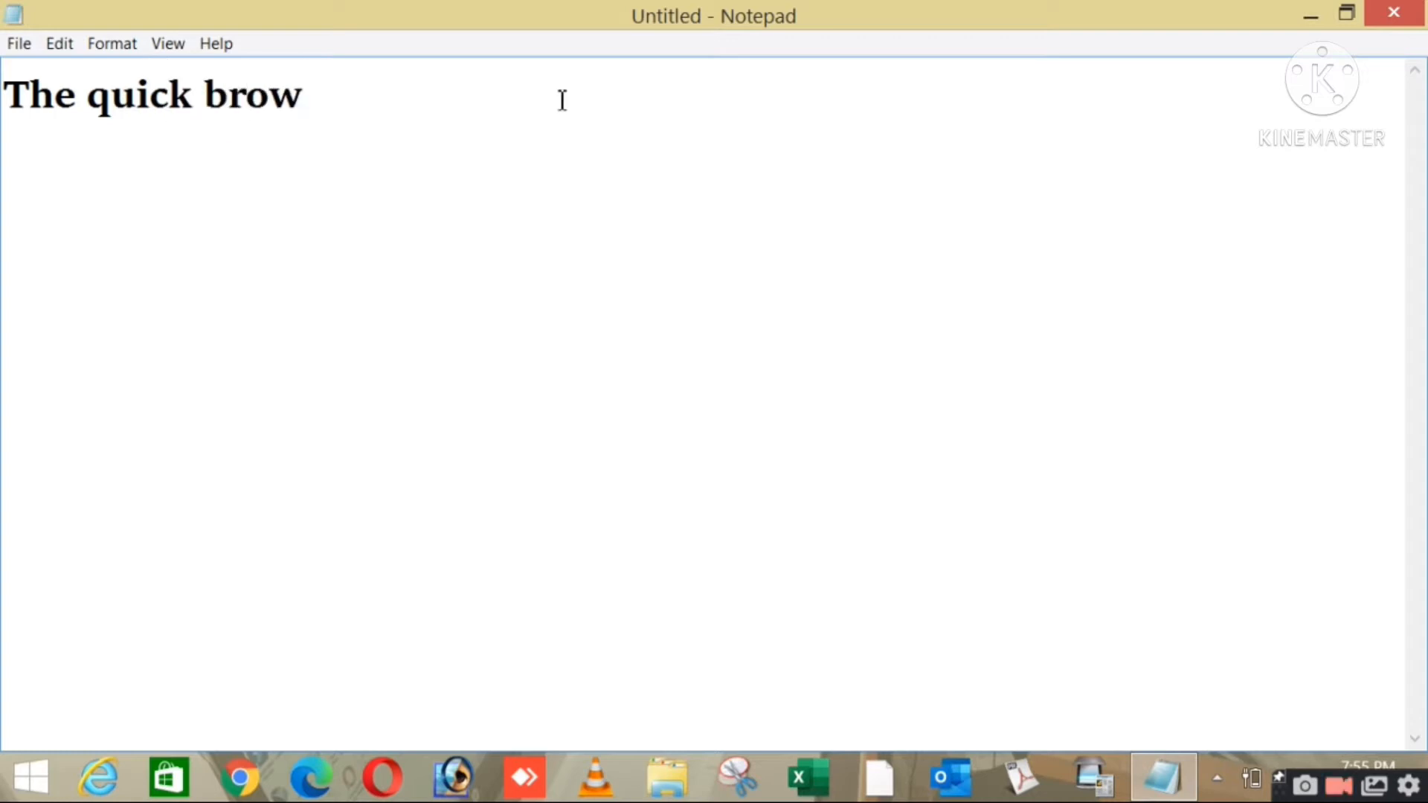
type("n fox jump")
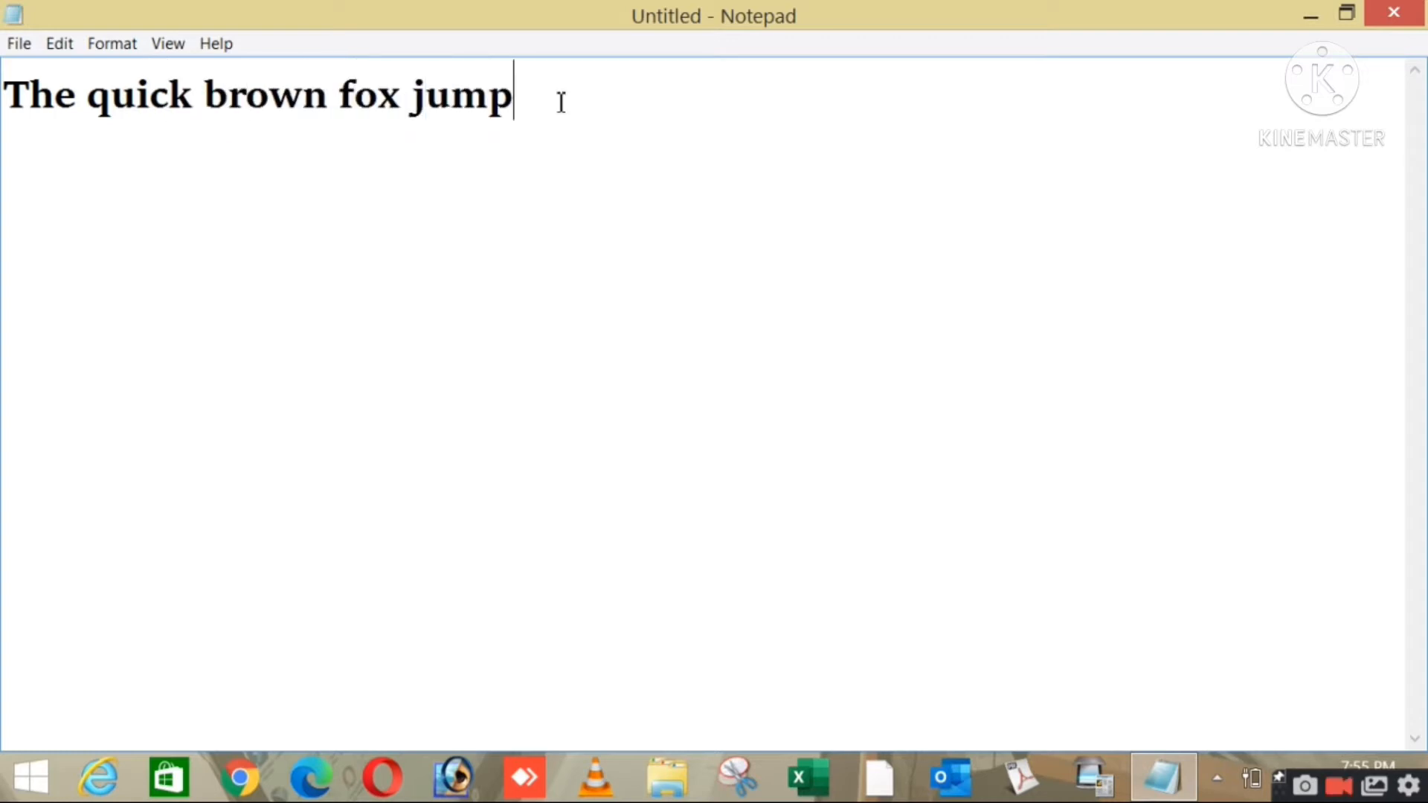
type("s upon over t")
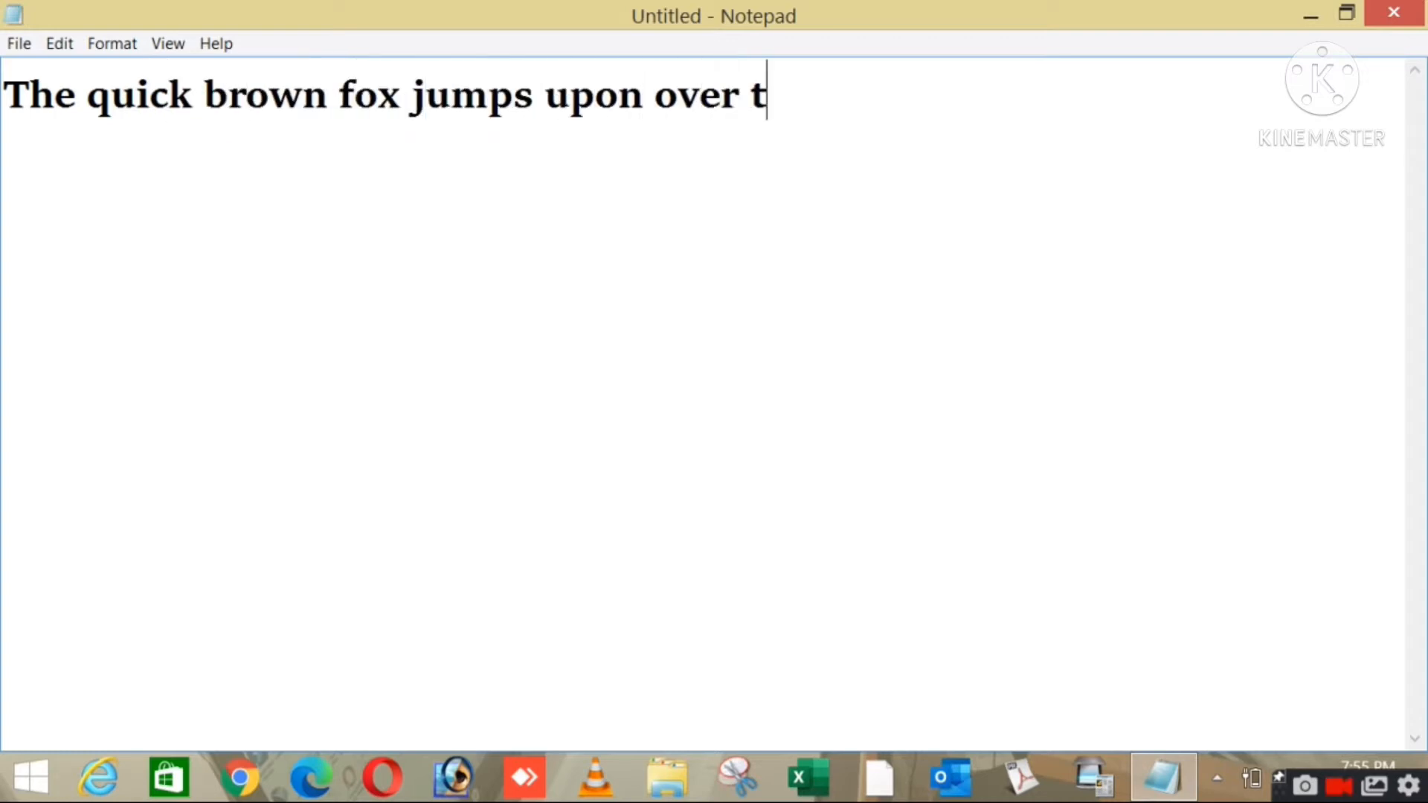
type("he laazy od.g")
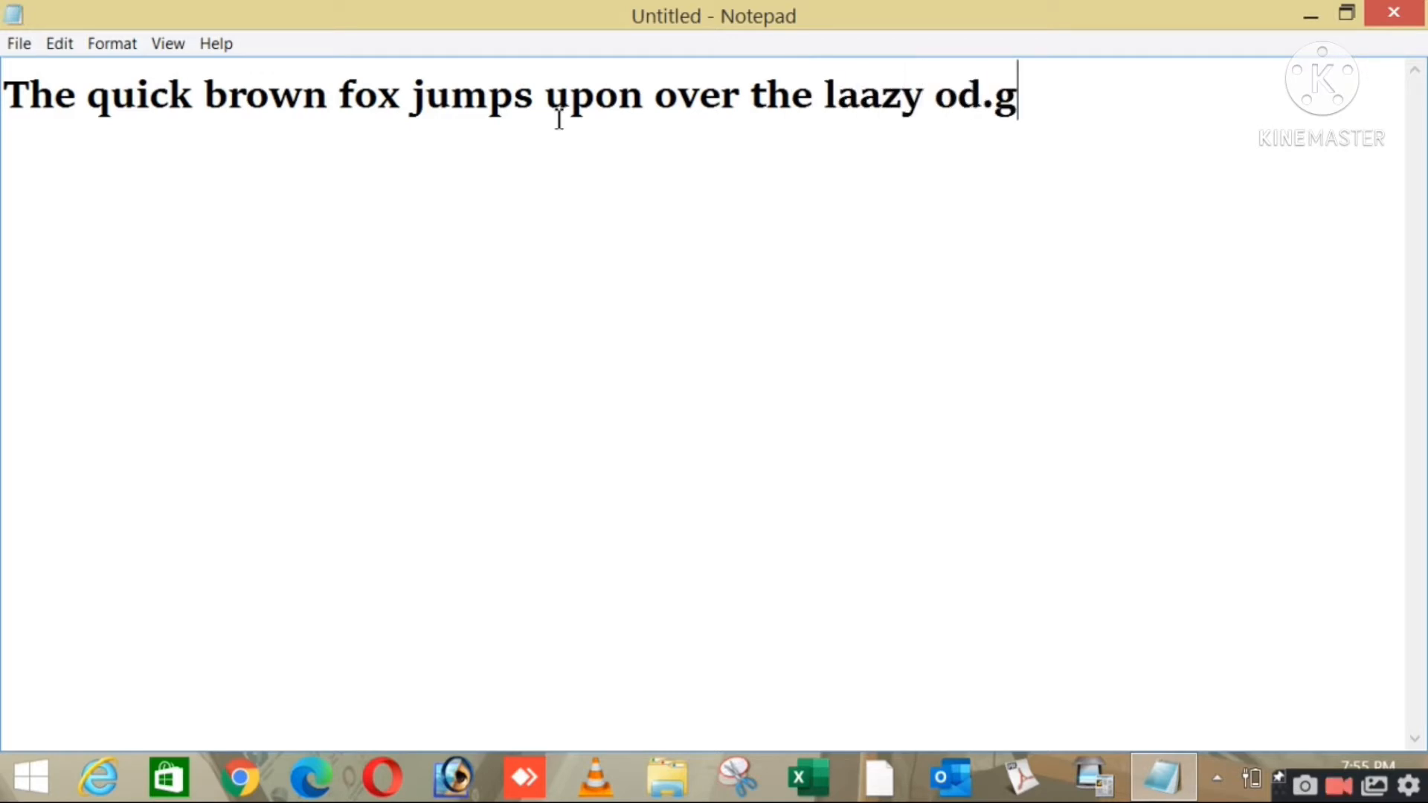
key("BackSpace")
key("BackSpace")
key("BackSpace")
key("BackSpace")
key("BackSpace")
type("dog.")
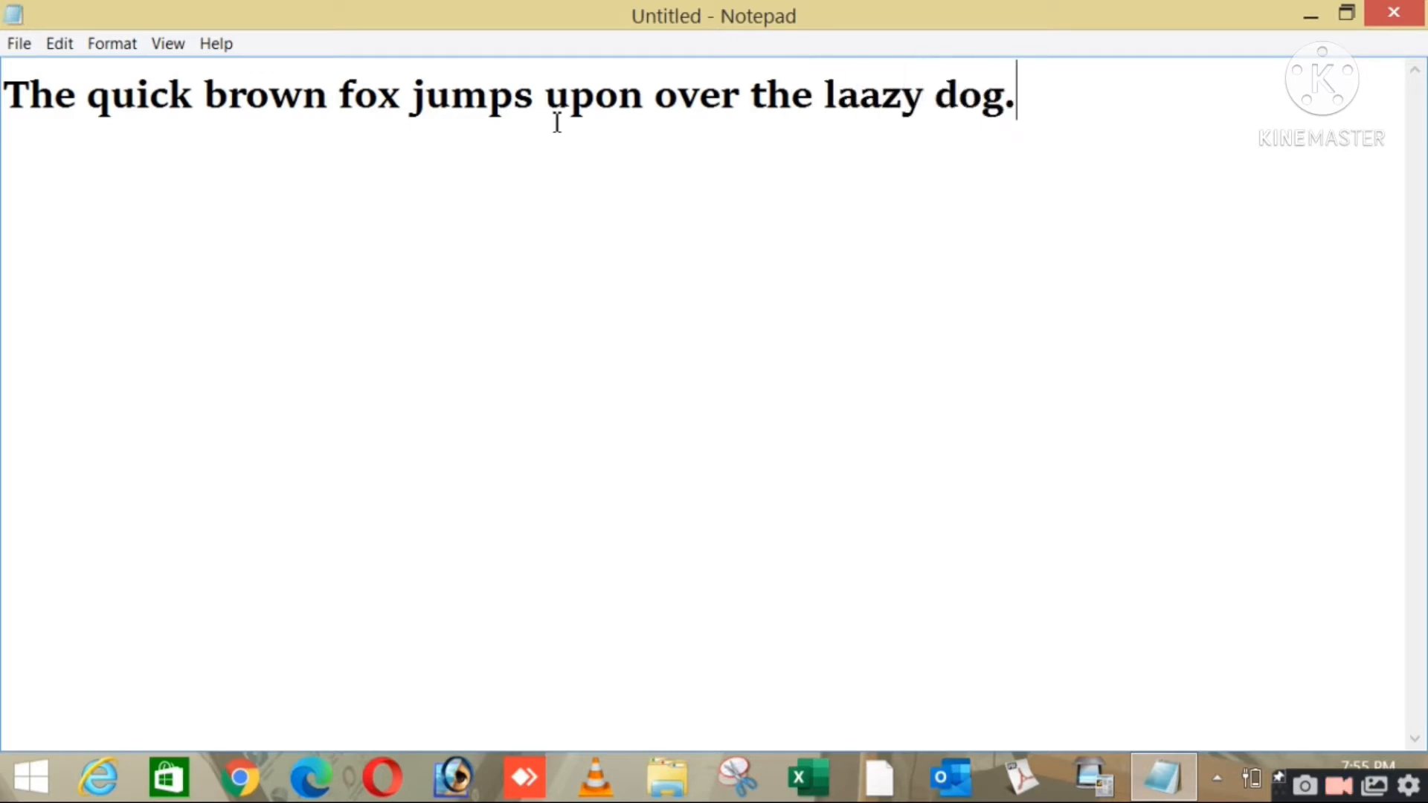
left_click(571, 379)
left_click(1021, 132)
left_click_drag(1022, 131, 3, 191)
left_click(160, 348)
Start a new blank document and discard the unsaved sentence
left_click(18, 46)
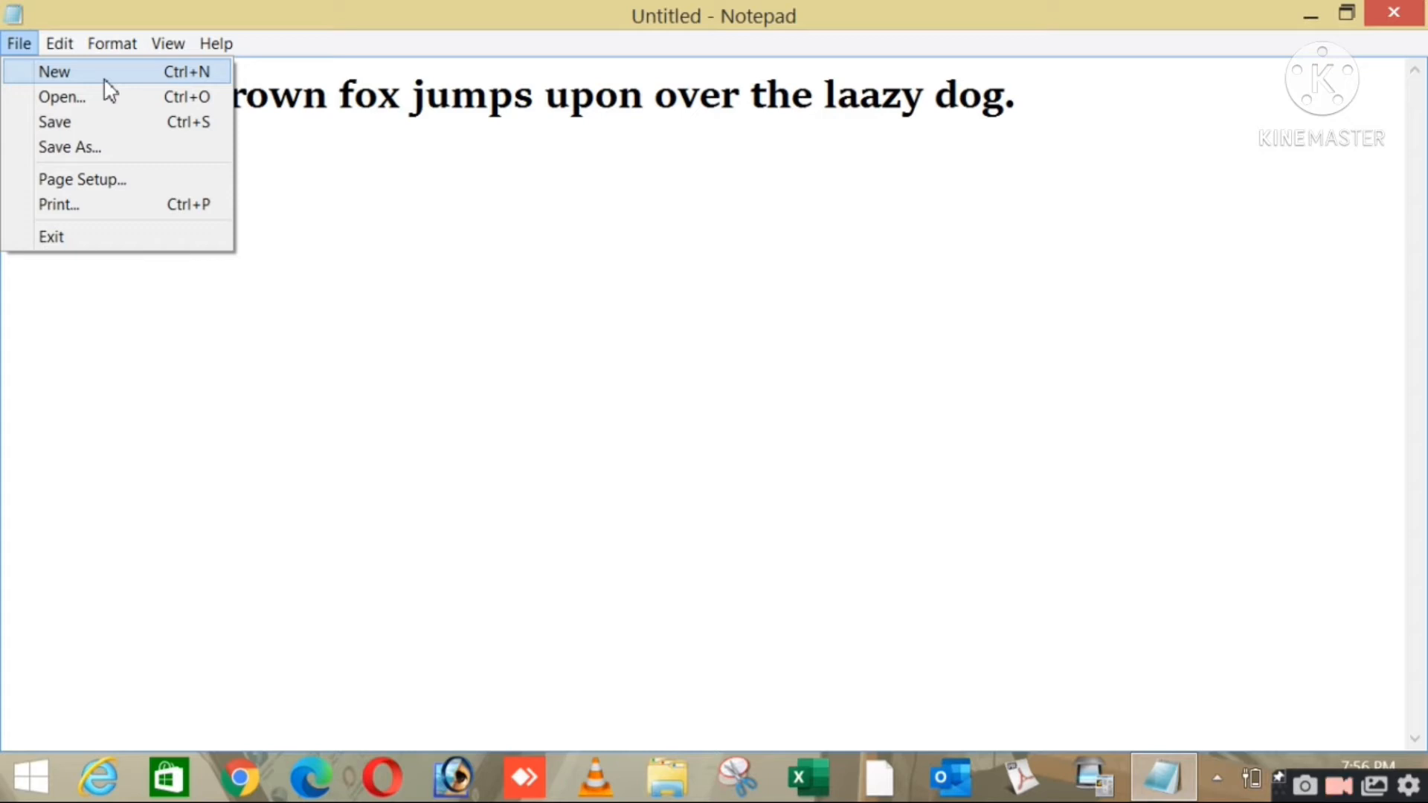
left_click(66, 74)
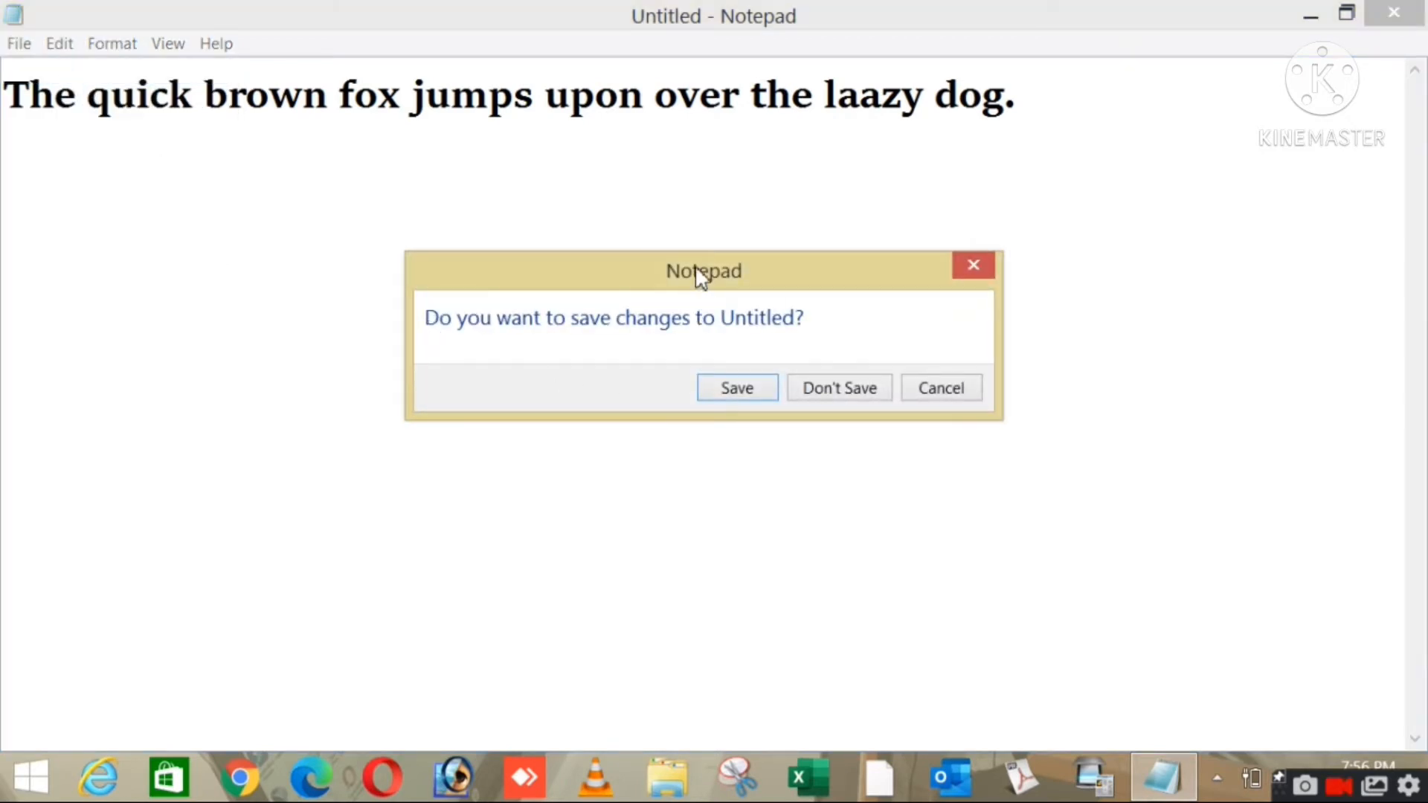
left_click_drag(697, 271, 718, 244)
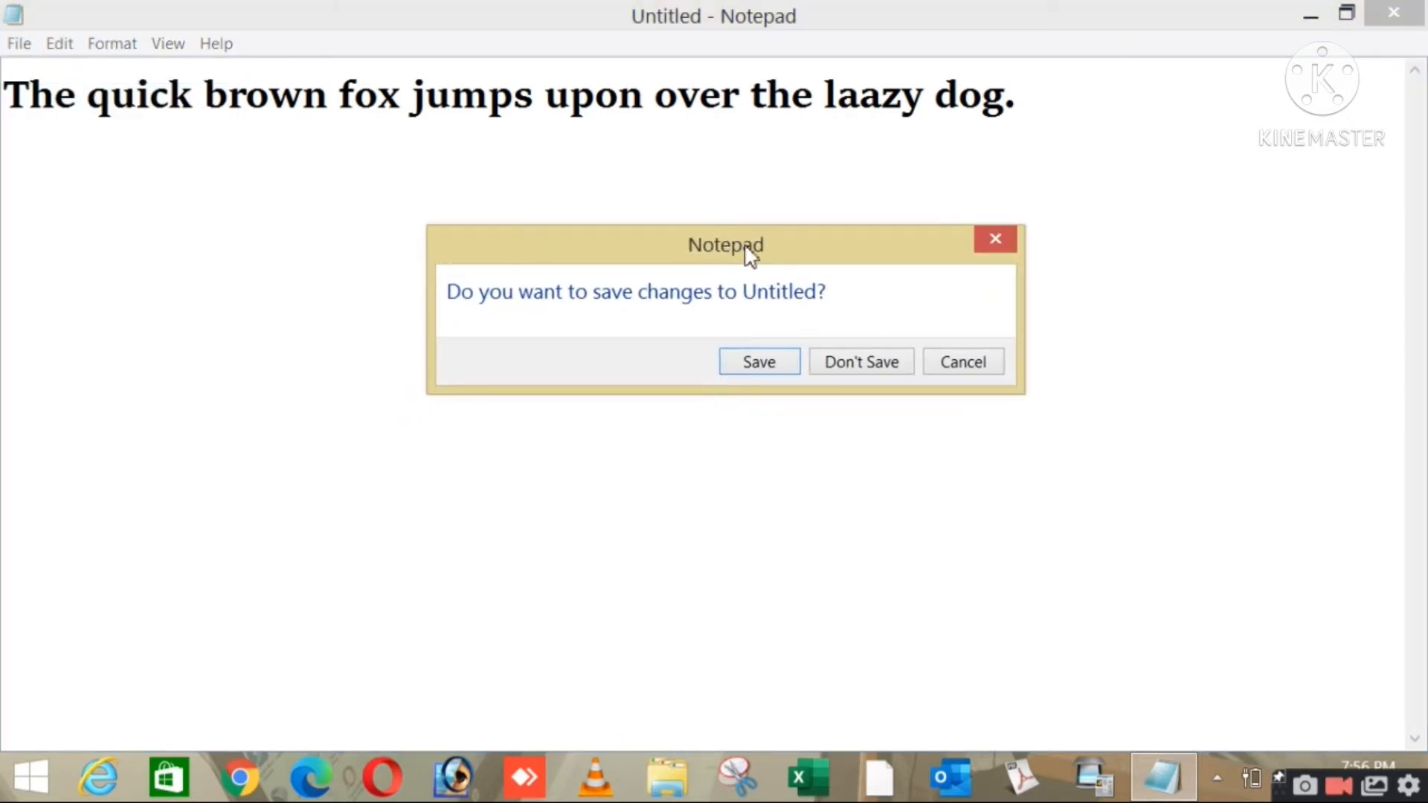
left_click(848, 367)
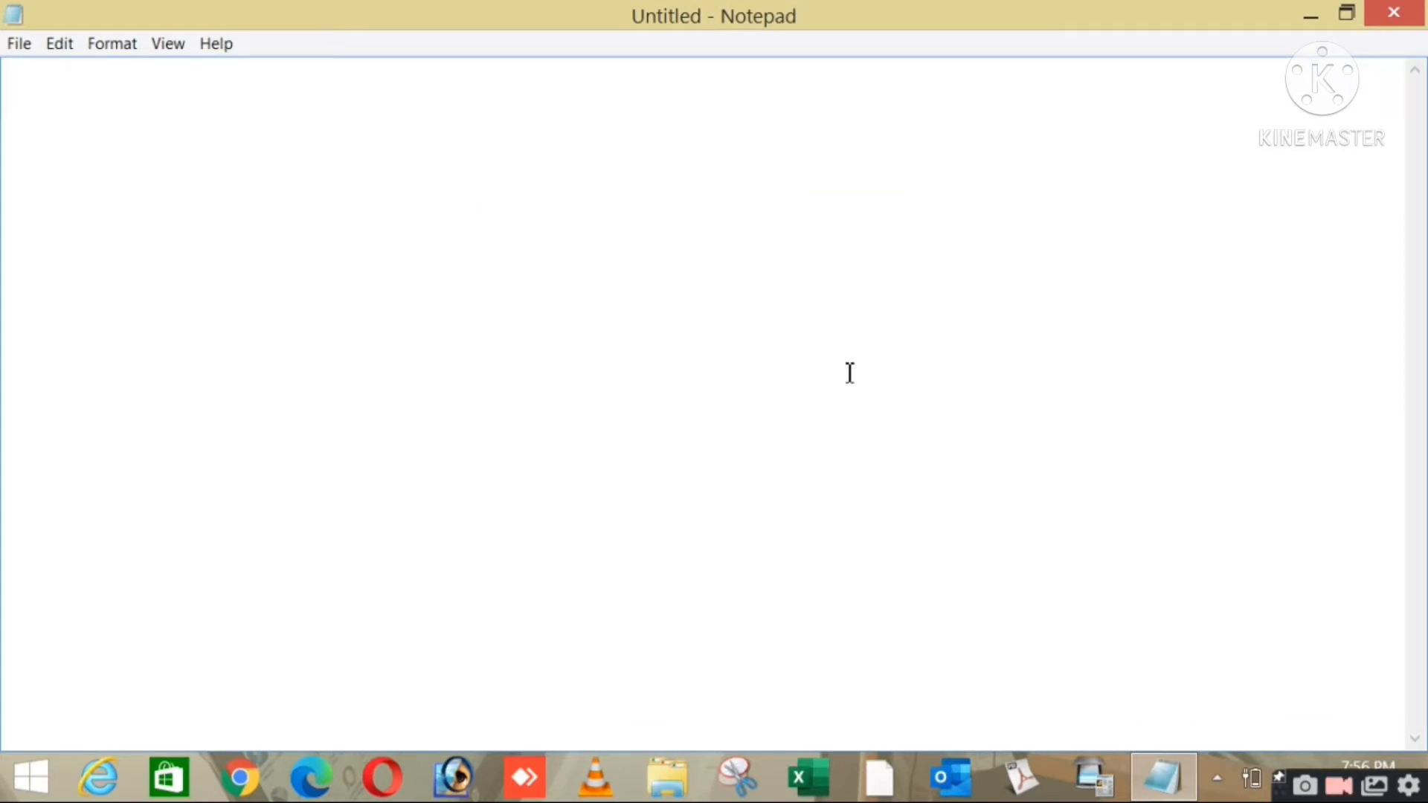
Enter three lines of sample text in the blank document: "LThe kjfds", "sdfsadf" and "sf"
left_click(18, 45)
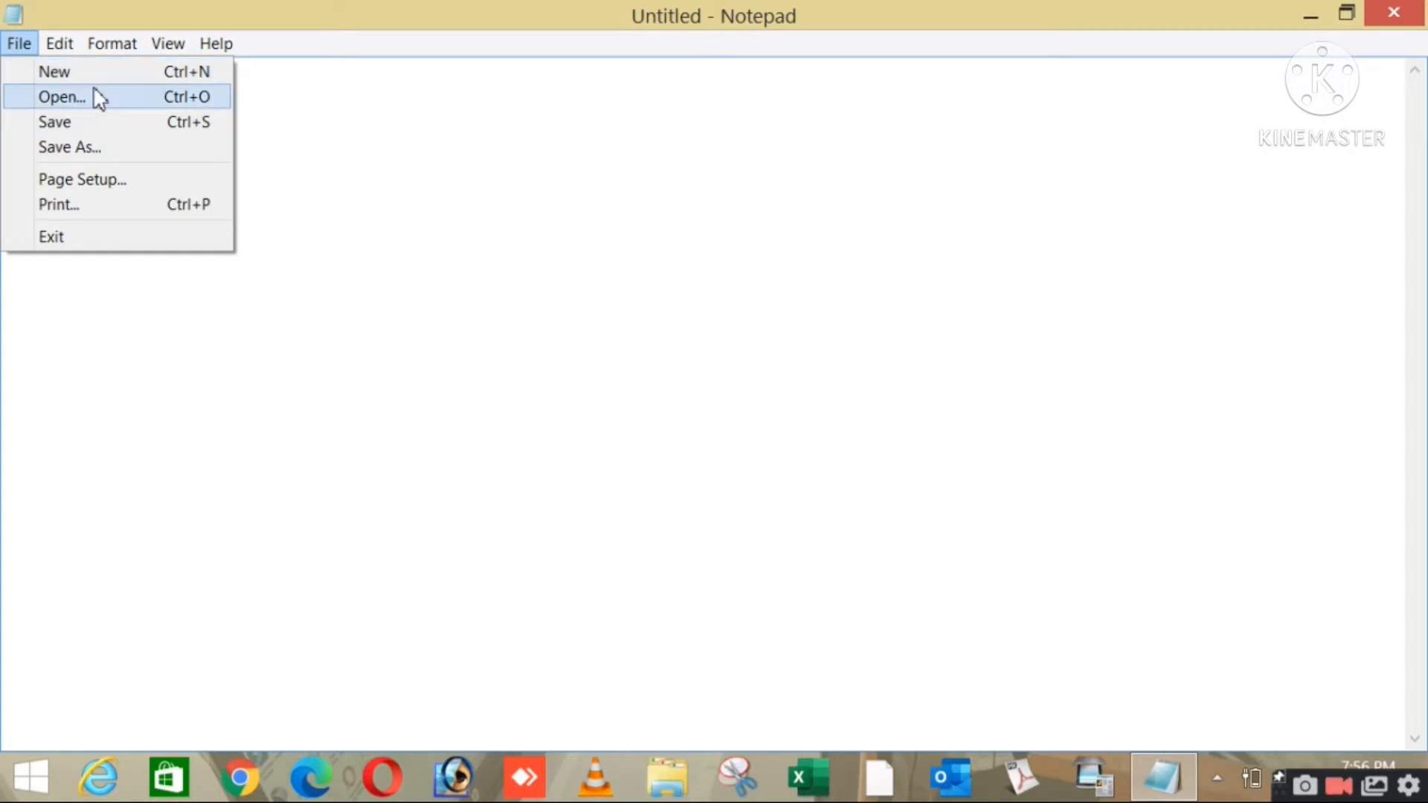
left_click(480, 183)
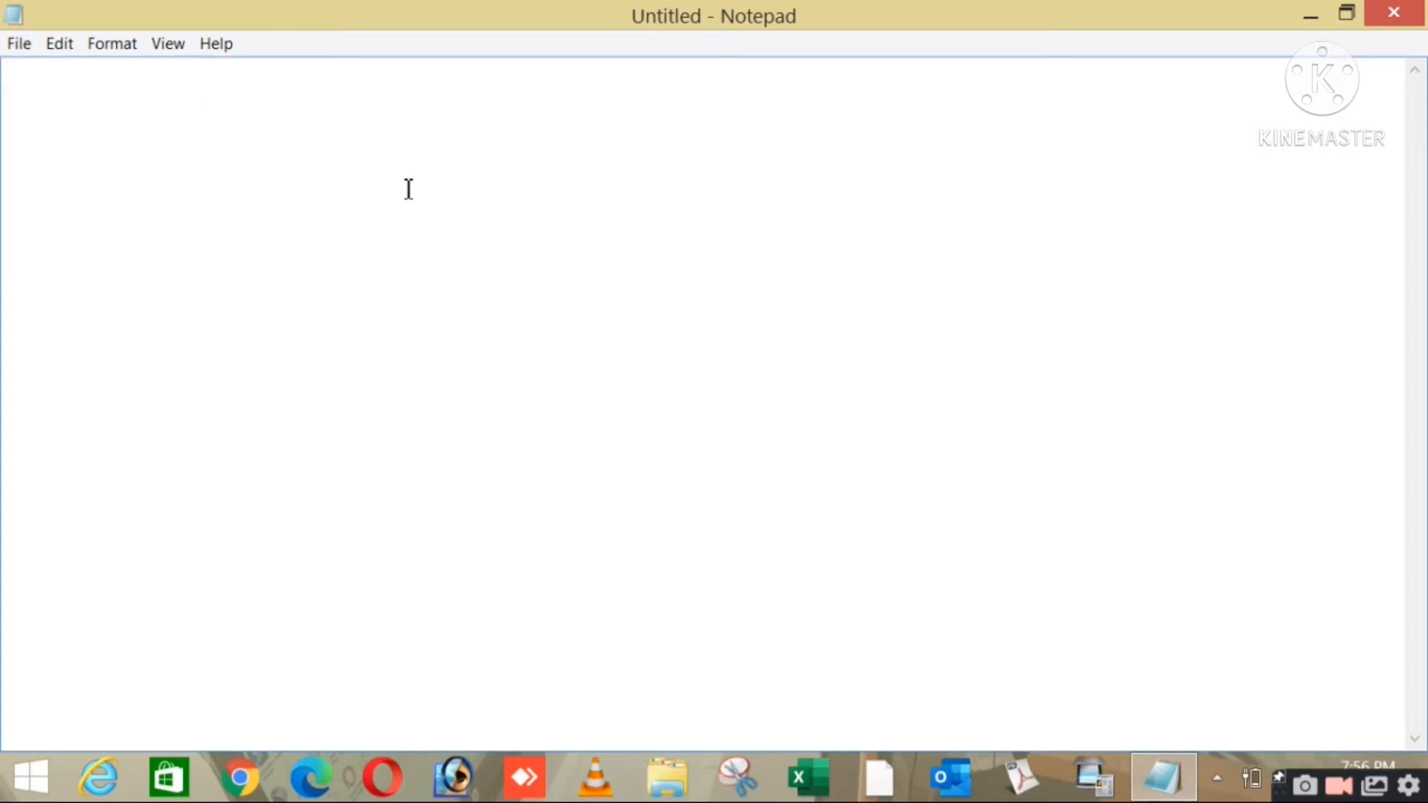
type("LThe kjfds")
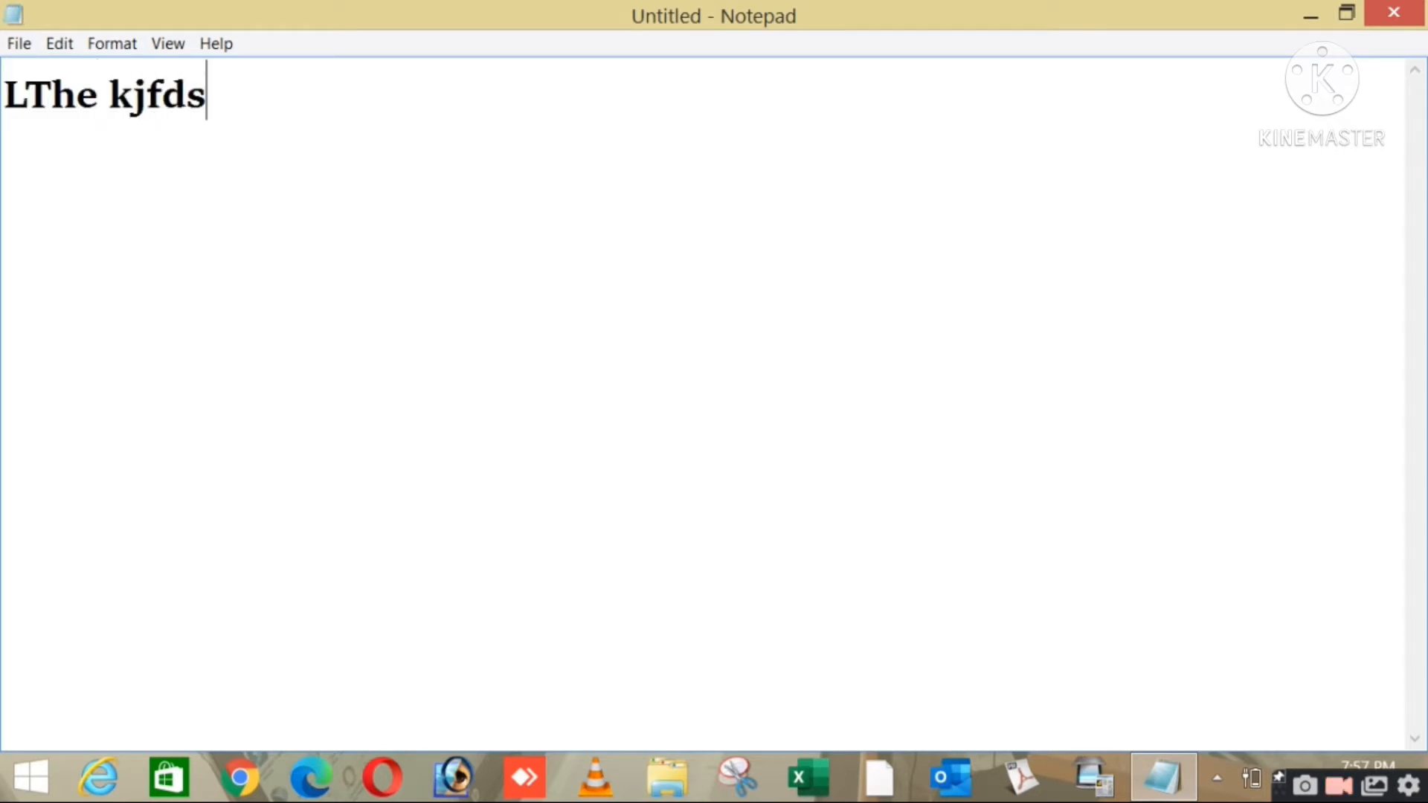
key("Return")
type("sdfsadf")
key("Return")
type("sf")
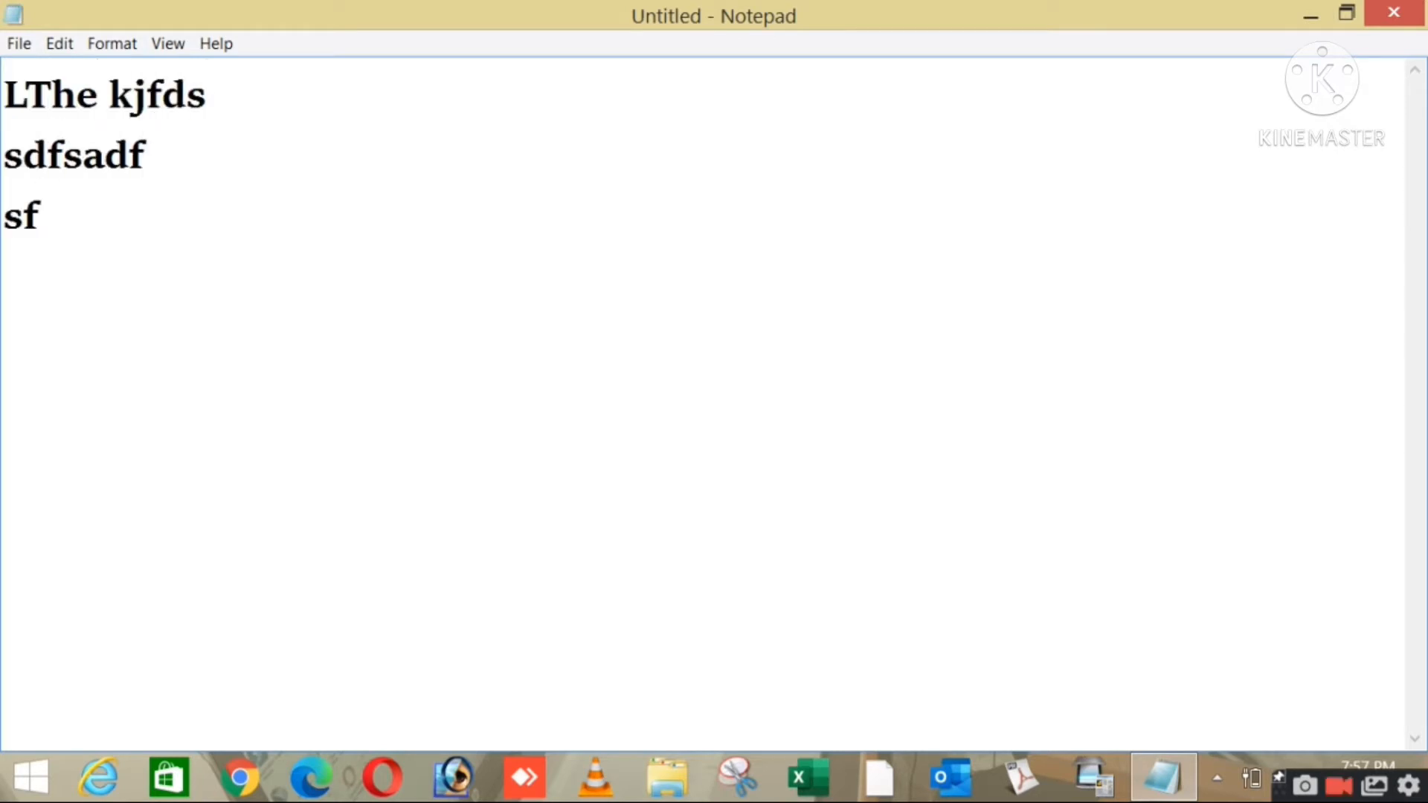
Add a fourth line reading "Sabka Computer Study Point" and end it with a line break
key("Return")
type("Sabka")
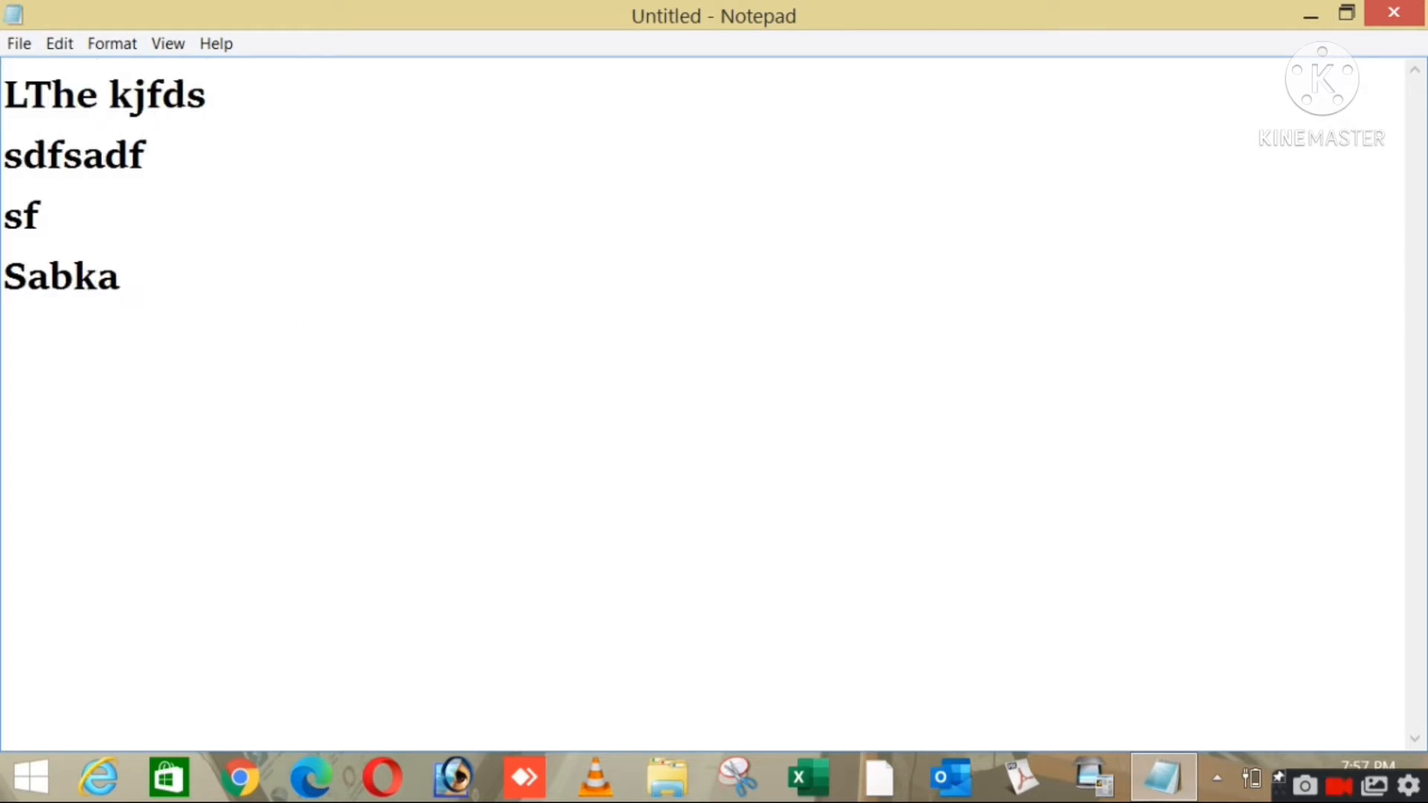
type(" Comput")
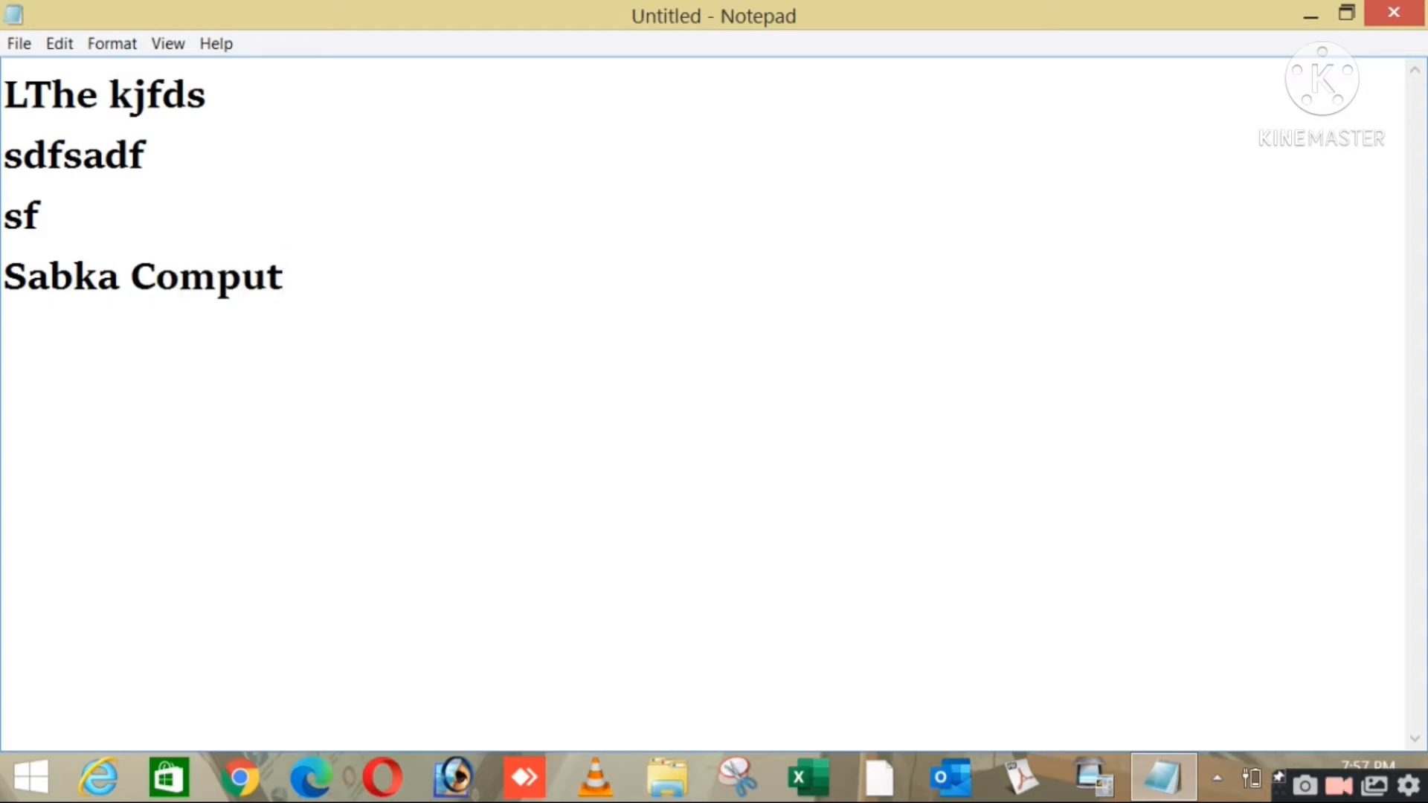
type("er Study ")
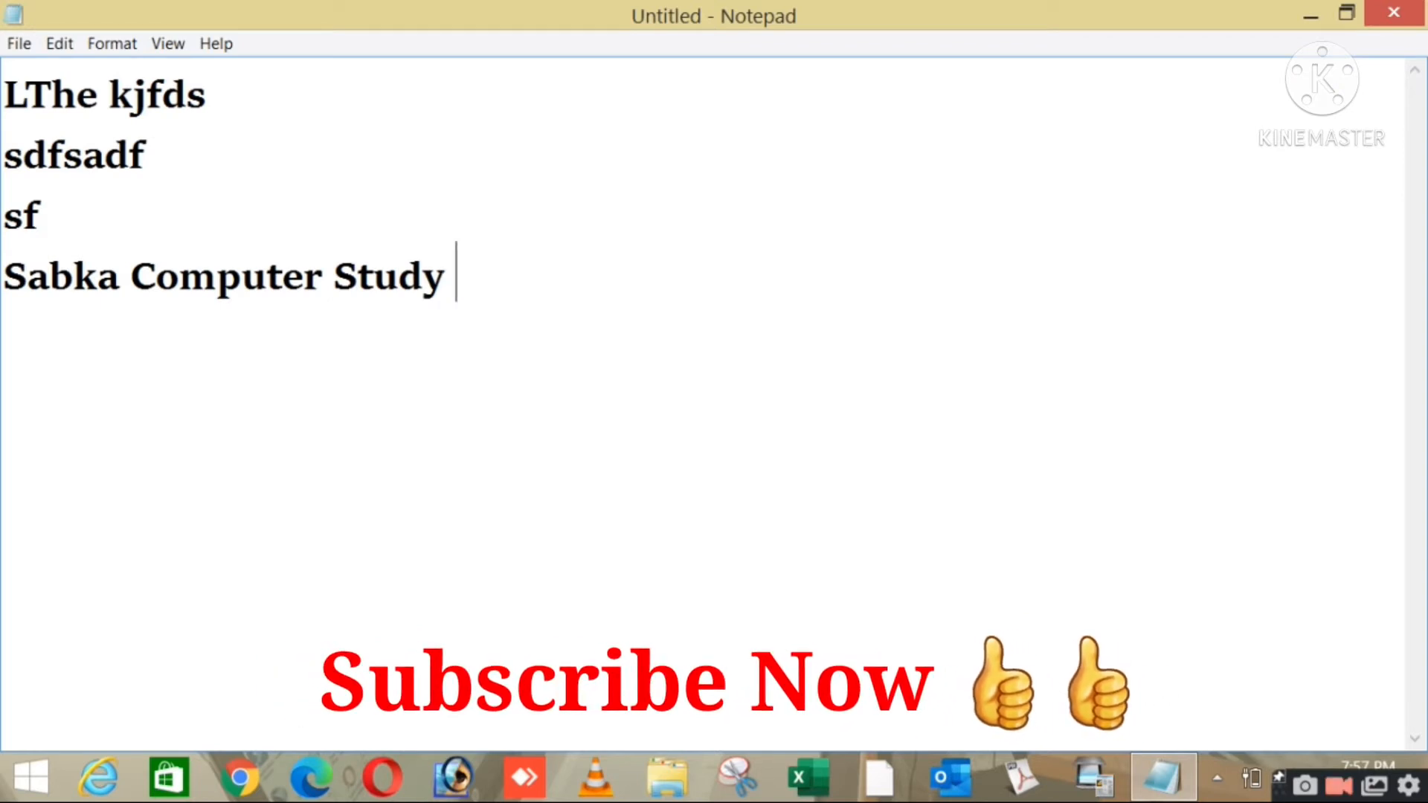
type("Point")
key("Return")
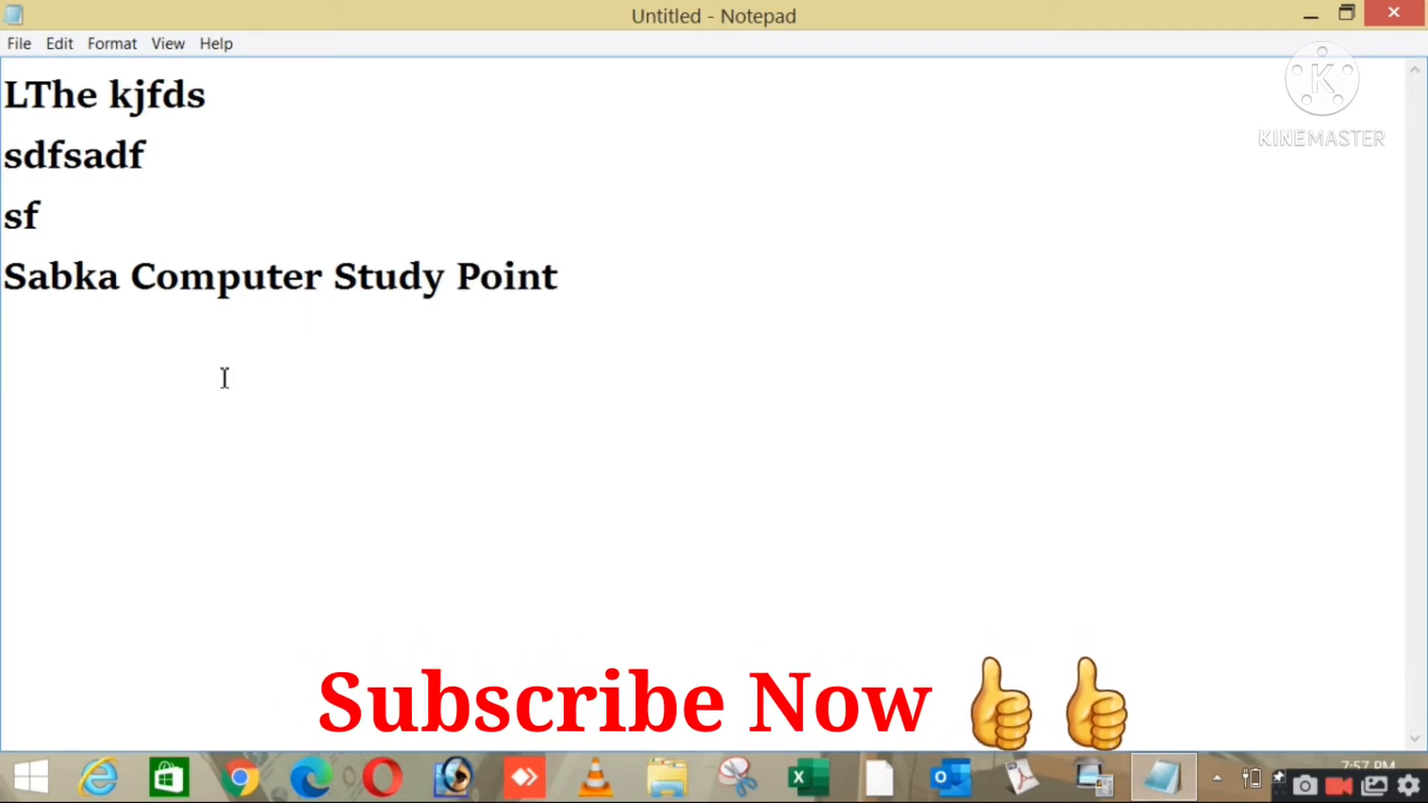
left_click(18, 43)
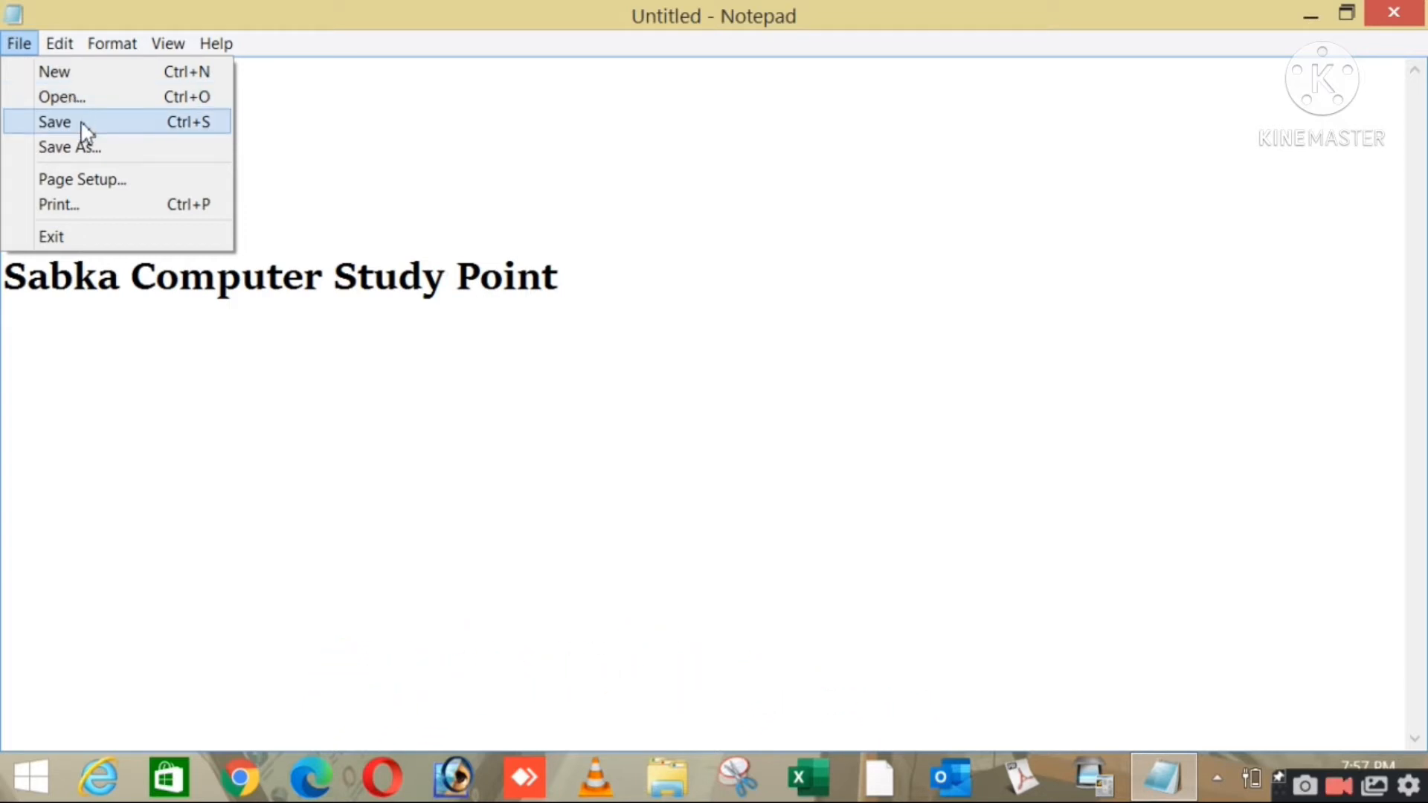
left_click(407, 242)
left_click_drag(577, 290, 374, 282)
left_click_drag(300, 210, 3, 93)
left_click(194, 141)
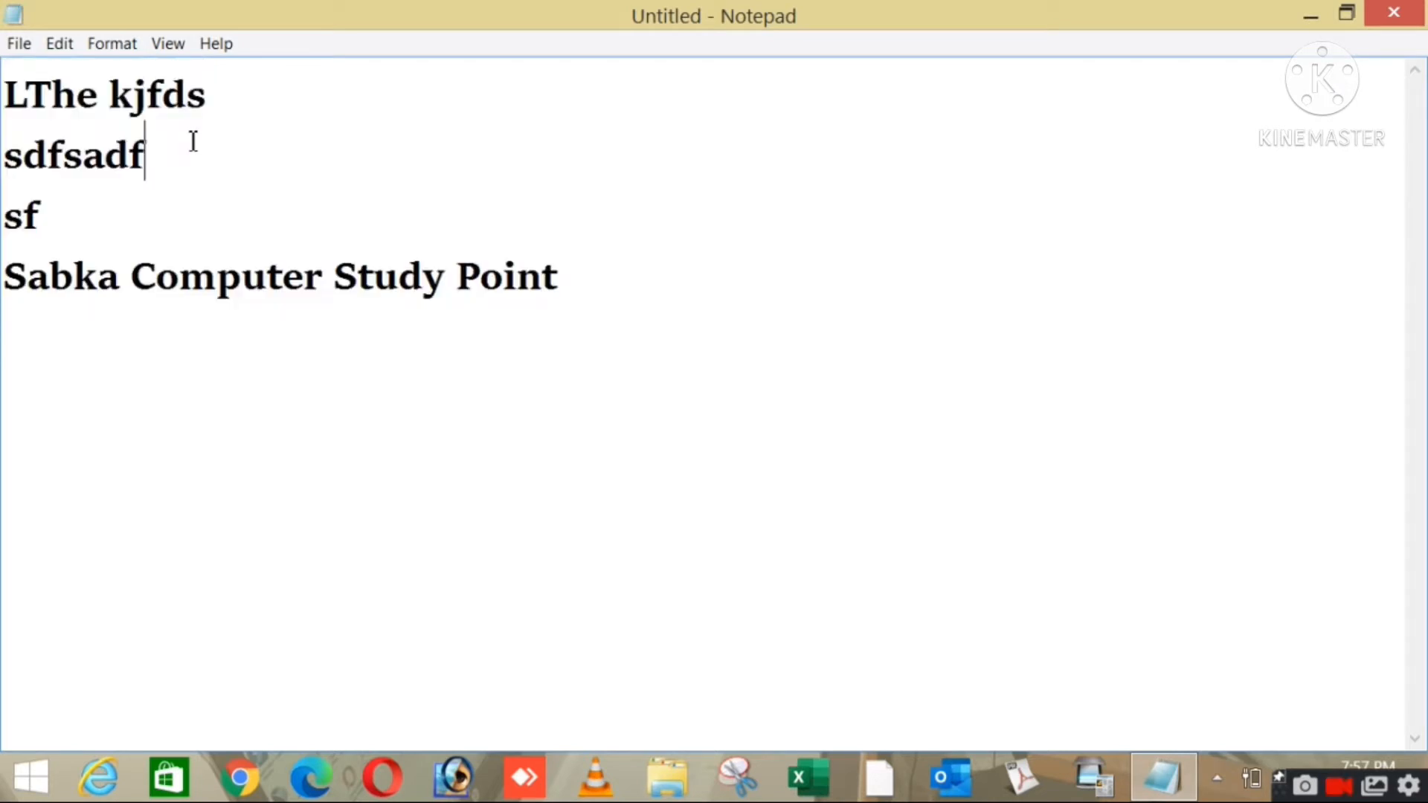
Save the document in the Documents folder as a text file named "Sabka Computer Study Point"
left_click(15, 45)
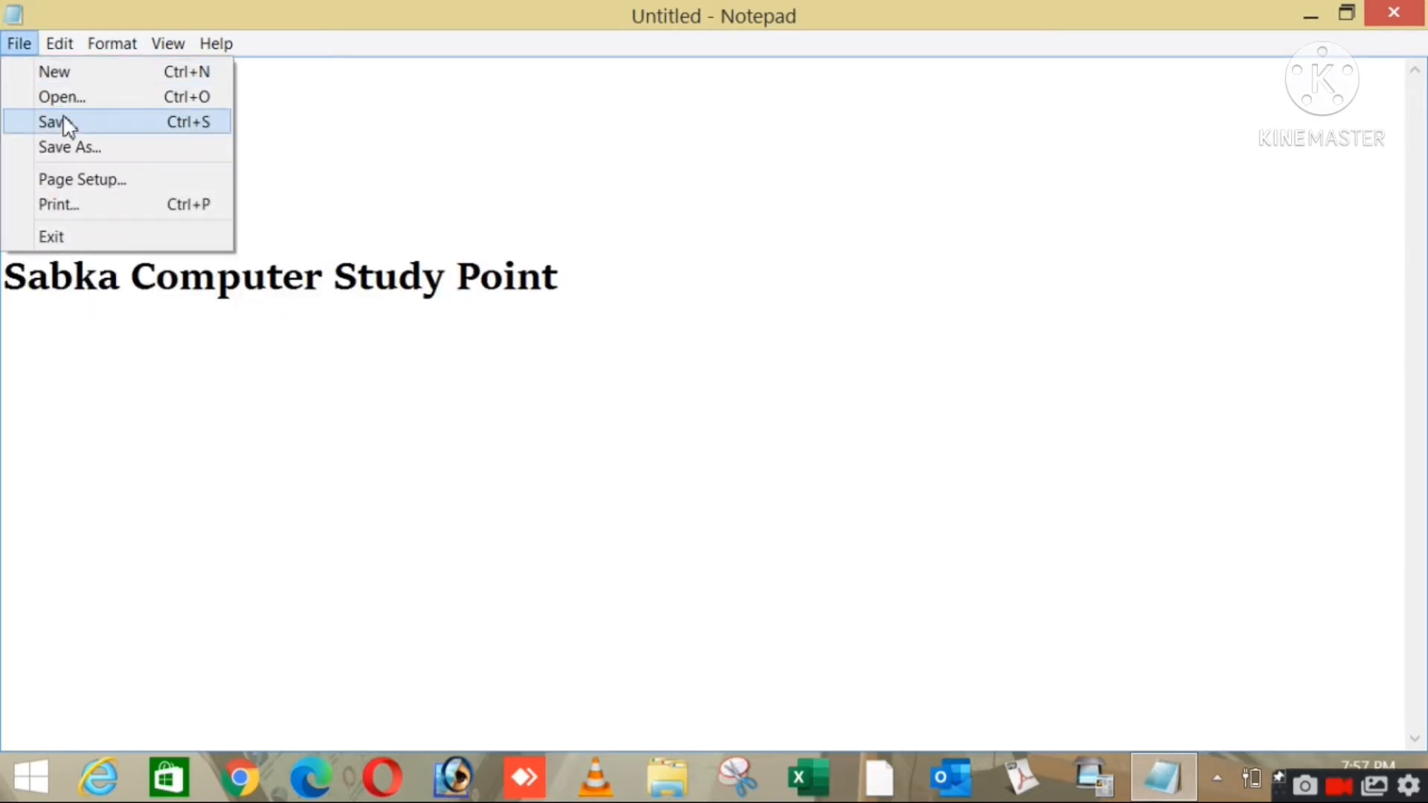
left_click(113, 126)
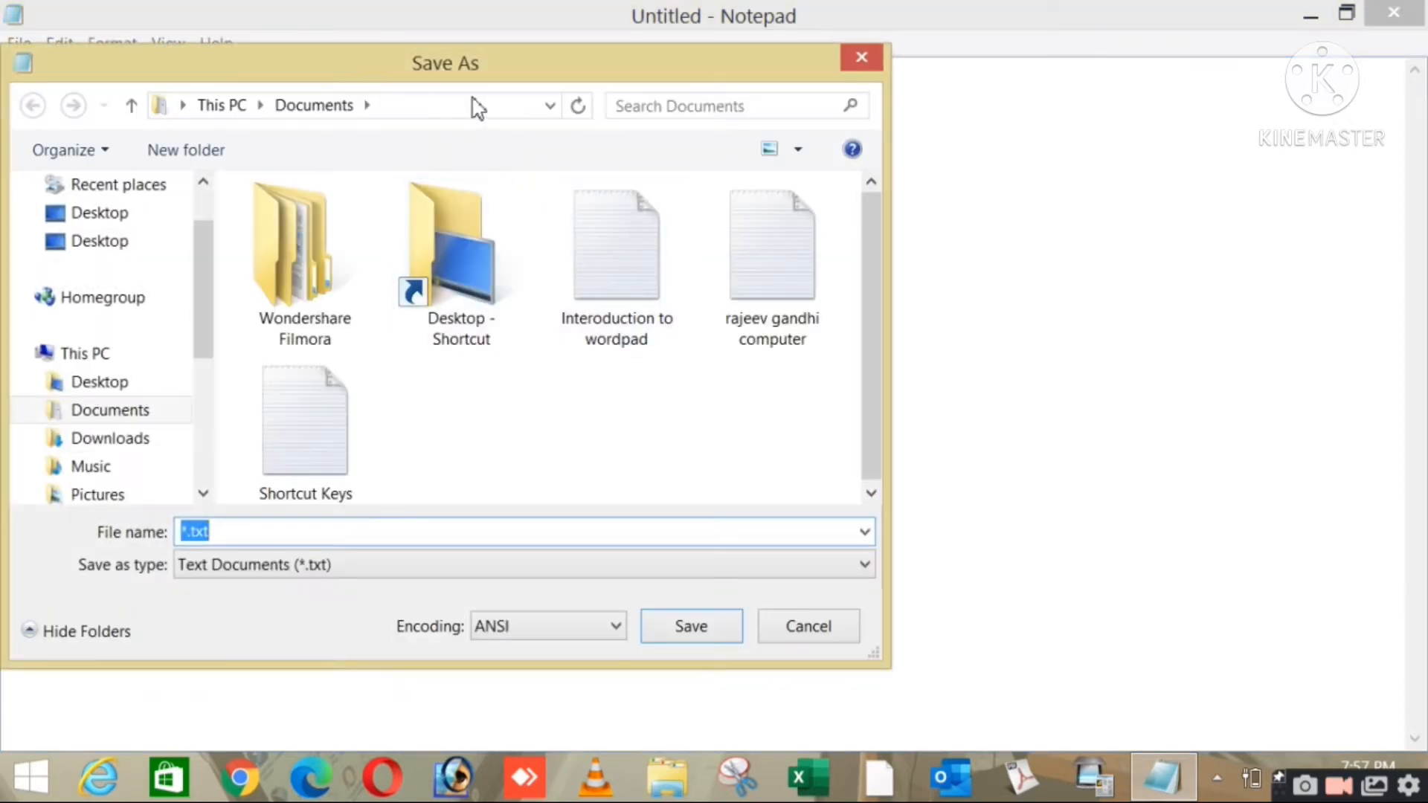
left_click_drag(496, 74, 639, 64)
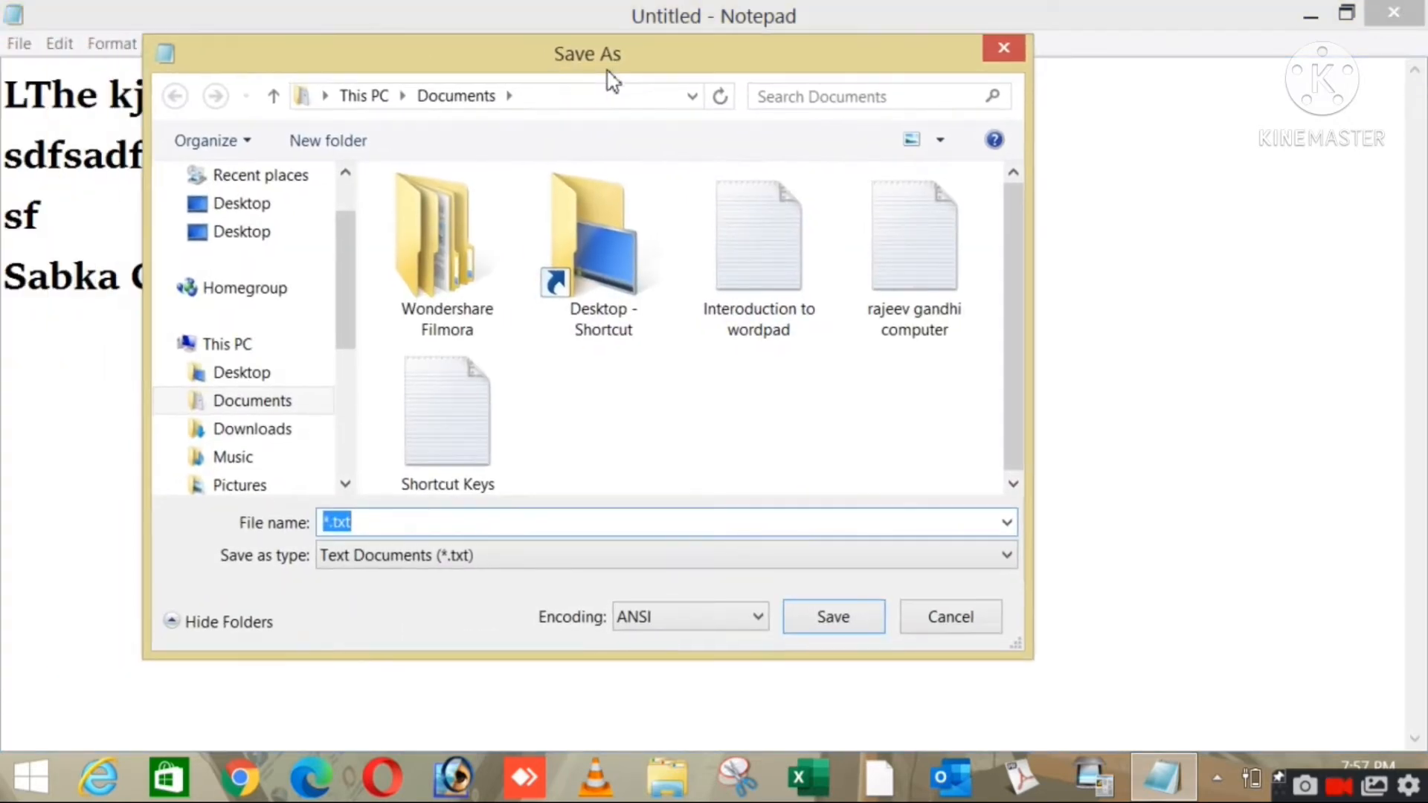
left_click(399, 523)
left_click_drag(399, 523, 301, 516)
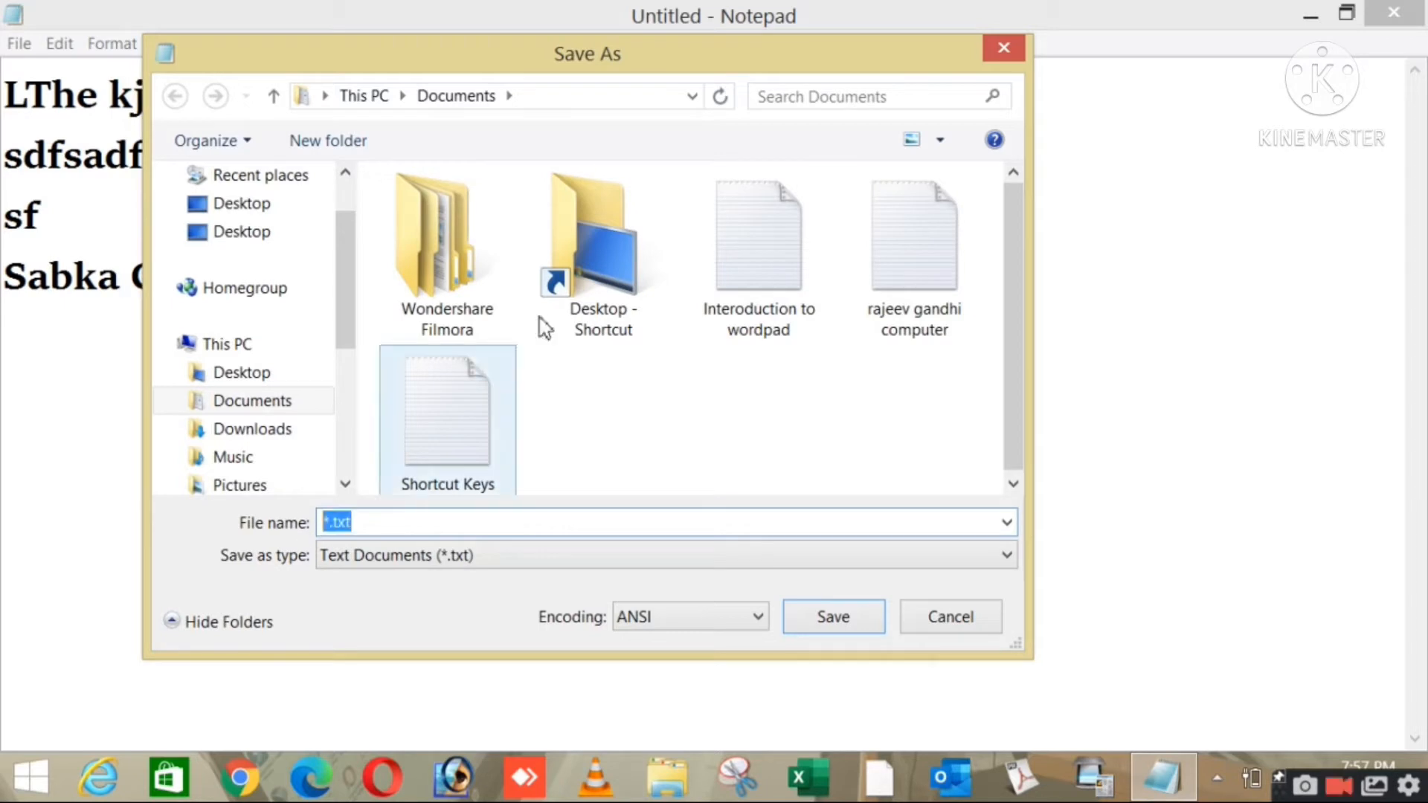
left_click_drag(542, 64, 640, 112)
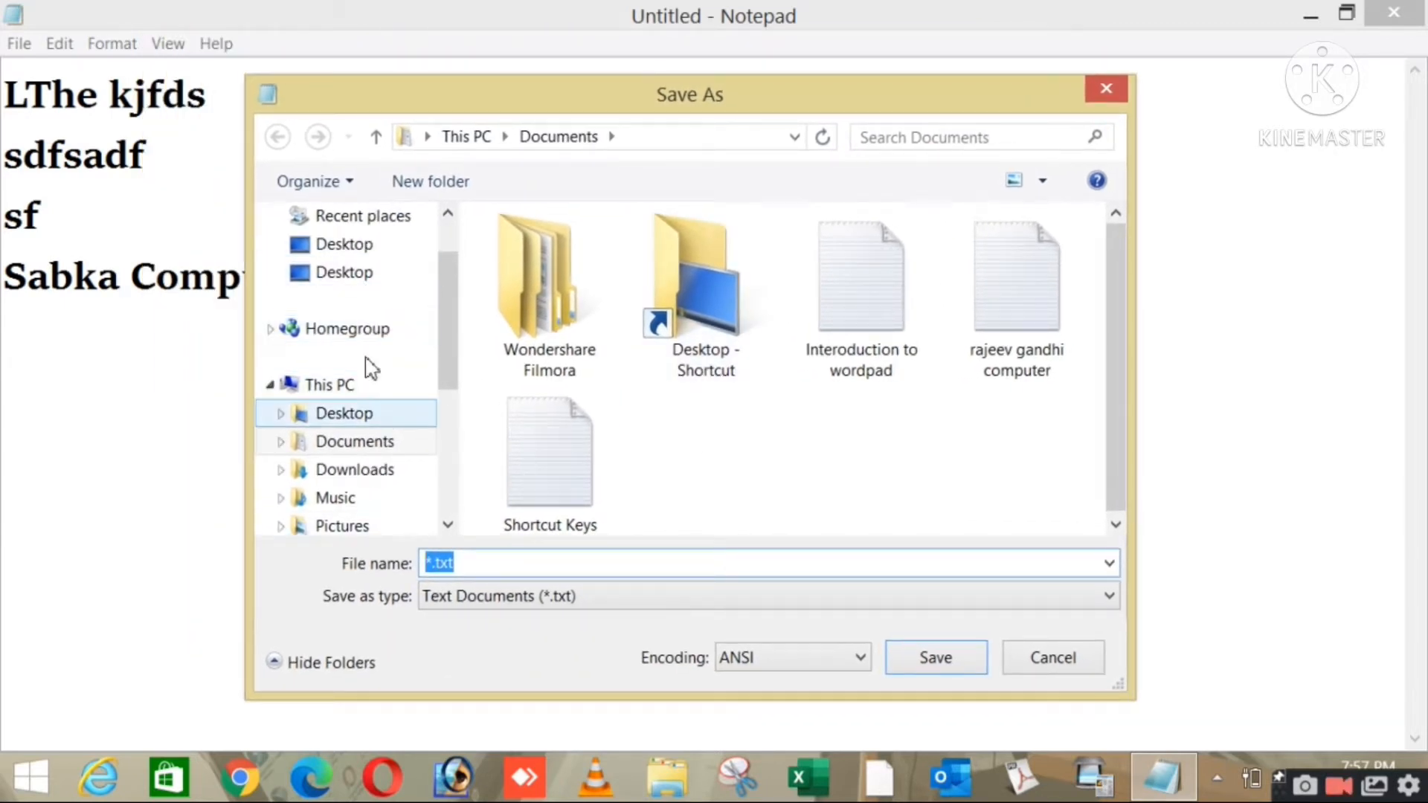
left_click(346, 446)
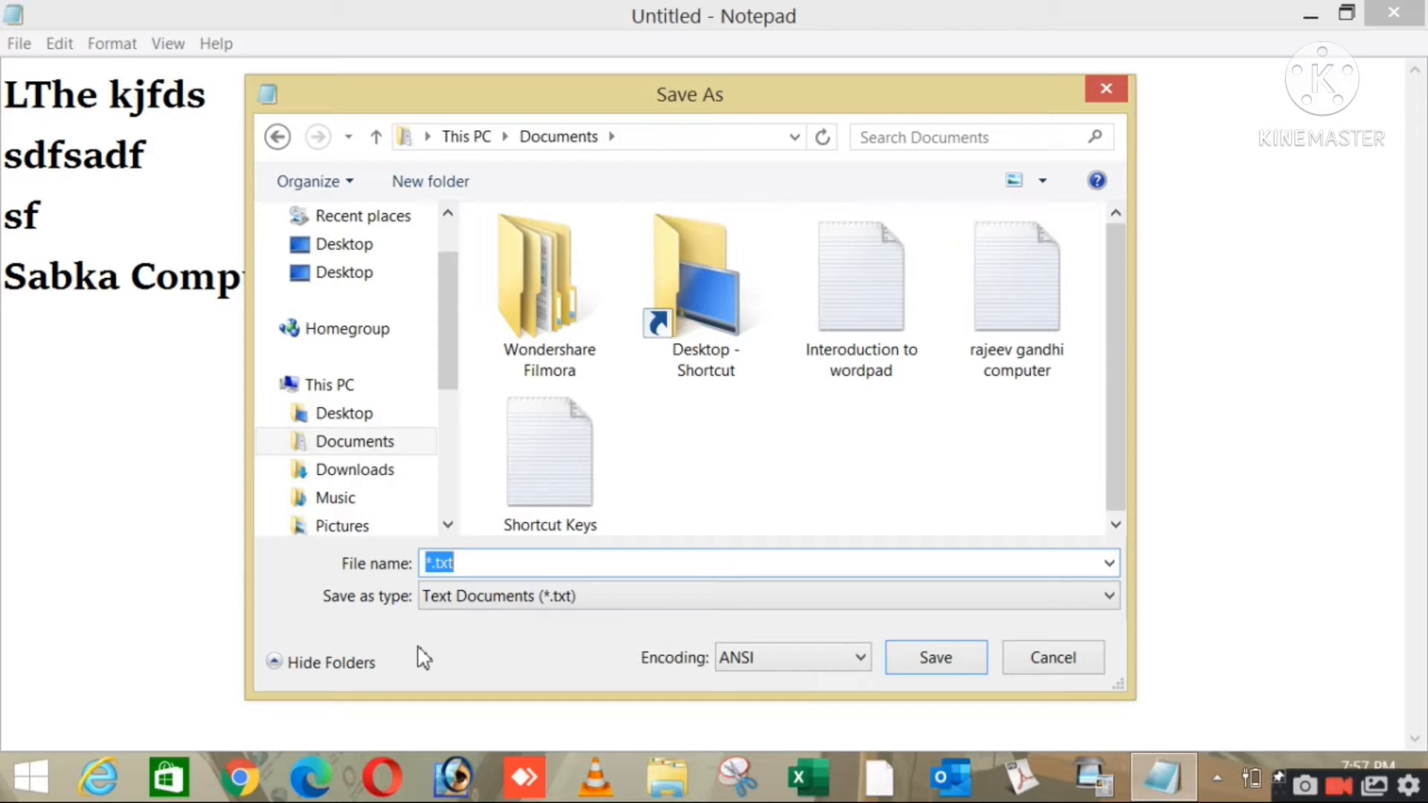
type("Sabka")
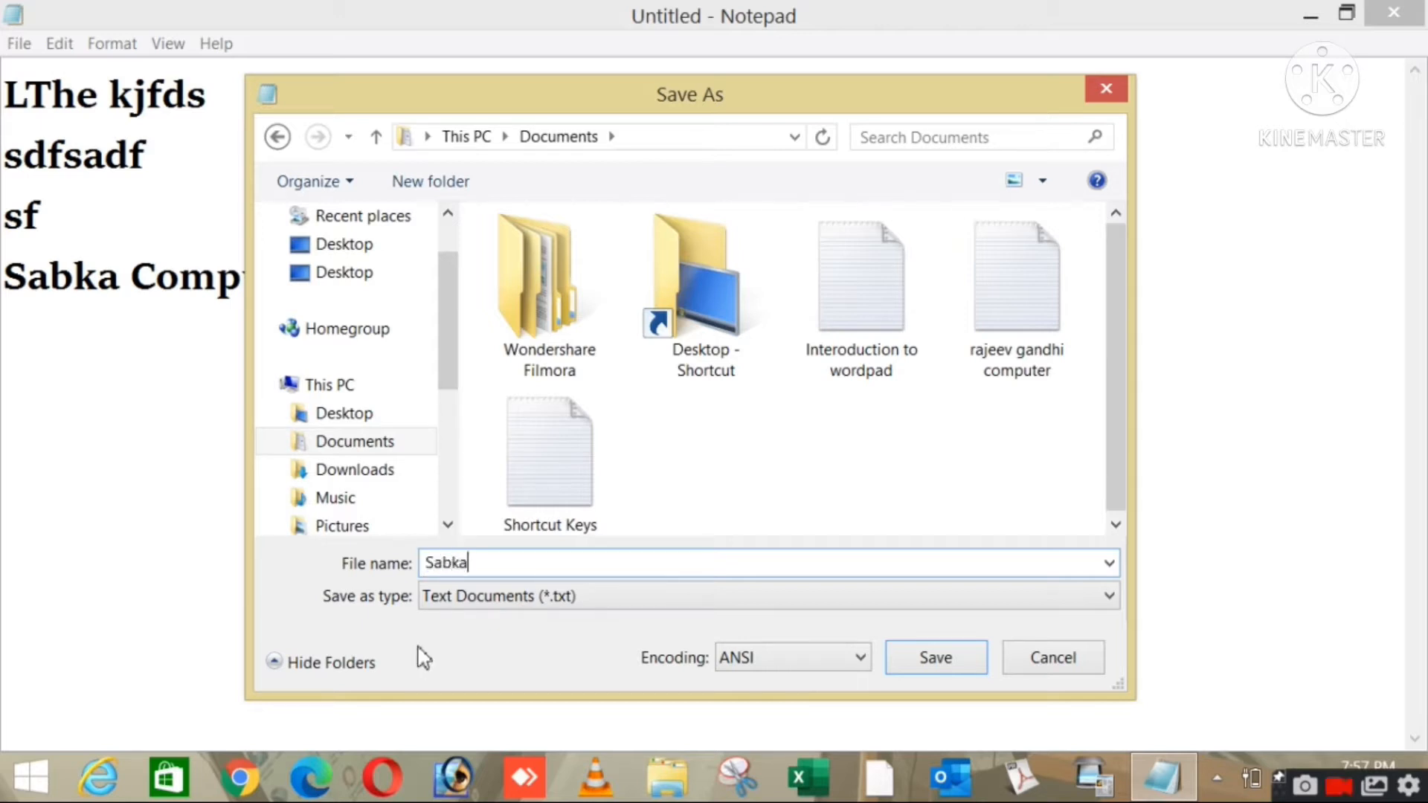
type(" Computer S")
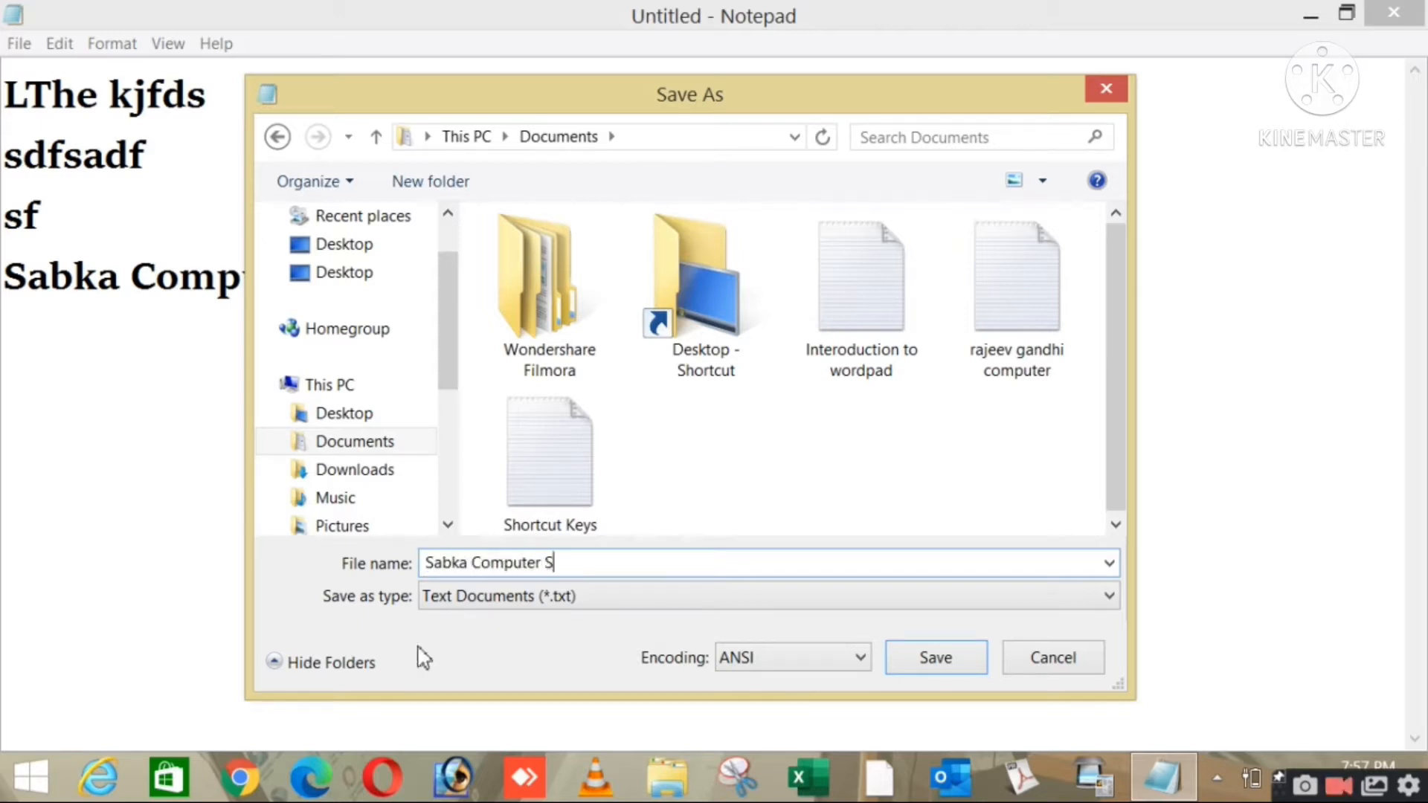
type("tudy Point")
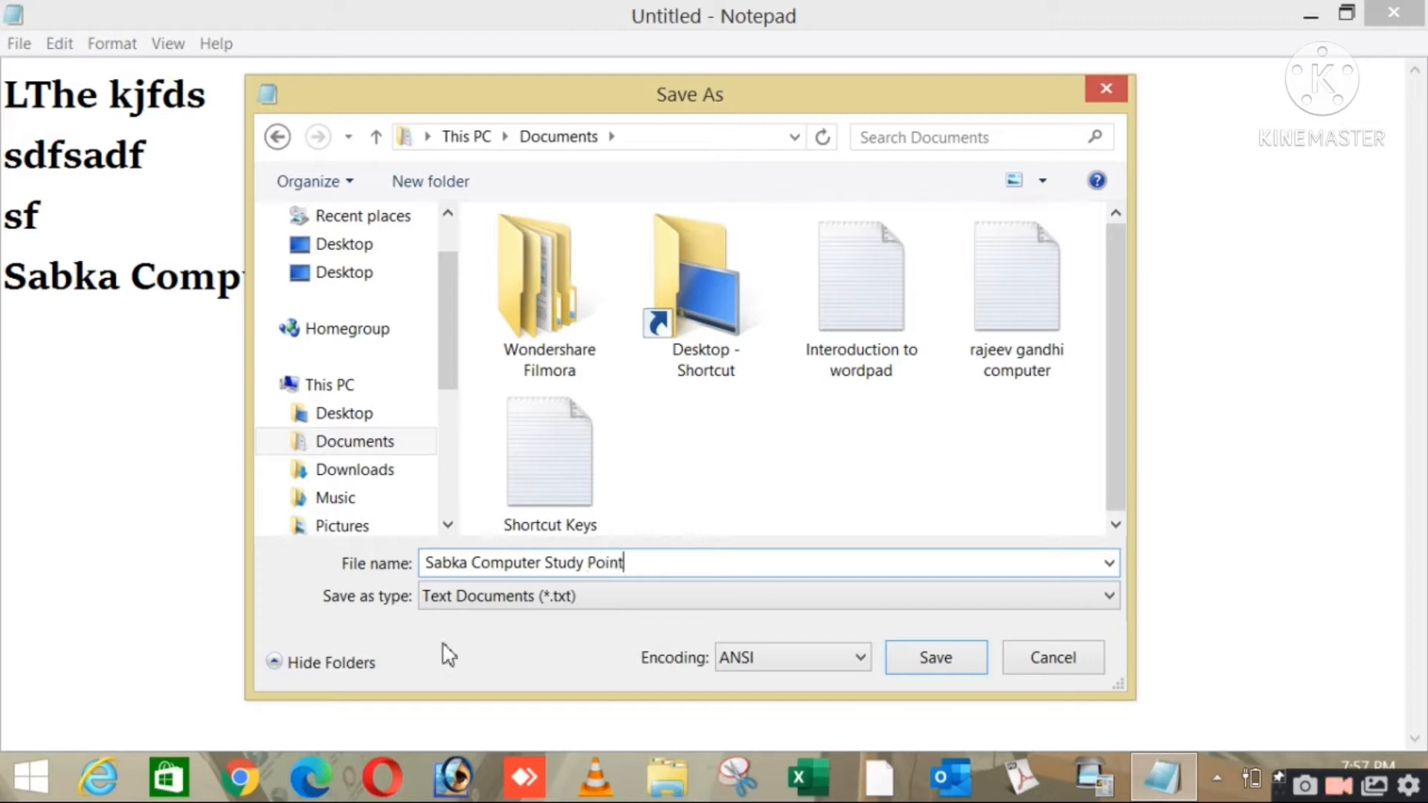
left_click(940, 668)
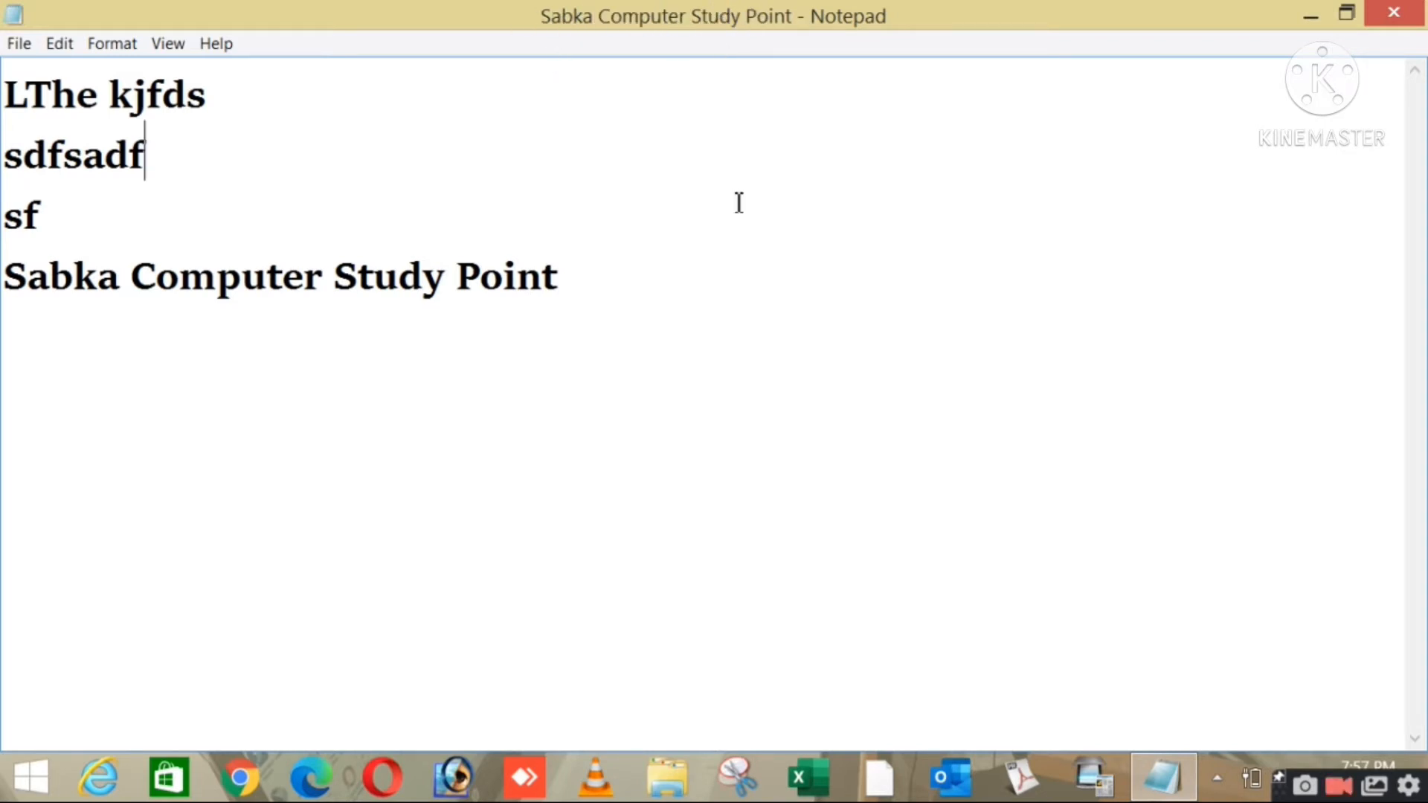
left_click_drag(569, 260, 5, 80)
left_click(367, 363)
left_click_drag(547, 291, 6, 153)
left_click_drag(507, 216, 549, 152)
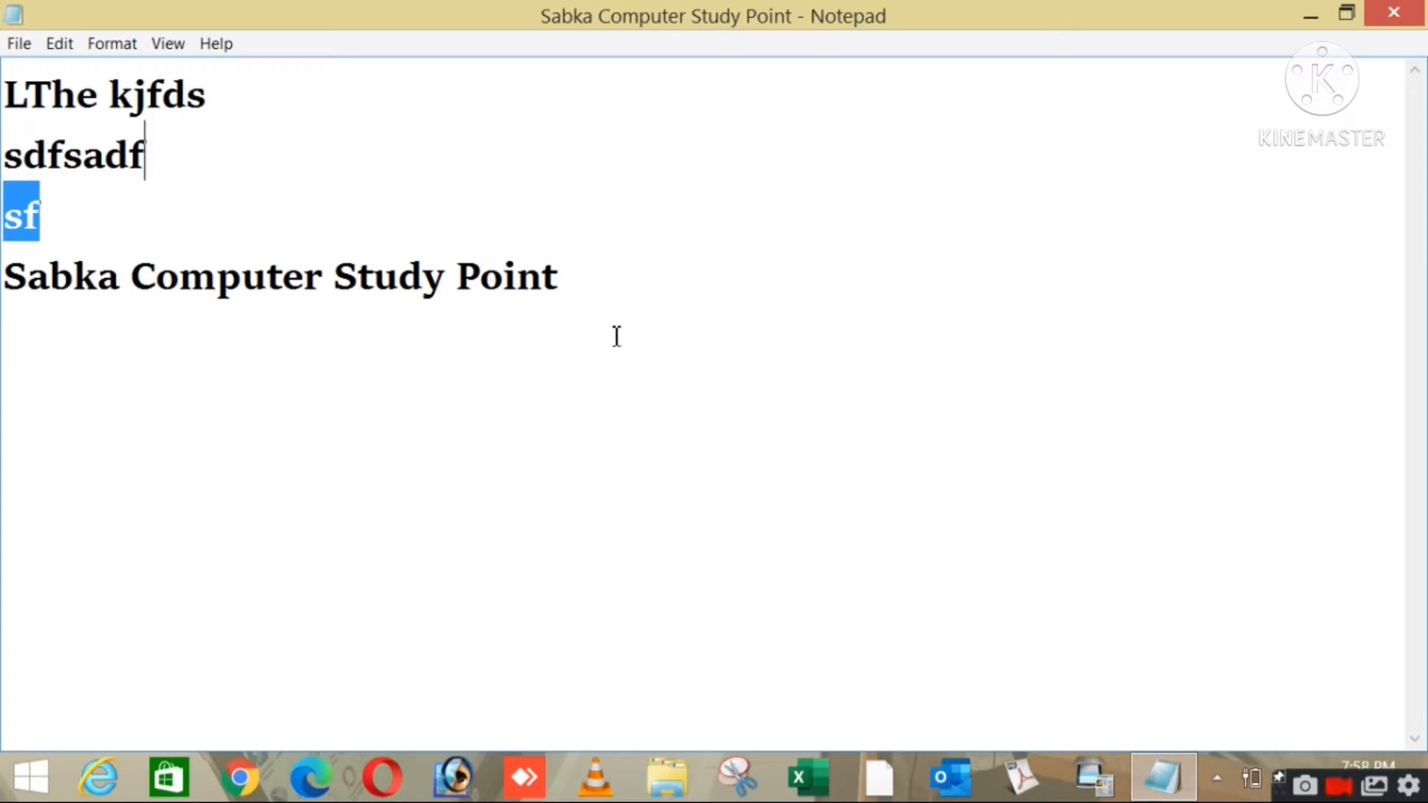
left_click_drag(617, 337, 4, 104)
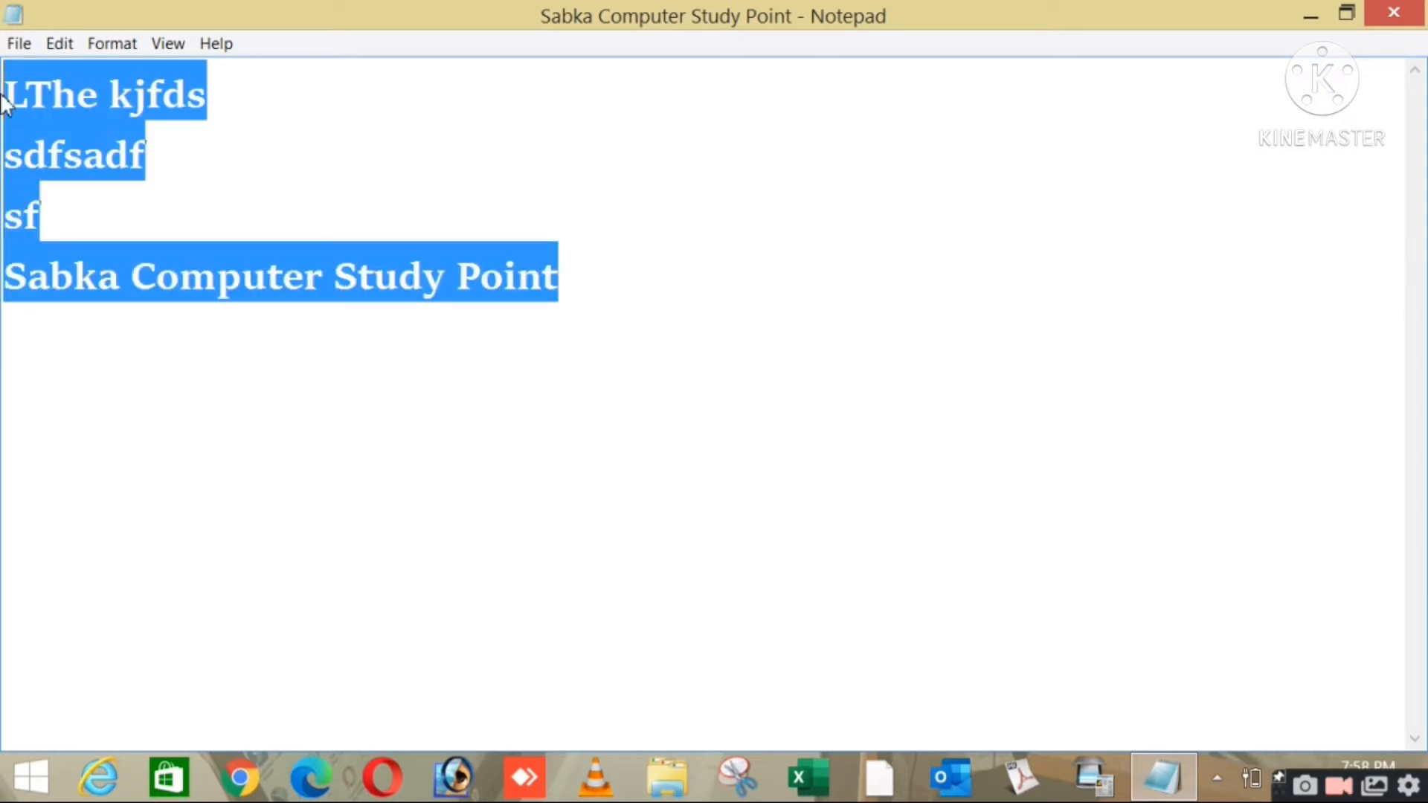
left_click(645, 335)
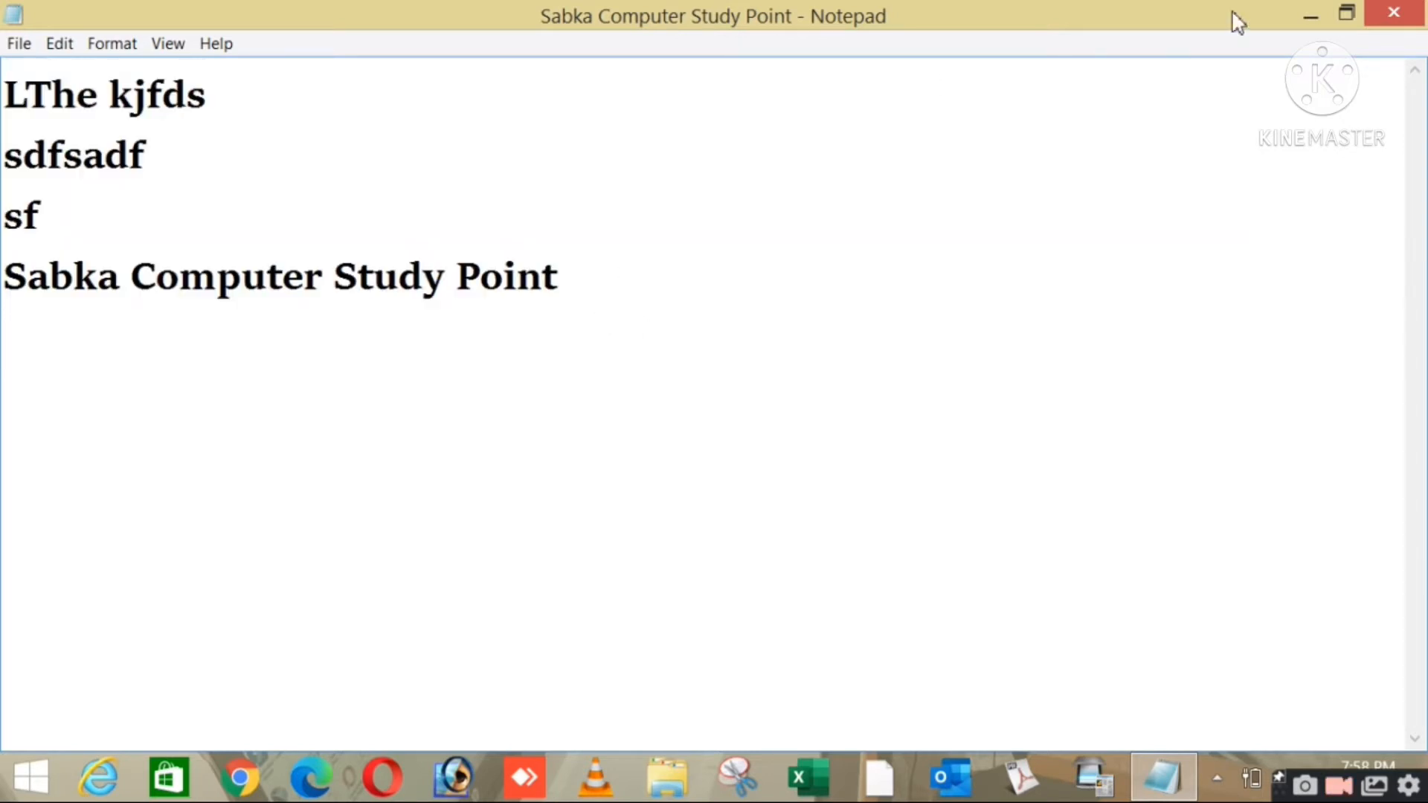
Close the saved document's window and launch a fresh Notepad window by searching for "notepad"
left_click(1404, 15)
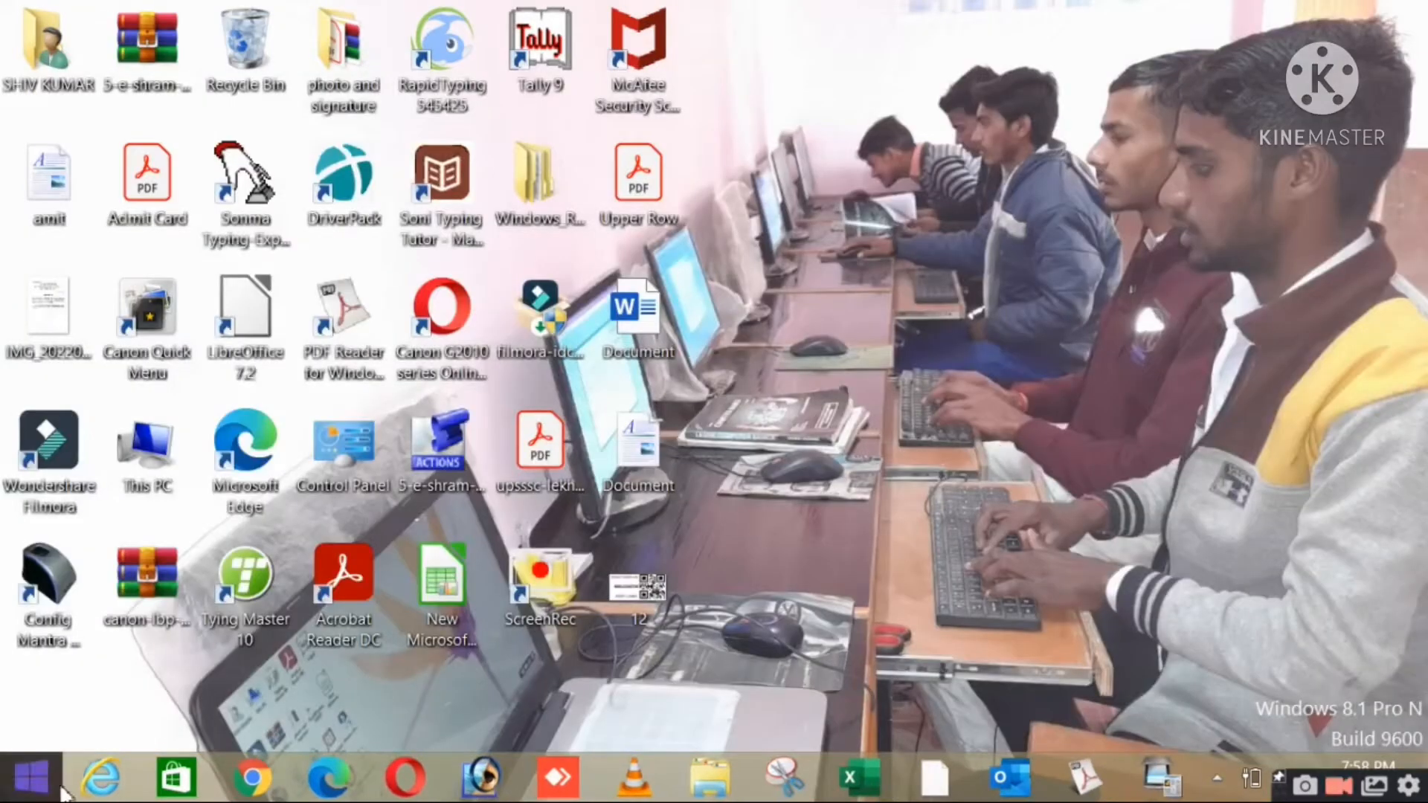
key("super")
type("notepad")
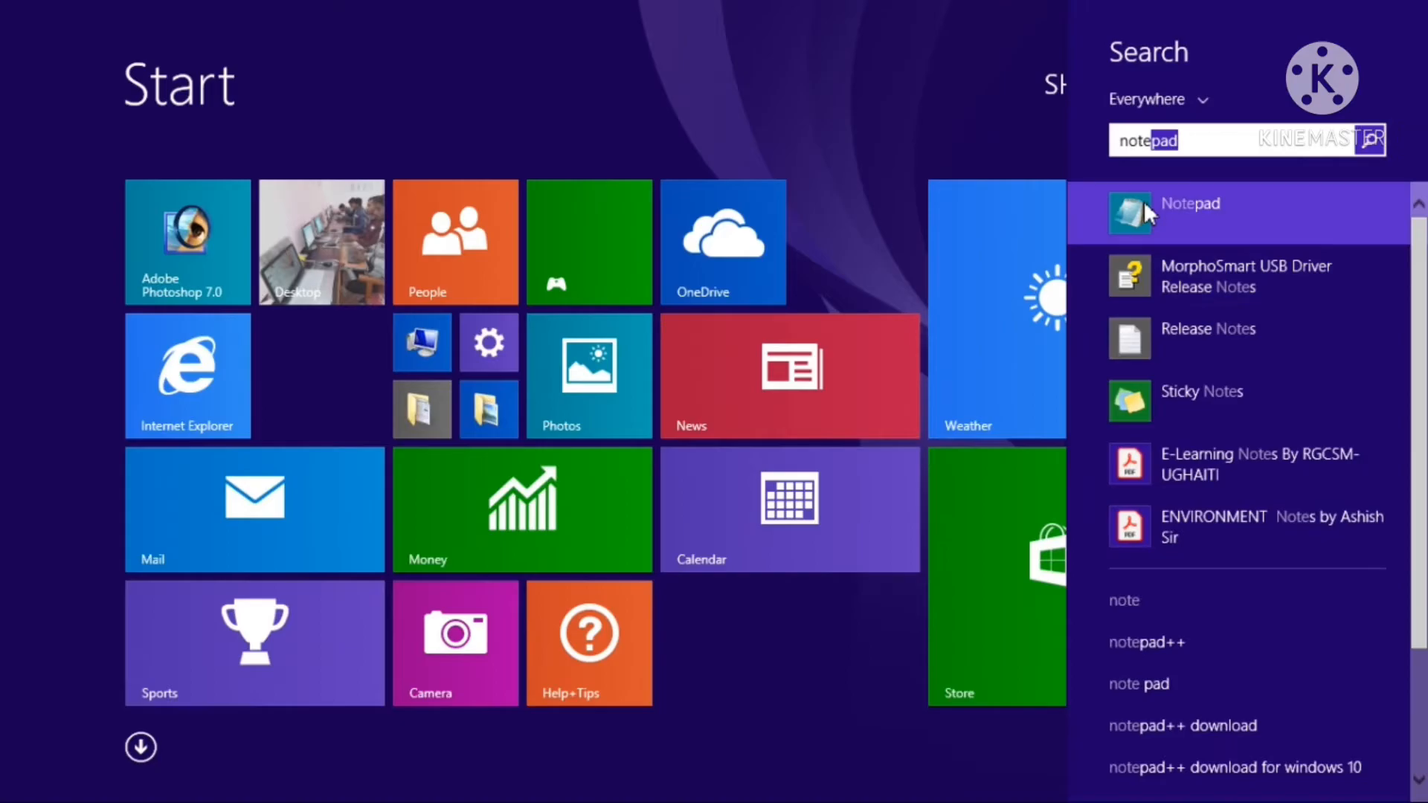
left_click(1145, 199)
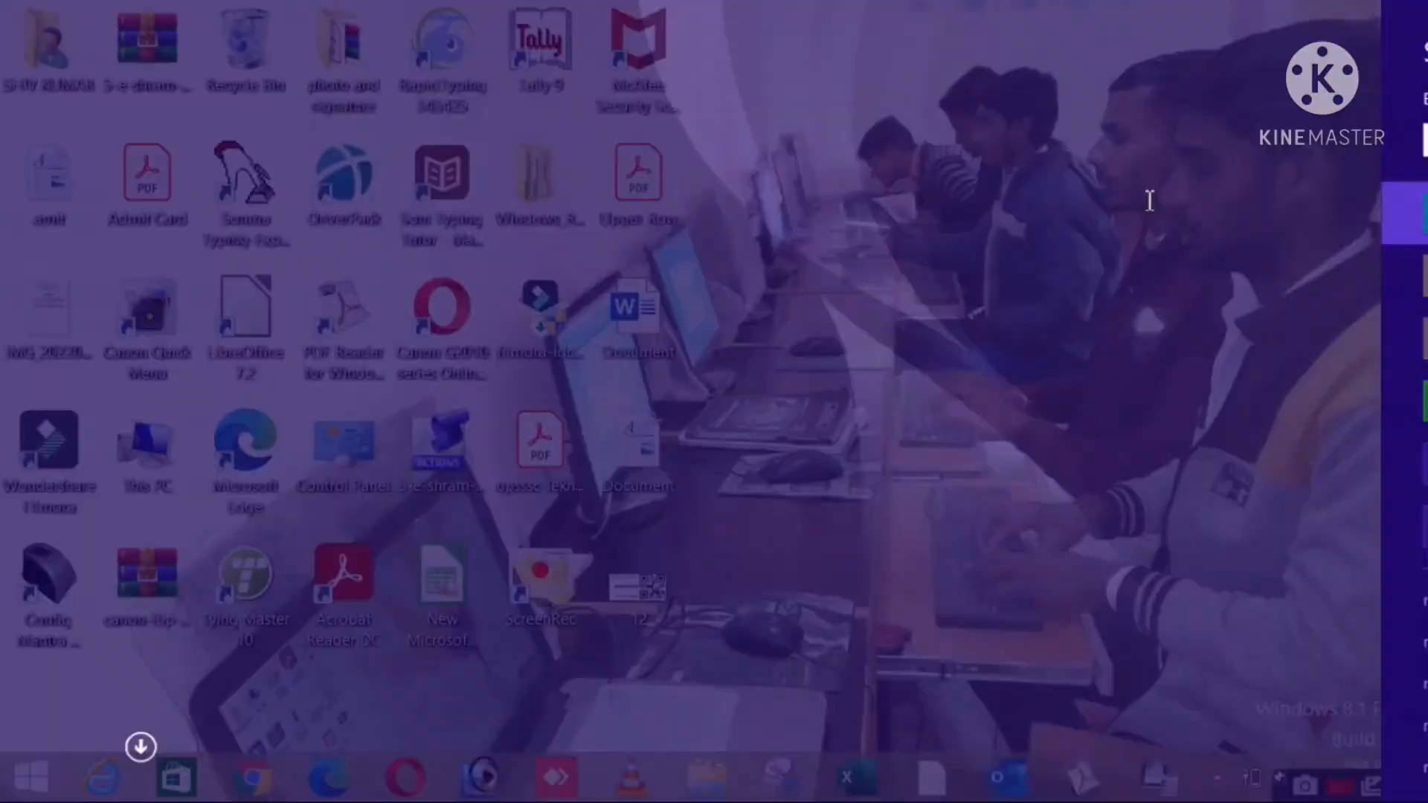
left_click(1209, 114)
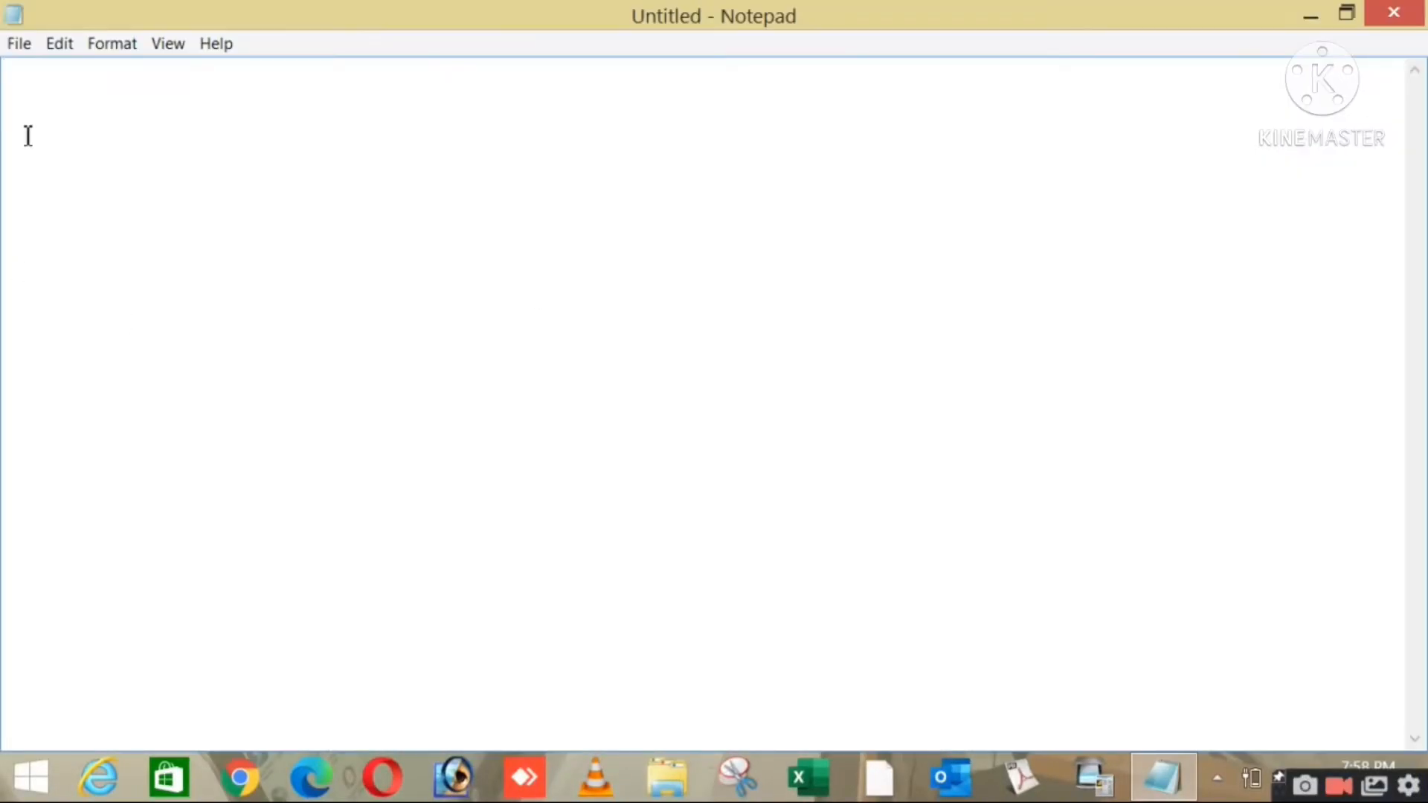
Open the saved text file "Sabka Computer Study Point" from the Documents folder
left_click(16, 46)
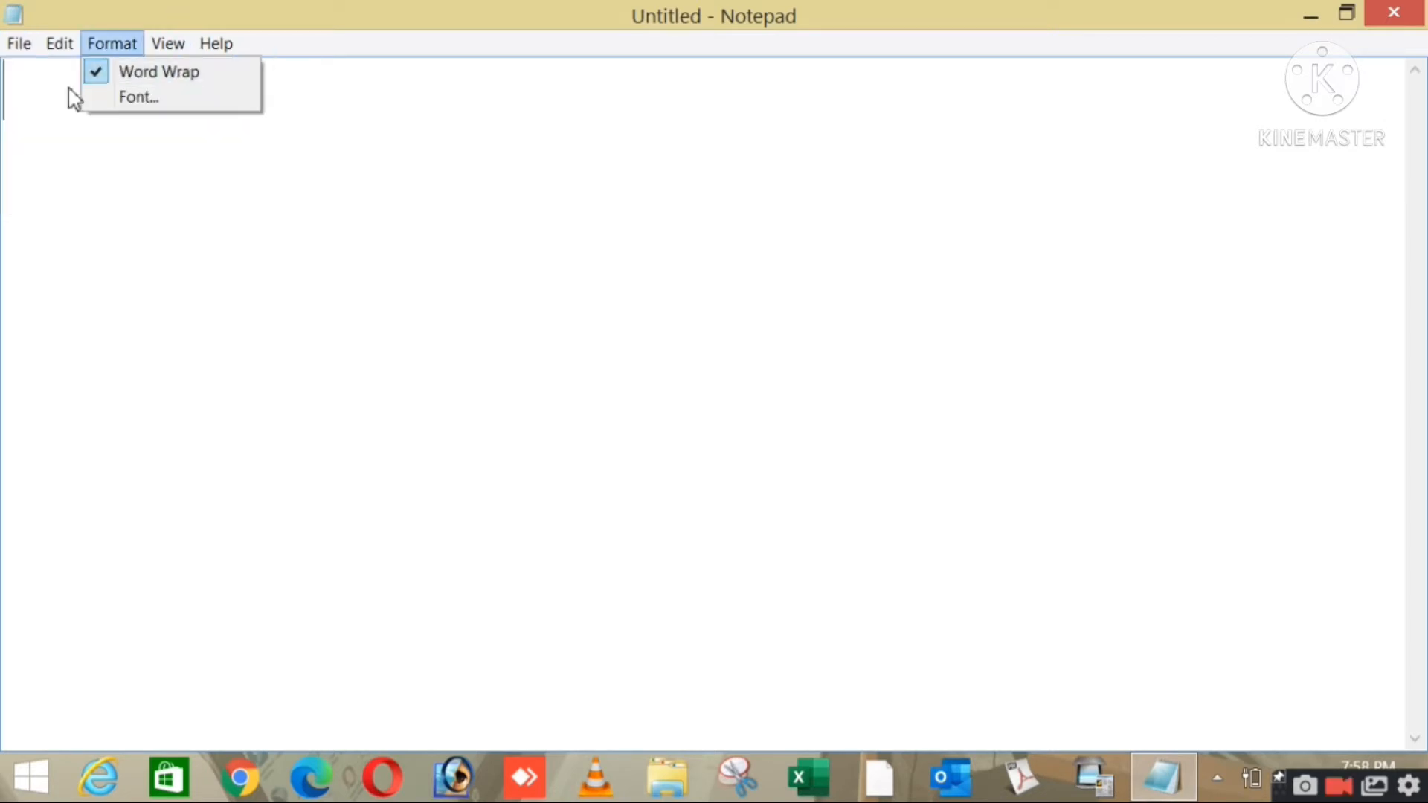
left_click(87, 96)
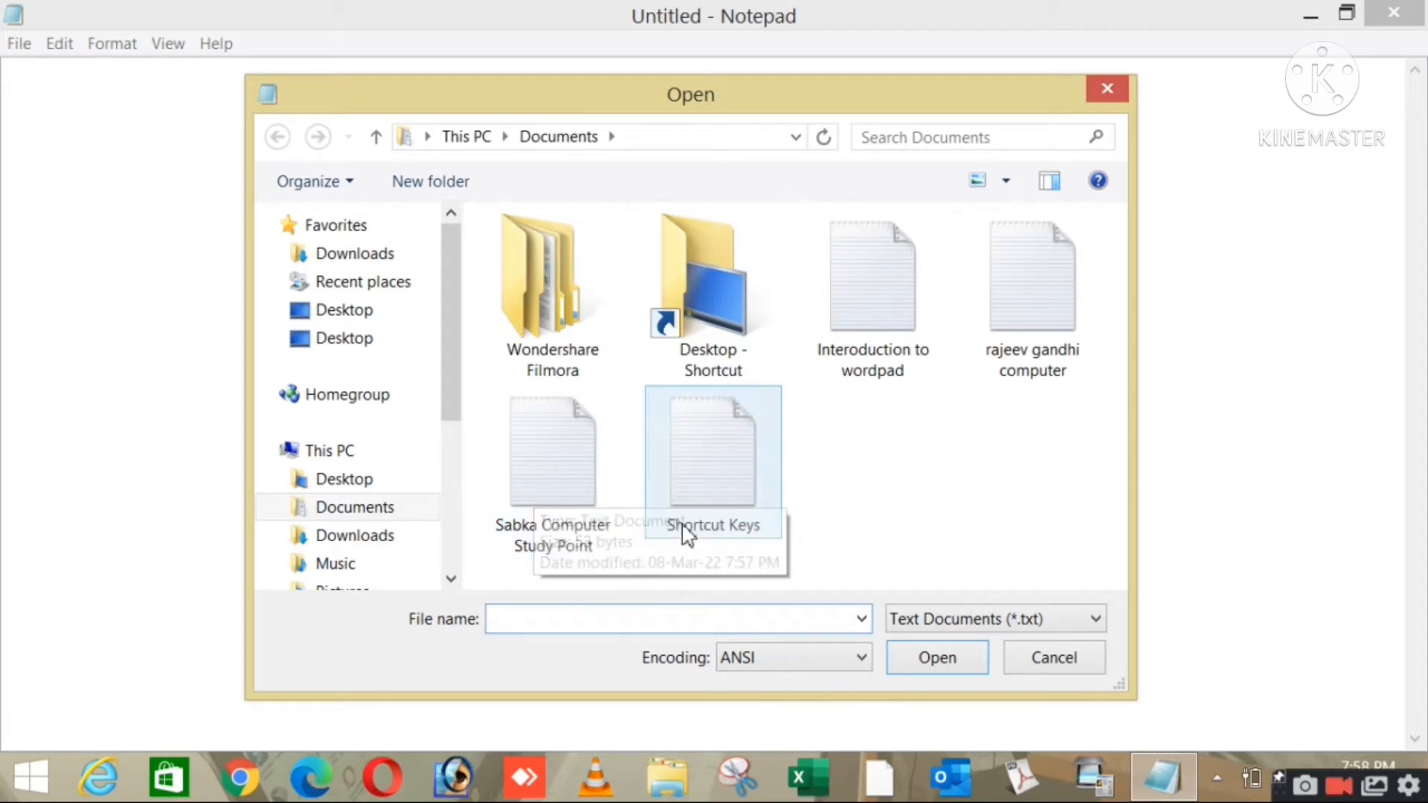
left_click(530, 500)
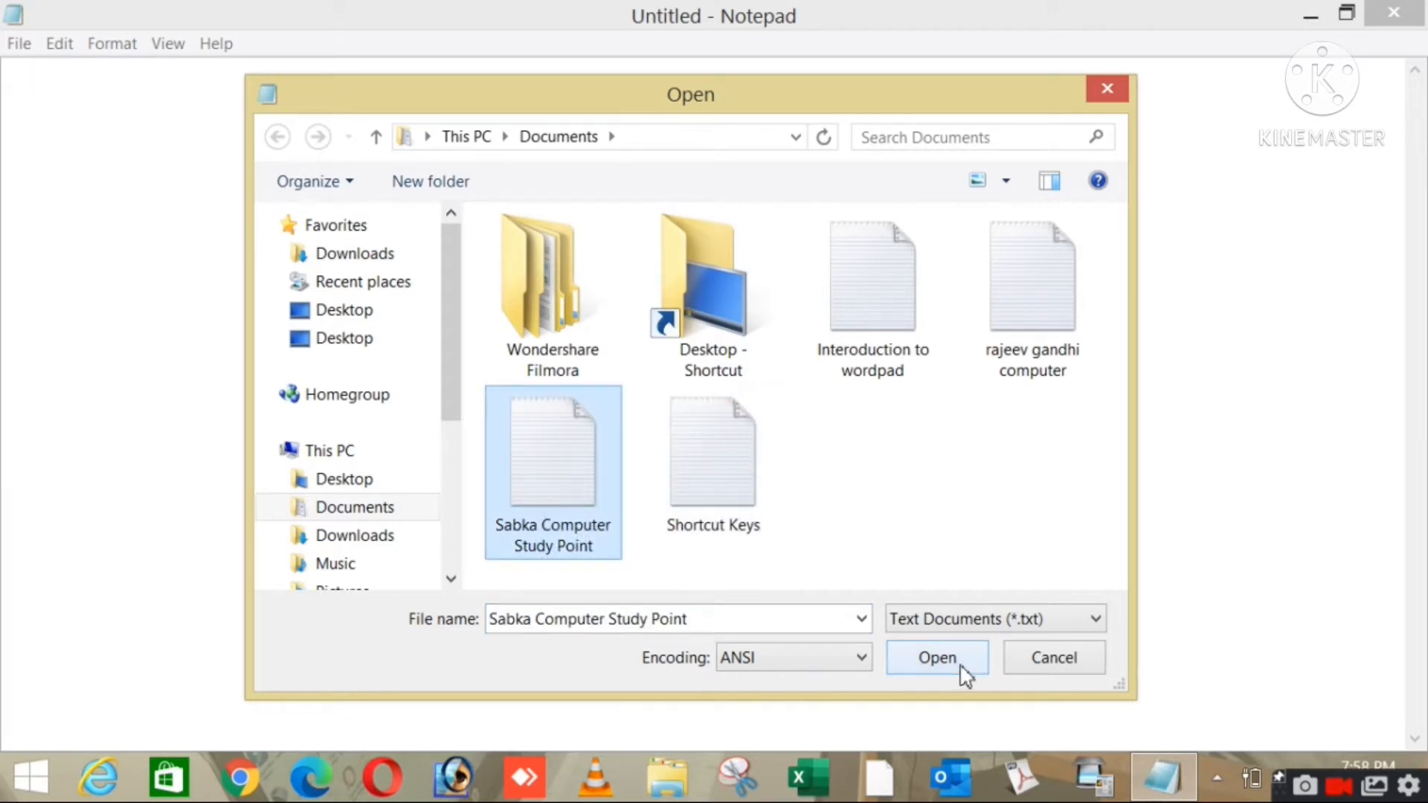
left_click(937, 657)
left_click_drag(606, 283, 4, 77)
left_click(511, 431)
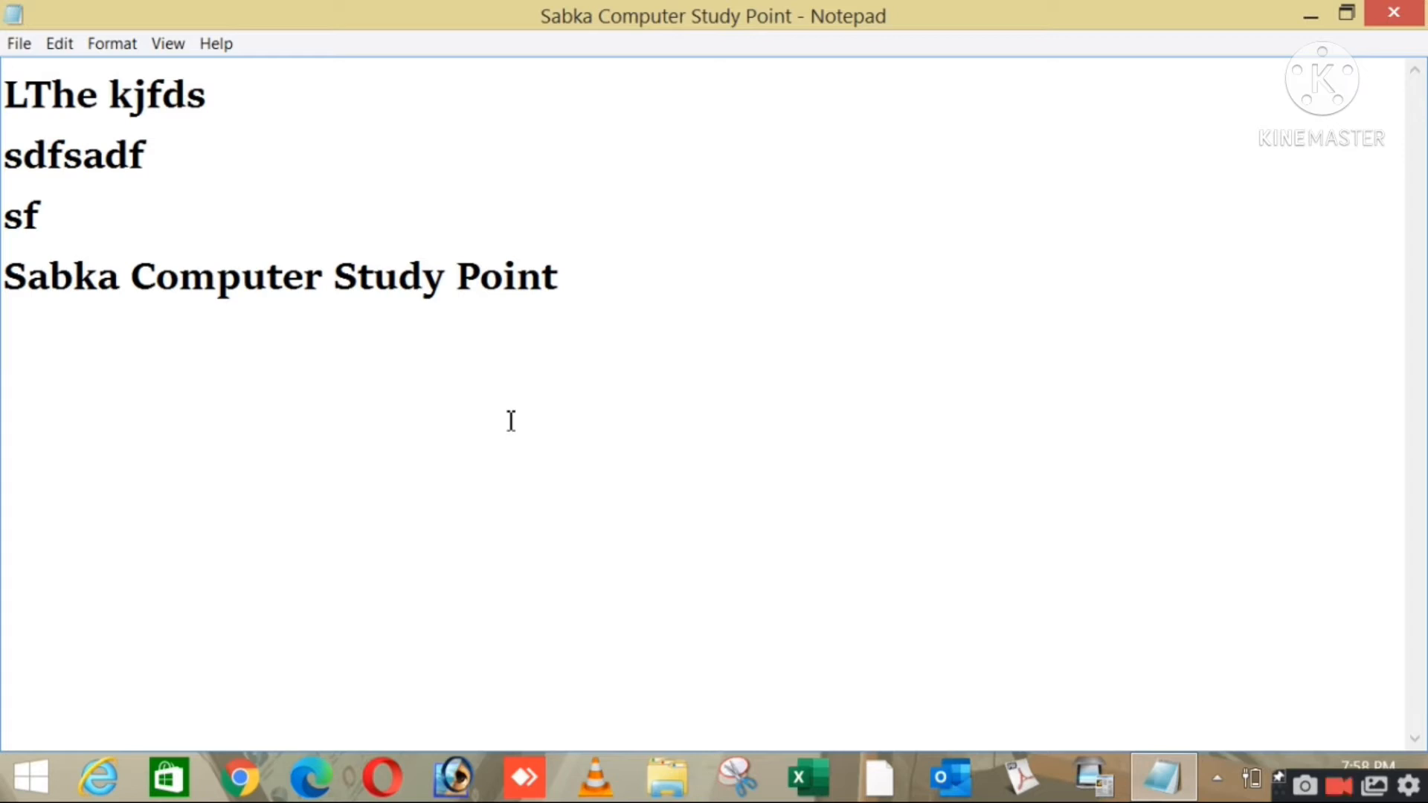
left_click_drag(570, 347, 4, 99)
left_click(475, 220)
left_click(7, 49)
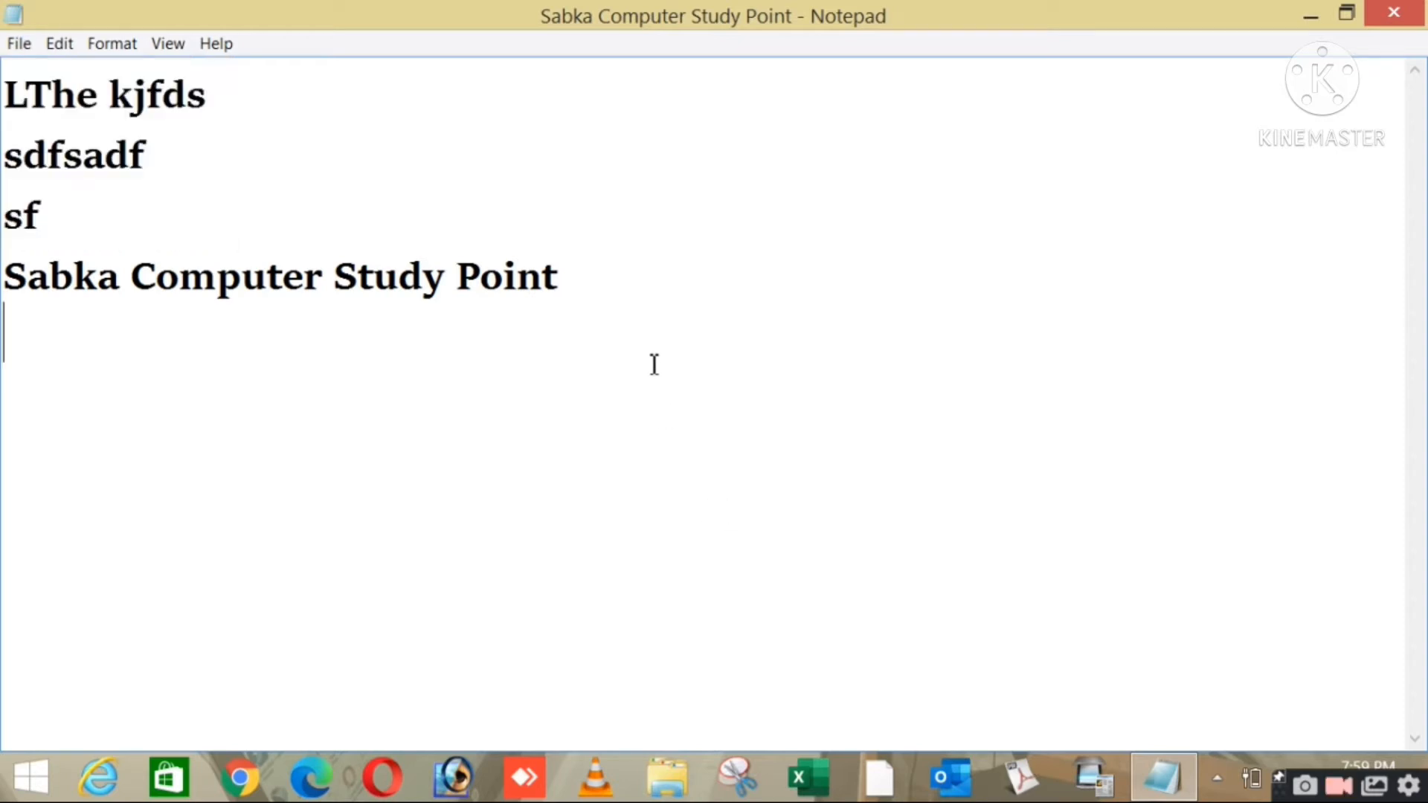
left_click_drag(655, 366, 3, 86)
left_click(838, 317)
left_click_drag(644, 409, 5, 74)
left_click(876, 383)
Save a copy of the document in the Documents folder, using the person's full name as the new file name
left_click(30, 45)
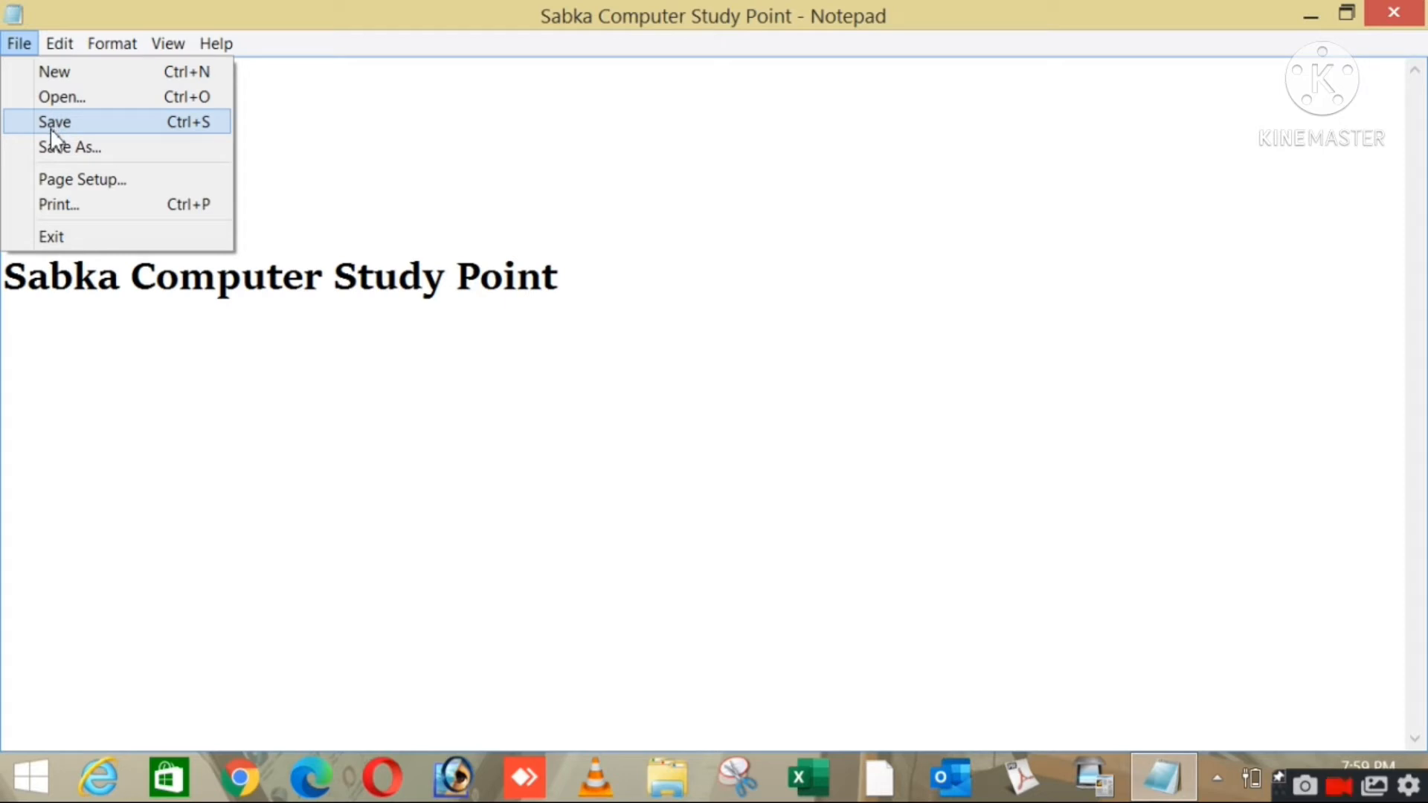
left_click(60, 151)
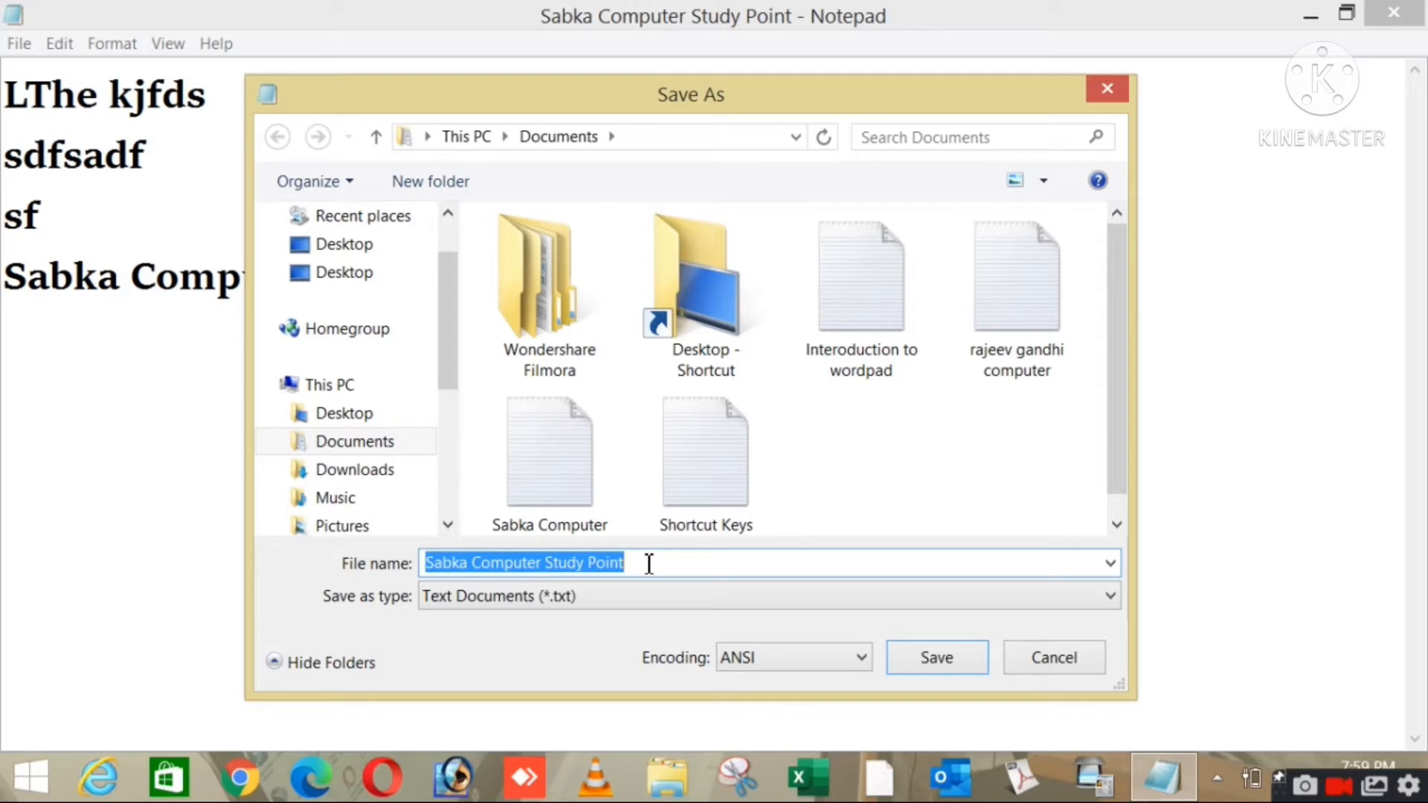
key("BackSpace")
type("LShiv")
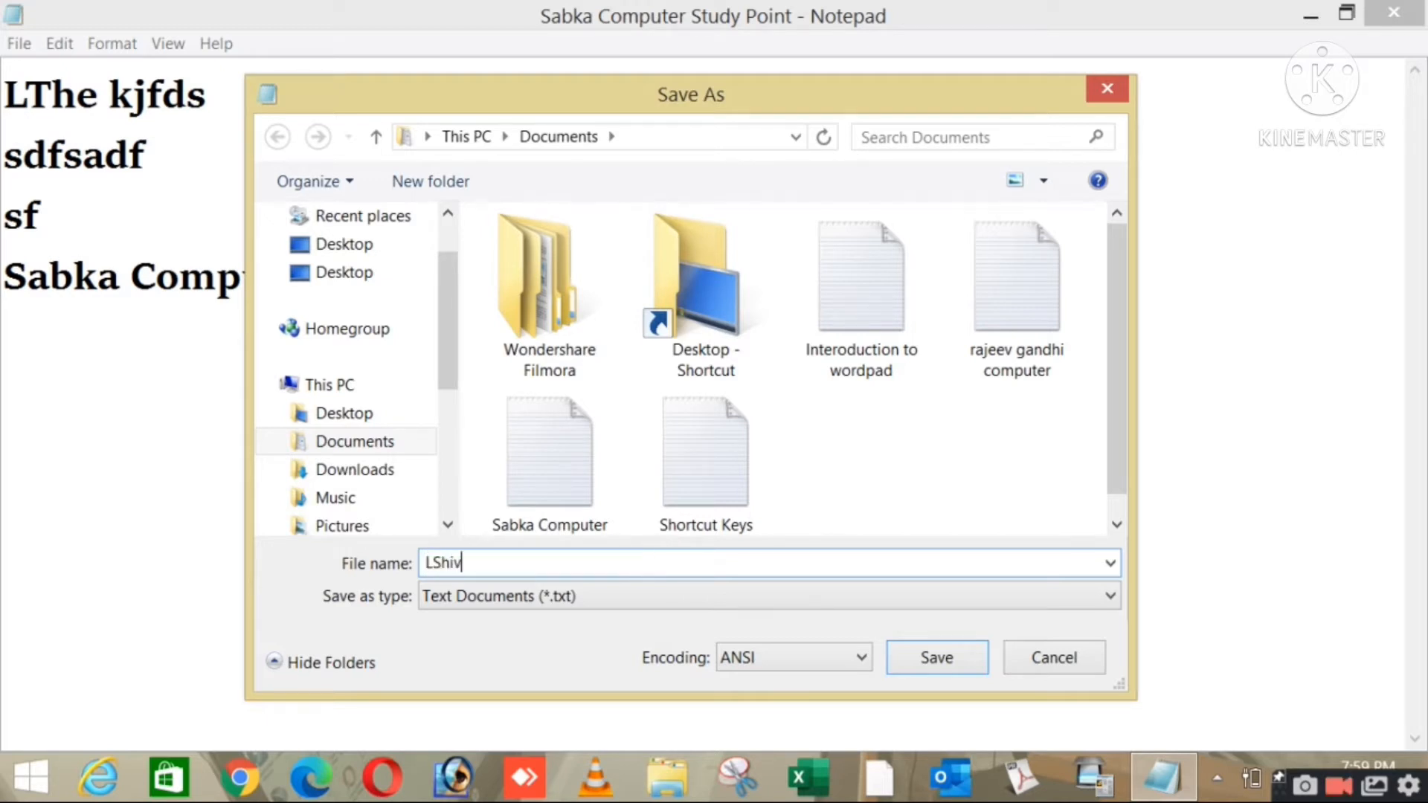
type("Shiv")
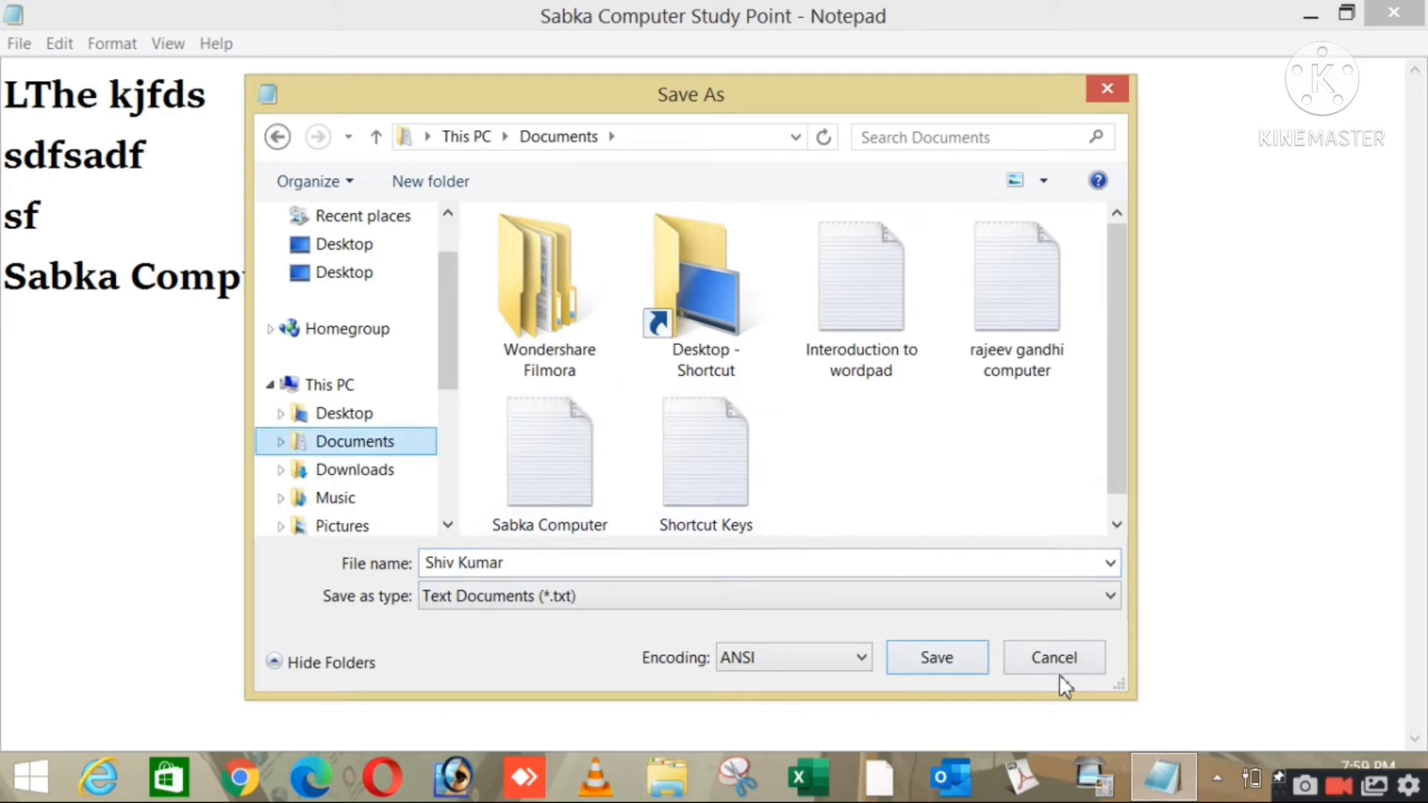
left_click(981, 658)
left_click(633, 117)
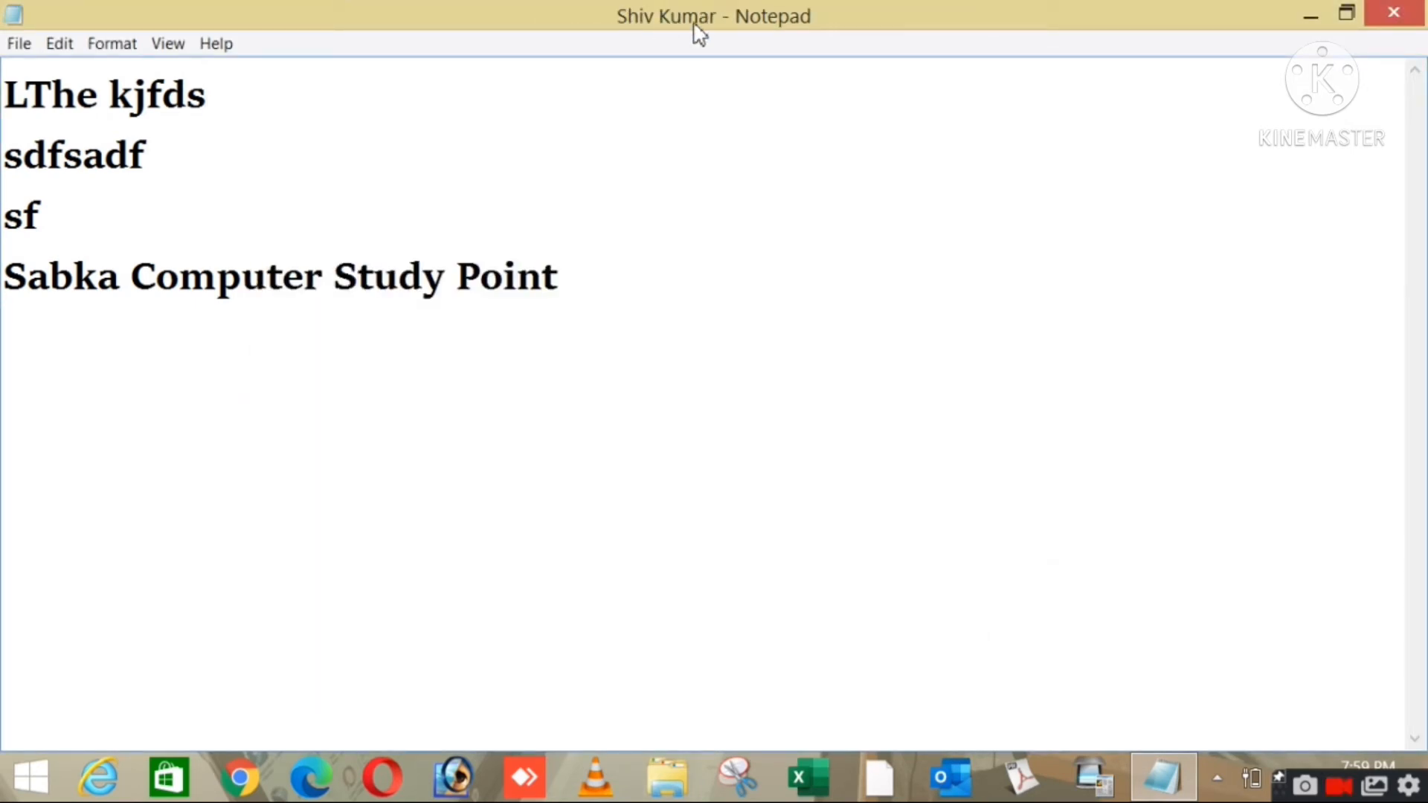
Switch back to the original file by opening "Sabka Computer Study Point" from the Documents folder
left_click(17, 42)
left_click(82, 99)
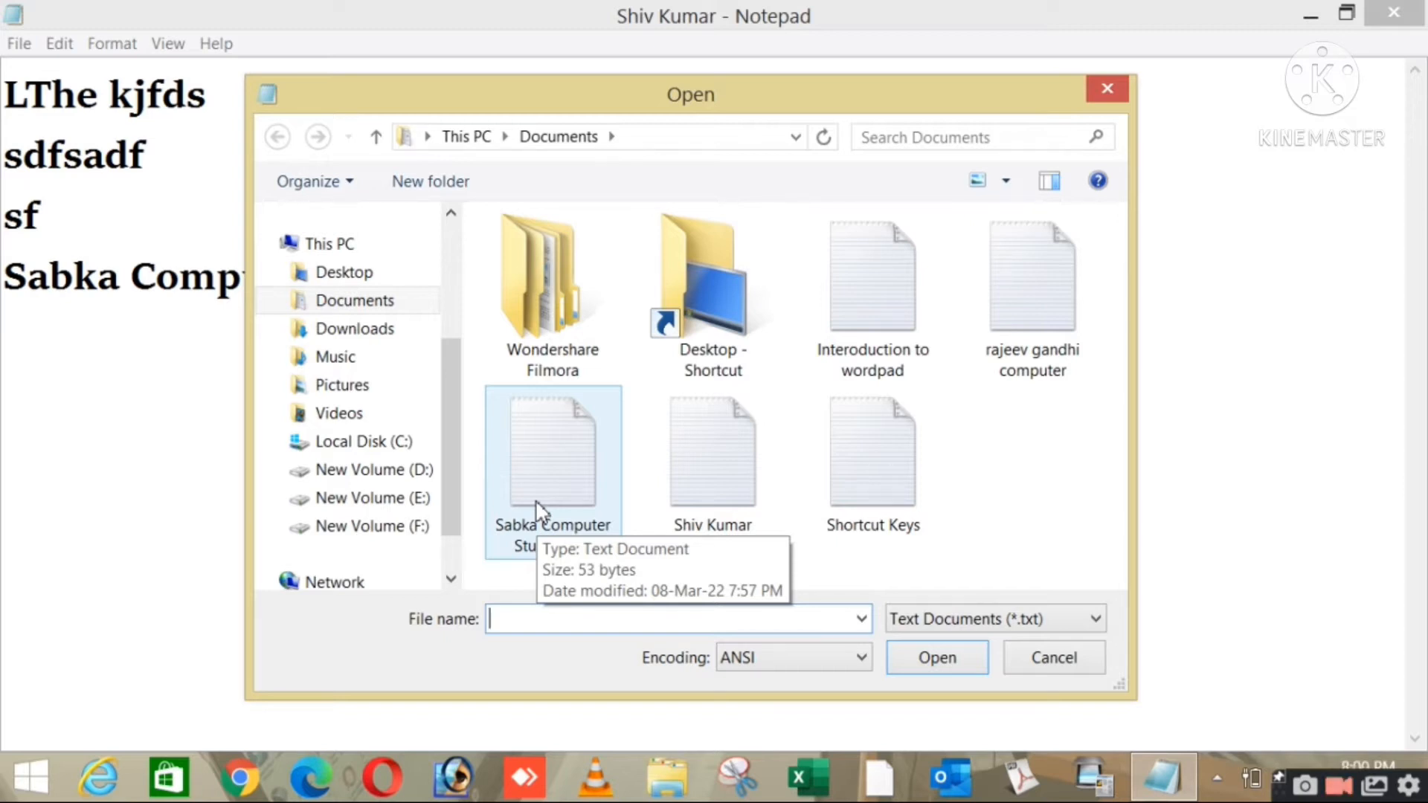
left_click(348, 273)
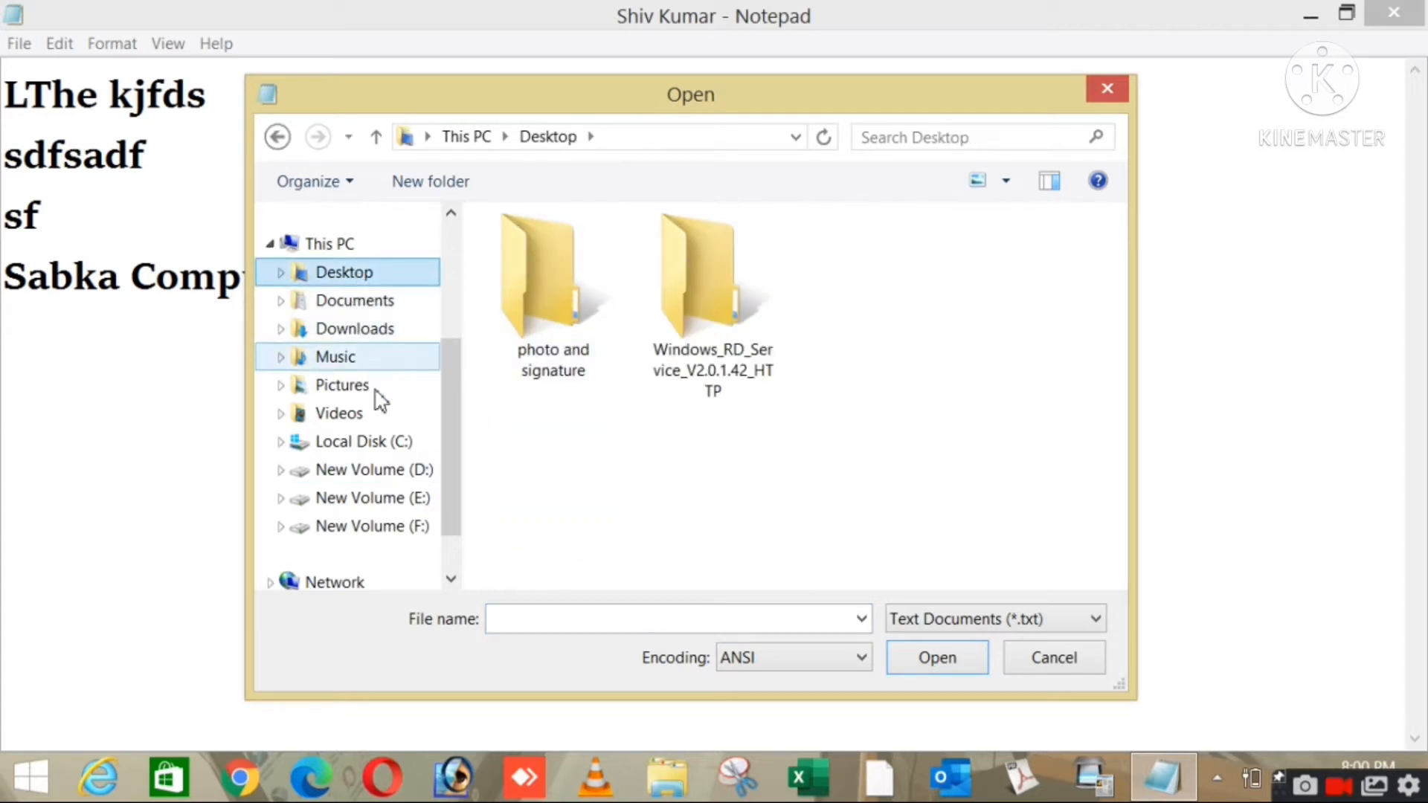
left_click(380, 302)
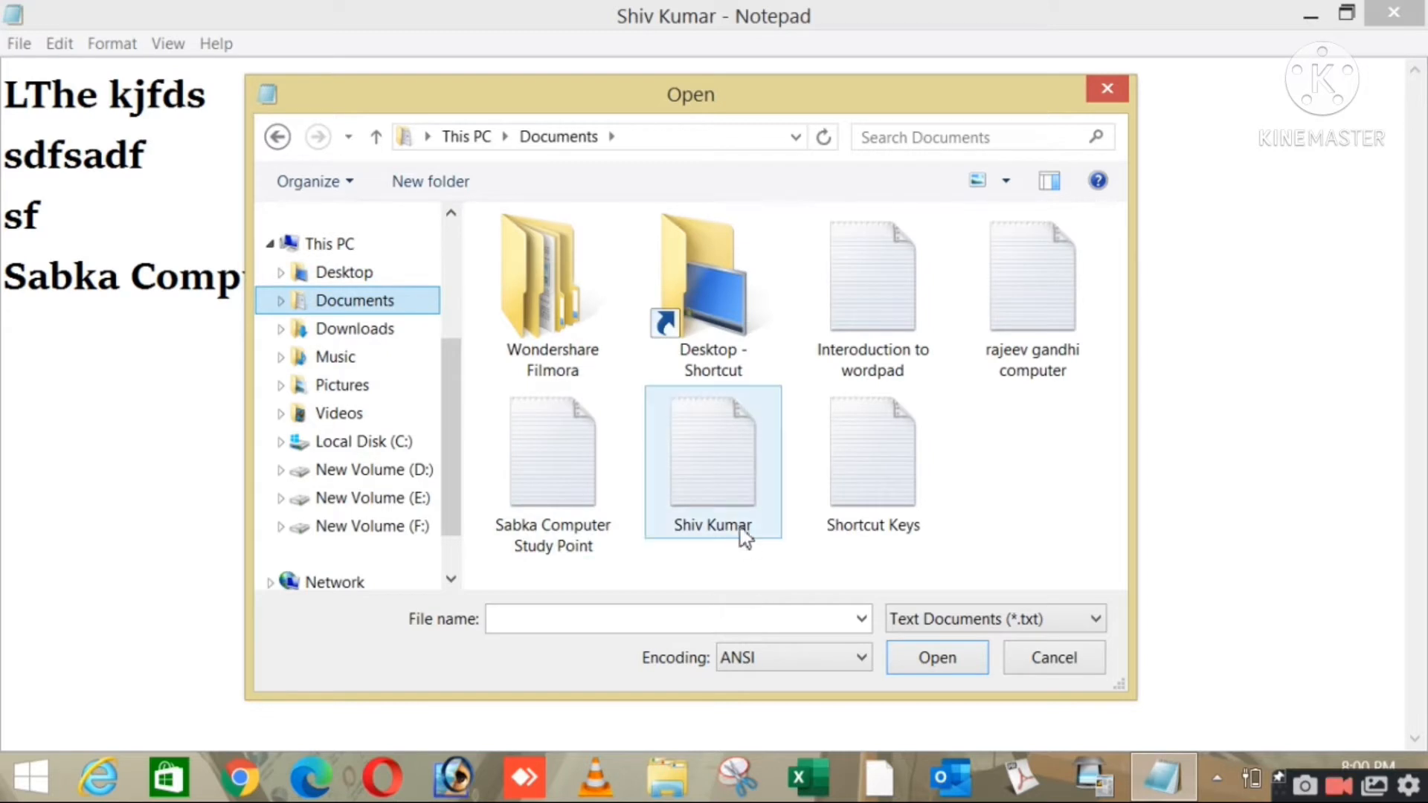
left_click(561, 524)
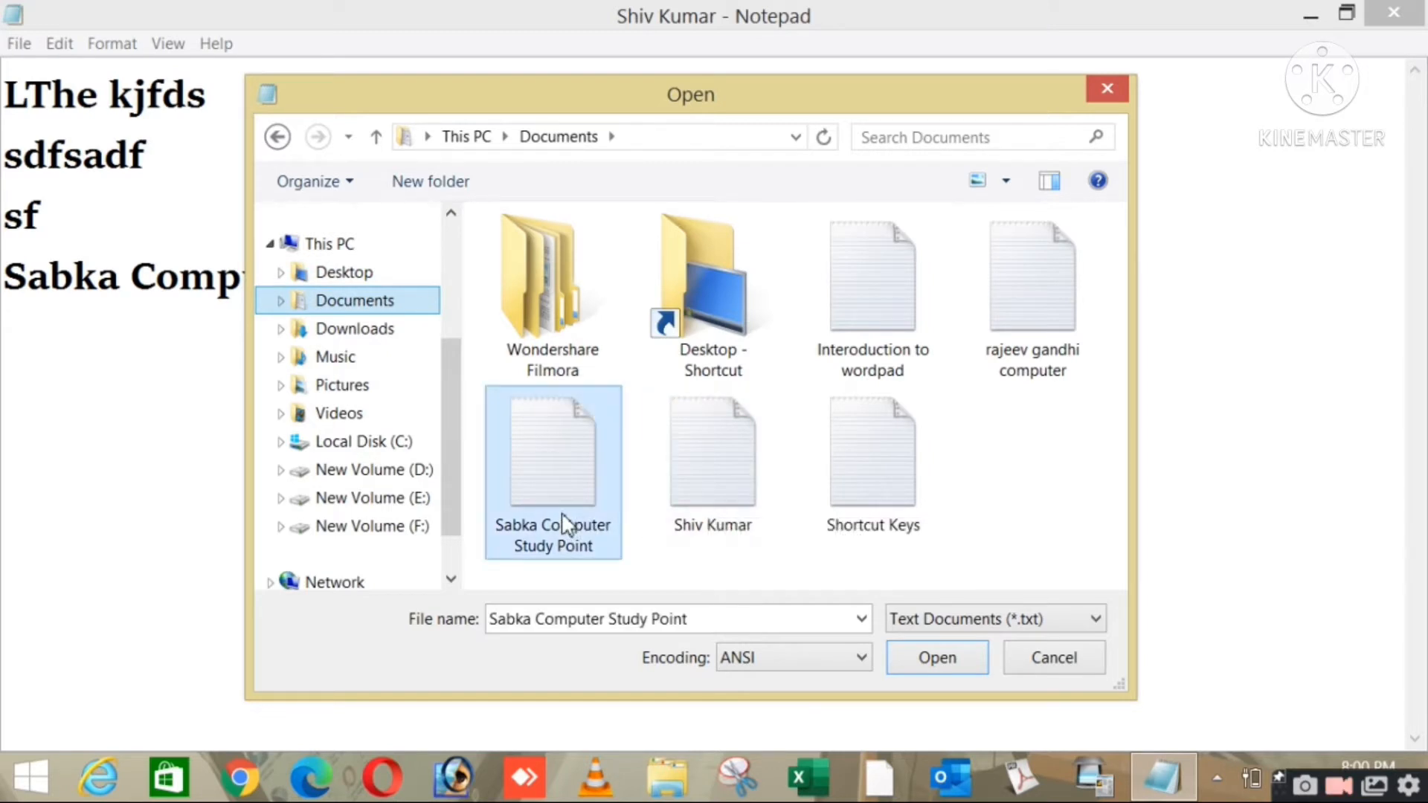
left_click(916, 659)
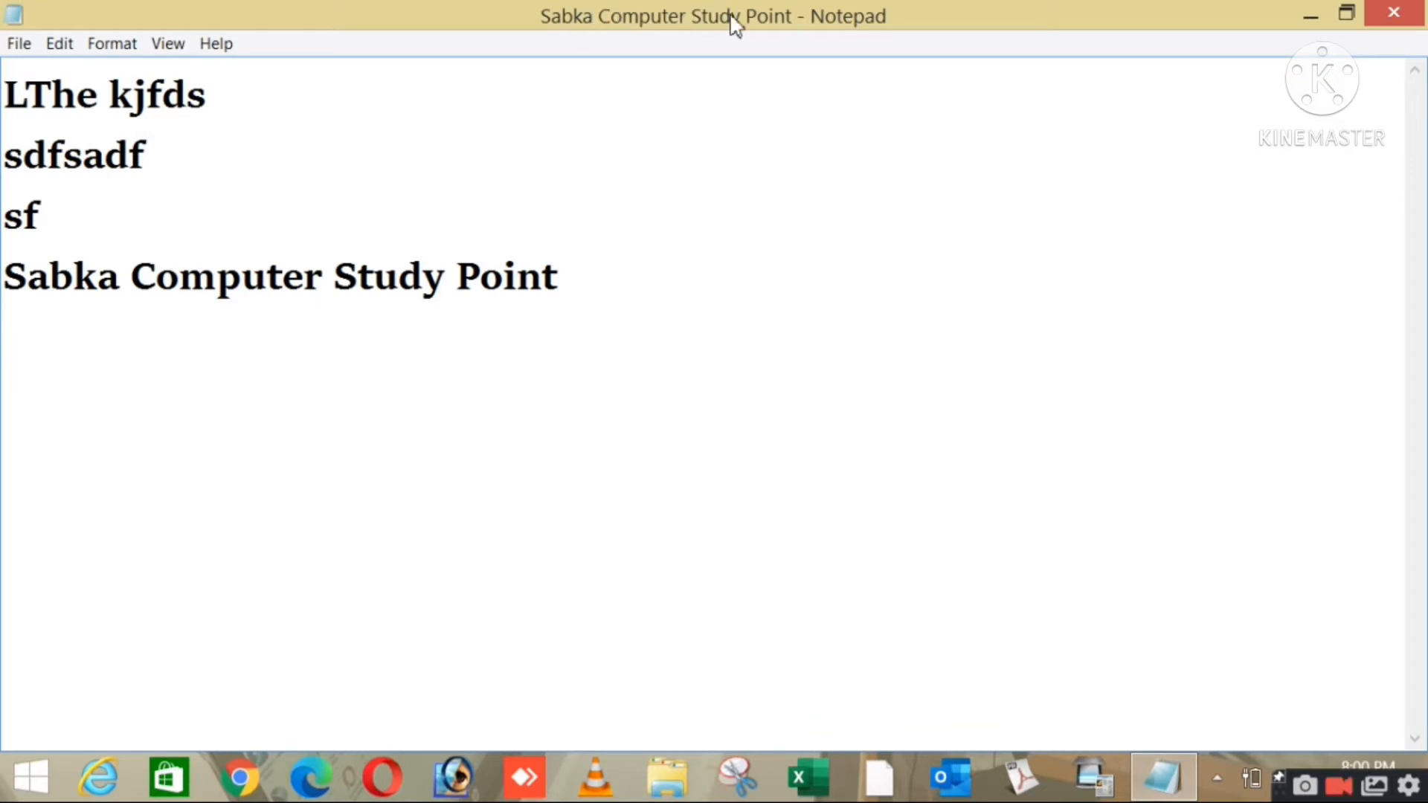
Open the copy named after the person from Documents, then highlight its text and clear the selection
left_click(21, 44)
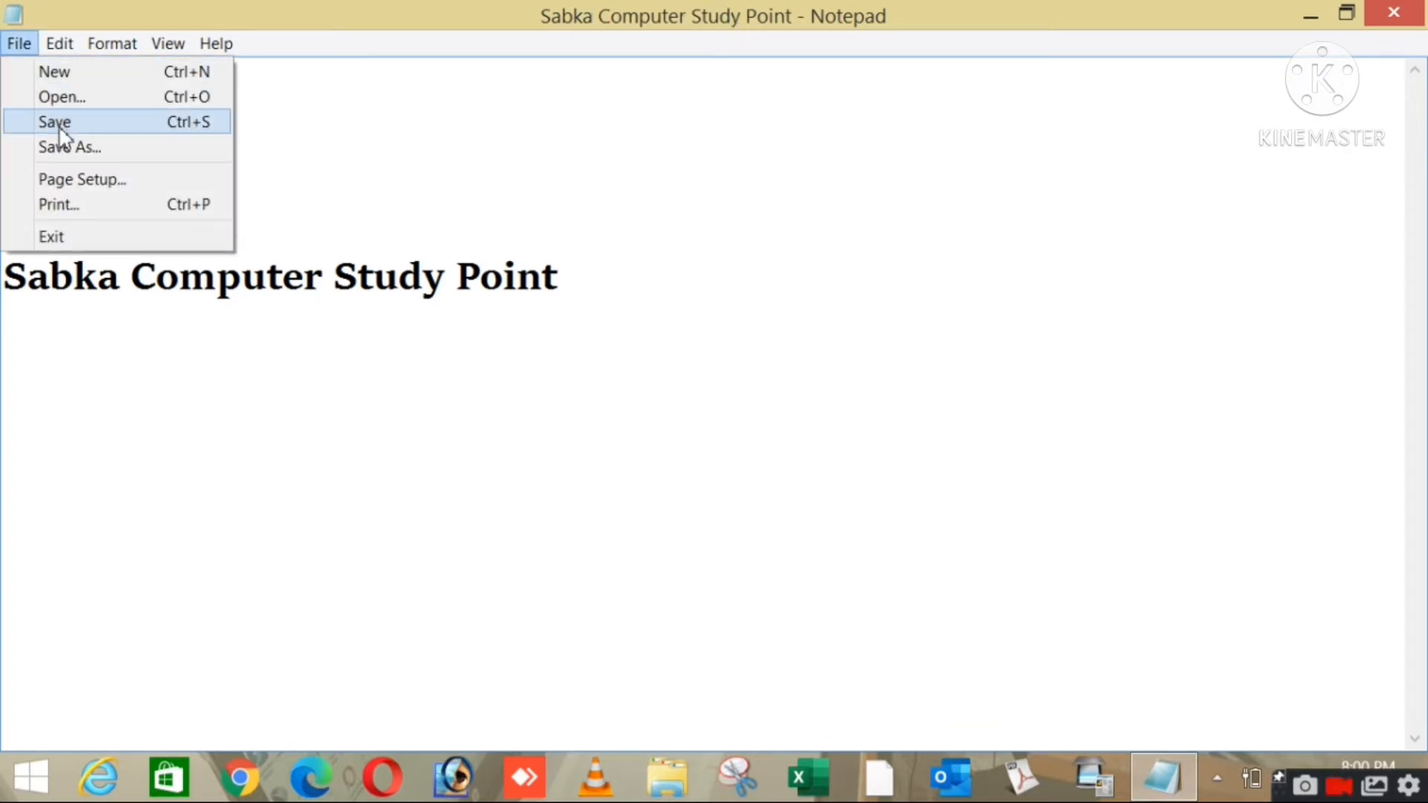
left_click(147, 103)
left_click(762, 480)
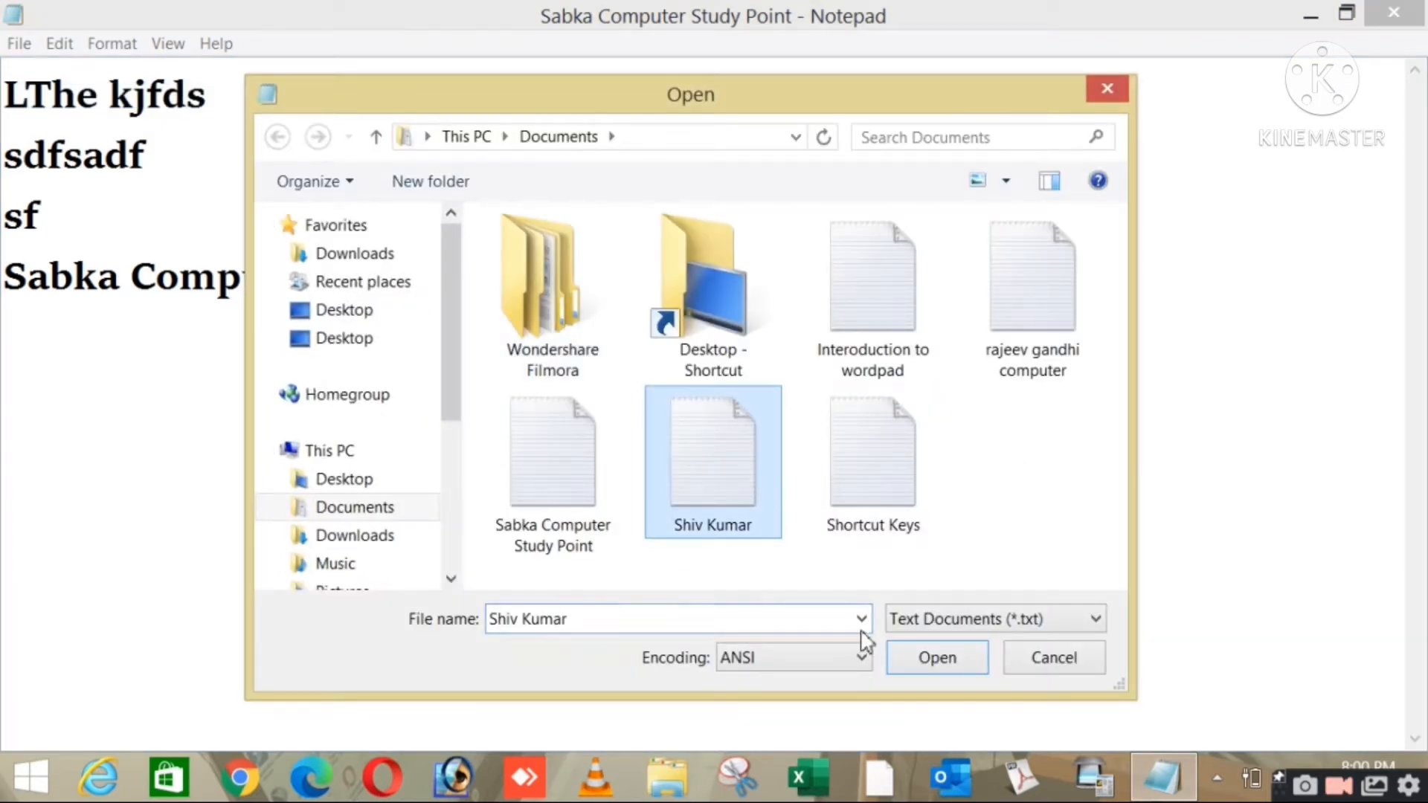
left_click(952, 656)
left_click_drag(559, 277, 4, 88)
left_click(344, 156)
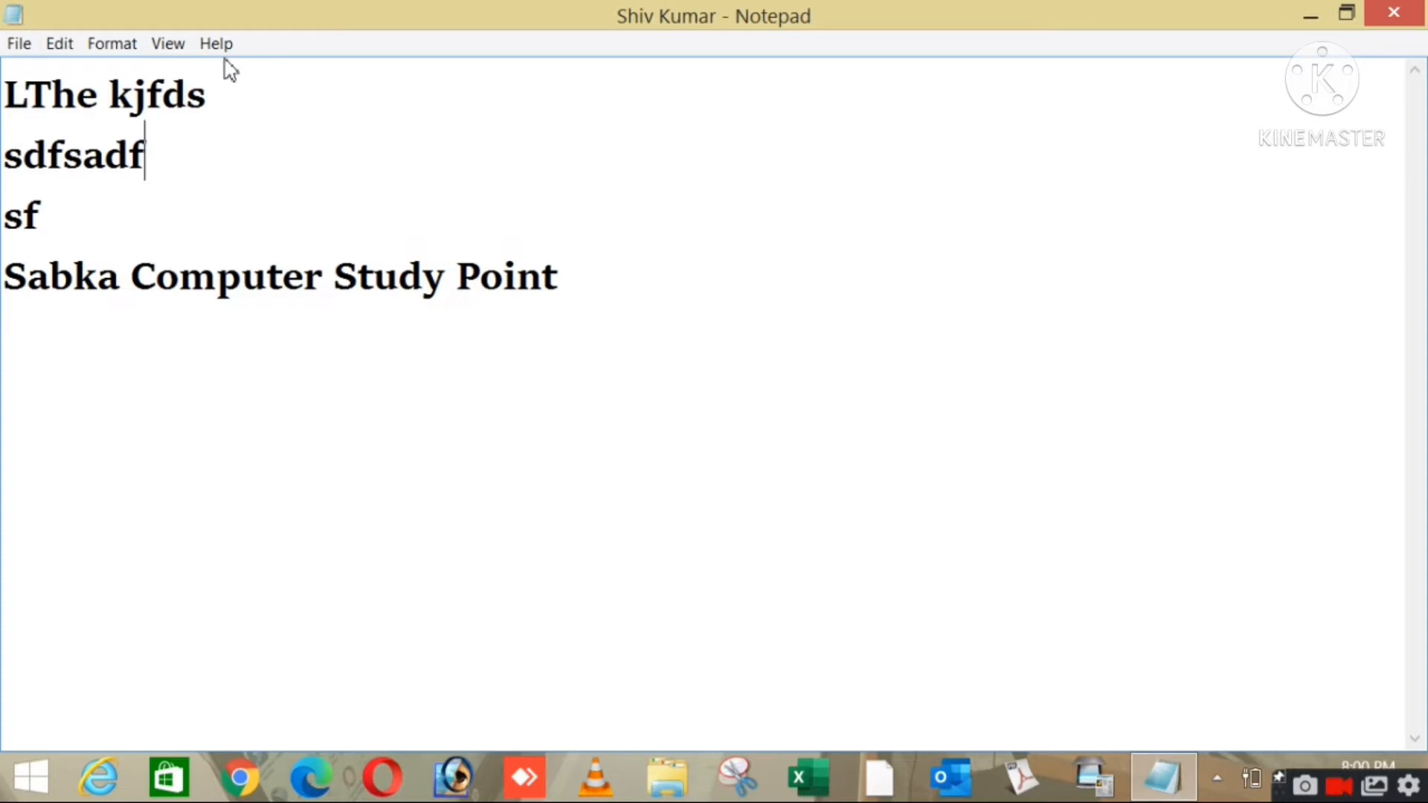
Delete all of the existing text from the document
left_click(20, 43)
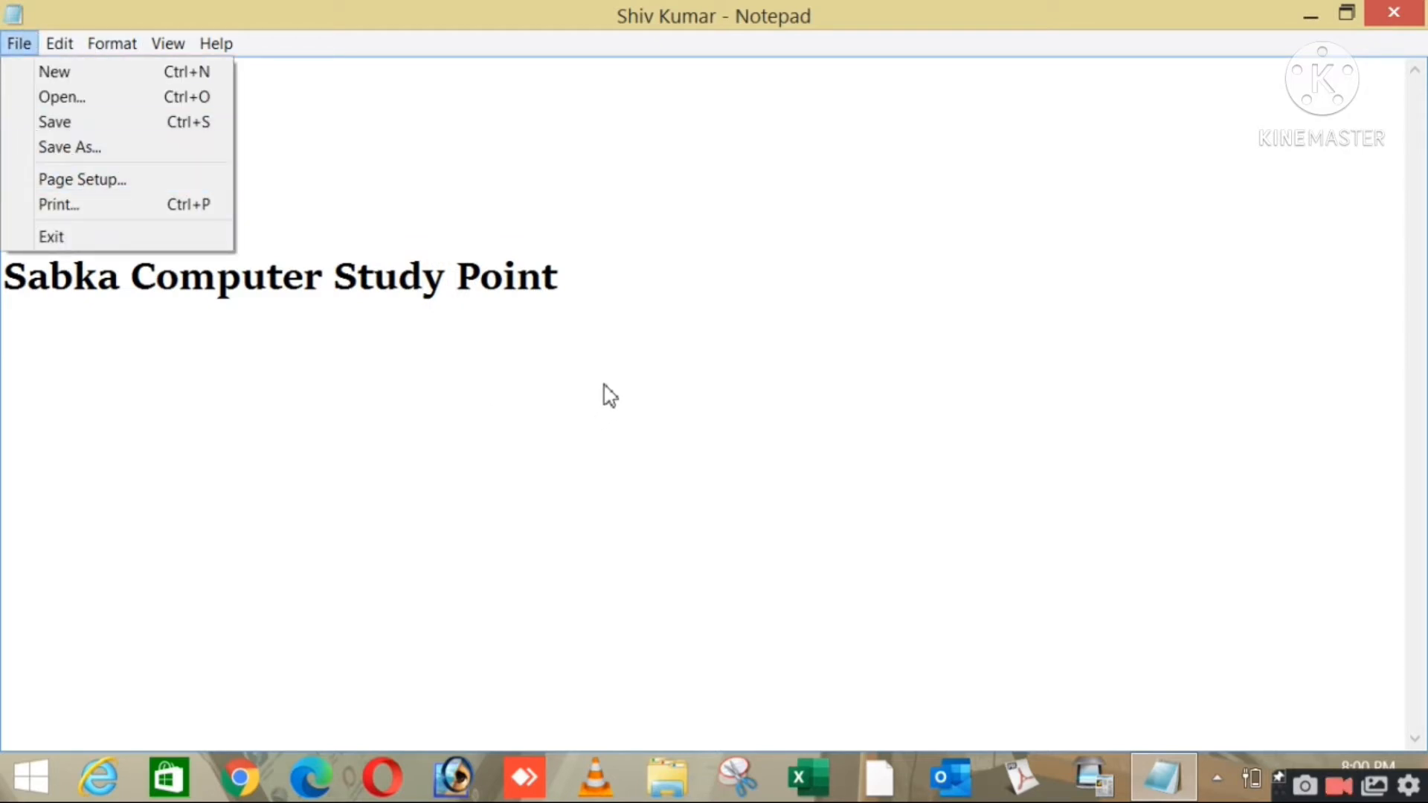
left_click(500, 305)
left_click_drag(501, 305, 6, 93)
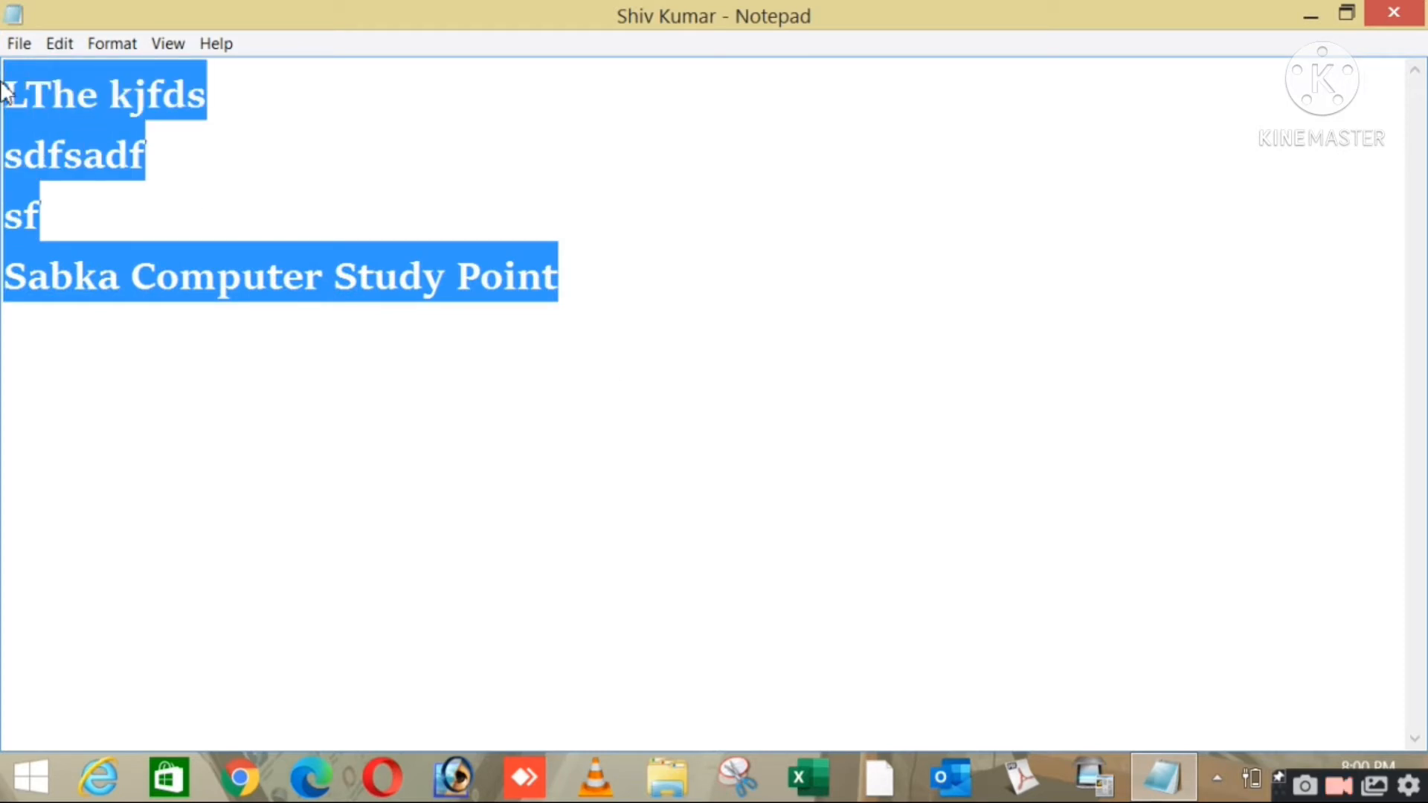
key("Delete")
left_click(20, 43)
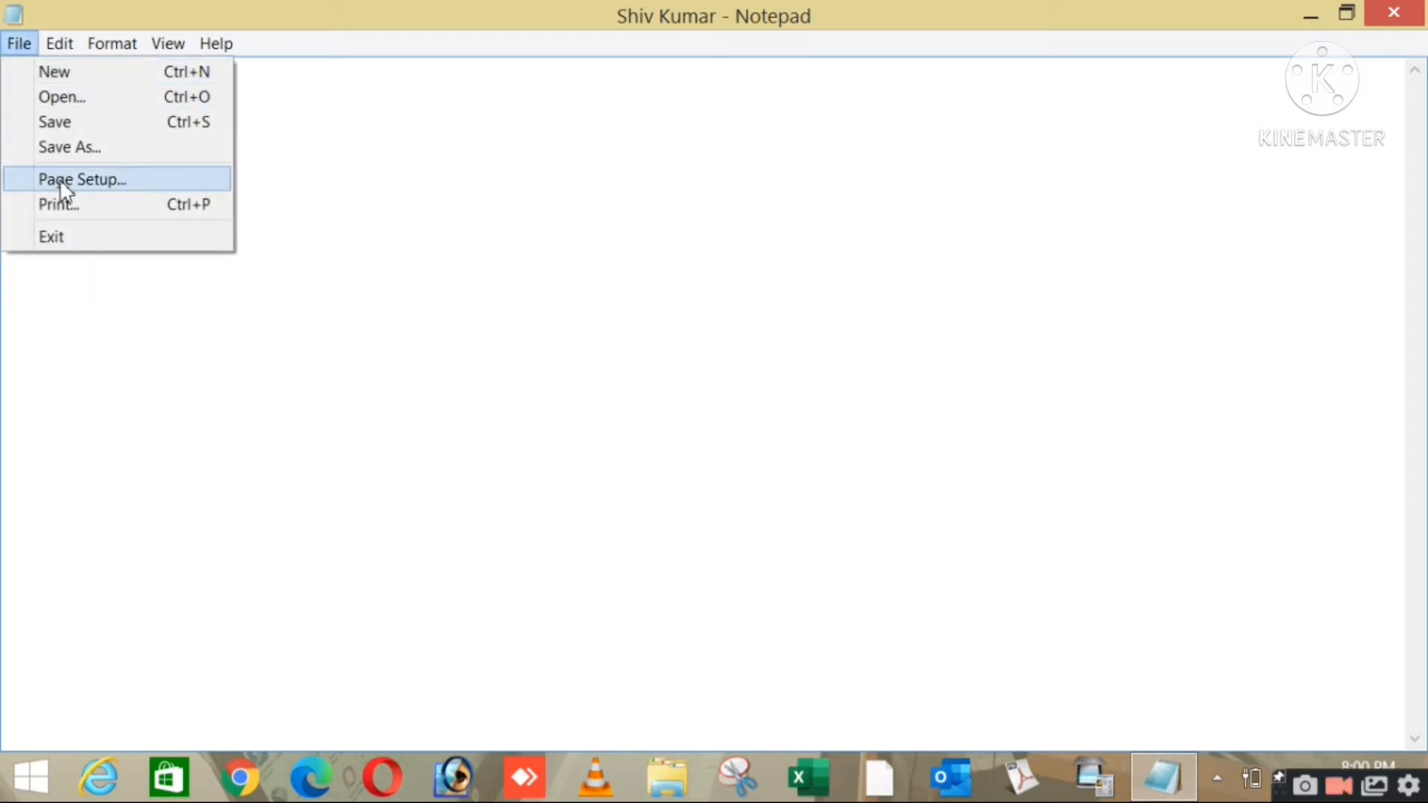
left_click(537, 264)
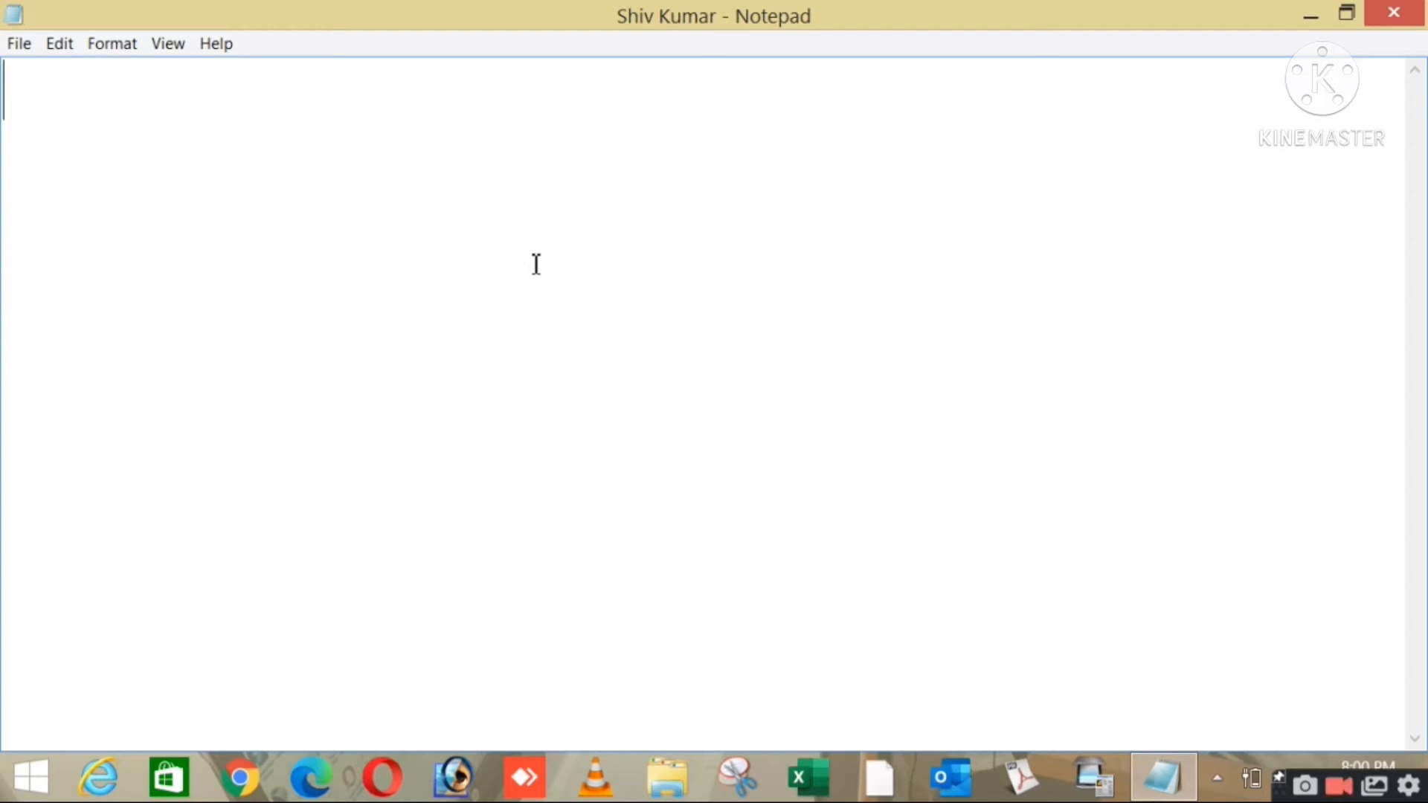
Write the sentence "The quick brown fox jumpus upon over the lazy dog." in the empty document
type("The quick ")
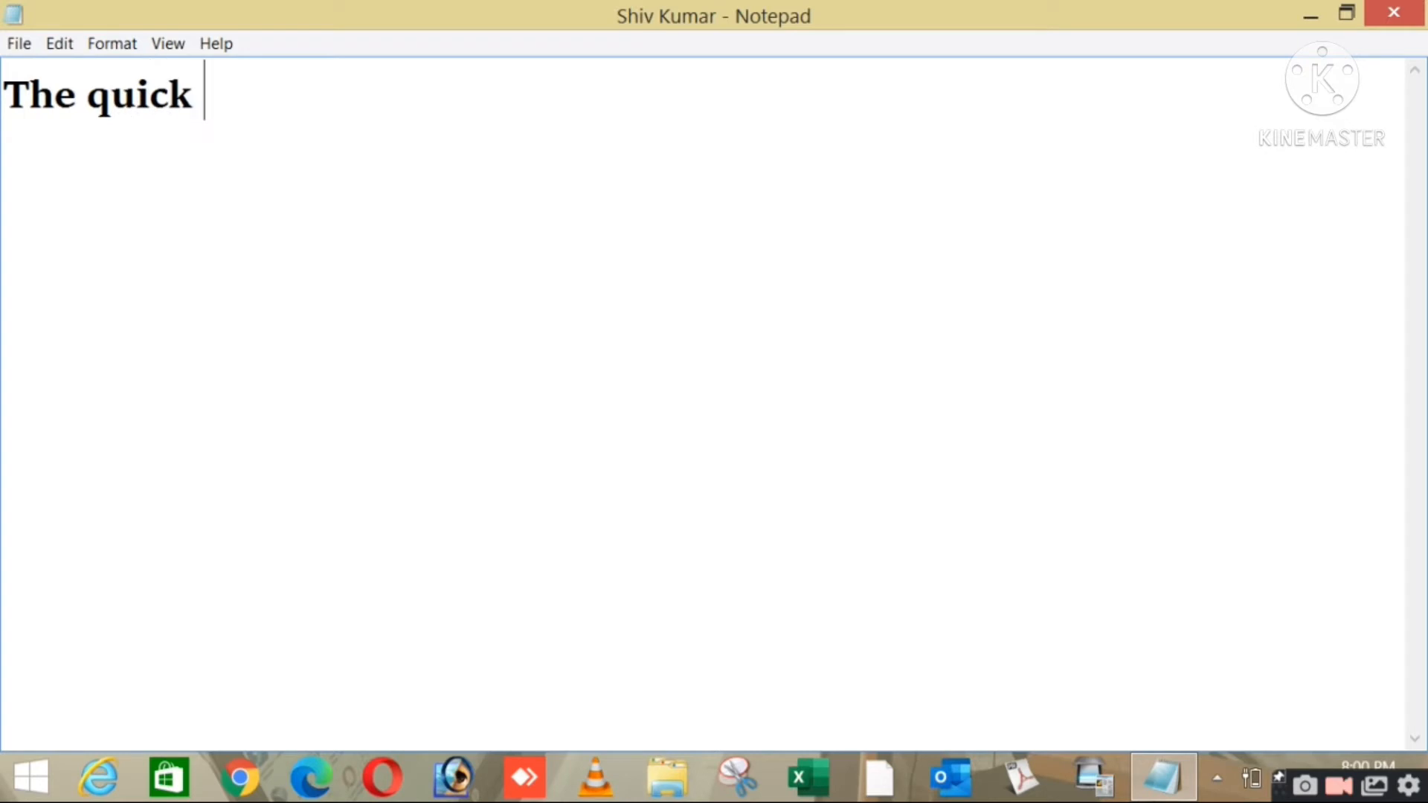
type("brown f")
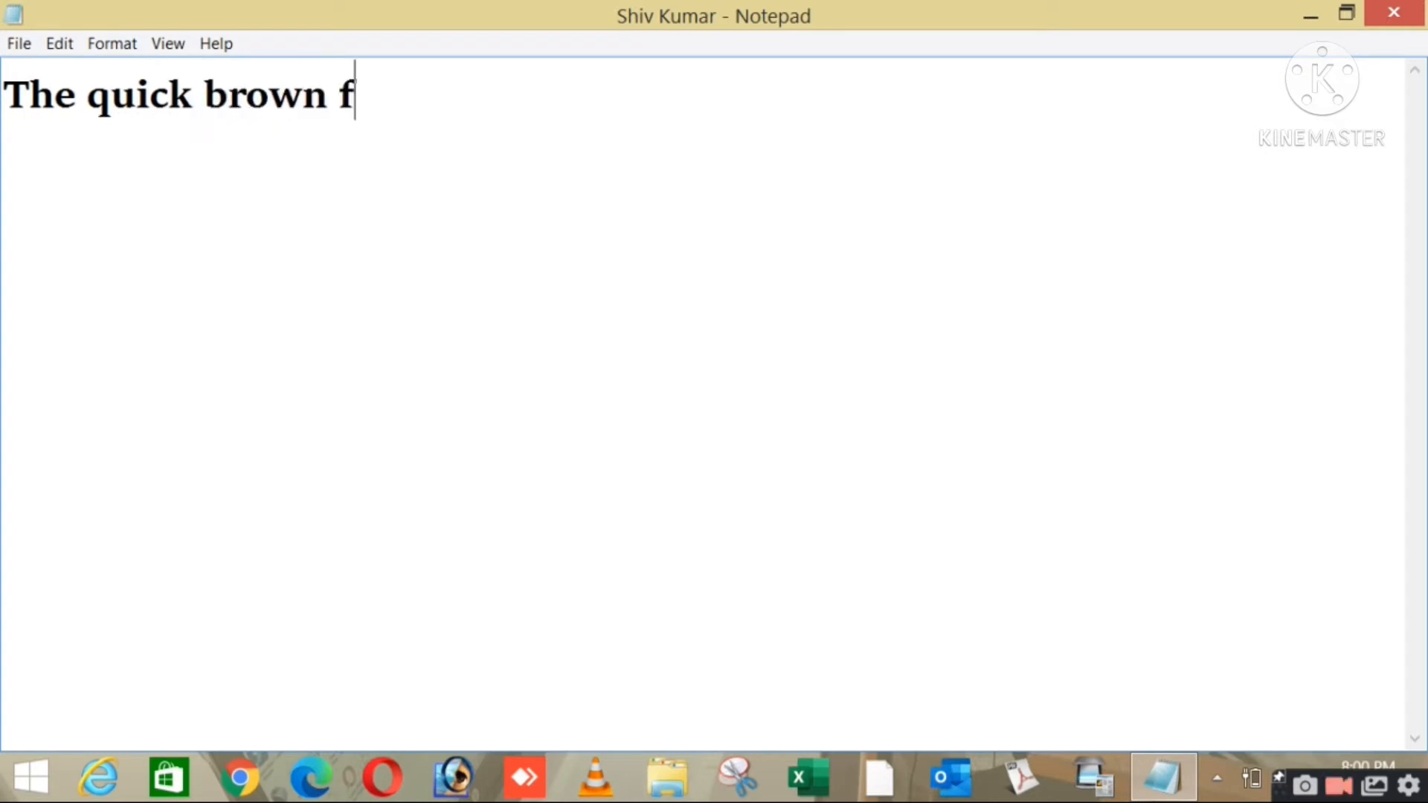
type("ox jumpus uu")
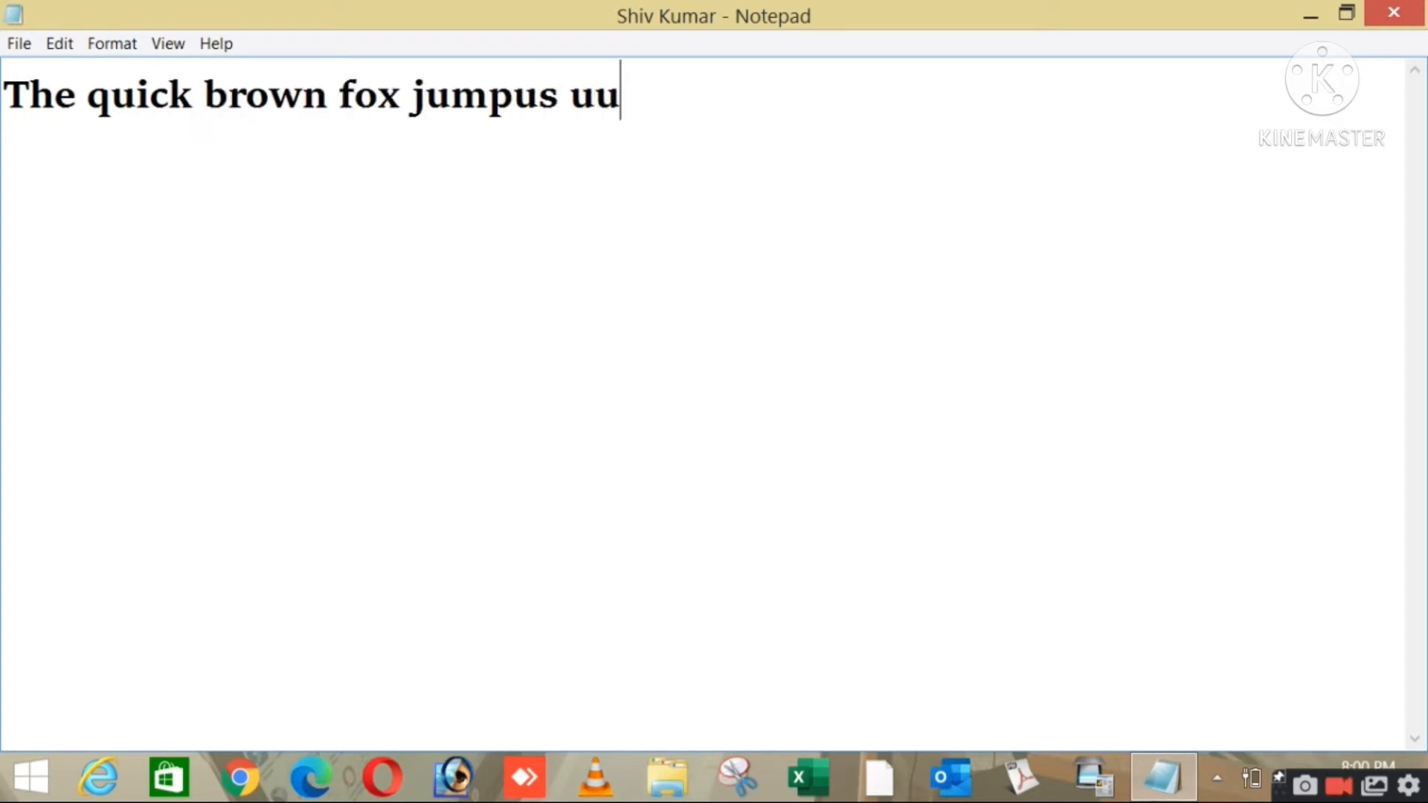
key("BackSpace")
type("pon over ht")
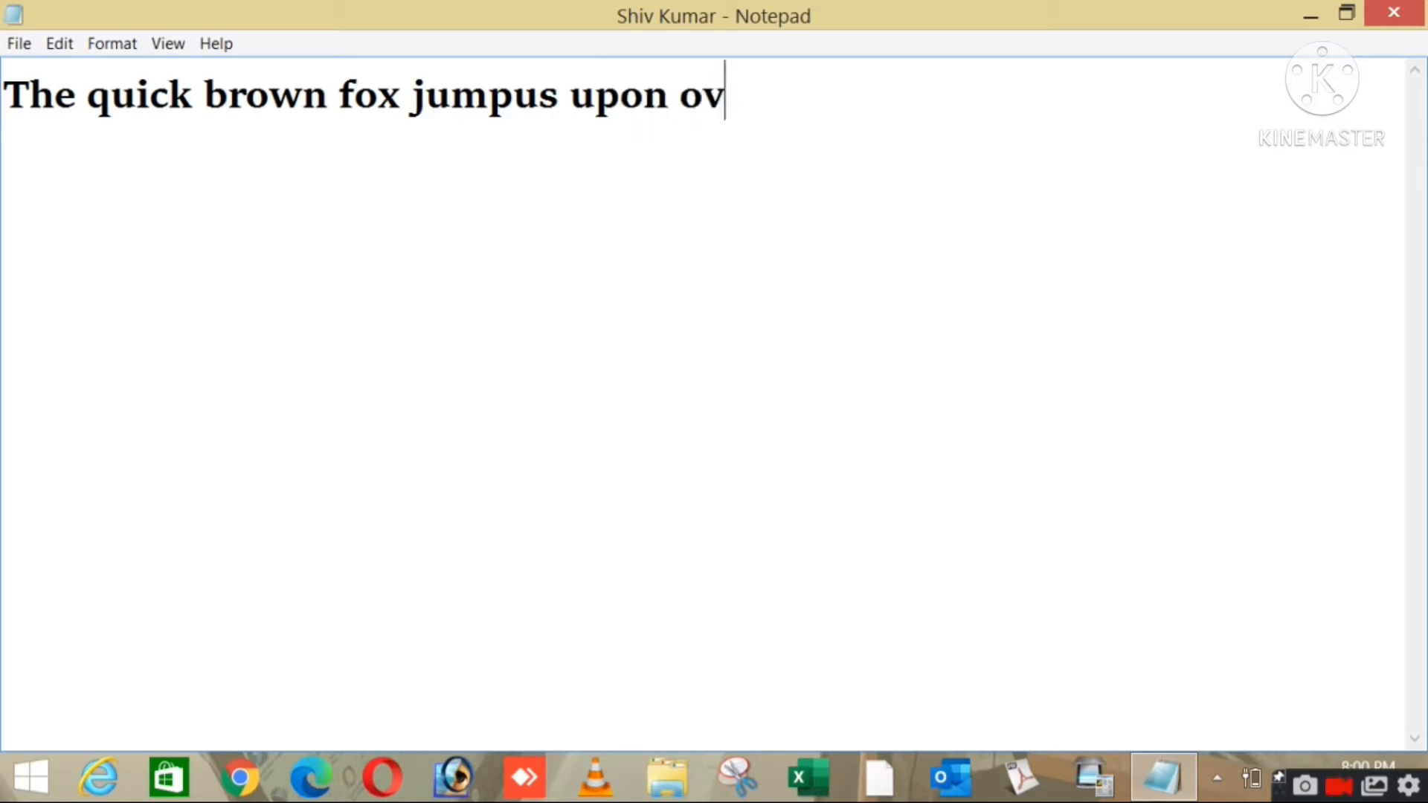
key("BackSpace")
key("BackSpace")
type("th")
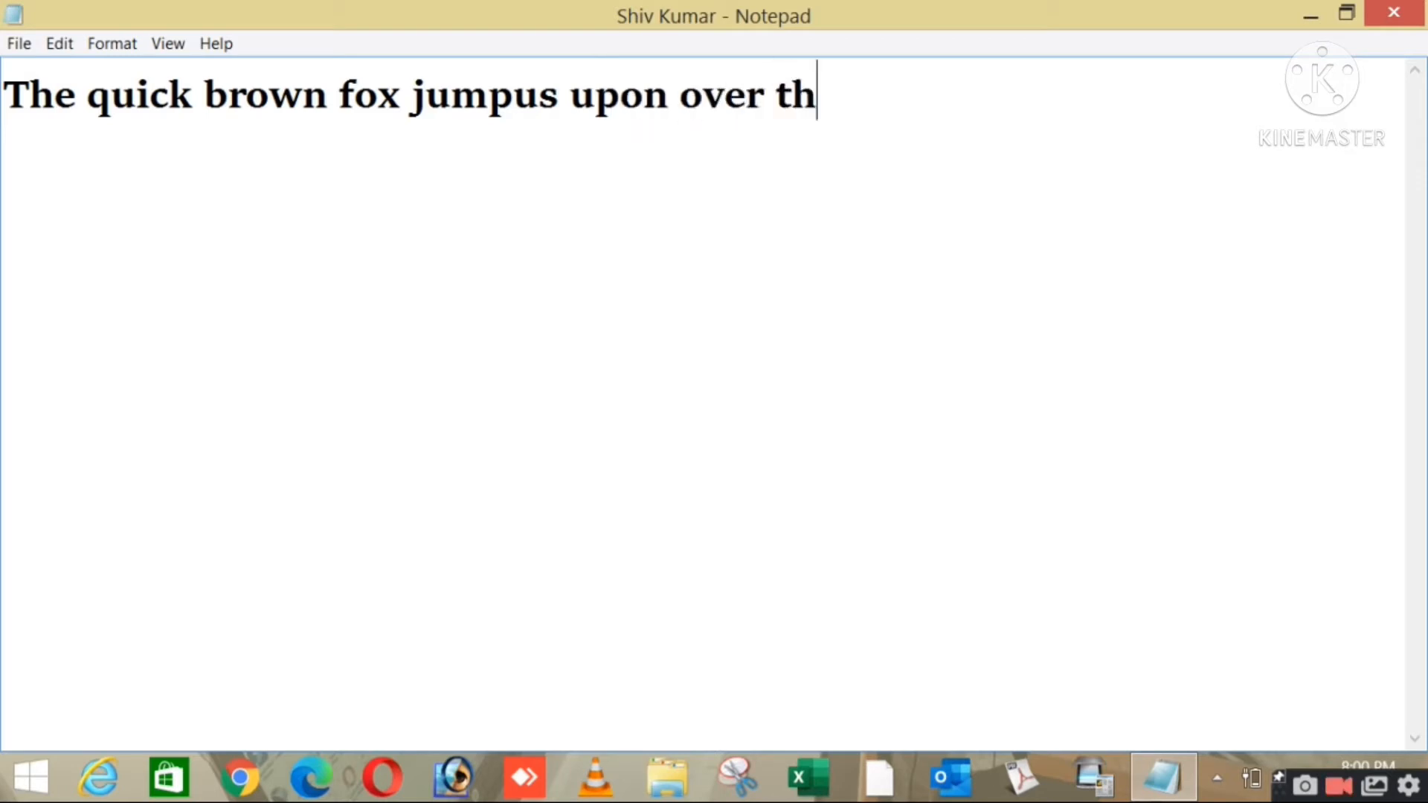
type("e lazy dog.")
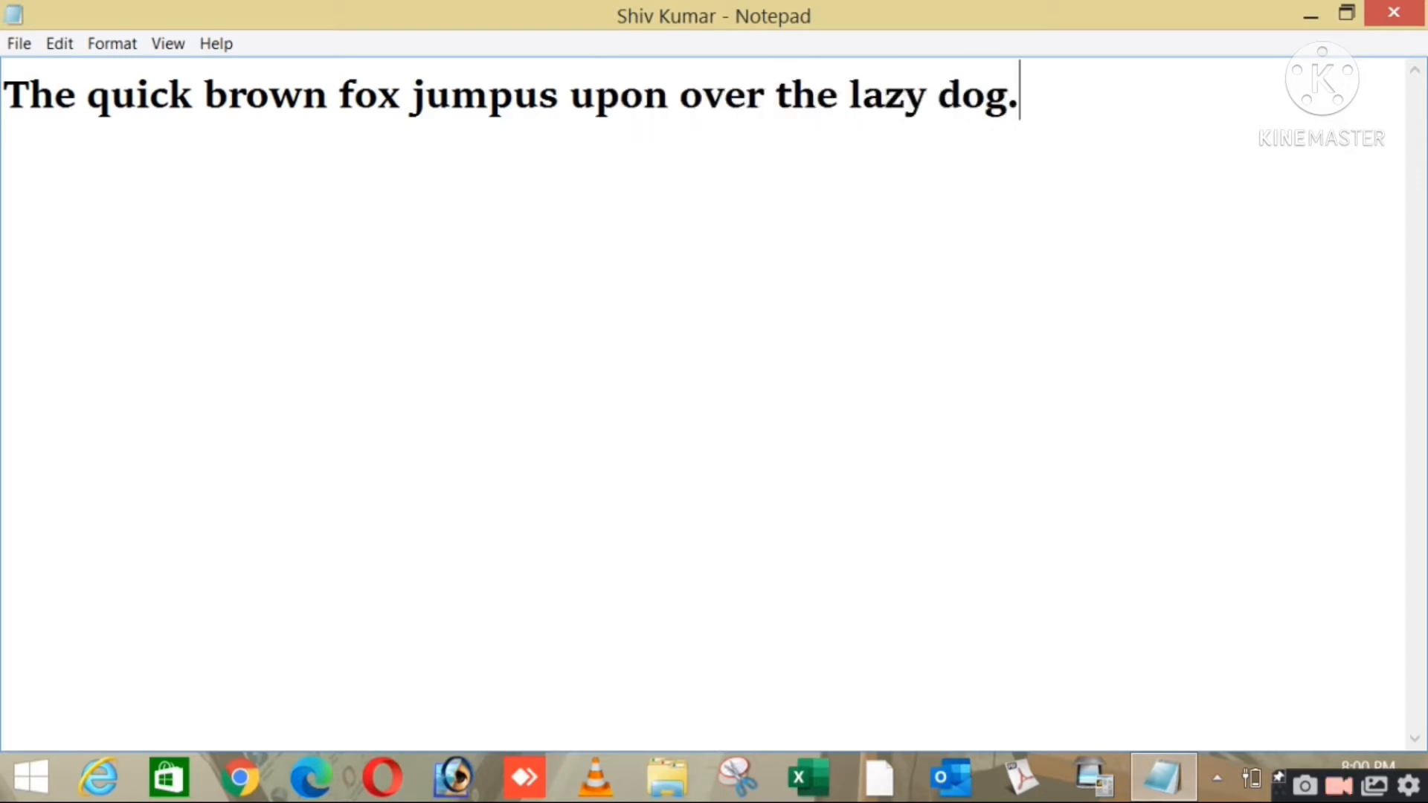
Copy the sentence and paste it repeatedly on separate lines until the document holds seven lines of it
key("ctrl+a")
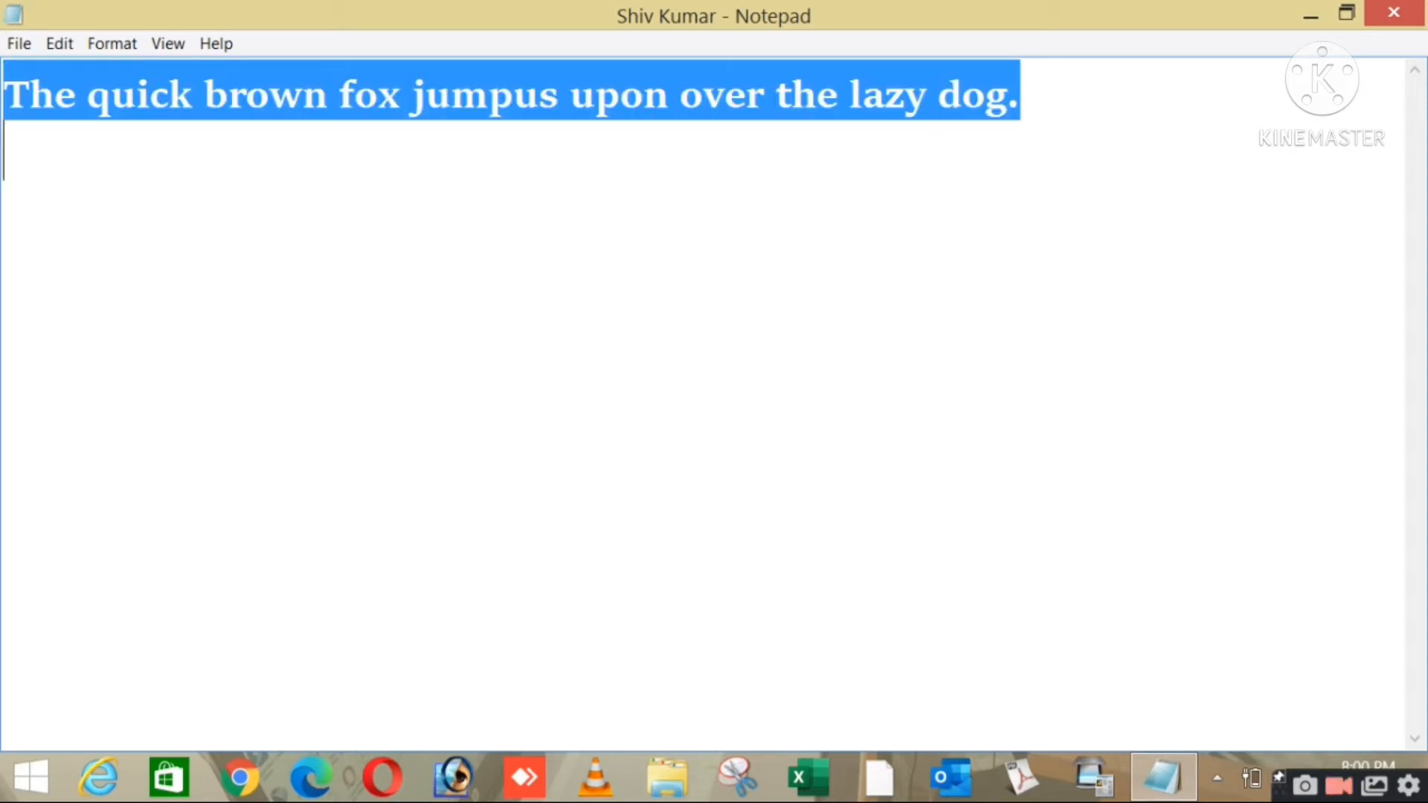
key("Right")
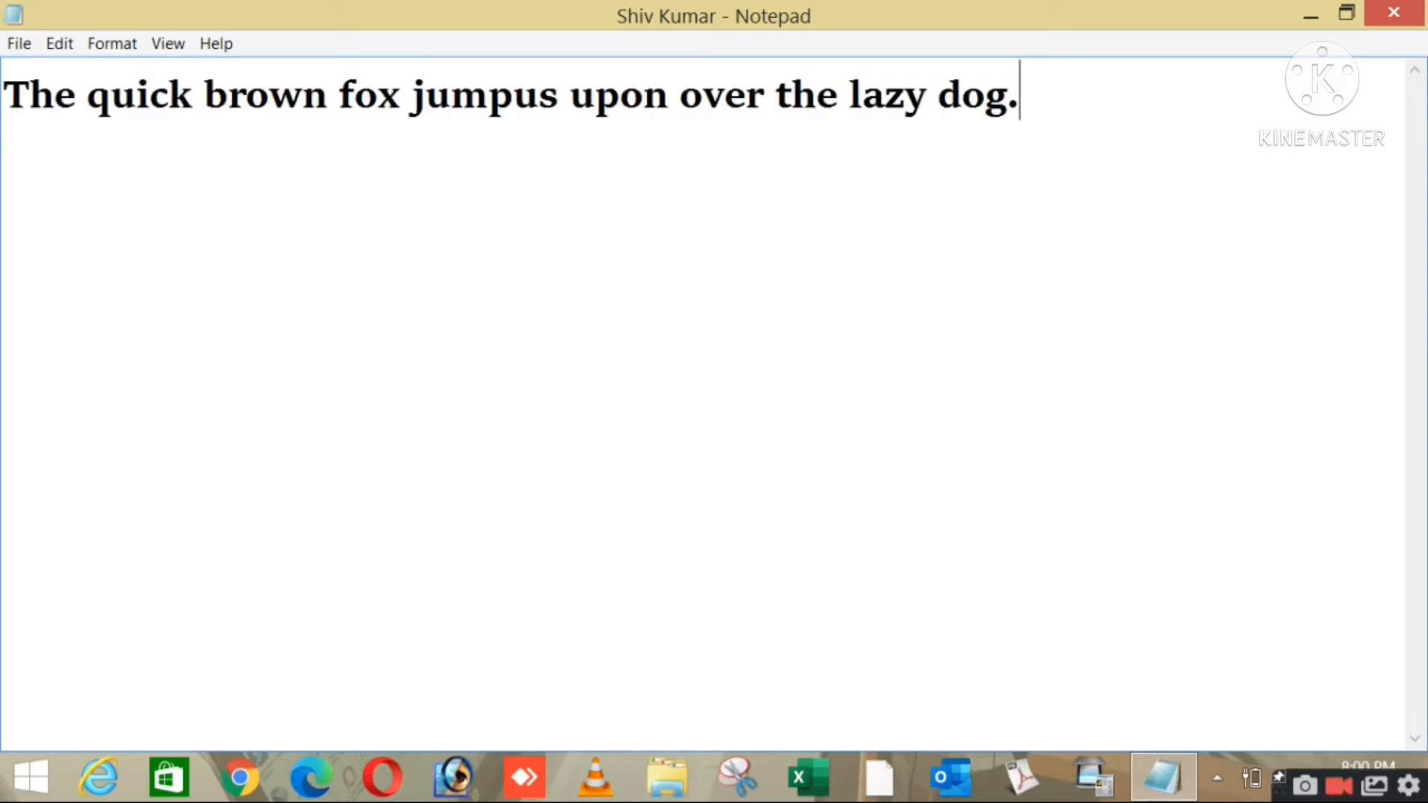
key("ctrl+v")
key("ctrl+v")
key("ctrl+v")
key("ctrl+v")
key("ctrl+v")
key("ctrl+v")
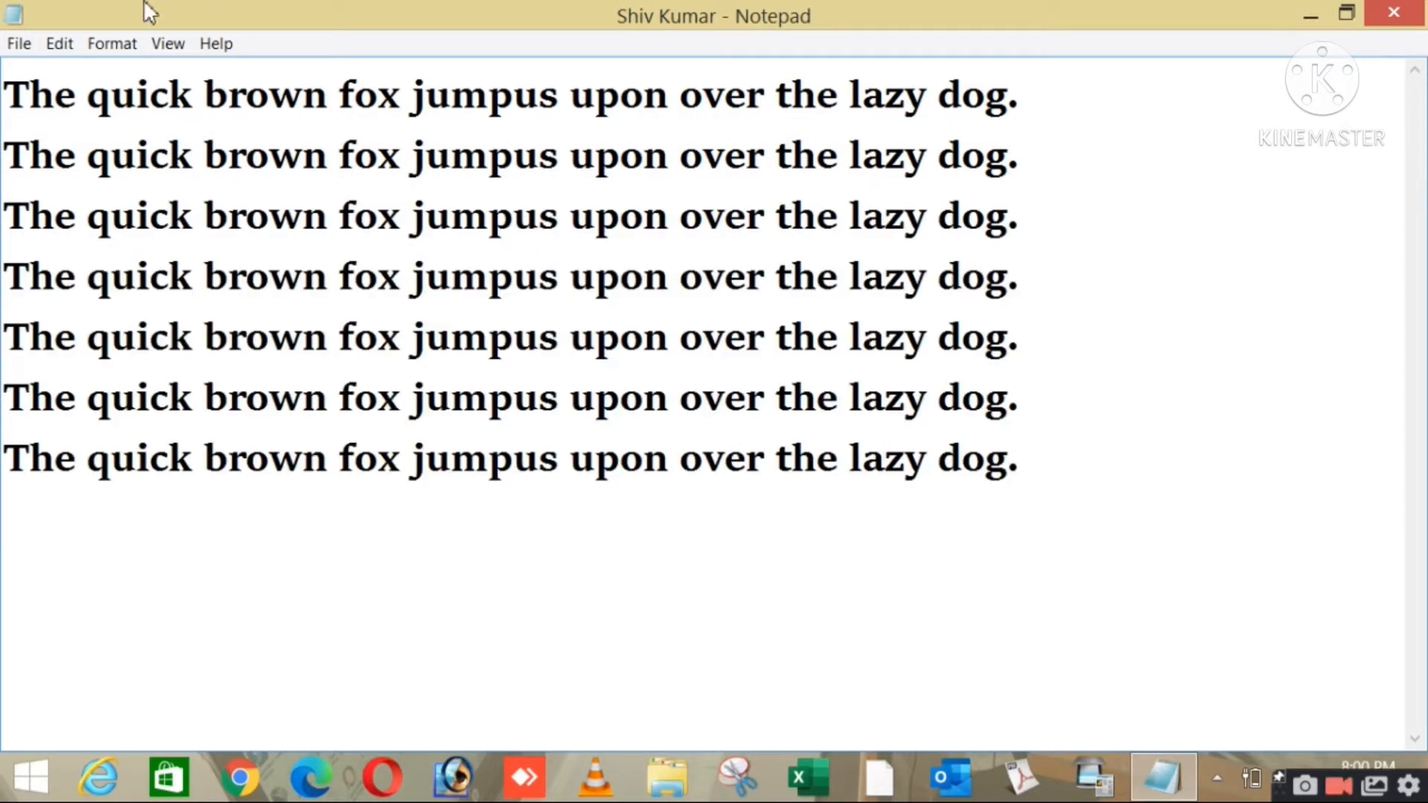
Open the Page Setup dialog for the document and place it over the text
left_click(18, 44)
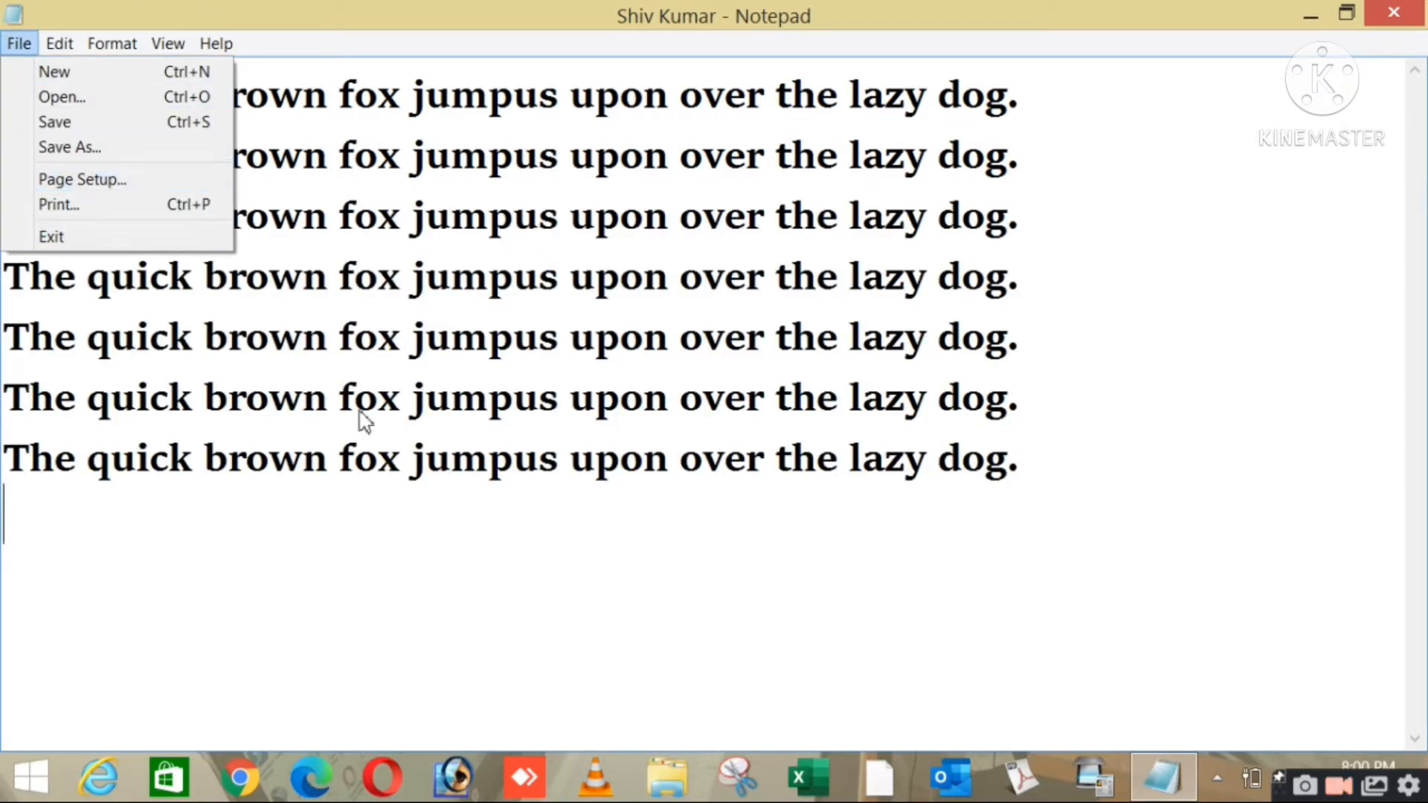
left_click(374, 370)
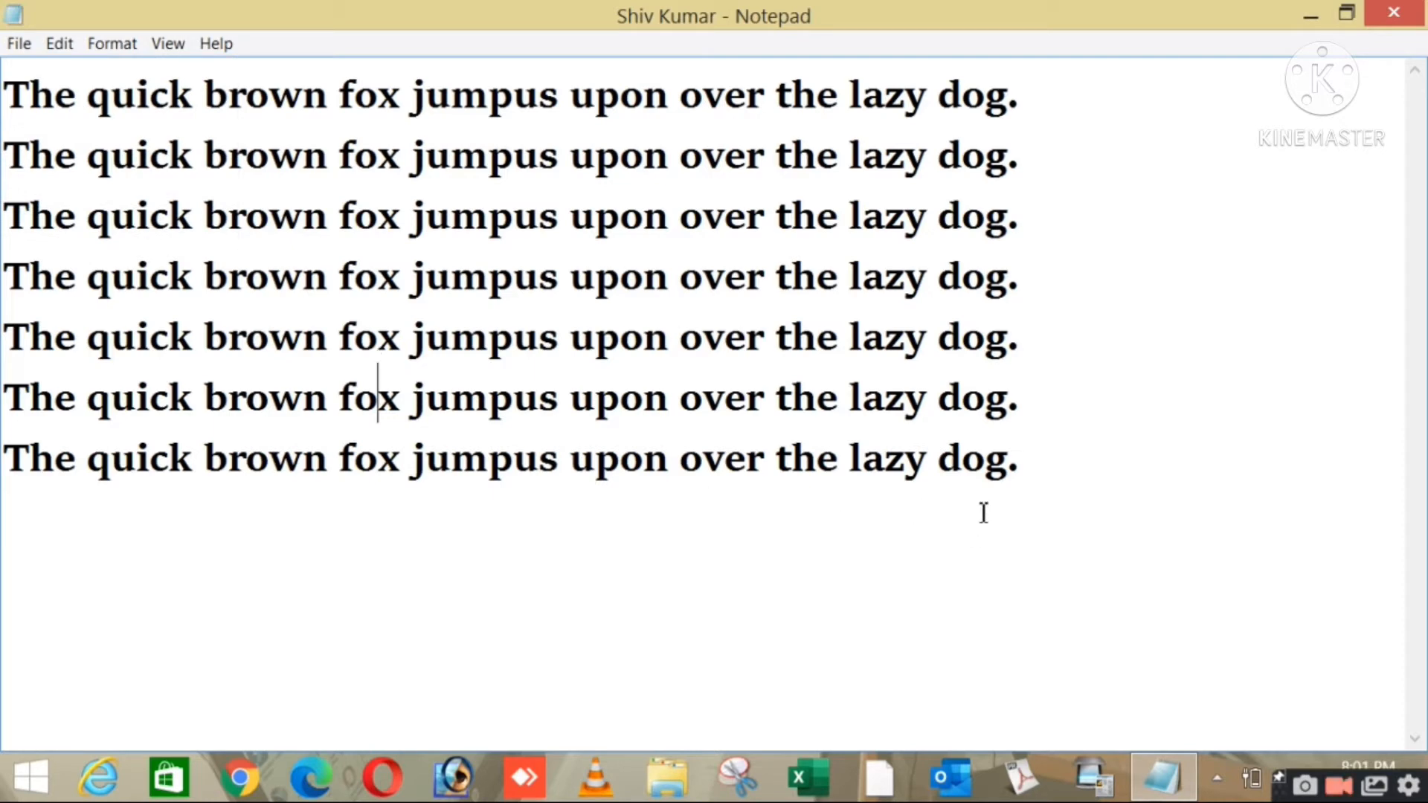
left_click_drag(982, 510, 6, 51)
left_click(370, 599)
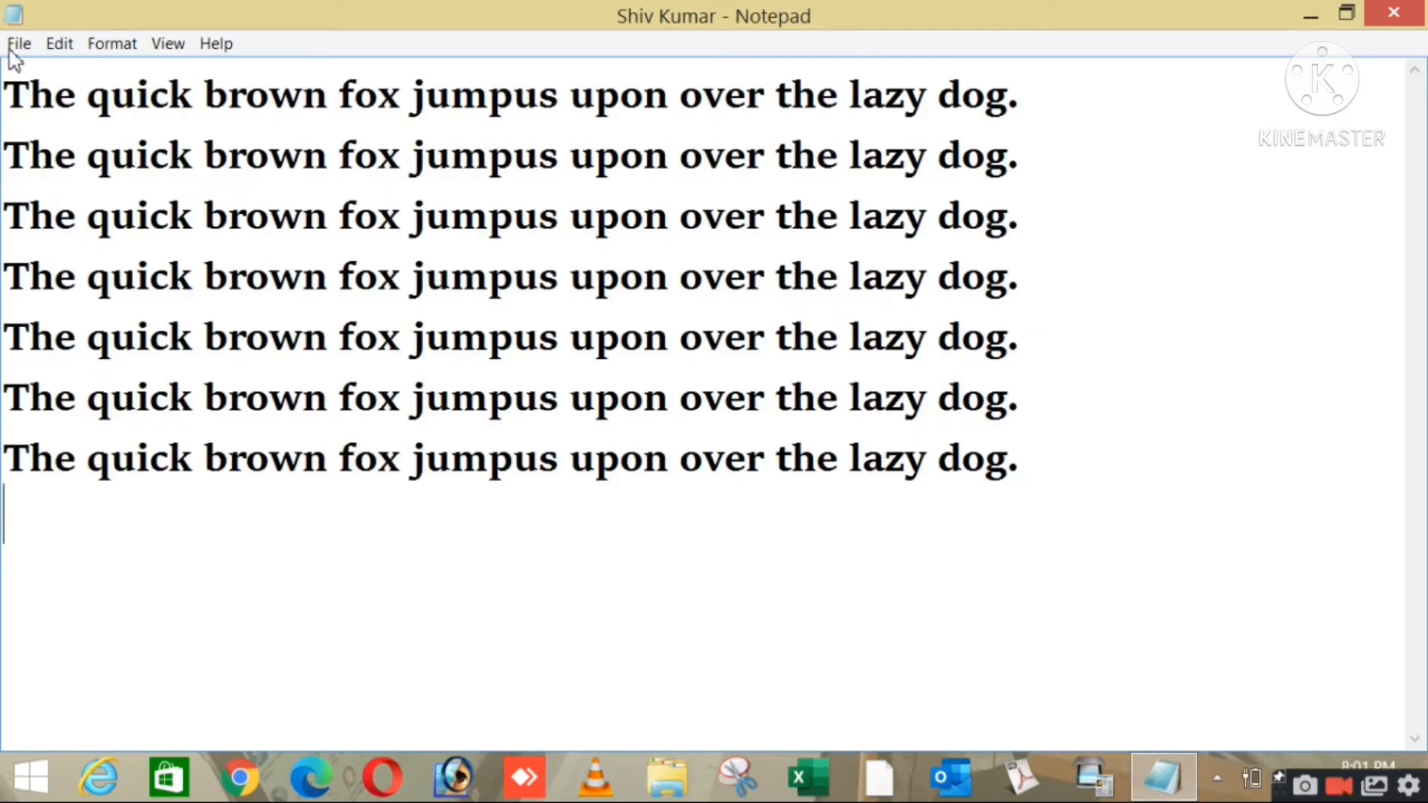
left_click(16, 44)
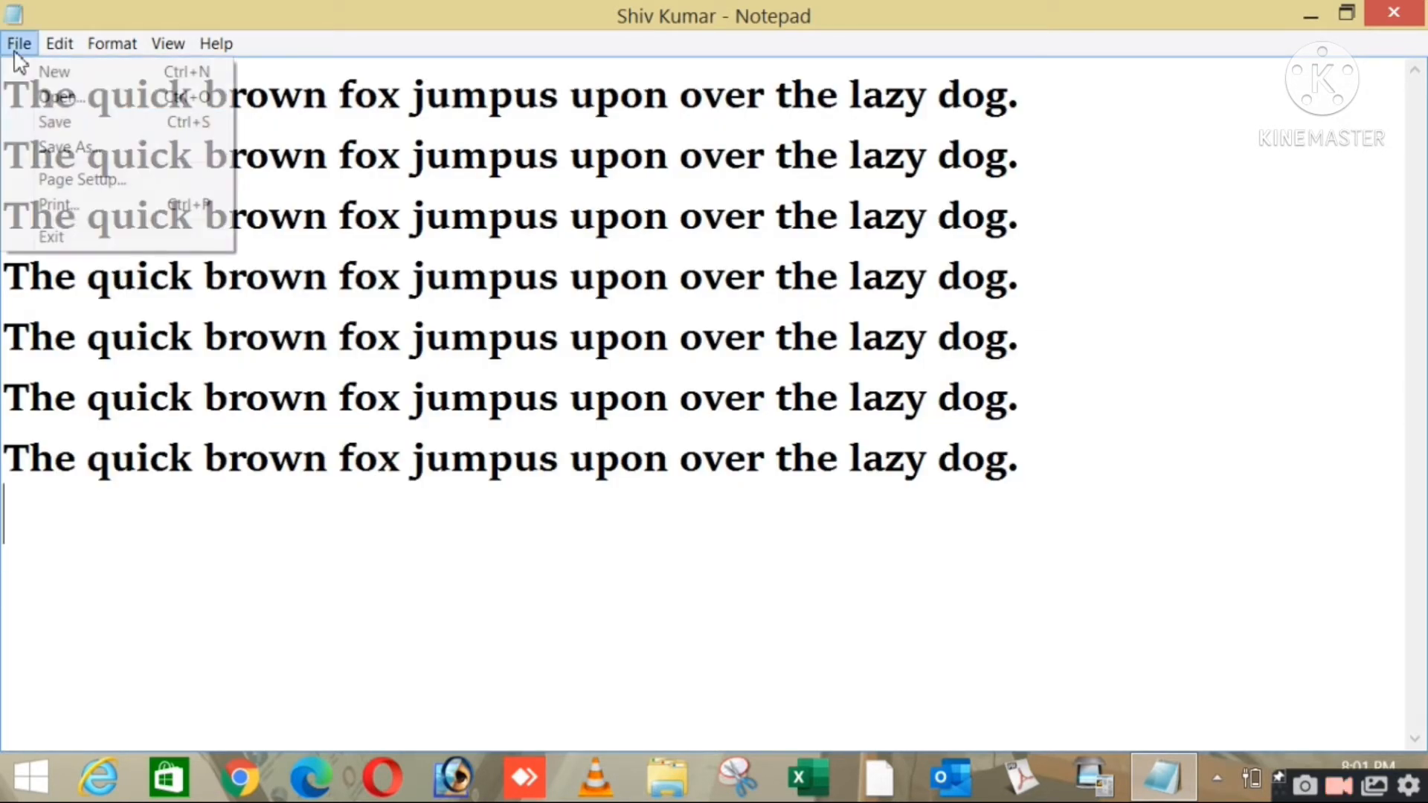
left_click(89, 192)
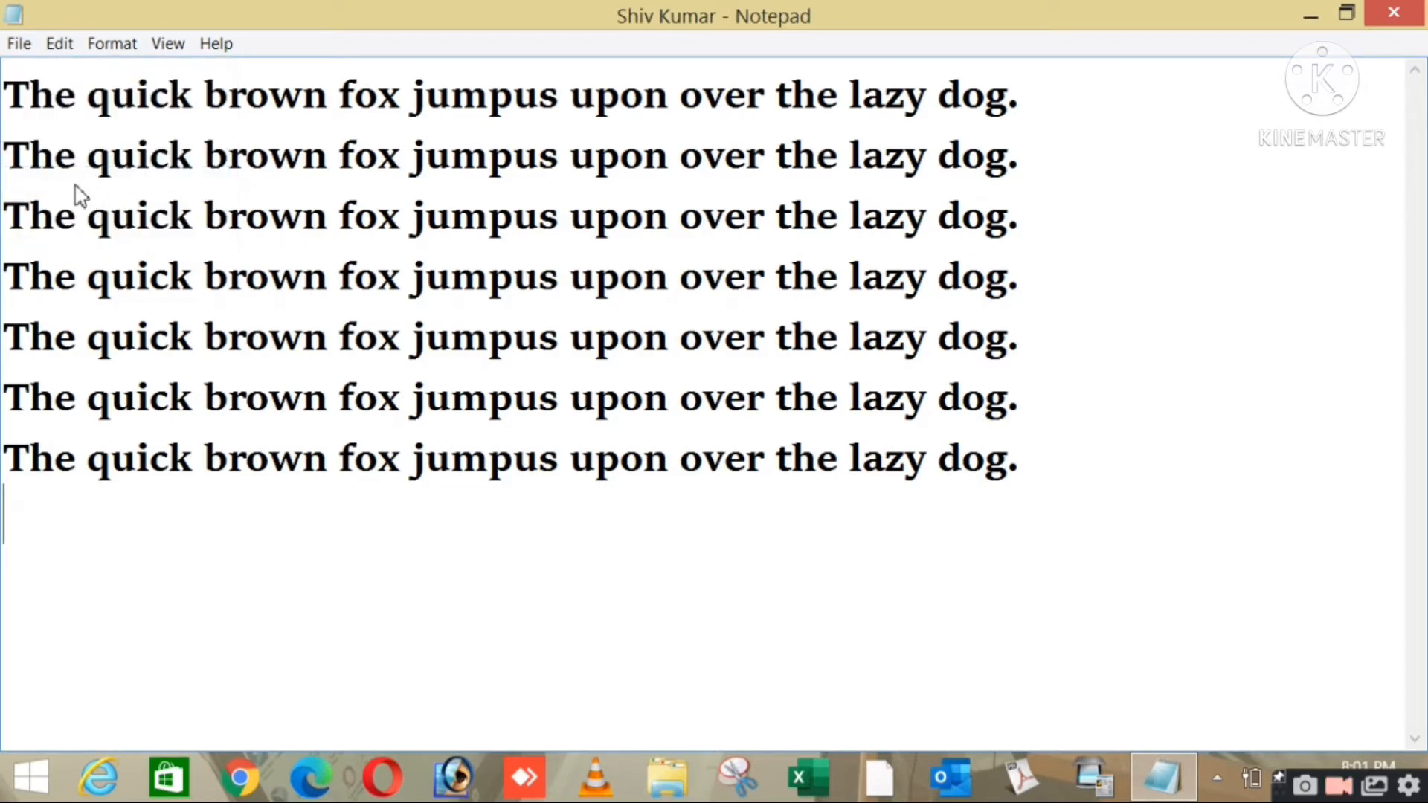
left_click_drag(563, 82, 679, 98)
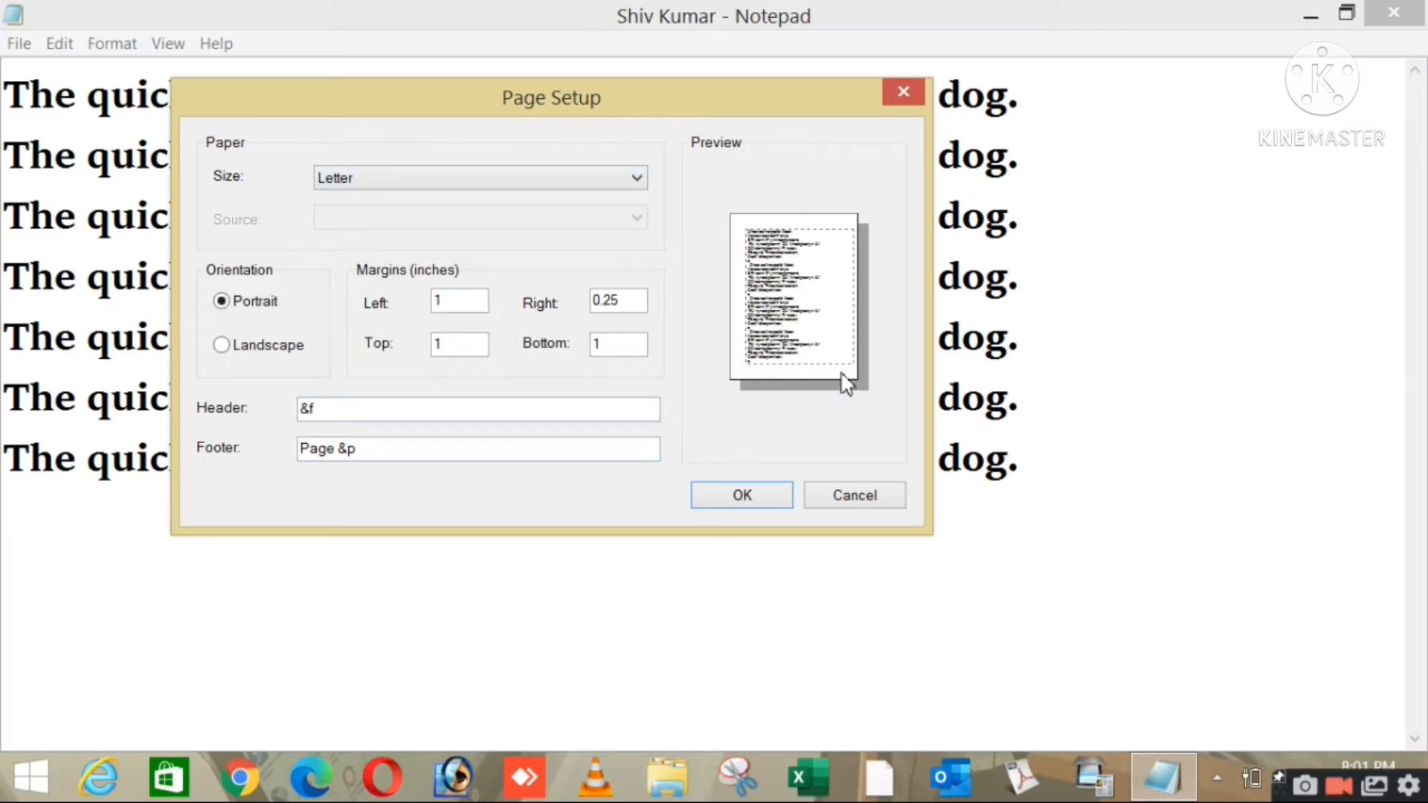
Try the A4, Letter and Tabloid paper sizes in turn to compare their page previews
left_click(376, 185)
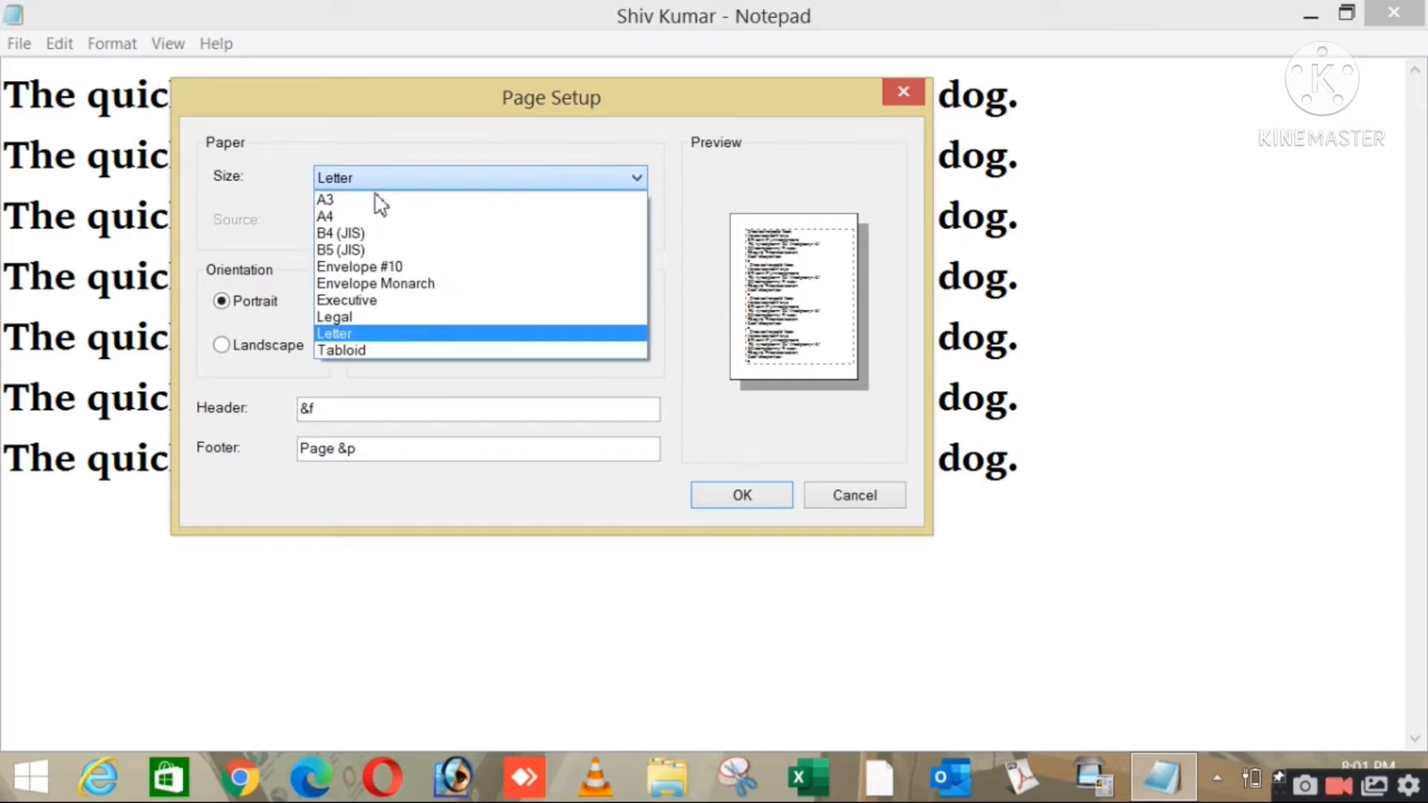
left_click(392, 220)
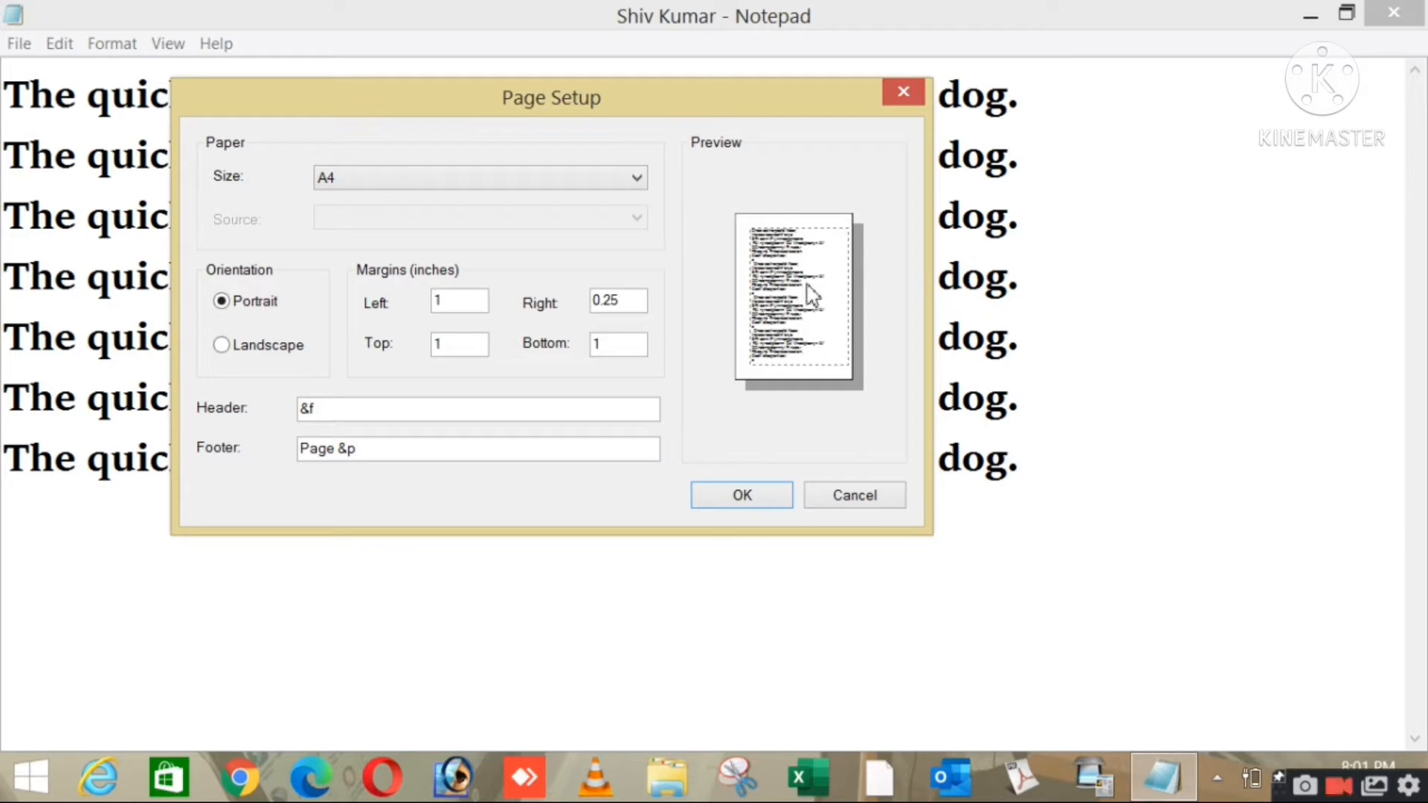
left_click(379, 178)
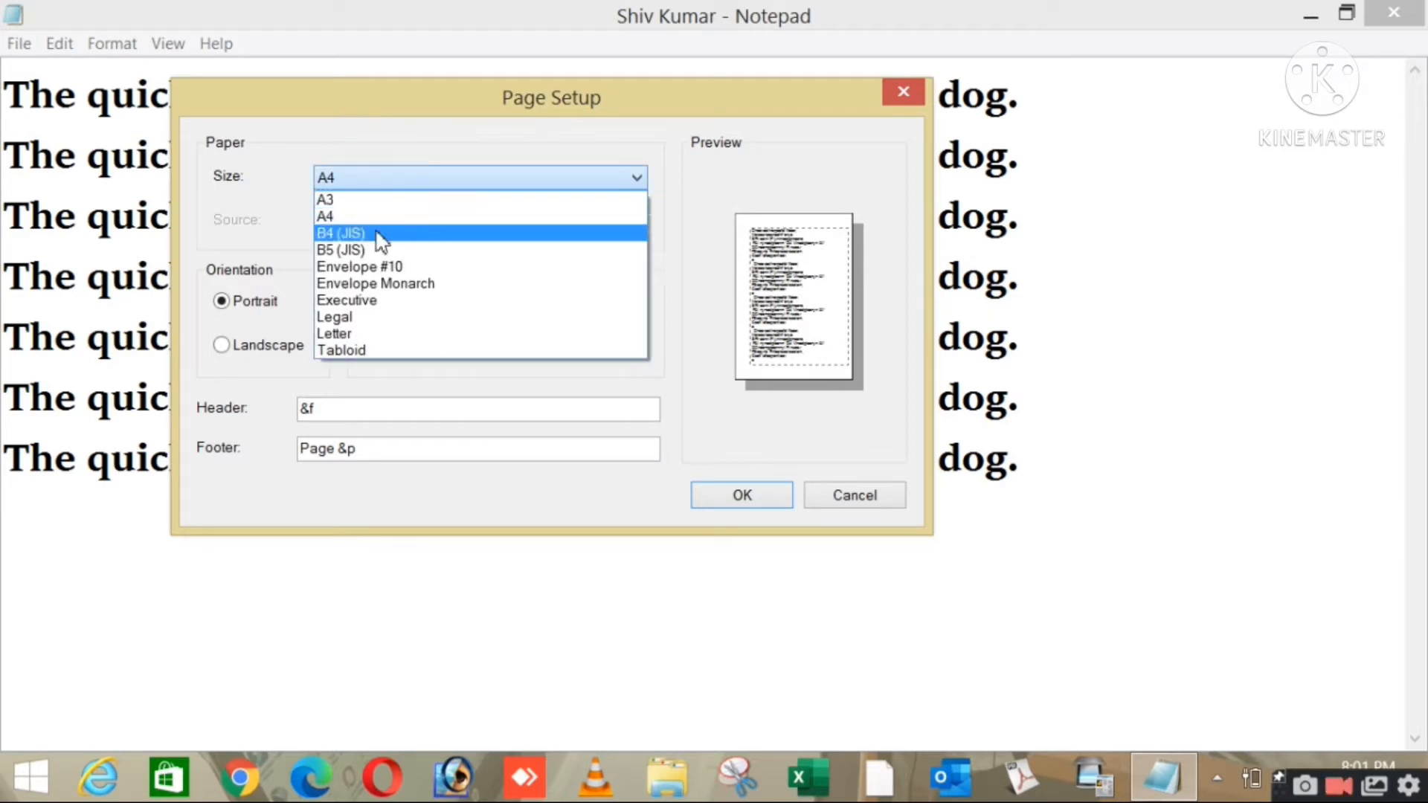
left_click(327, 333)
left_click(327, 182)
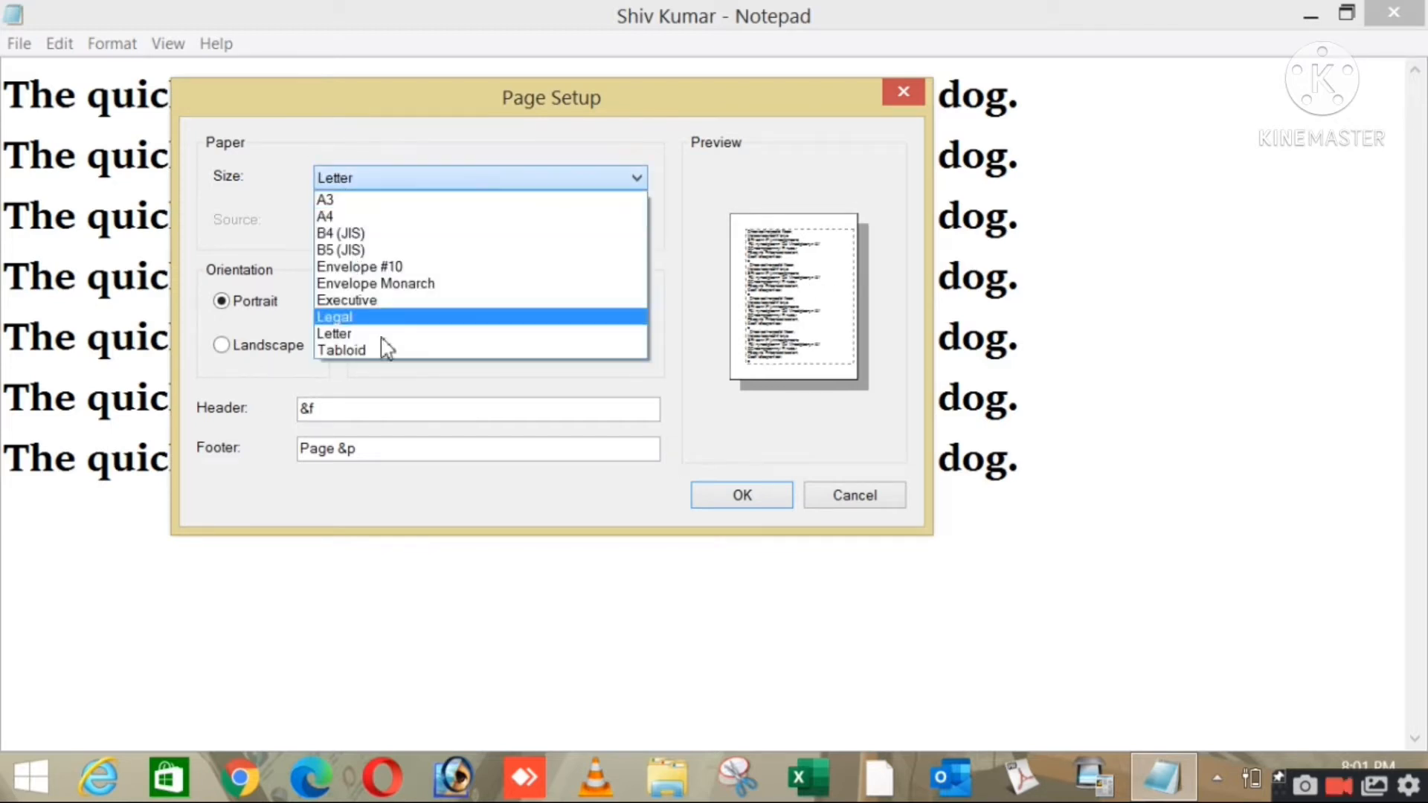
left_click(388, 351)
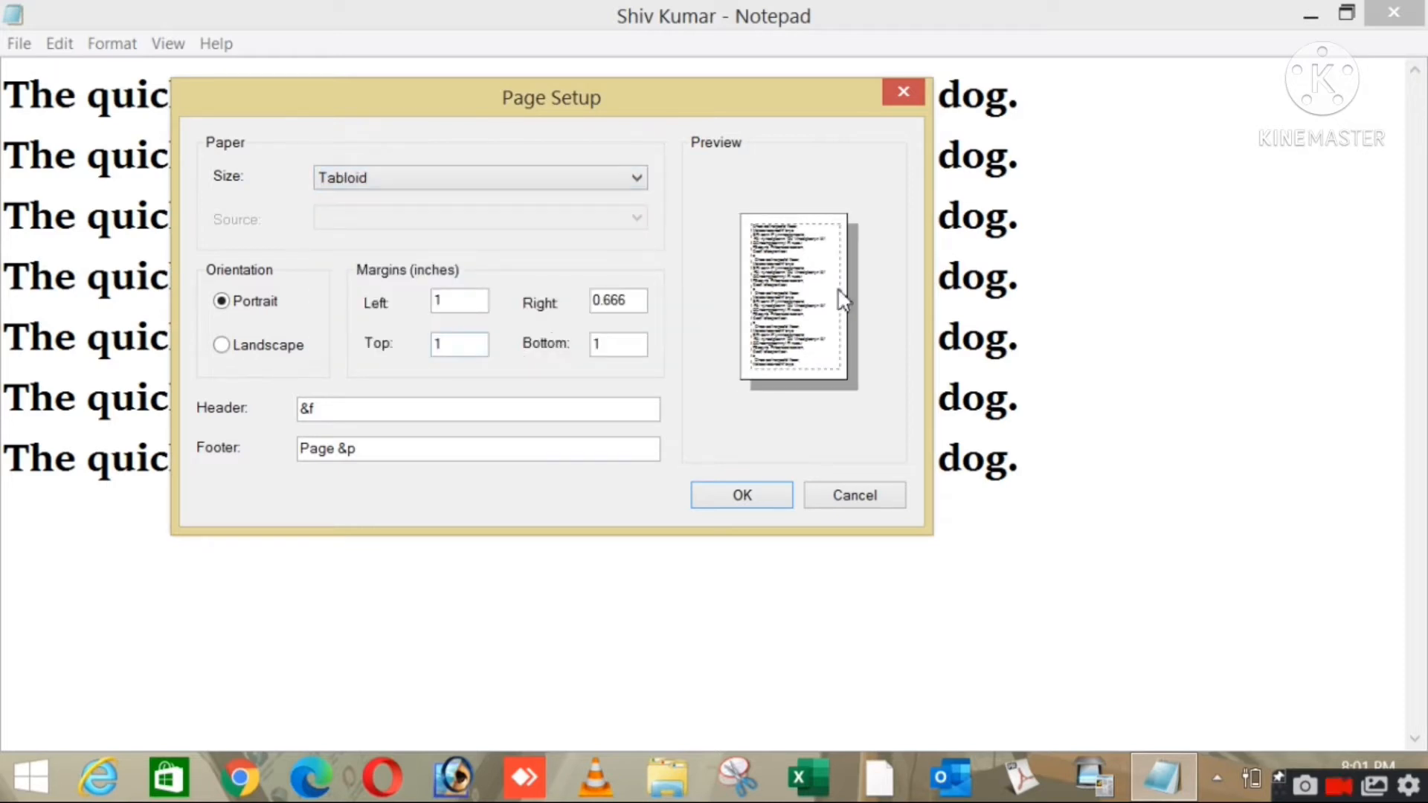
Set the paper size to A4 and shift the Page Setup dialog slightly
left_click(388, 186)
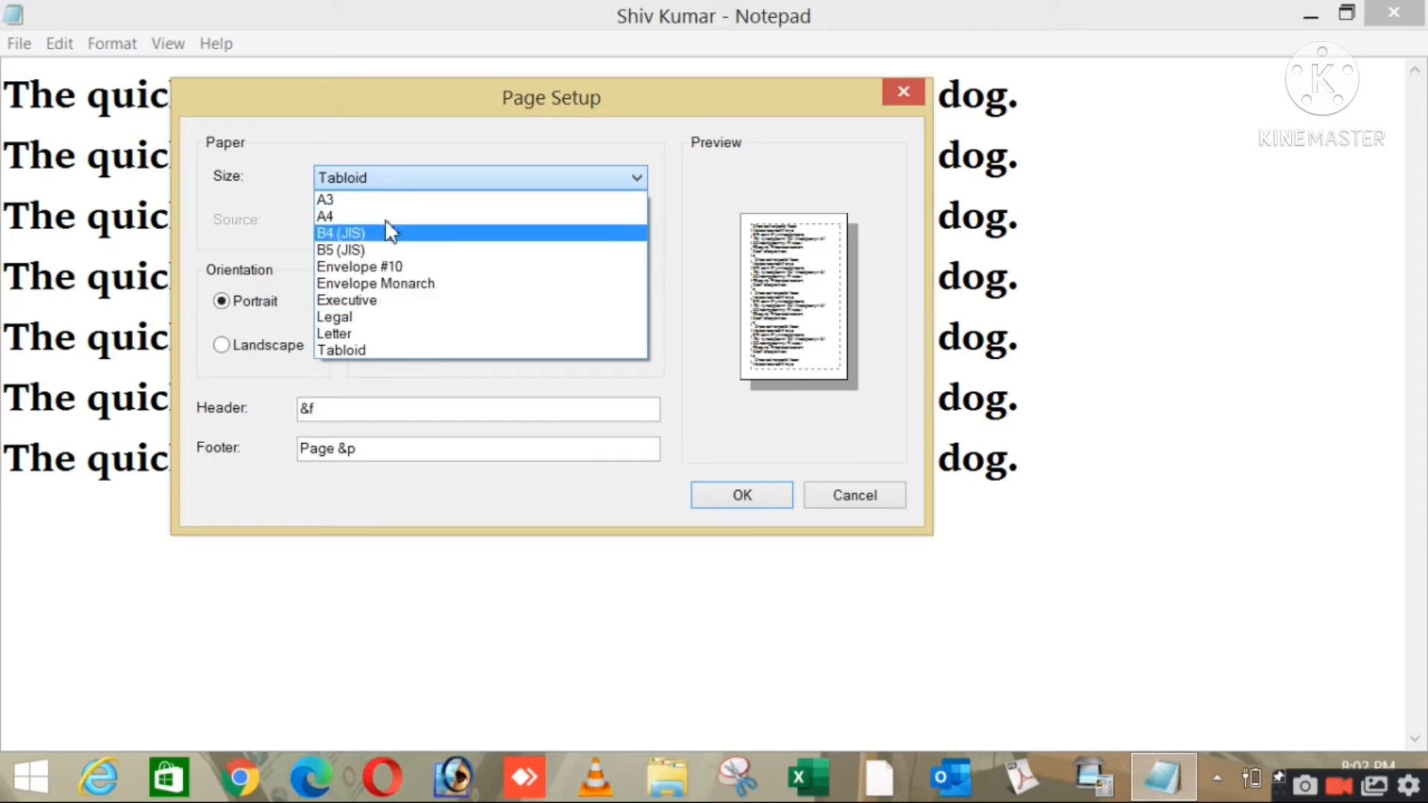
left_click(336, 216)
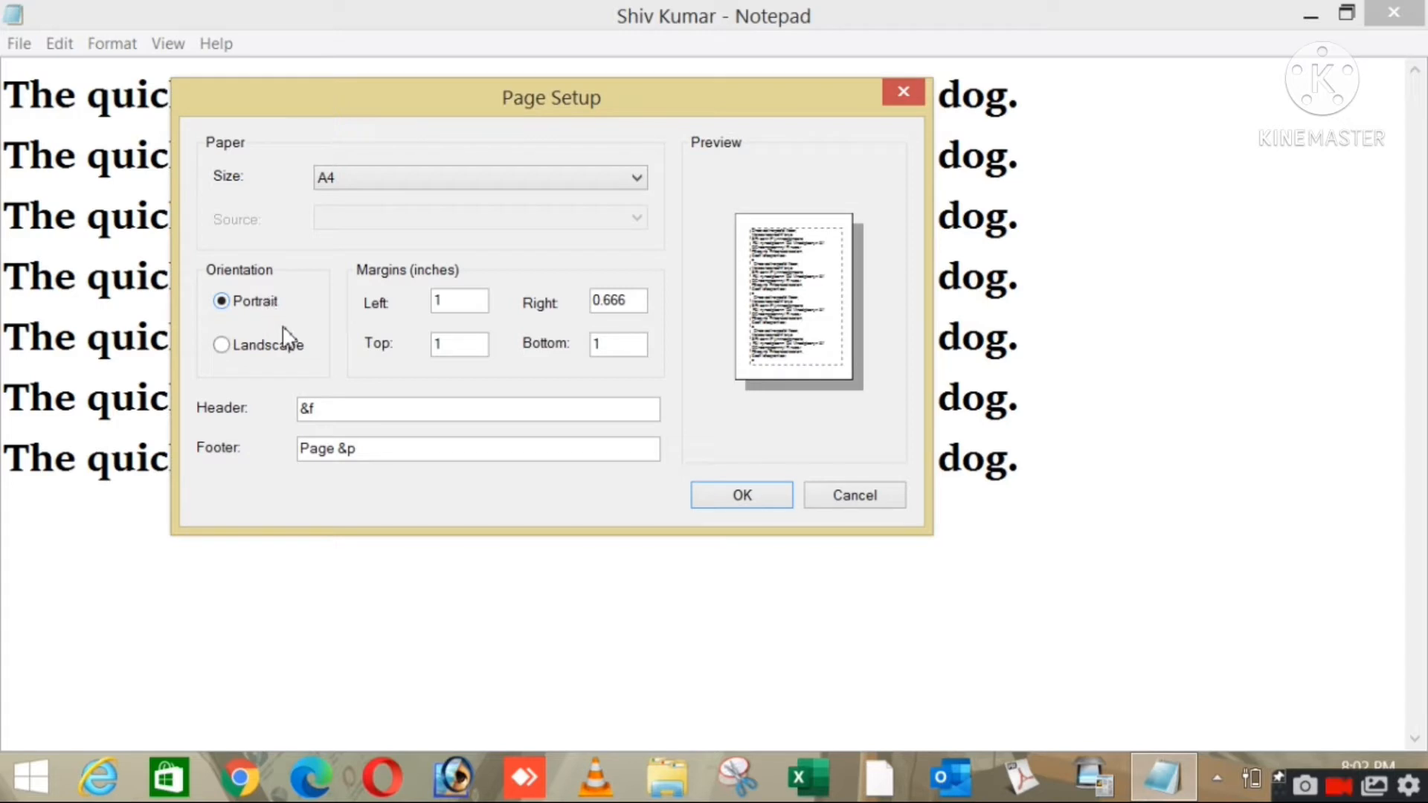
left_click(491, 186)
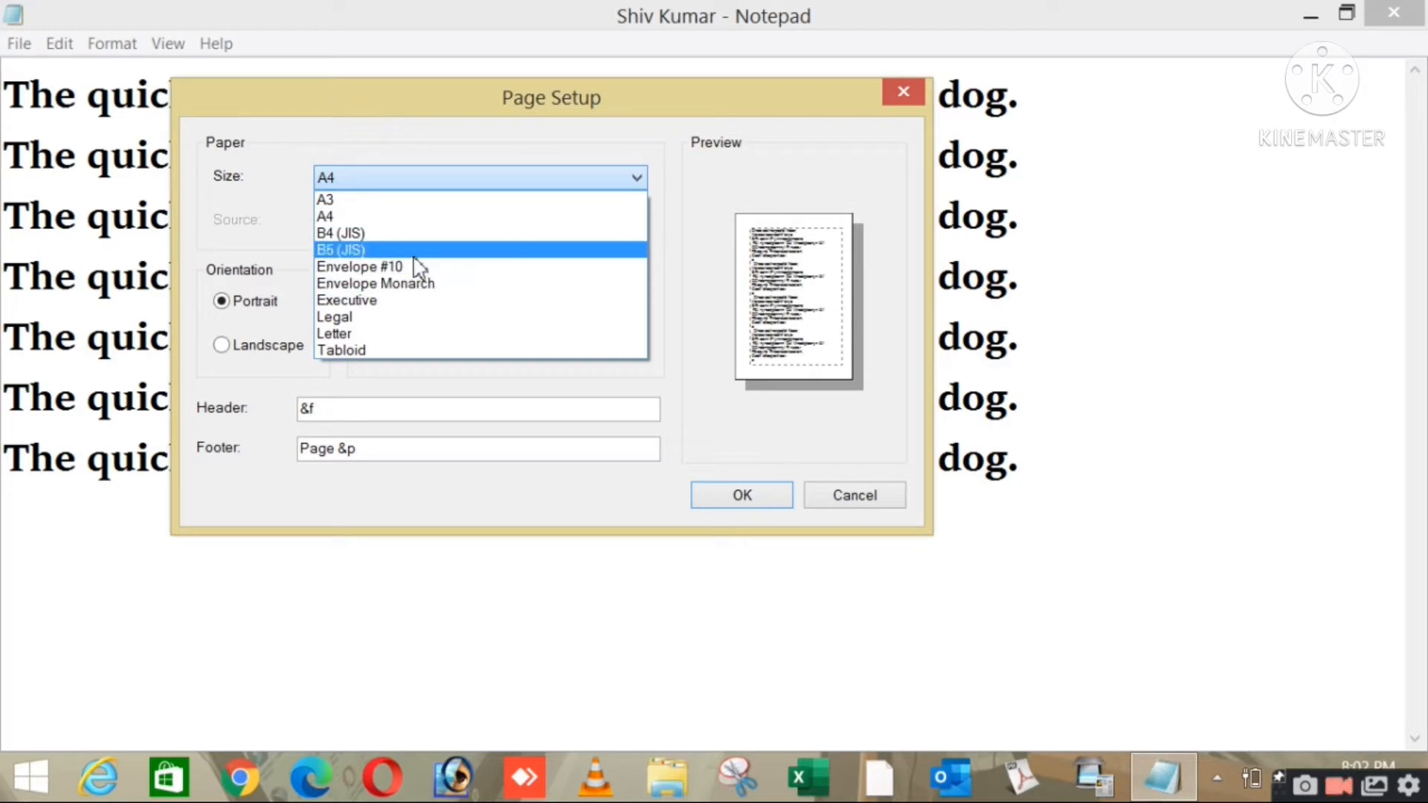
left_click(301, 225)
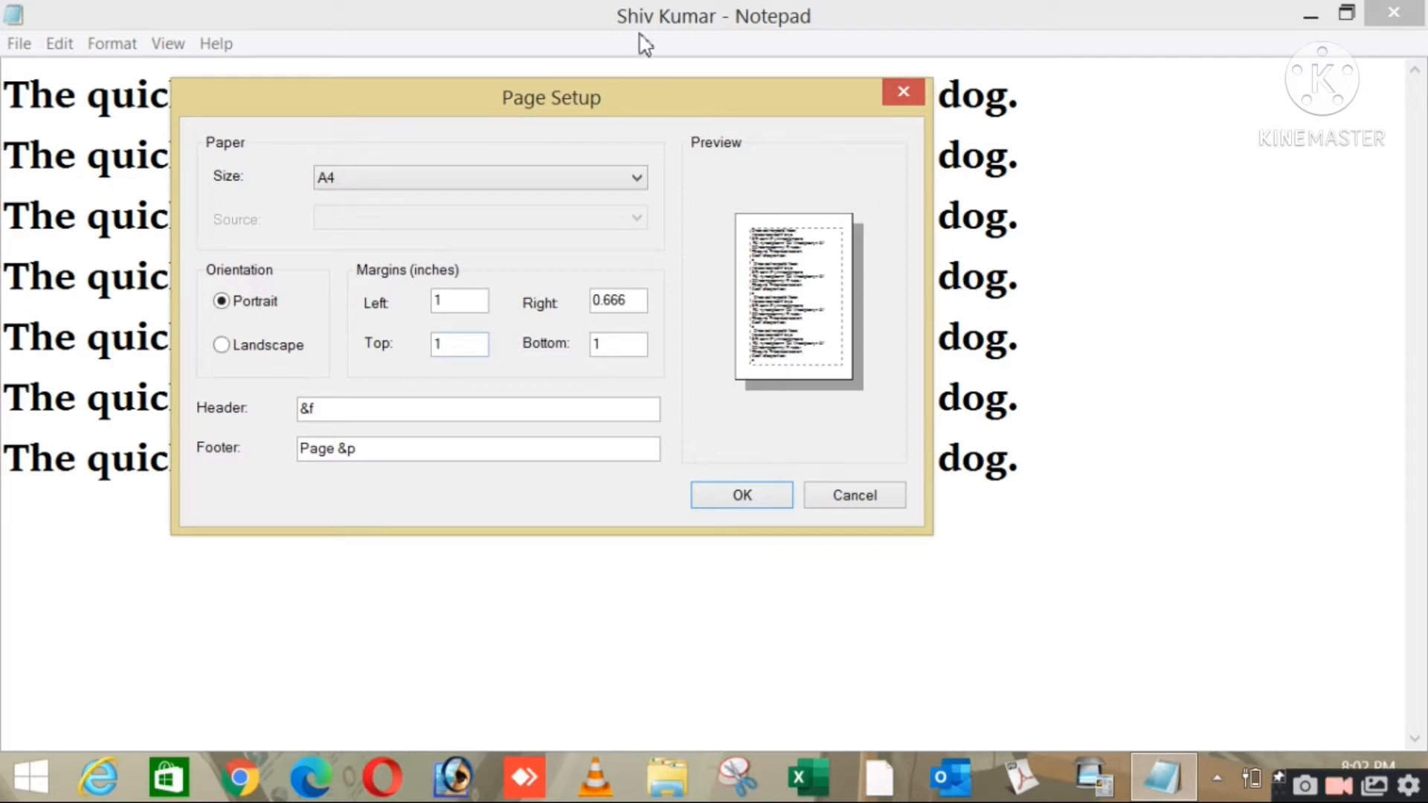
left_click_drag(647, 84, 688, 89)
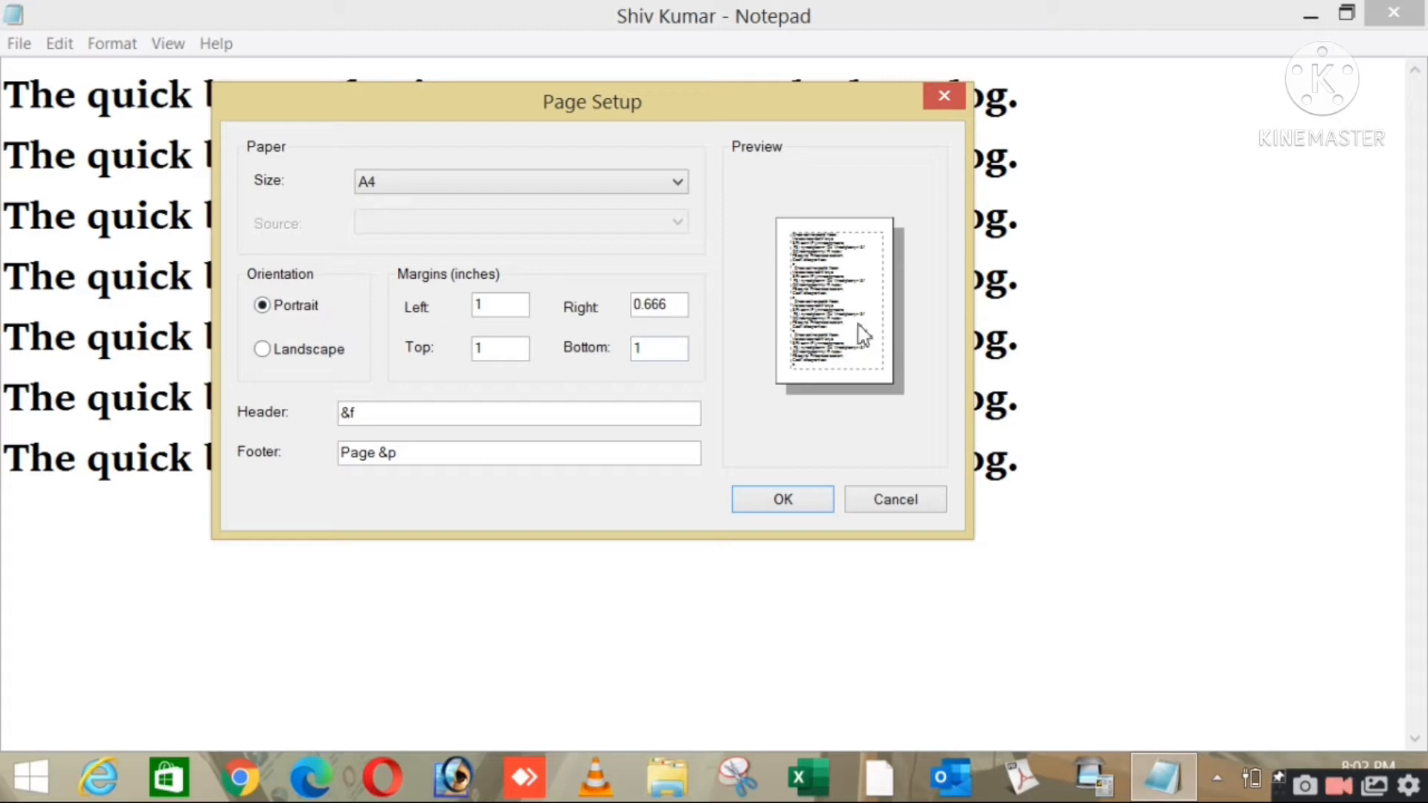
Alternate the page orientation between Landscape and Portrait to compare the previews, ending on Portrait
left_click(265, 353)
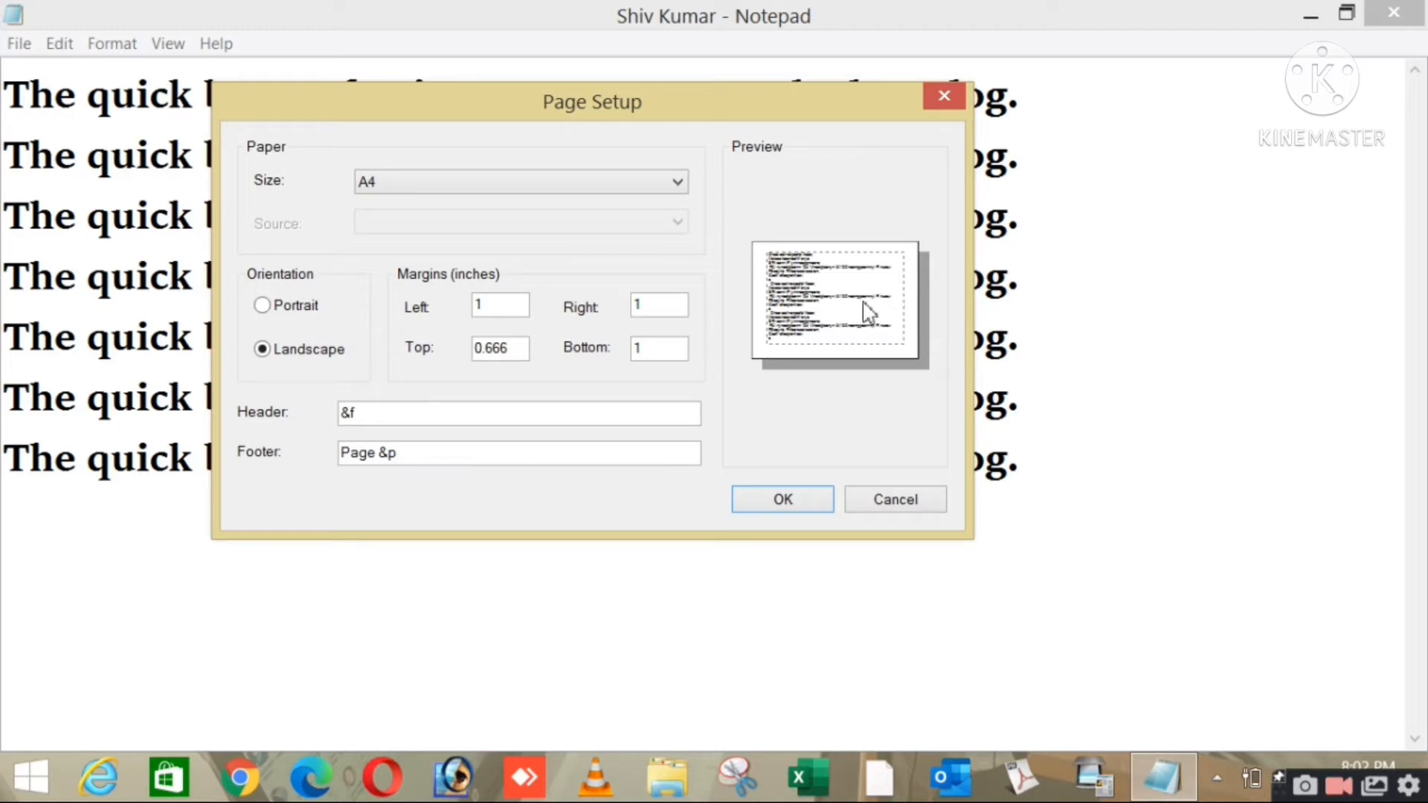
left_click(288, 305)
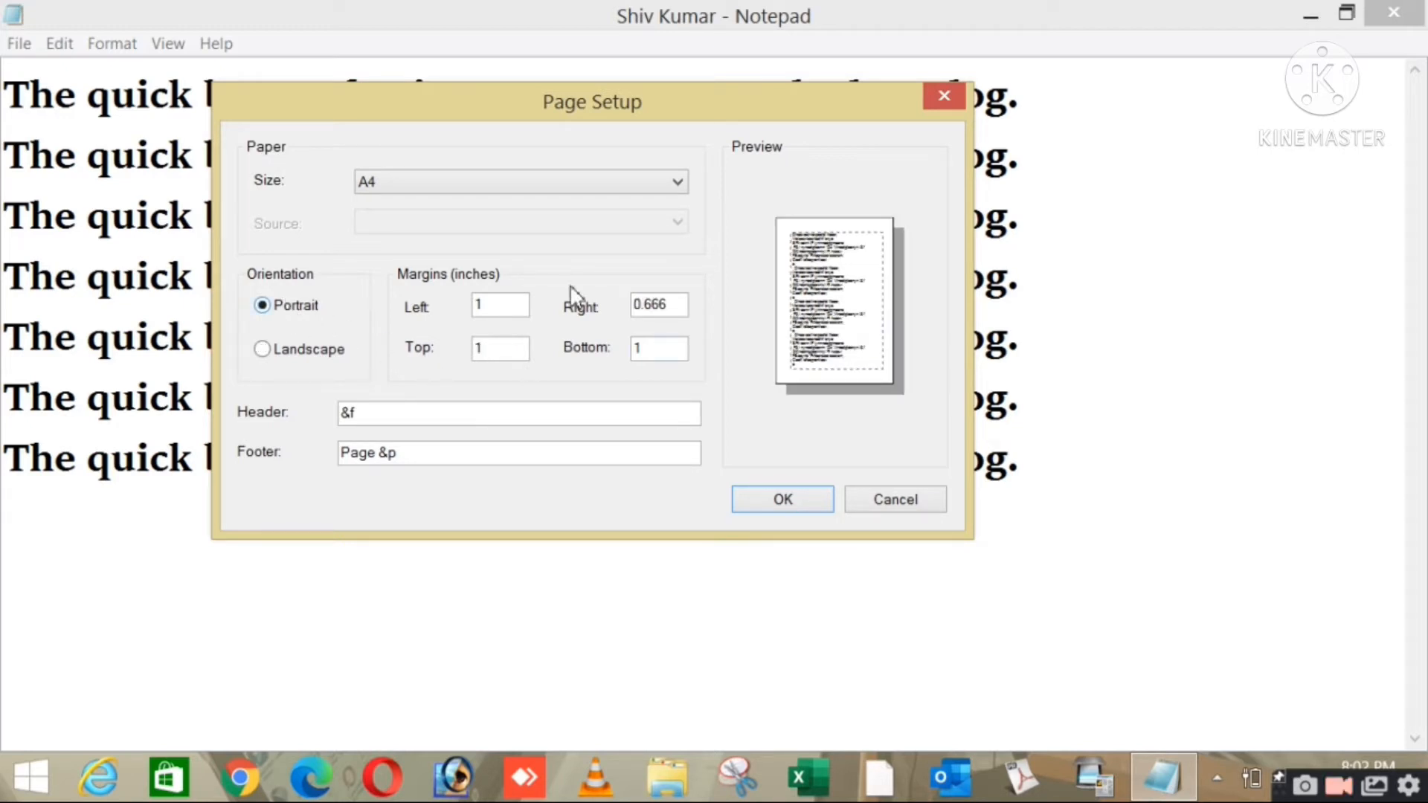
left_click(290, 351)
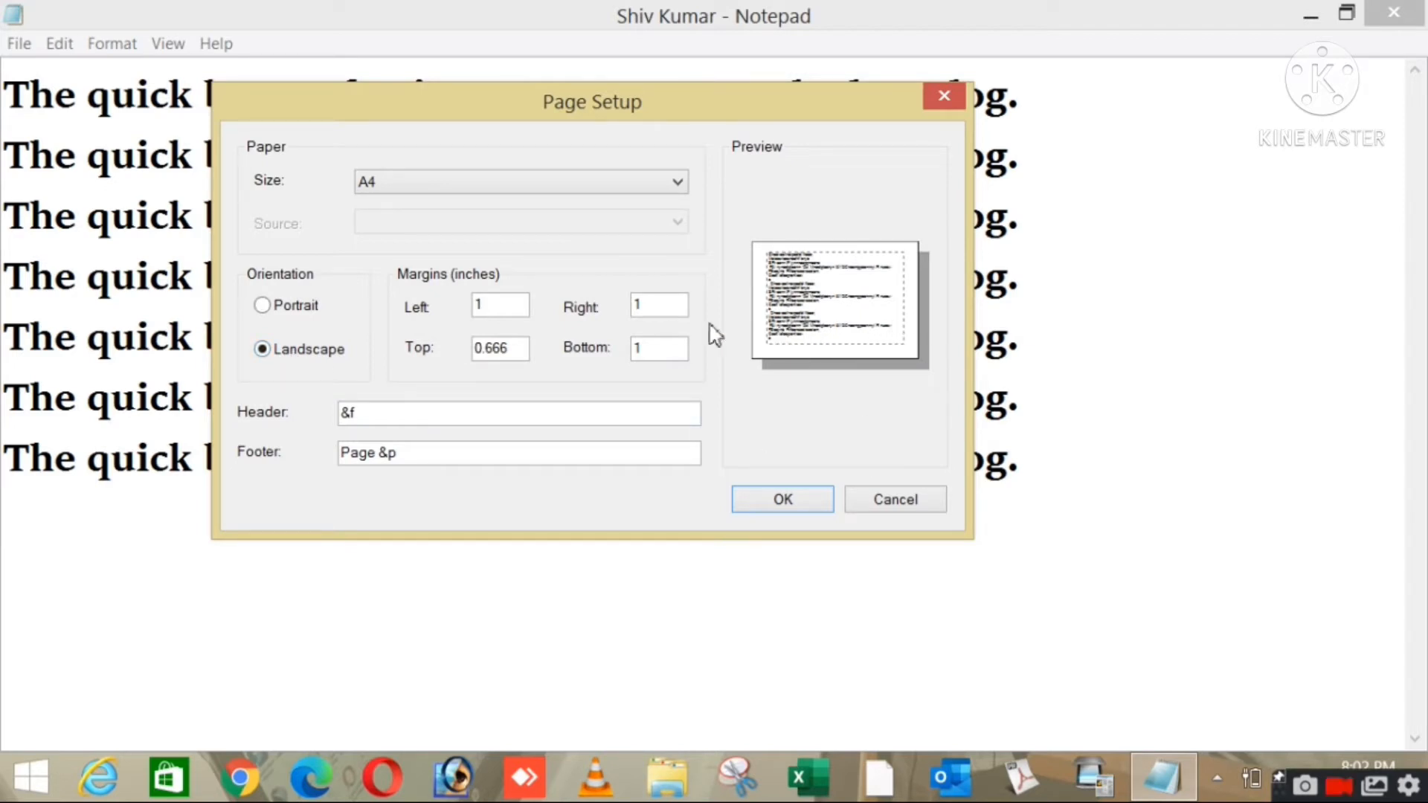
left_click(292, 312)
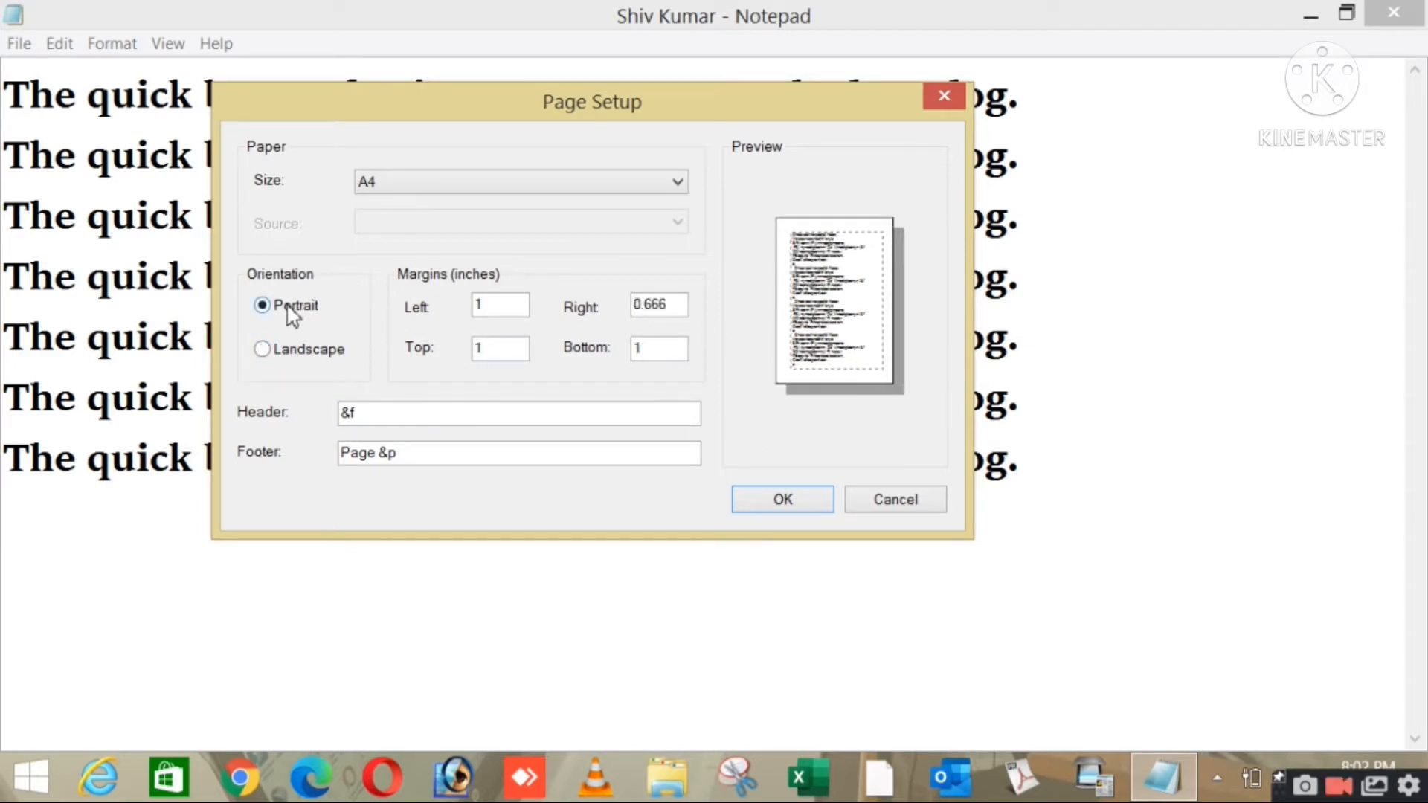
left_click(298, 362)
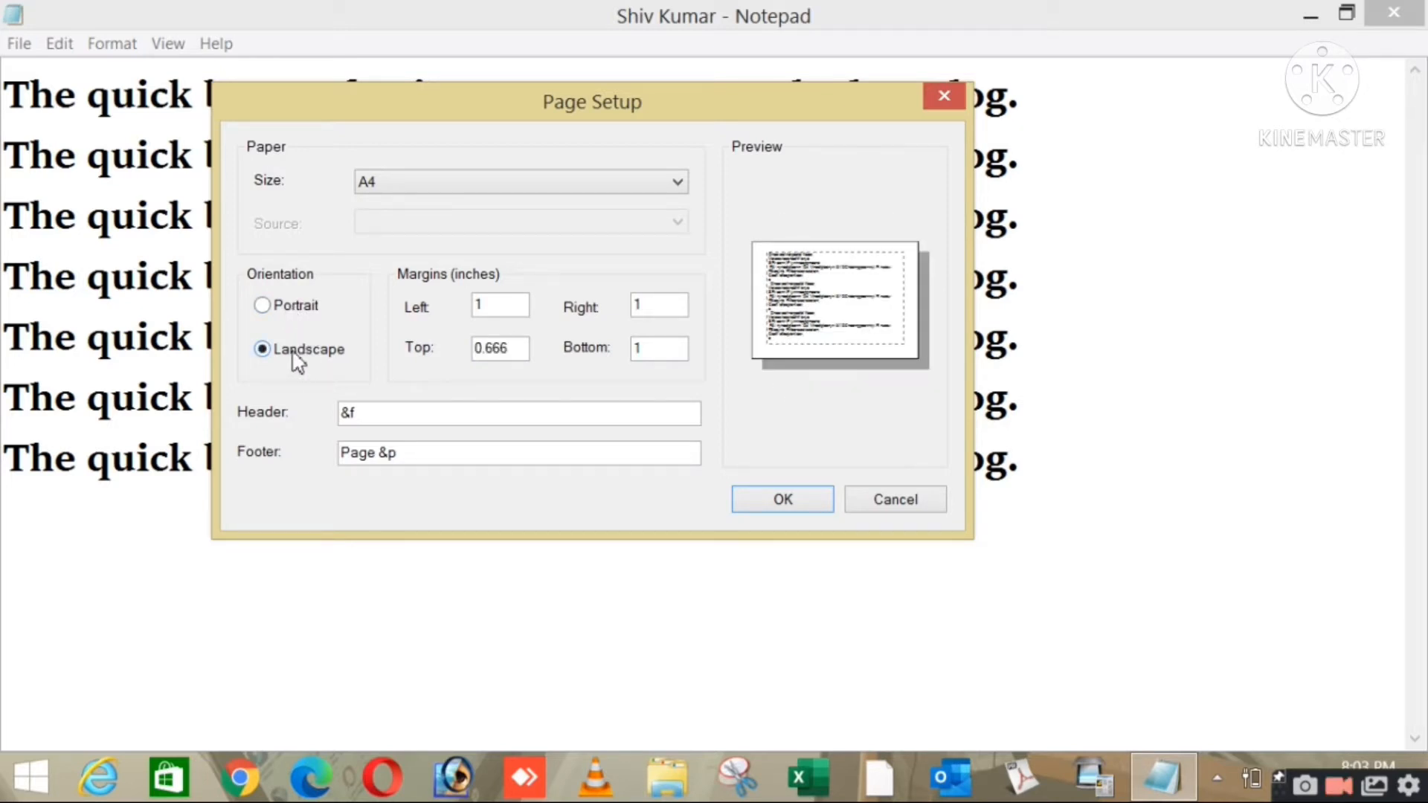
left_click(263, 307)
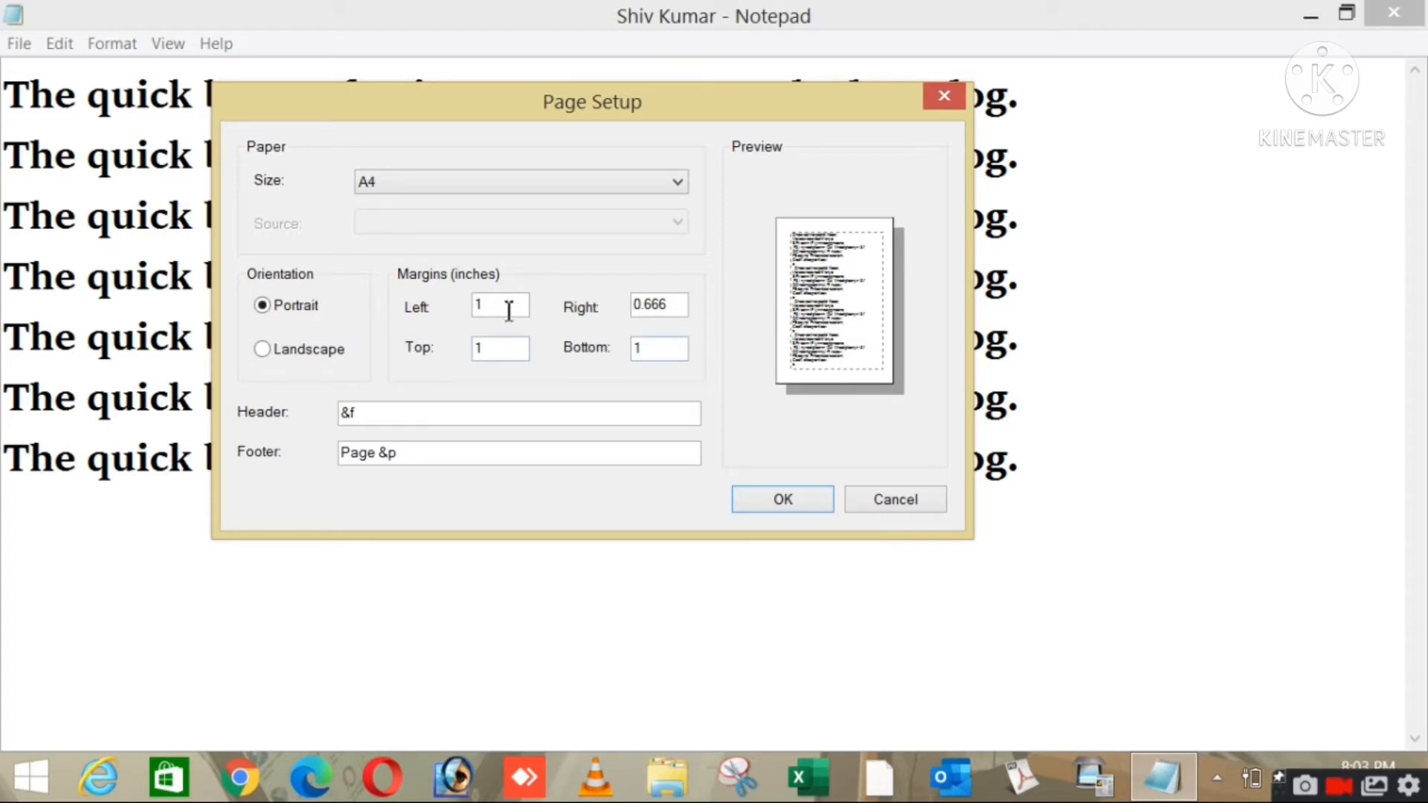
Set the right margin to 1 inch, and try 0 inches for the top and bottom margins
left_click_drag(690, 307, 554, 318)
type("1")
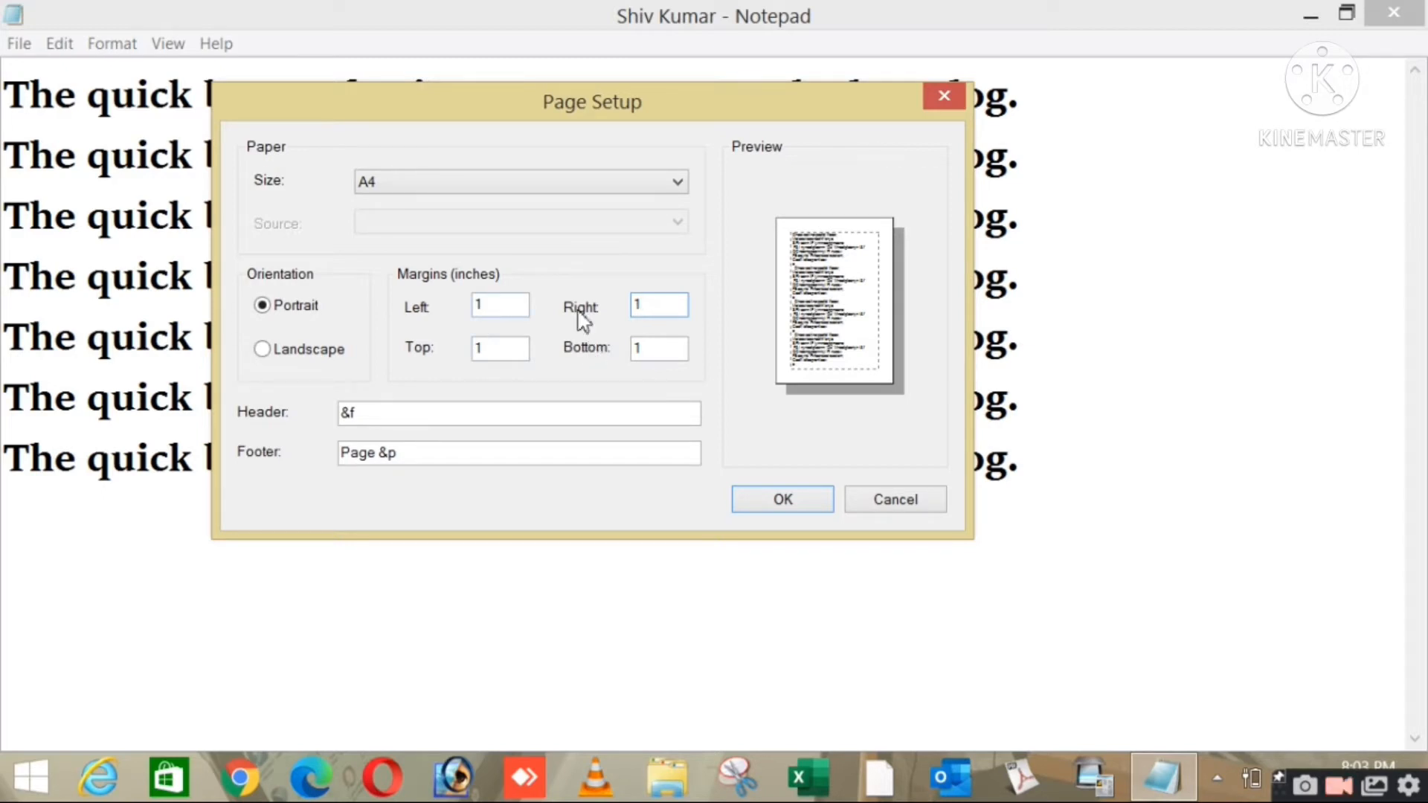
double_click(505, 349)
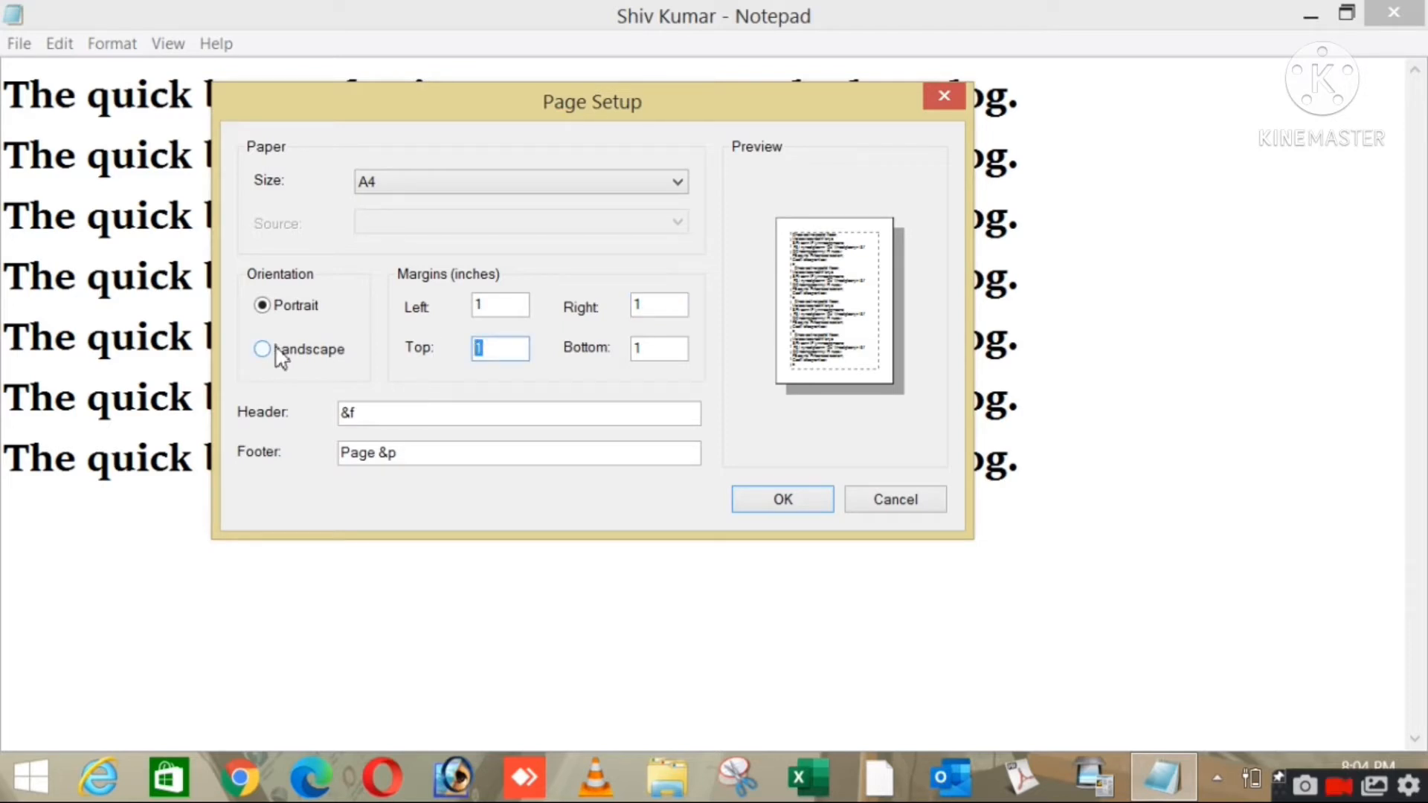
type("0")
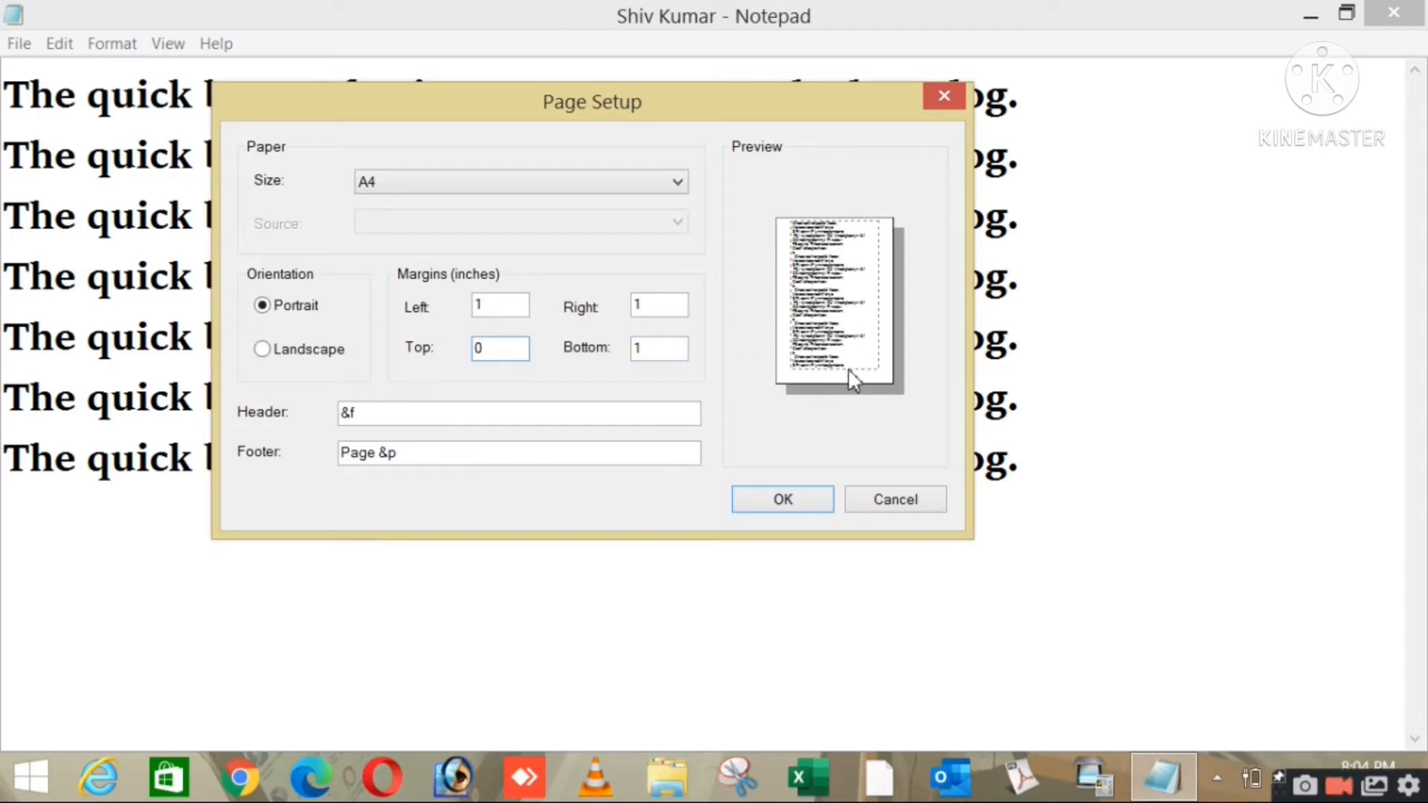
type(".166")
key("Tab")
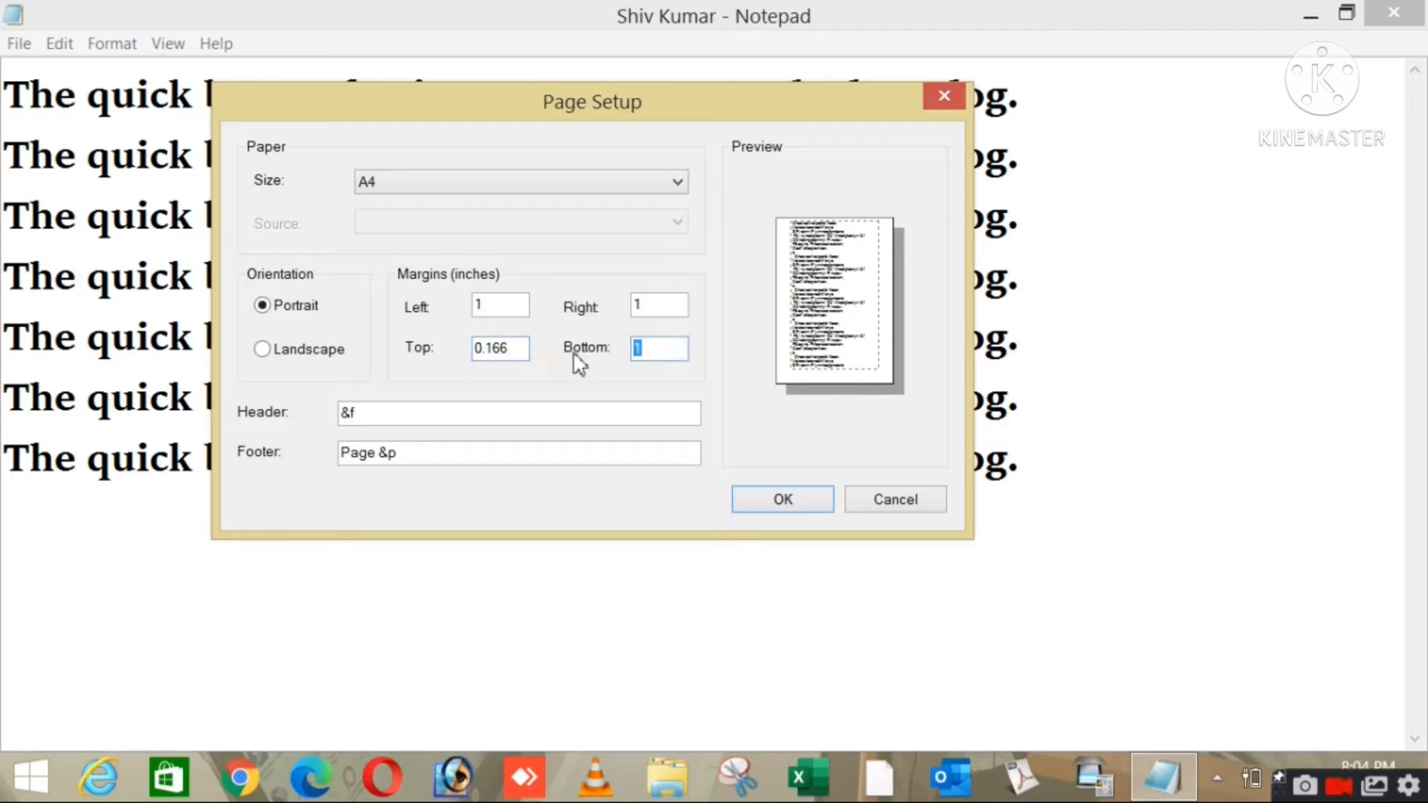
type("0")
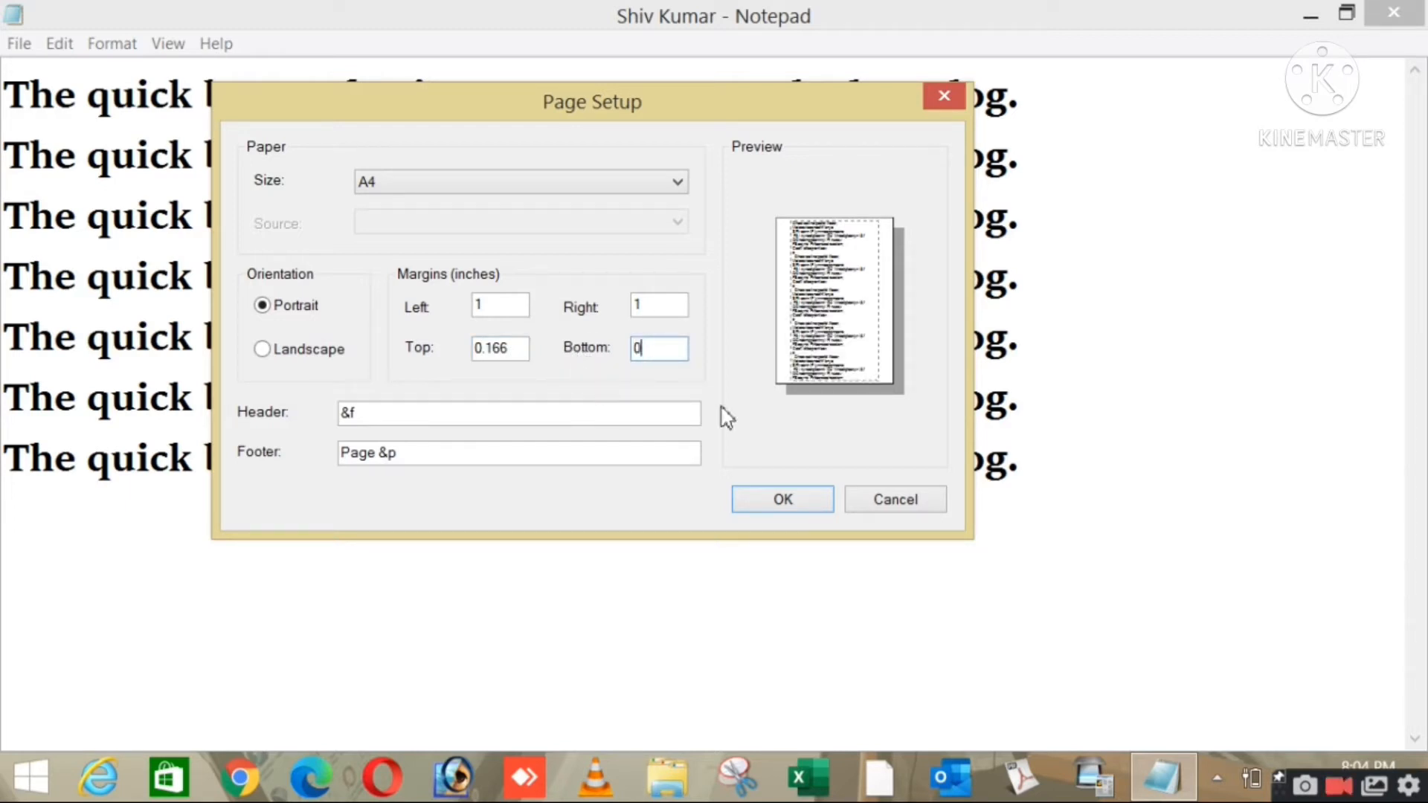
type(".17")
Try 0 inches for all four margins, re-entering top and bottom before right and left, to compare the page preview
left_click_drag(517, 347, 402, 376)
type("0")
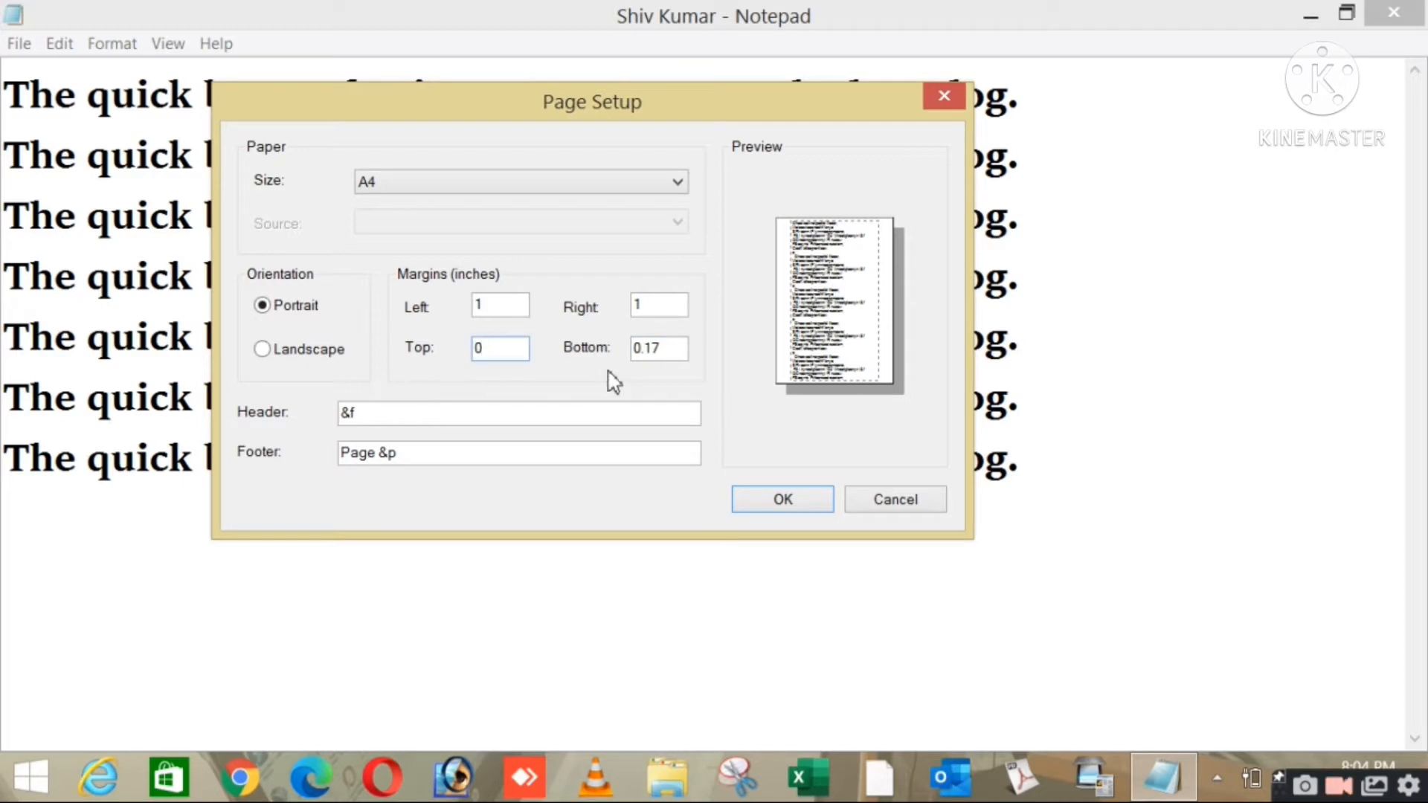
left_click(647, 351)
double_click(647, 352)
type("0")
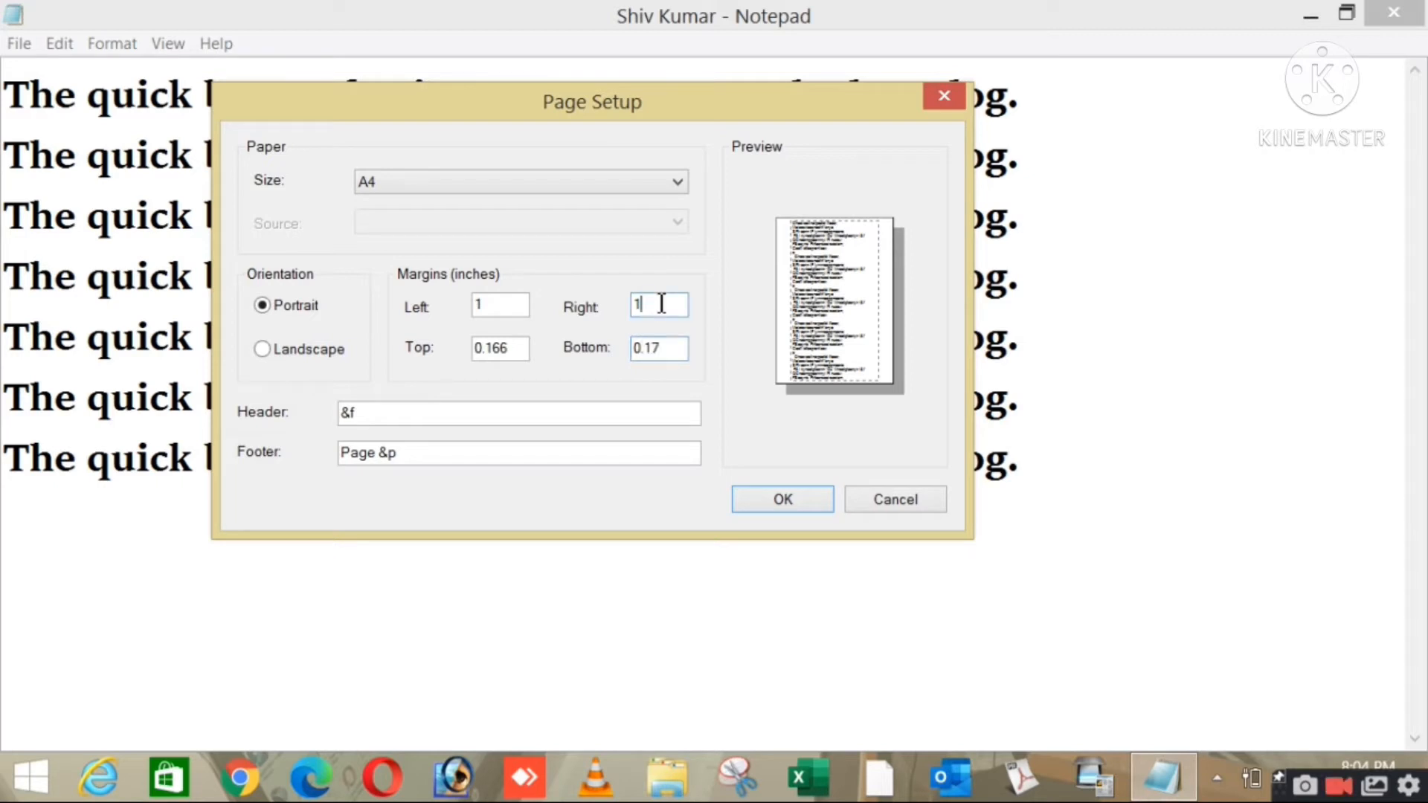
double_click(661, 304)
type("0")
left_click_drag(528, 308, 378, 333)
type("0")
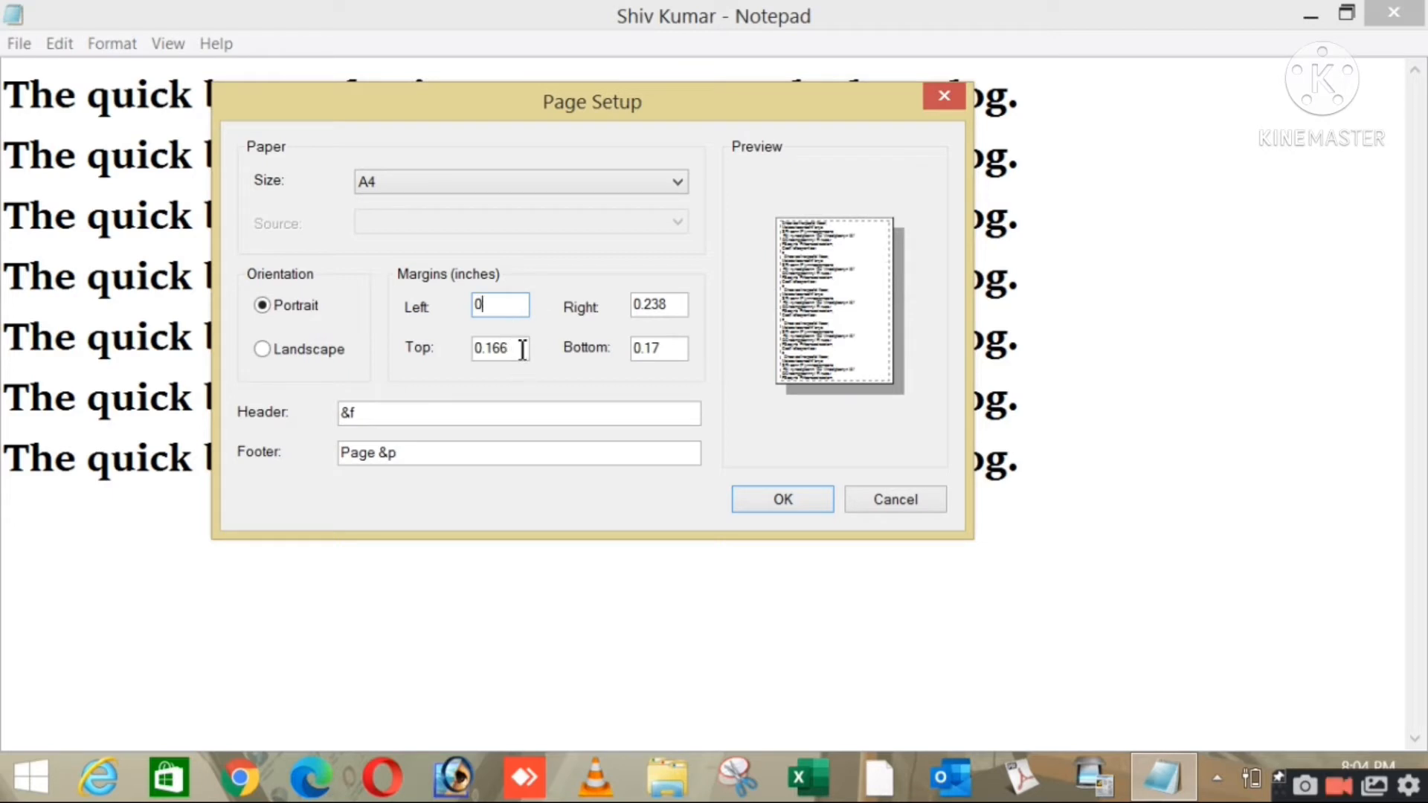
type(".236")
Set the top, left, right and bottom margins to 1 inch each
left_click_drag(522, 348, 482, 348)
key("BackSpace")
key("BackSpace")
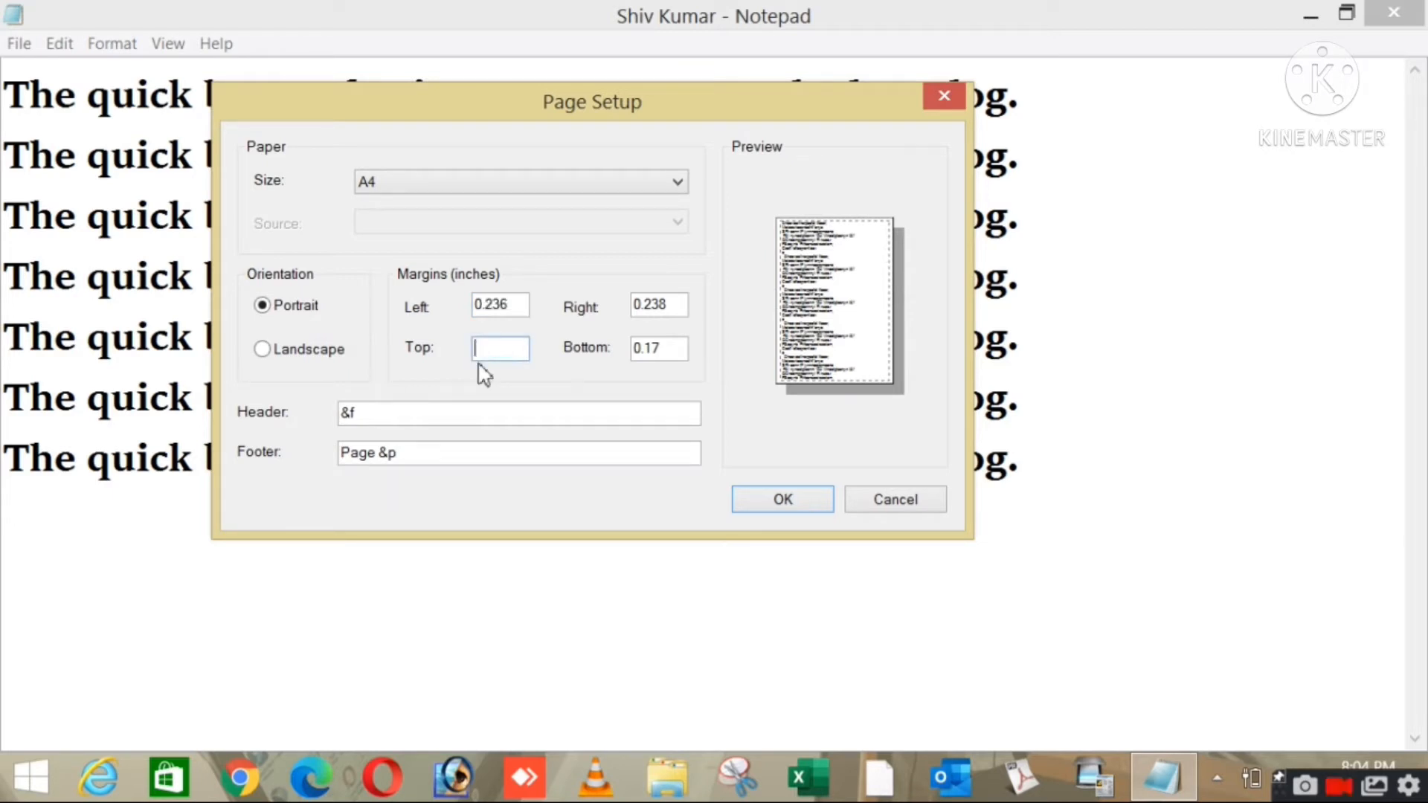
type("1")
left_click_drag(526, 305, 444, 312)
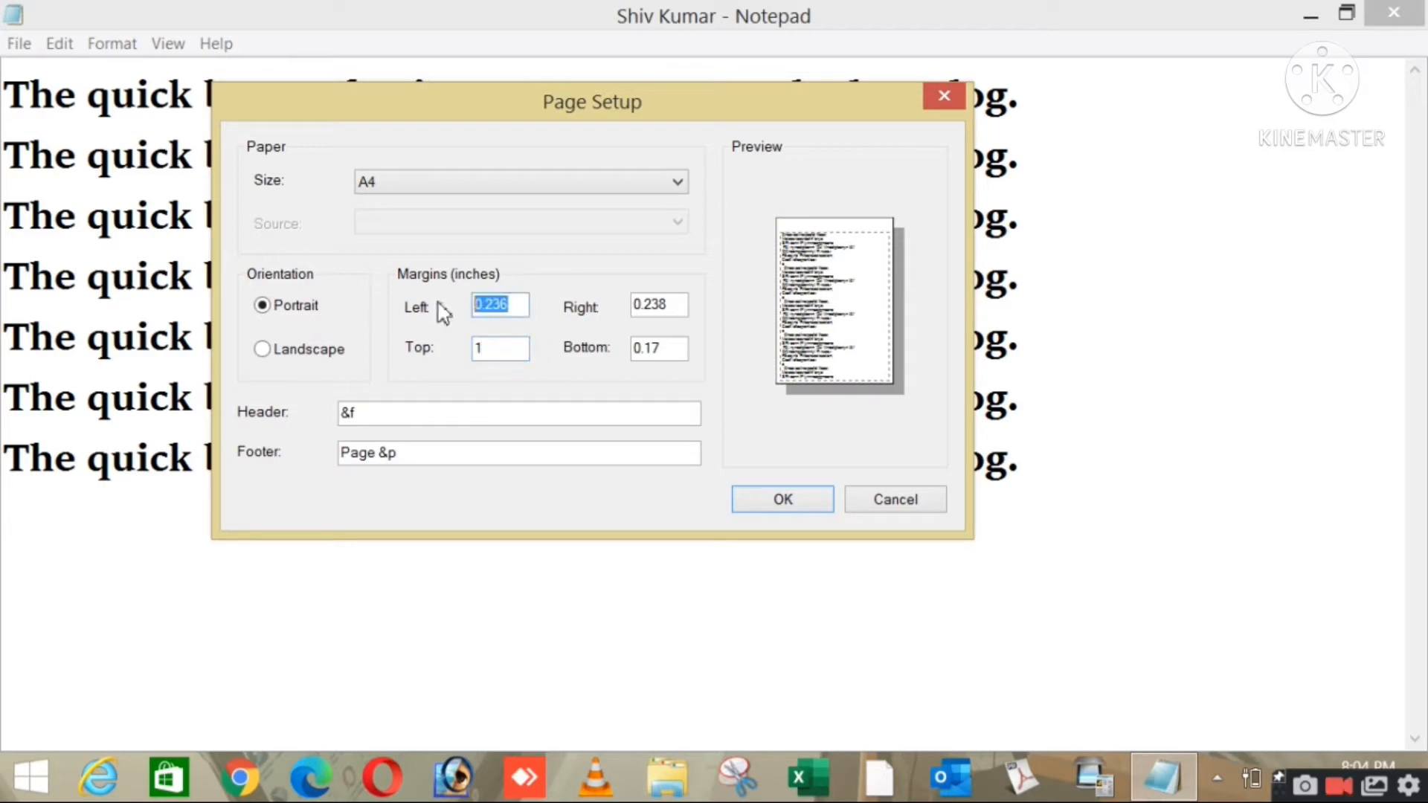
type("1")
left_click_drag(673, 307, 559, 313)
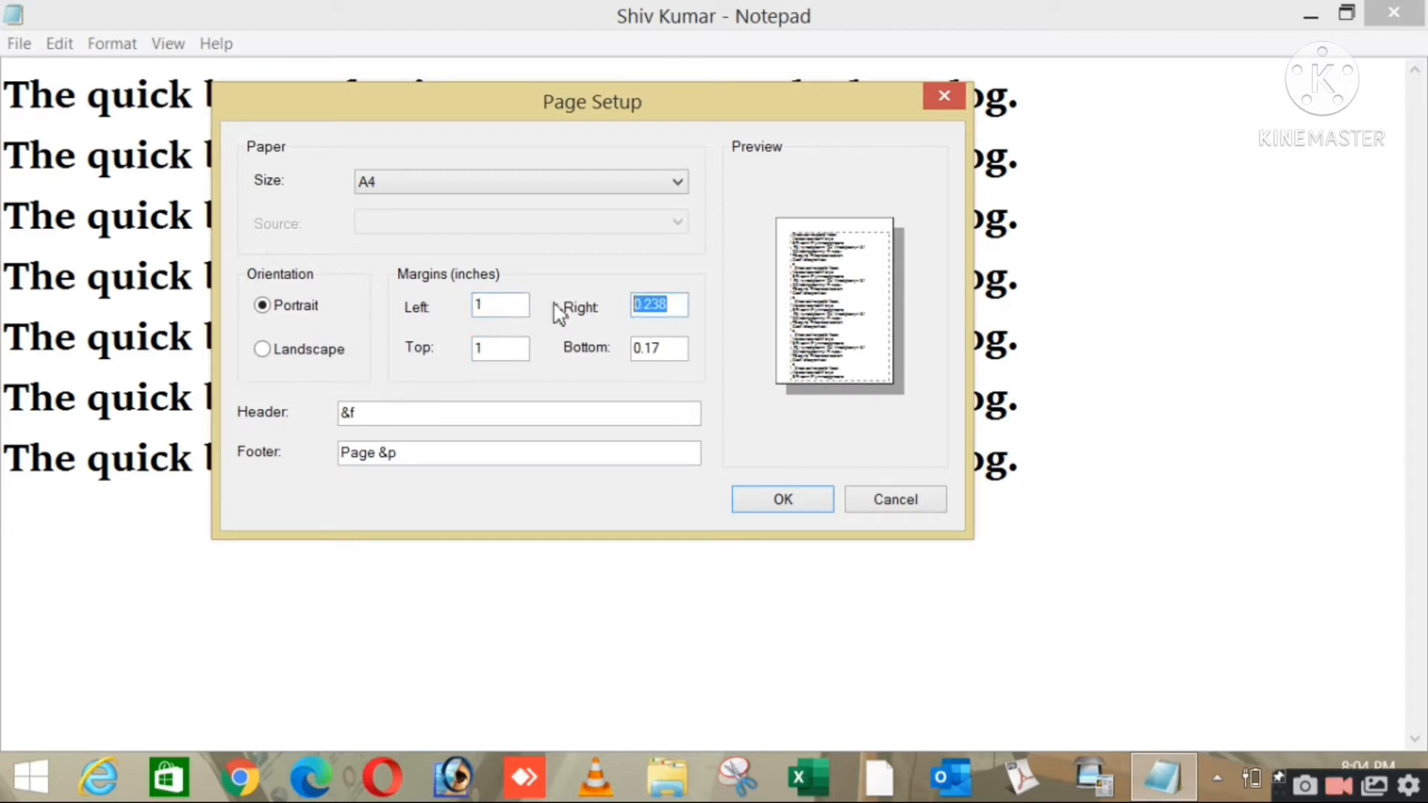
type("1")
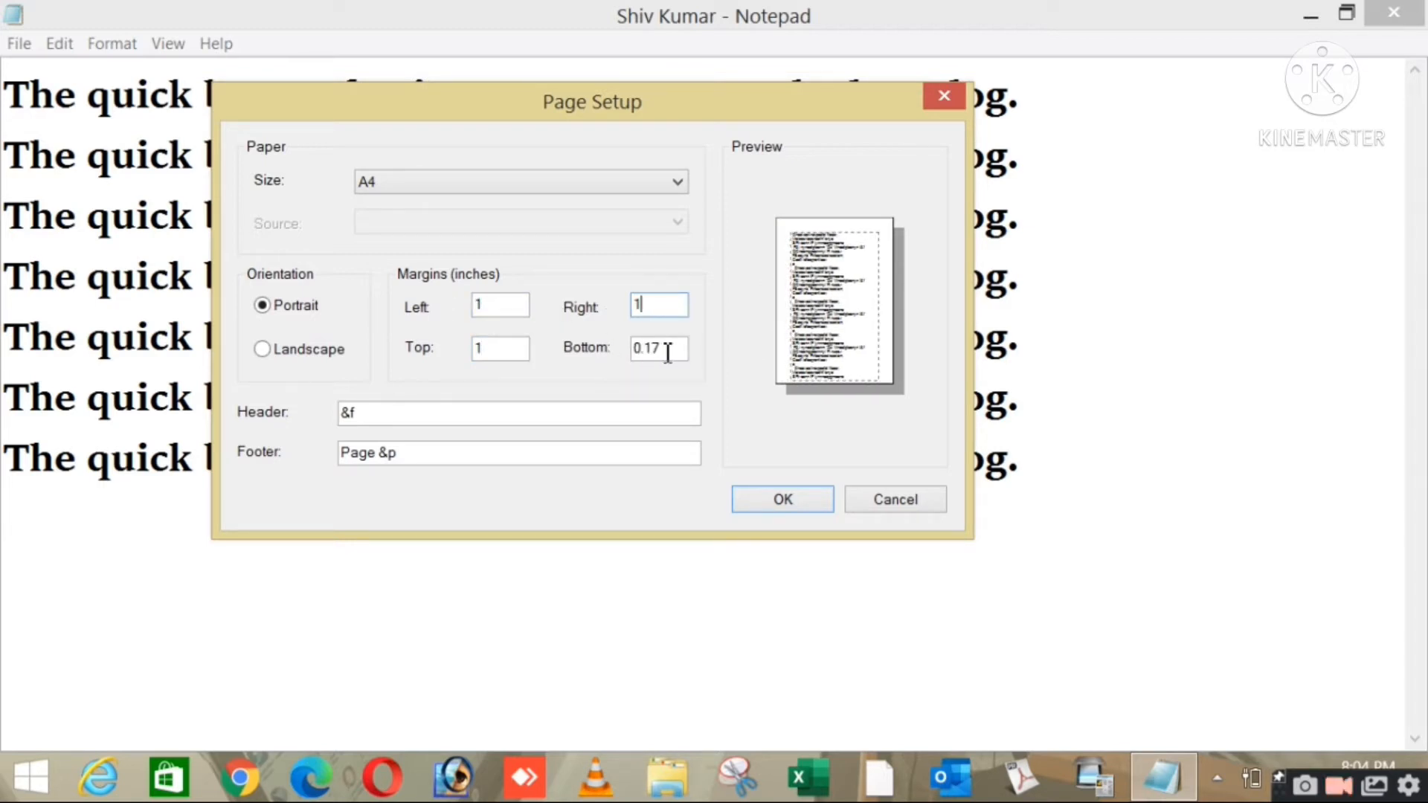
left_click_drag(668, 352, 603, 354)
type("1")
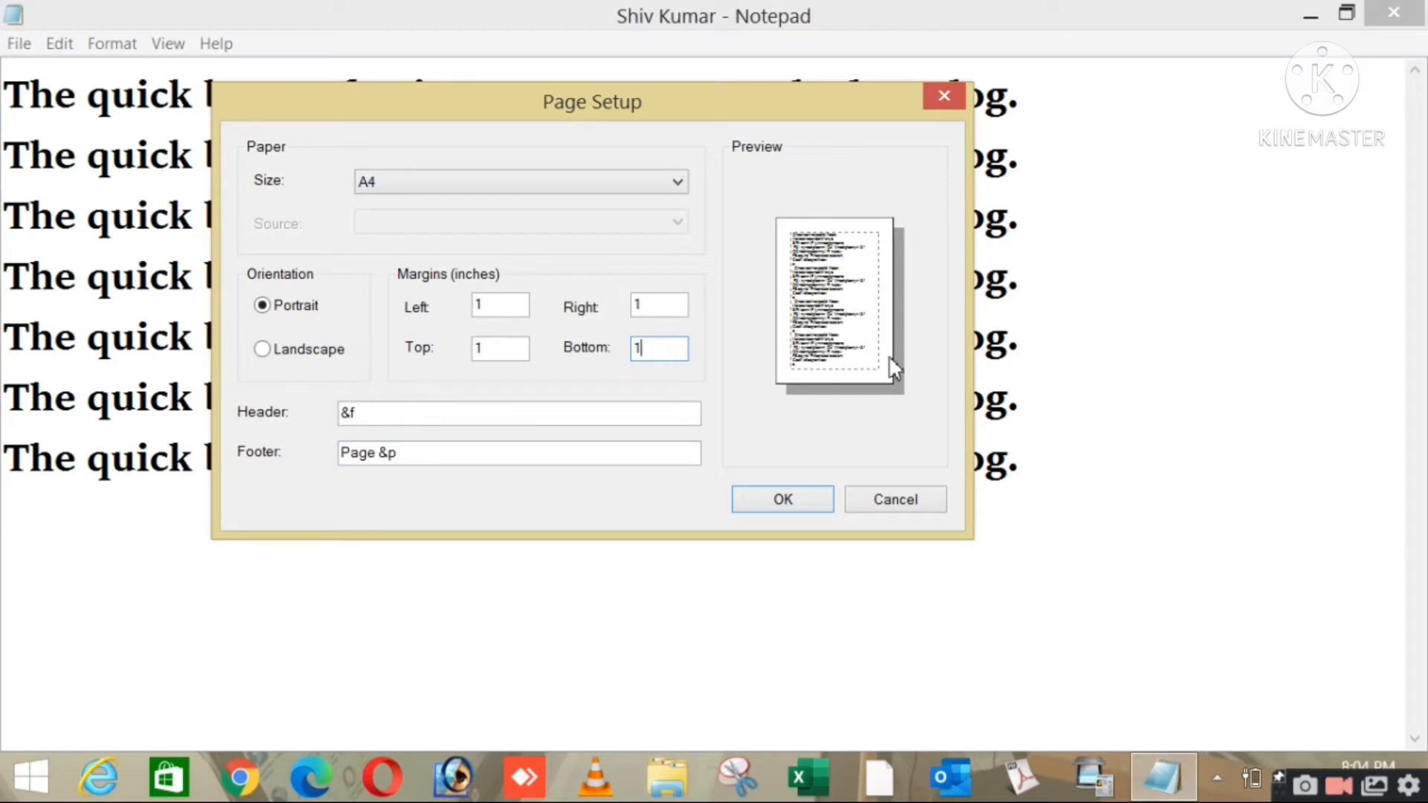
Reselect A4 paper, switch the orientation to Landscape and back to Portrait, and apply the page setup
left_click_drag(679, 106, 777, 186)
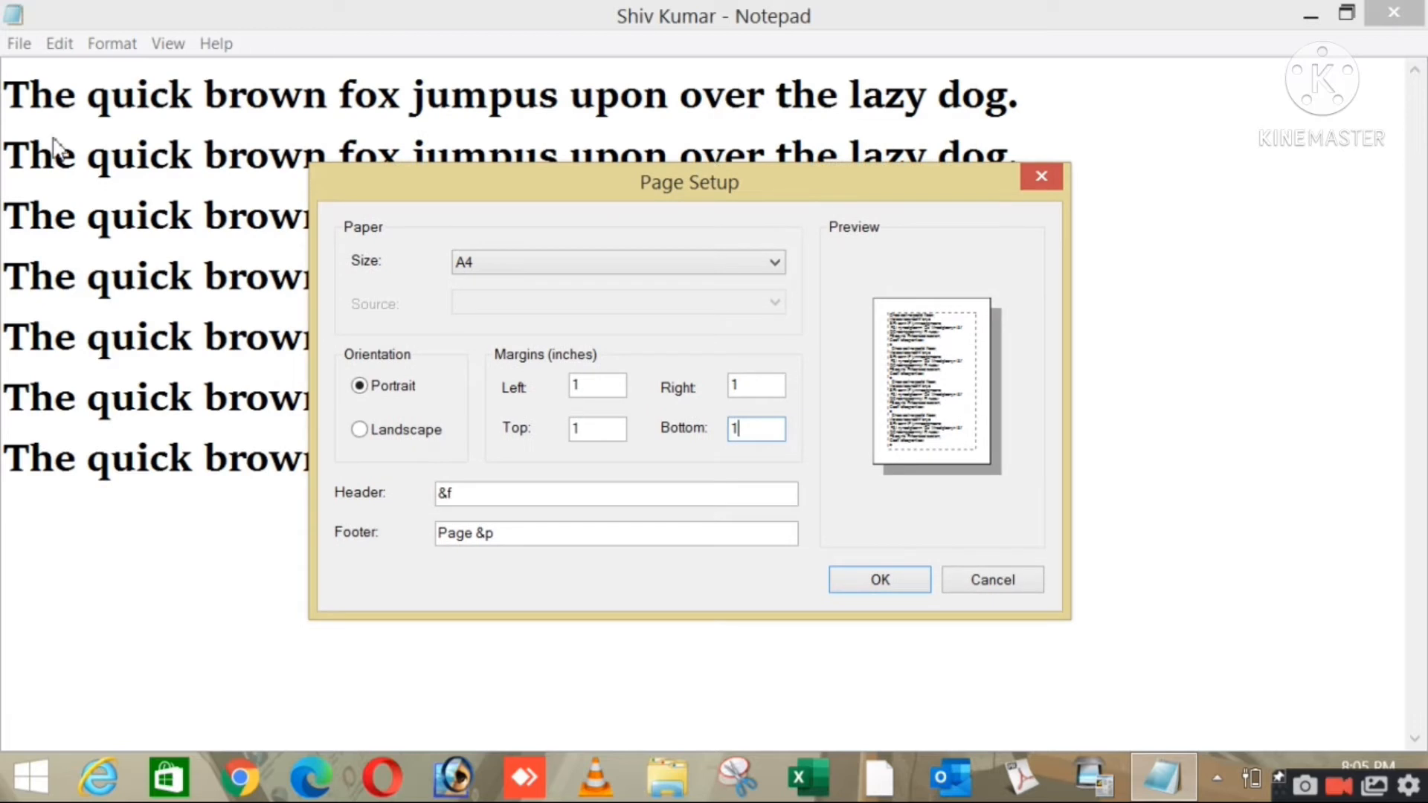
left_click(462, 274)
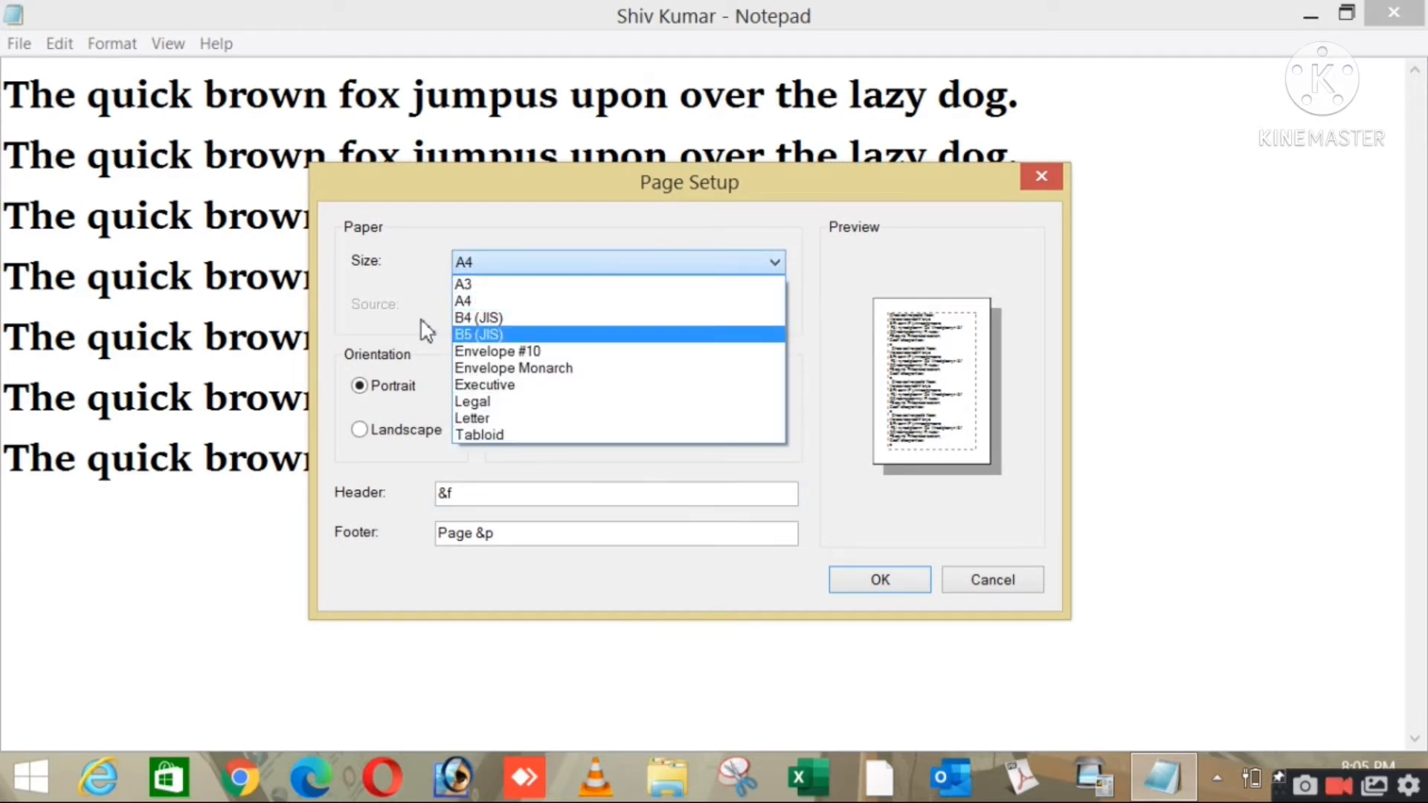
left_click(476, 300)
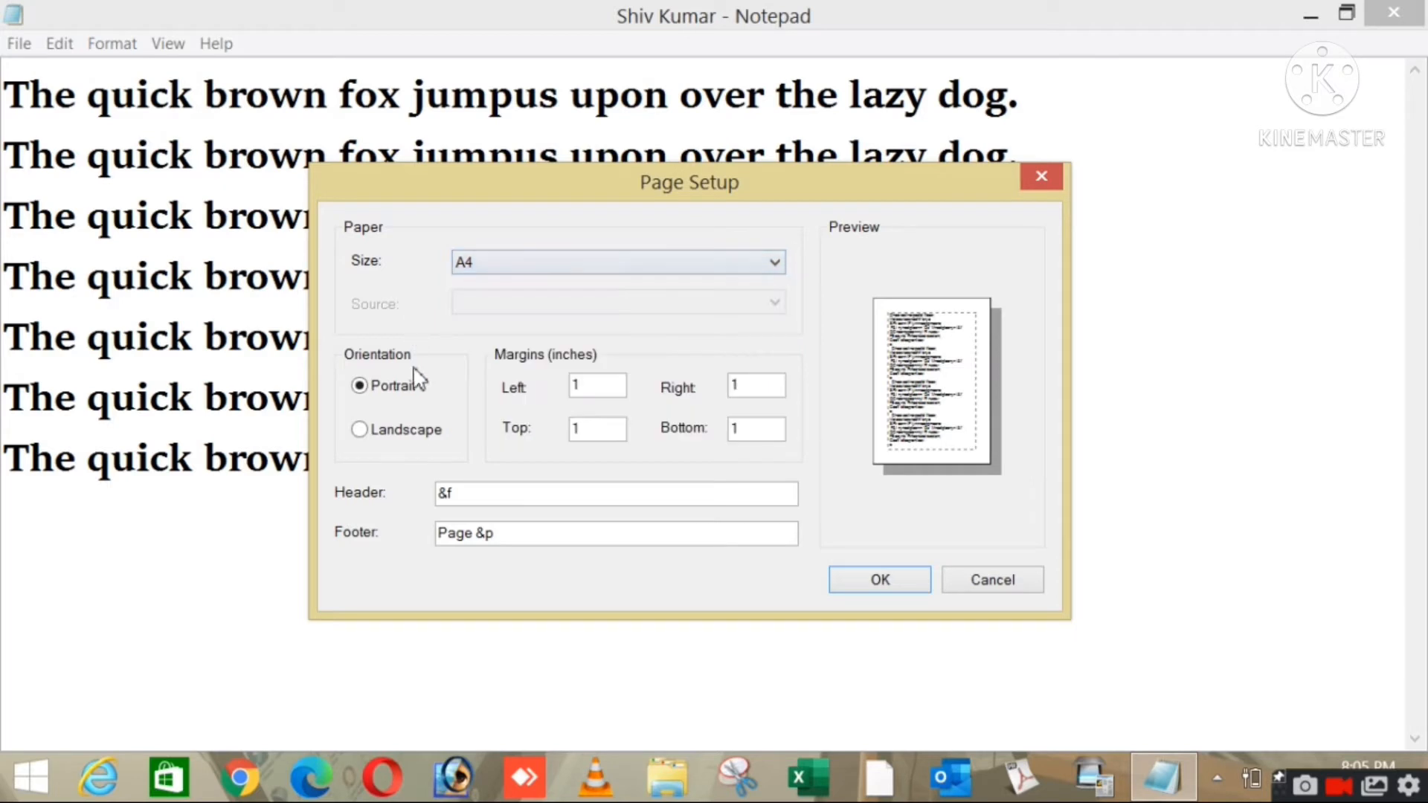
left_click(362, 441)
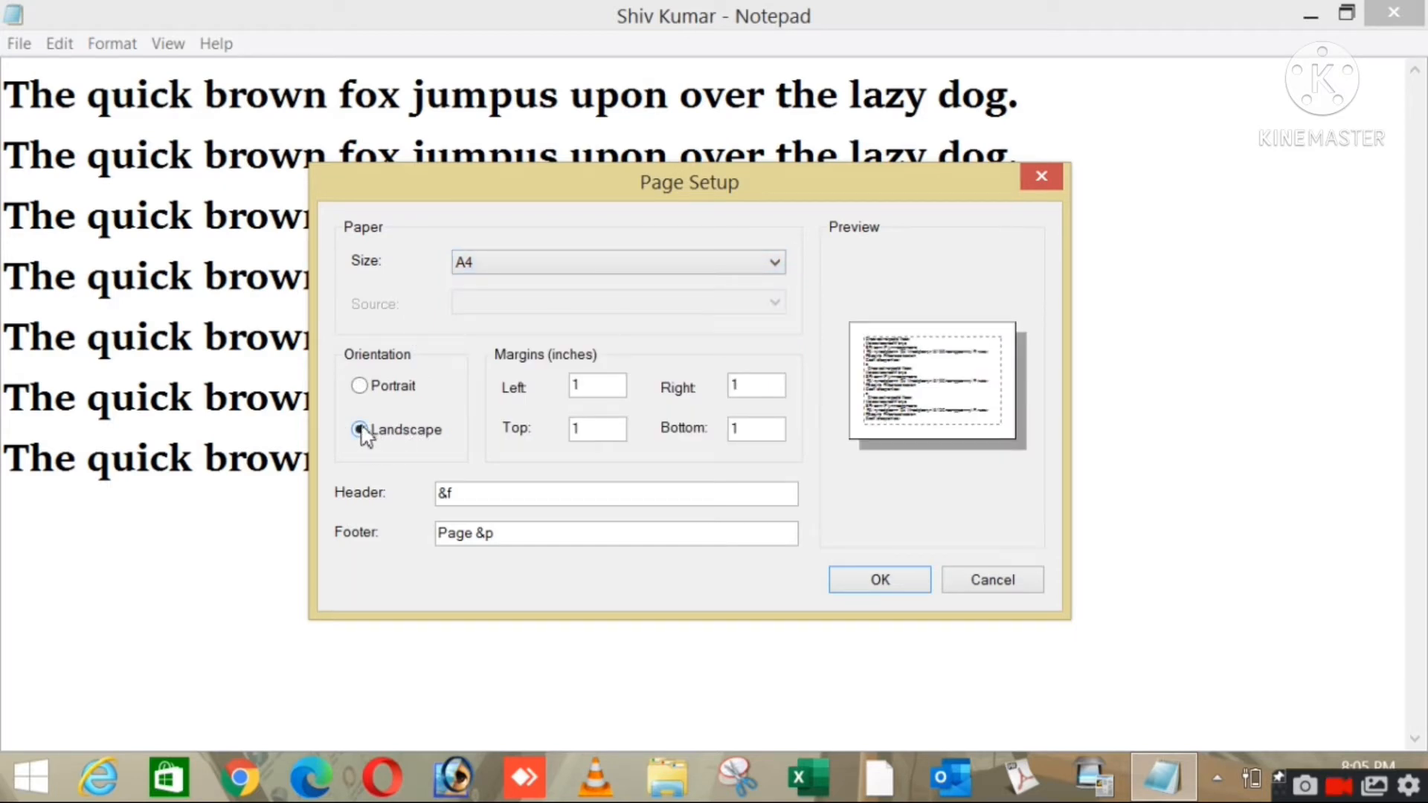
left_click(363, 386)
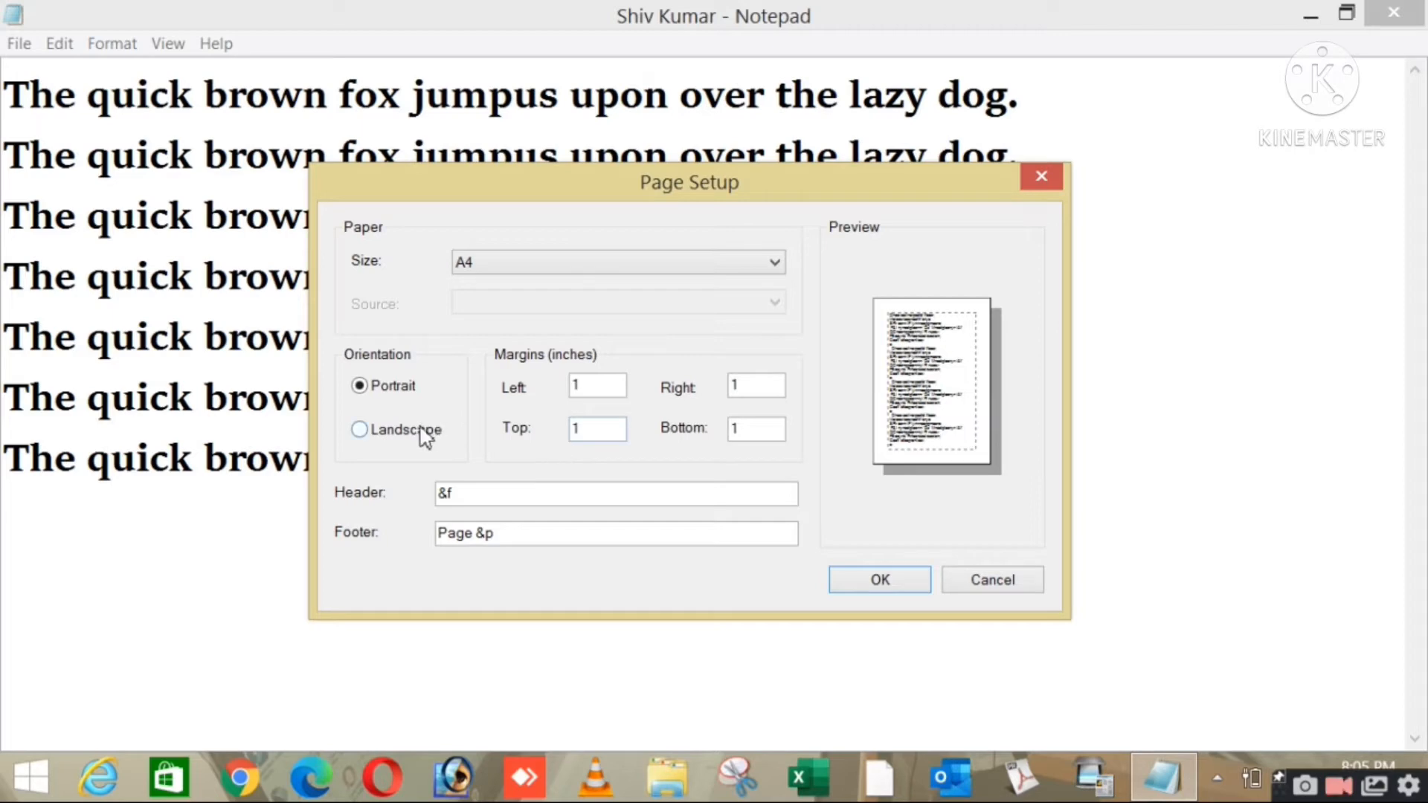
left_click(893, 588)
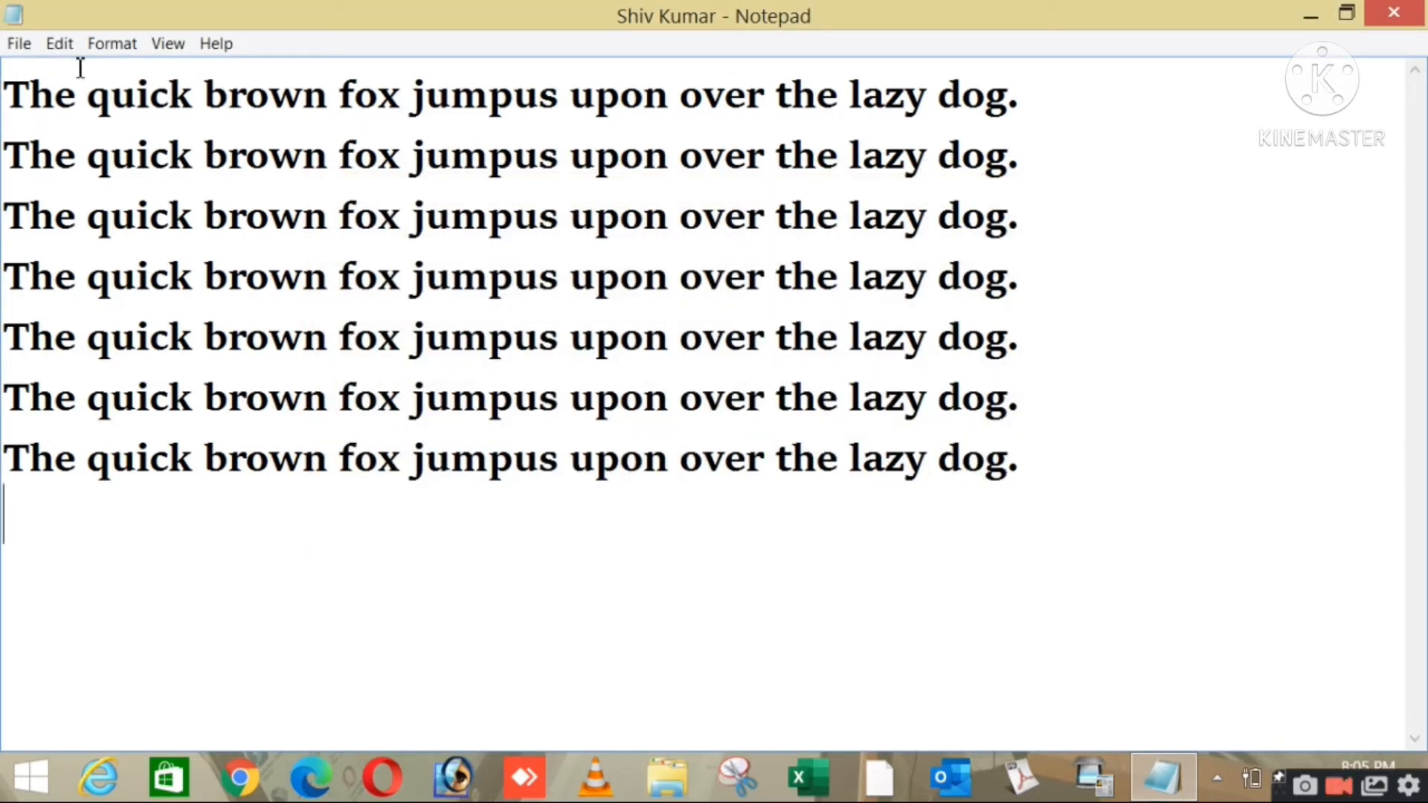
Highlight all seven sample sentences twice to show the content for printing, clearing the selection each time
left_click(19, 43)
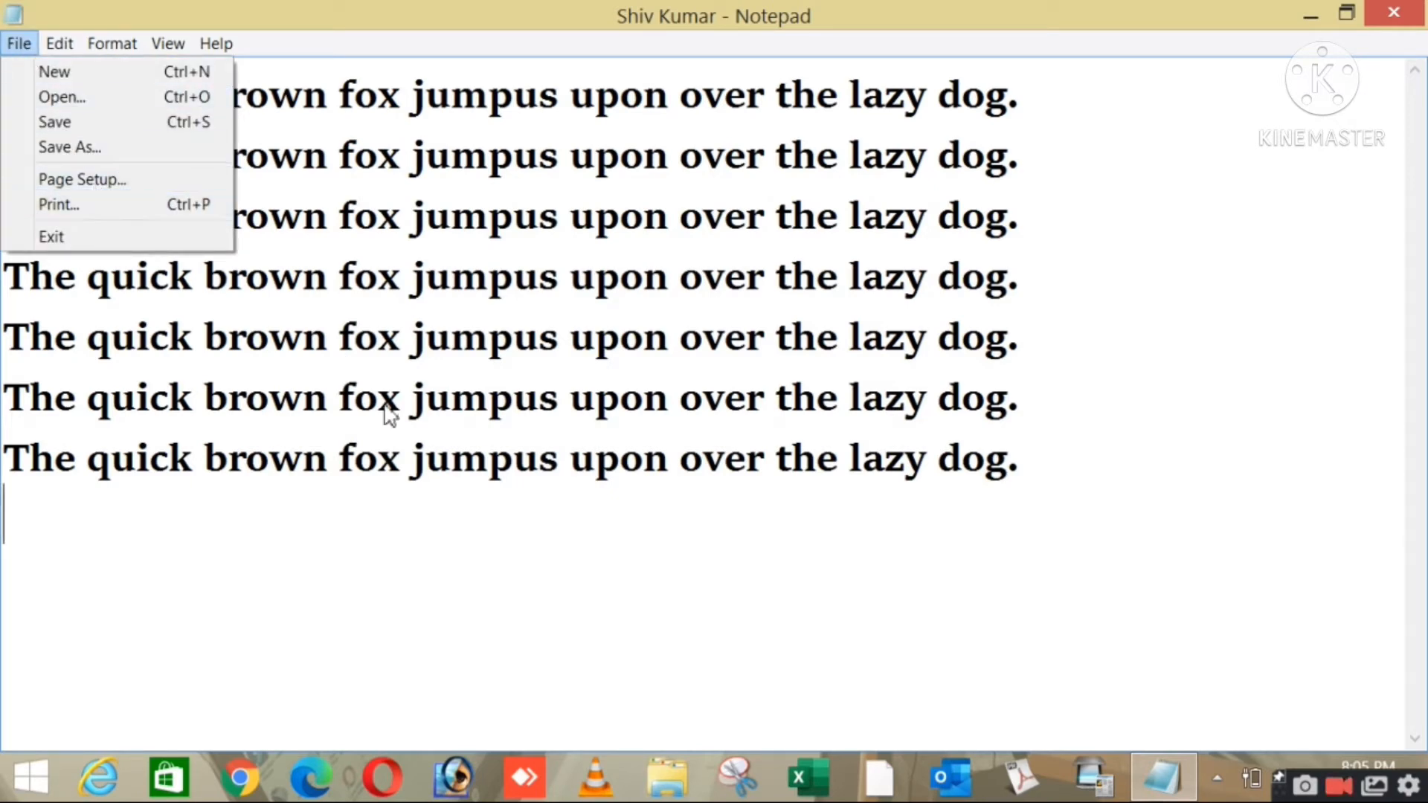
left_click(430, 467)
left_click_drag(1160, 506, 4, 93)
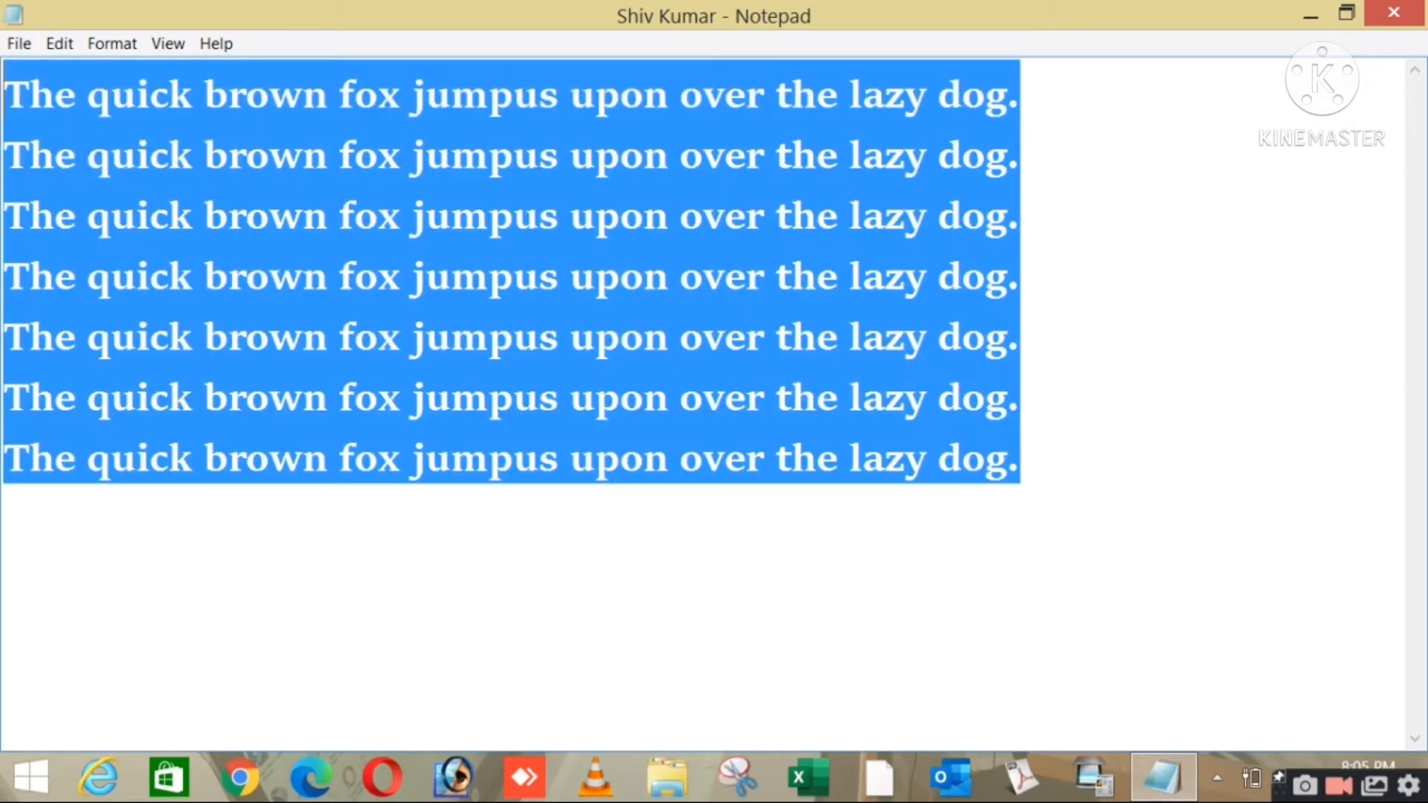
left_click(604, 563)
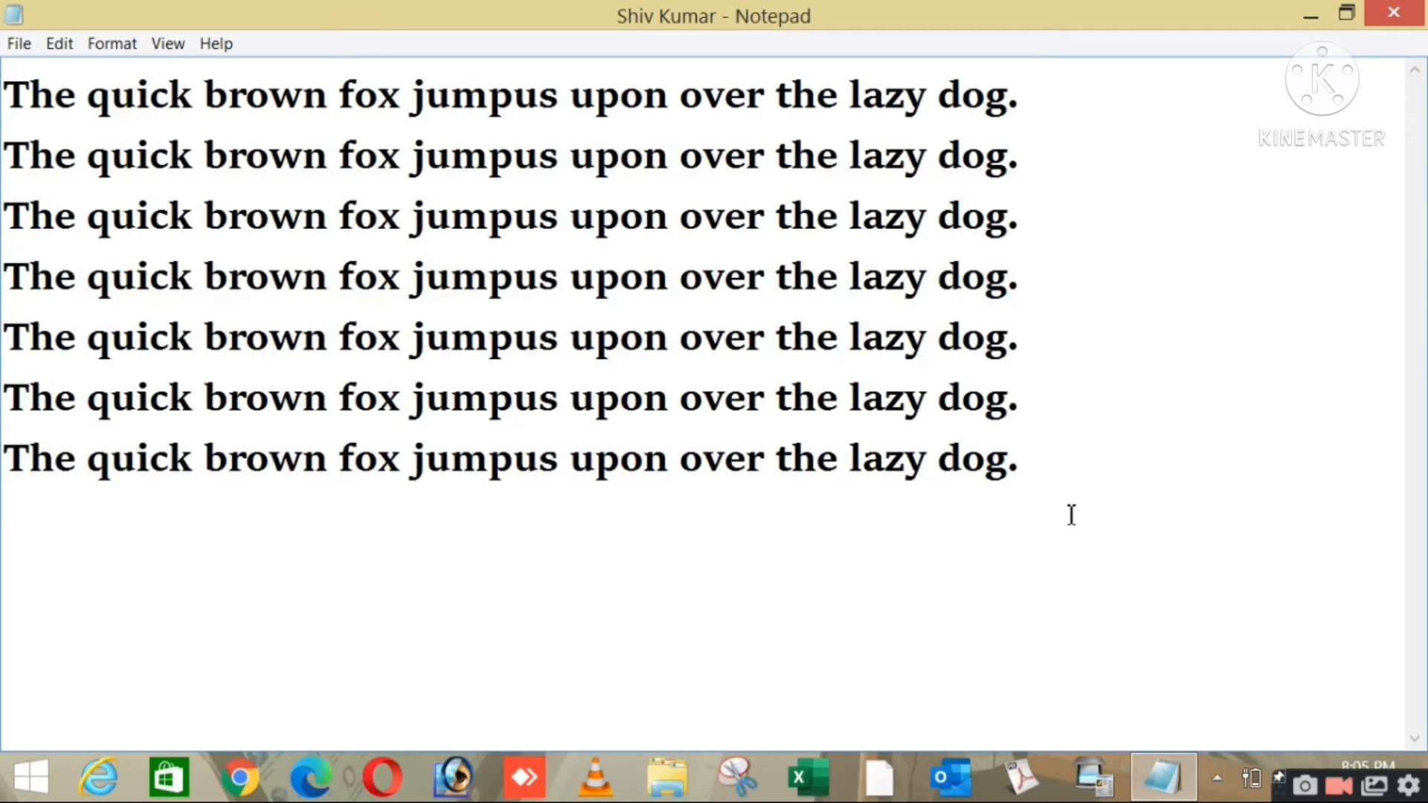
left_click_drag(1072, 514, 4, 93)
left_click(415, 588)
left_click(1032, 485)
Open the Print dialog for the document and move it over the middle of the text
left_click(19, 43)
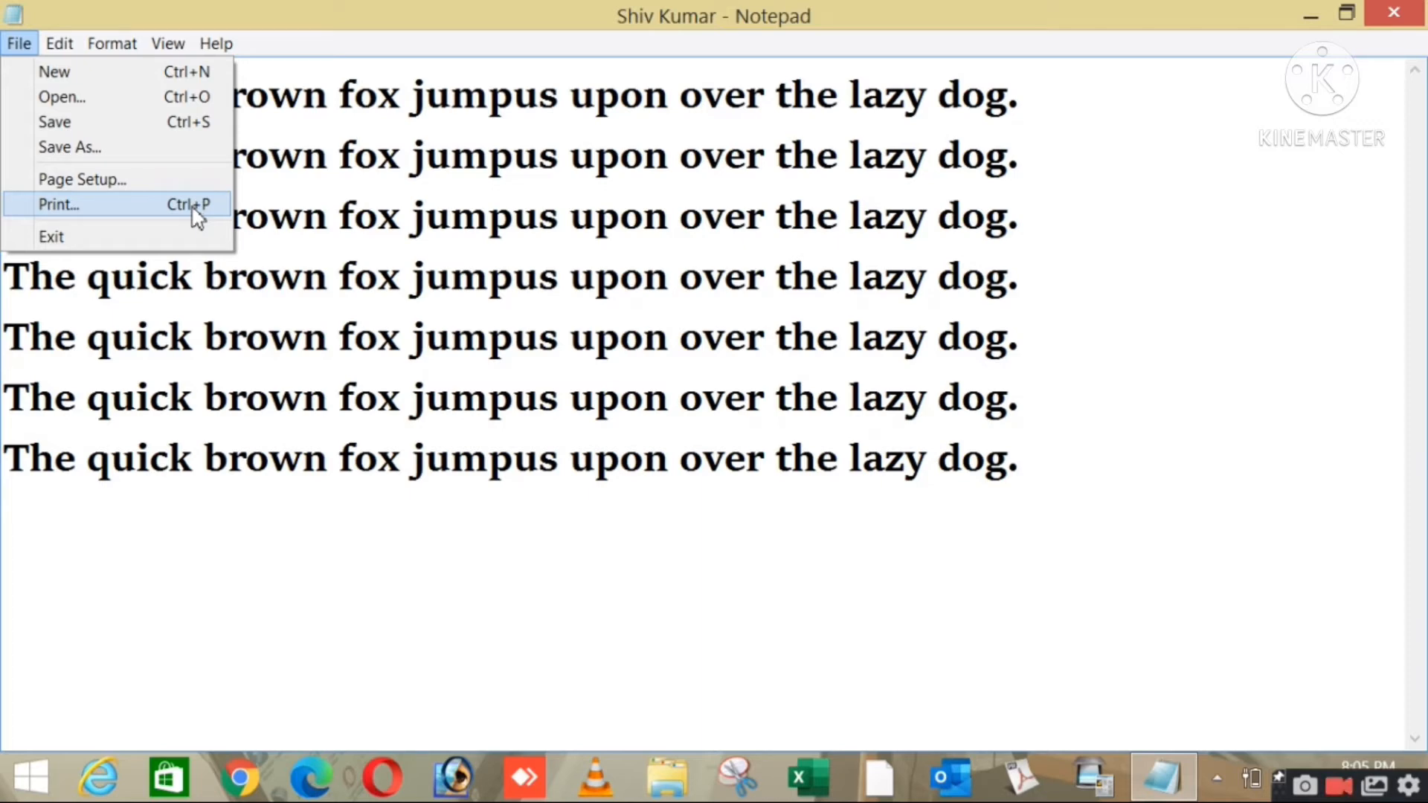
left_click(69, 215)
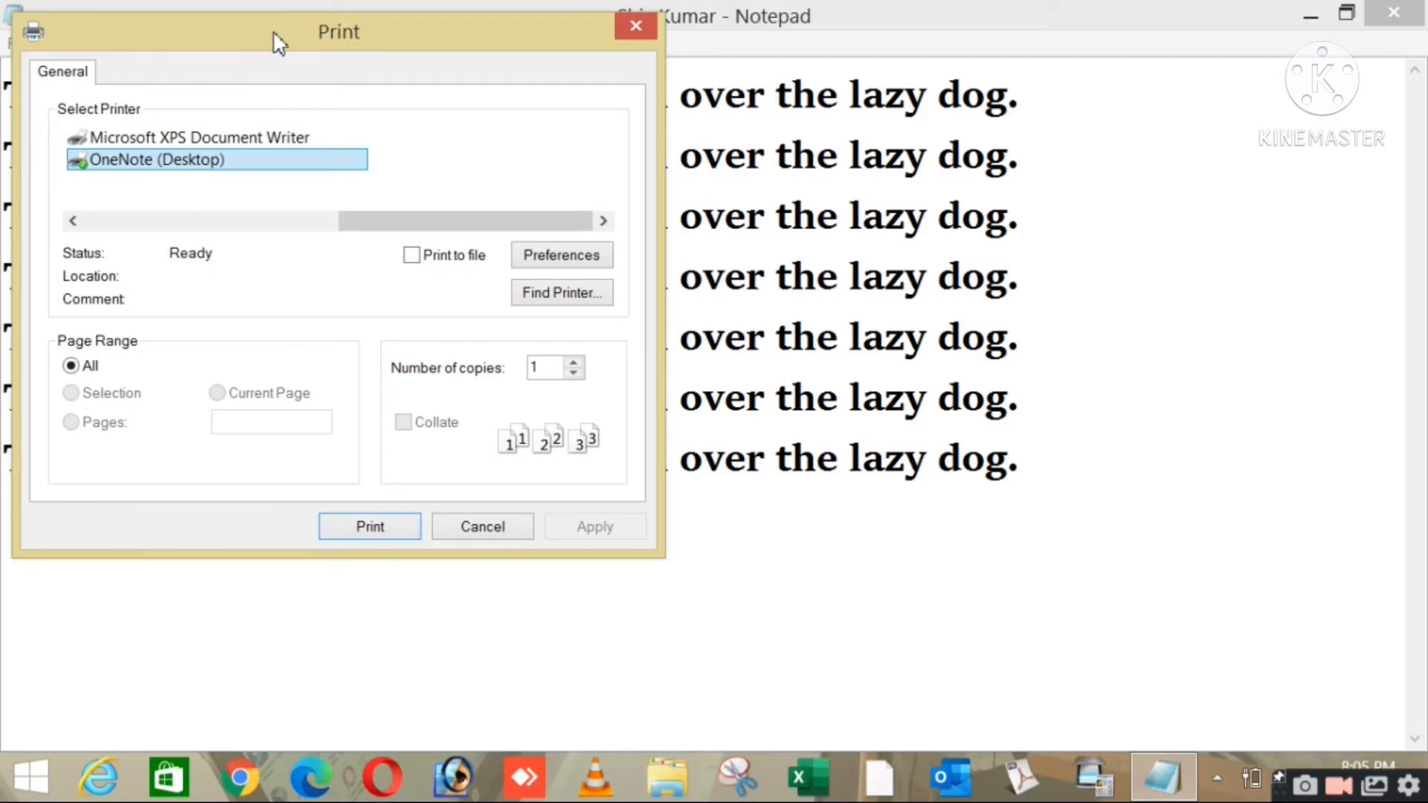
left_click_drag(274, 37, 478, 127)
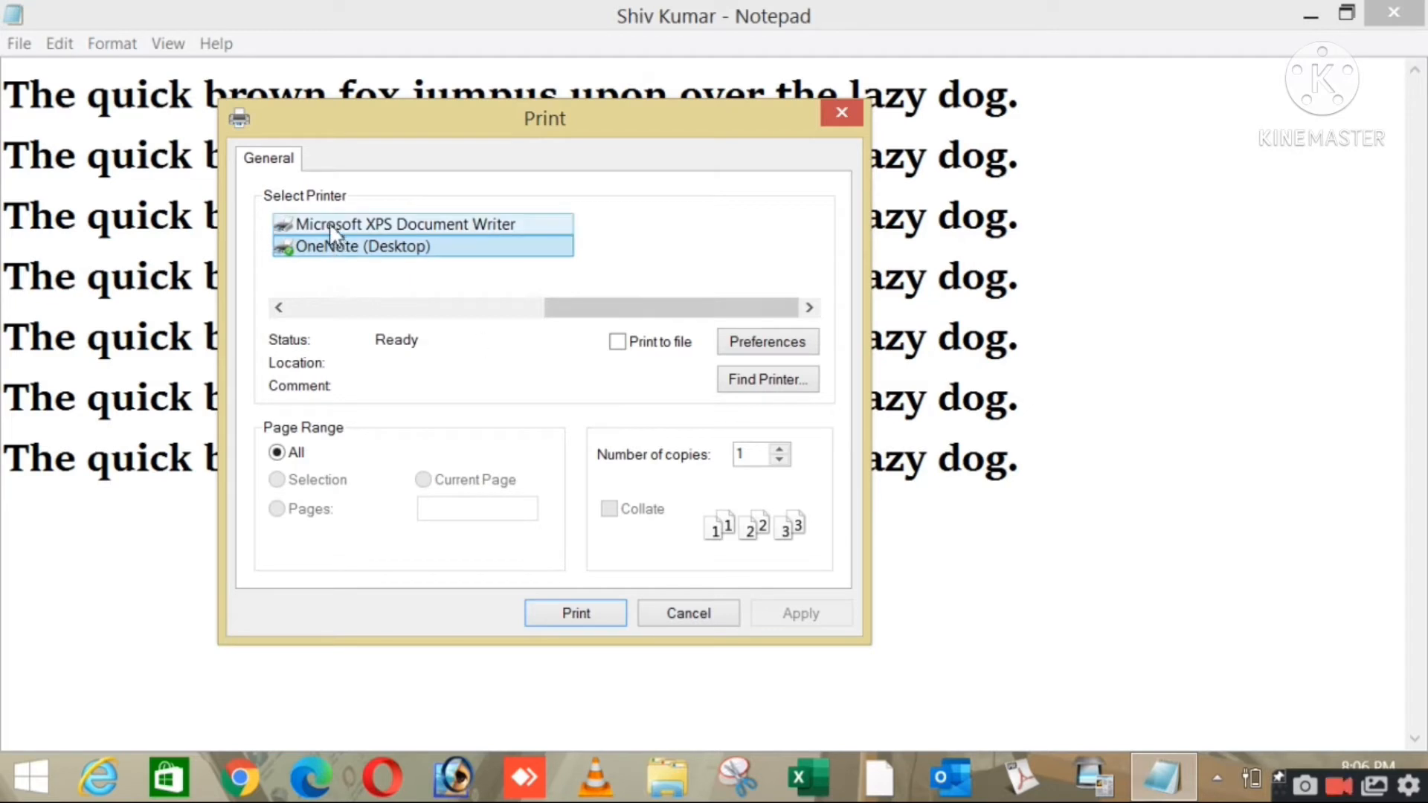
Alternate between the Microsoft XPS Document Writer and OneNote (Desktop) printers, then clear the highlighted printer
left_click(355, 231)
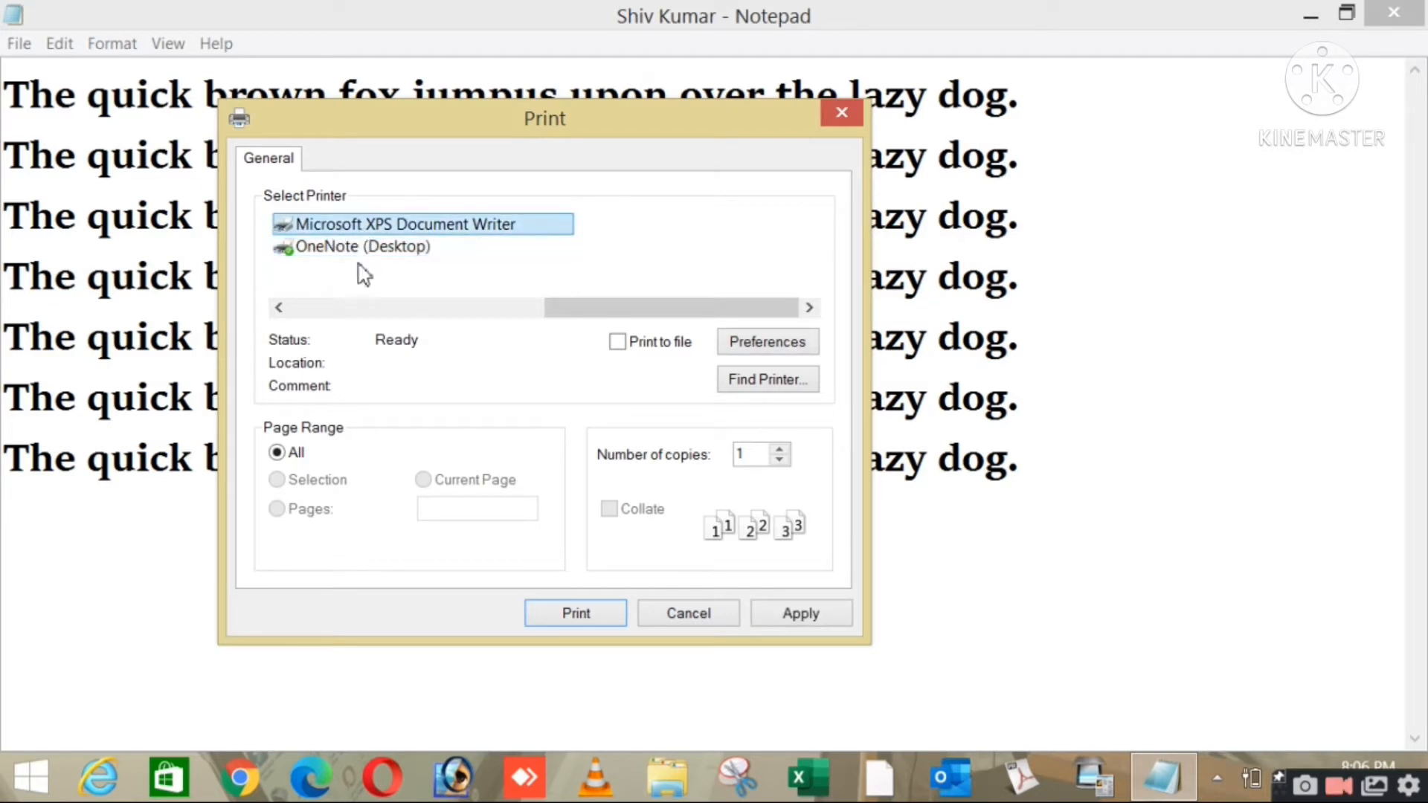
left_click(372, 248)
left_click(372, 226)
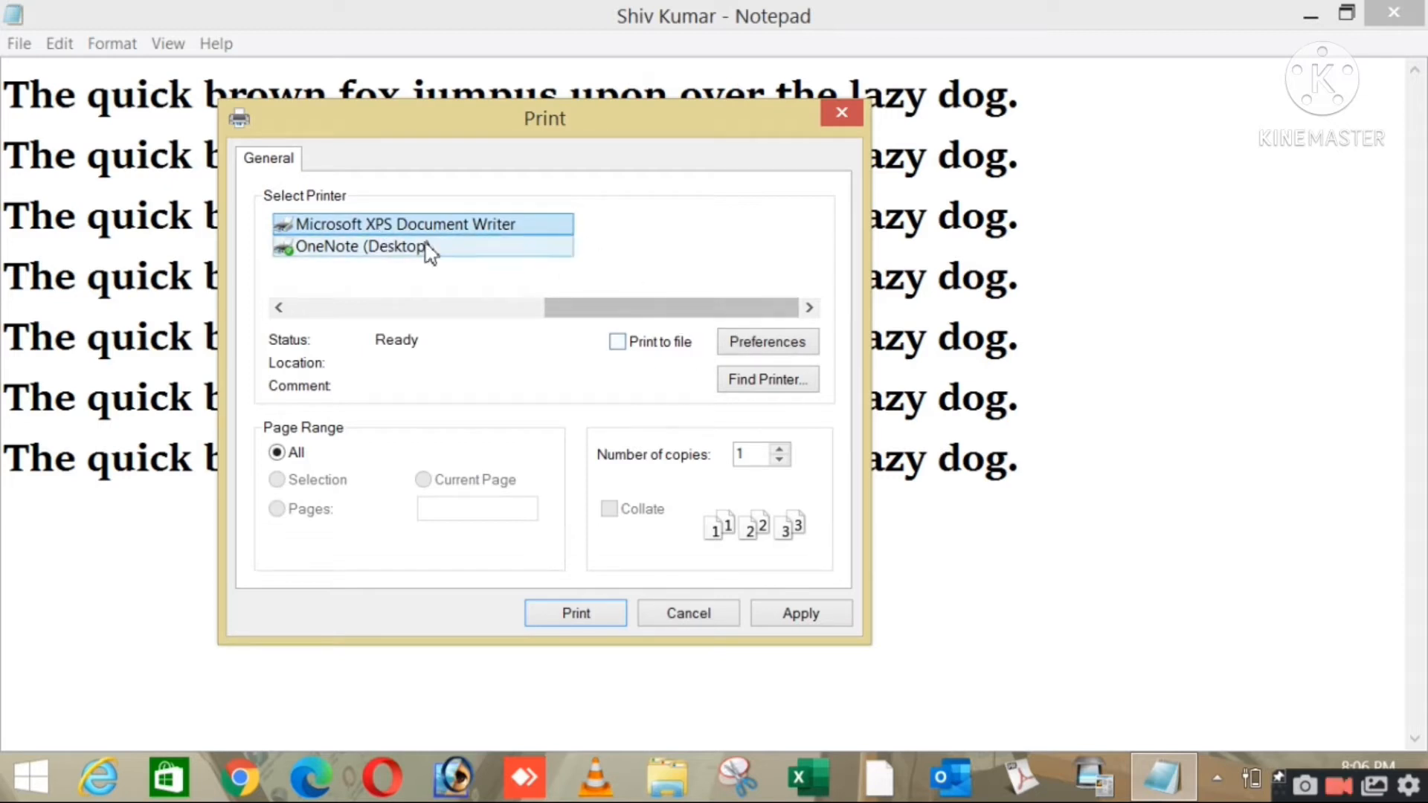
left_click(368, 247)
left_click(366, 227)
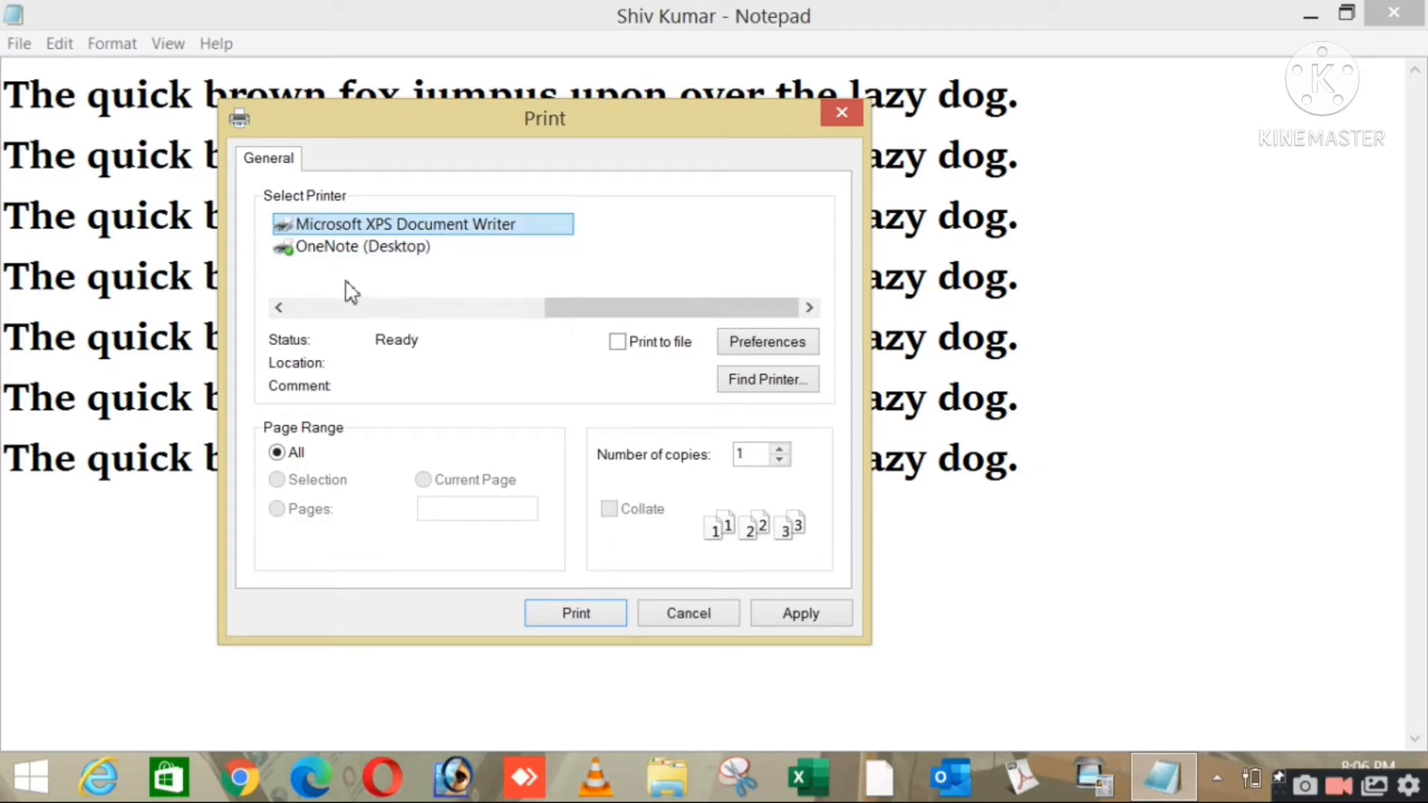
left_click(394, 281)
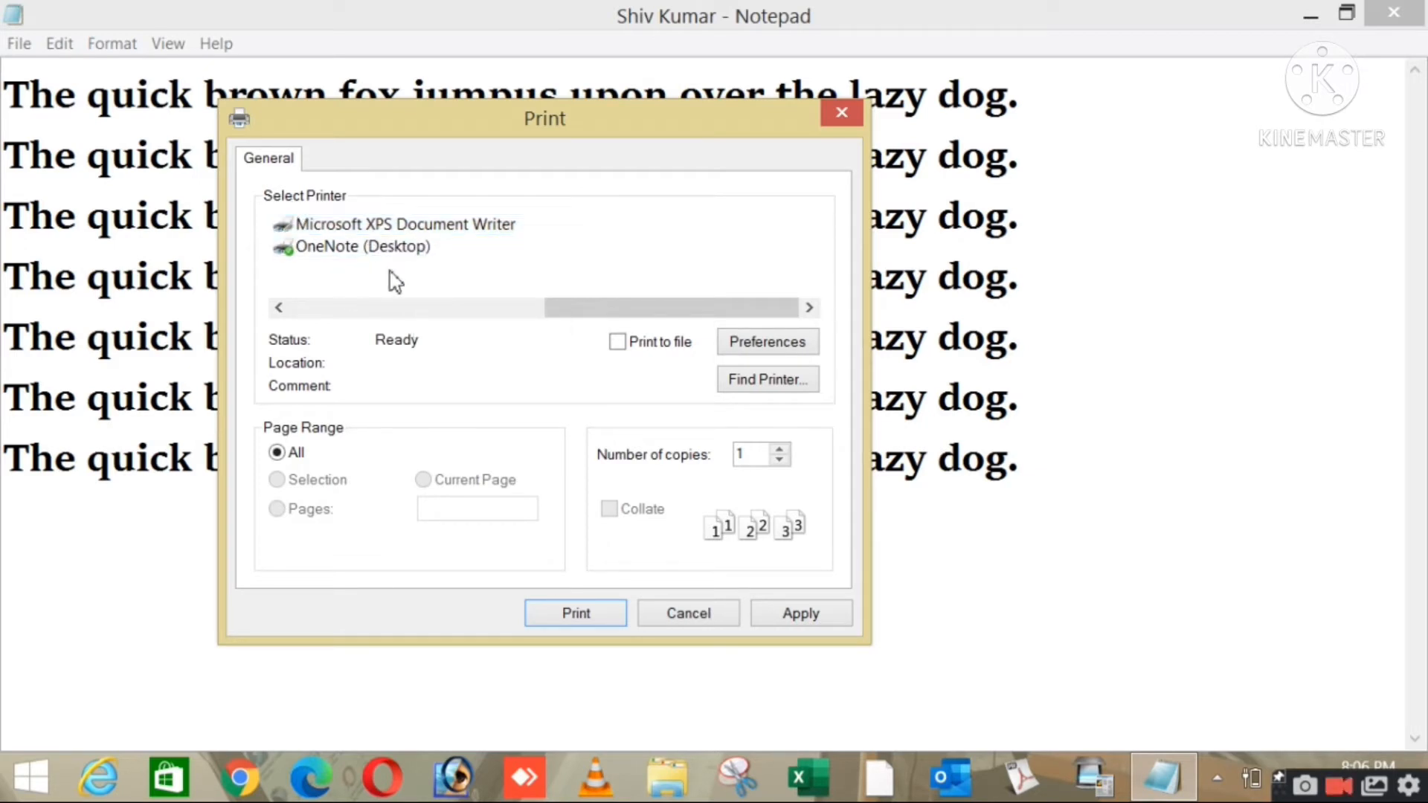
Open the printing preferences and alternate the orientation between Landscape and Portrait to compare previews, ending on Portrait
left_click(753, 345)
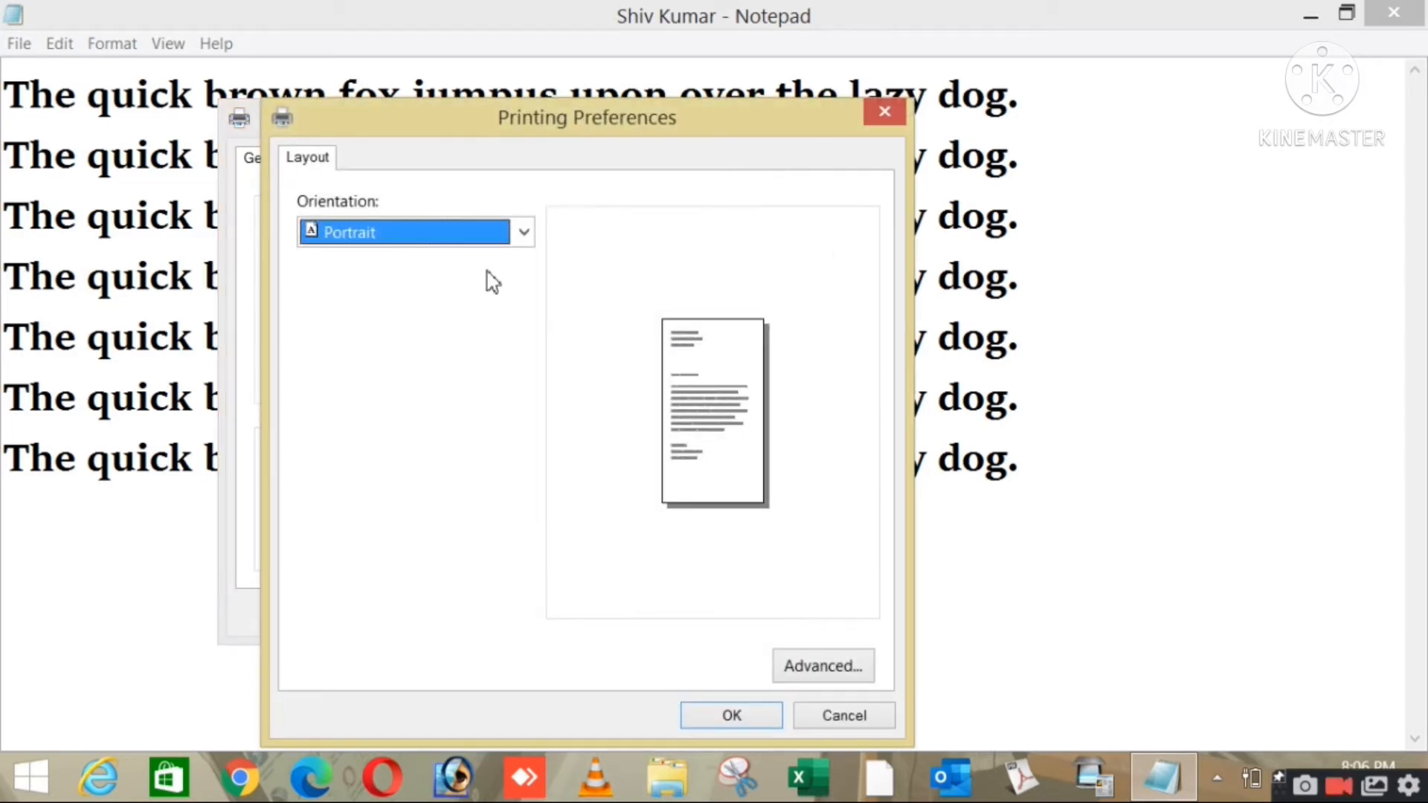
left_click(525, 232)
left_click(494, 289)
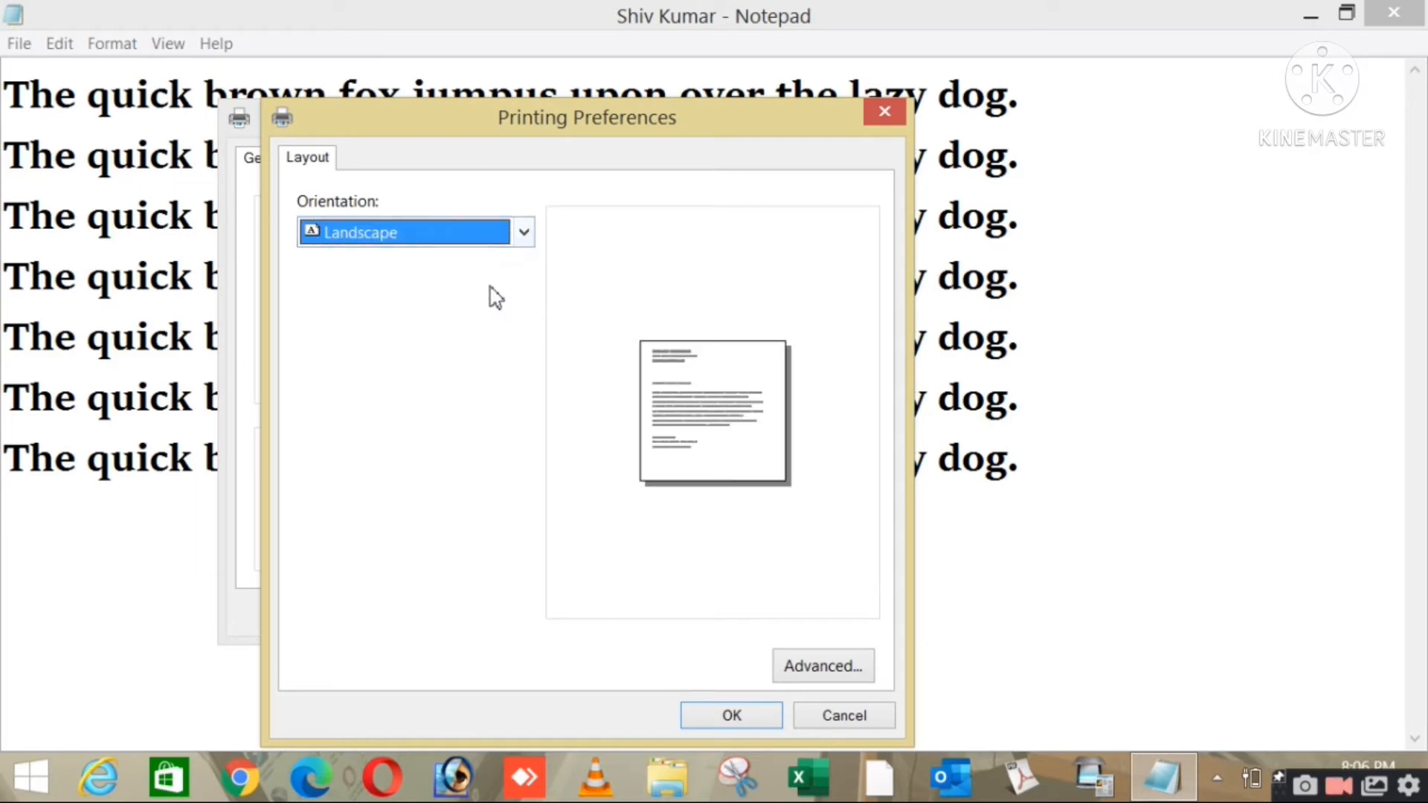
left_click(525, 240)
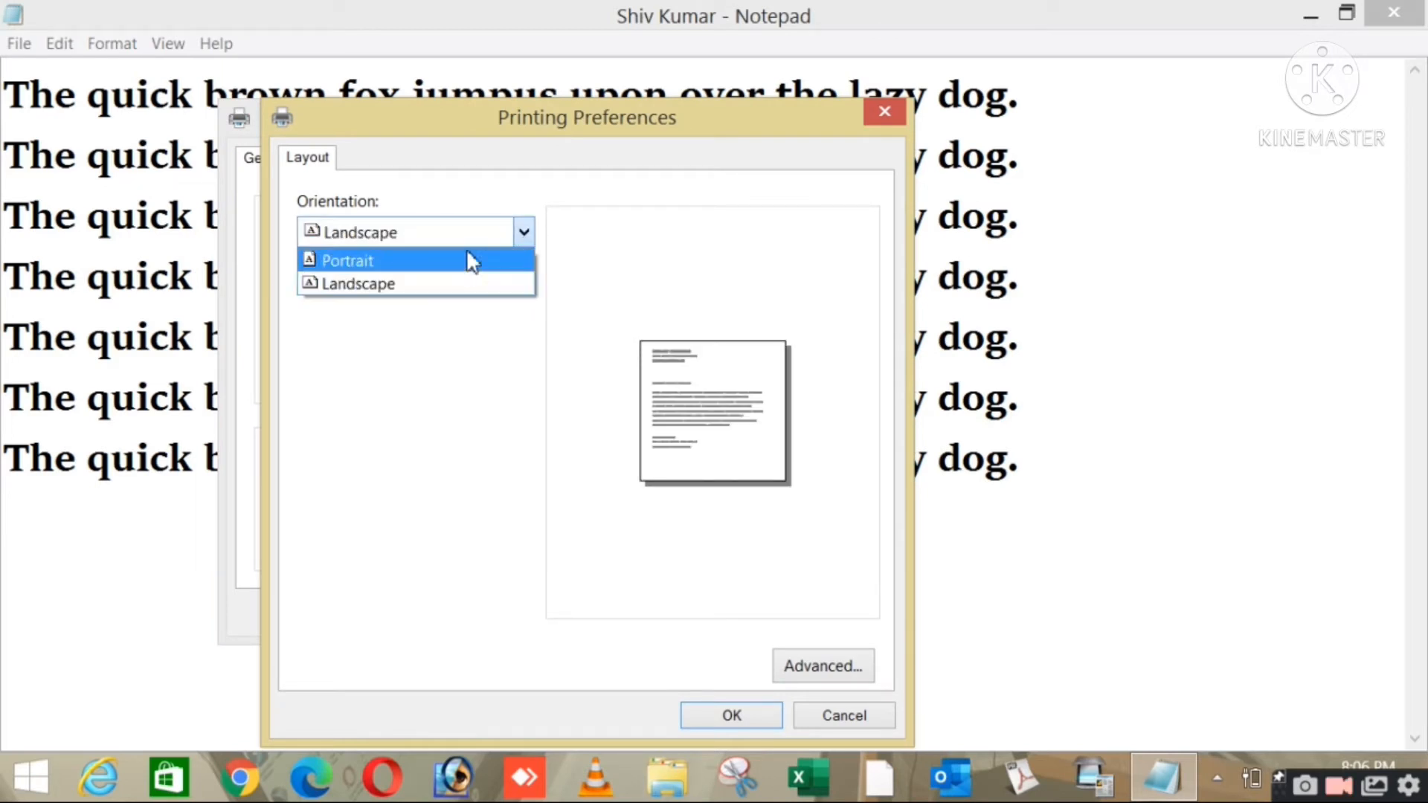
left_click(456, 262)
left_click(524, 237)
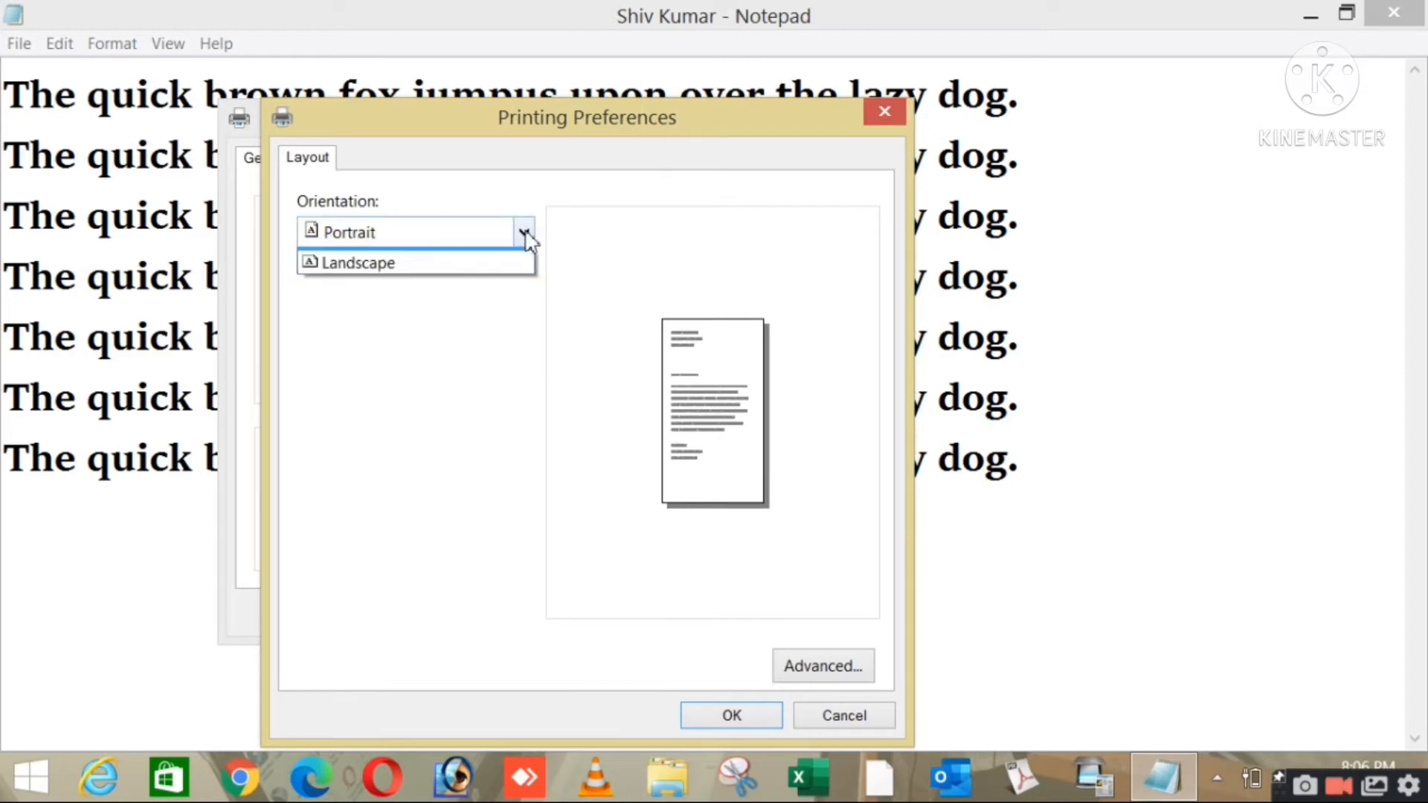
left_click(466, 291)
left_click(524, 235)
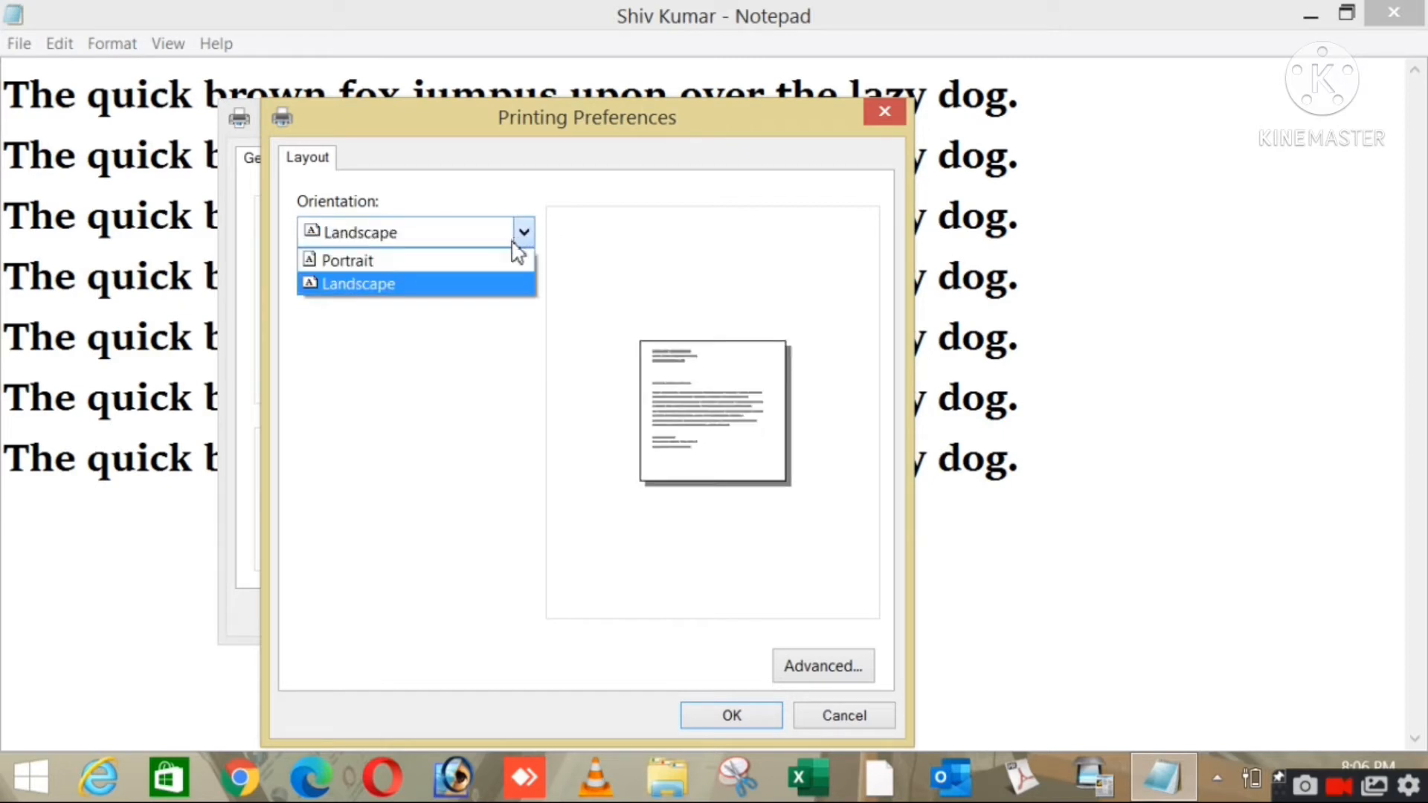
left_click(471, 262)
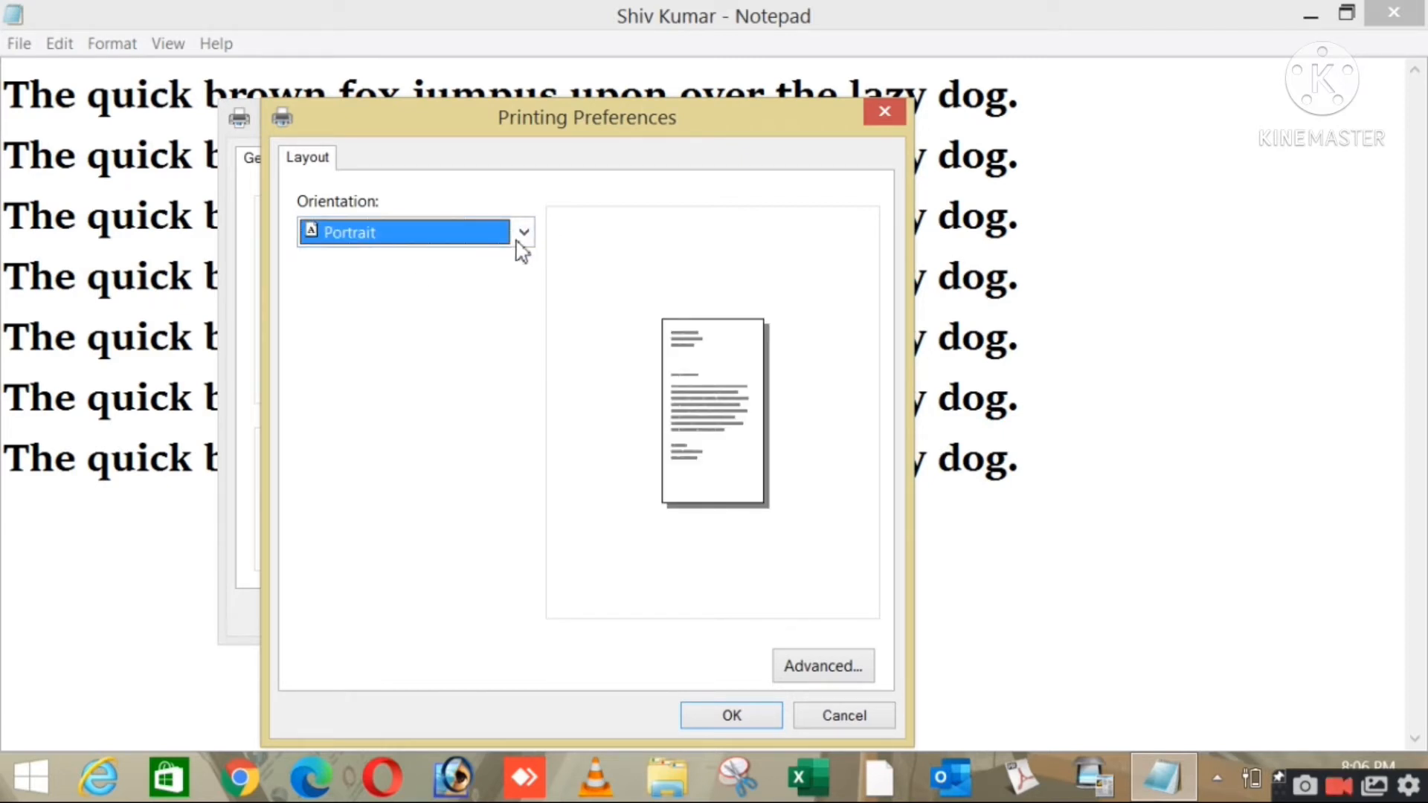
Close the printing preferences, start printing the document, and cancel saving the print output
left_click(895, 113)
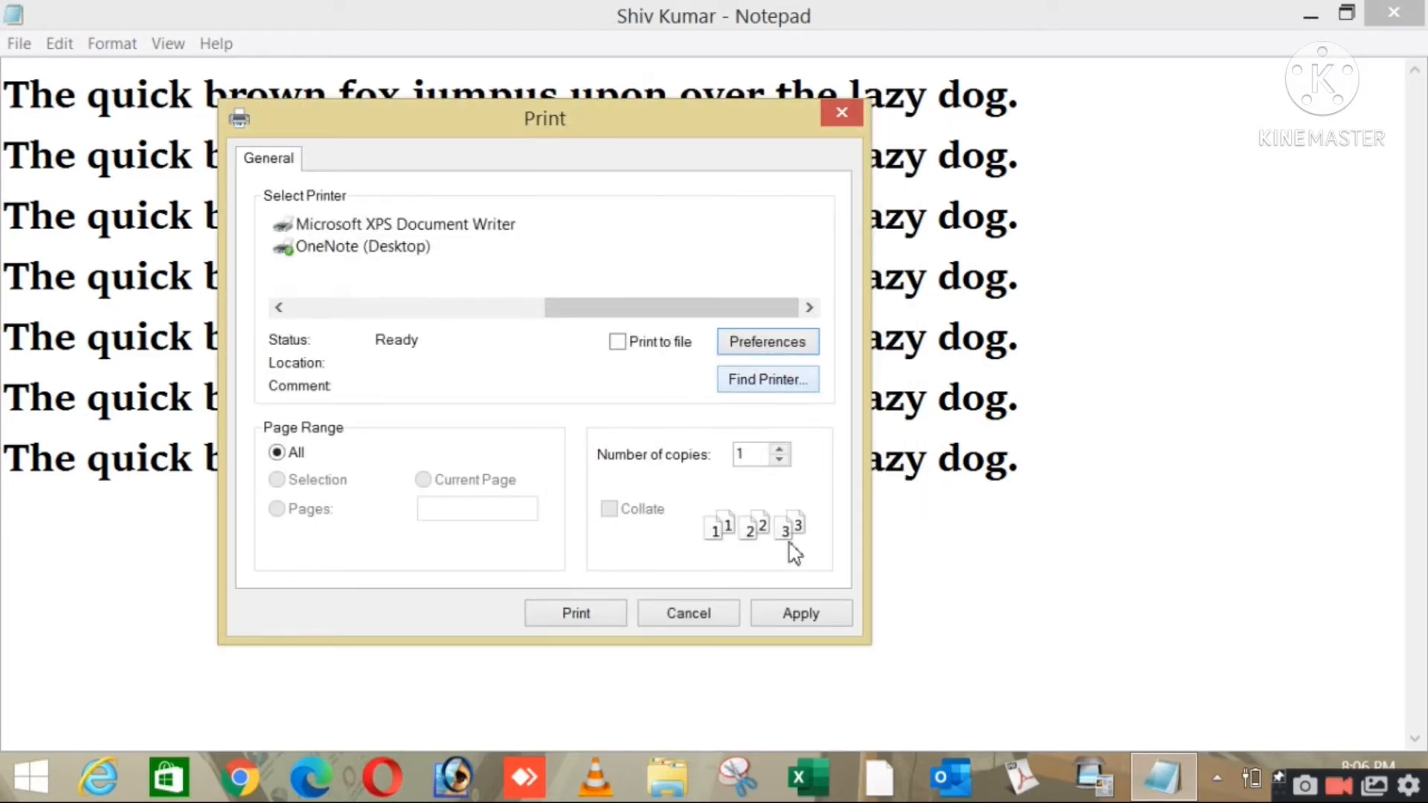
left_click(571, 614)
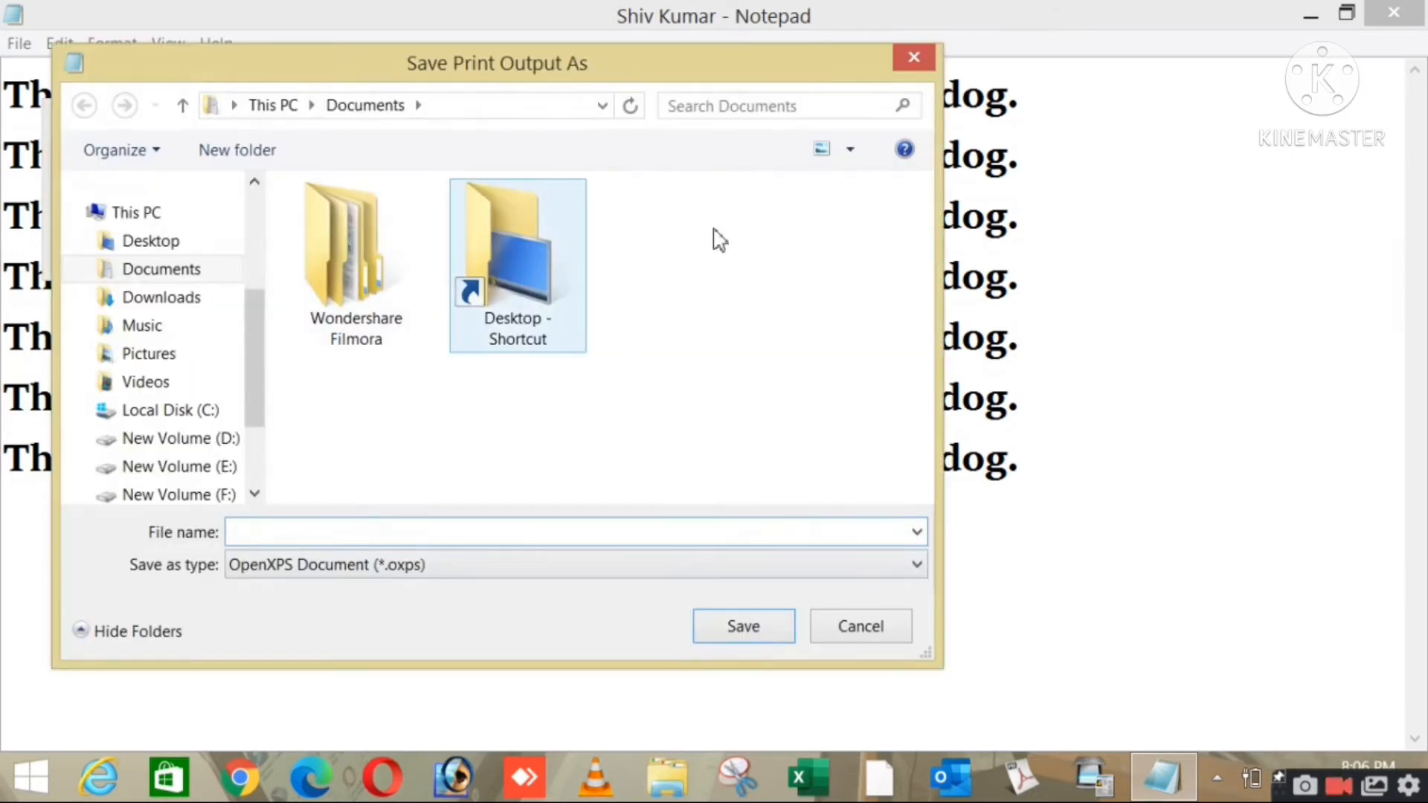
left_click(927, 60)
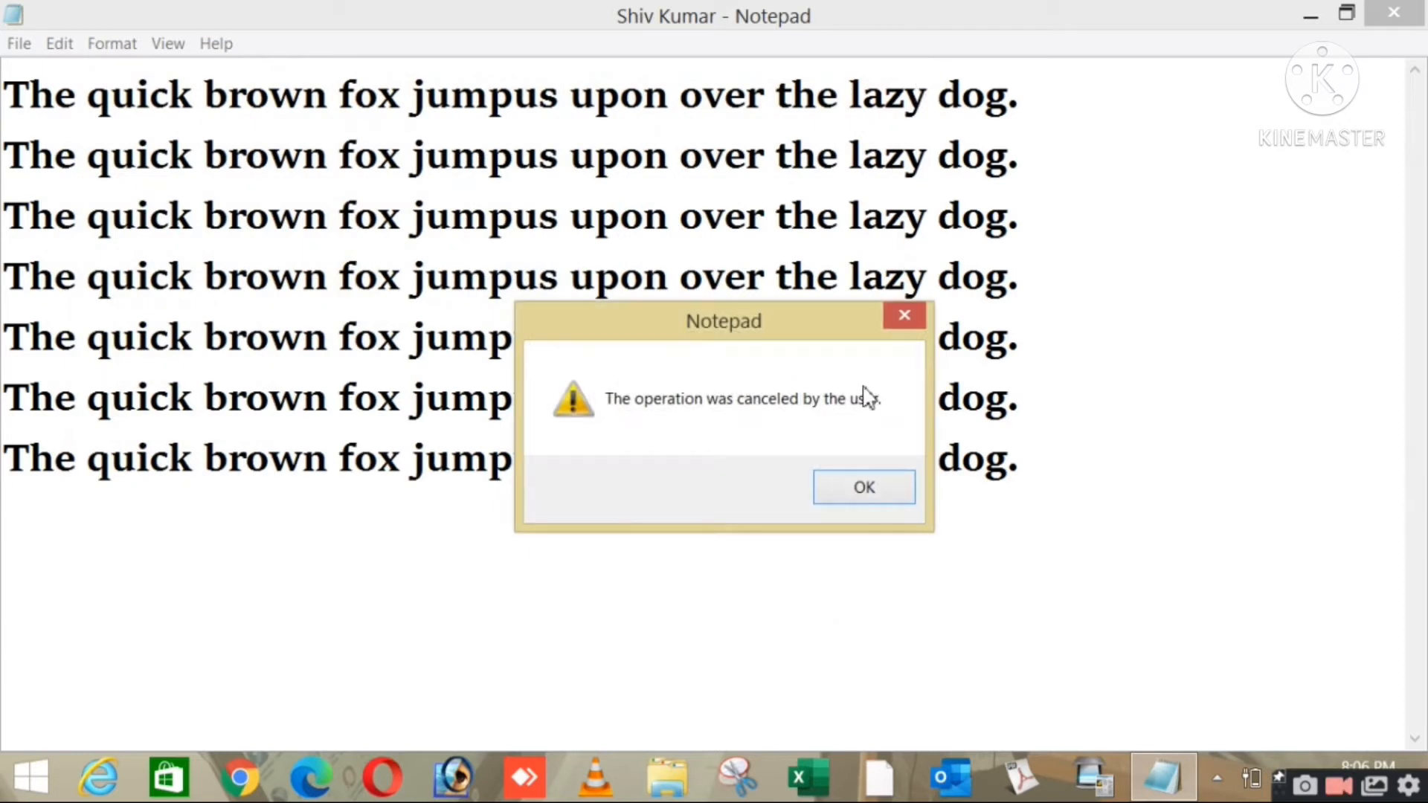
left_click(865, 487)
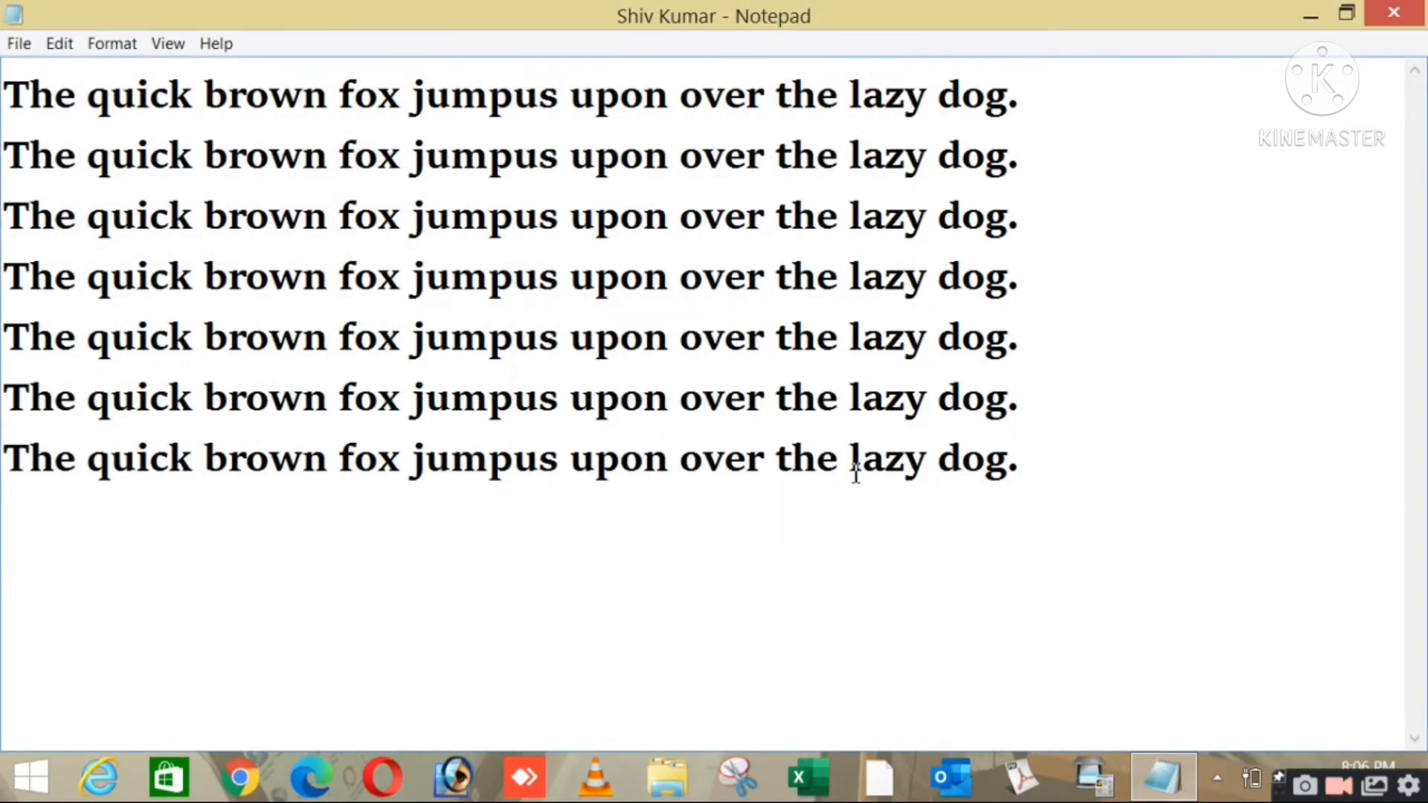
Look at the Exit command among the file commands and highlight all seven sample sentences, clearing the selection
left_click(5, 47)
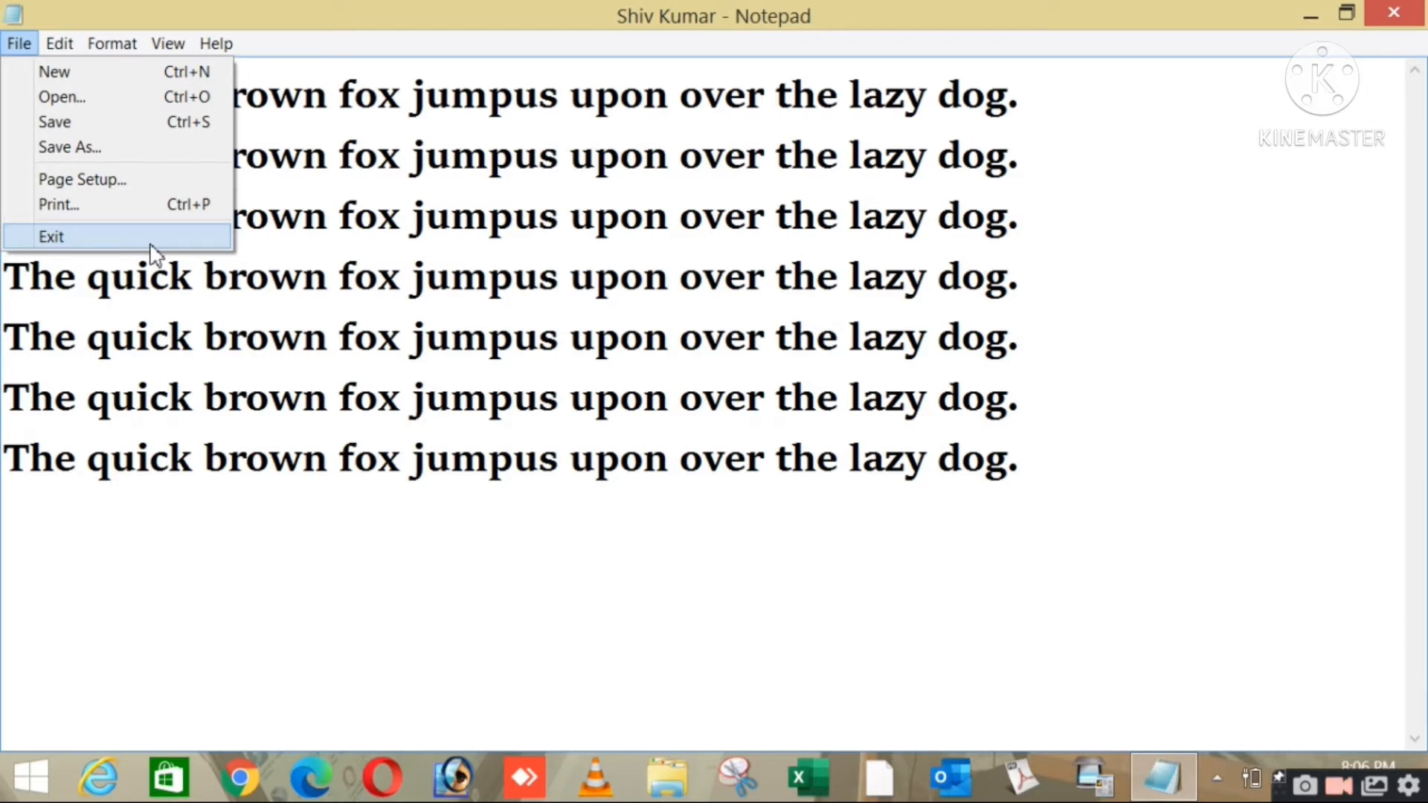
left_click(1052, 578)
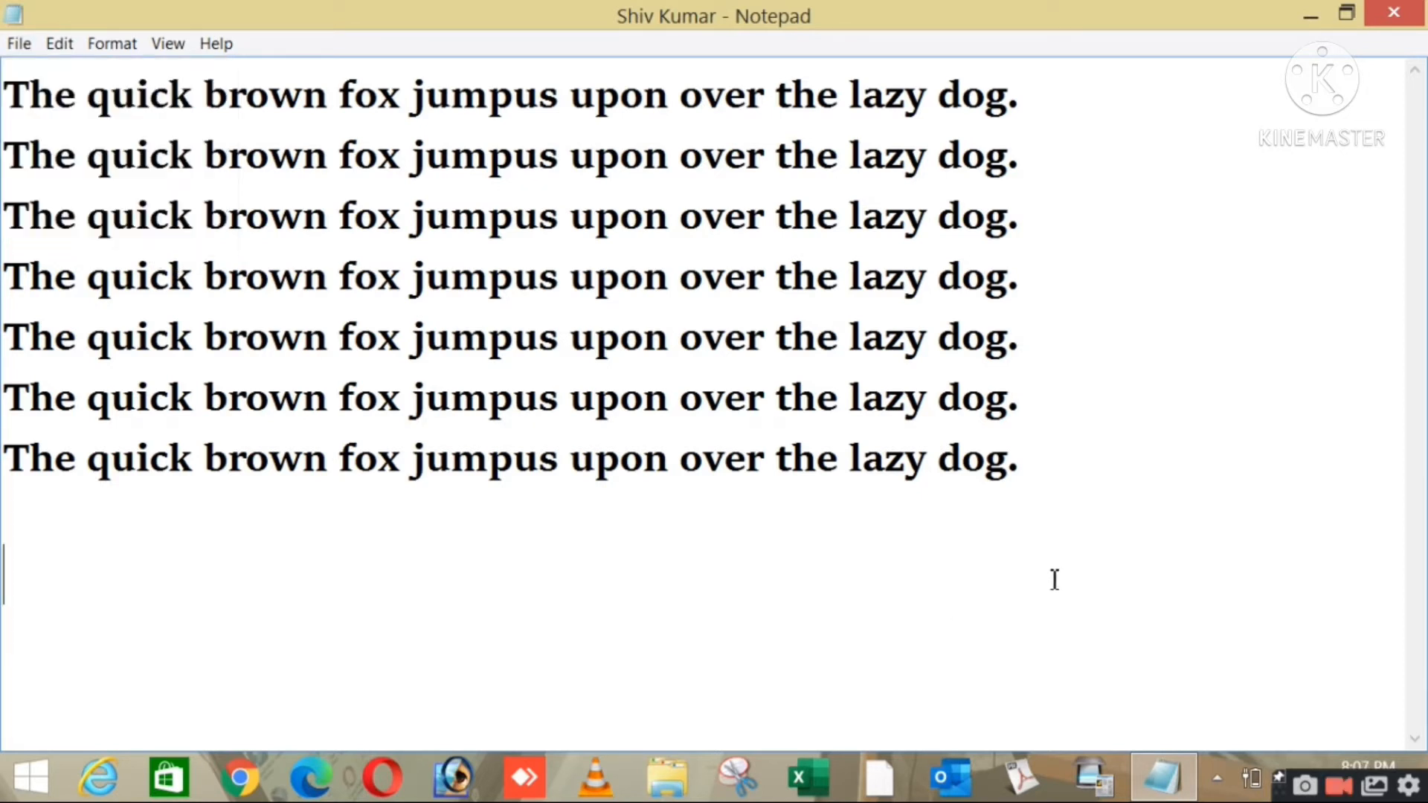
left_click_drag(1052, 578, 6, 83)
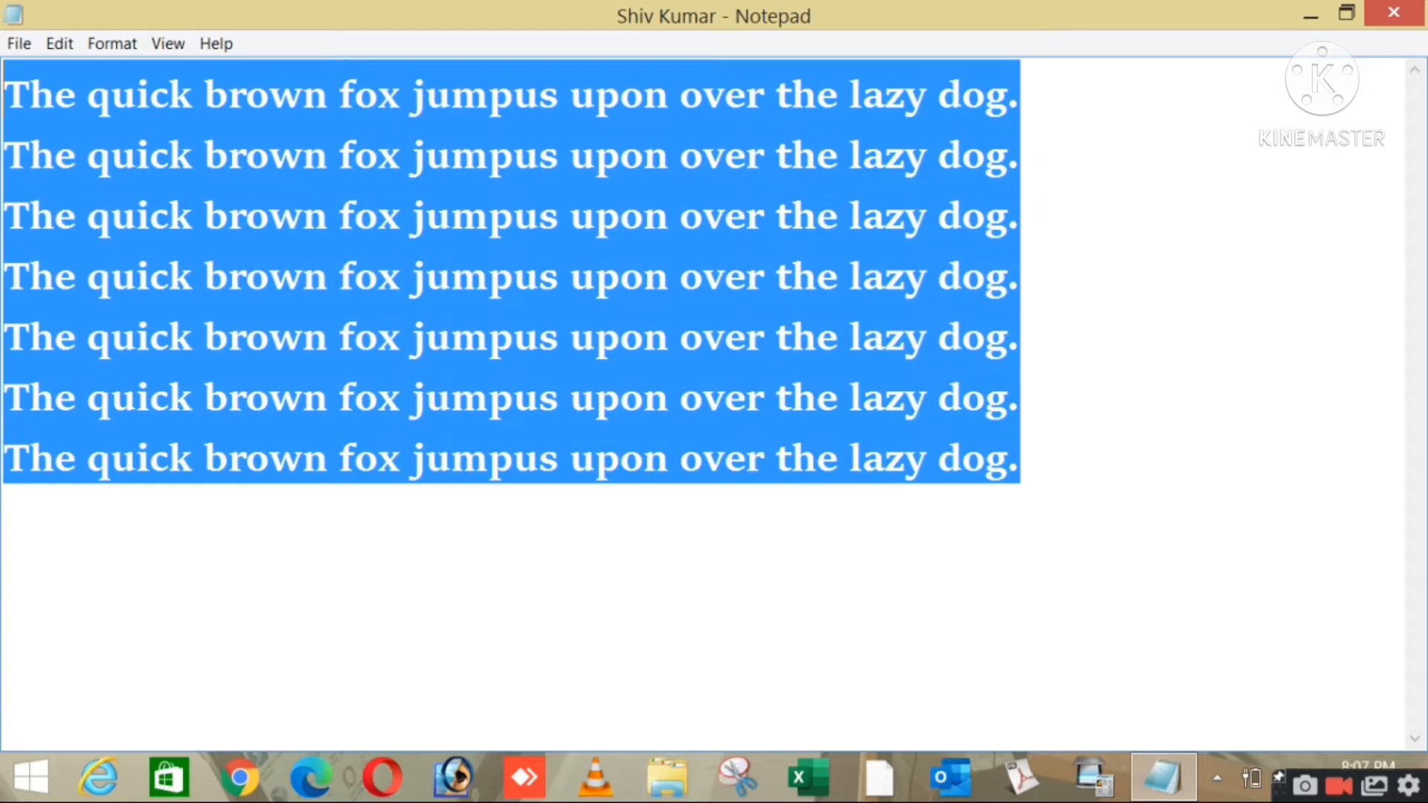
left_click(880, 651)
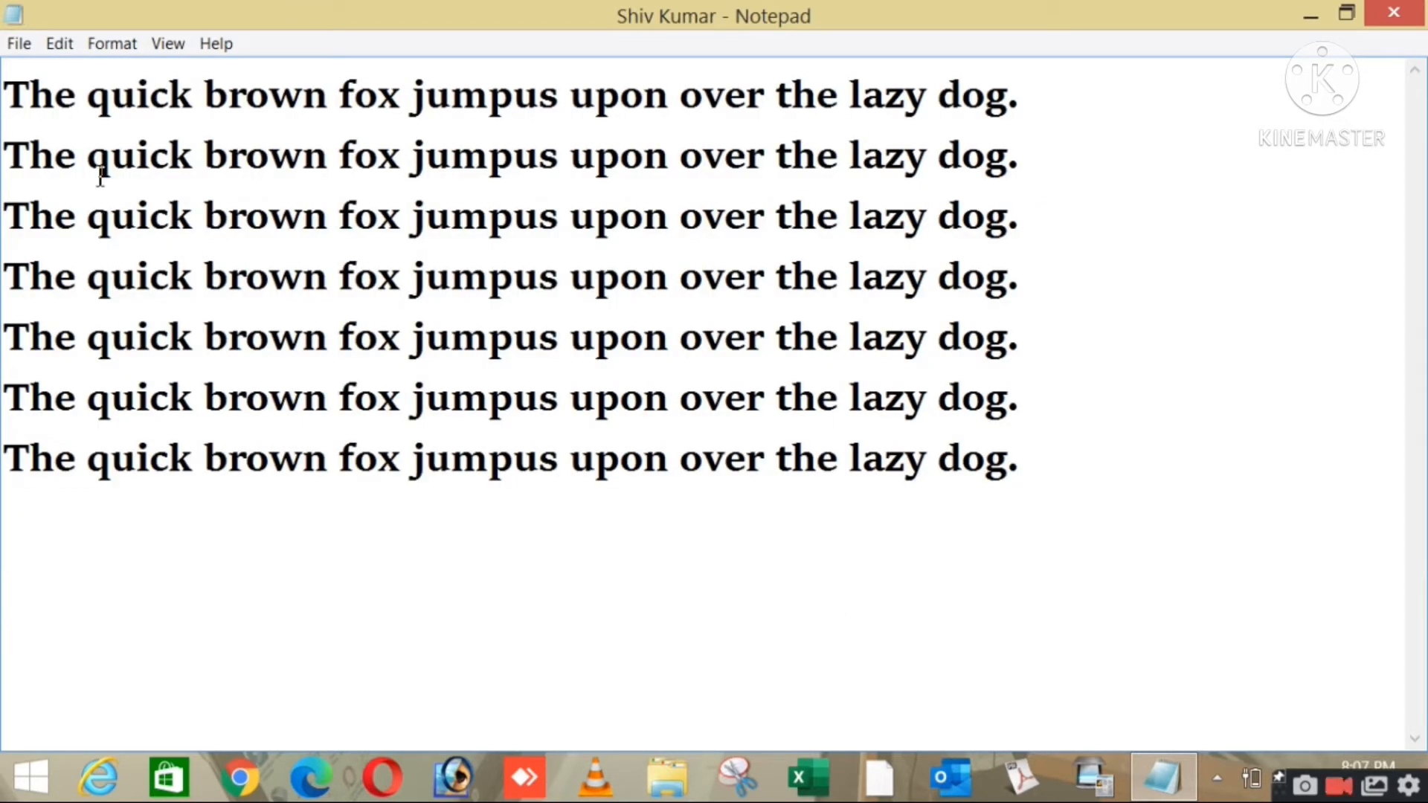
Exit Notepad without saving the changes to the document
left_click(18, 53)
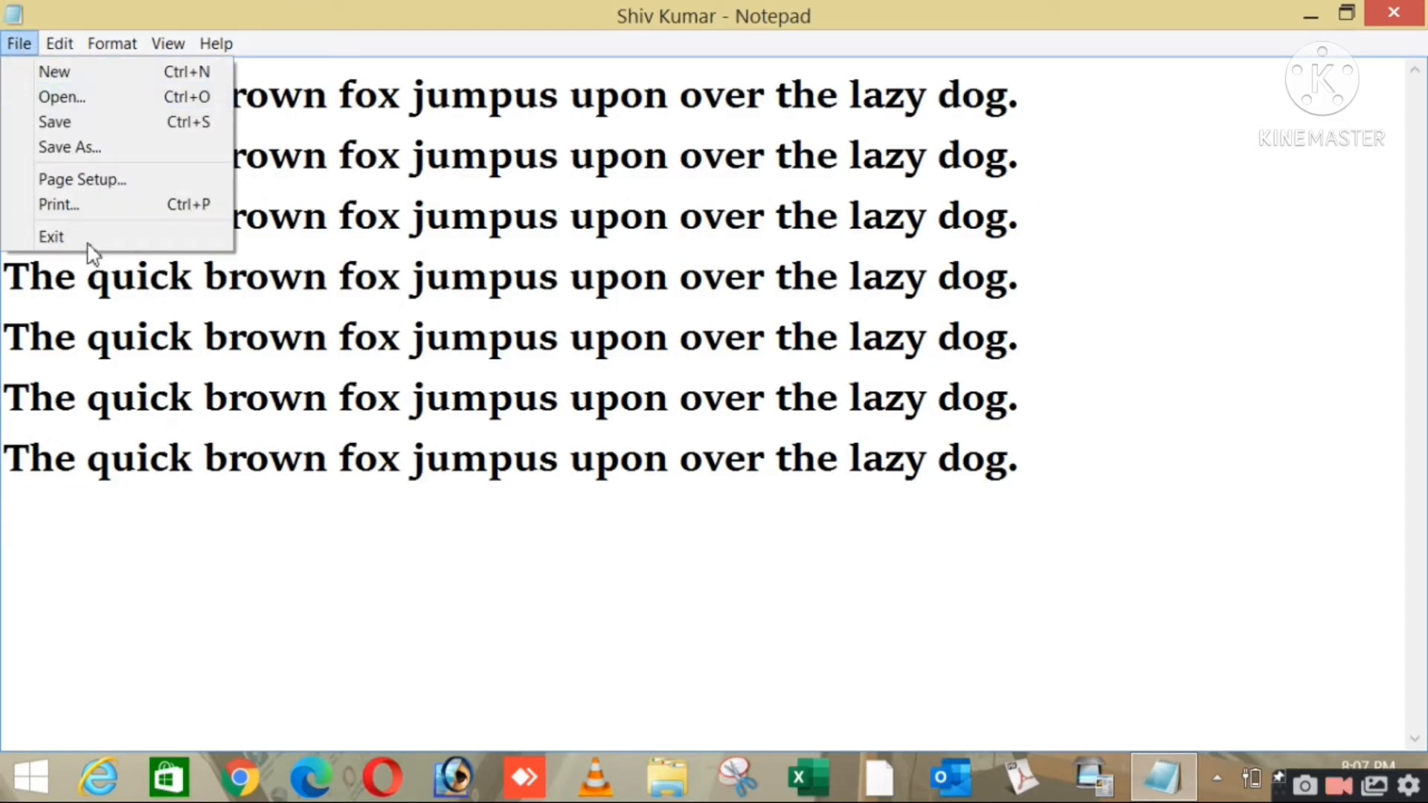
left_click(87, 245)
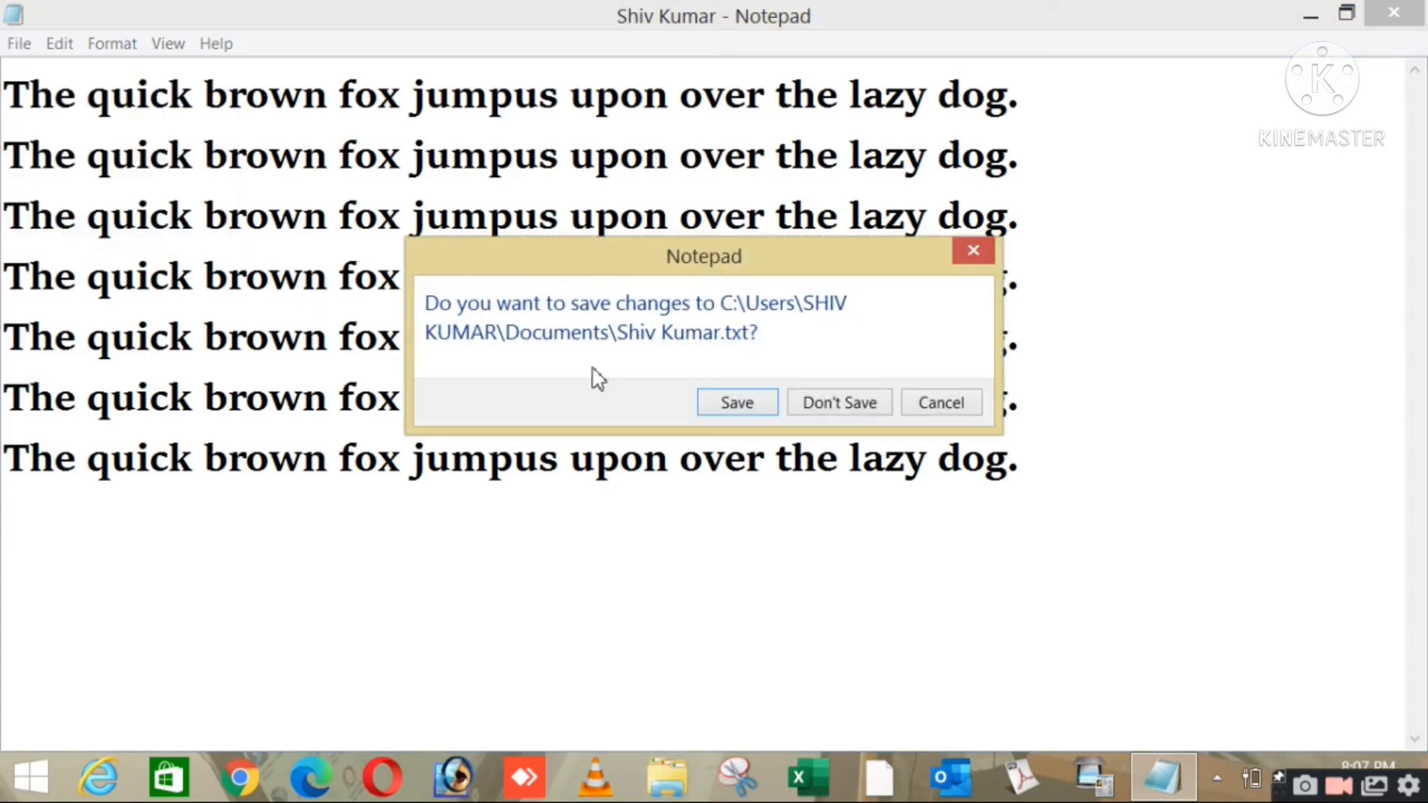
left_click_drag(678, 282, 747, 320)
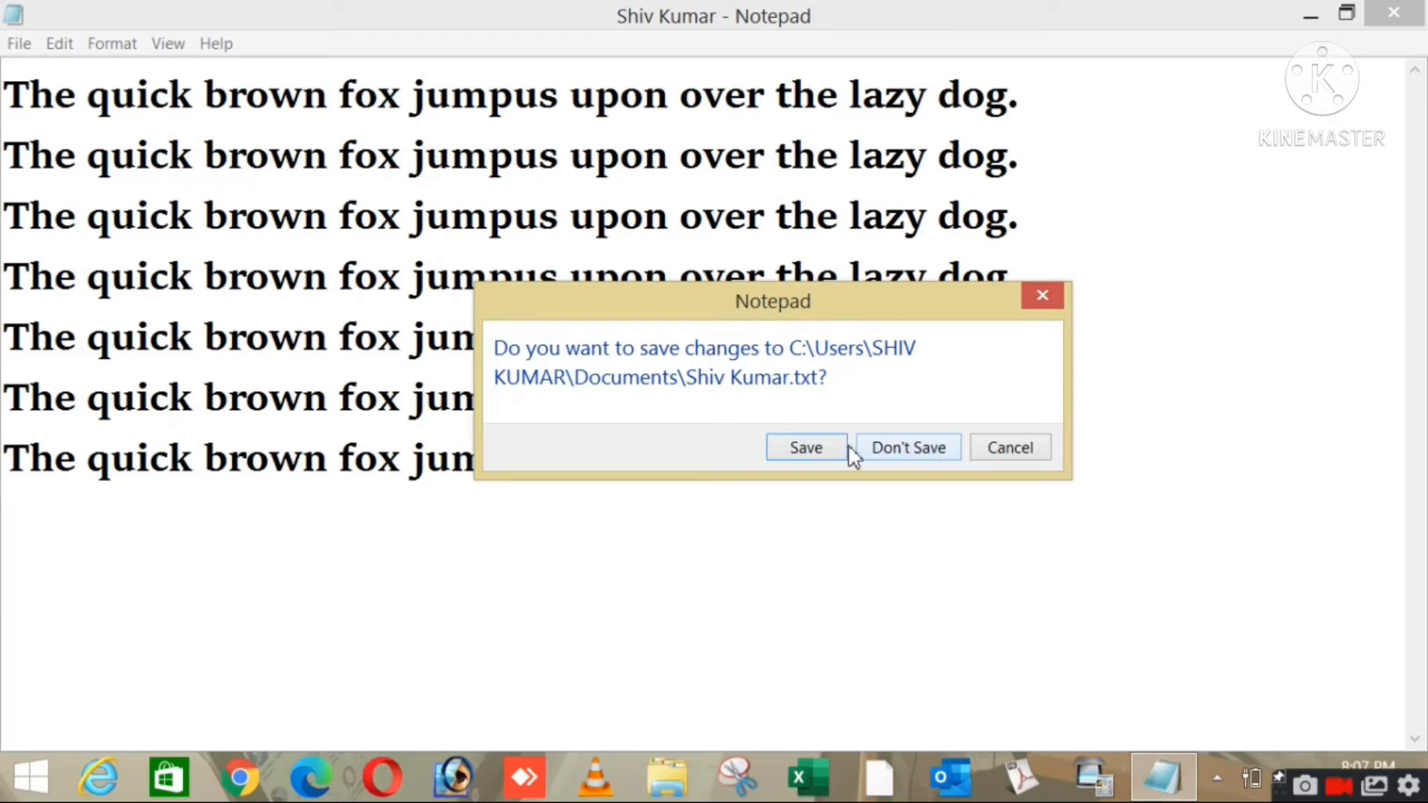
left_click(895, 452)
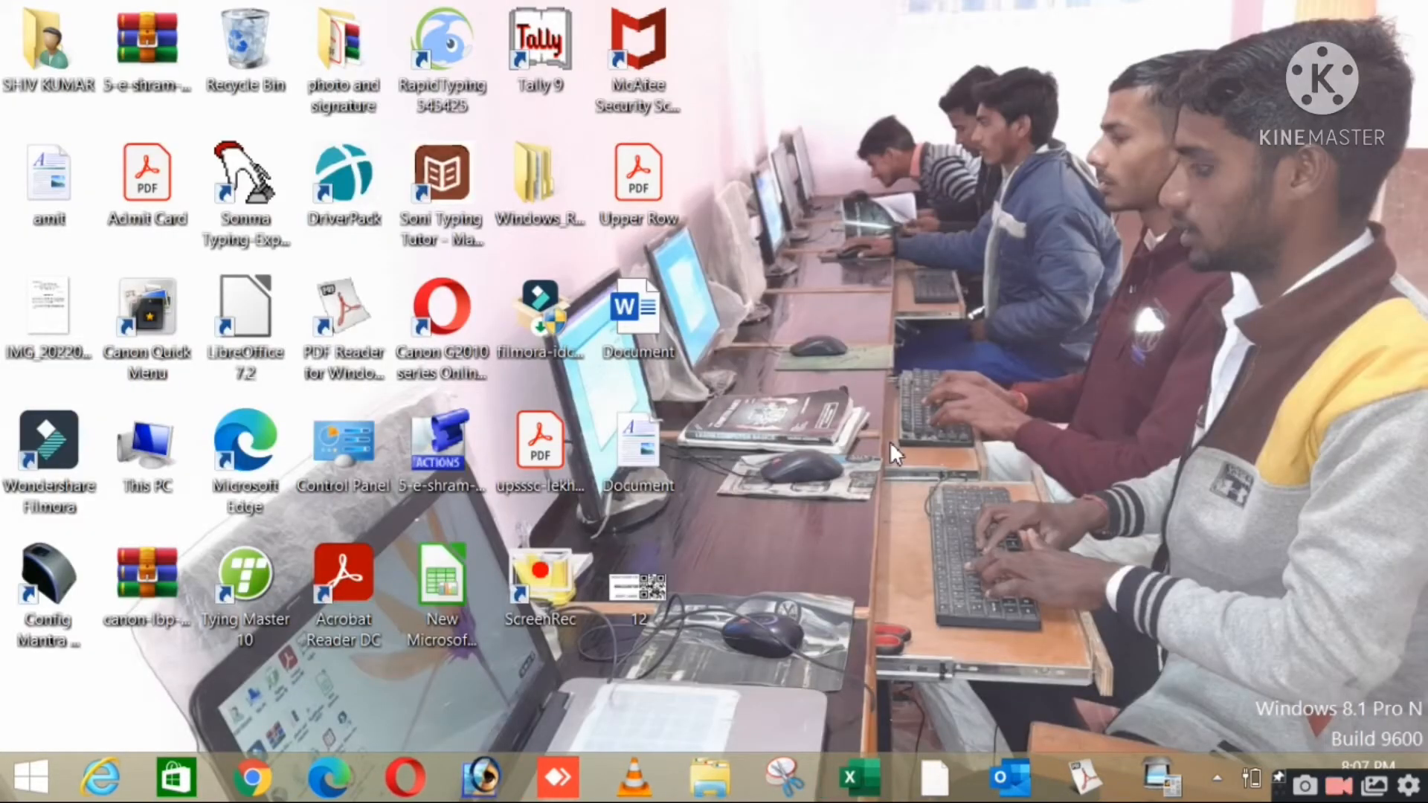
Search the Start screen for notepad and launch Notepad with a blank document
left_click(30, 777)
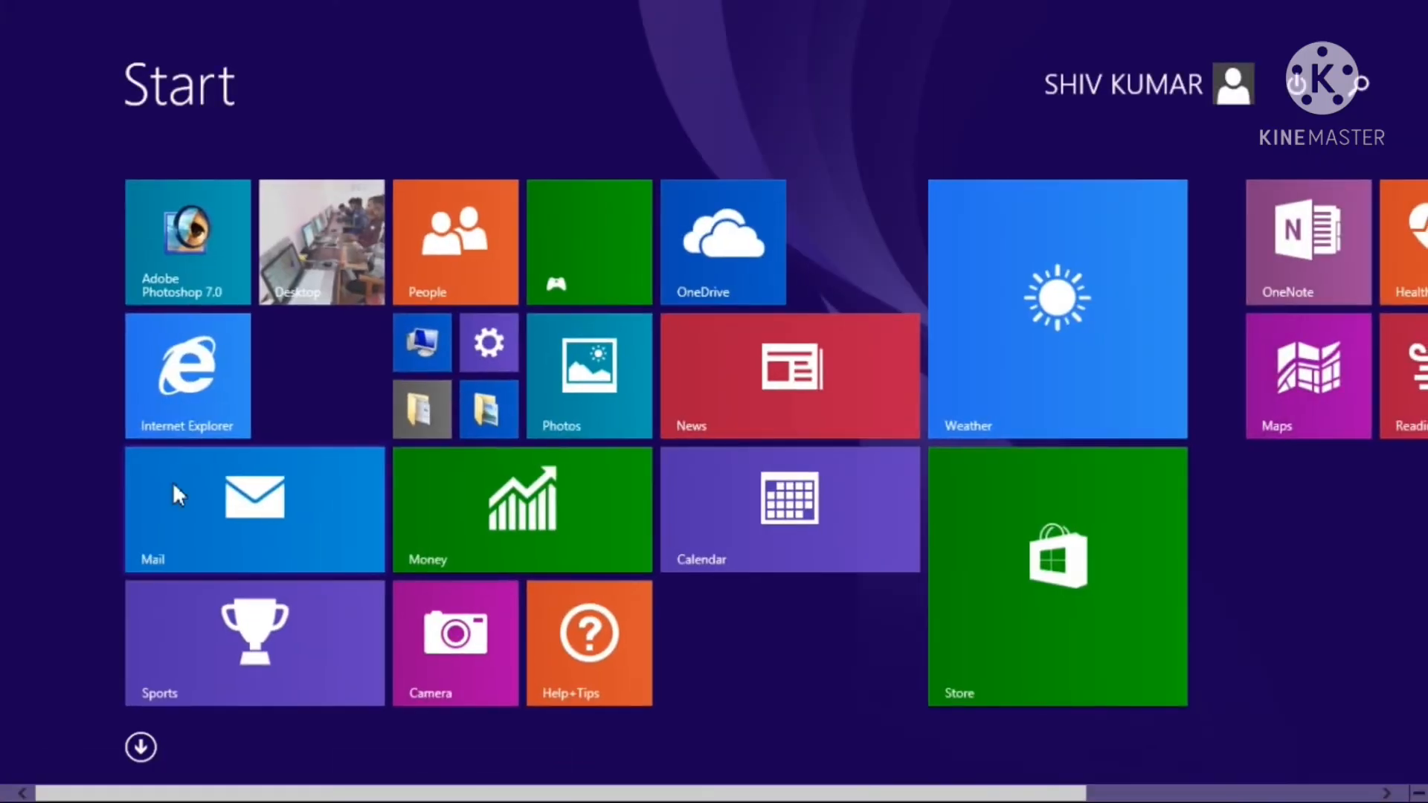
type("notepad")
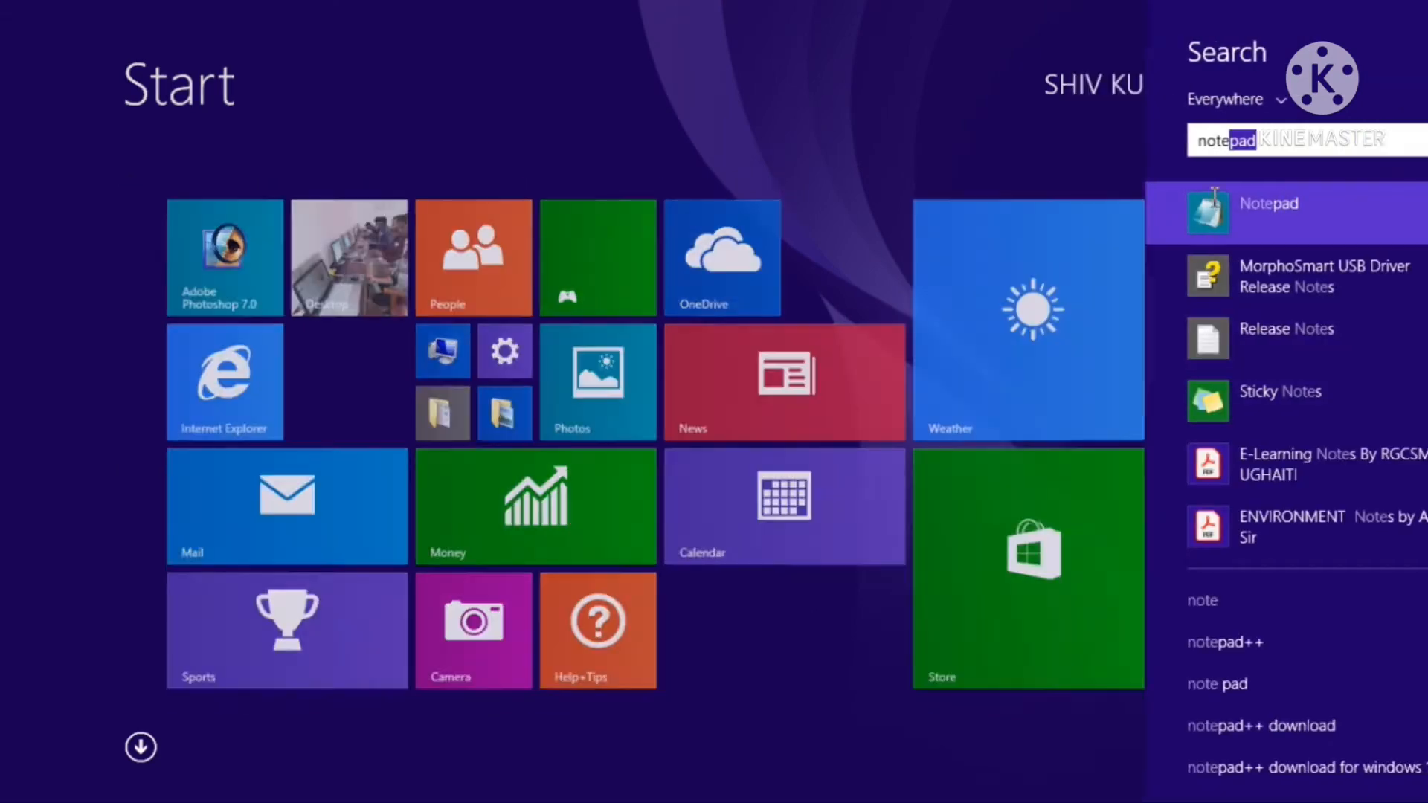
left_click(1214, 199)
left_click(1212, 111)
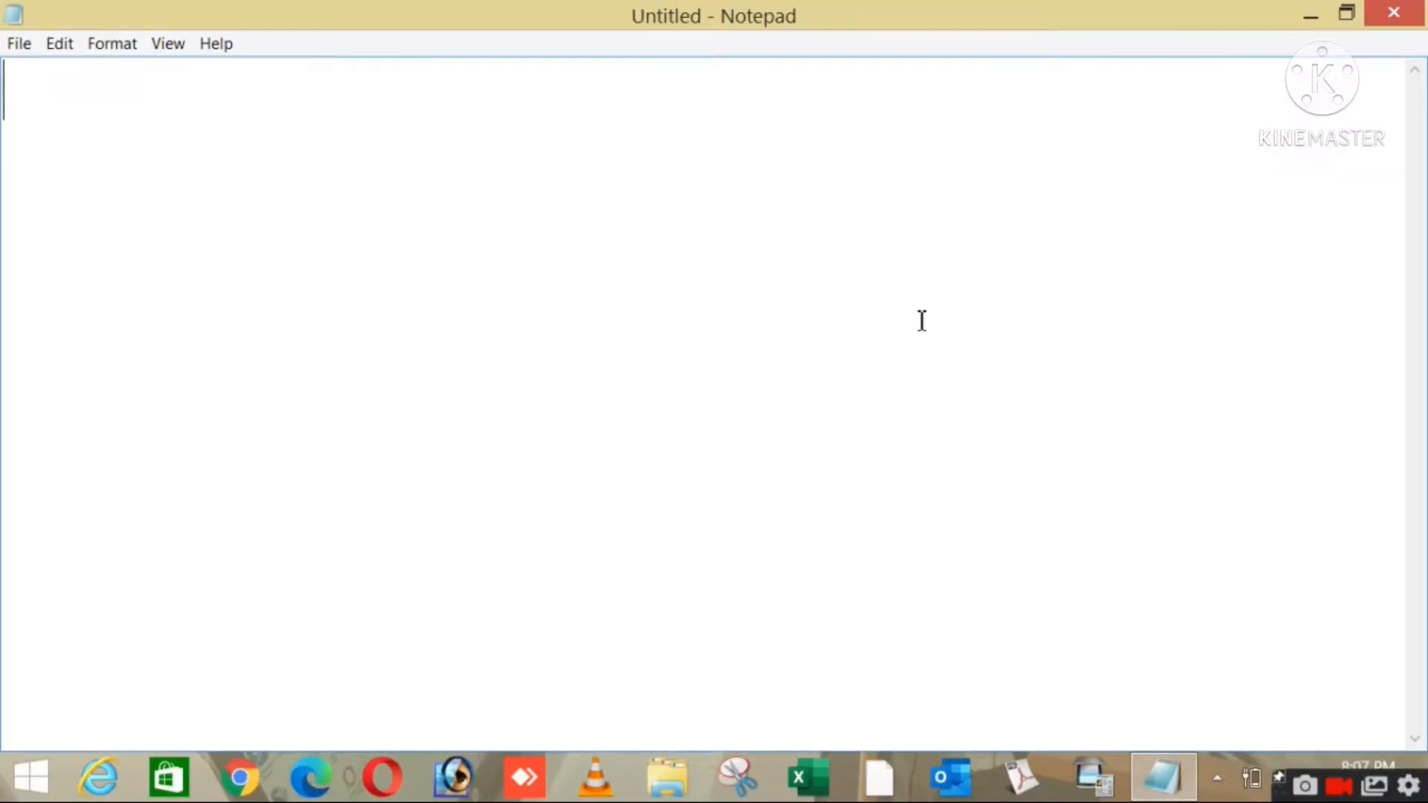
Review the File and Edit commands of the blank document without running any of them
left_click(18, 45)
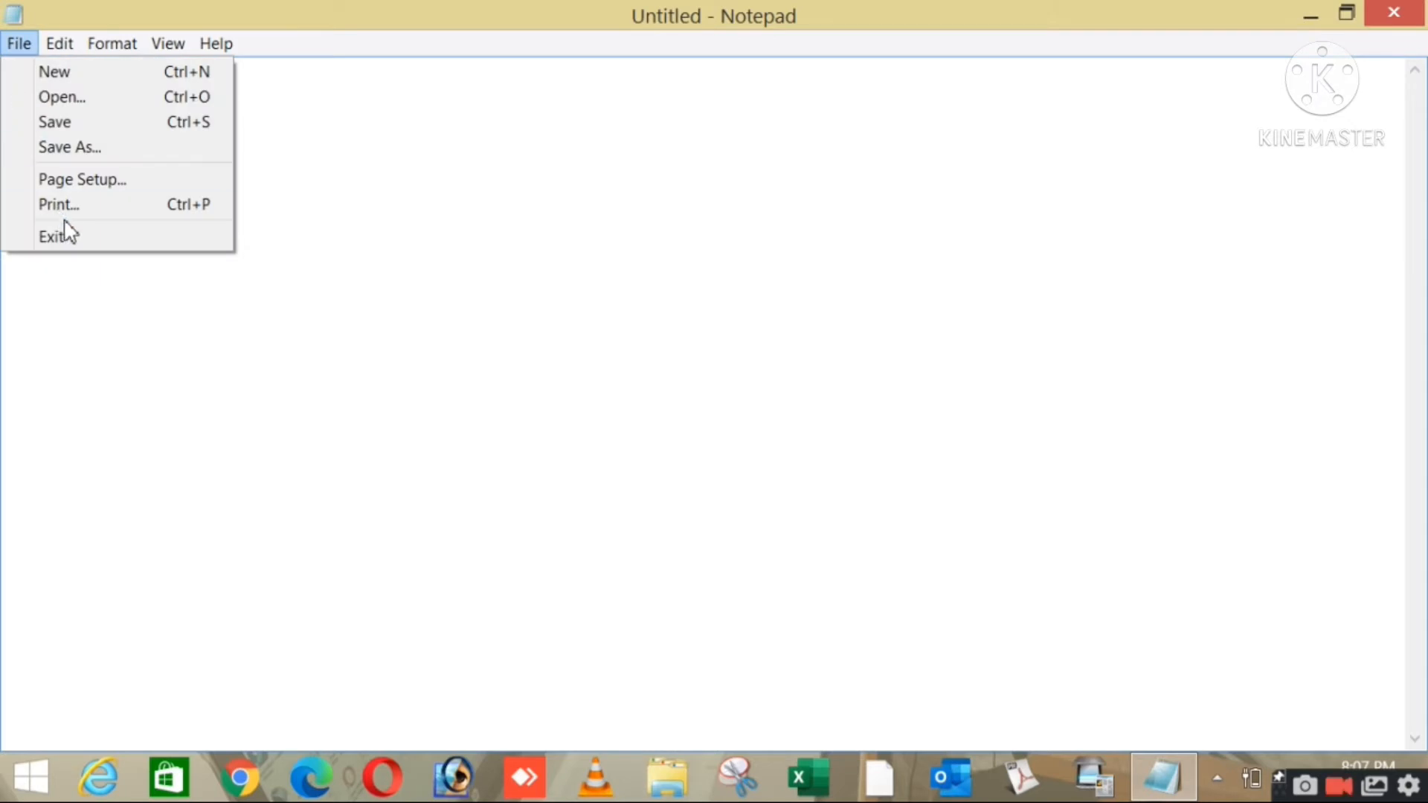
left_click(886, 223)
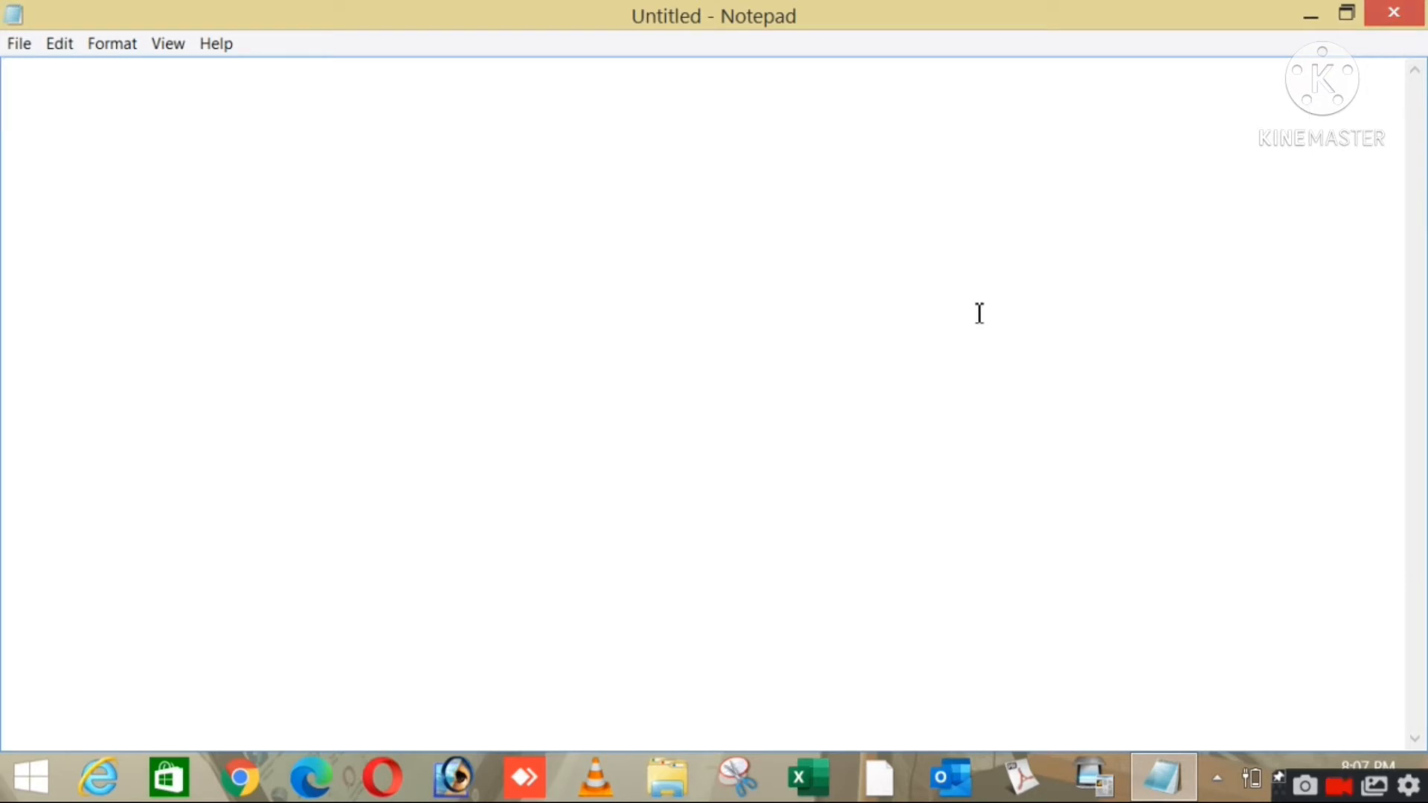
left_click(58, 43)
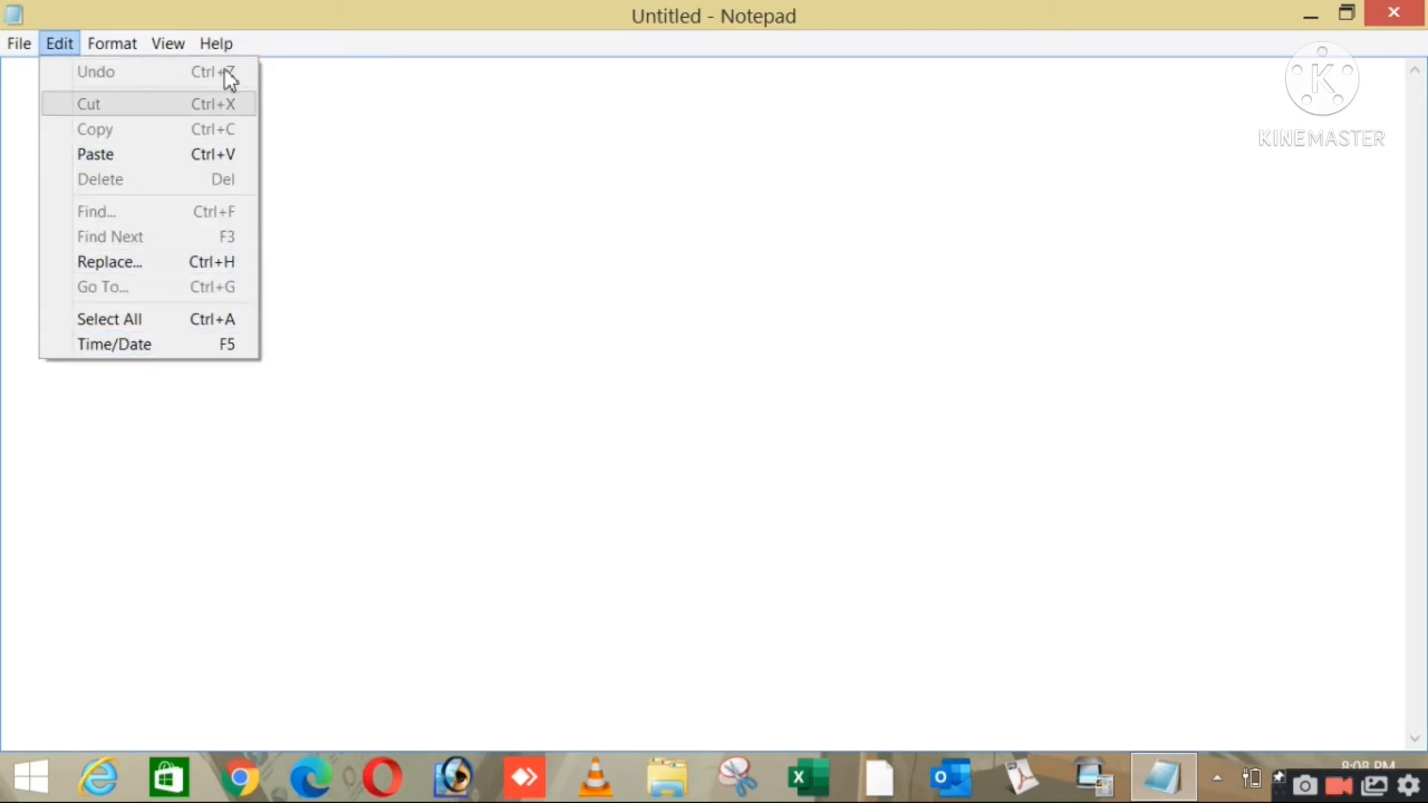
left_click(386, 147)
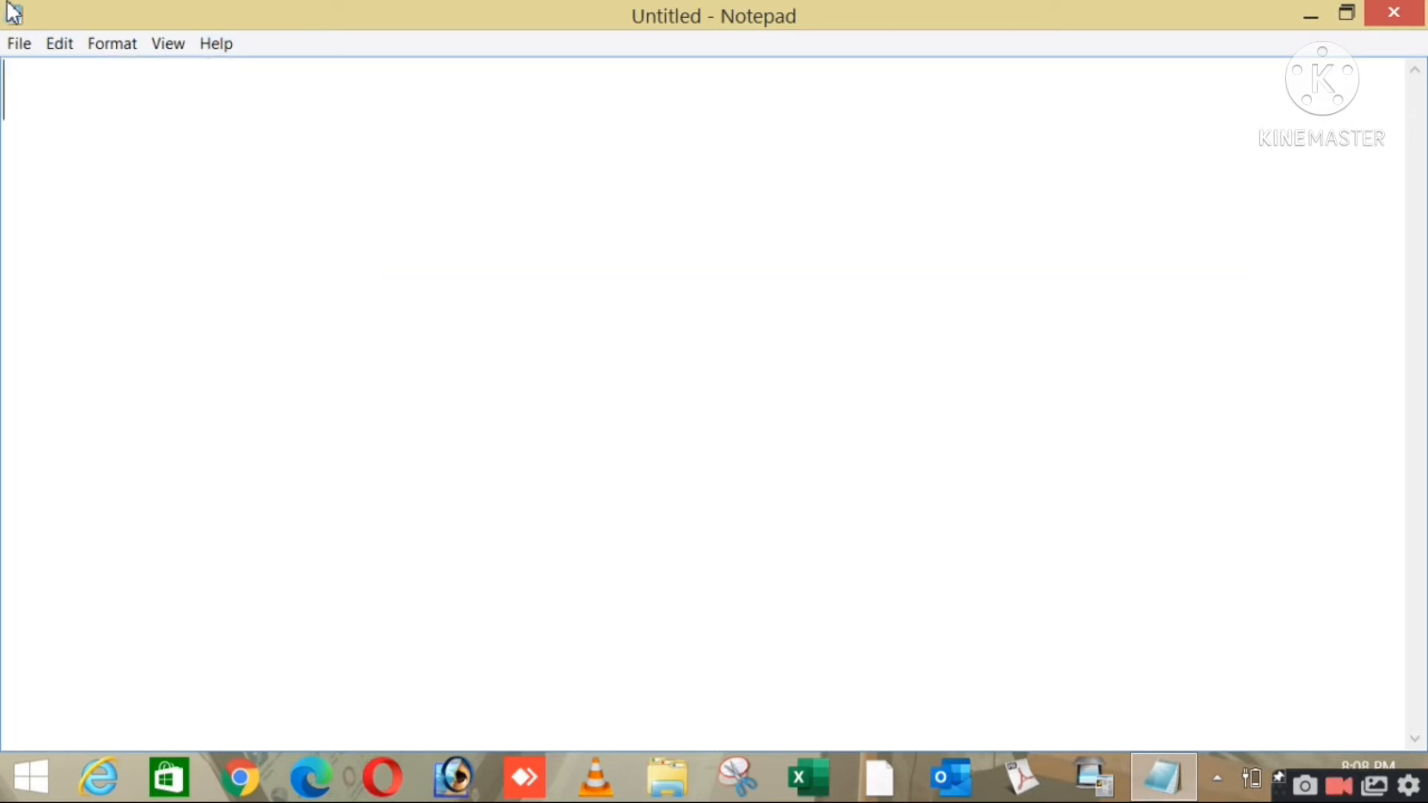
Open the text file "Interoduction to wordpad" from the Documents folder
left_click(16, 49)
left_click(55, 97)
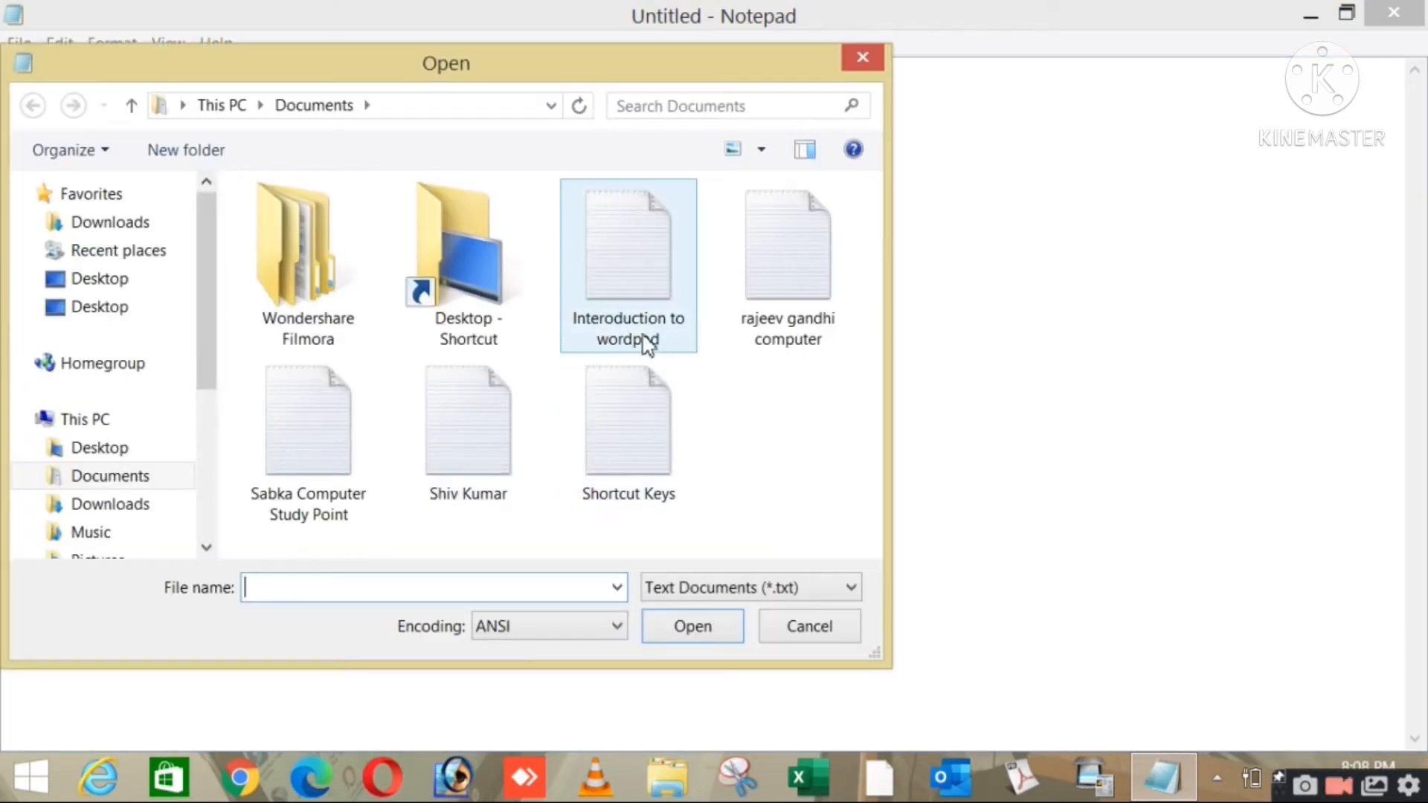
left_click(648, 344)
left_click(707, 627)
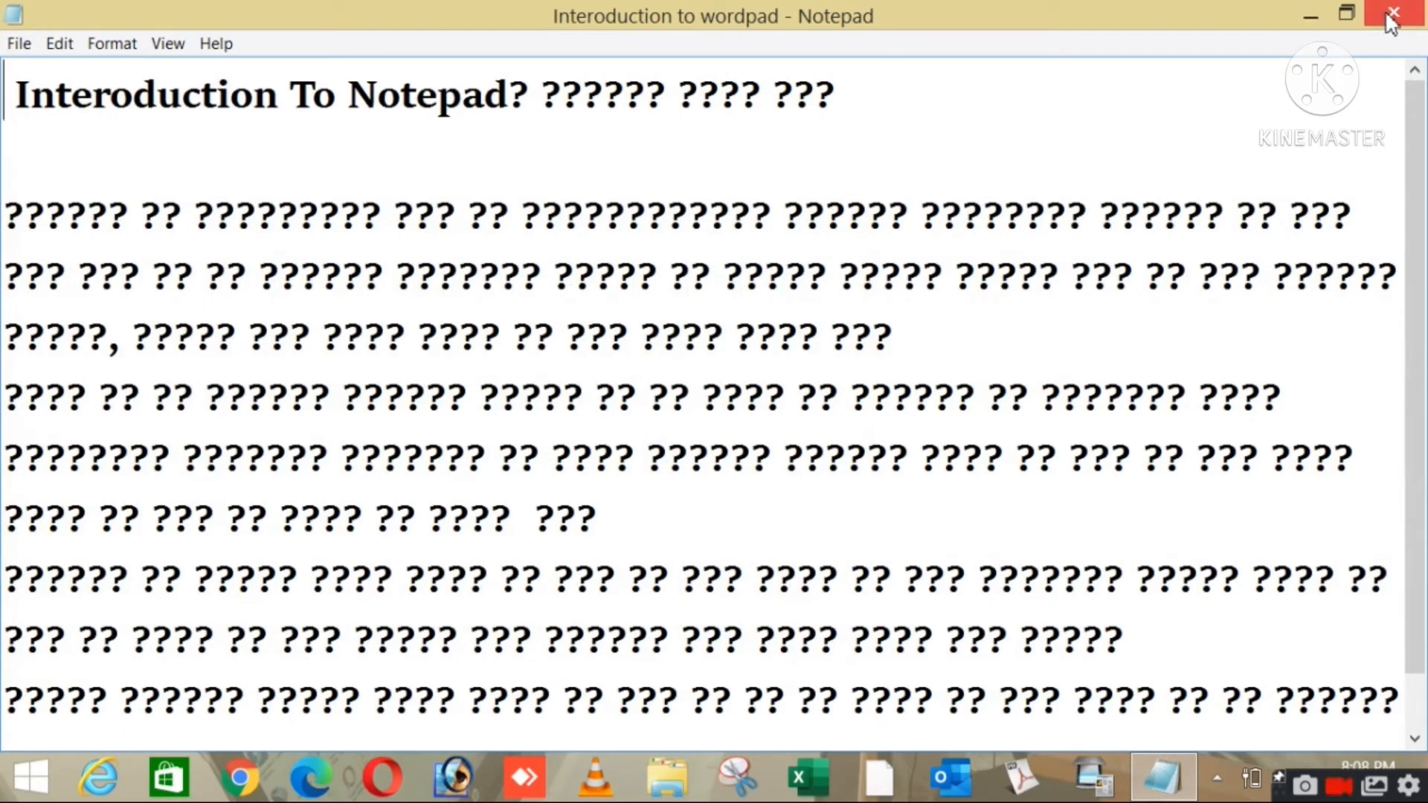
Open the text file "Sabka Computer Study Point" from the Documents folder
left_click(18, 43)
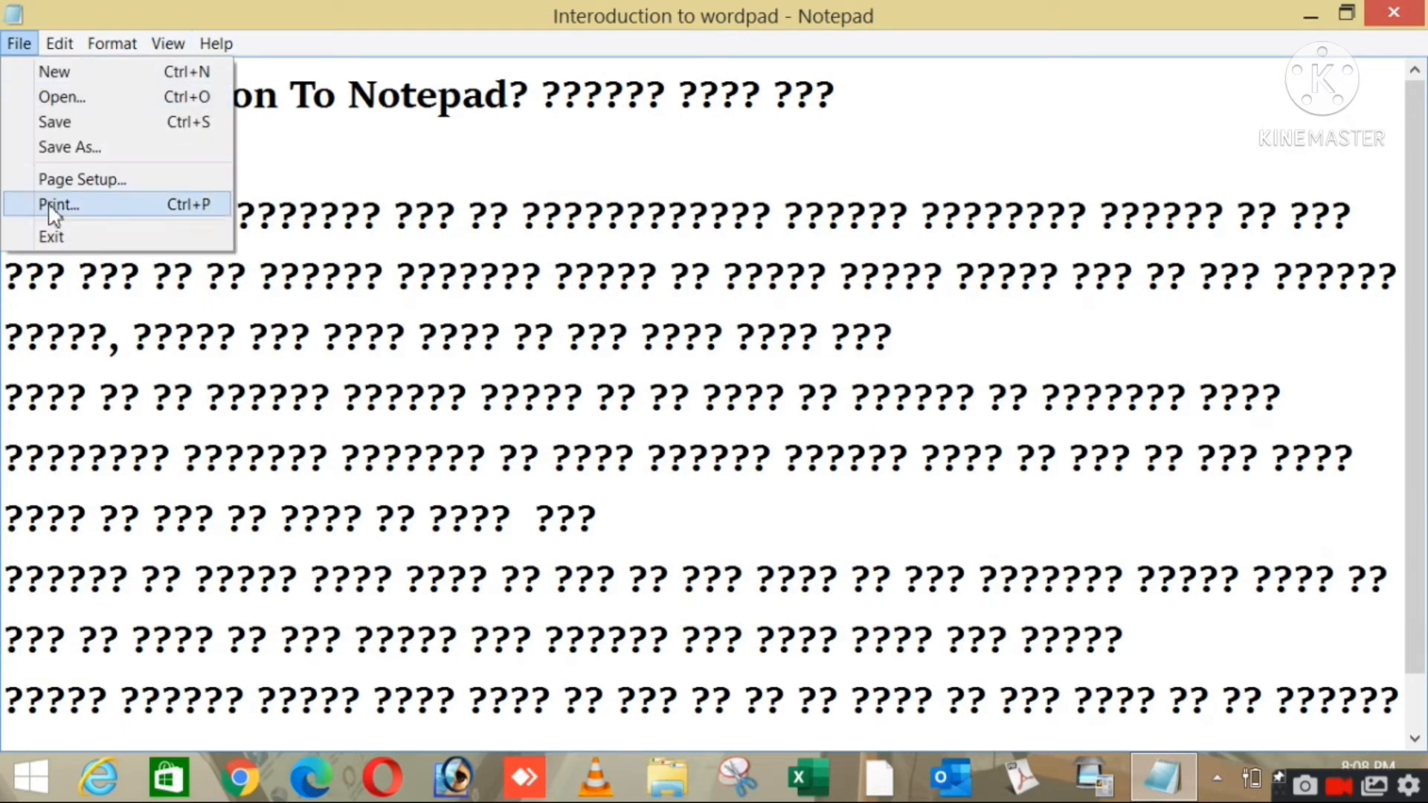
left_click(62, 98)
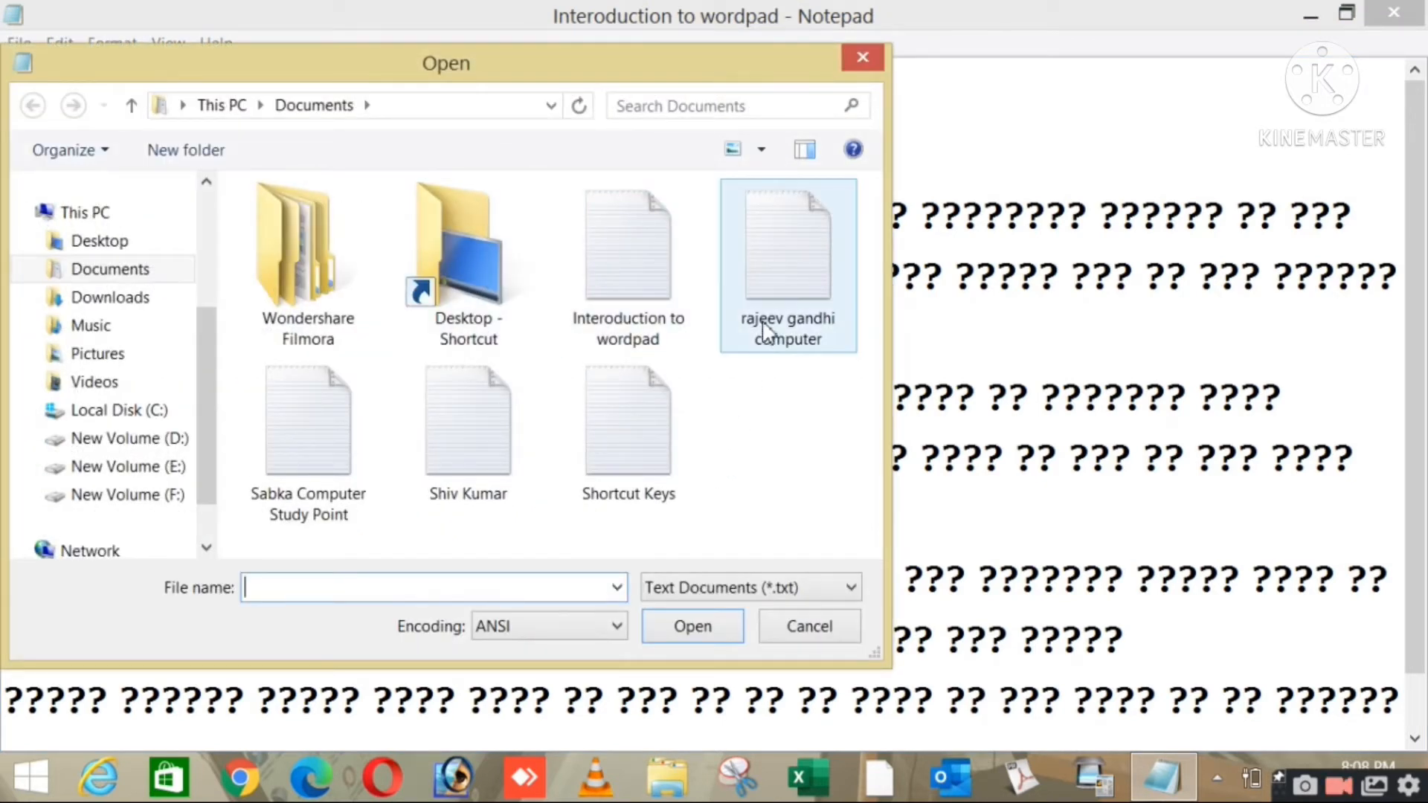
left_click(354, 491)
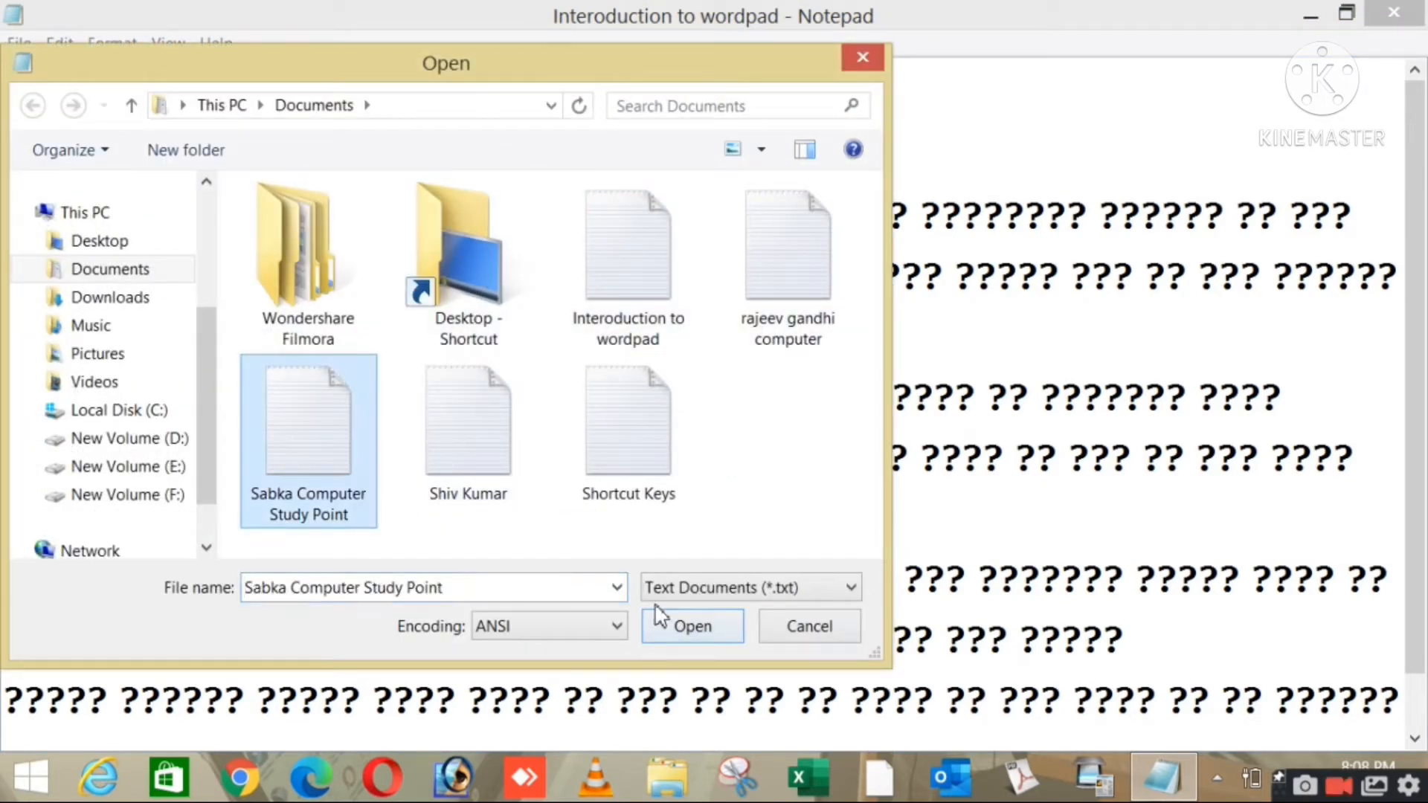
left_click(693, 626)
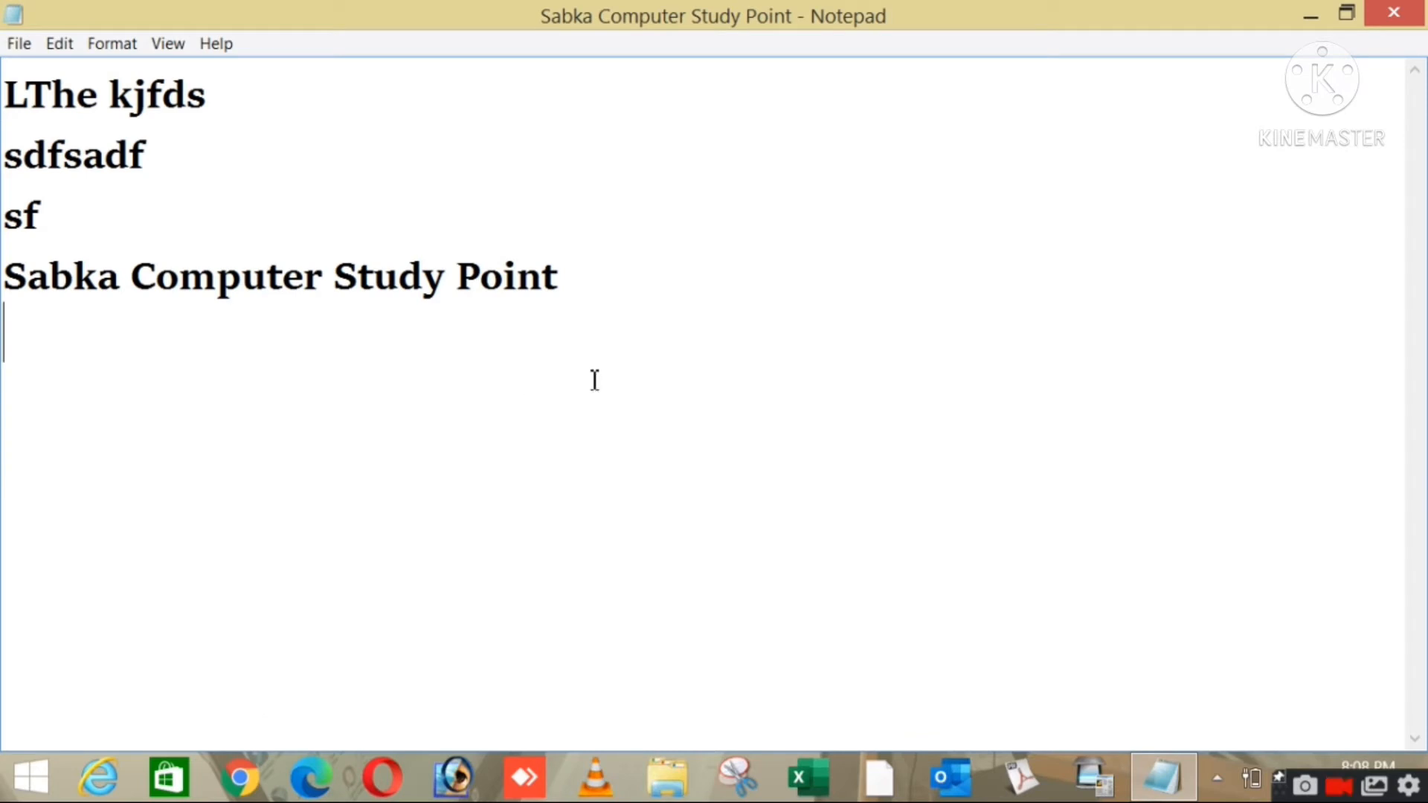
Examine the File, Edit, Format and Help commands for the document, returning to the Edit commands
left_click(52, 52)
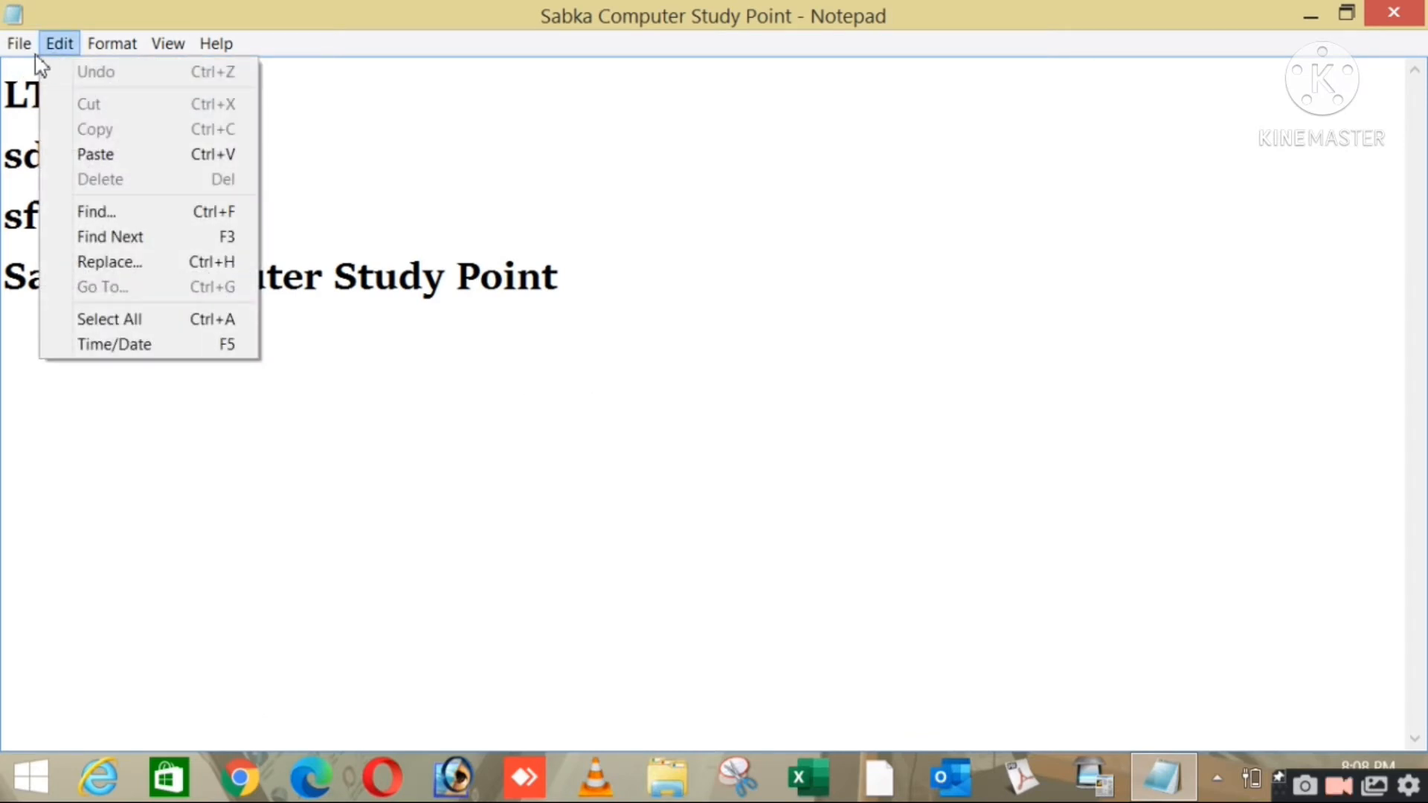
double_click(21, 49)
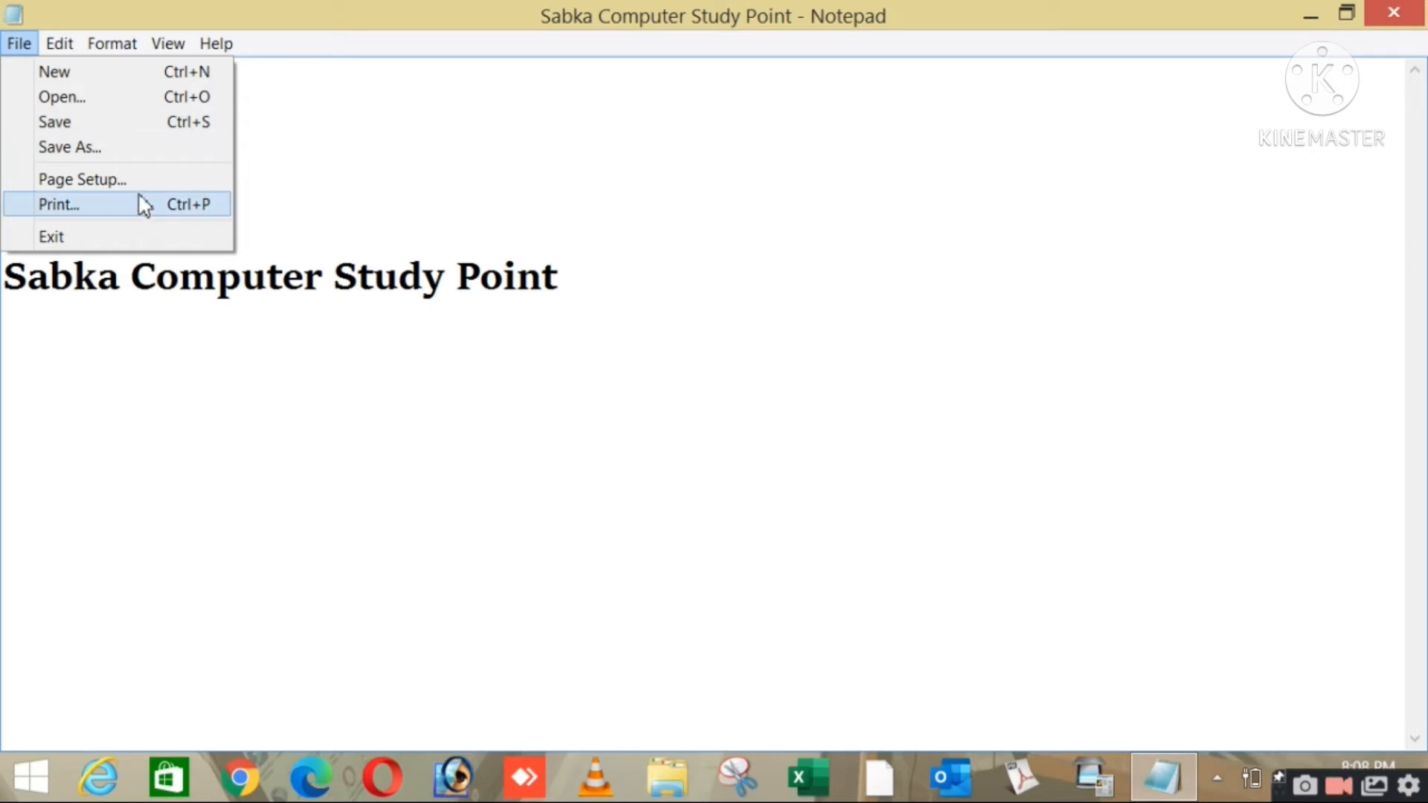
left_click(384, 229)
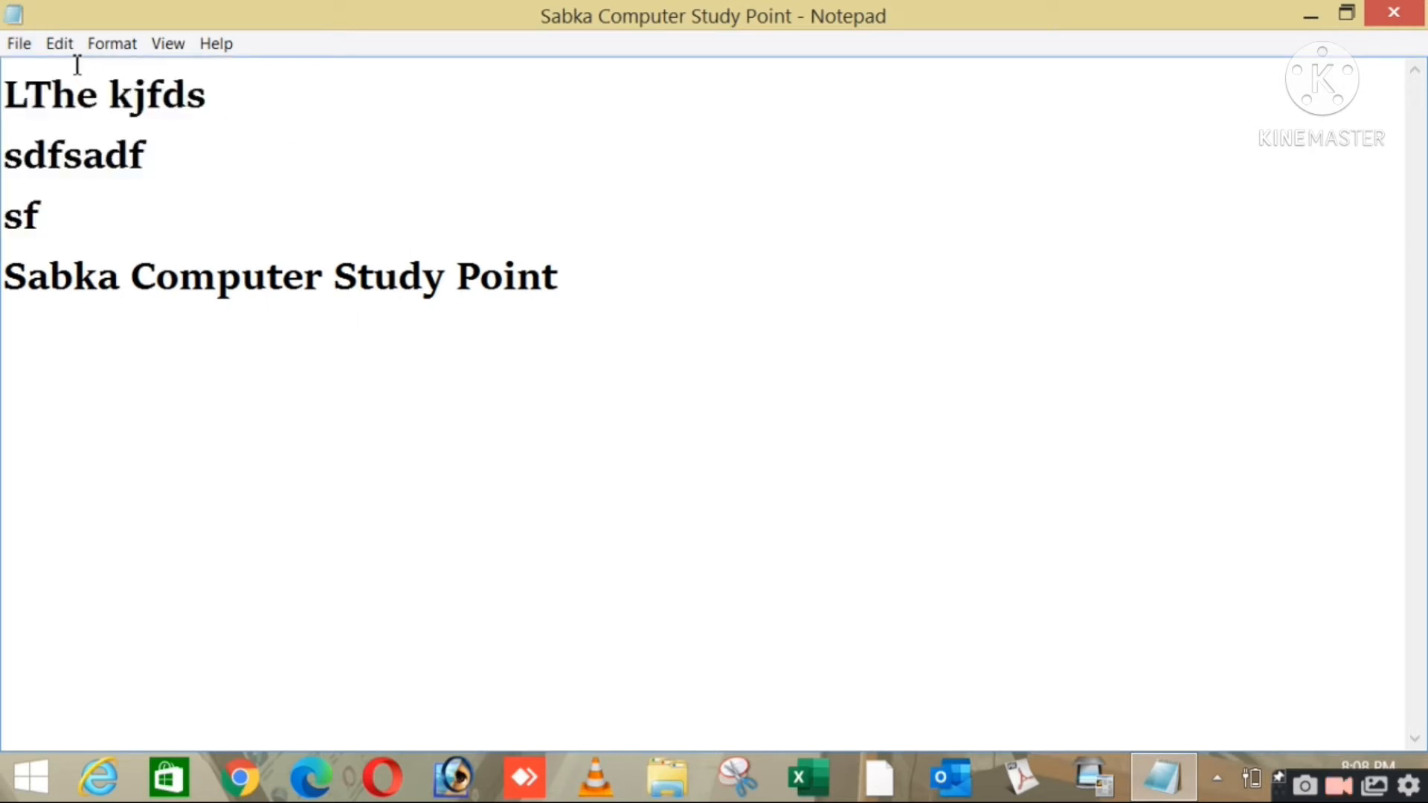
left_click(444, 174)
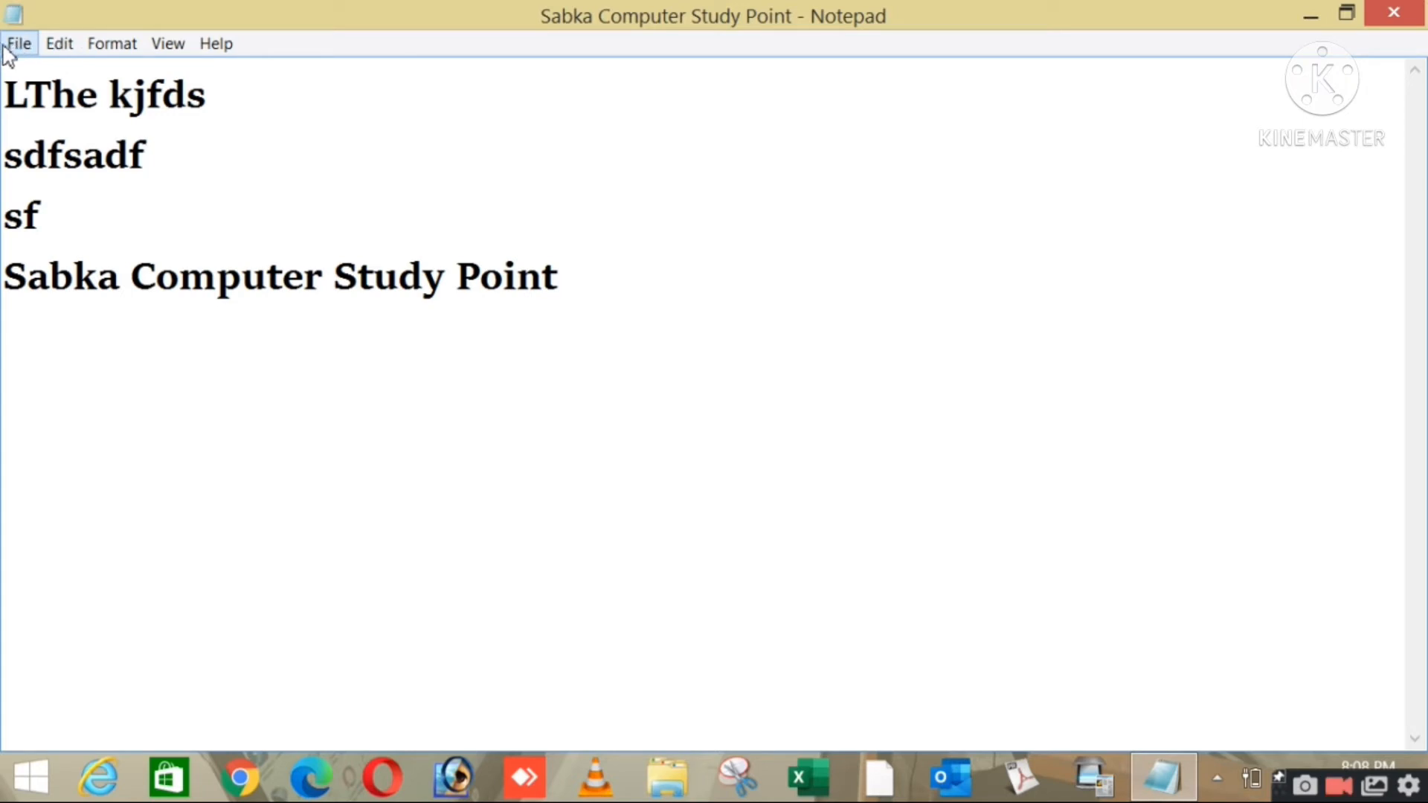
left_click(58, 49)
left_click(58, 50)
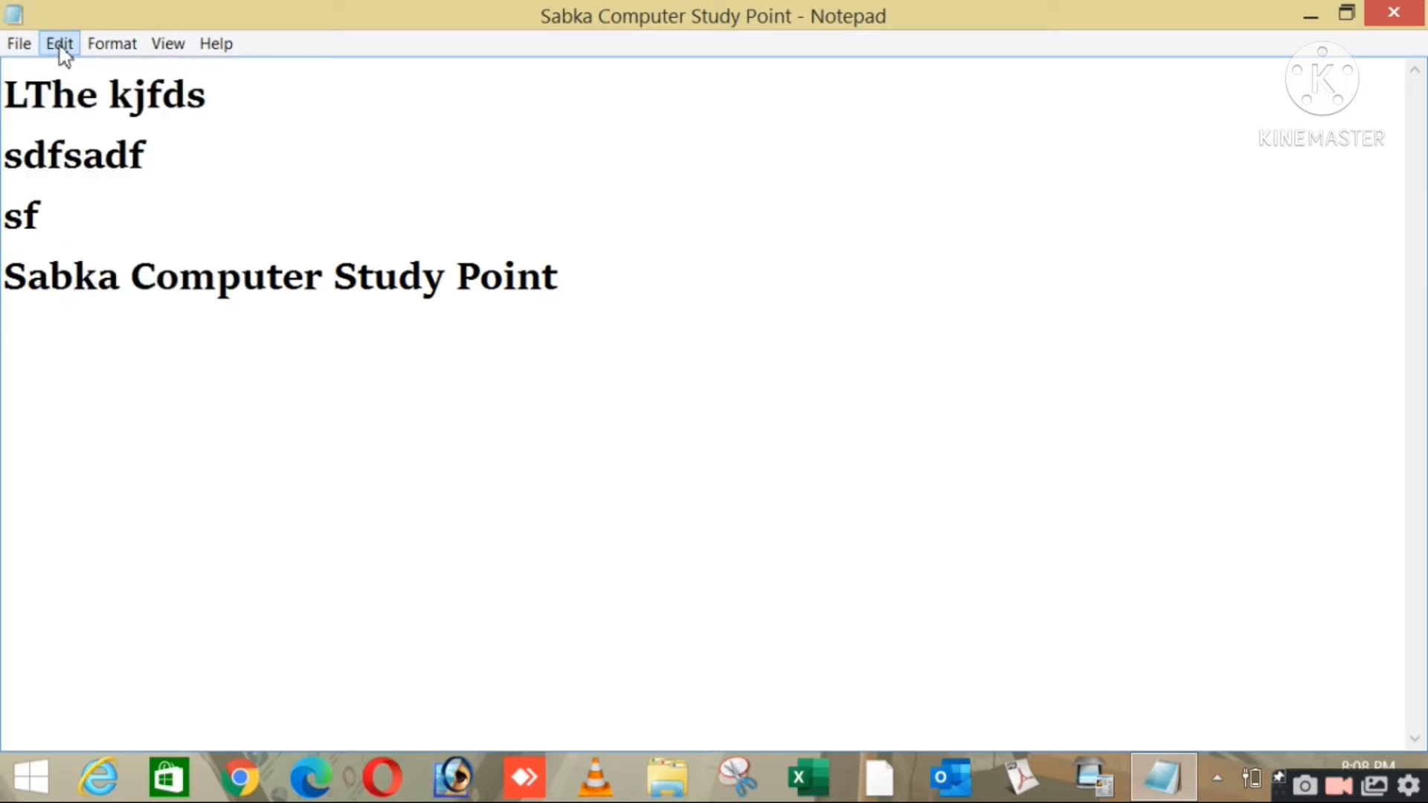
left_click(110, 51)
mouse_move(212, 45)
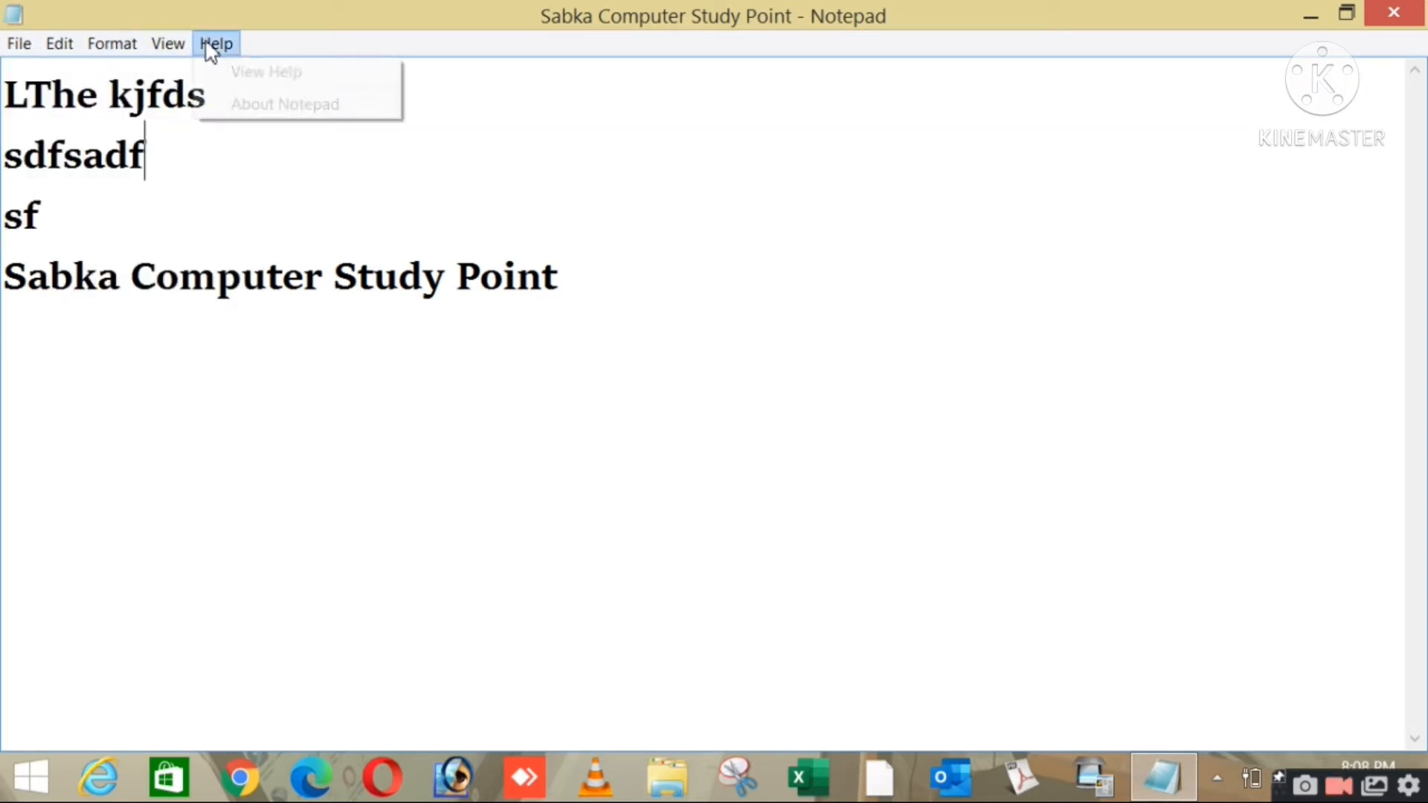
left_click(450, 213)
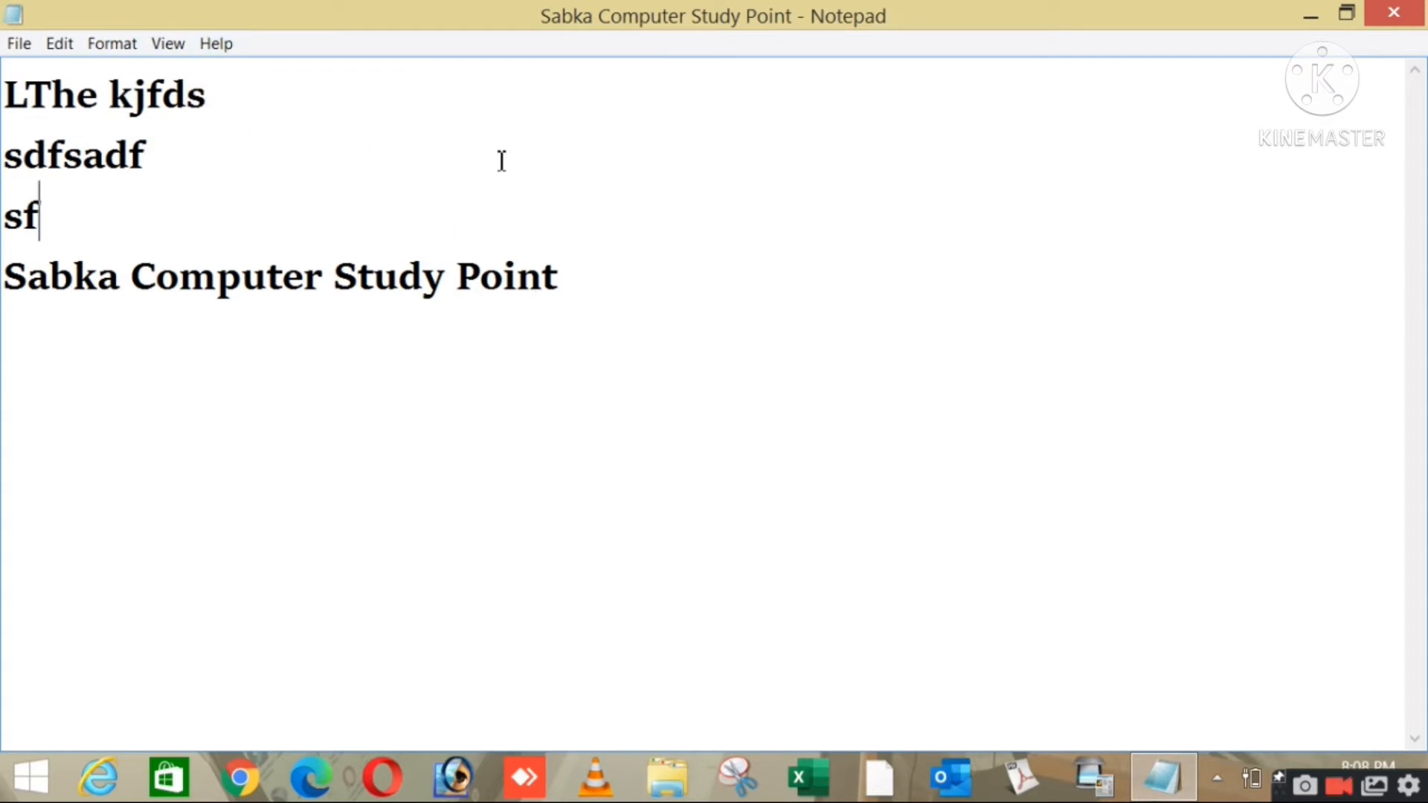
left_click(59, 44)
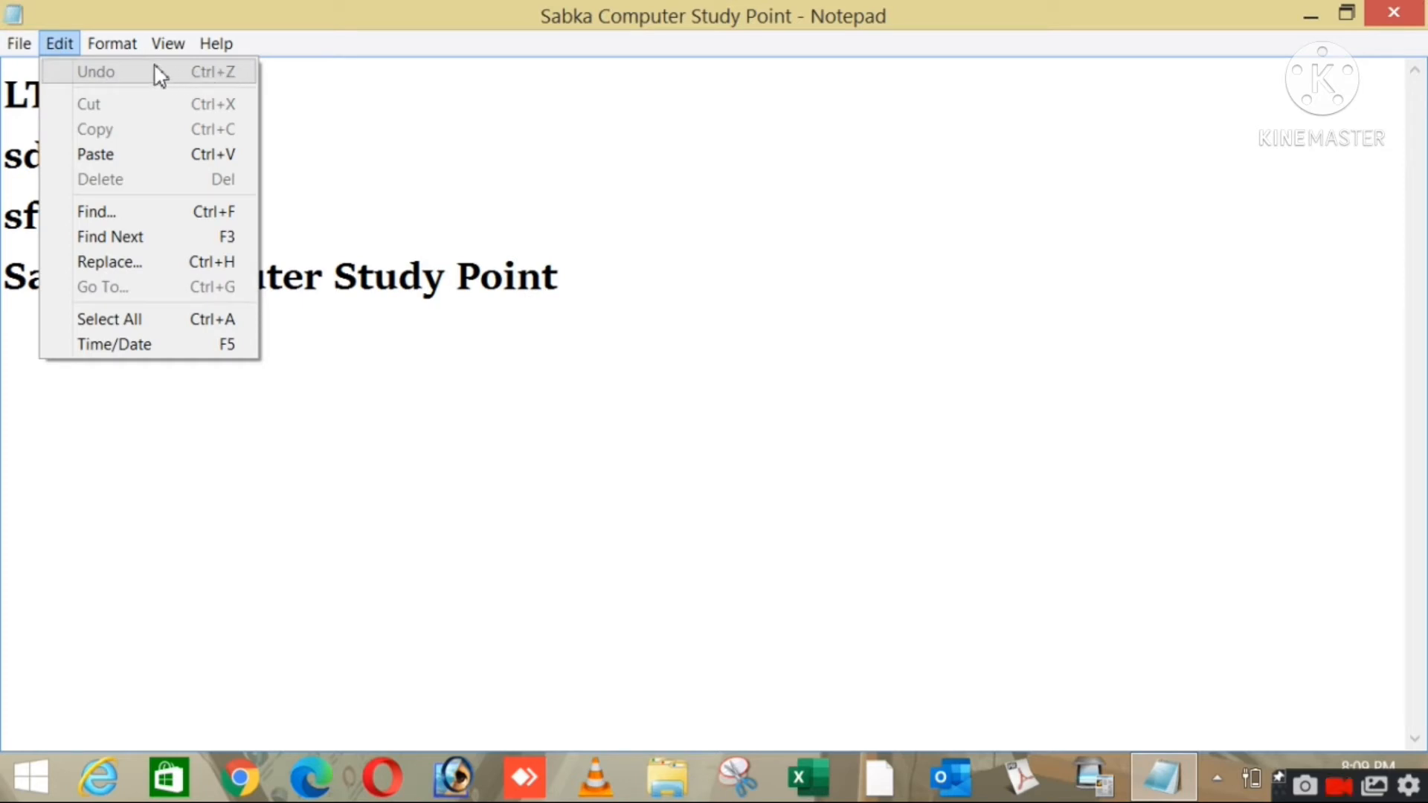
Add a new line reading "the" below "Sabka Computer Study Point" and undo the entry
left_click(675, 286)
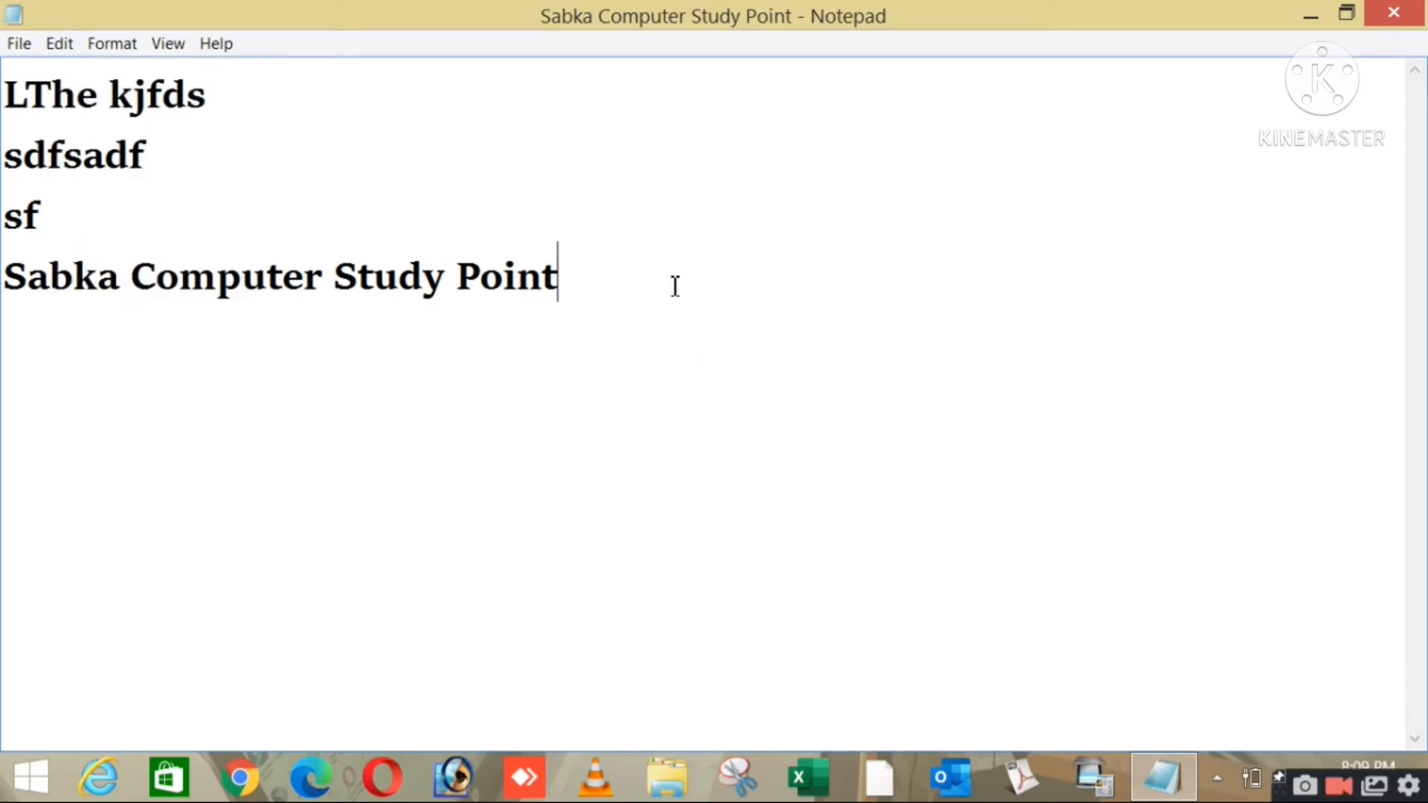
key("Return")
type("the")
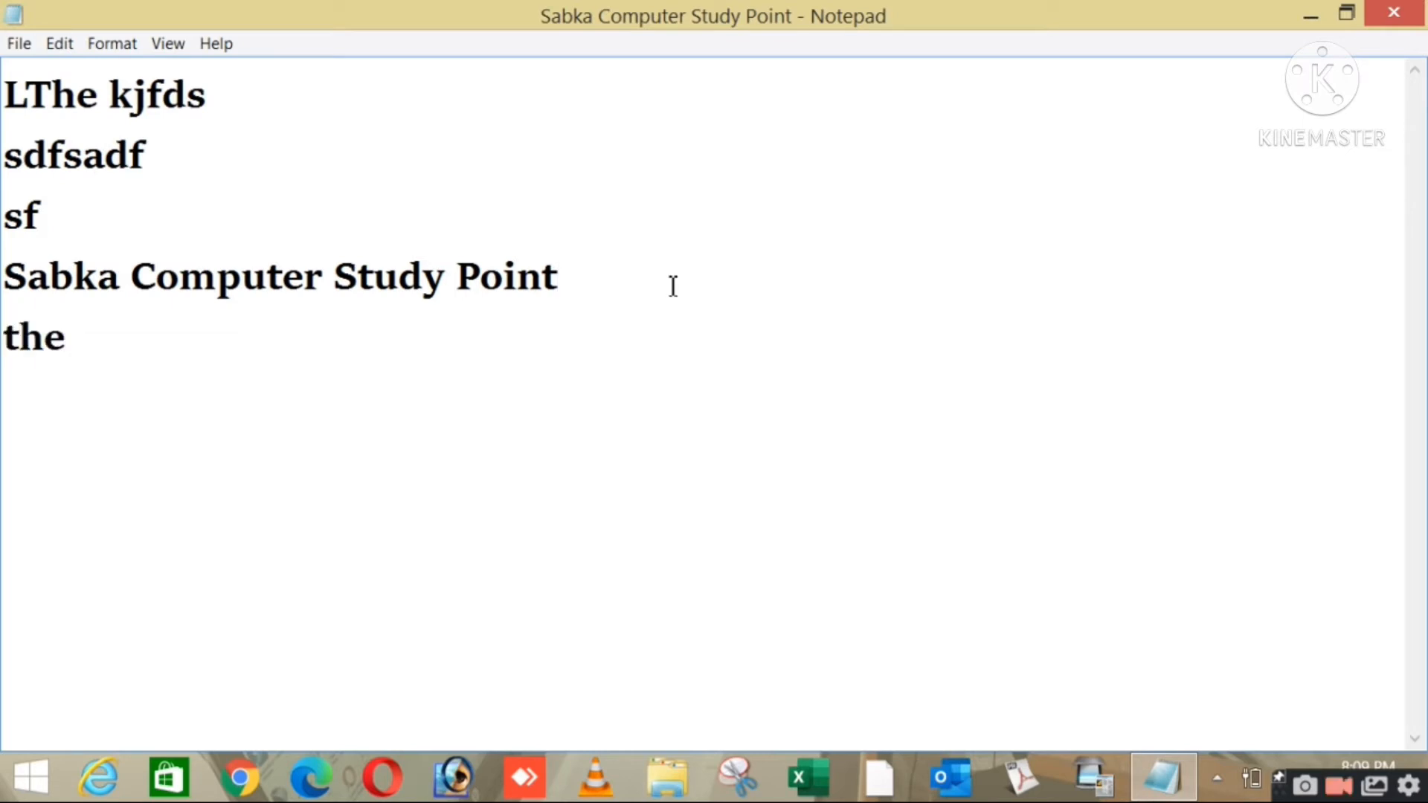
left_click(64, 45)
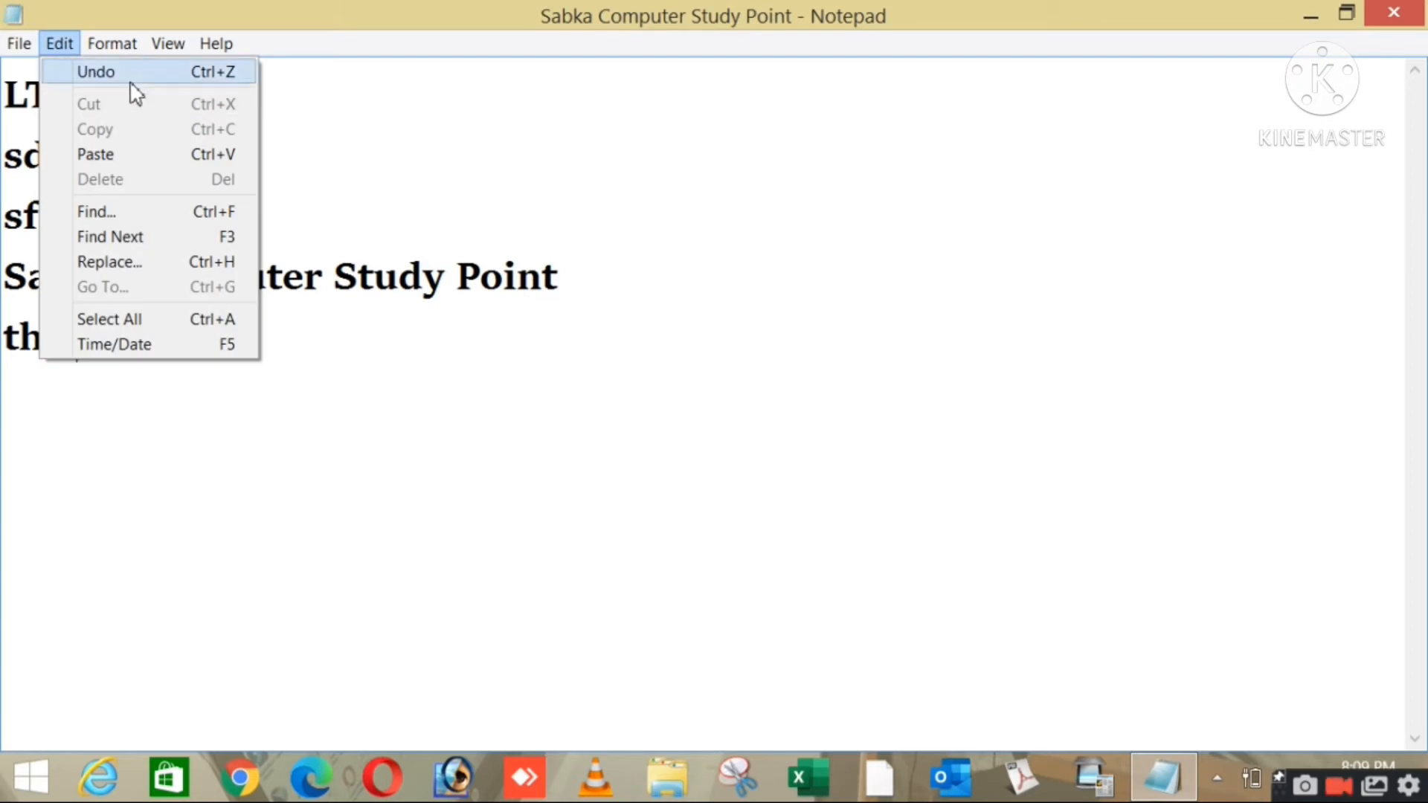
left_click(175, 72)
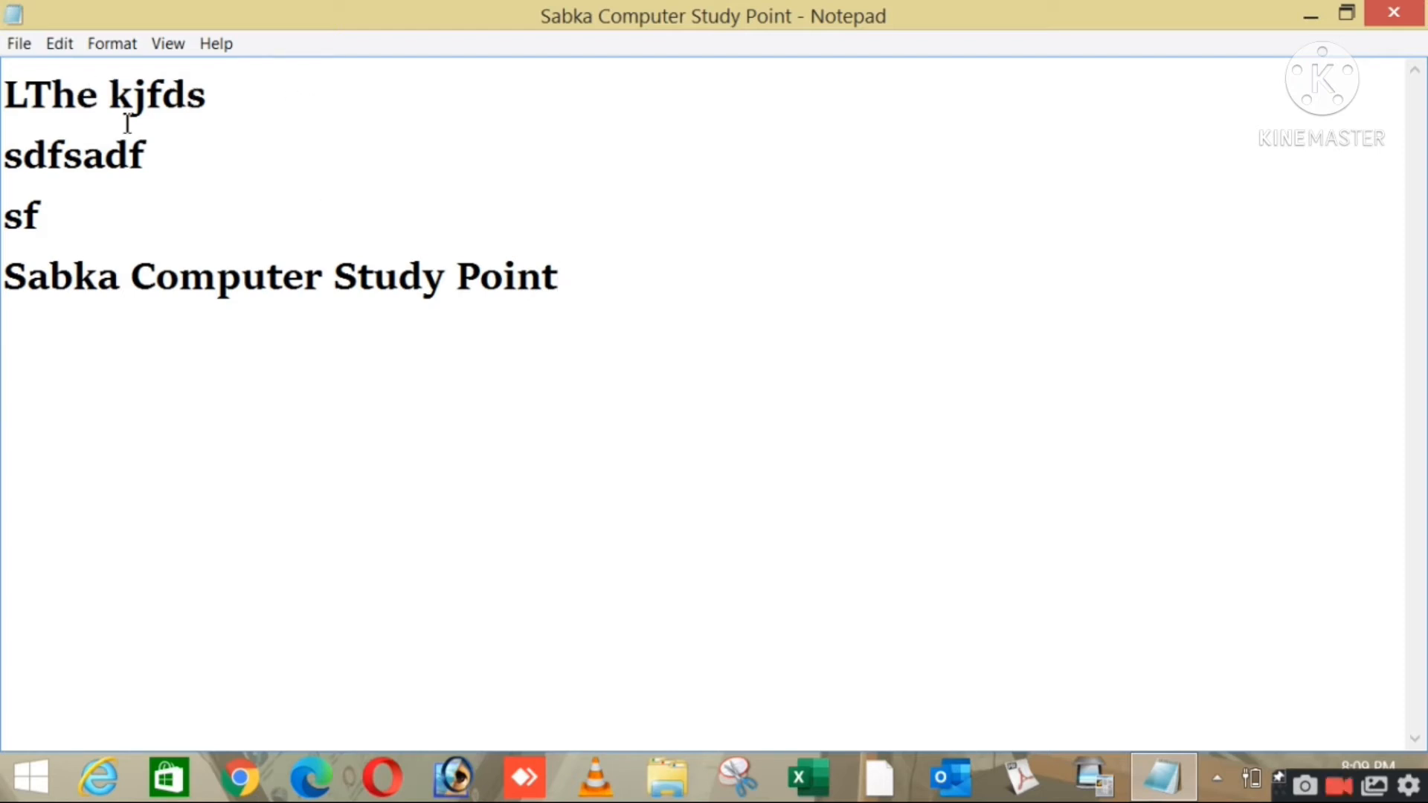
Add the line "The Quick Brown Fox" below "Sabka Computer Study Point" and run Undo several times
key("Return")
type("The ")
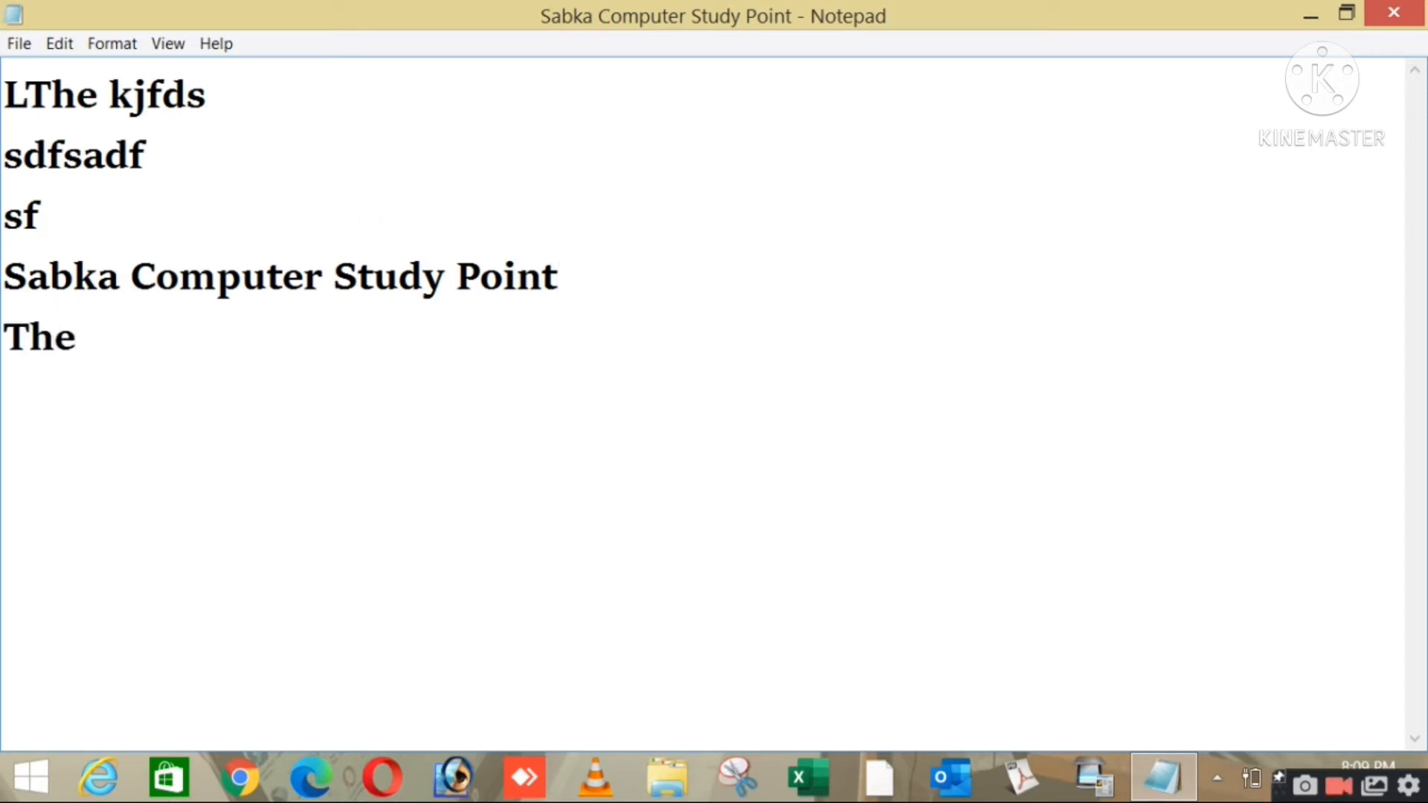
type("Quick Brown ")
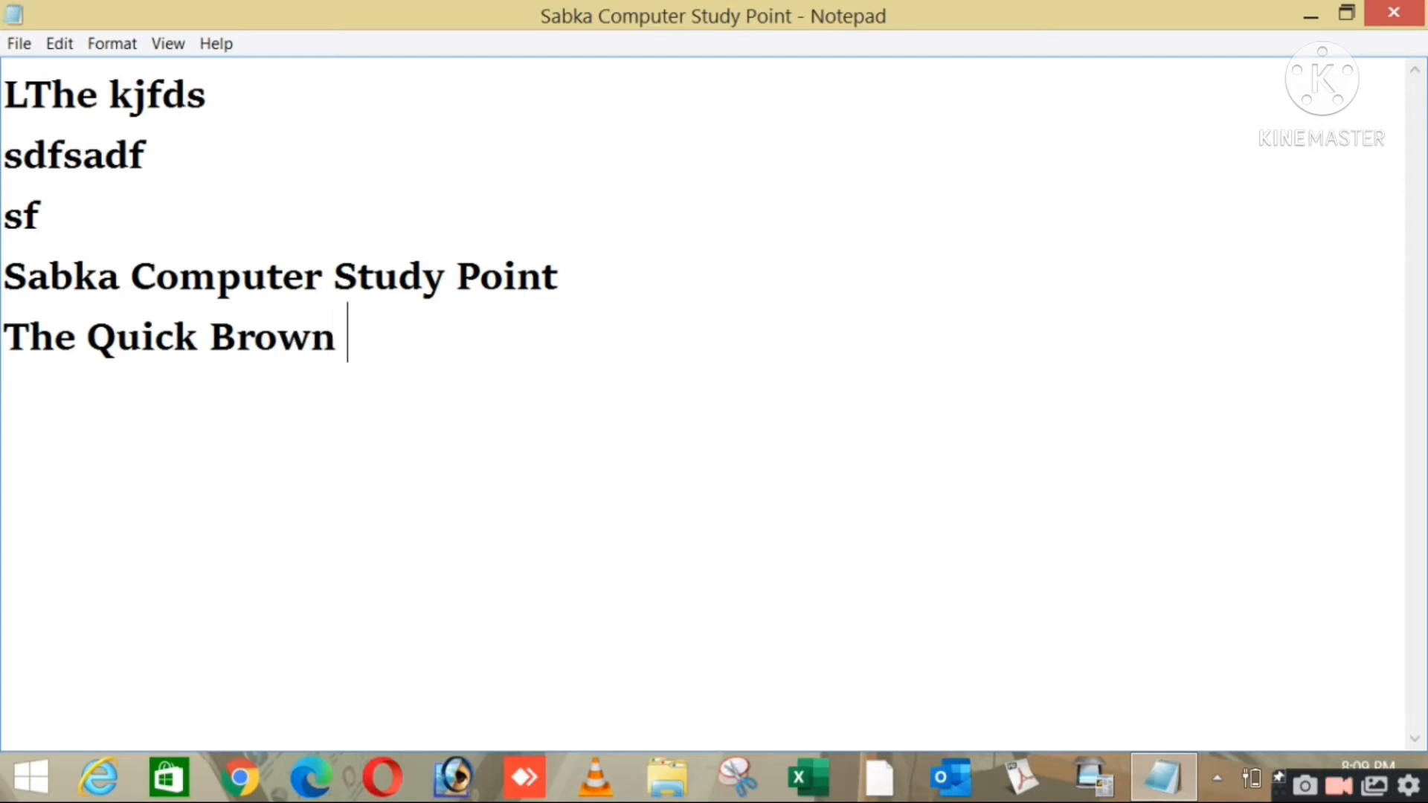
type("Fox")
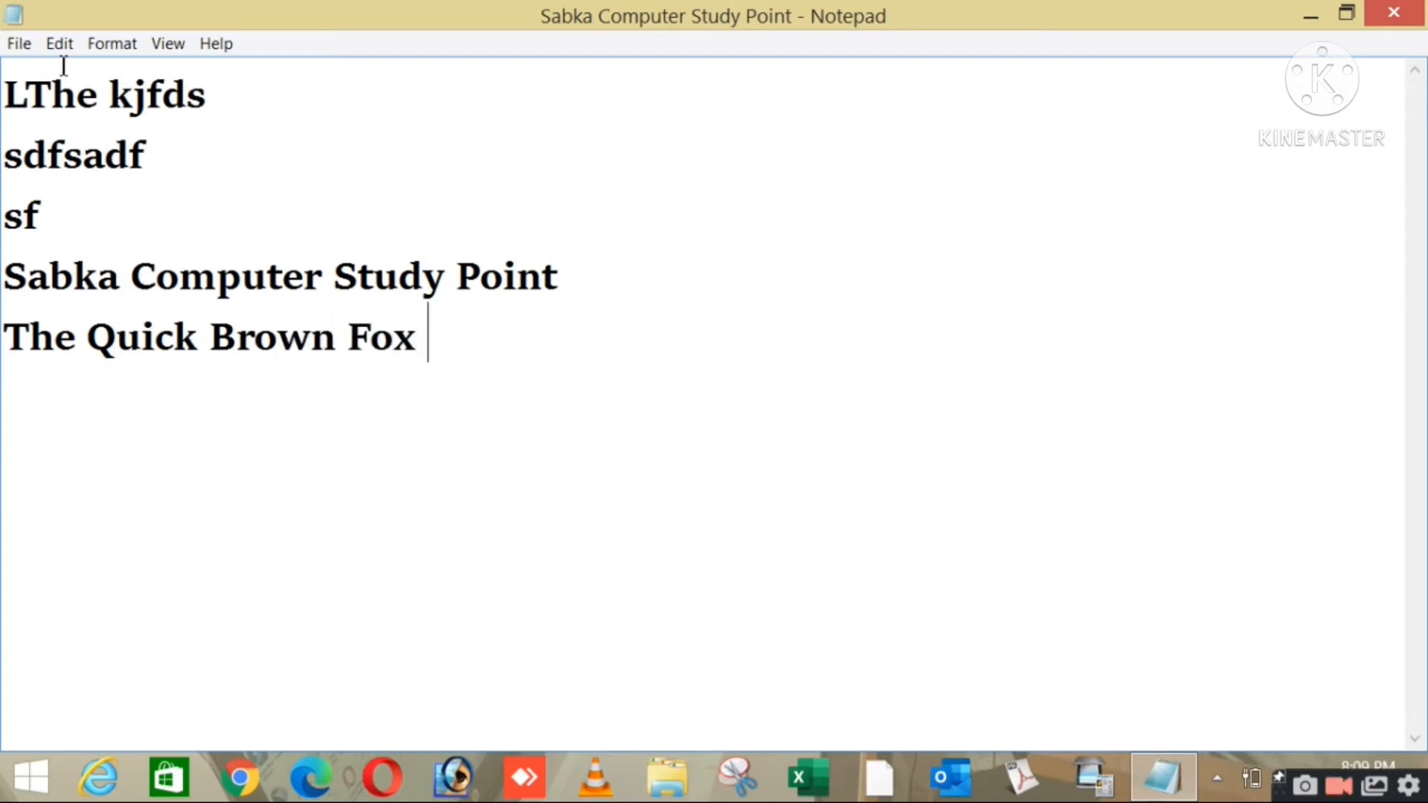
left_click(59, 45)
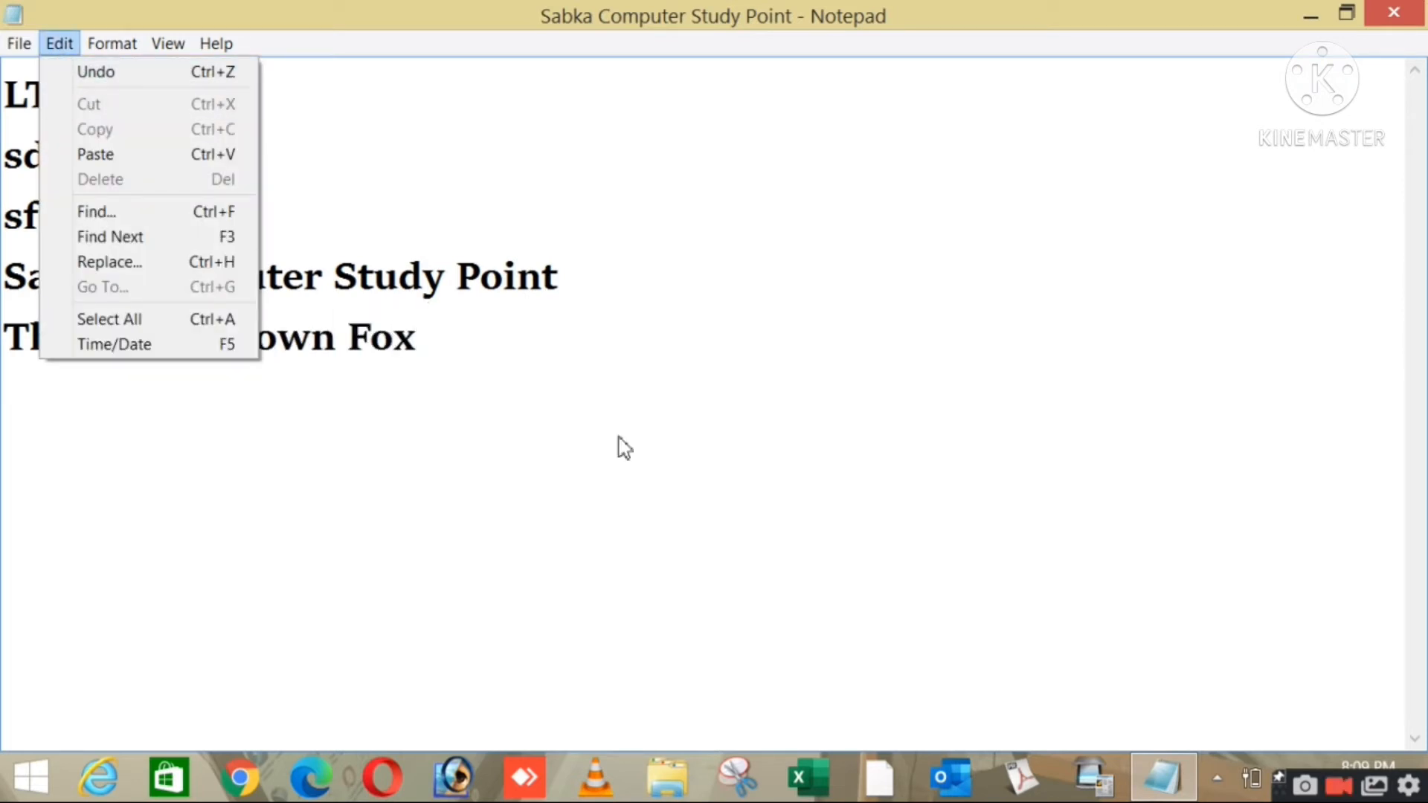
left_click(599, 416)
key("ctrl+z")
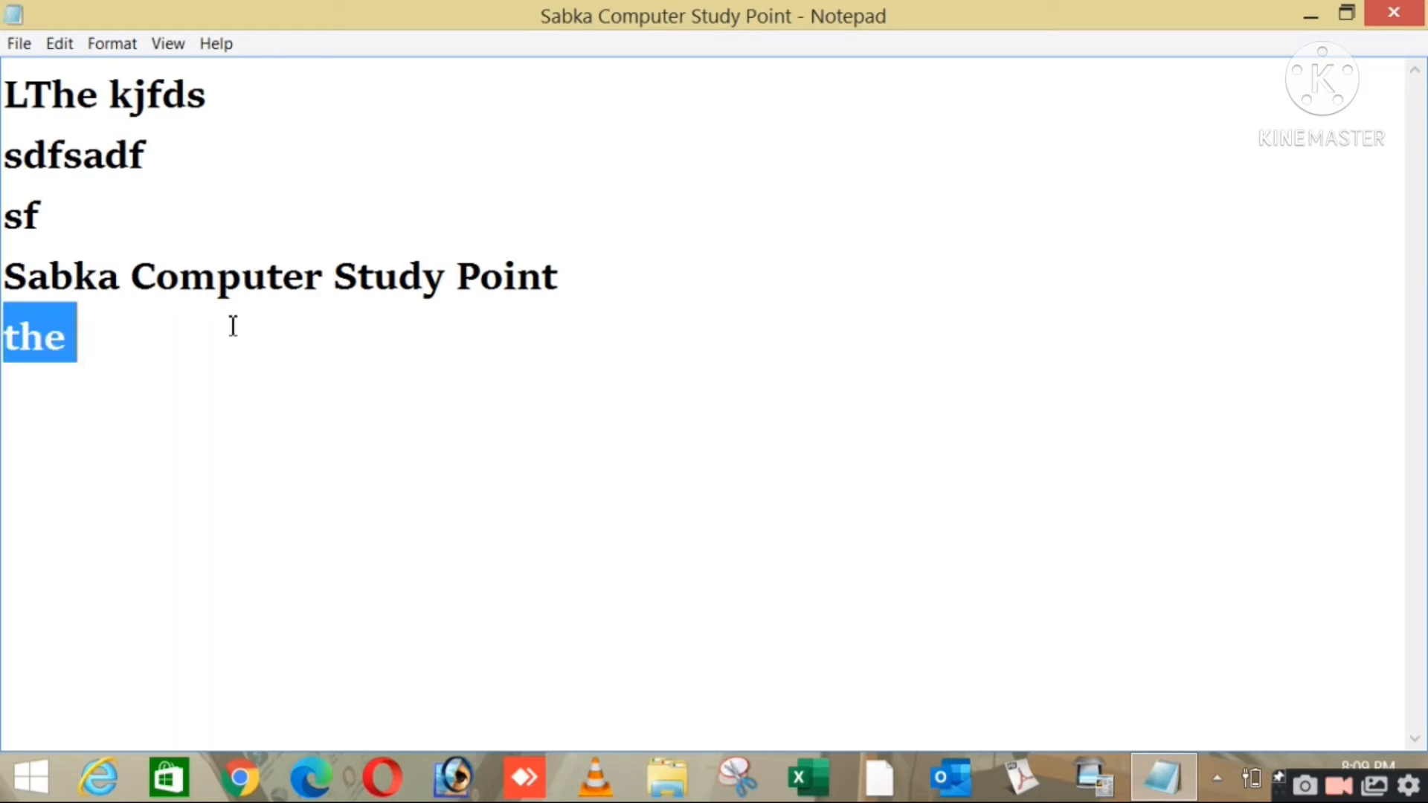
key("ctrl+z")
key("ctrl+z")
Erase the text back to "Poin", retype the missing "t", and add a new line reading "look"
key("BackSpace")
key("BackSpace")
key("BackSpace")
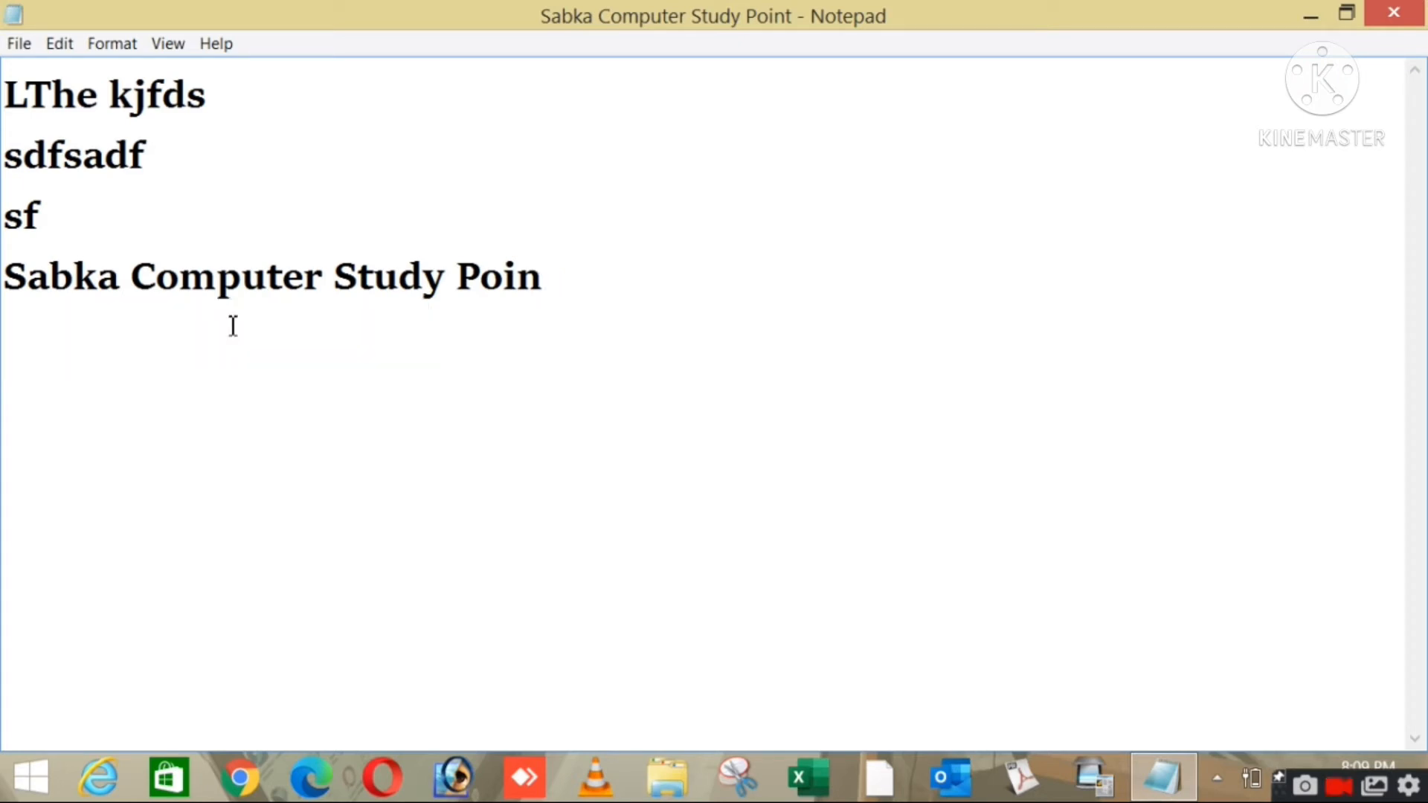
type("t")
key("Return")
type("loo")
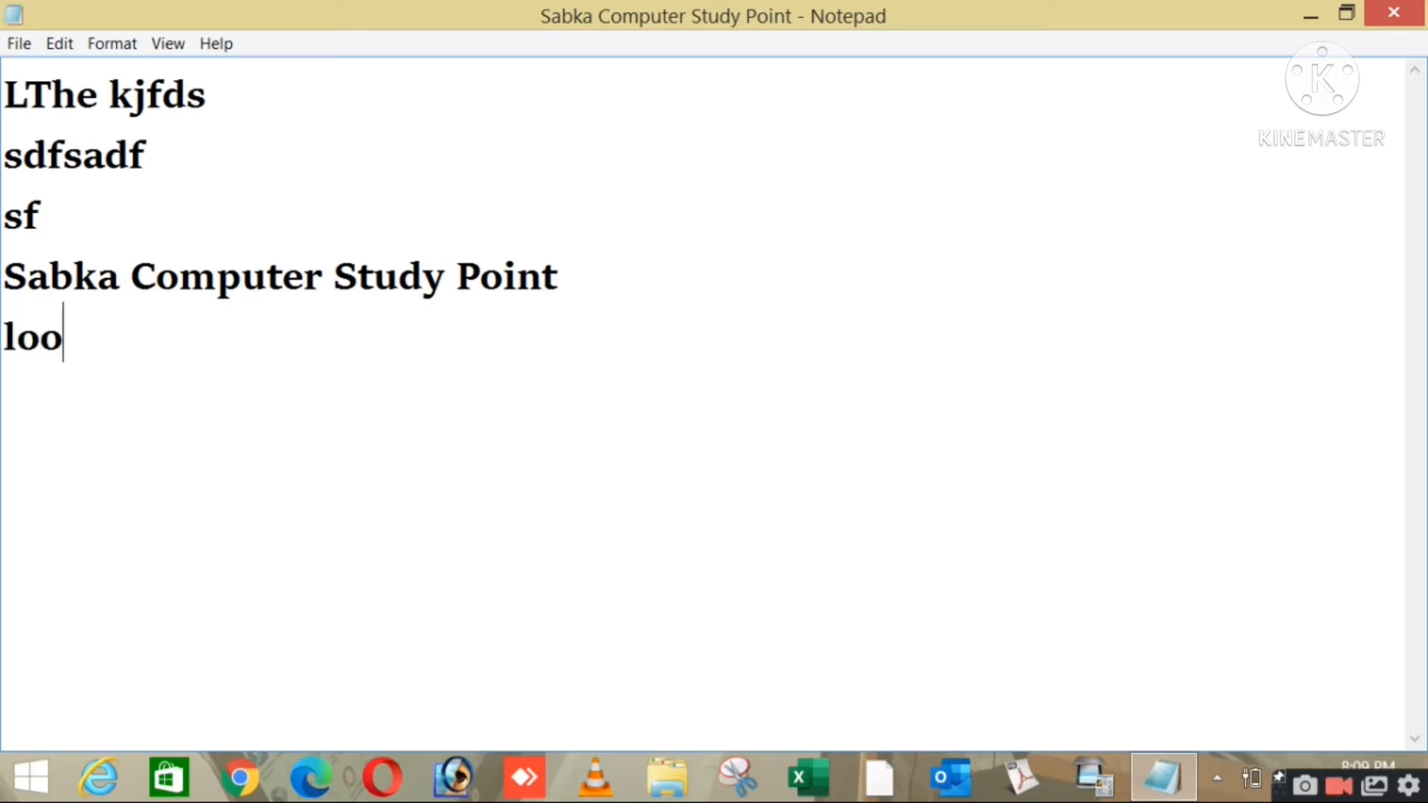
type("k")
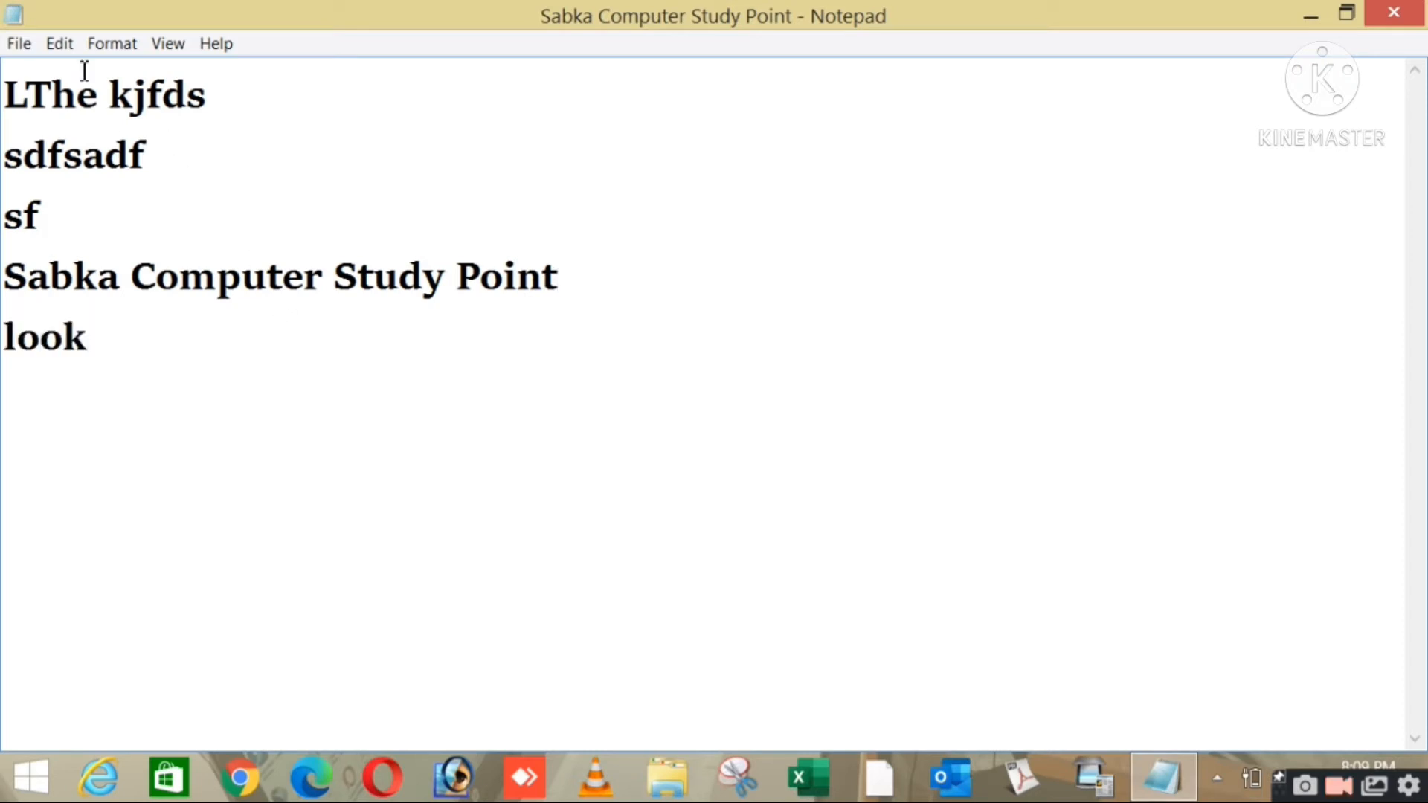
Undo the last typing and place the cursor at the end of the line "the"
left_click(63, 45)
left_click(95, 73)
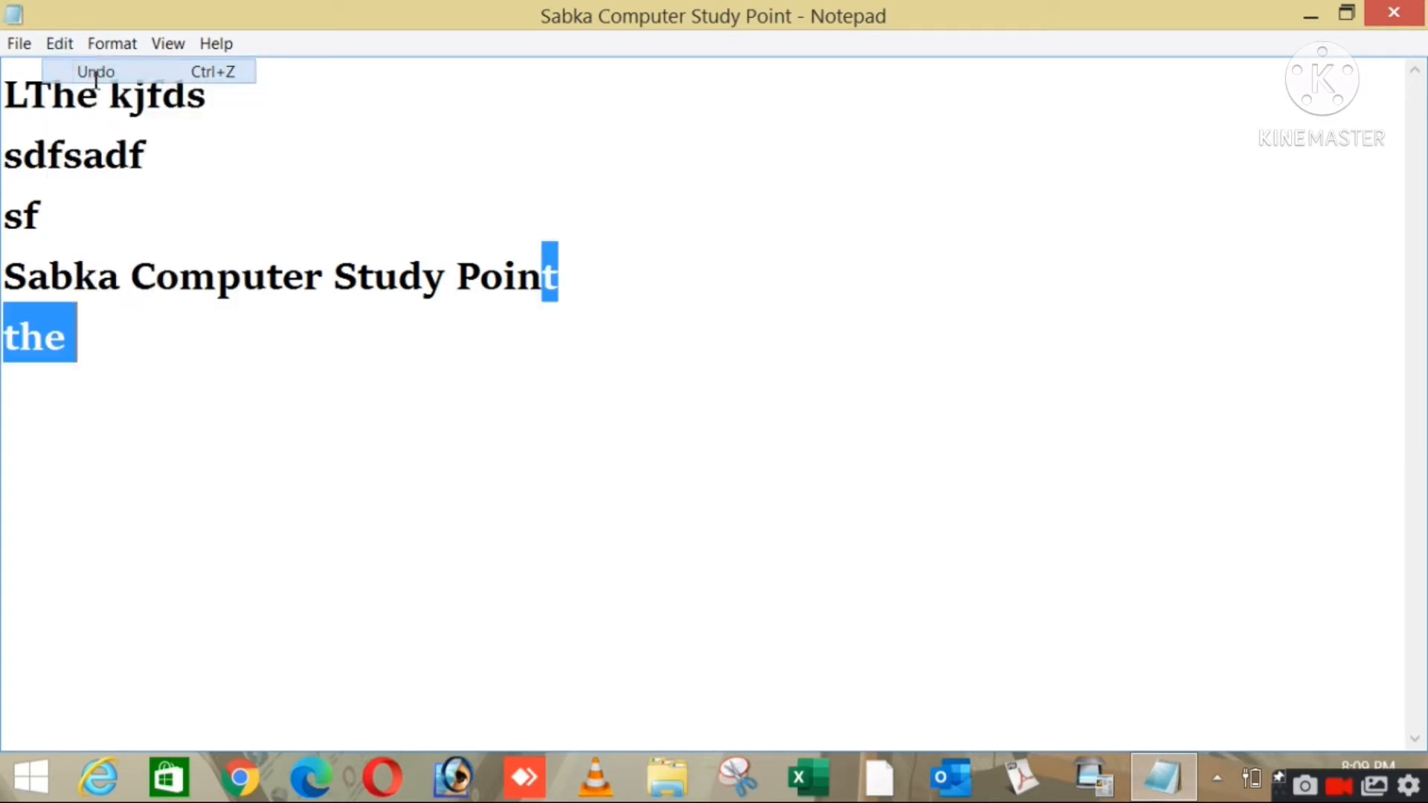
left_click(204, 394)
left_click(76, 350)
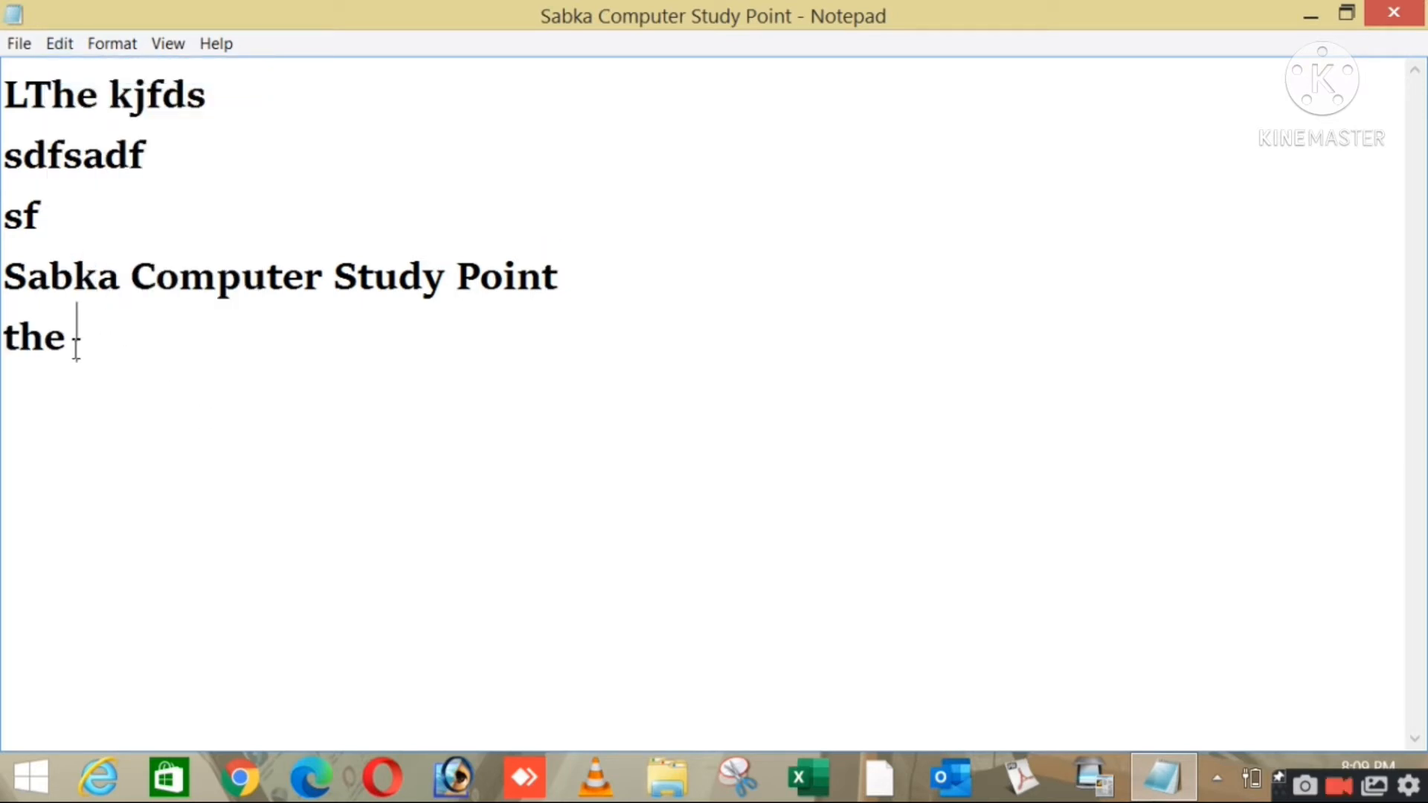
left_click(59, 45)
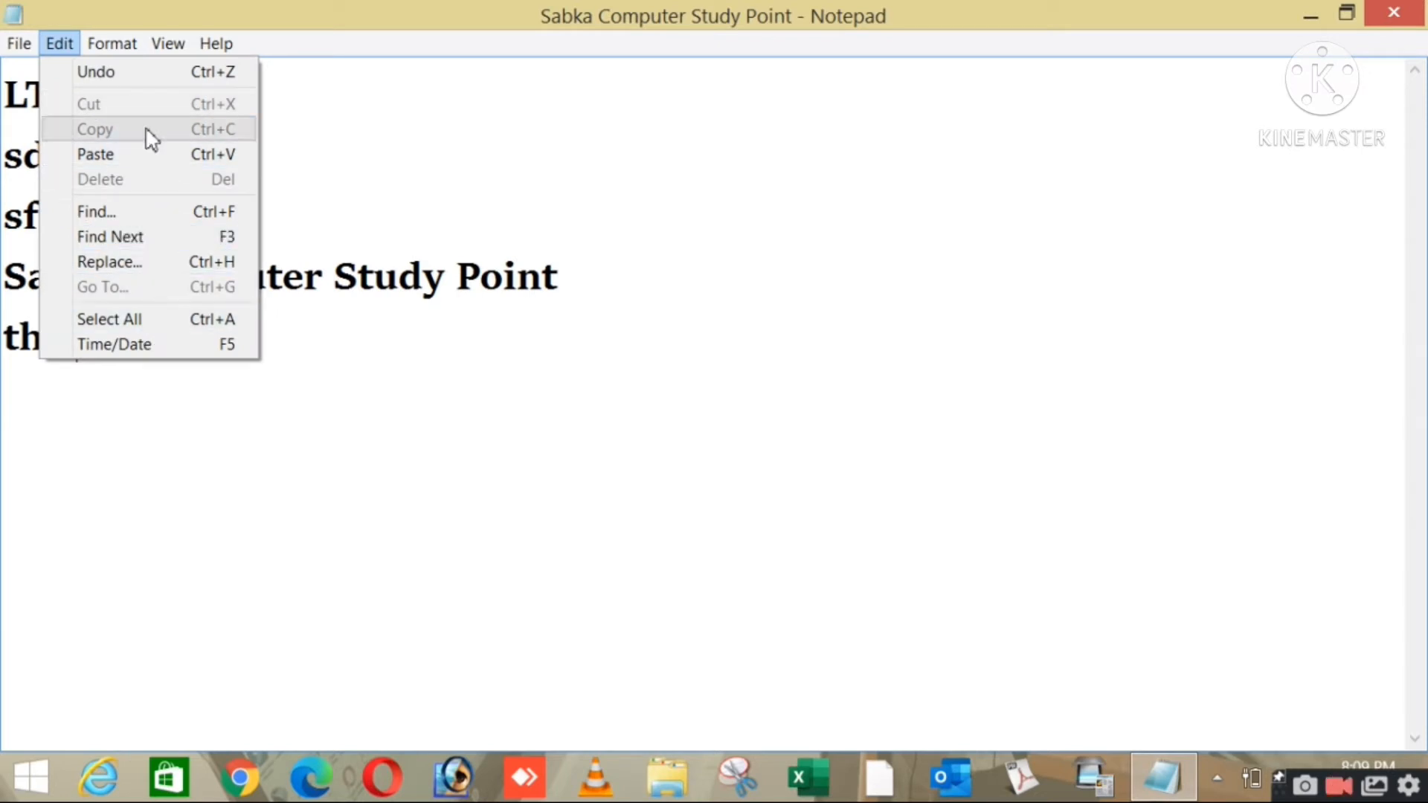
left_click(286, 374)
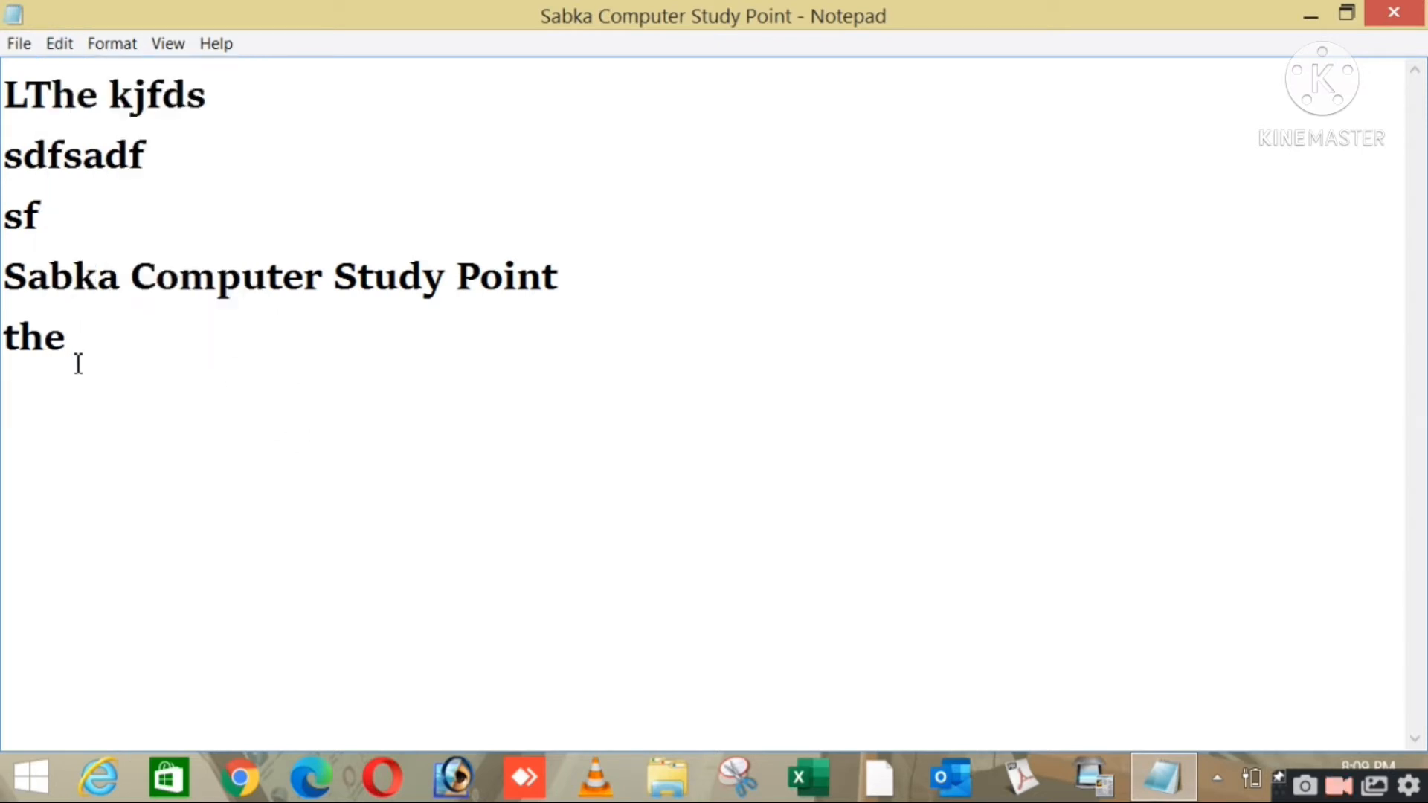
Add a new line reading "Lazy" below "the" and undo the entry
key("Return")
type("Lazy")
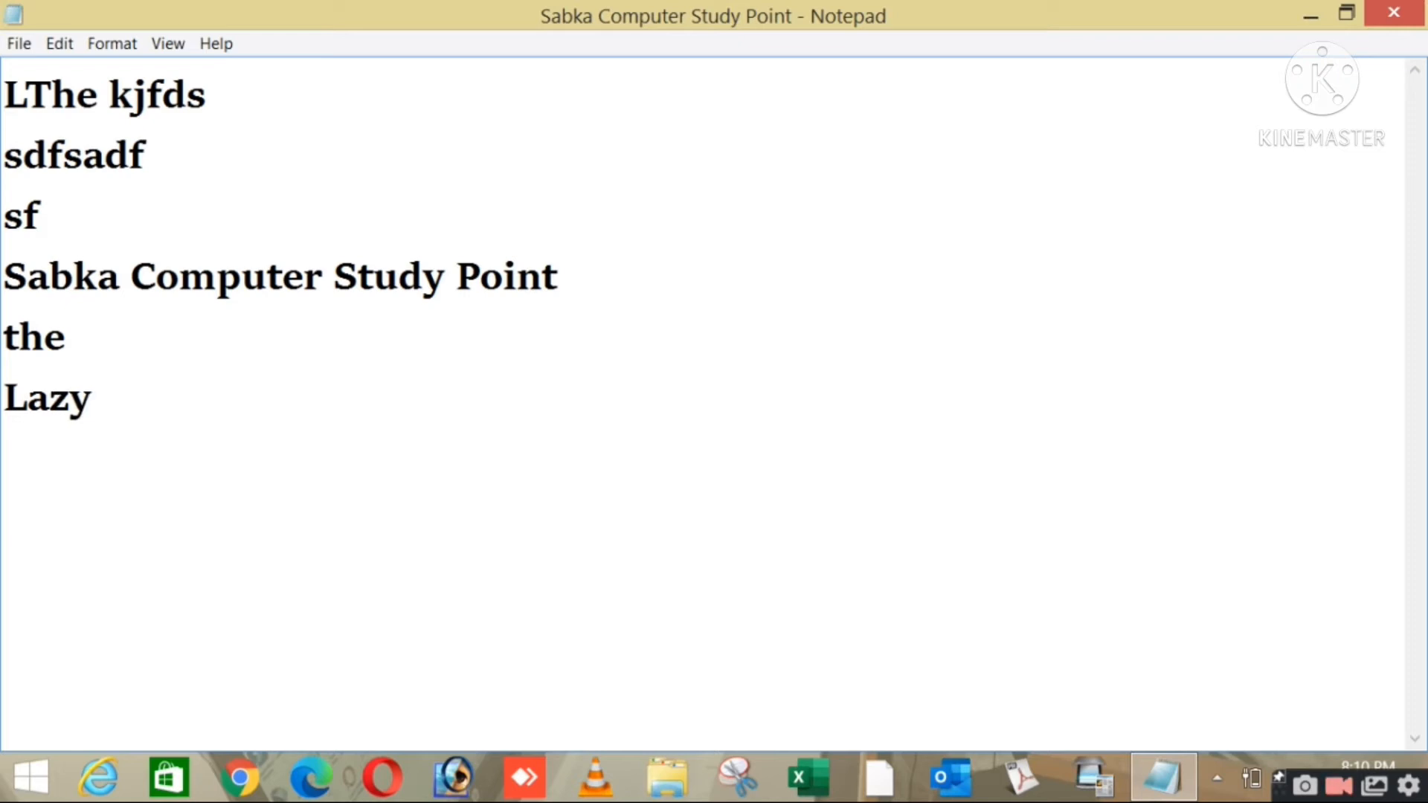
left_click(58, 42)
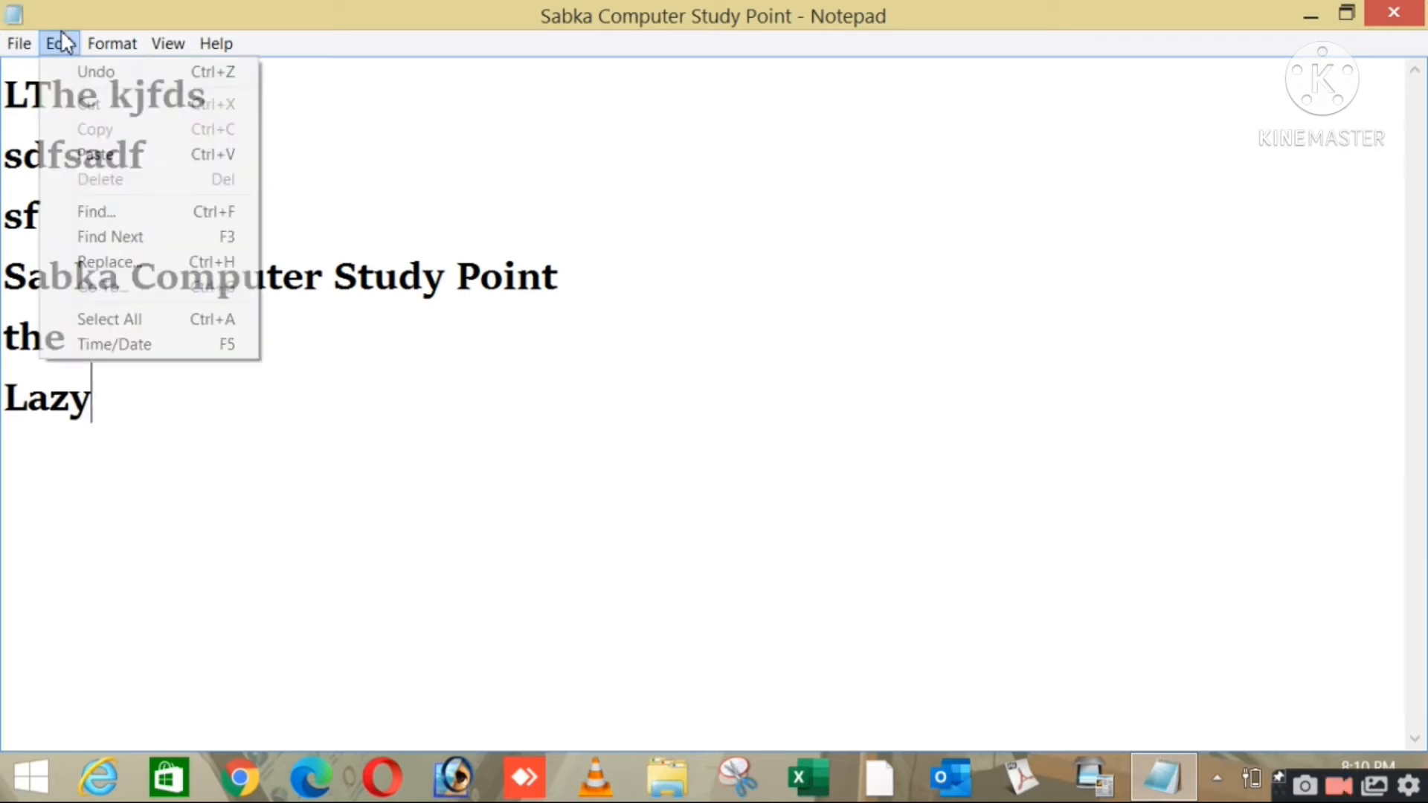
left_click(167, 72)
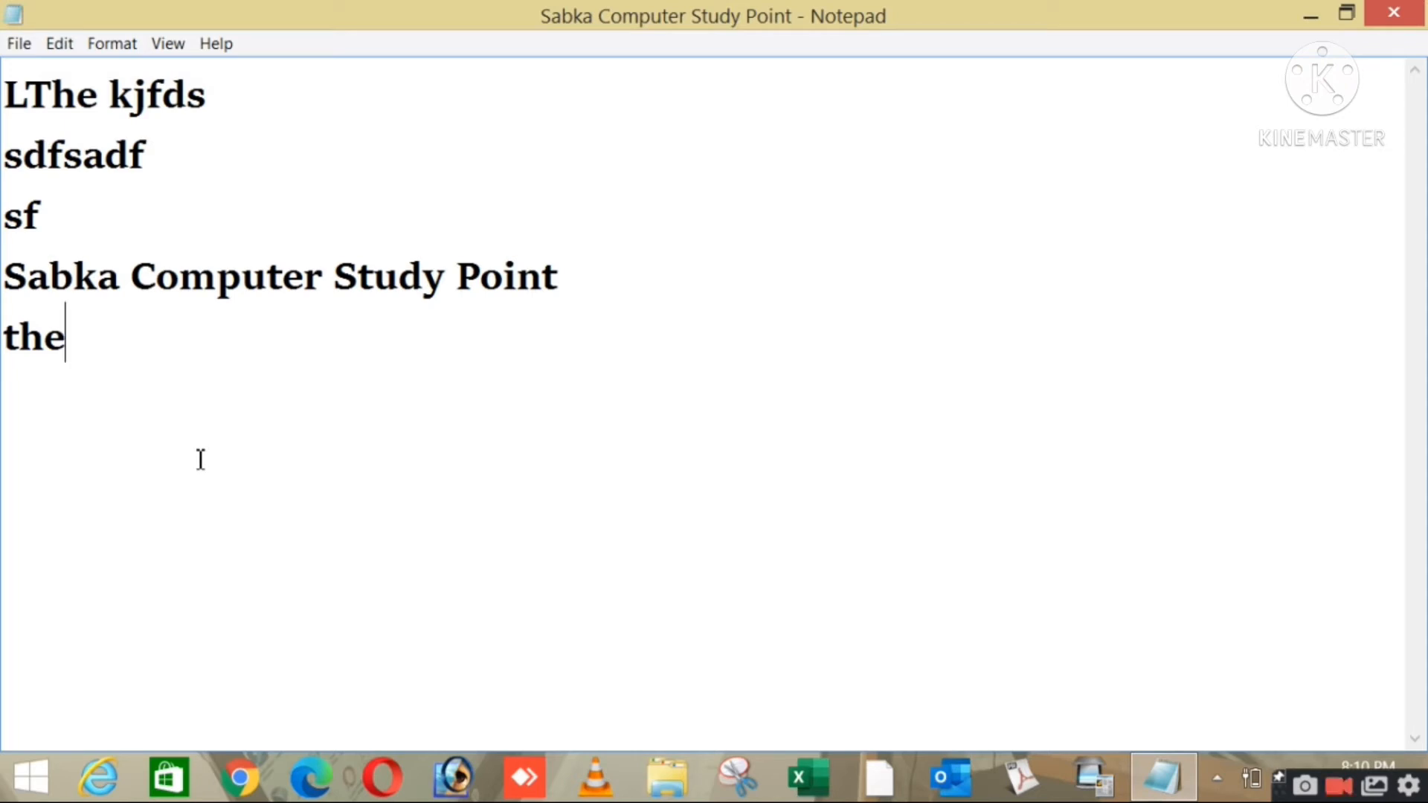
Select all the lines and review the Cut and Copy commands without running them
left_click_drag(200, 459, 6, 93)
left_click(204, 388)
left_click(102, 338)
left_click(63, 46)
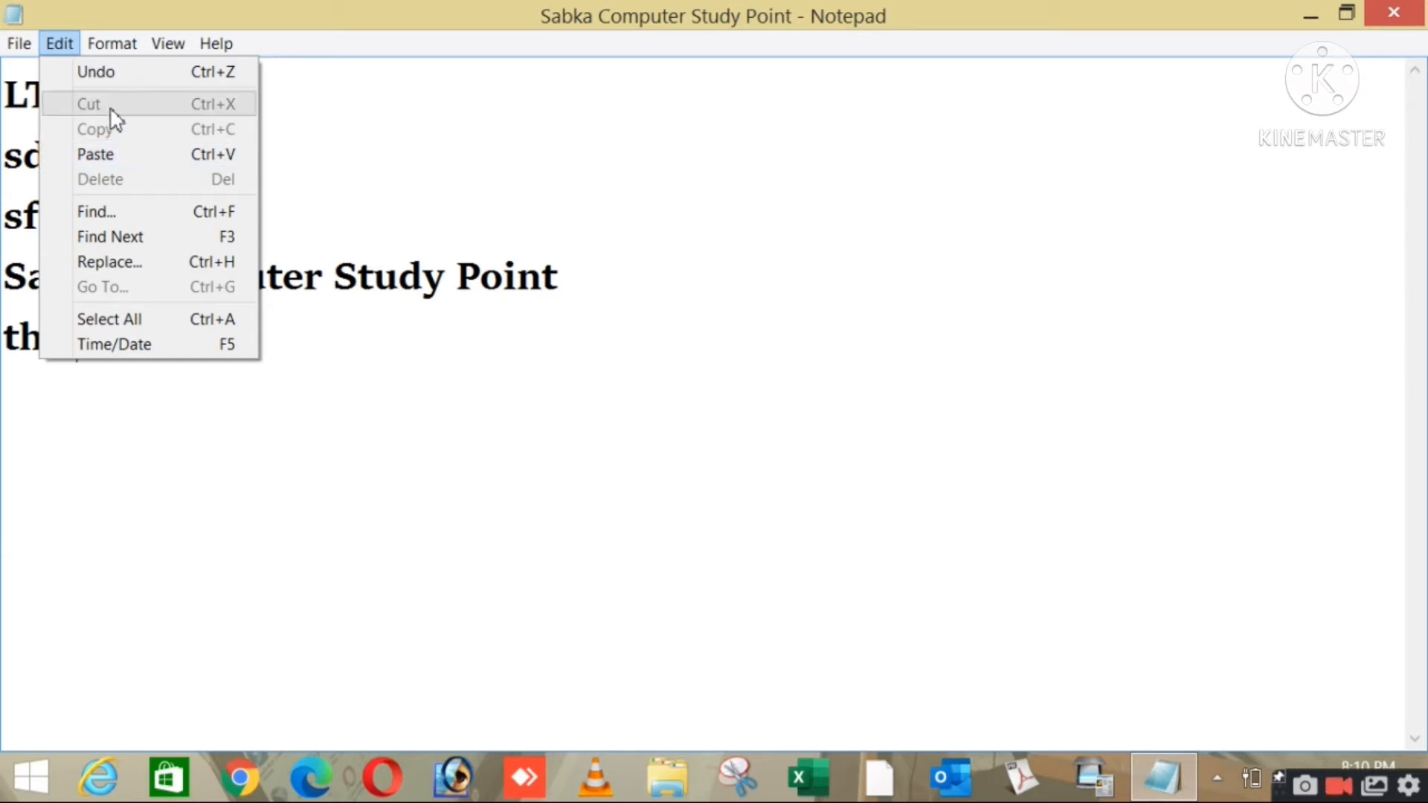
left_click(380, 371)
left_click(149, 352)
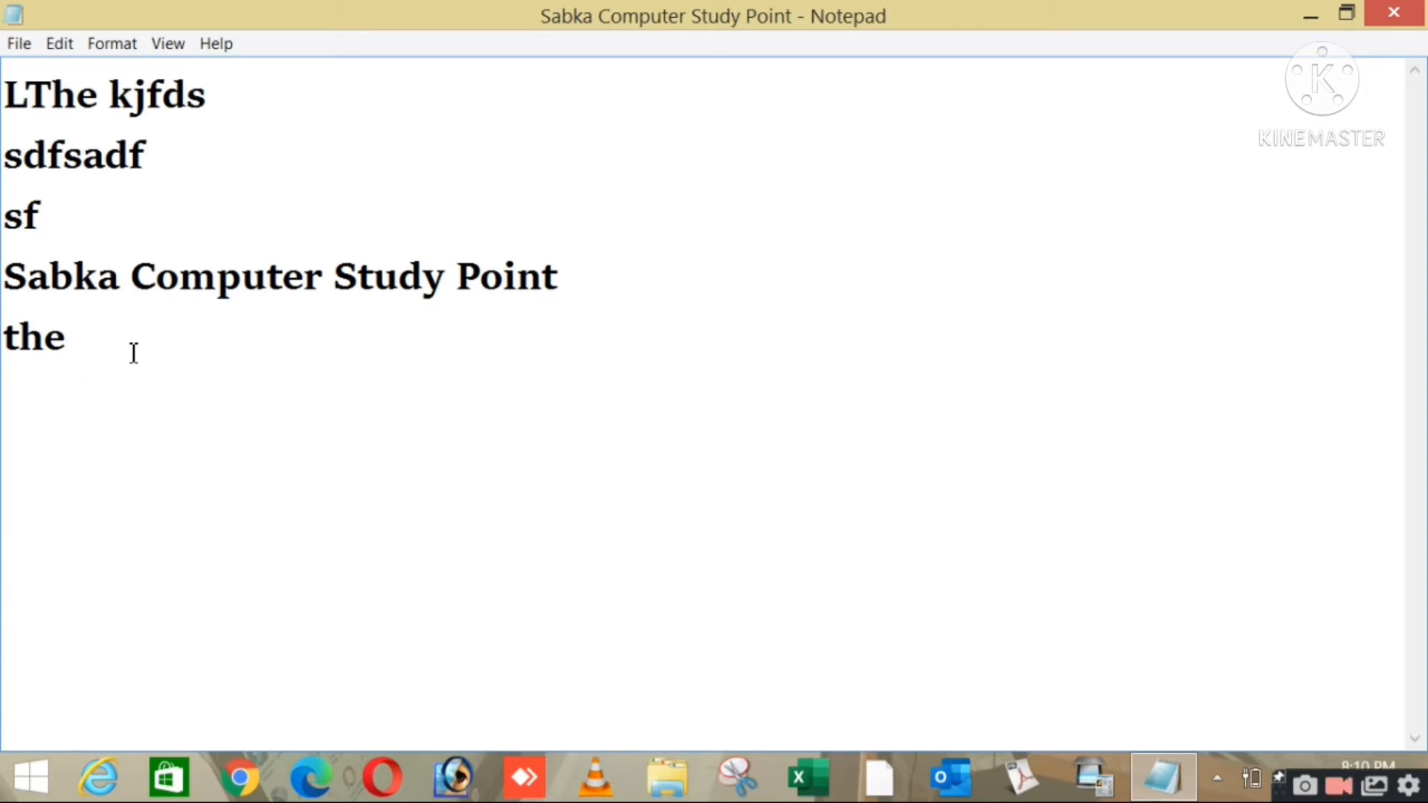
left_click_drag(134, 352, 2, 82)
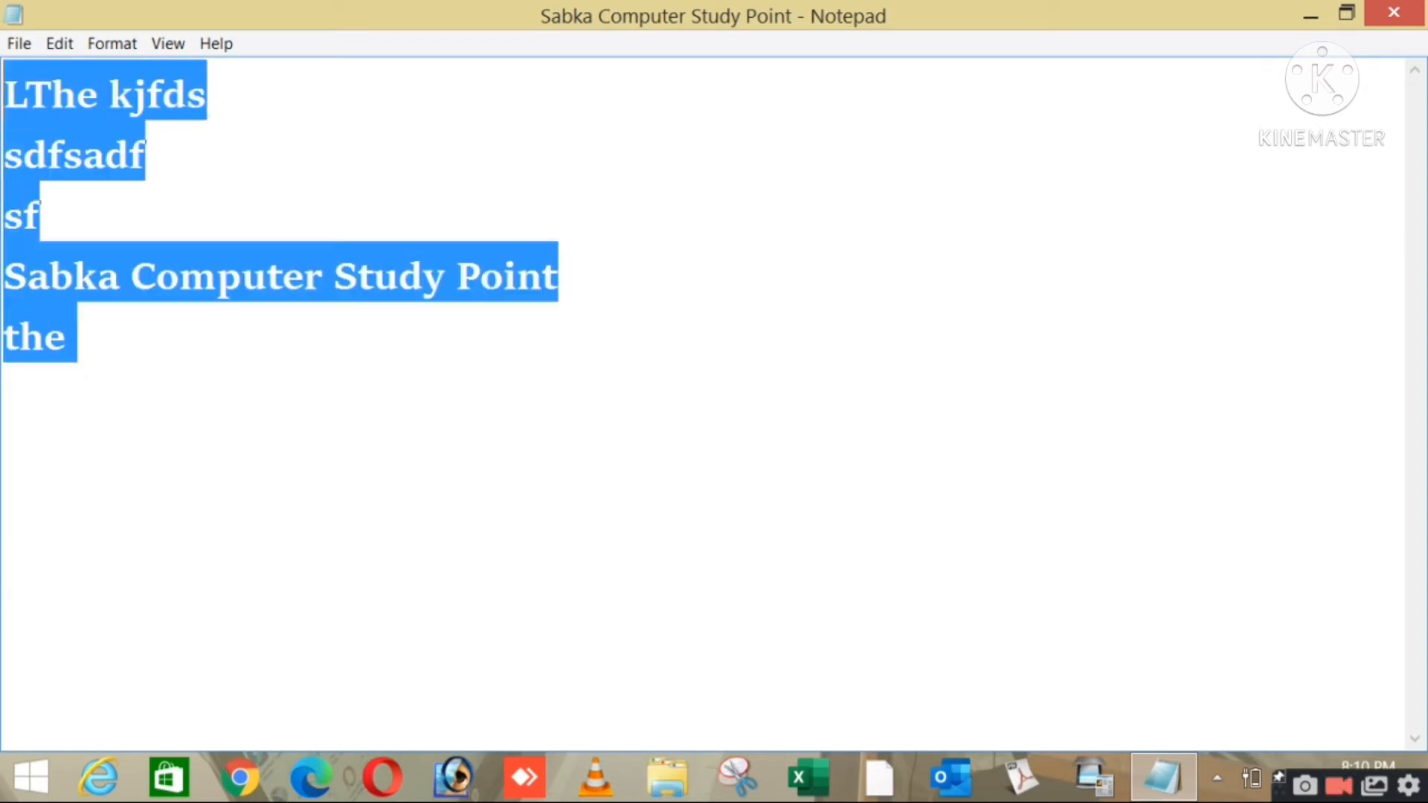
Add the words "Copy", "Paste" and "Cut" on separate new lines below "the"
left_click(207, 469)
type("Copy")
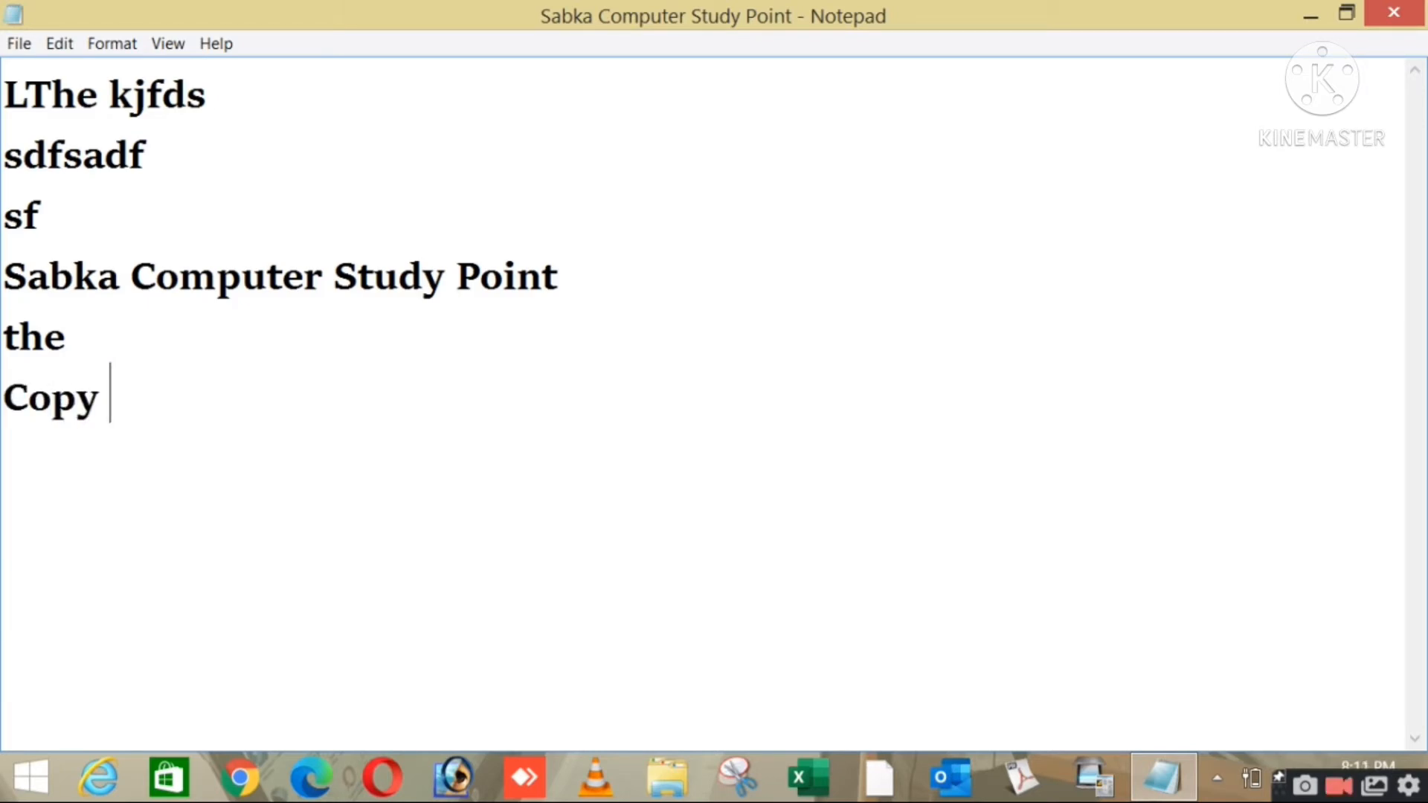
key("Return")
type("Paste")
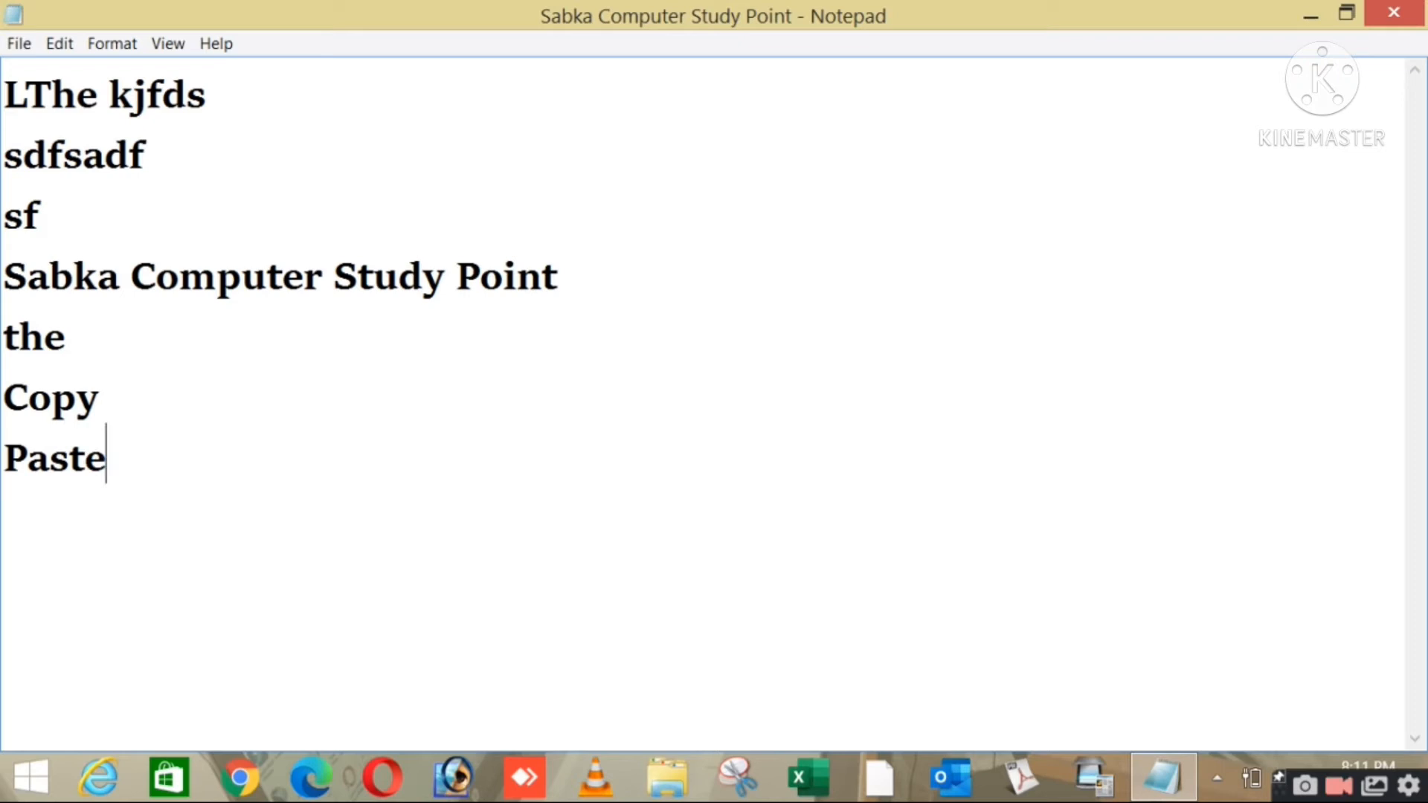
key("Return")
type("Cut")
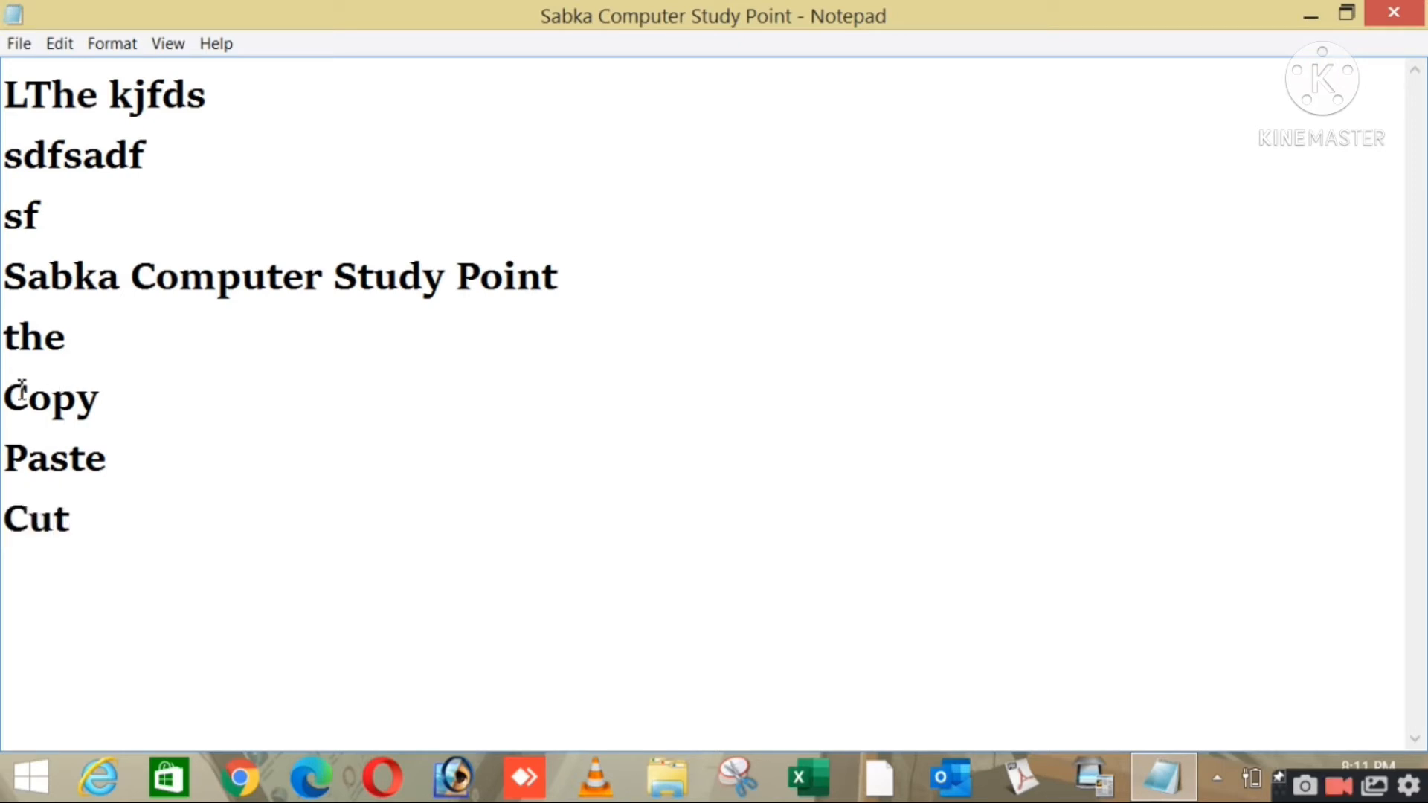
left_click_drag(20, 393, 61, 519)
left_click(174, 468)
left_click(163, 405)
left_click_drag(89, 517, 2, 395)
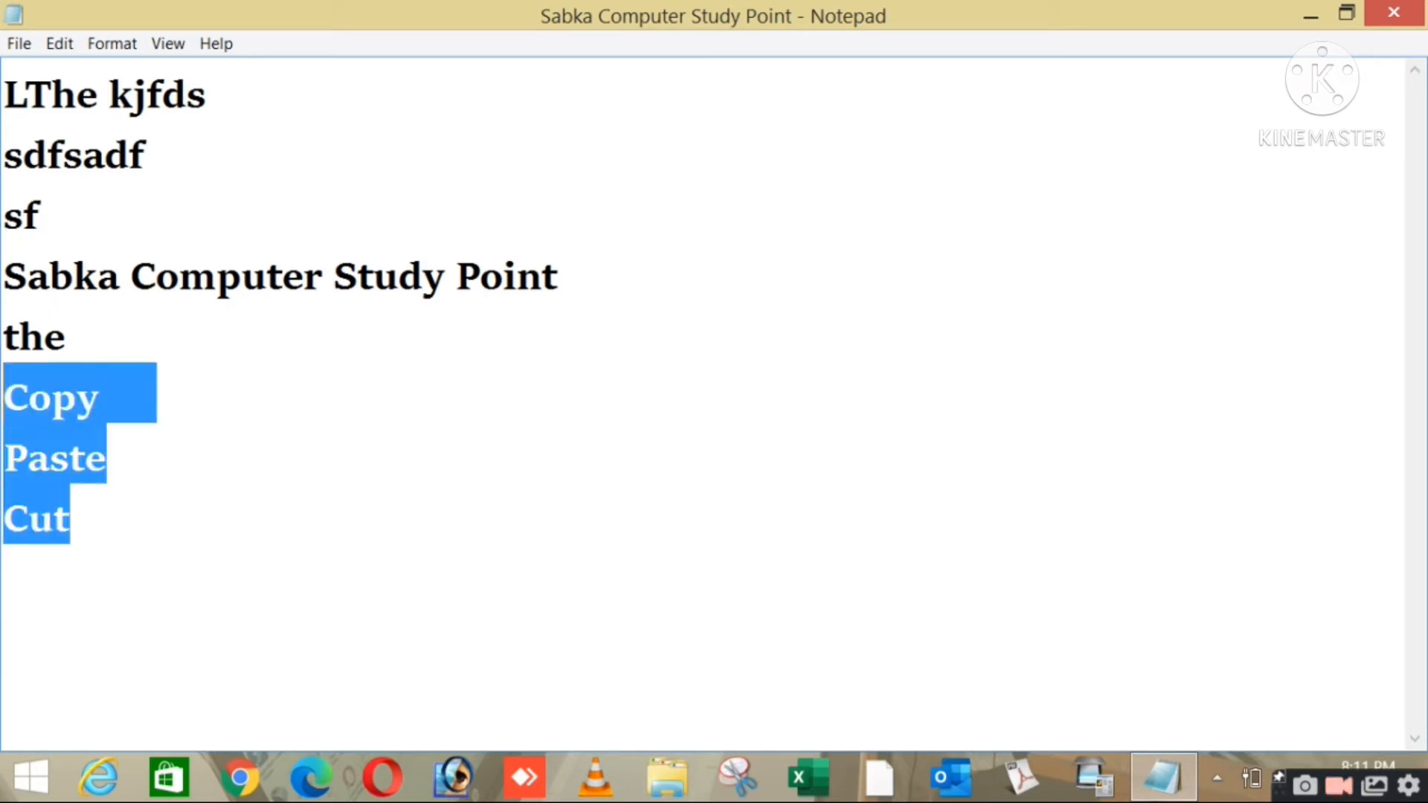
Write the shortcut "Ctrl+C" beside the word Copy, after the trailing spaces on that line
left_click(204, 407)
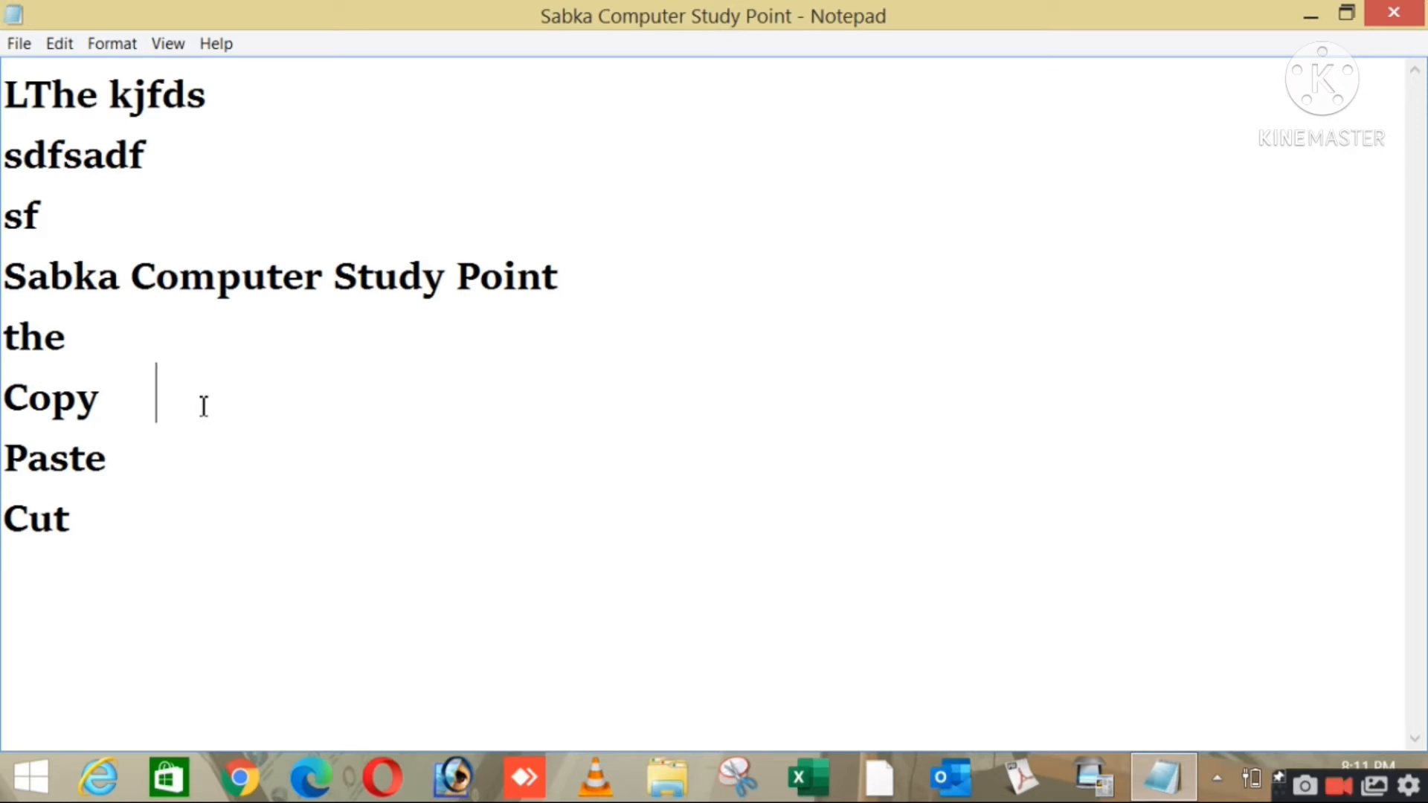
type("C")
type("tru")
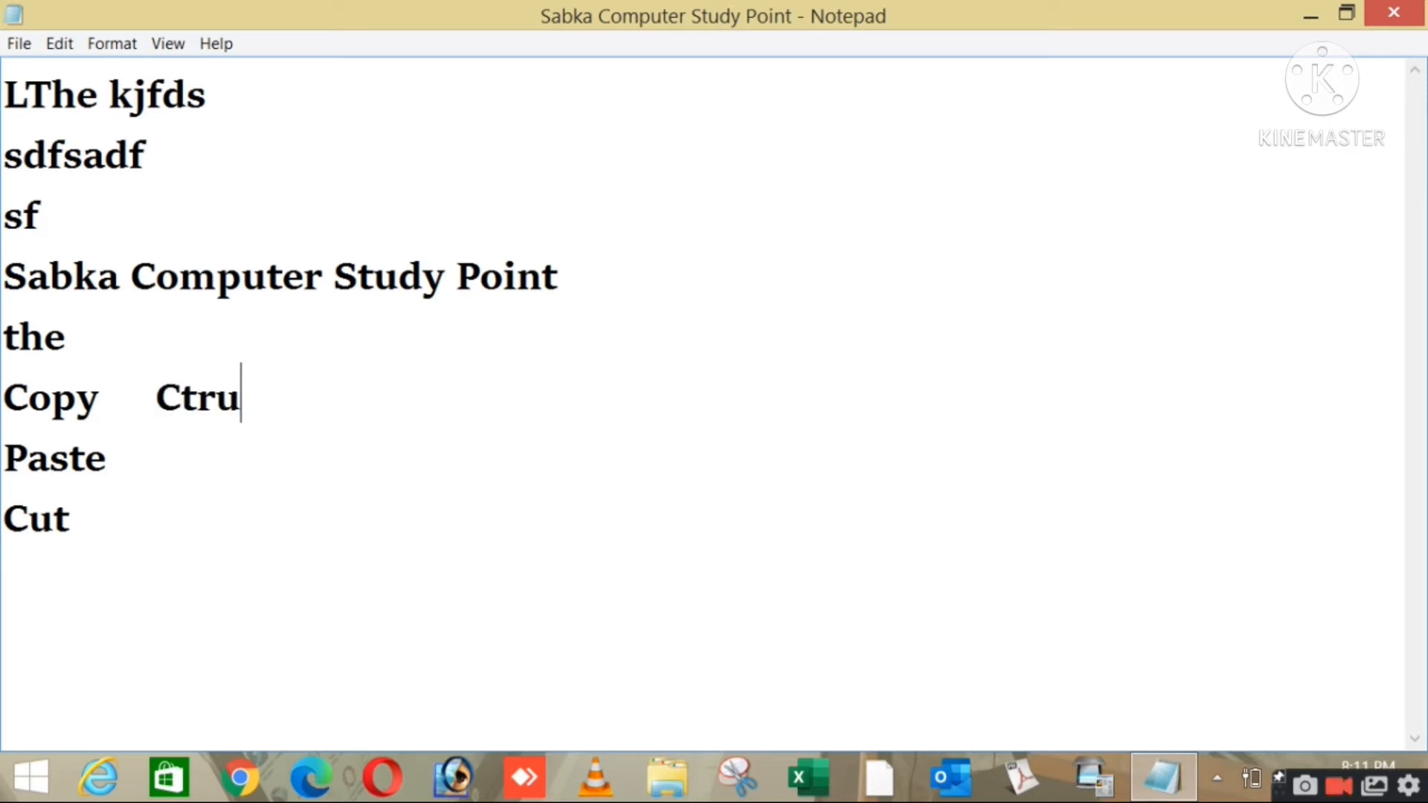
key("BackSpace")
type("l *")
key("BackSpace")
type("+")
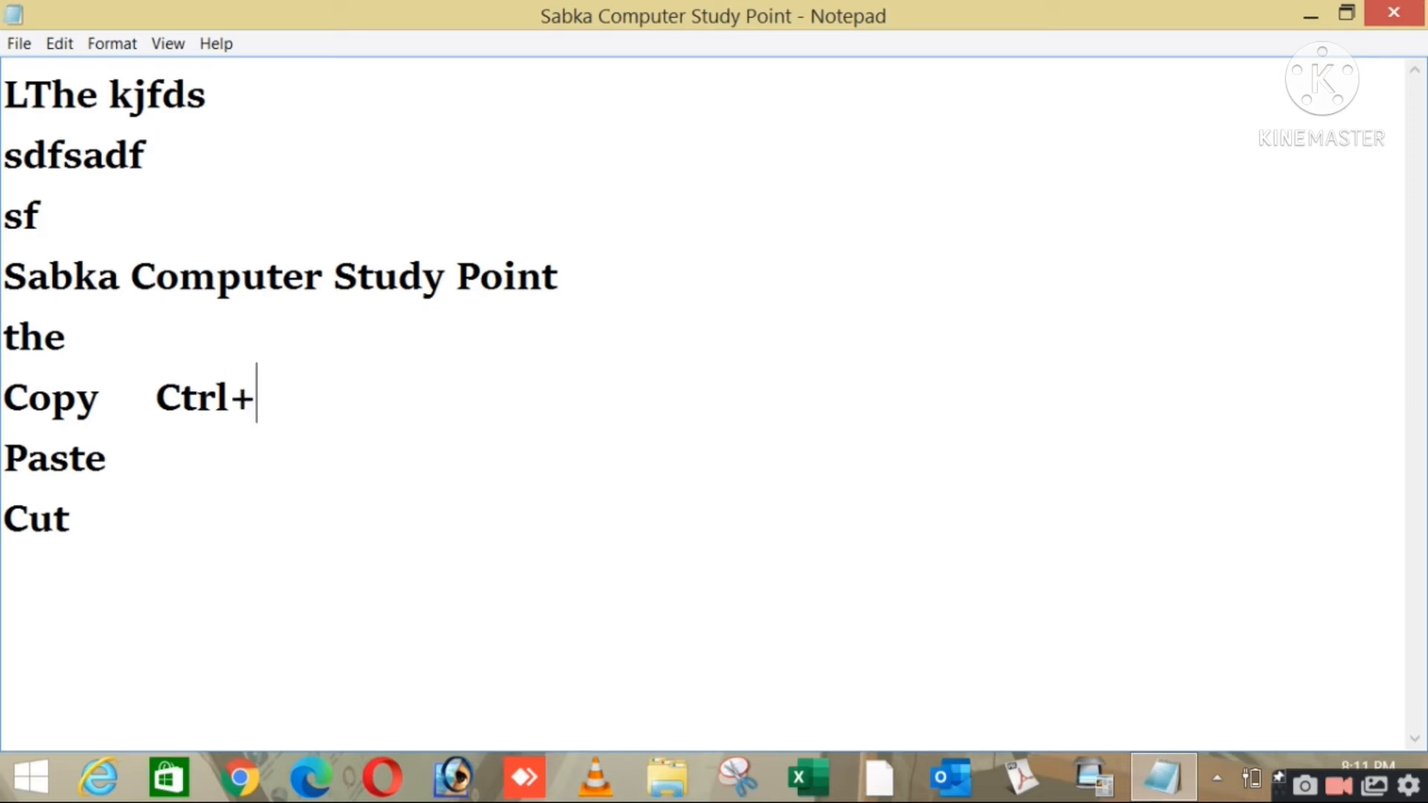
type("C")
Write the shortcut "Ctrl+V" beside the word Paste, spaced to line up with the shortcut above
key("Down")
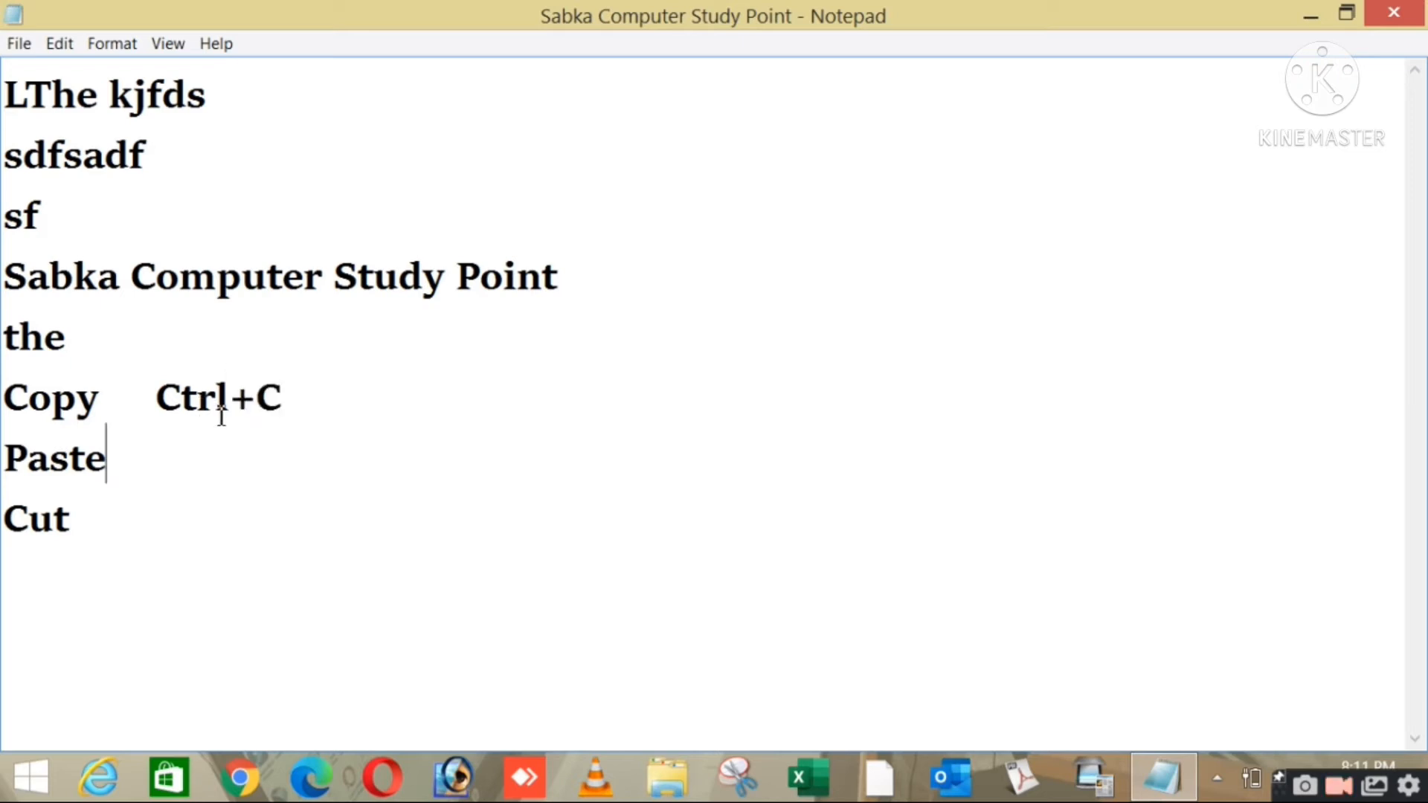
type("Ctul")
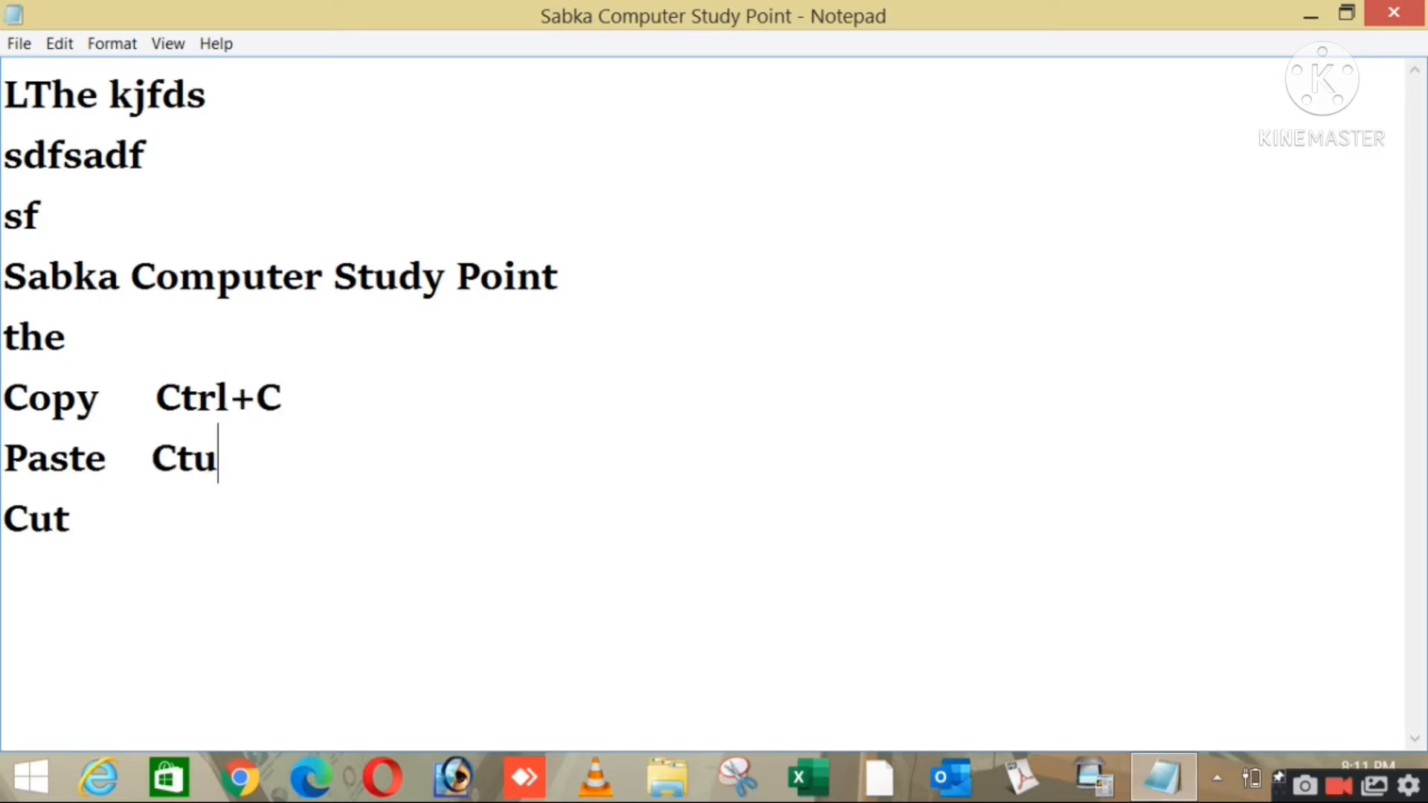
key("BackSpace")
key("BackSpace")
type("rl")
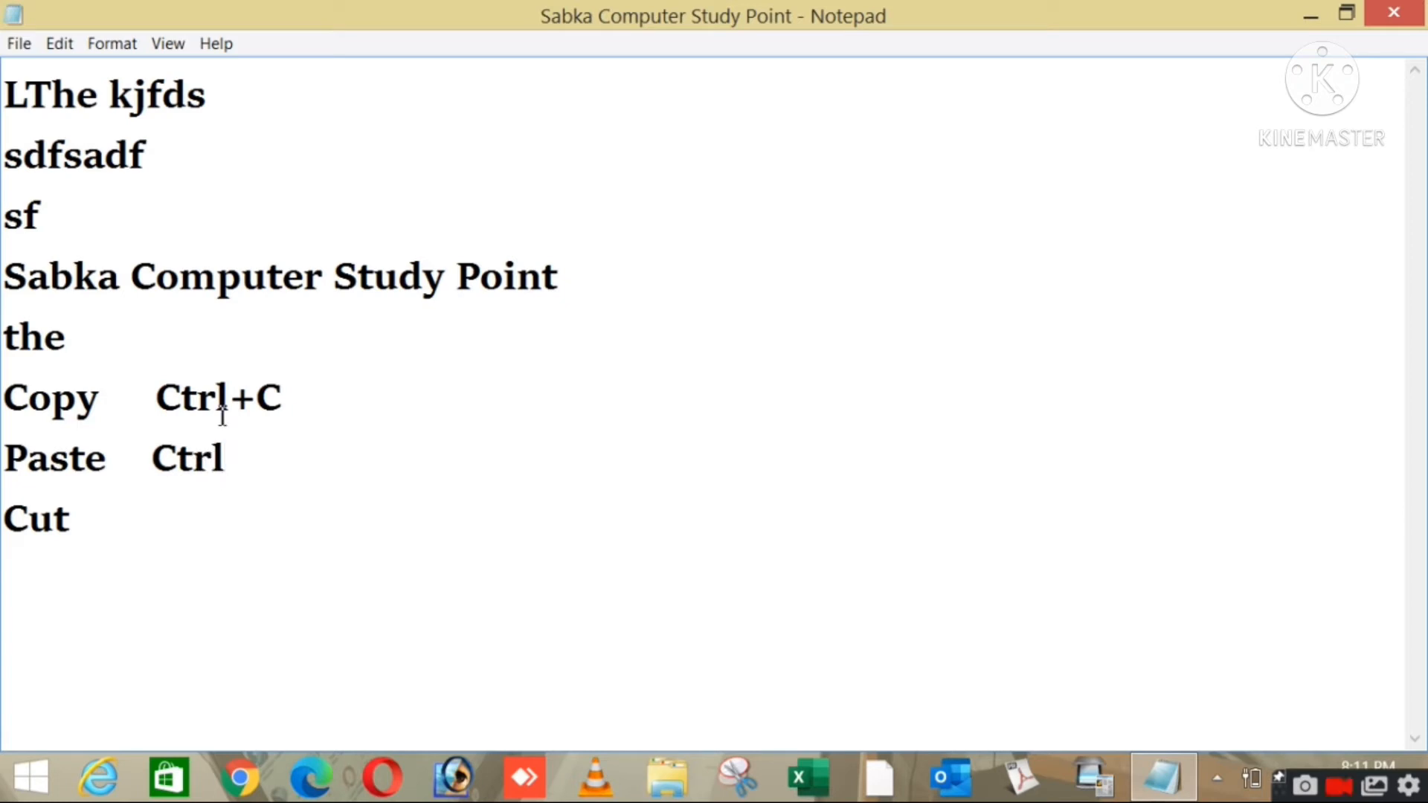
type("+C")
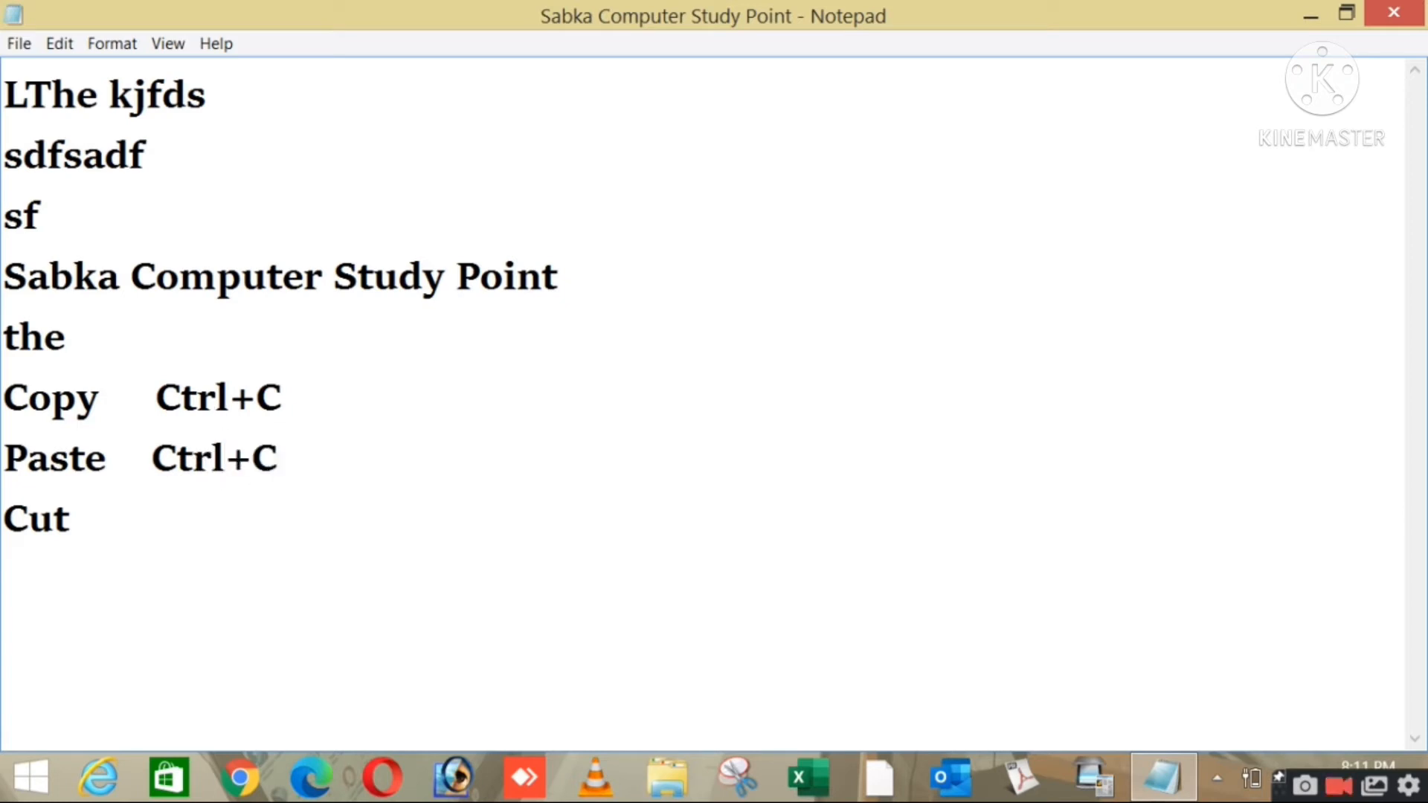
key("BackSpace")
type("V")
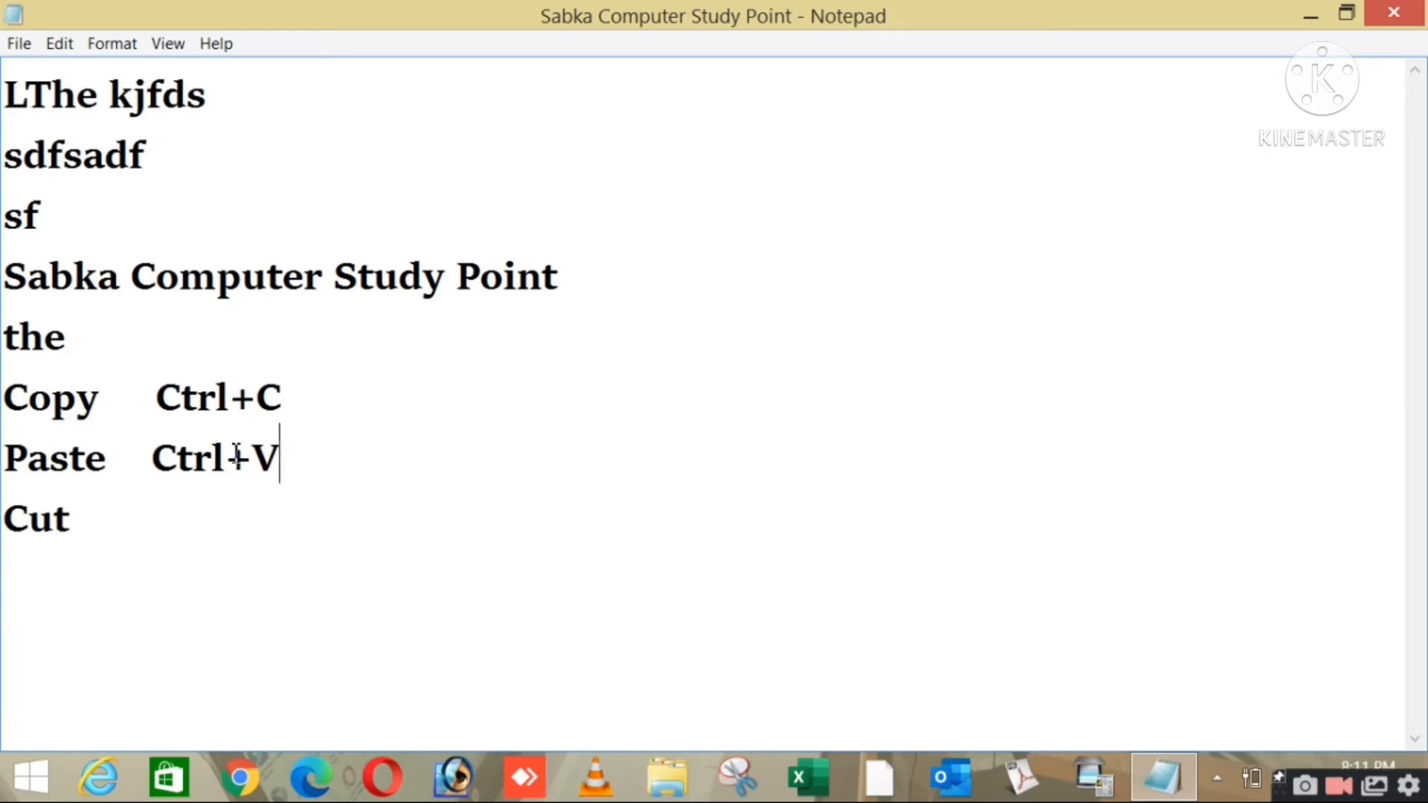
Write the shortcut "Ctrl+x" beside the word Cut, spaced to line up with the shortcuts above
left_click(186, 535)
type("Ctg")
key("BackSpace")
type("rl")
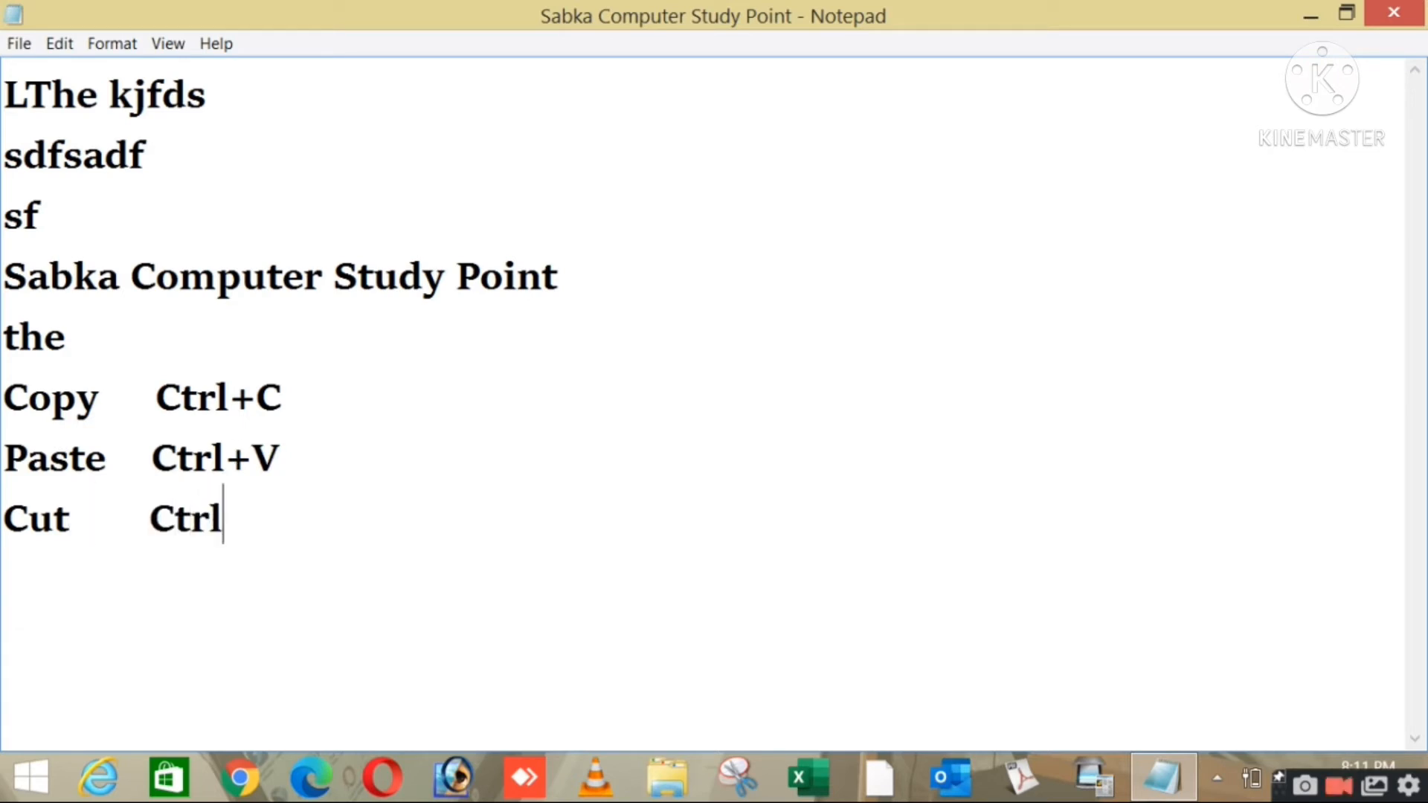
type("+x")
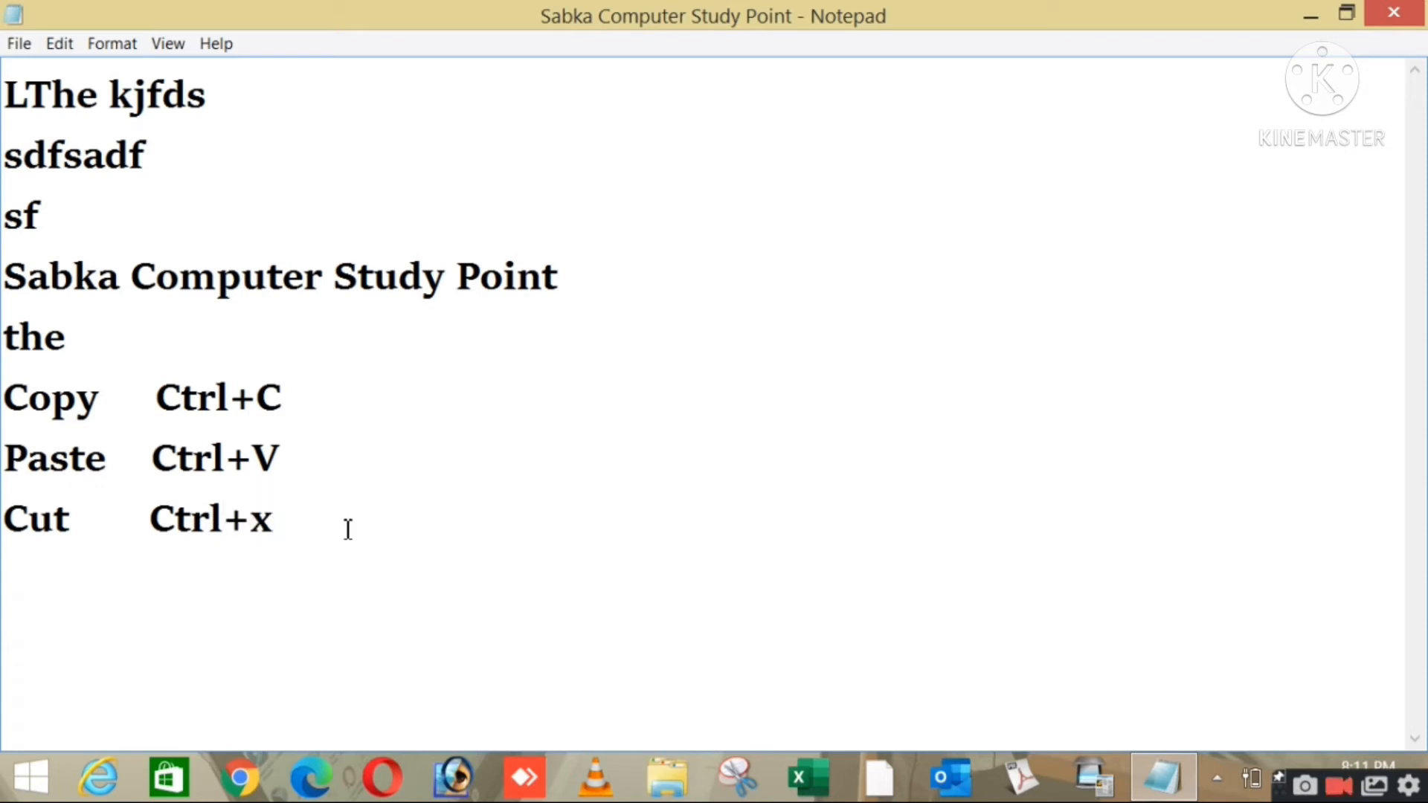
key("BackSpace")
type("x")
Copy the line "Sabka Computer Study Point" and paste it on a new line below the Cut line
left_click_drag(14, 273, 595, 298)
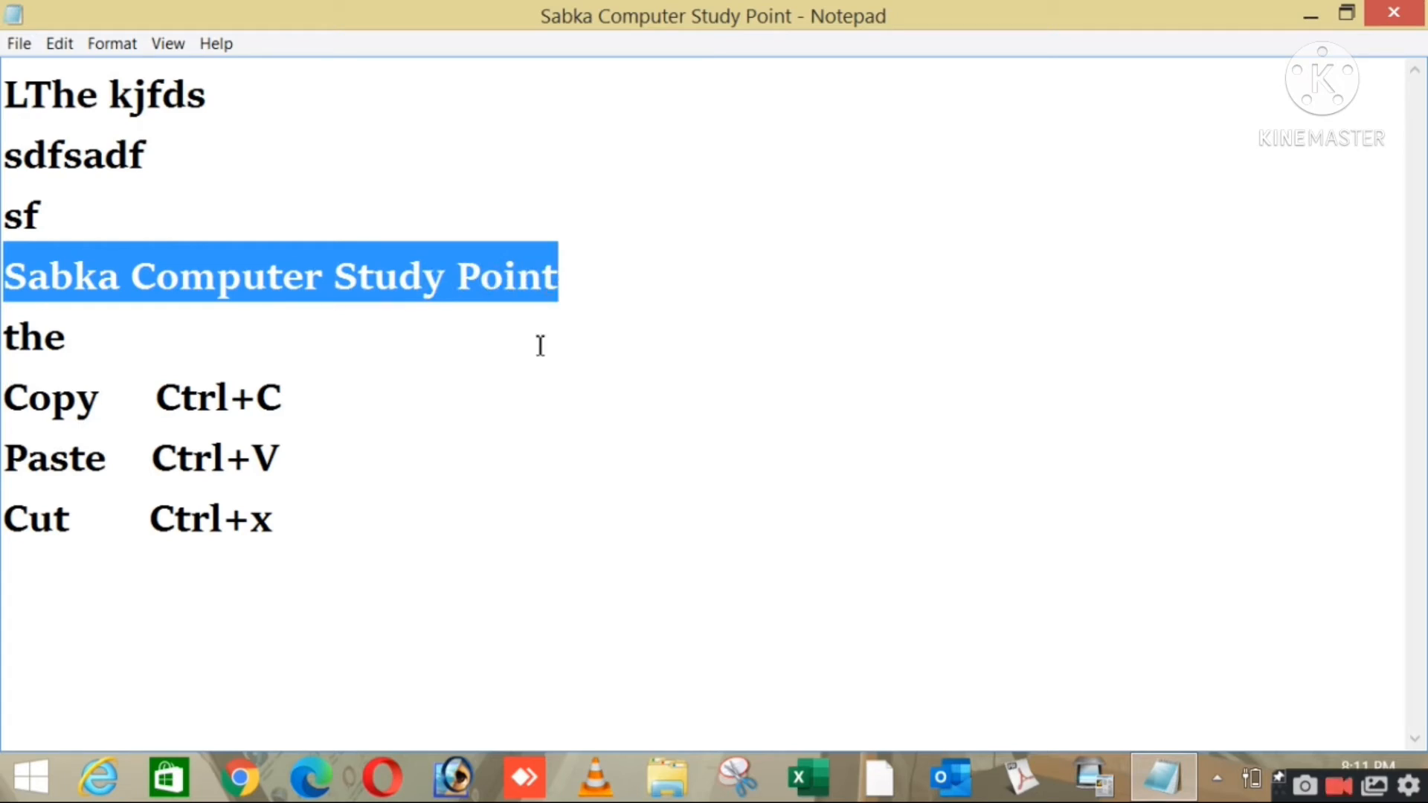
left_click(61, 45)
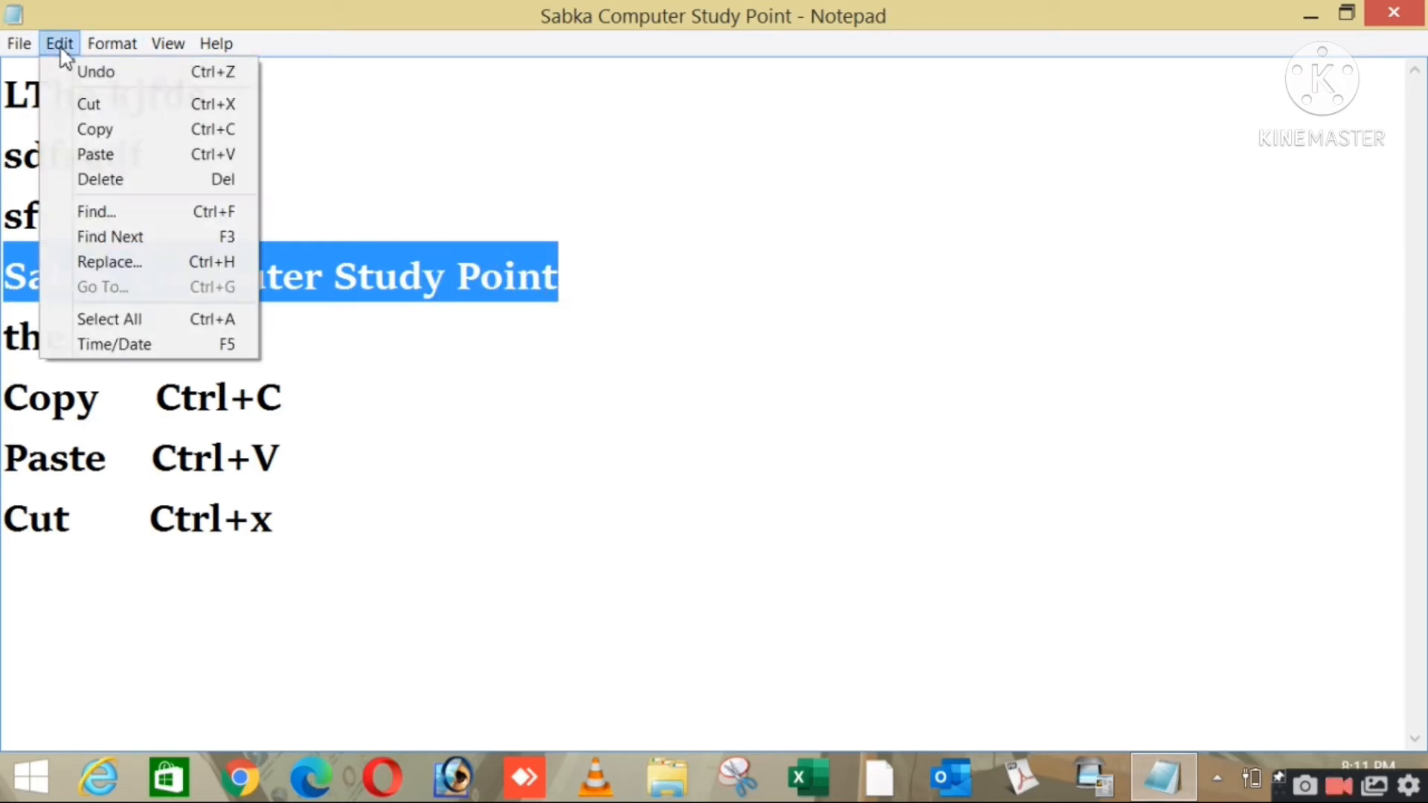
left_click(136, 130)
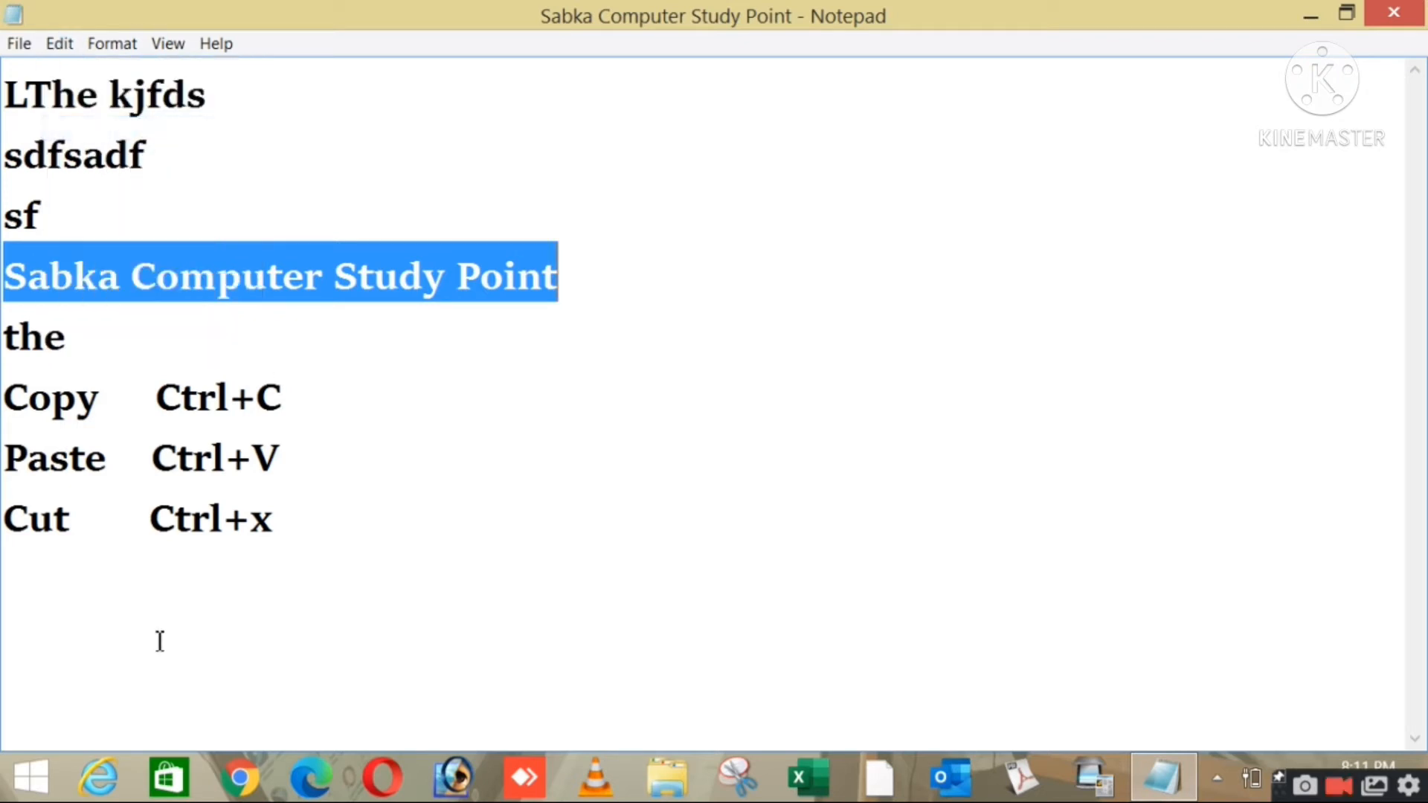
left_click(37, 587)
left_click(335, 504)
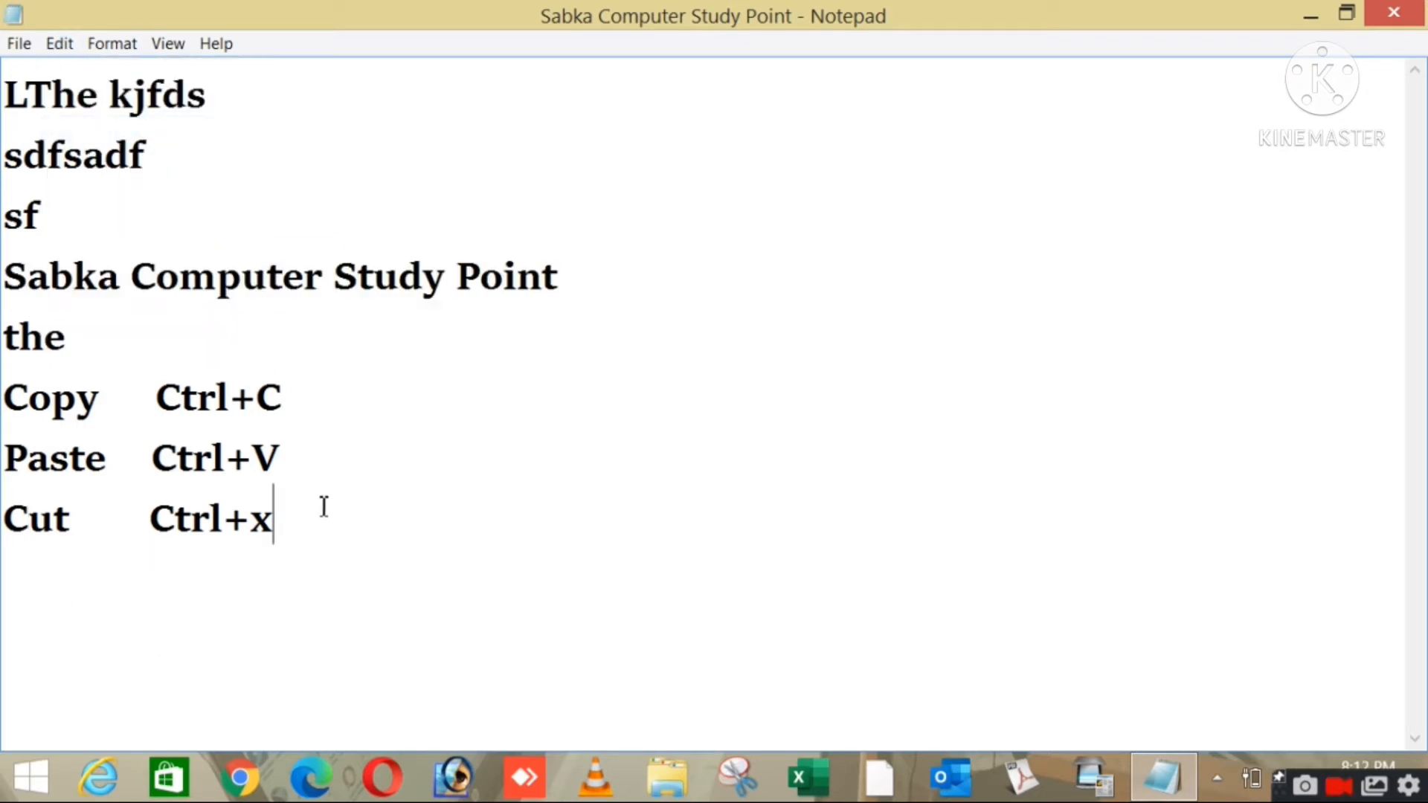
key("Return")
left_click(59, 43)
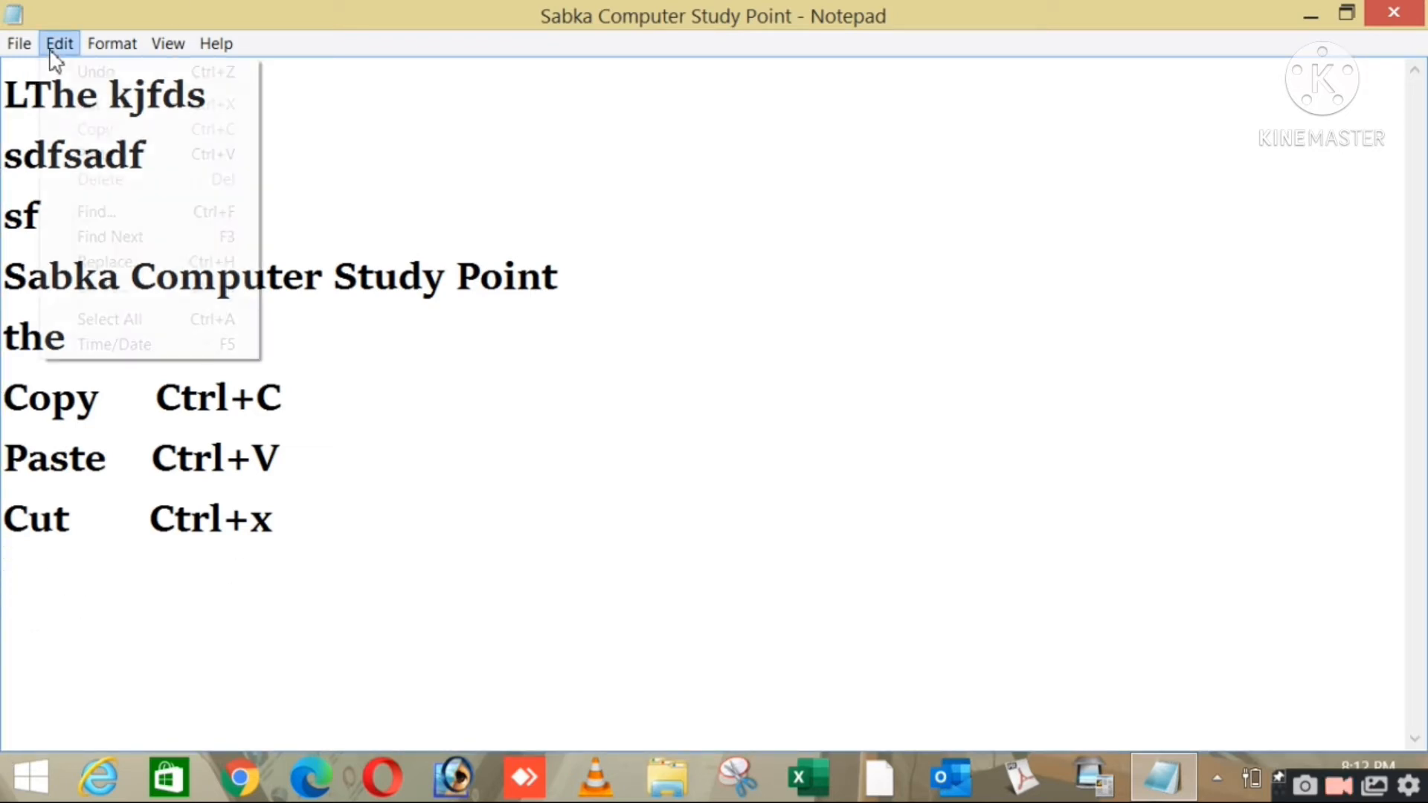
left_click(110, 154)
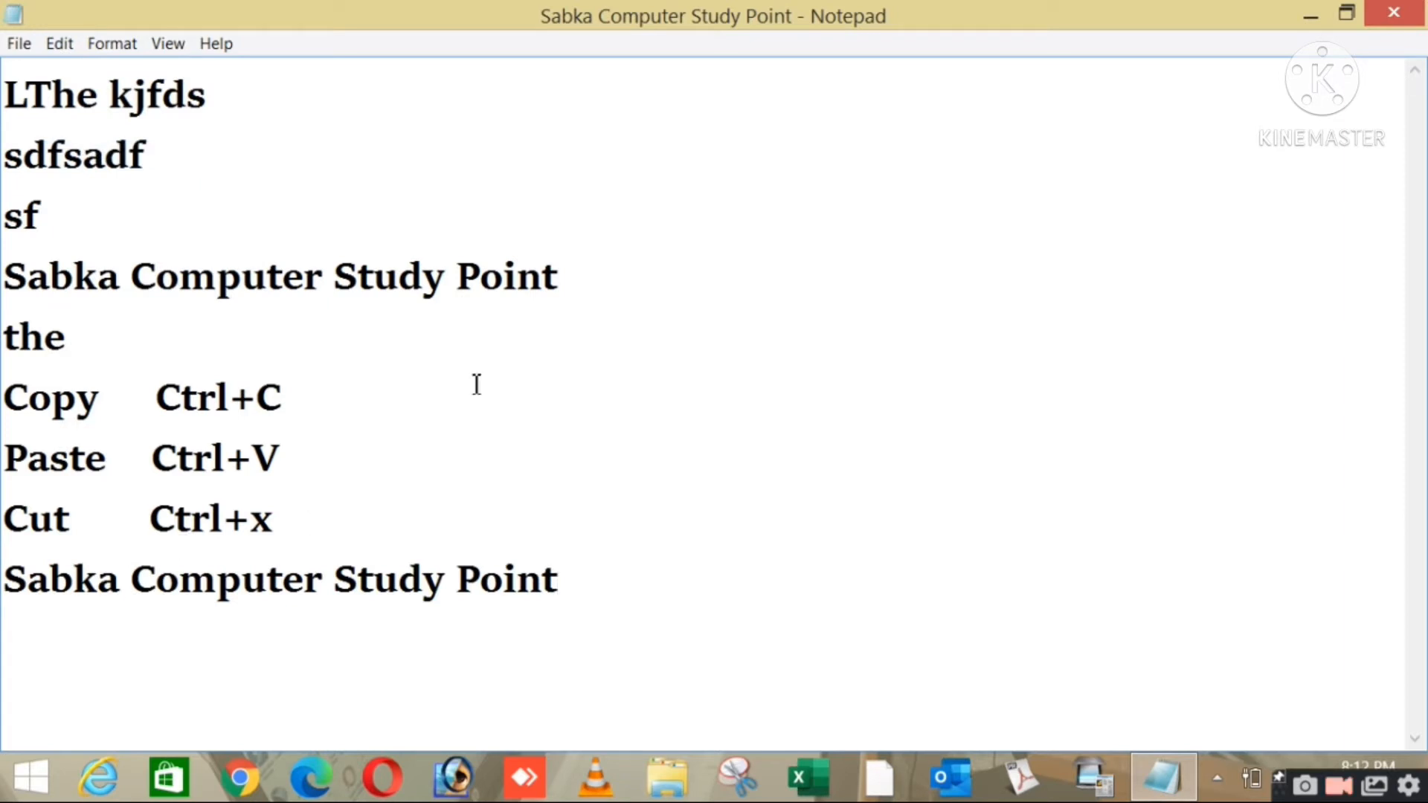
left_click_drag(586, 291, 3, 291)
left_click(5, 324)
left_click_drag(617, 585, 3, 588)
left_click(459, 416)
left_click(570, 282)
Copy the first line "LThe kjfds" and paste it on a new line at the end of the text
left_click(215, 93)
key("shift+Home")
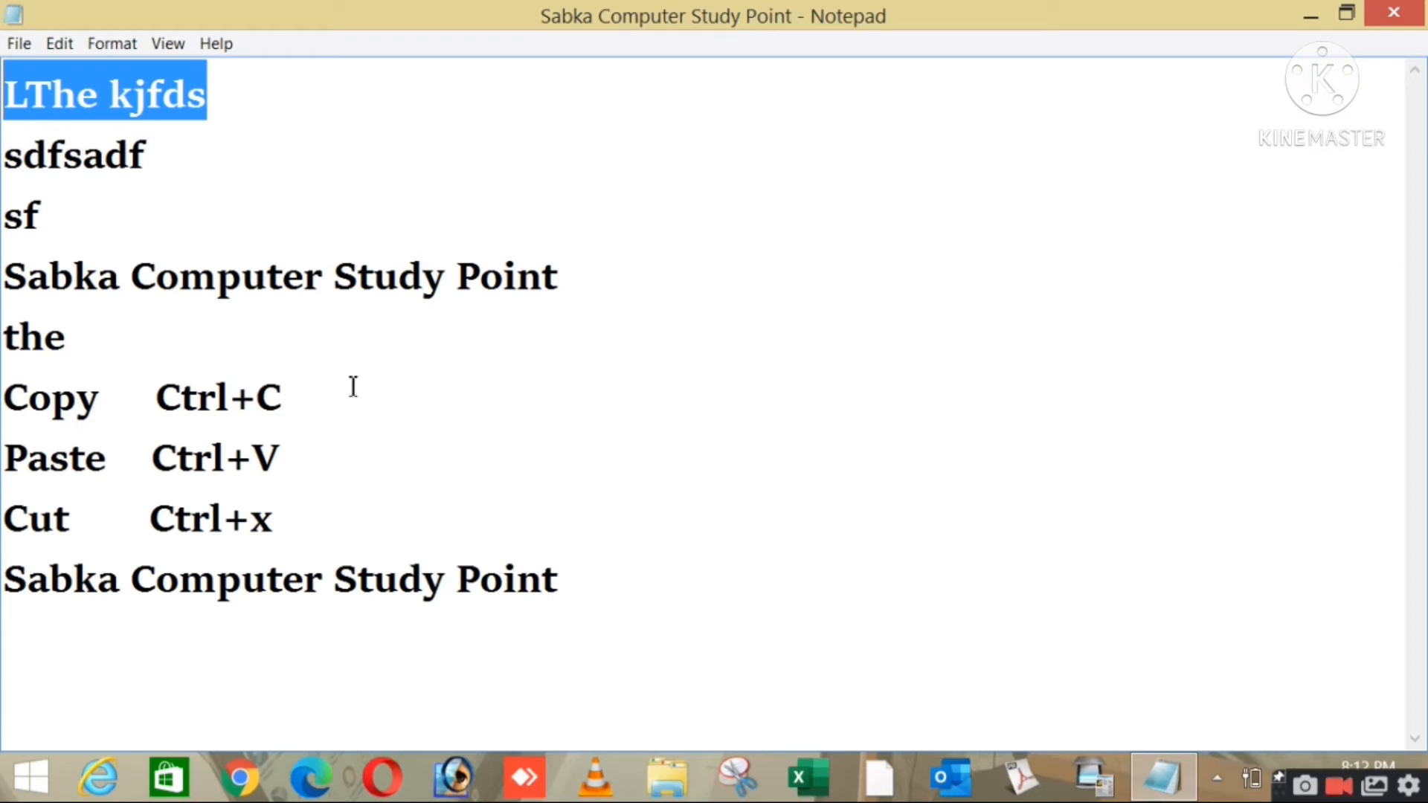
left_click(210, 95)
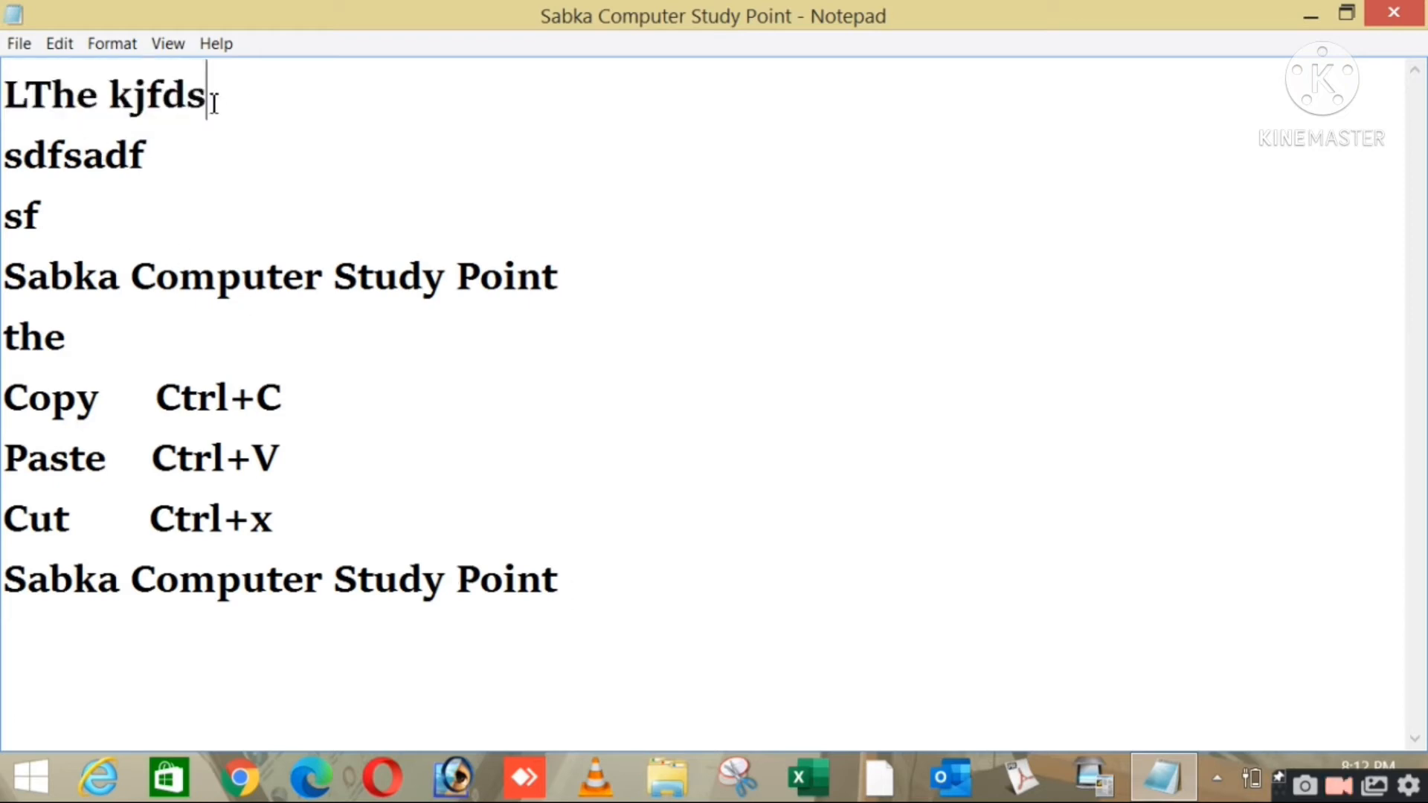
left_click_drag(211, 95, 13, 93)
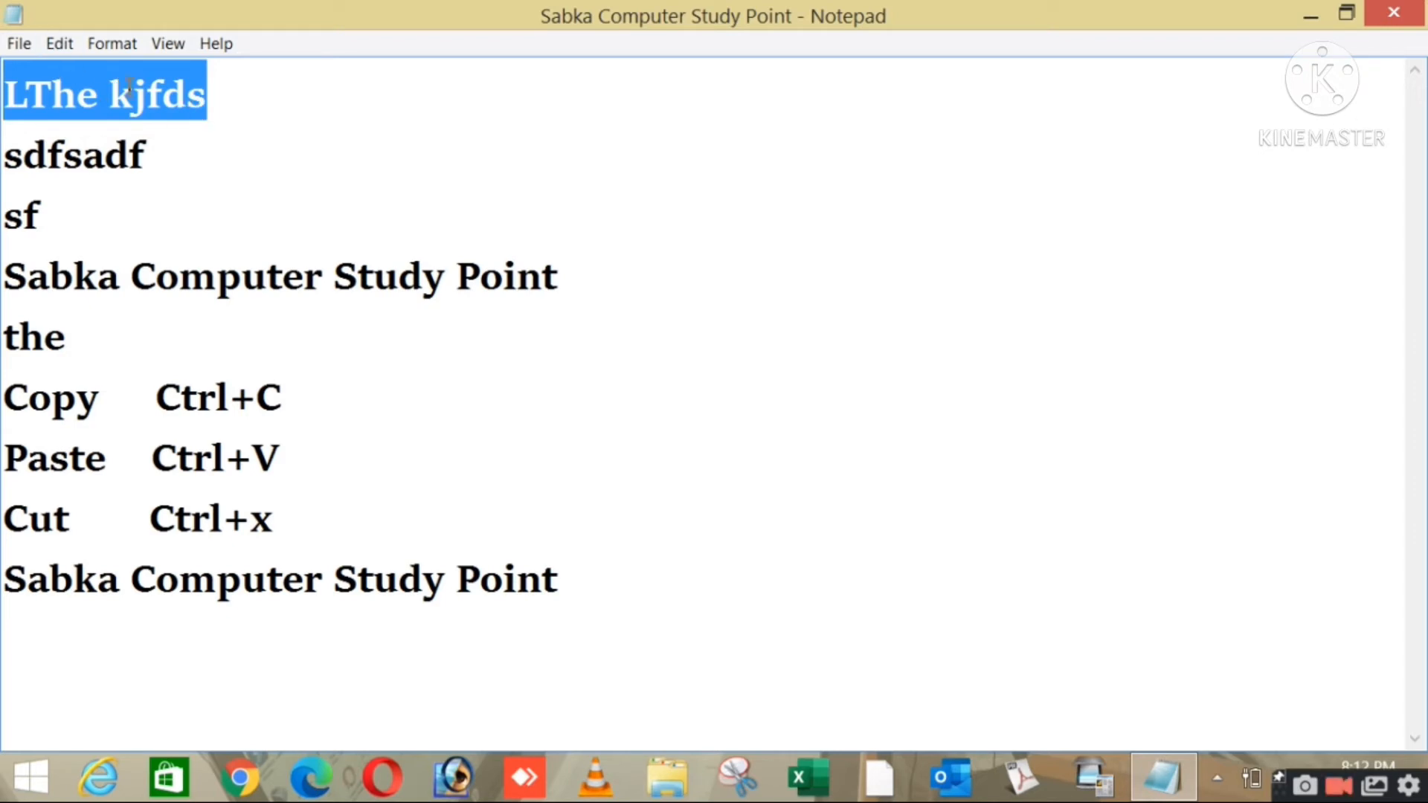
left_click(60, 43)
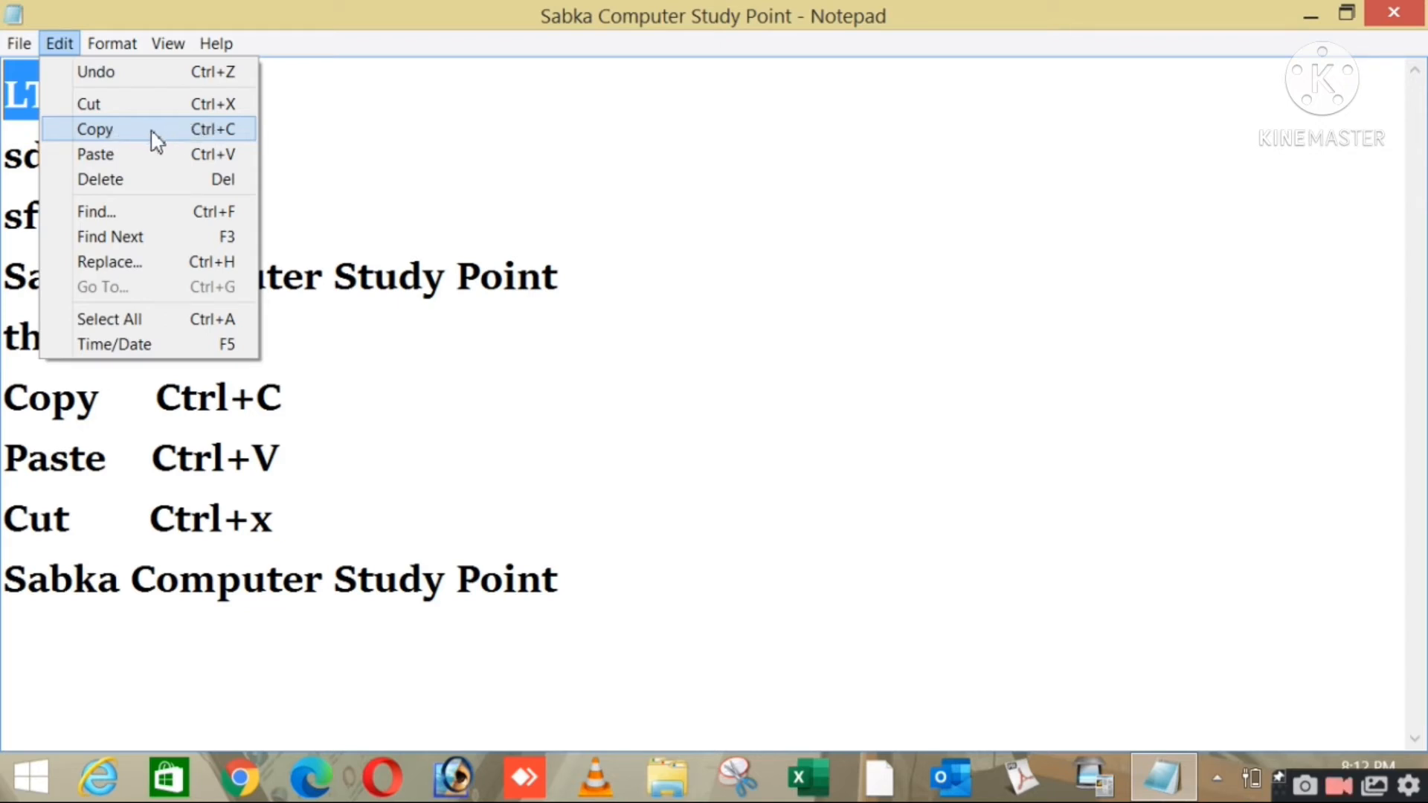
left_click(145, 130)
left_click(601, 601)
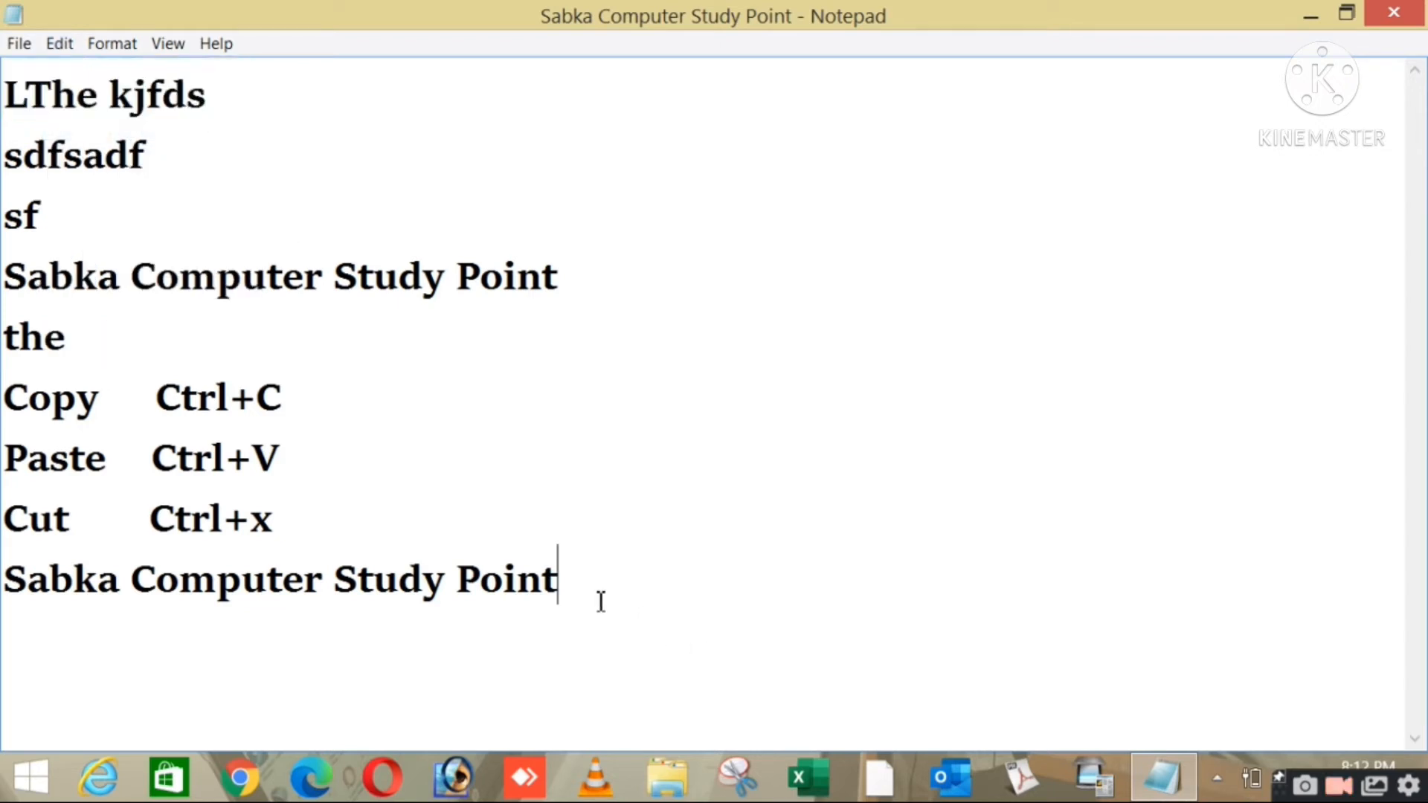
key("Return")
left_click(60, 45)
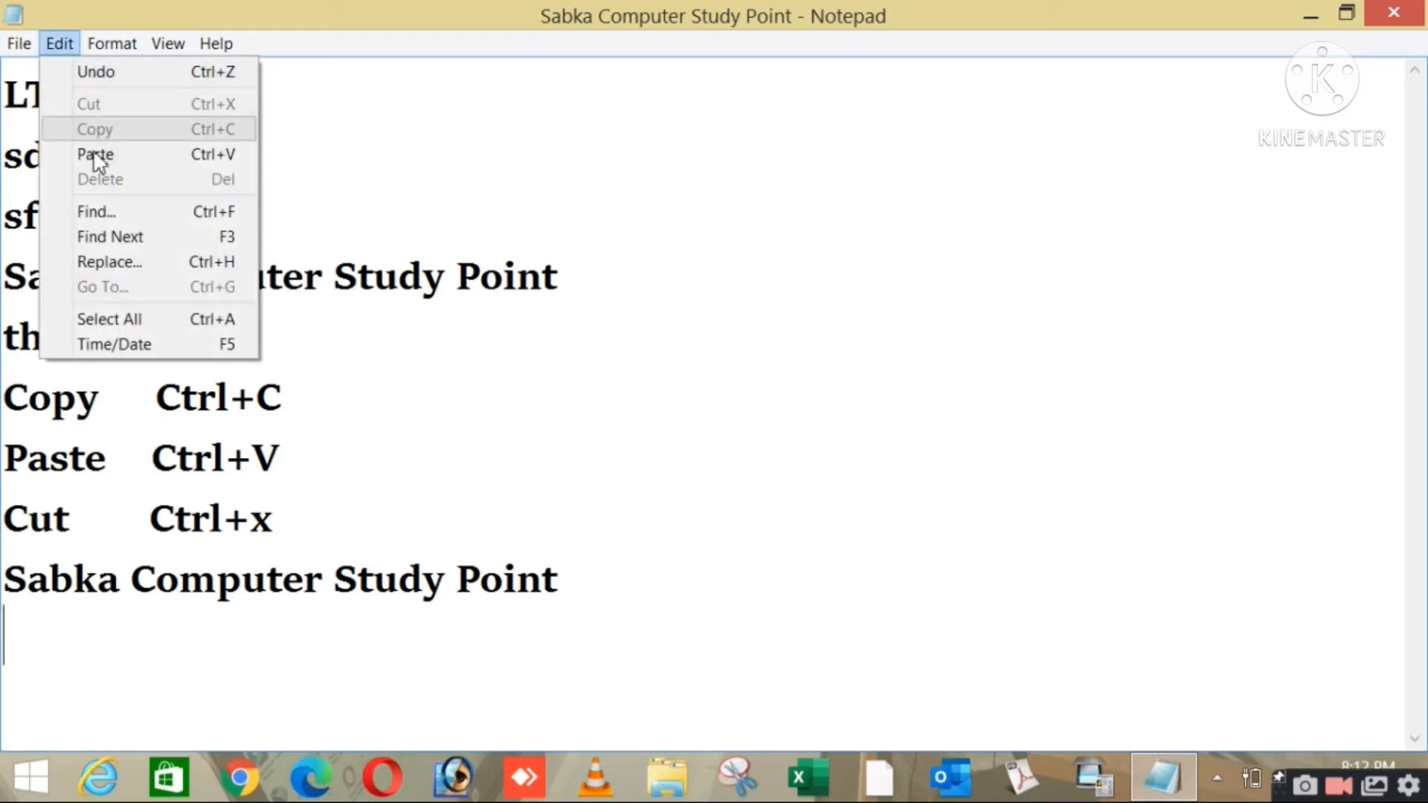
left_click(112, 156)
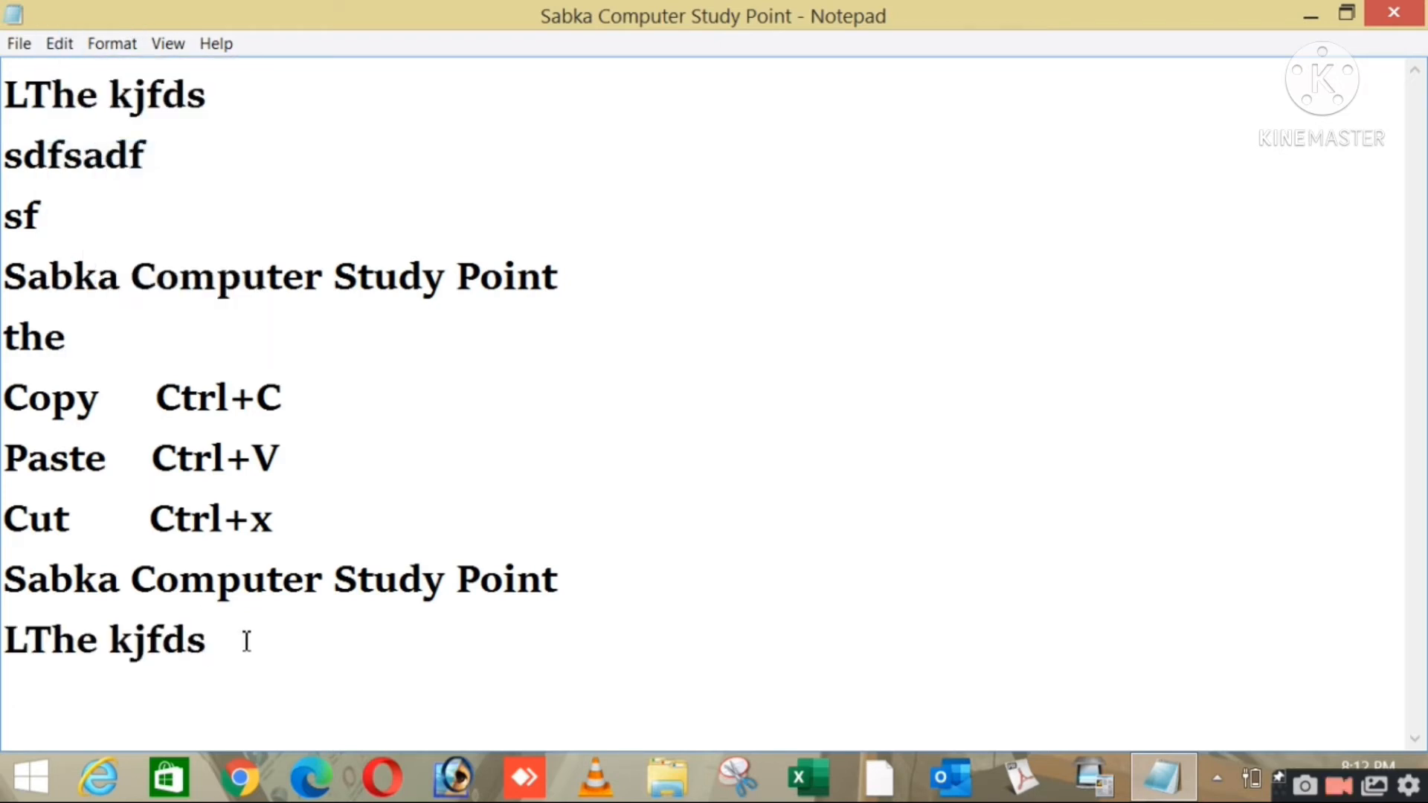
Cut the pasted "LThe kjfds" from the last line, leaving its original in the first line
left_click_drag(200, 92, 4, 94)
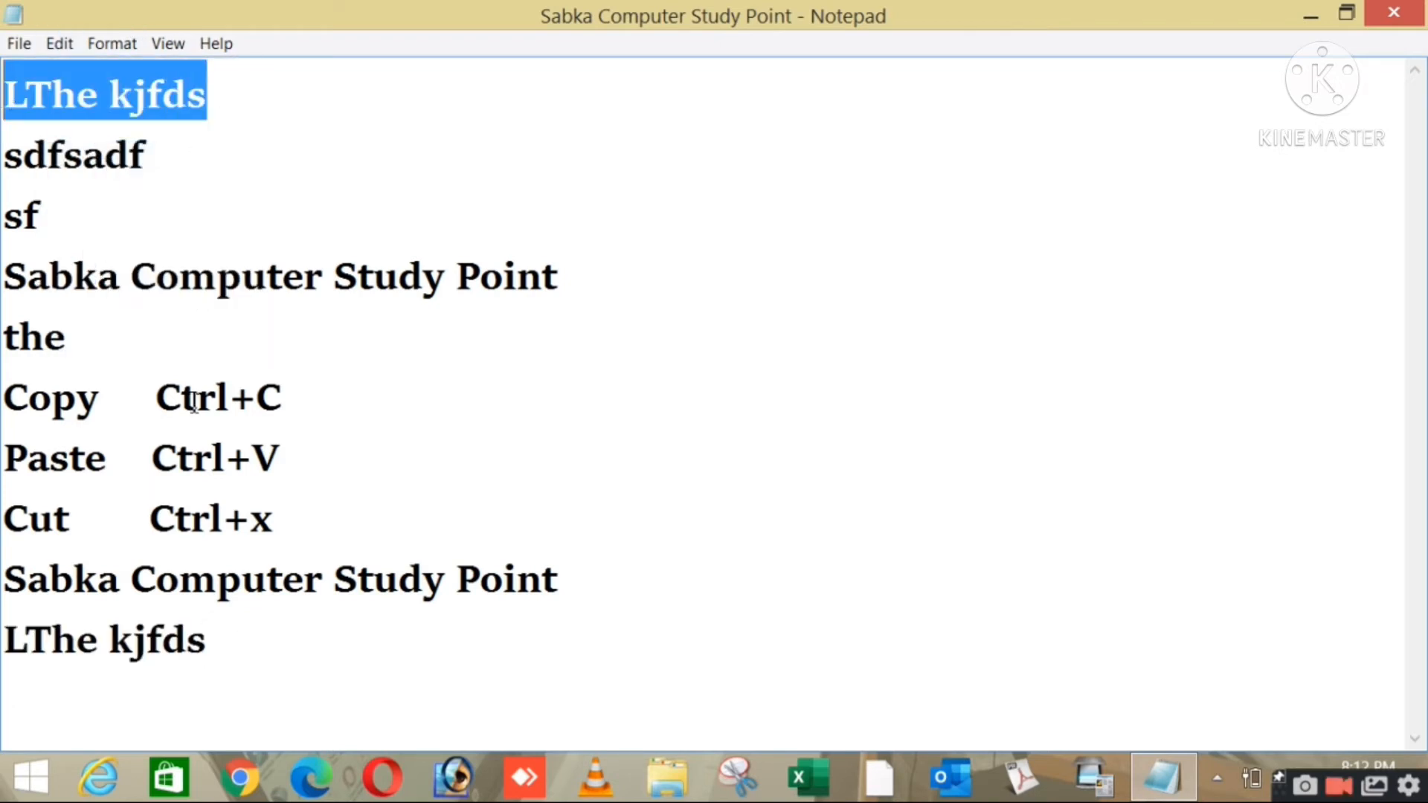
key("ctrl+z")
key("ctrl+z")
left_click(604, 467)
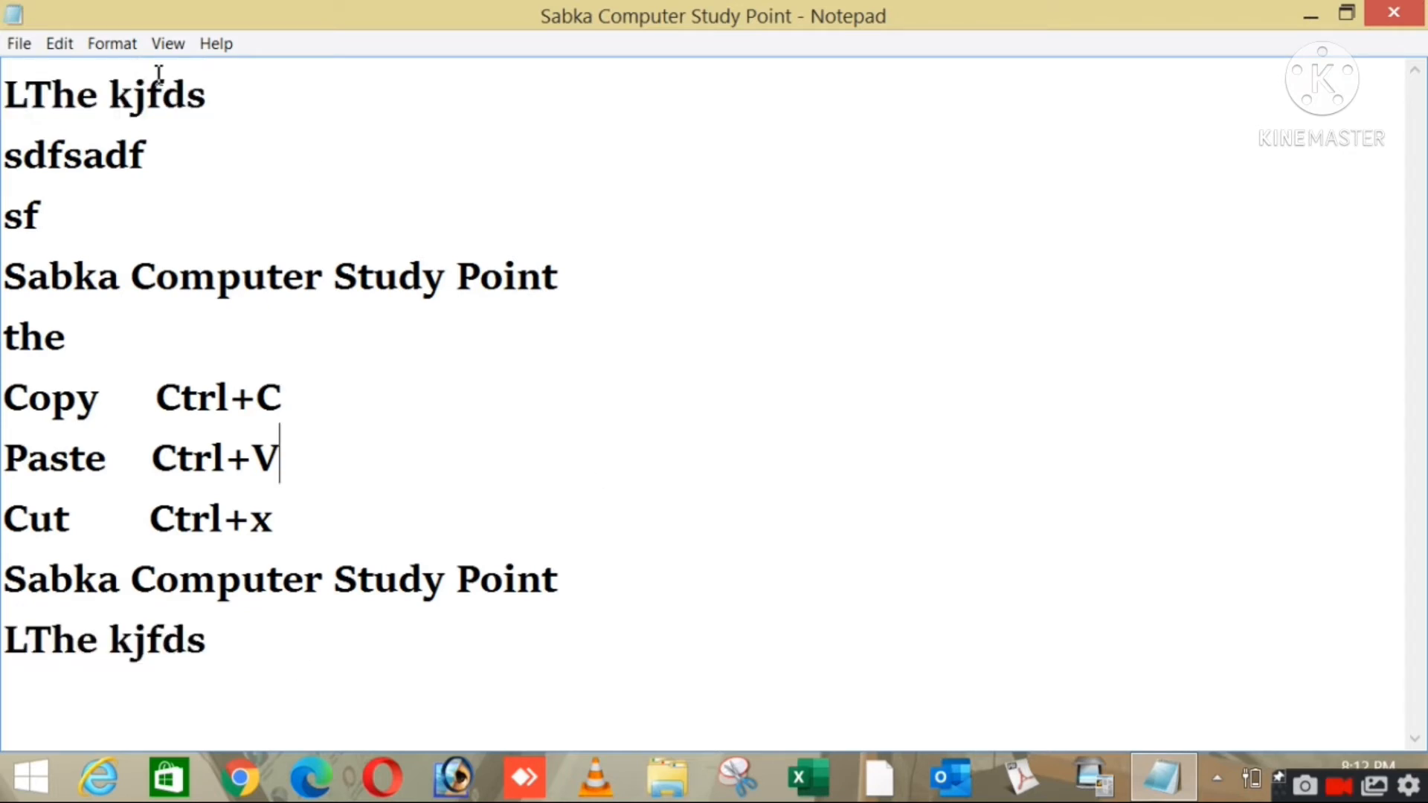
left_click_drag(287, 647, 4, 665)
key("ctrl+x")
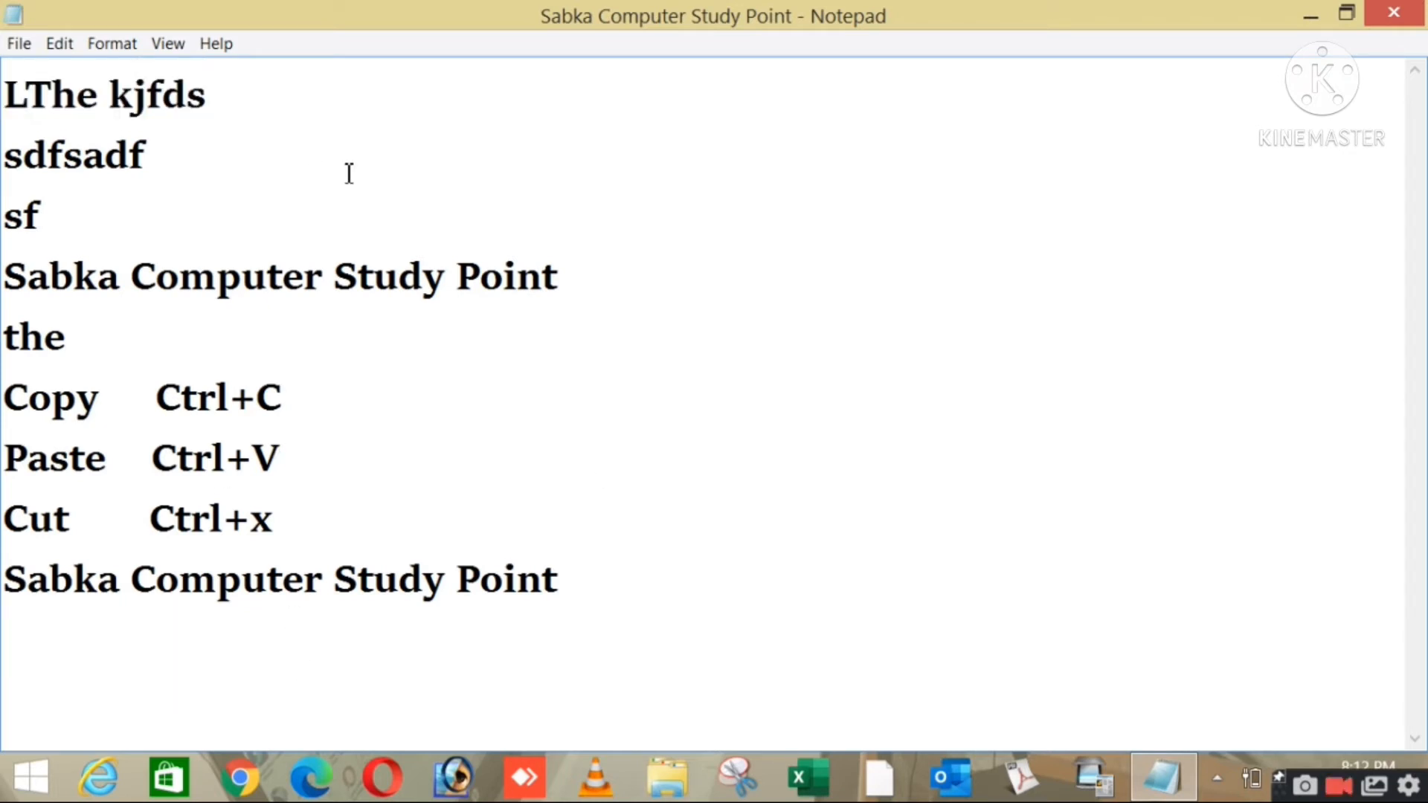
Move "LThe kjfds" from the first line to the empty last line by cutting and pasting it
left_click_drag(252, 92, 3, 94)
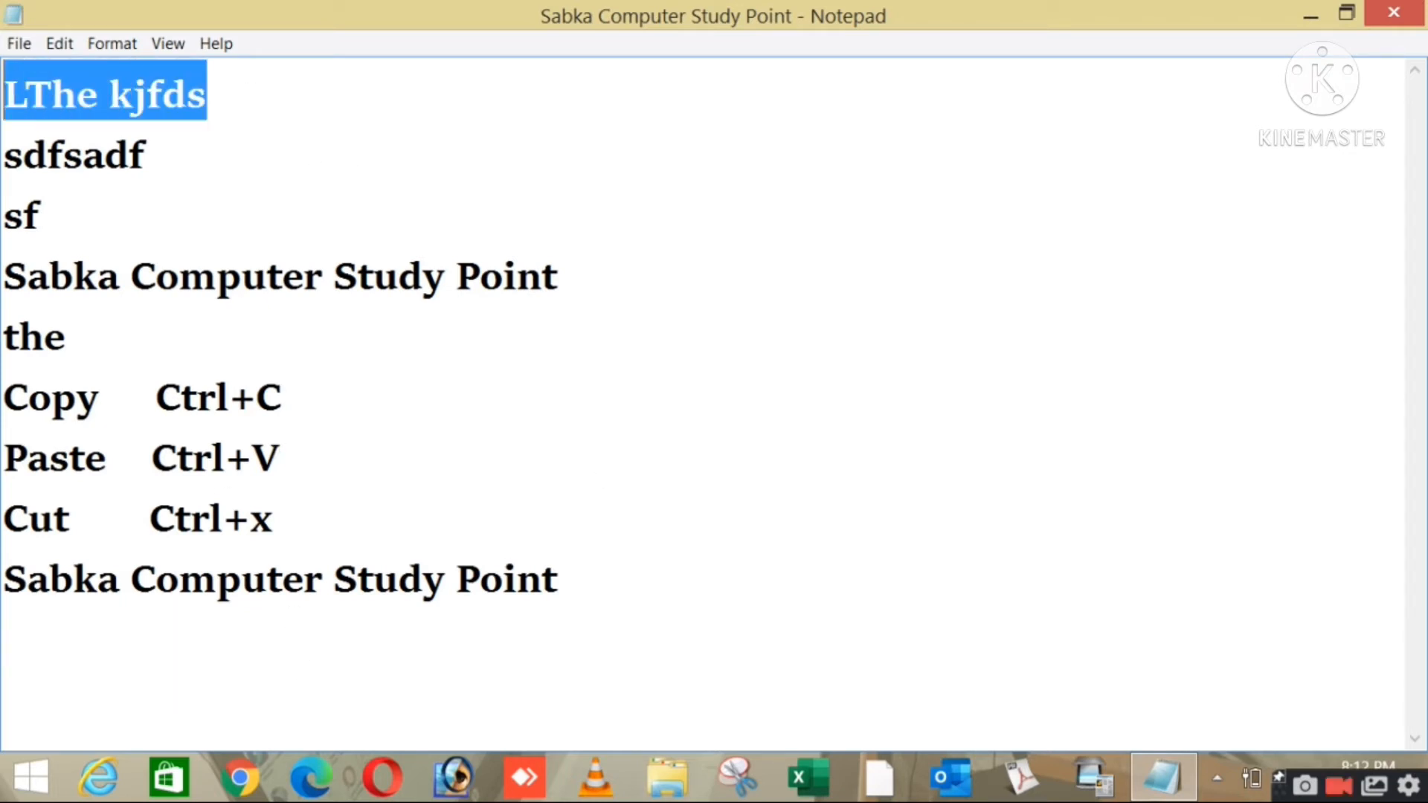
left_click(60, 43)
left_click(134, 116)
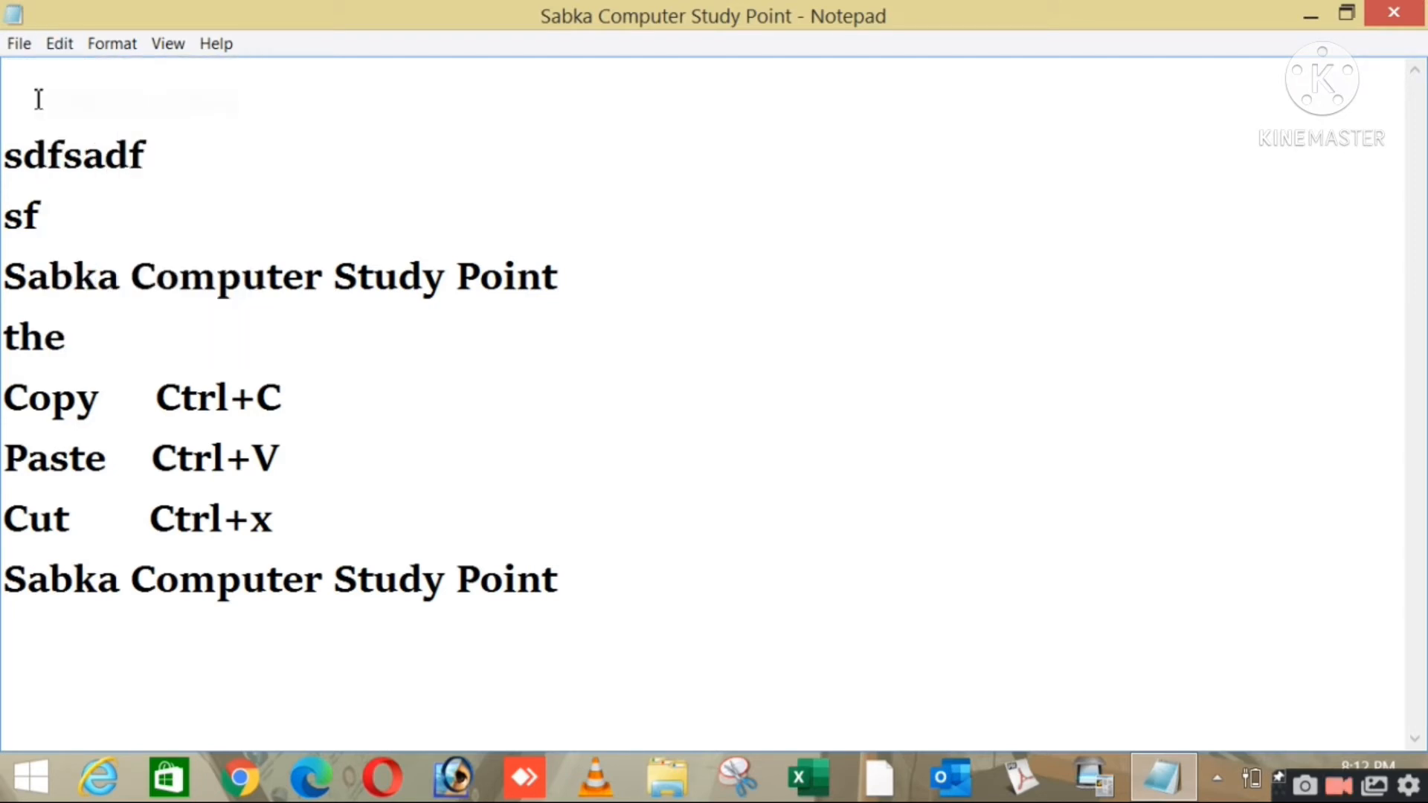
left_click(15, 645)
key("ctrl+v")
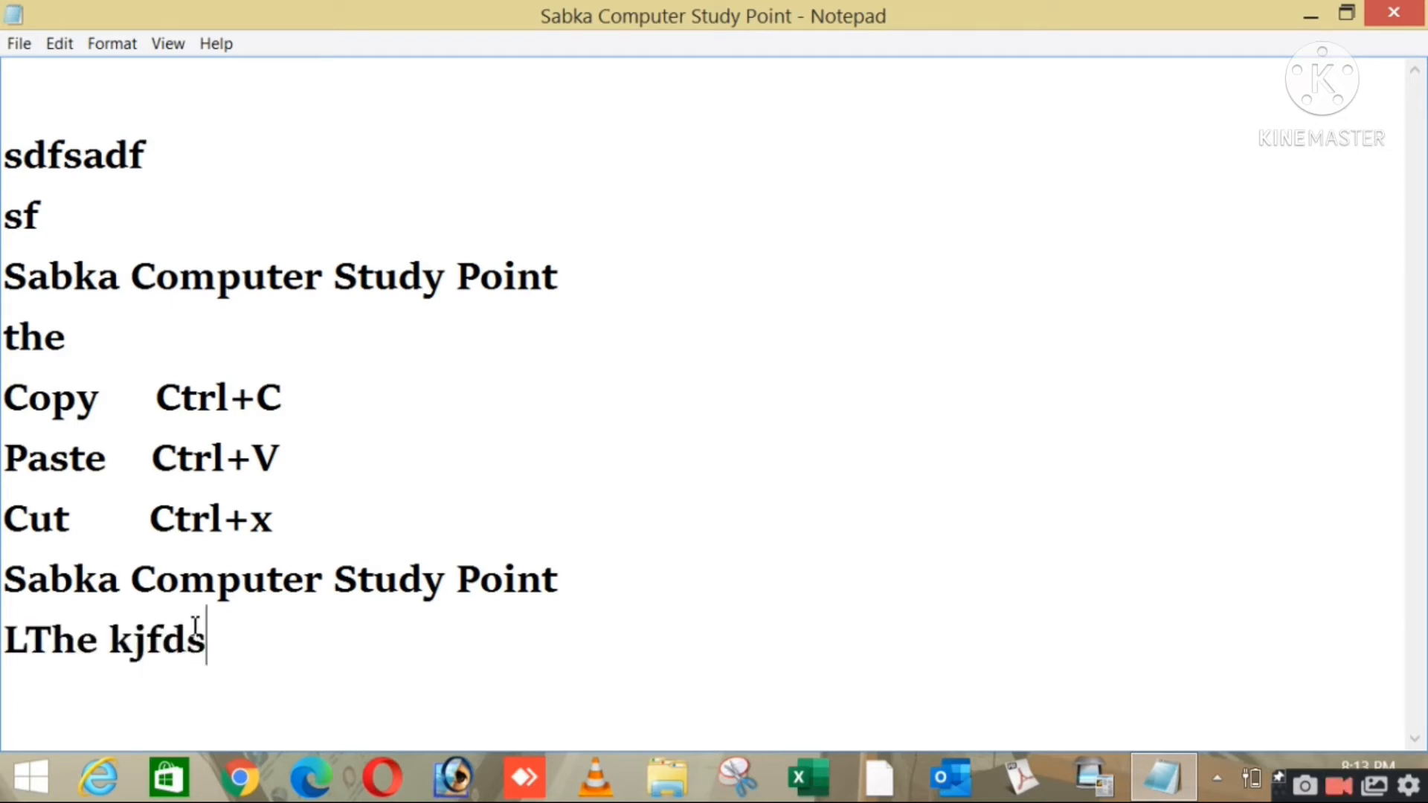
Paste a second "LThe kjfds" on the last line, and replace the doubled text with a single pasted copy
left_click(59, 46)
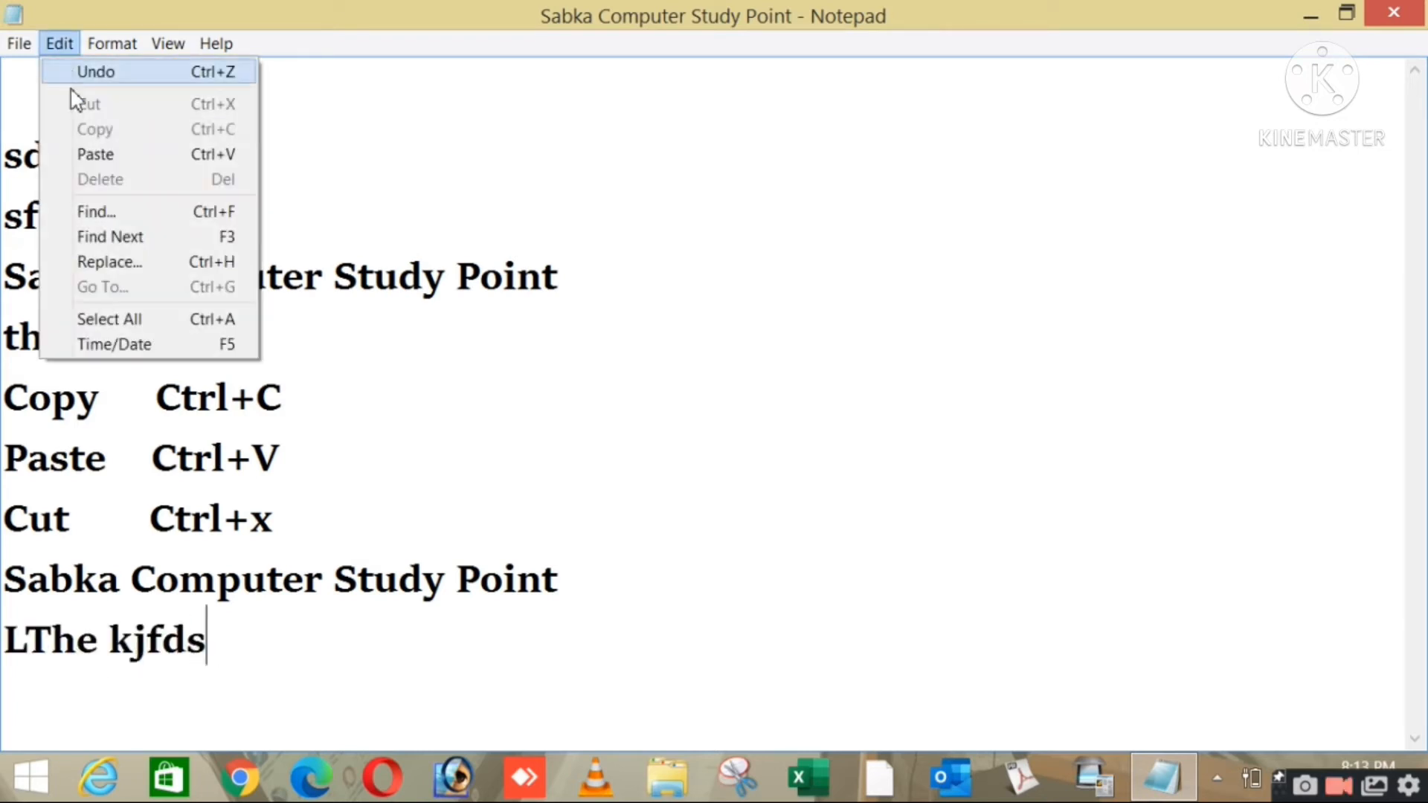
left_click(127, 156)
left_click_drag(462, 649, 6, 691)
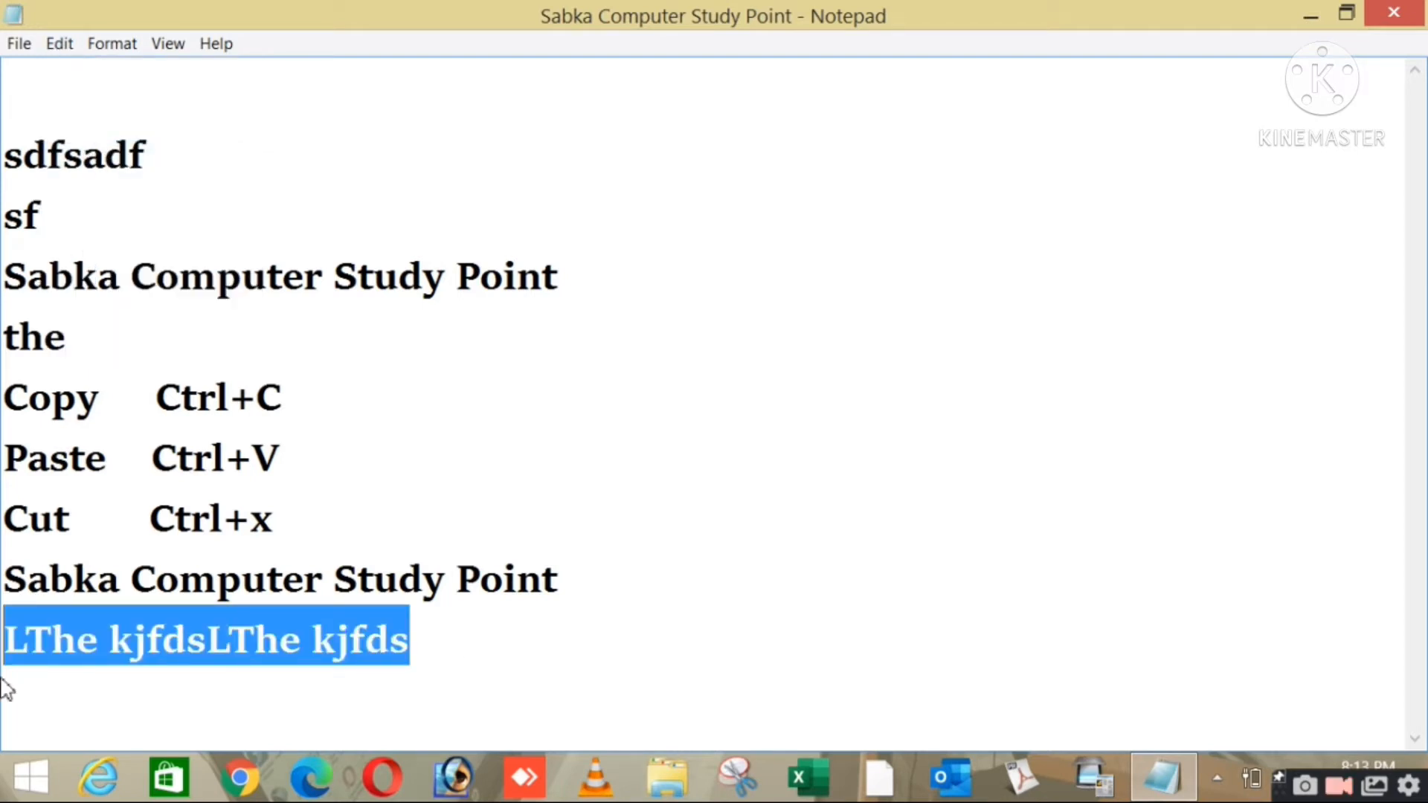
key("ctrl+x")
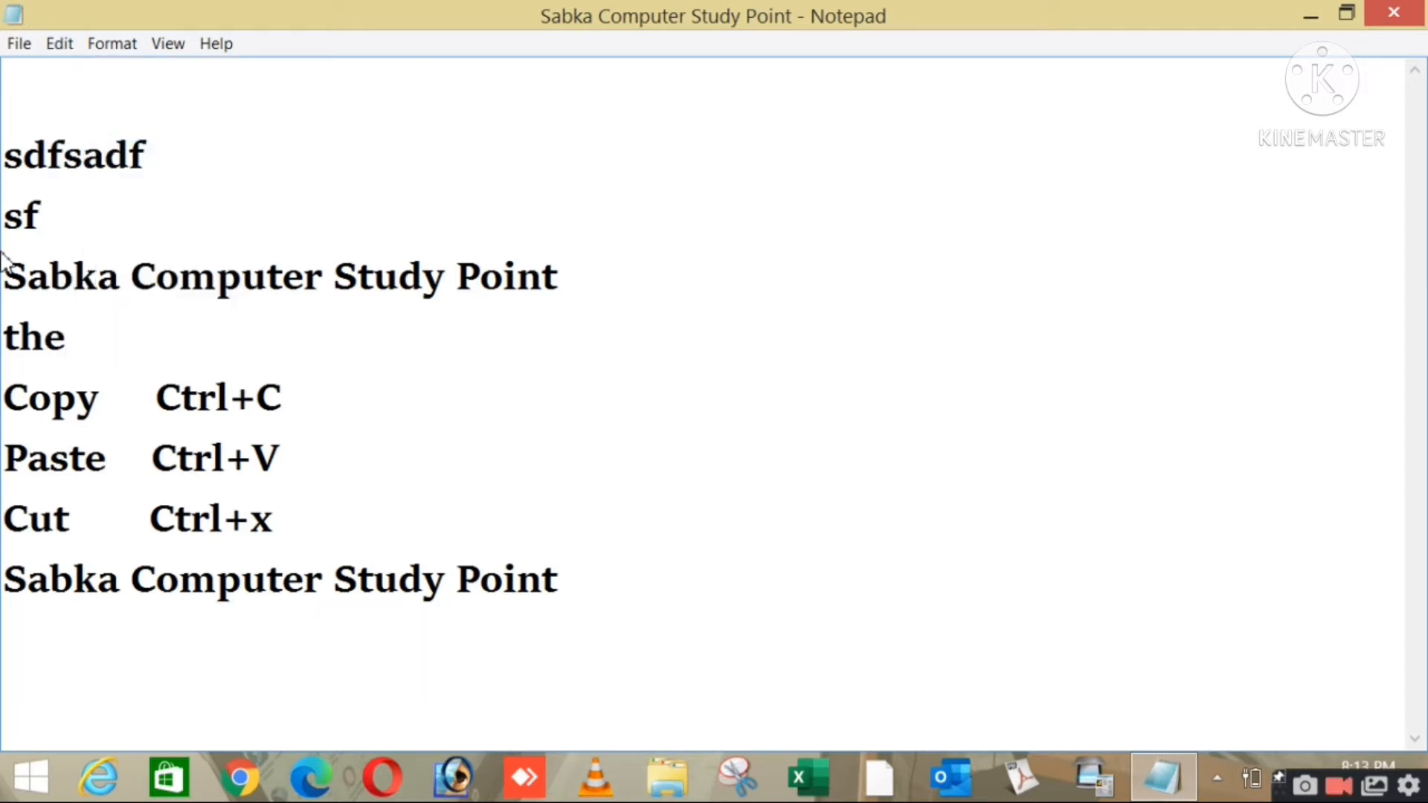
left_click(68, 46)
left_click(104, 154)
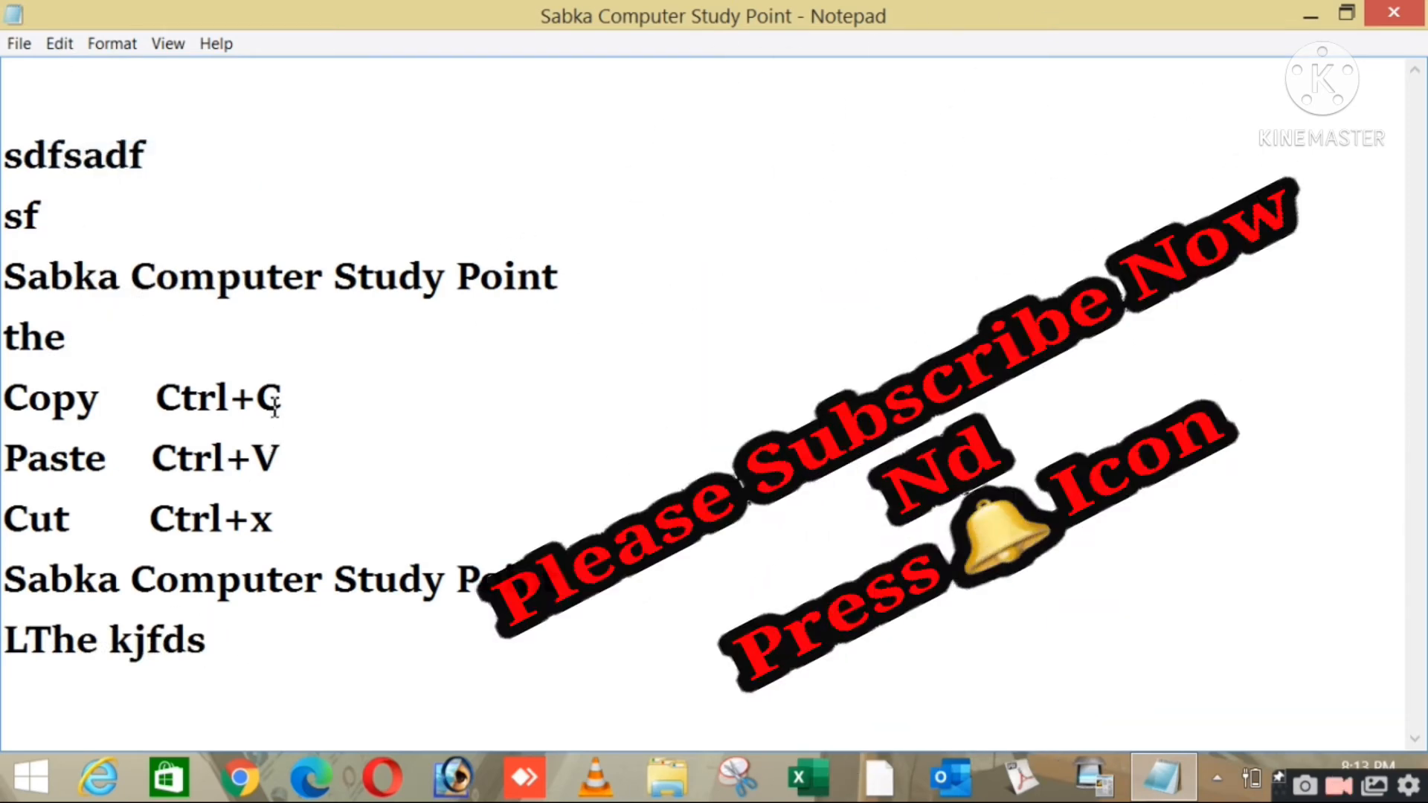
left_click_drag(294, 494, 3, 519)
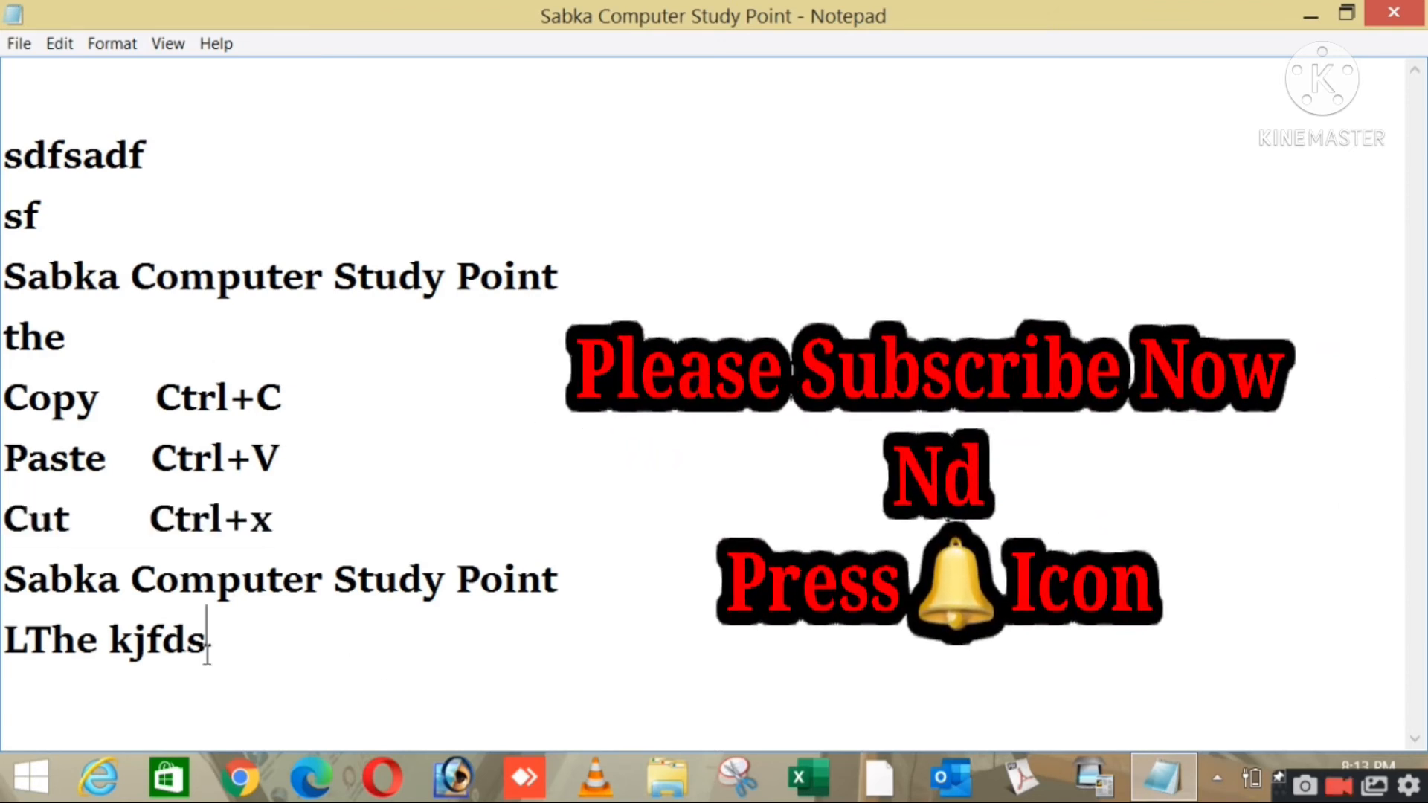
left_click_drag(205, 641, 4, 641)
left_click(253, 640)
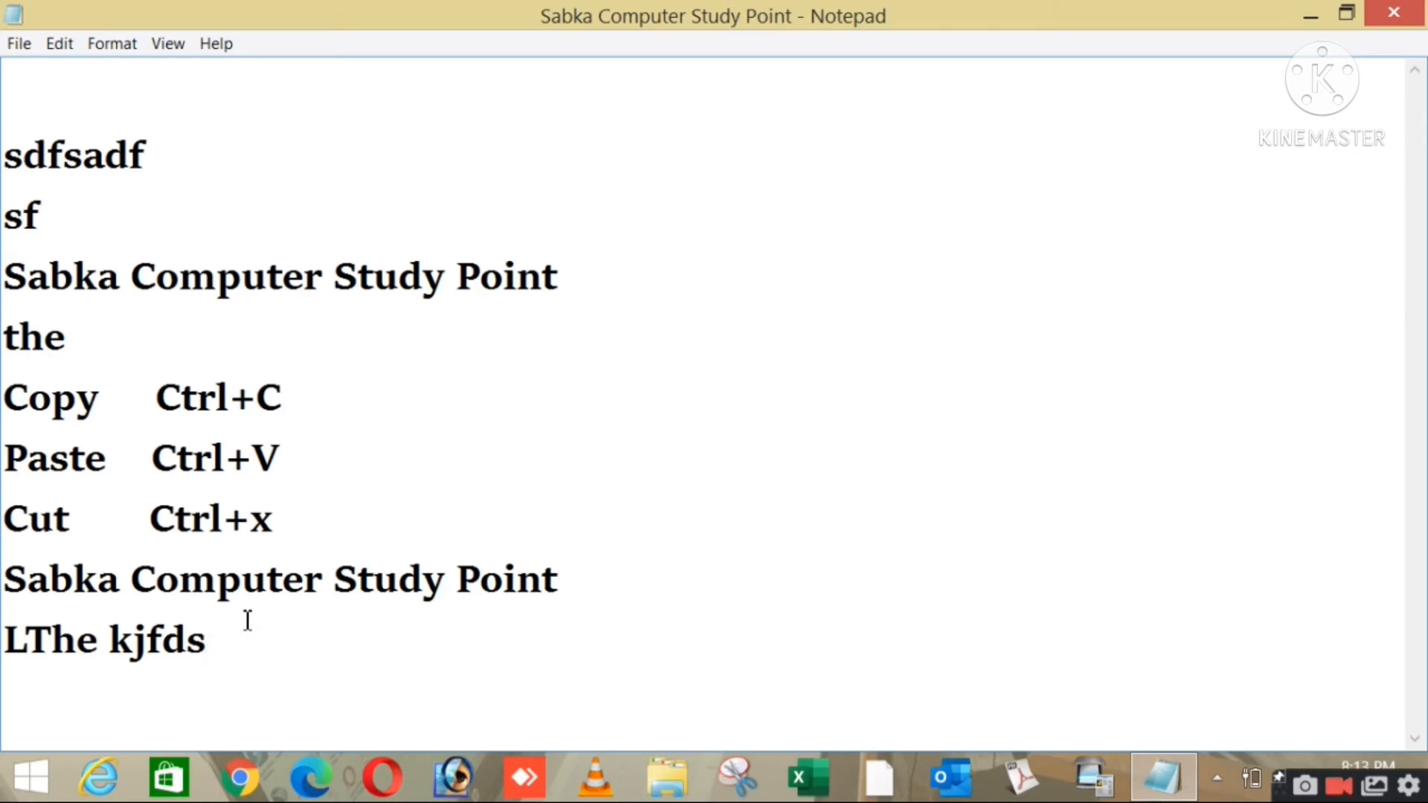
left_click_drag(516, 283, 105, 220)
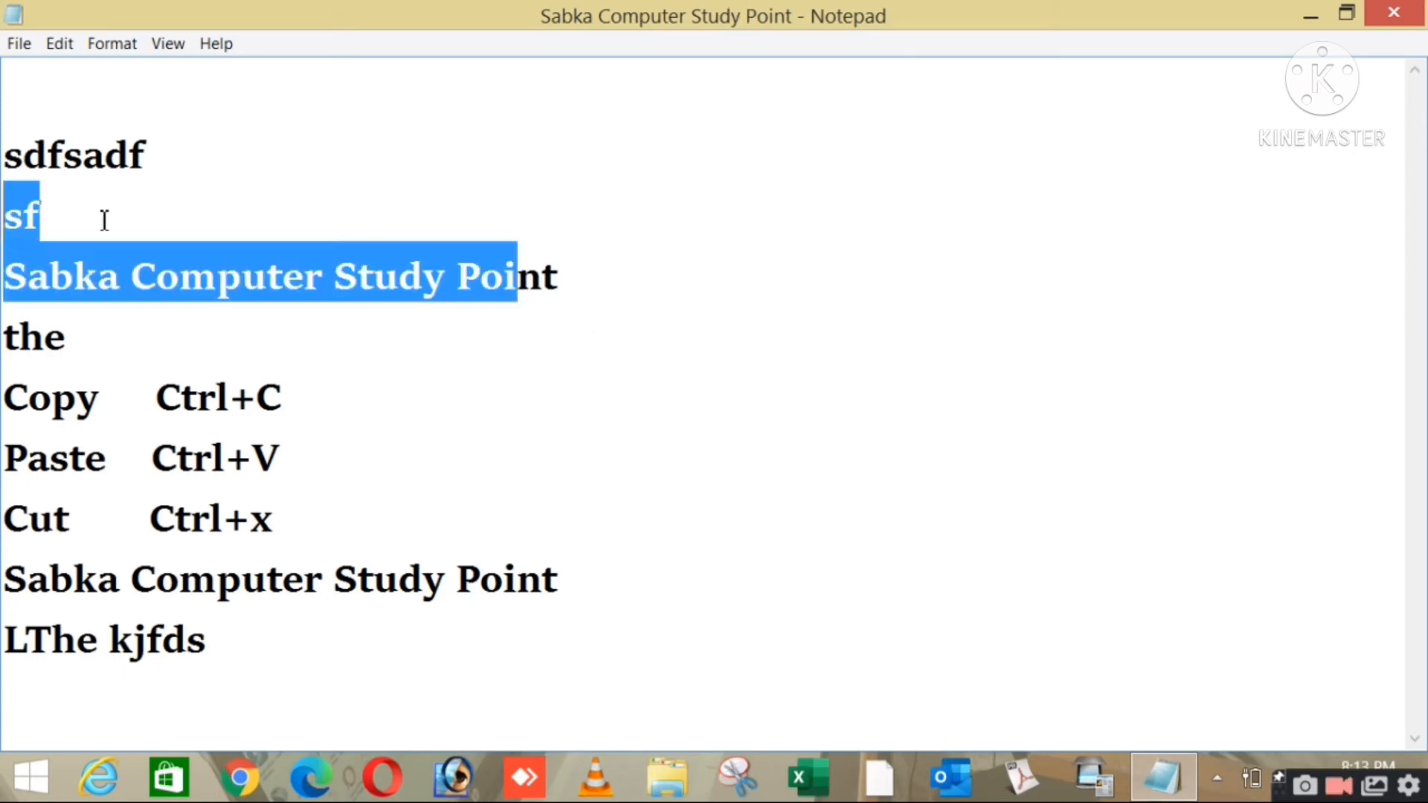
left_click(686, 351)
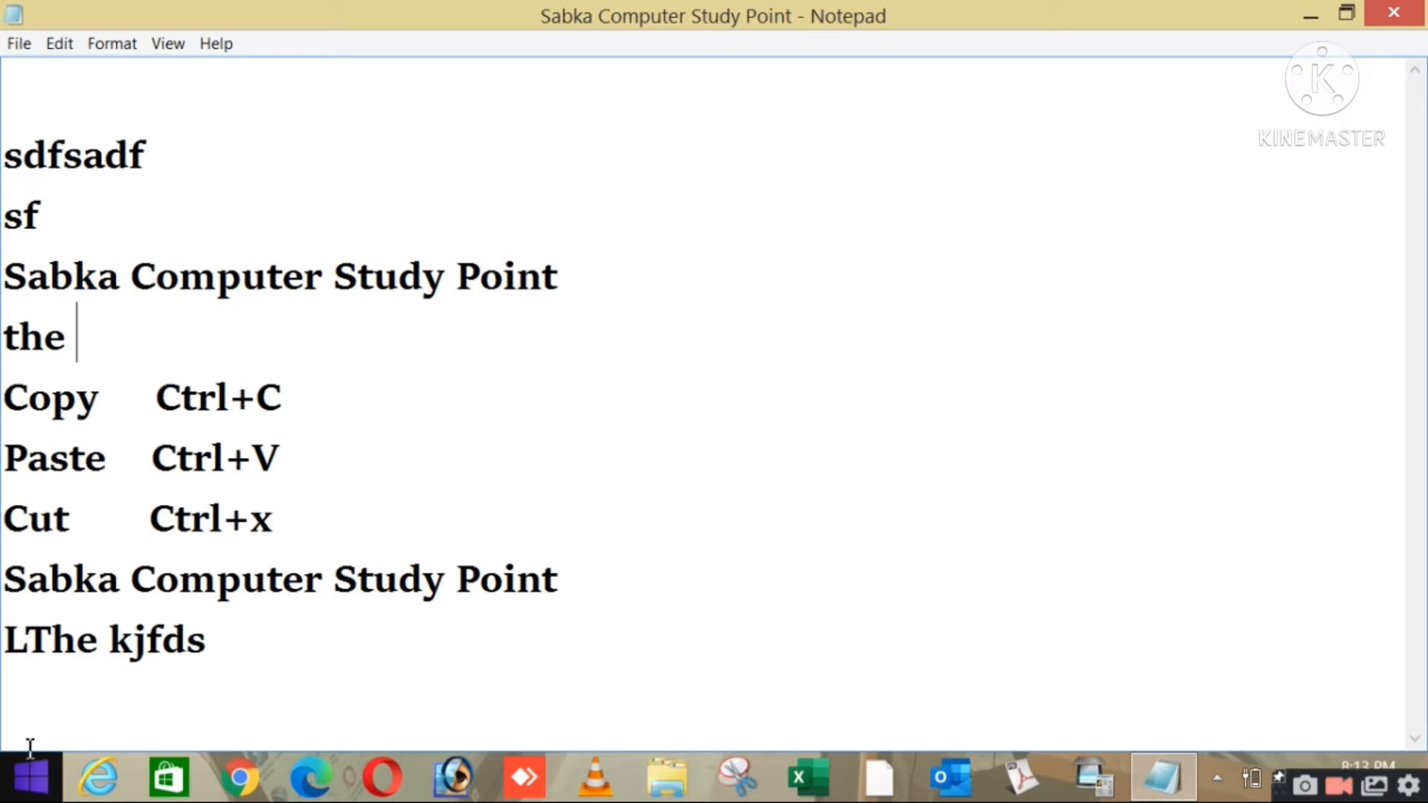
left_click(31, 709)
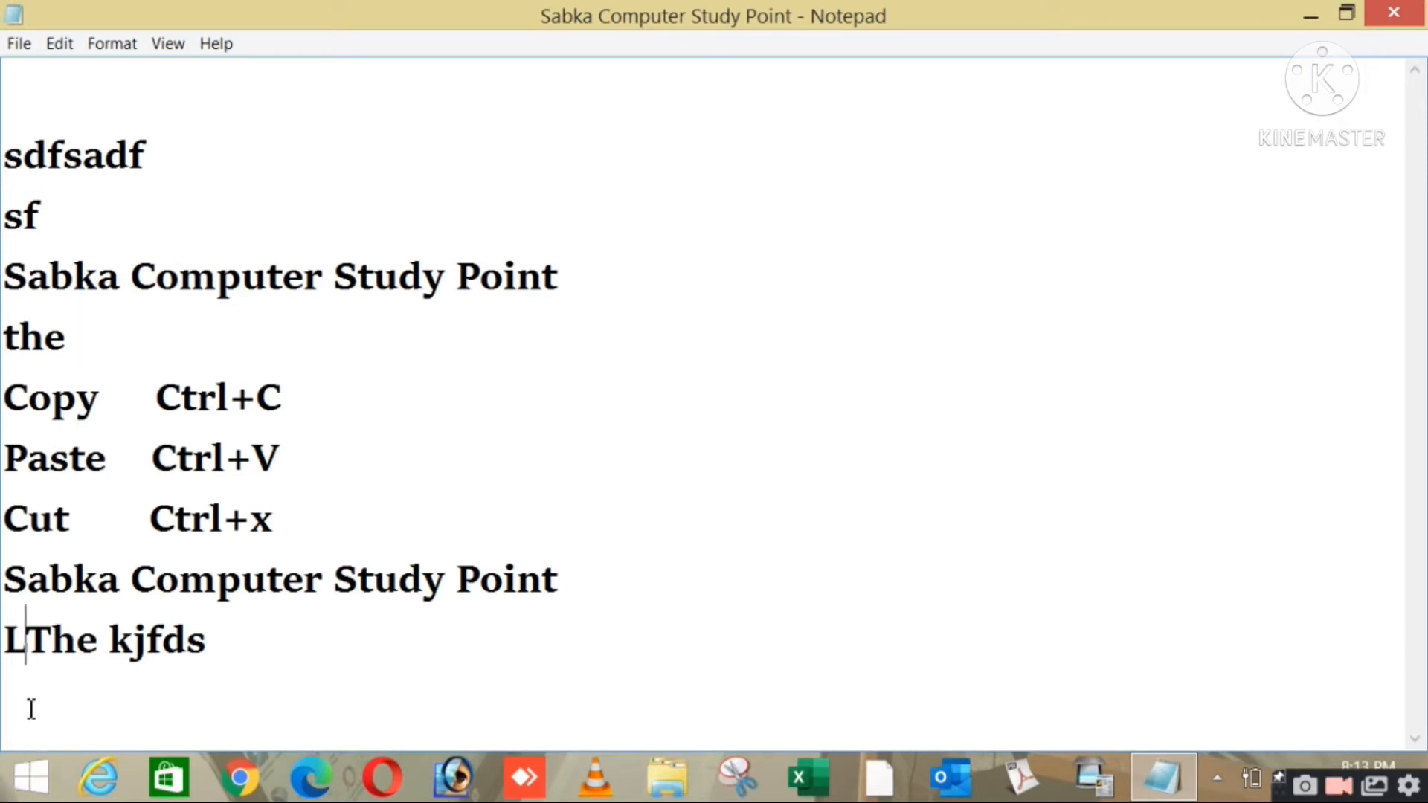
left_click(212, 638)
key("Return")
Review the noted shortcuts on the Copy, Paste and Cut lines by highlighting them one after another
double_click(322, 469)
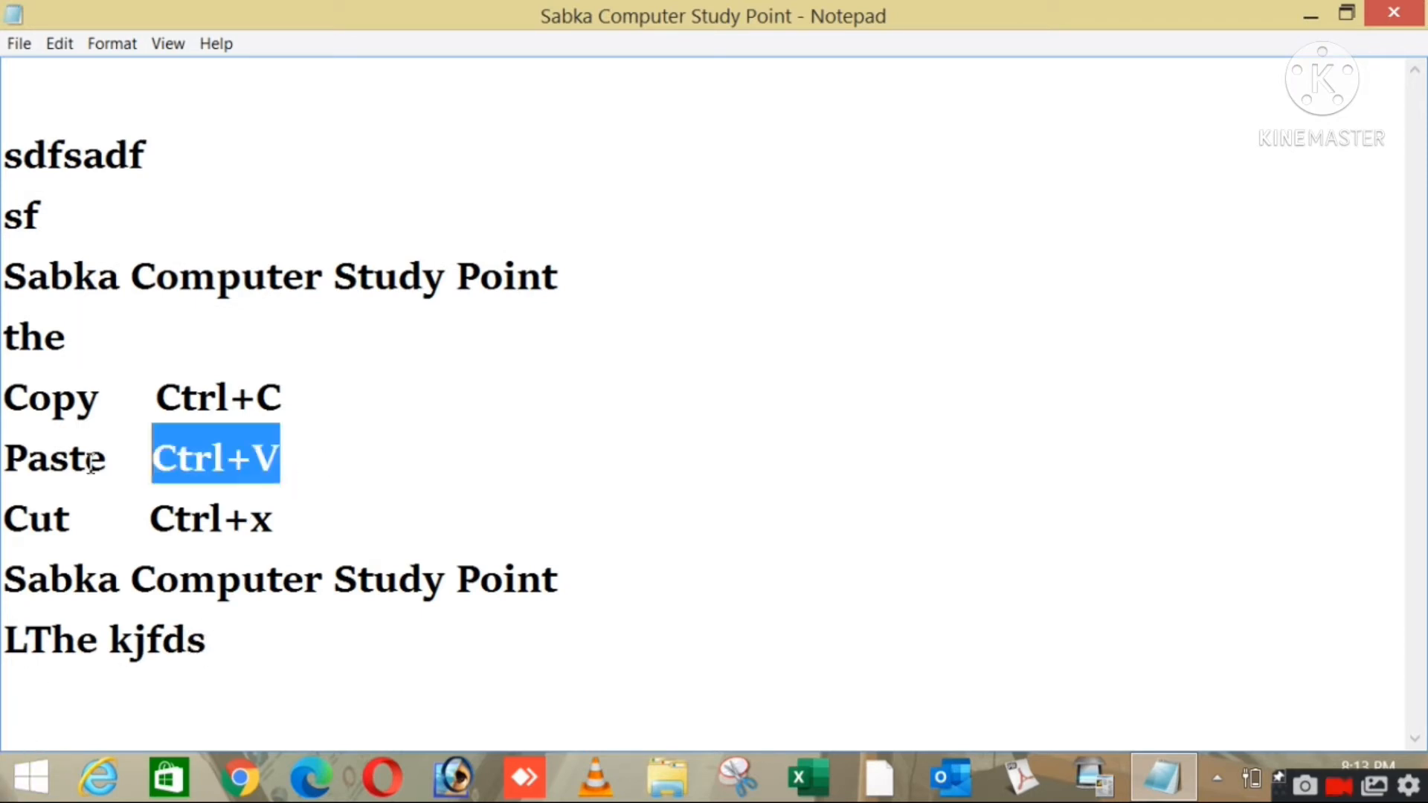
left_click(4, 517)
left_click_drag(293, 466, 4, 467)
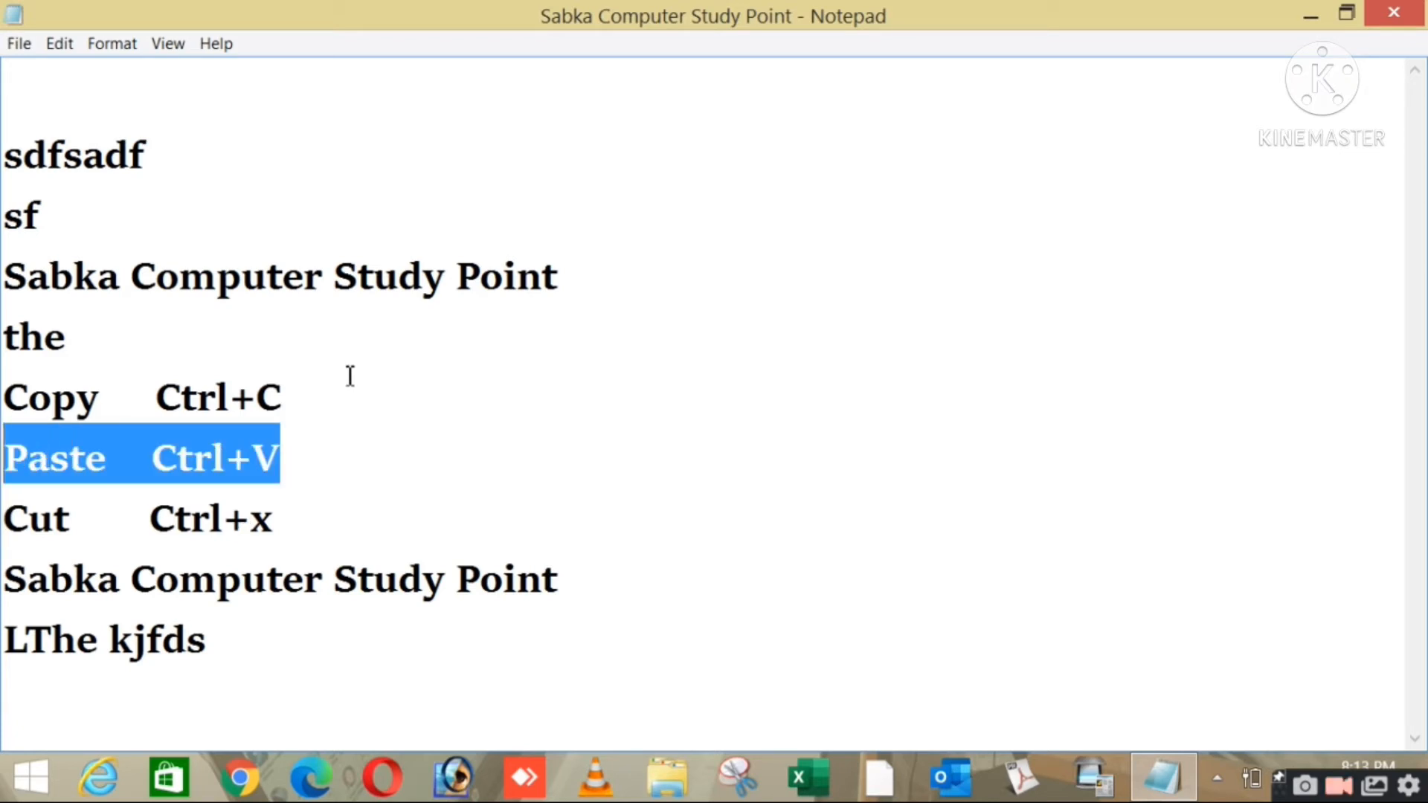
left_click_drag(304, 397, 4, 398)
left_click_drag(283, 465, 4, 467)
left_click_drag(337, 510, 3, 558)
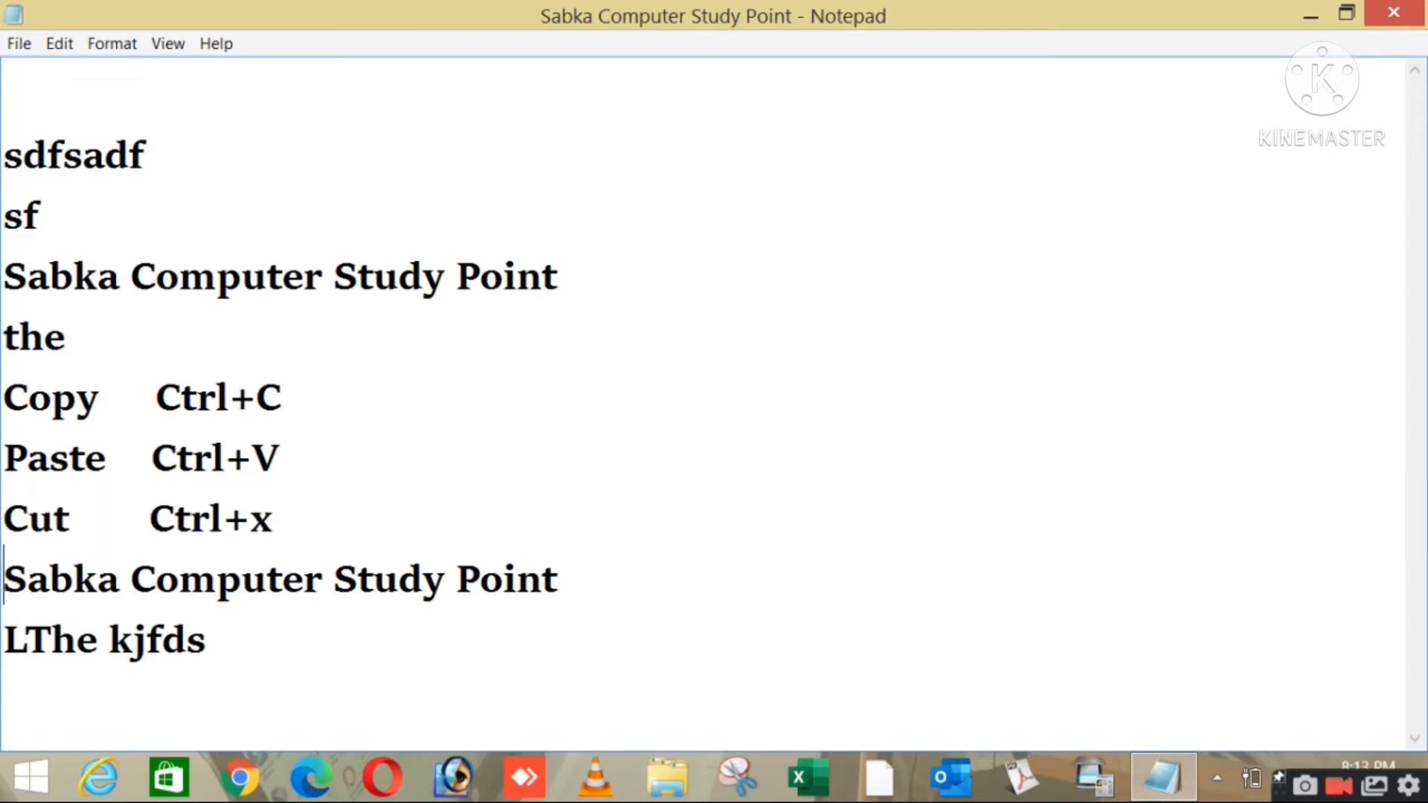
left_click_drag(290, 461, 4, 461)
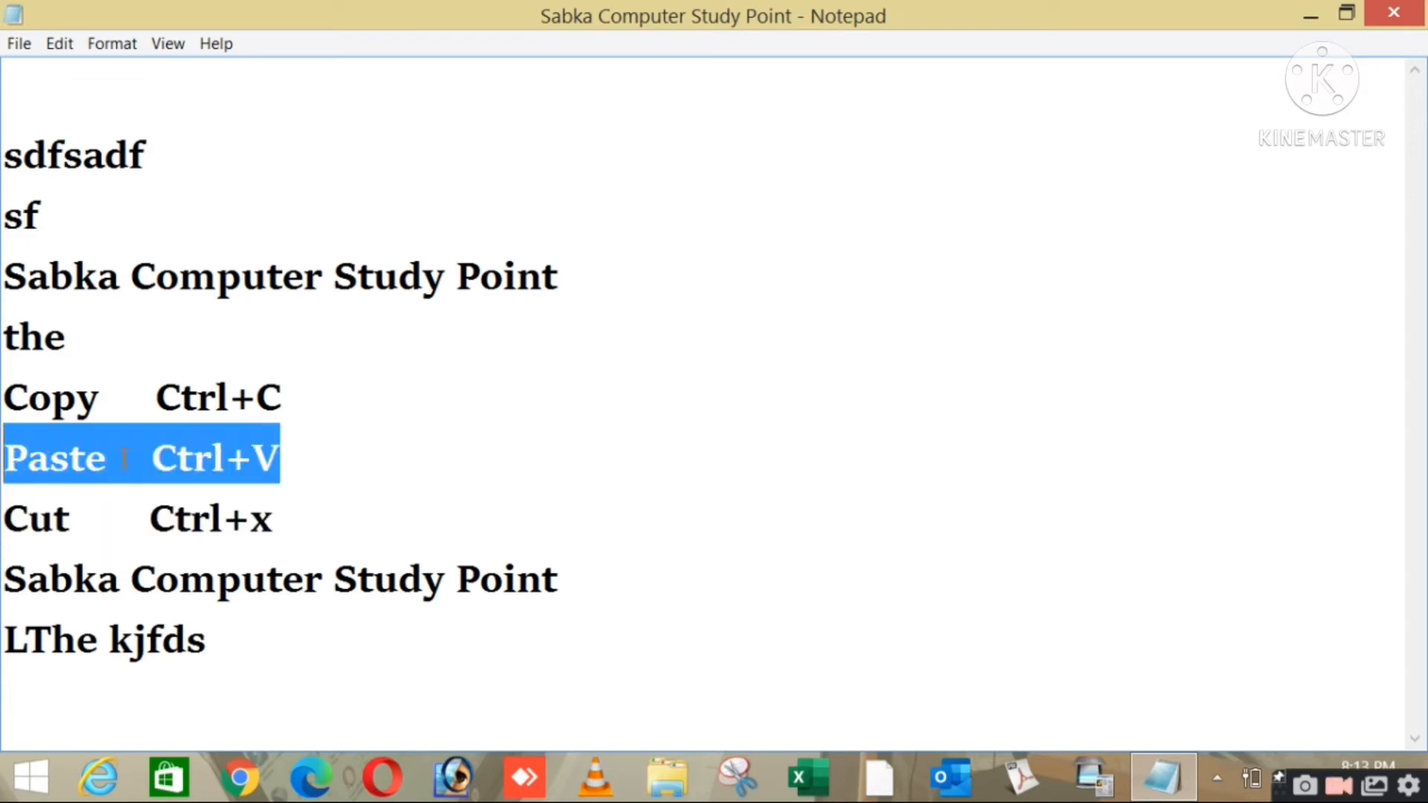
left_click_drag(292, 402, 77, 402)
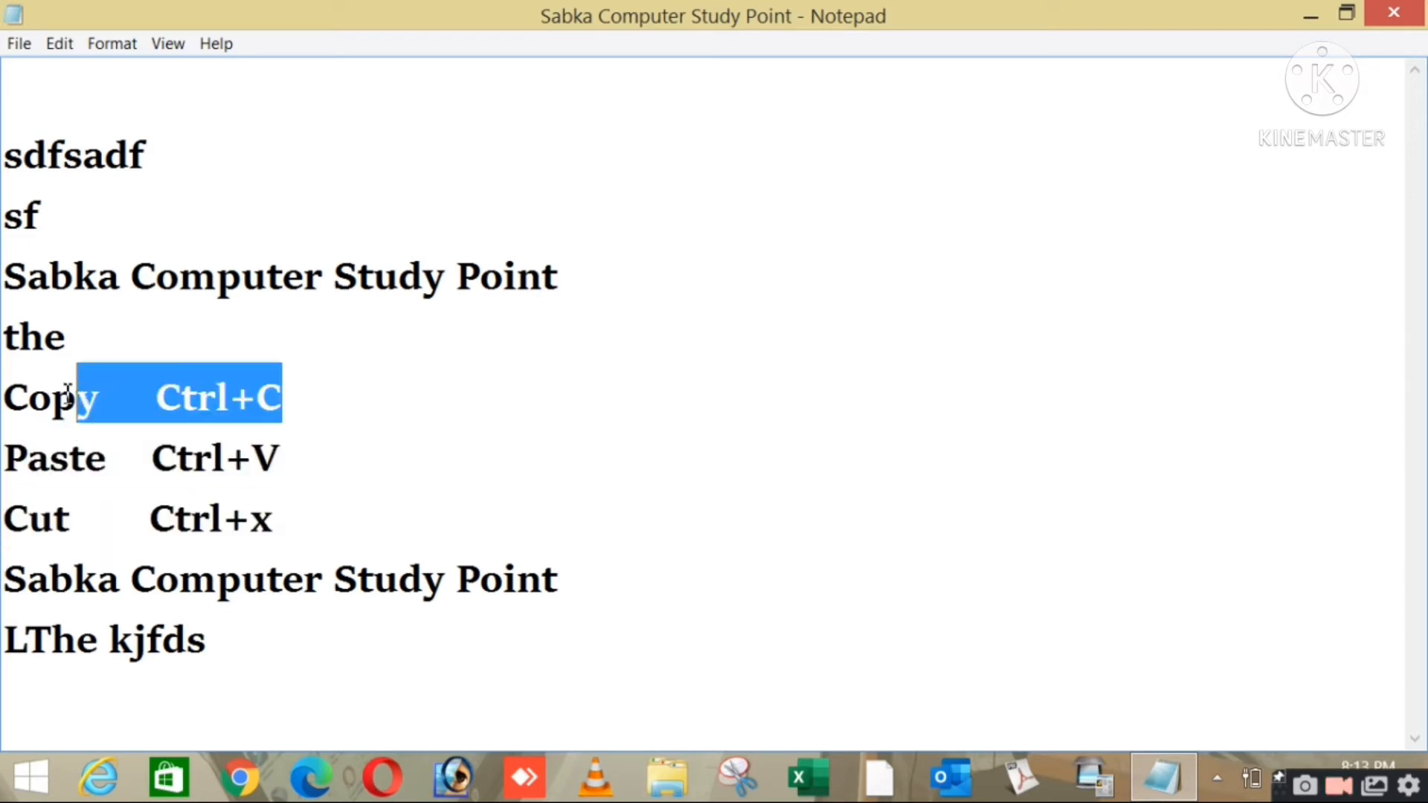
Delete the word "sdfsadf" from the line above "sf" using the Delete command
left_click(59, 43)
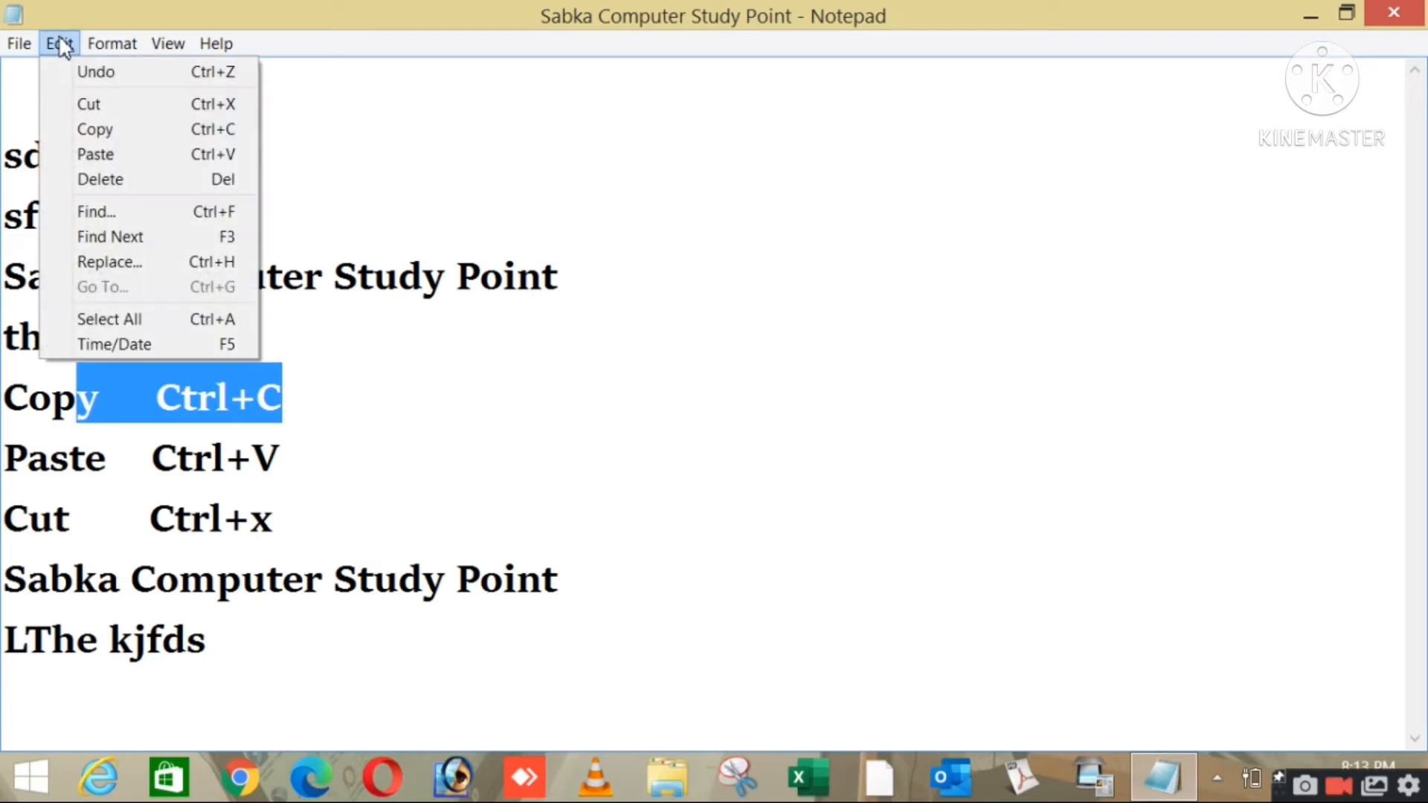
mouse_move(112, 43)
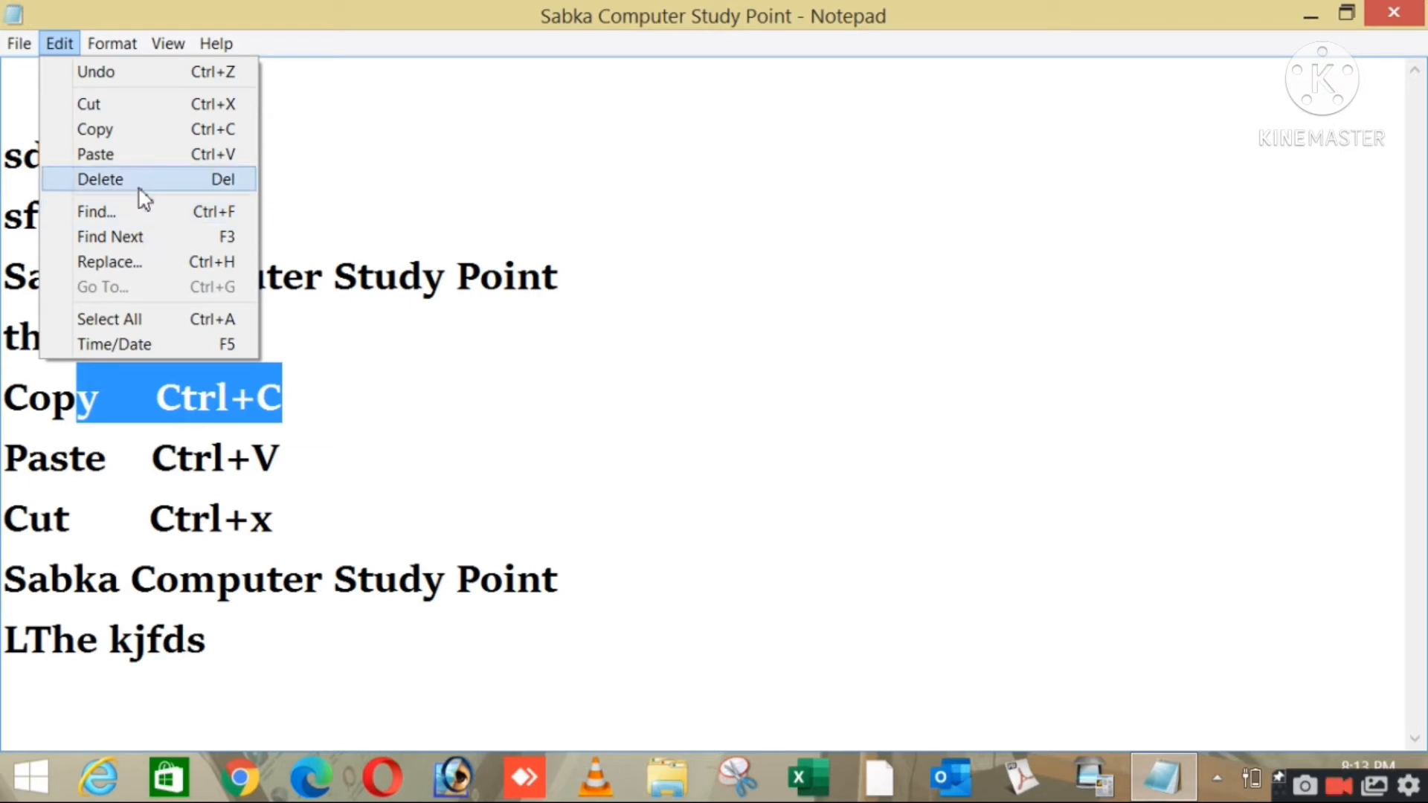
left_click(444, 378)
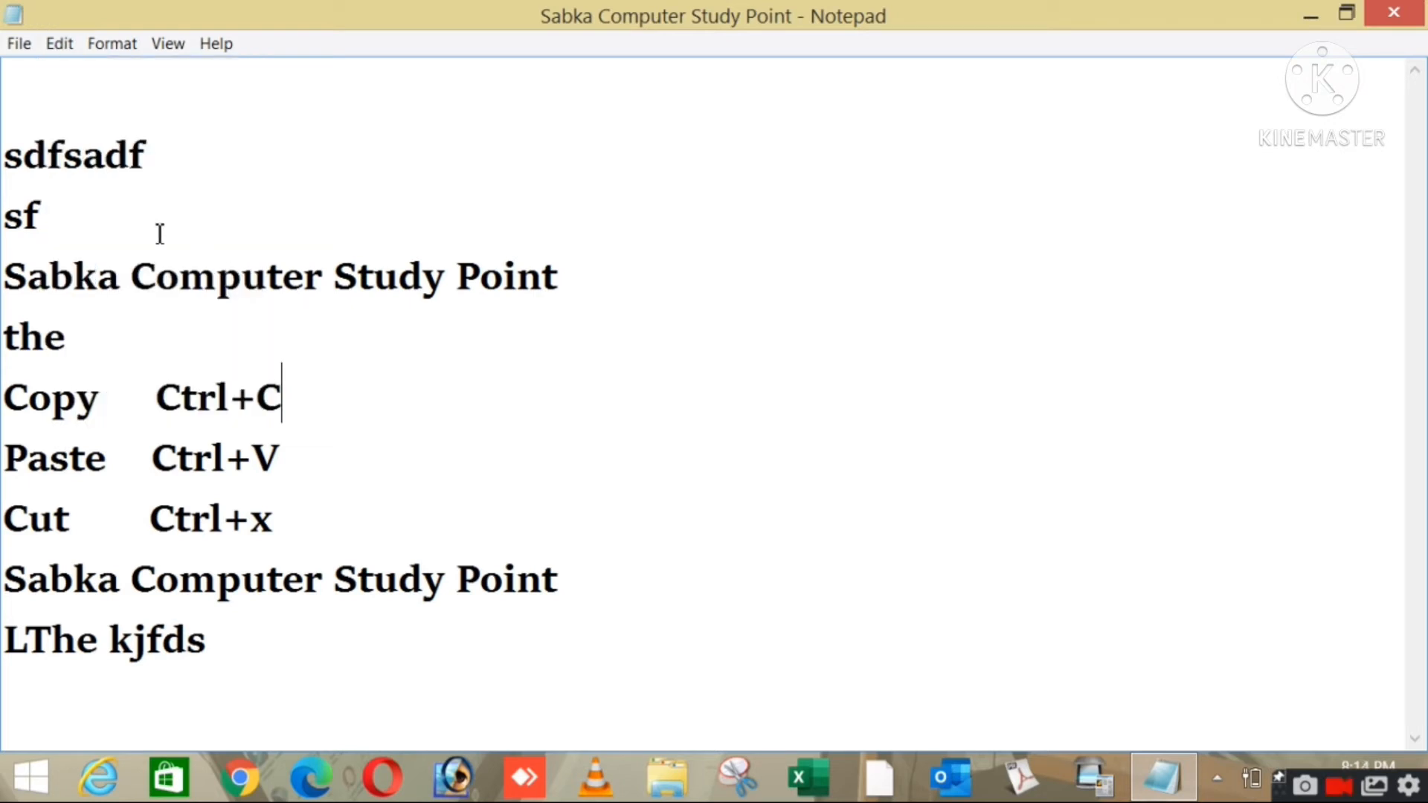
left_click_drag(153, 157, 9, 177)
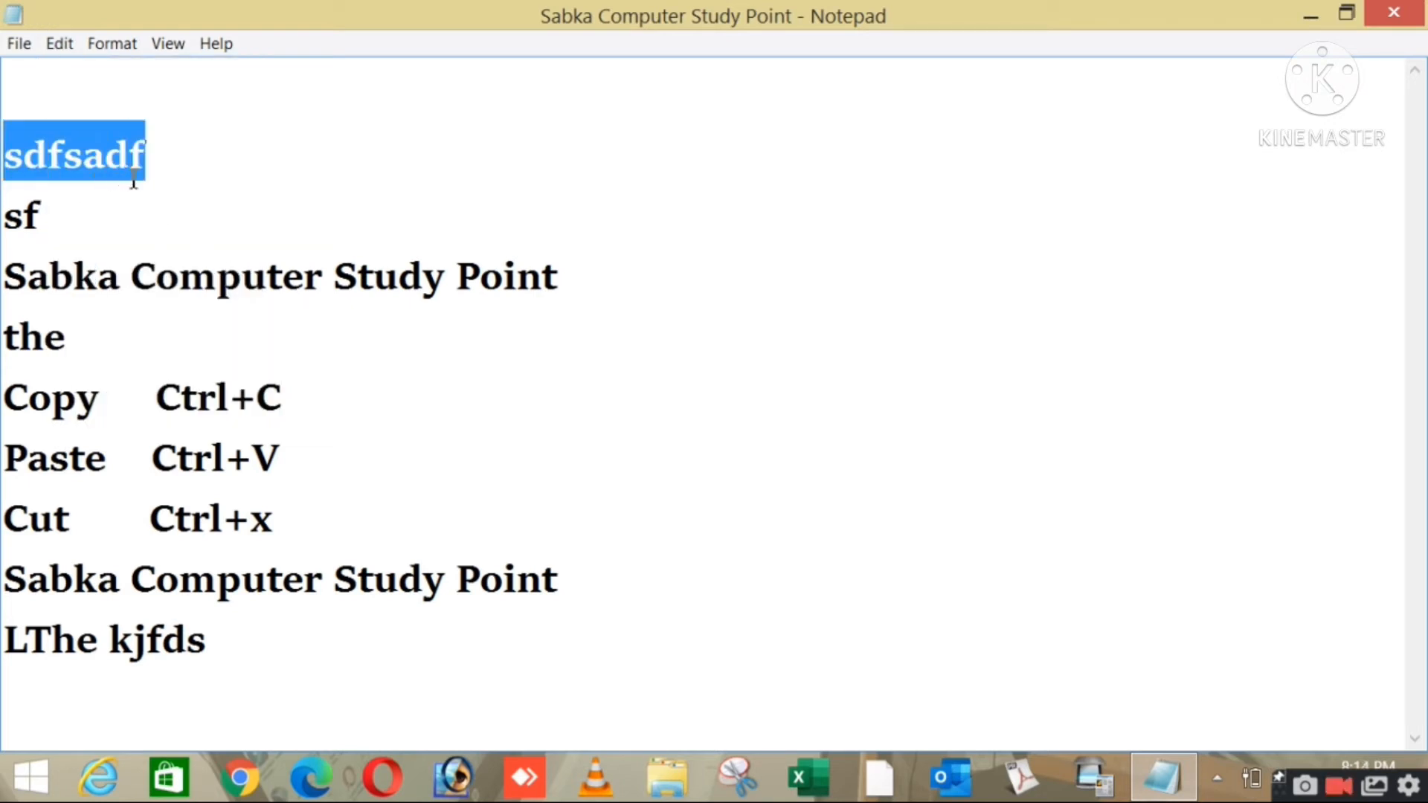
left_click(52, 46)
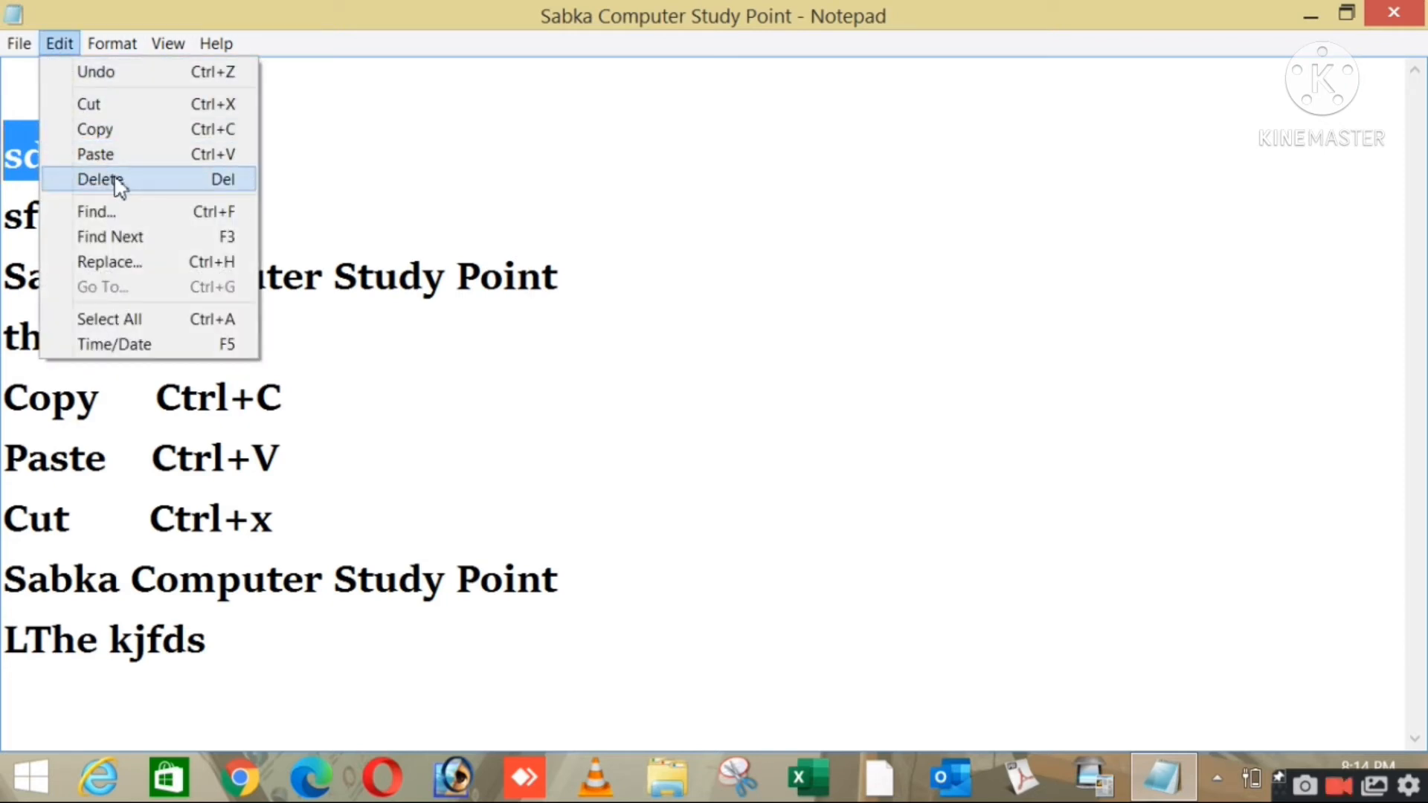
left_click(313, 152)
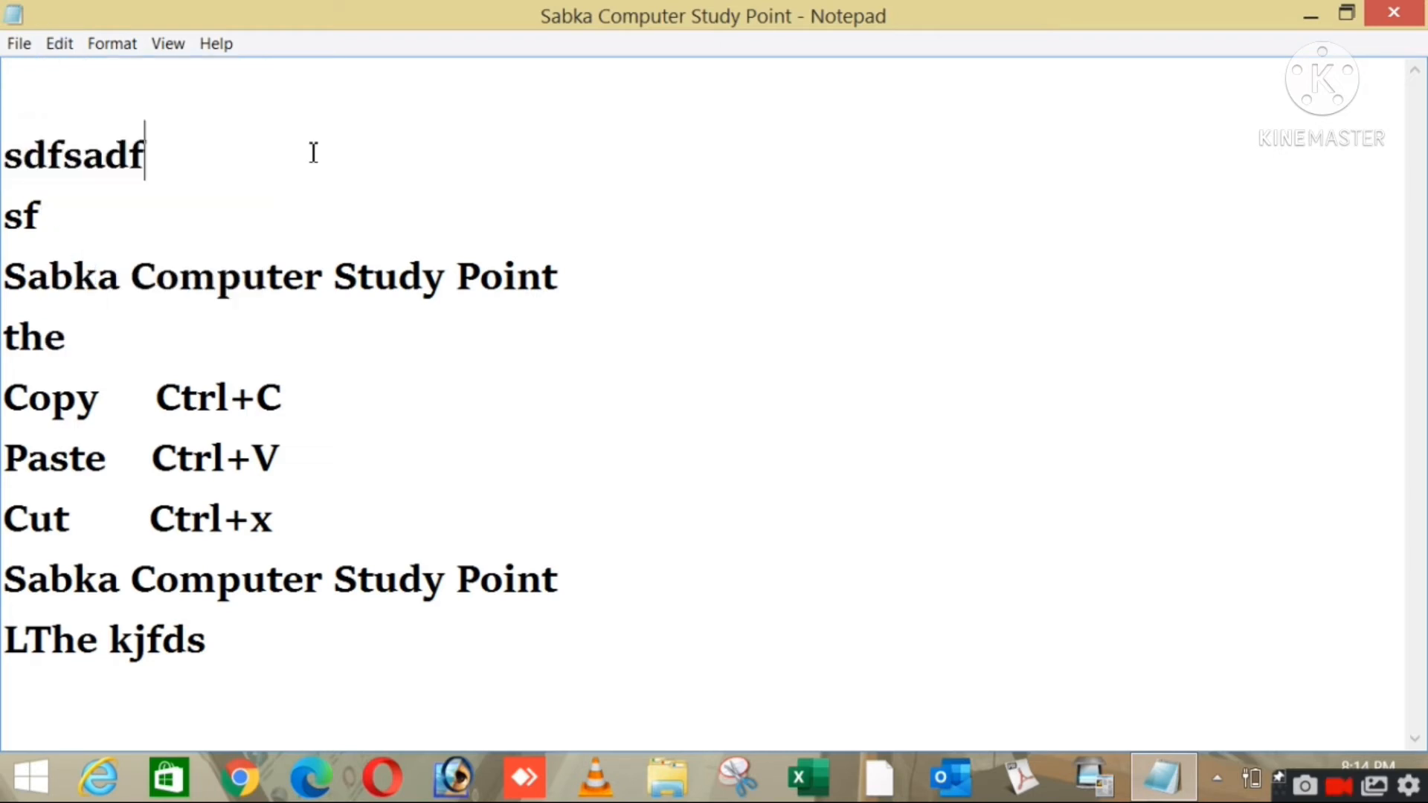
left_click_drag(4, 154, 186, 156)
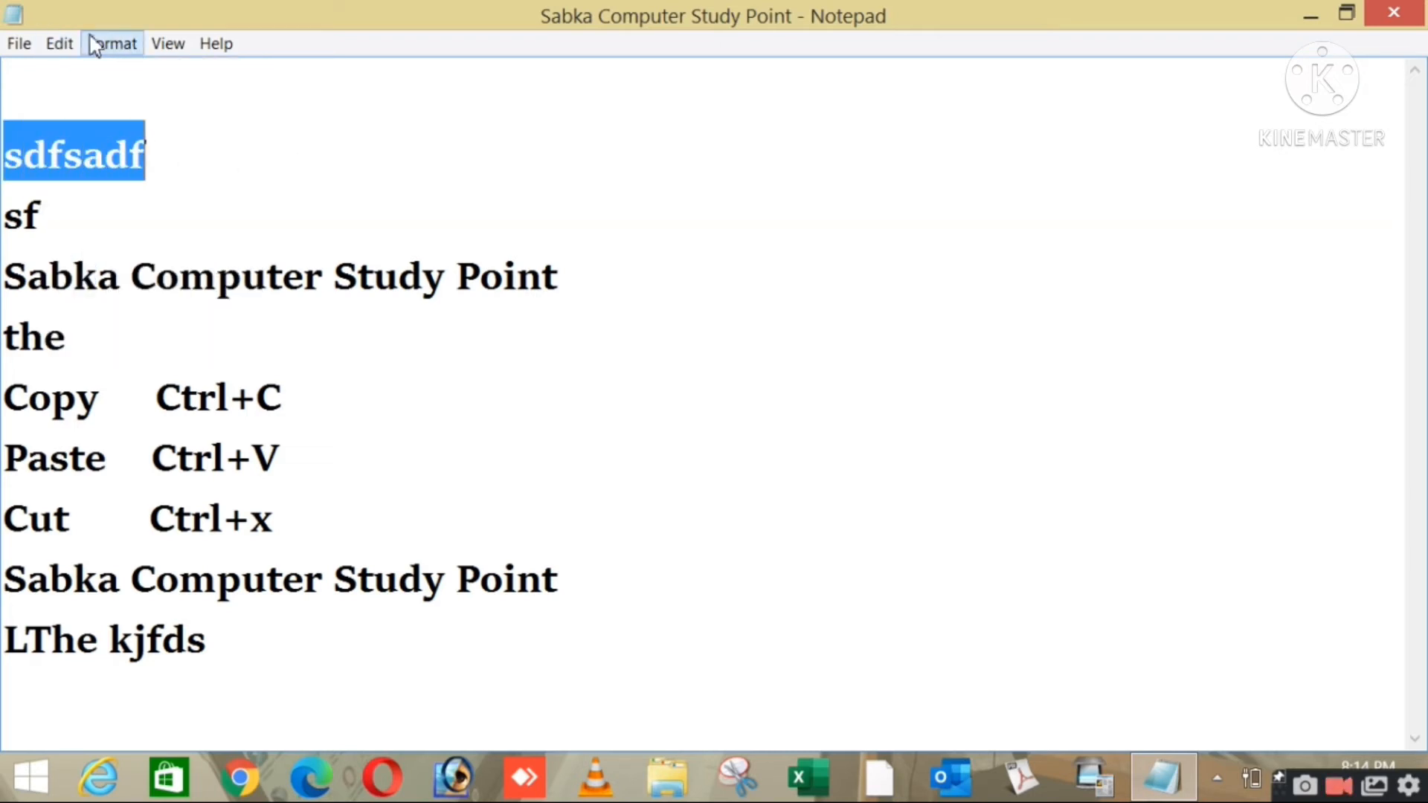
left_click(61, 46)
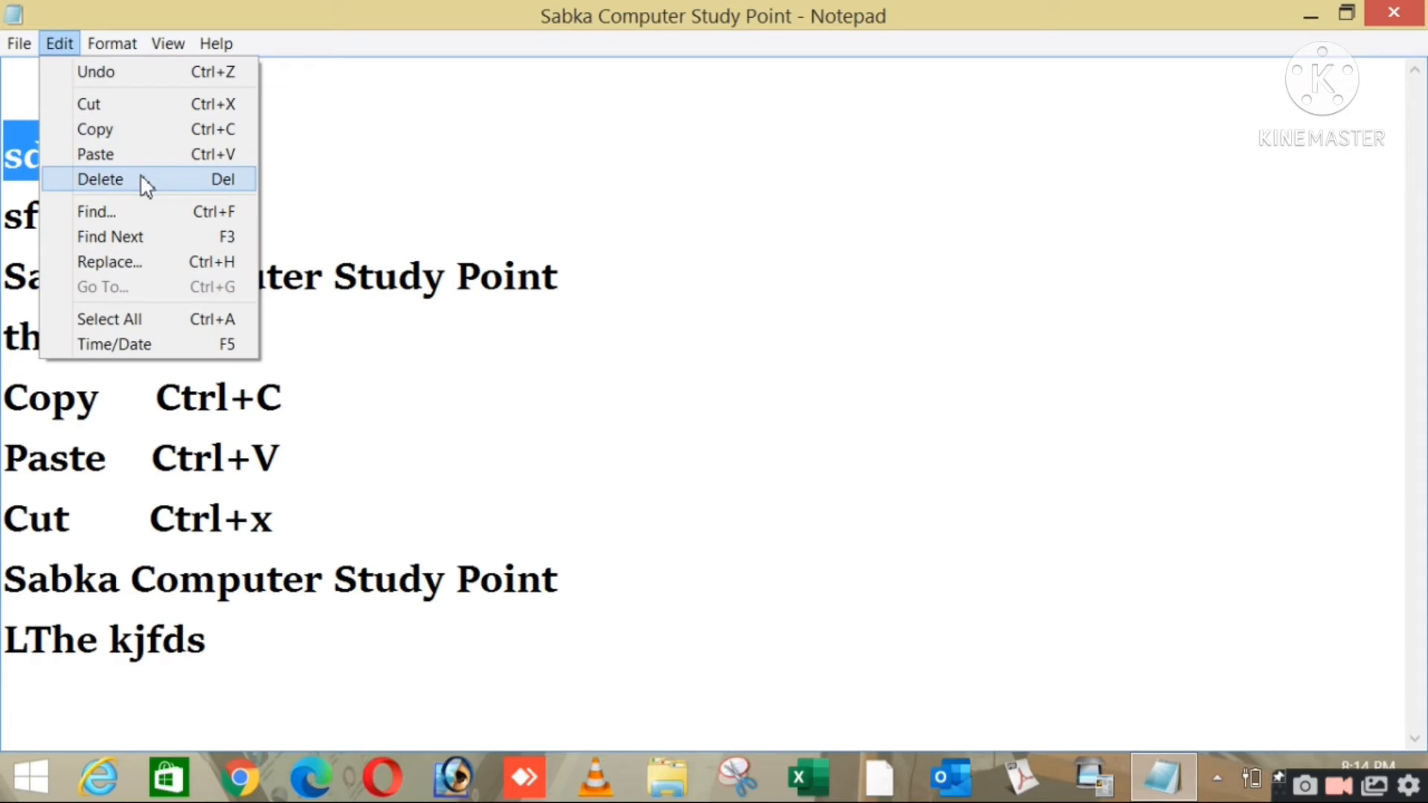
left_click(145, 181)
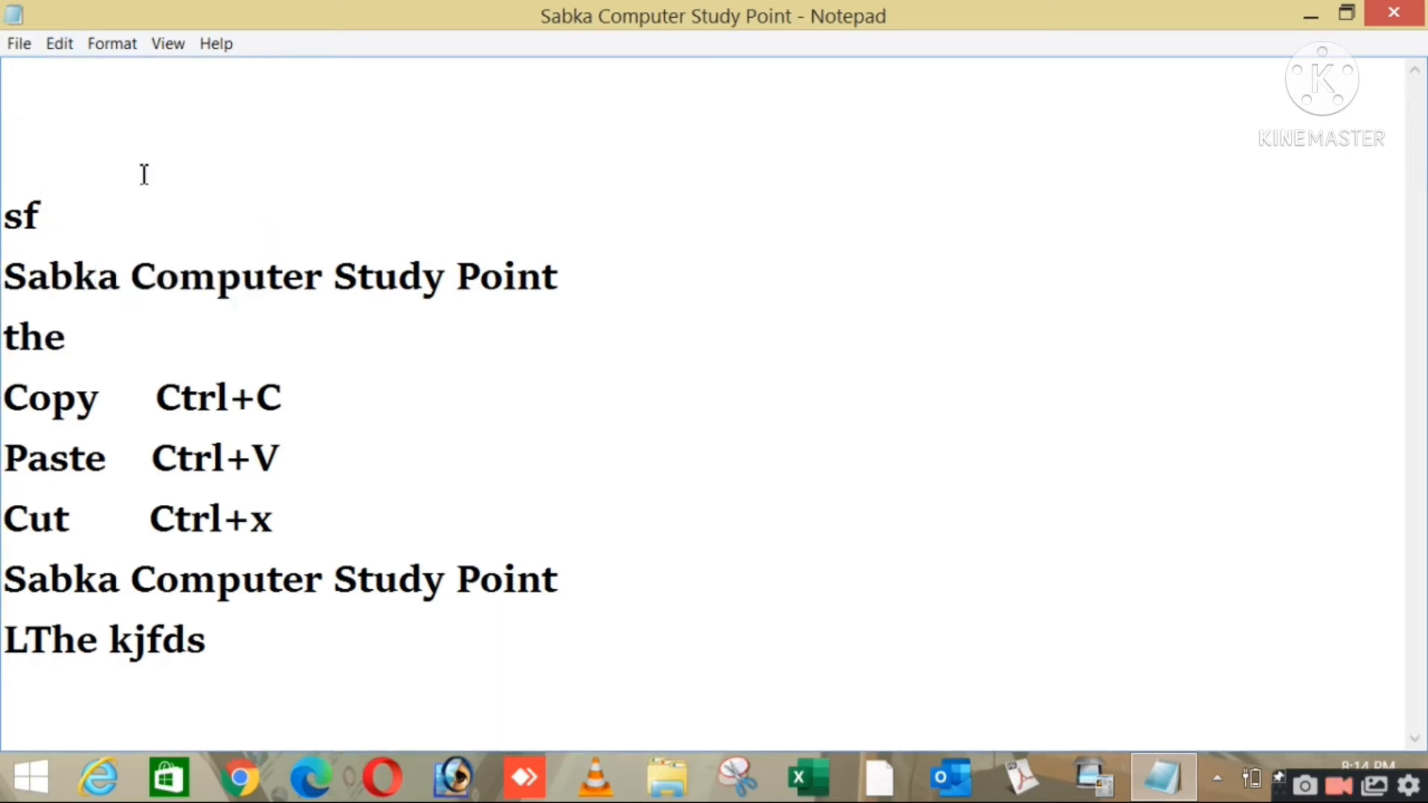
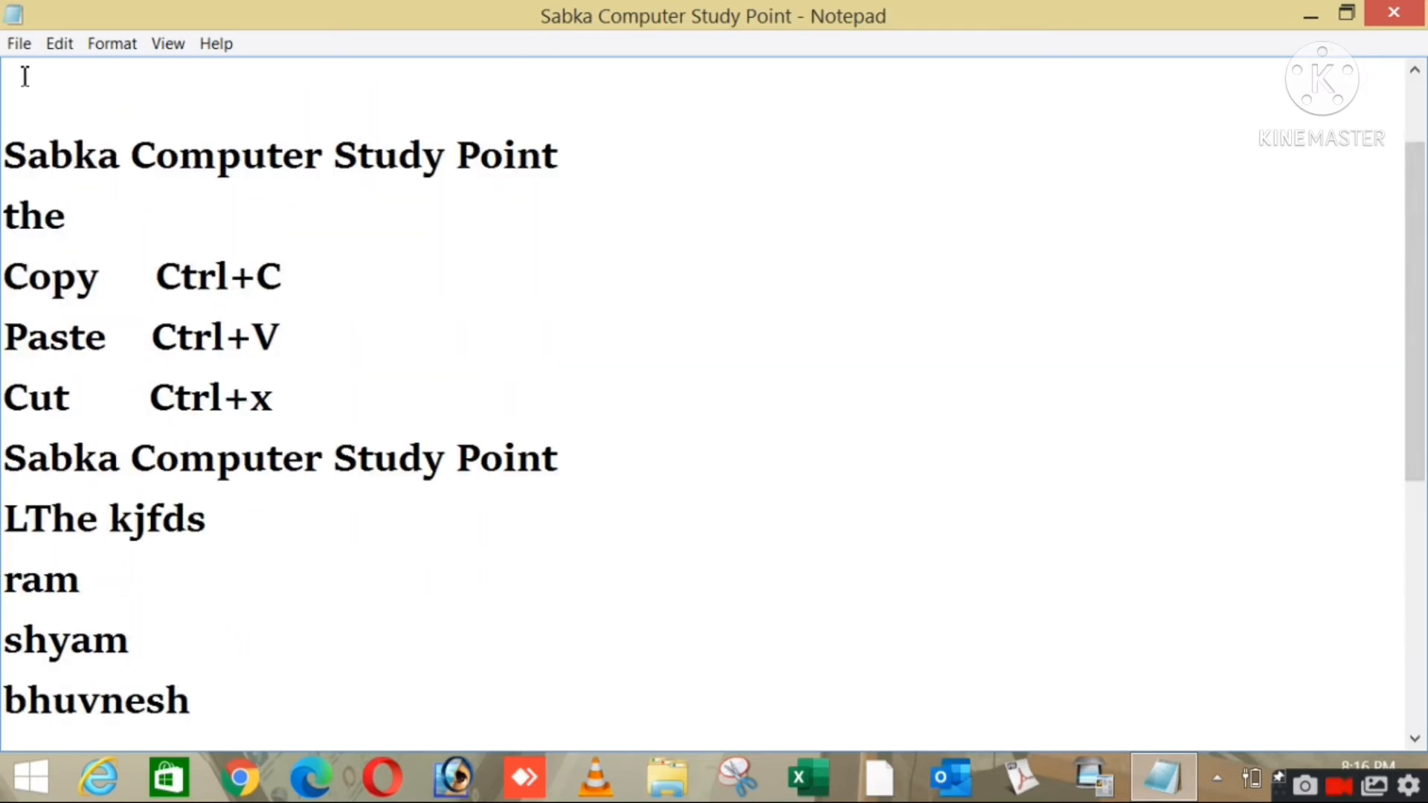
Open the Find dialog and move it into the empty area beside the shortcut notes
left_click(63, 46)
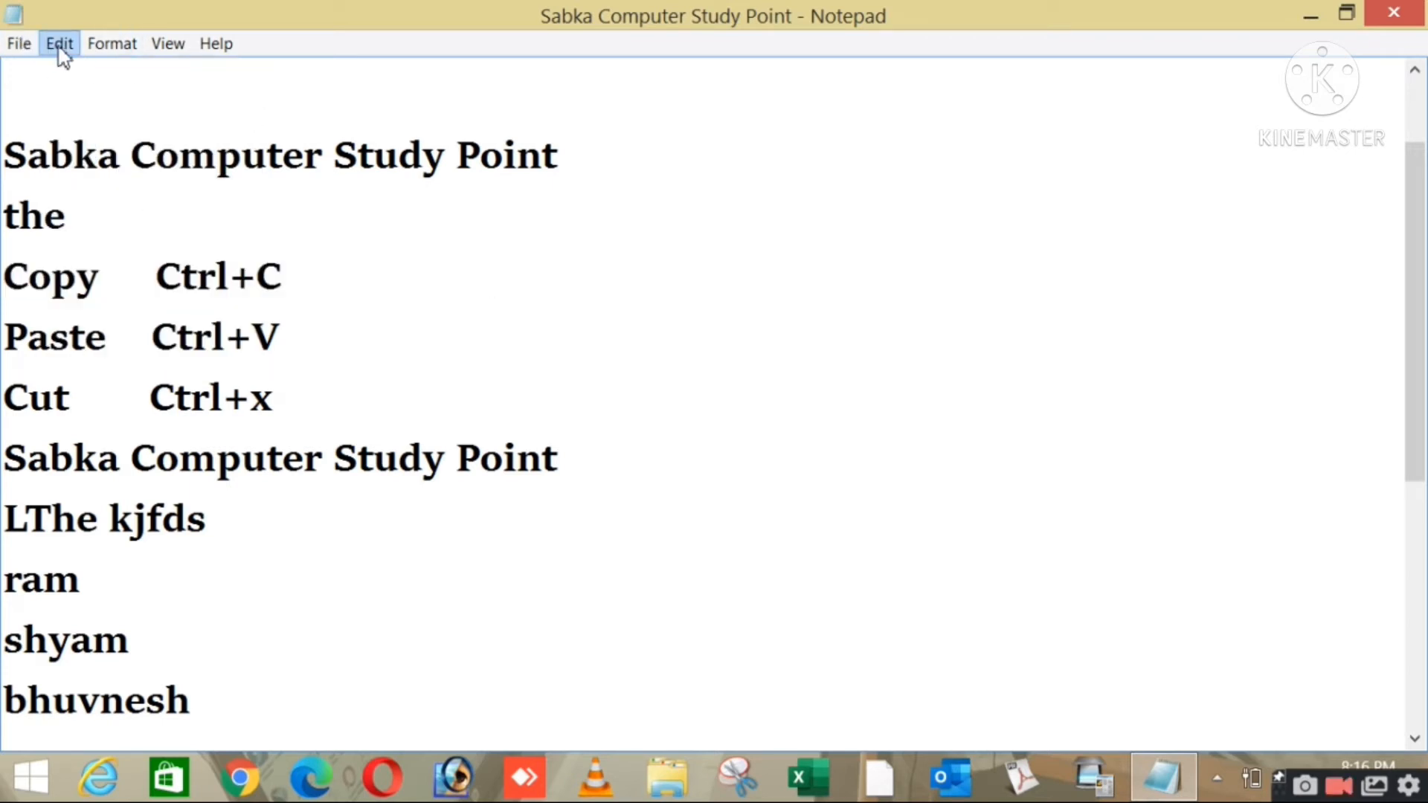
left_click(60, 45)
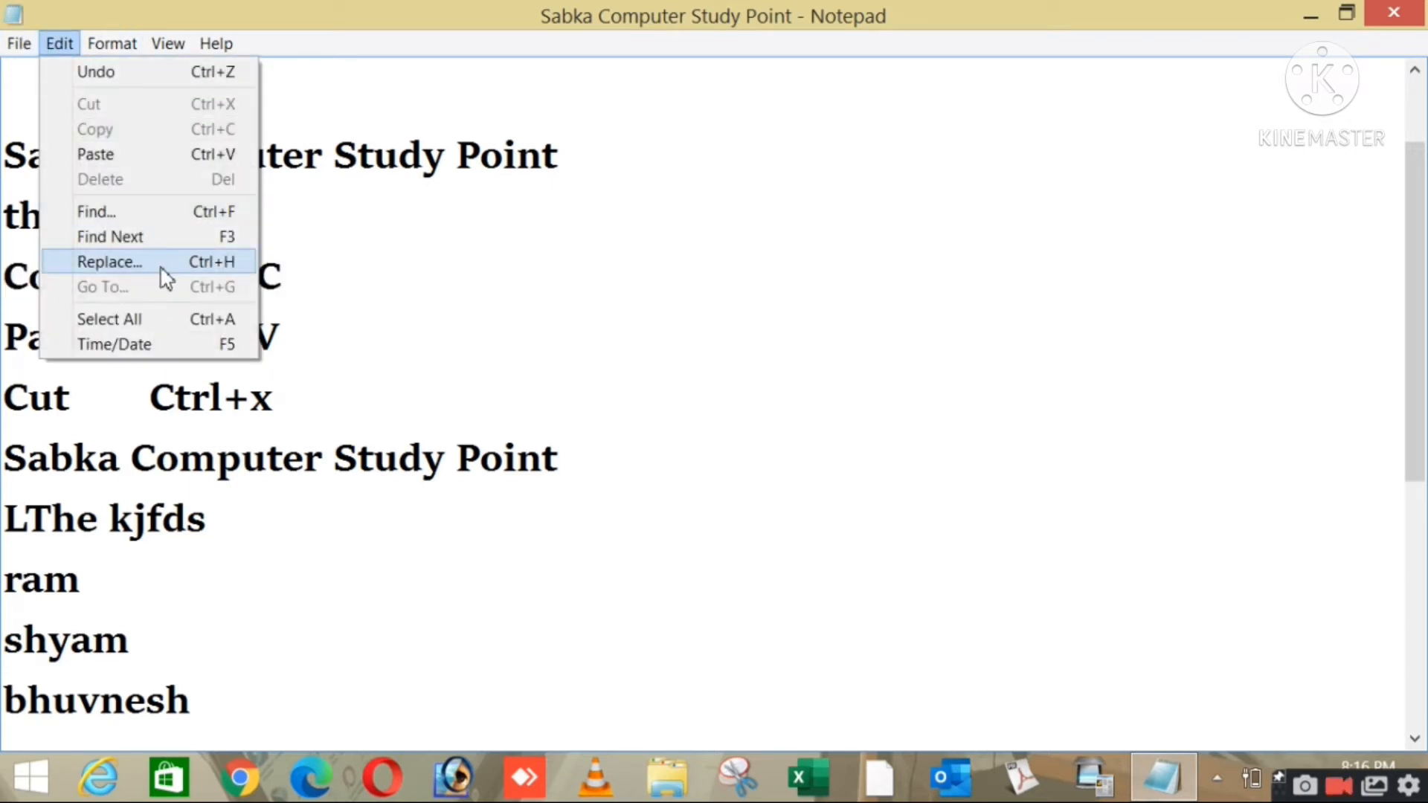
left_click(154, 214)
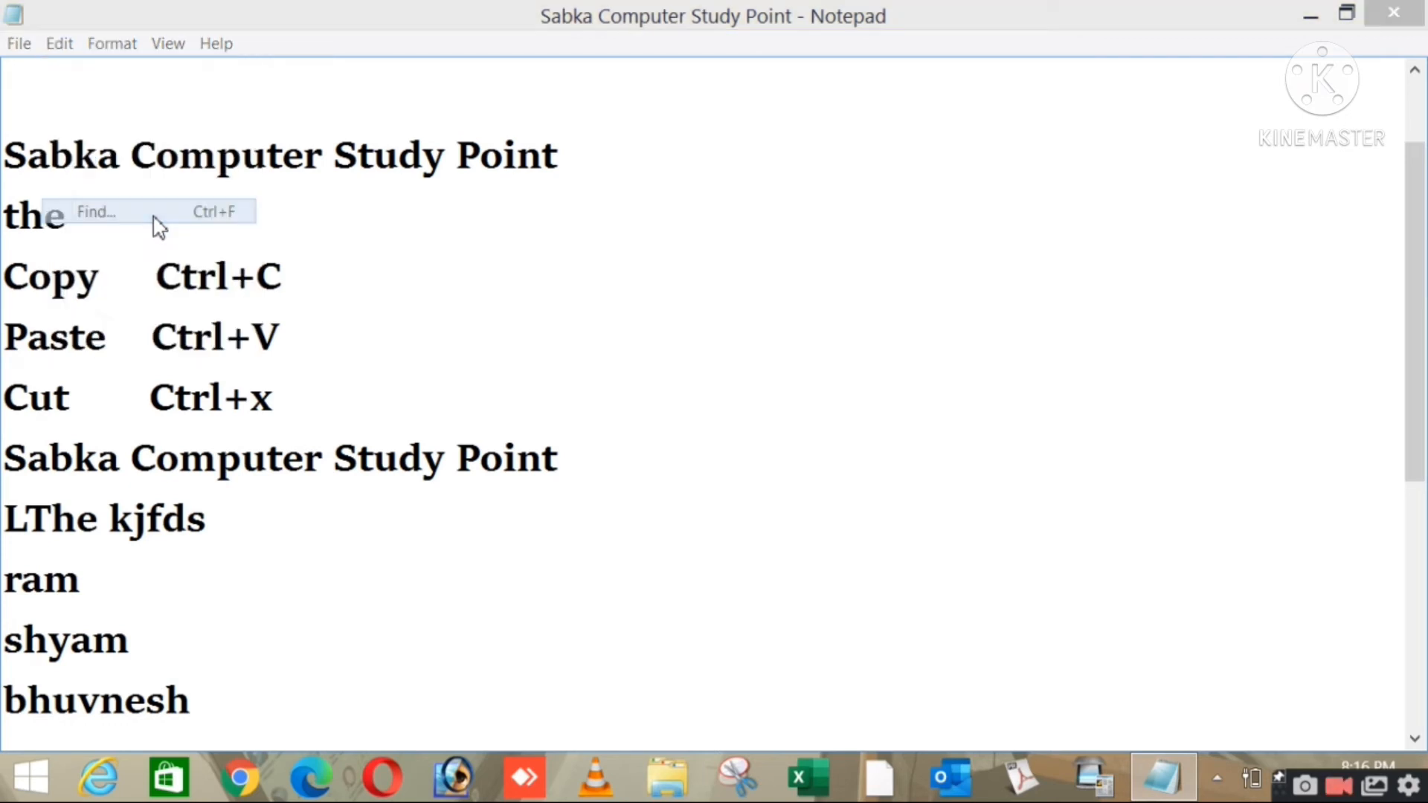
left_click_drag(323, 229, 614, 206)
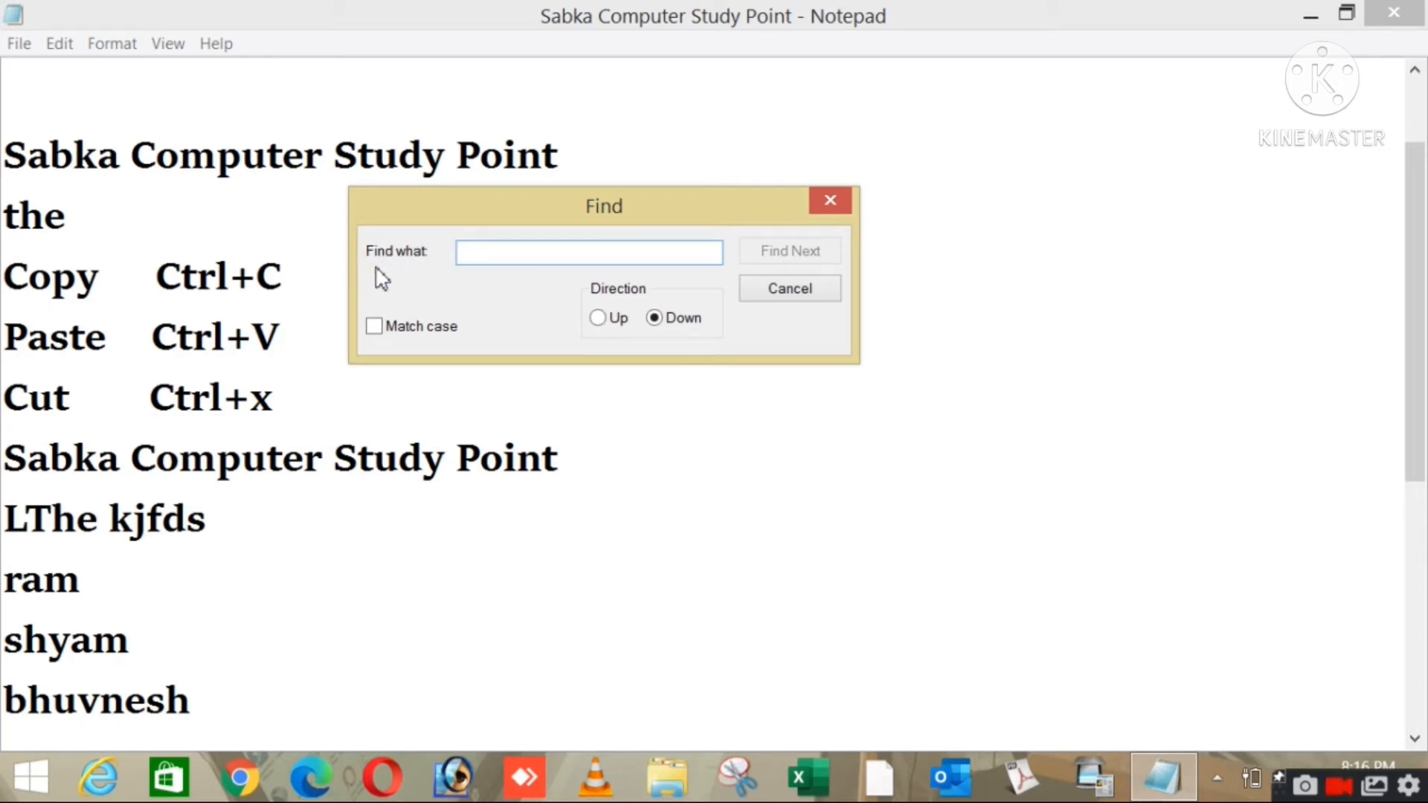
left_click_drag(511, 223, 575, 211)
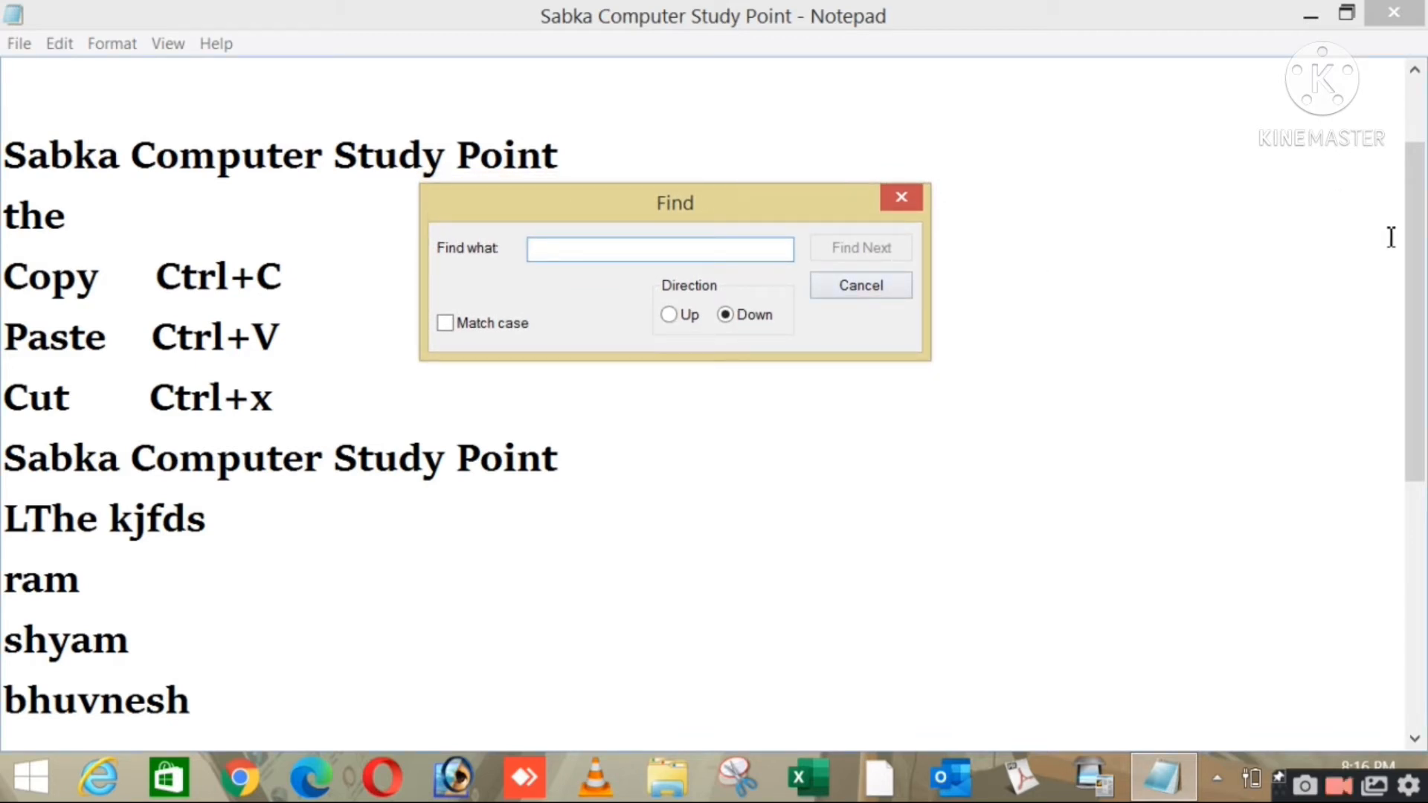
left_click_drag(1400, 274, 1425, 322)
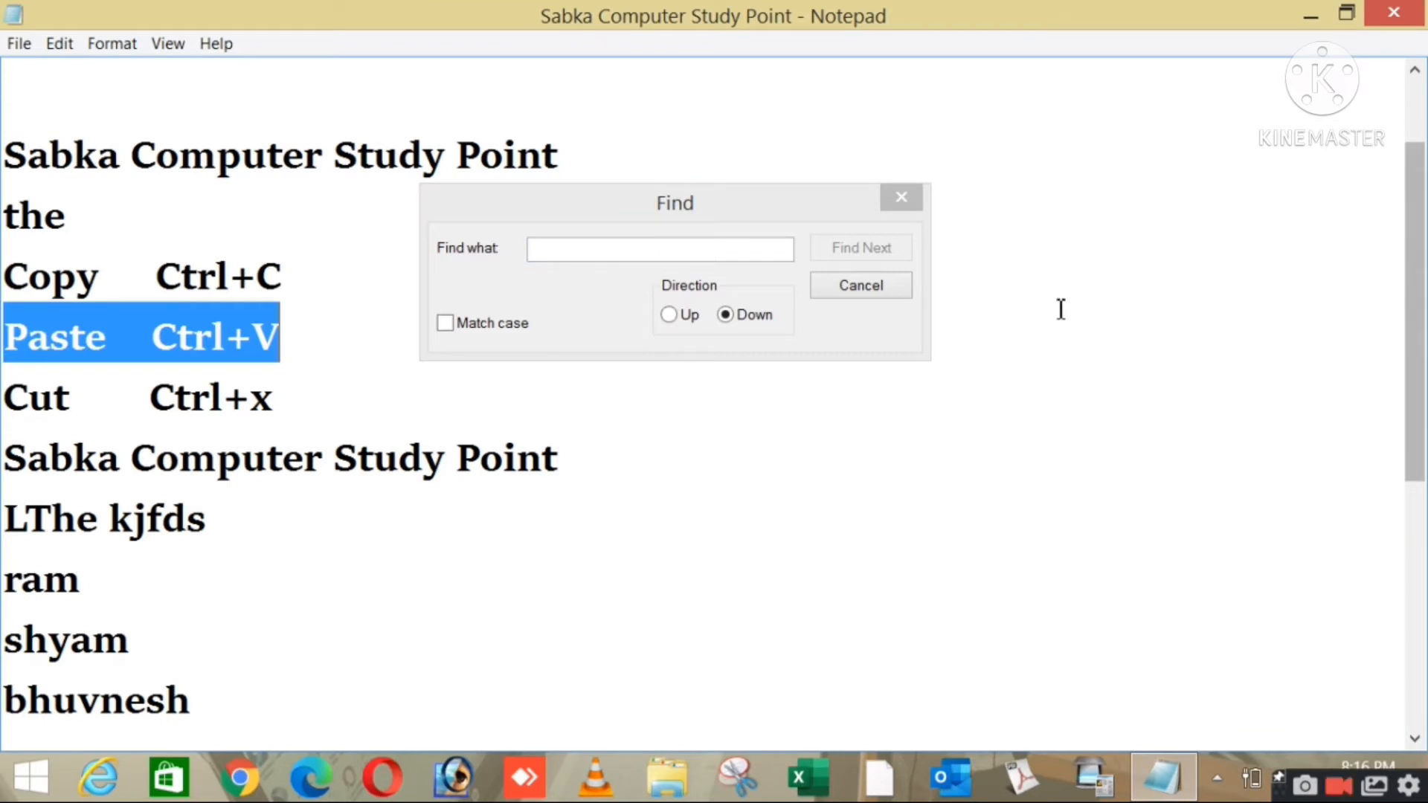
left_click(1128, 363)
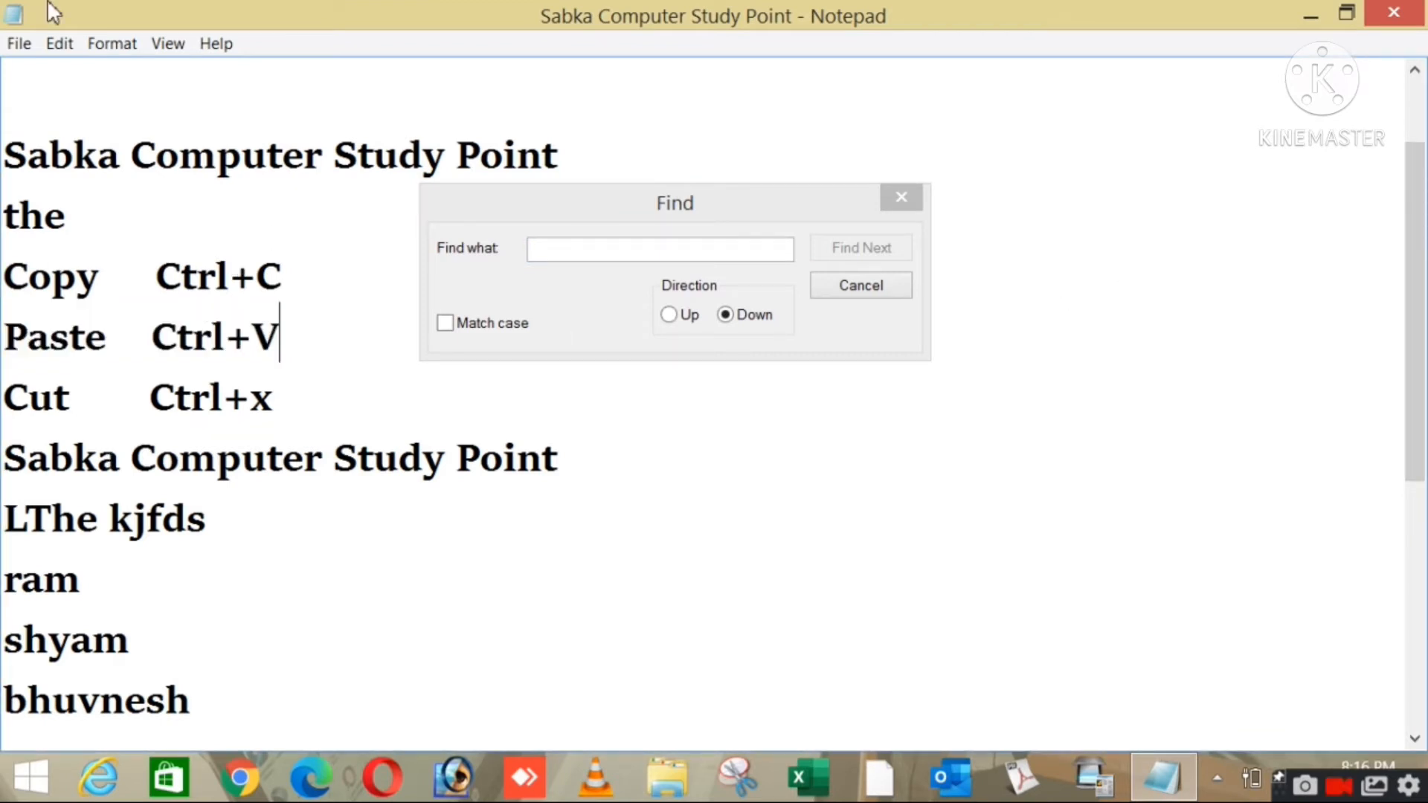
Place the cursor in the first "Sabka Computer Study Point" line and switch the search direction to Up and back to Down
left_click(595, 257)
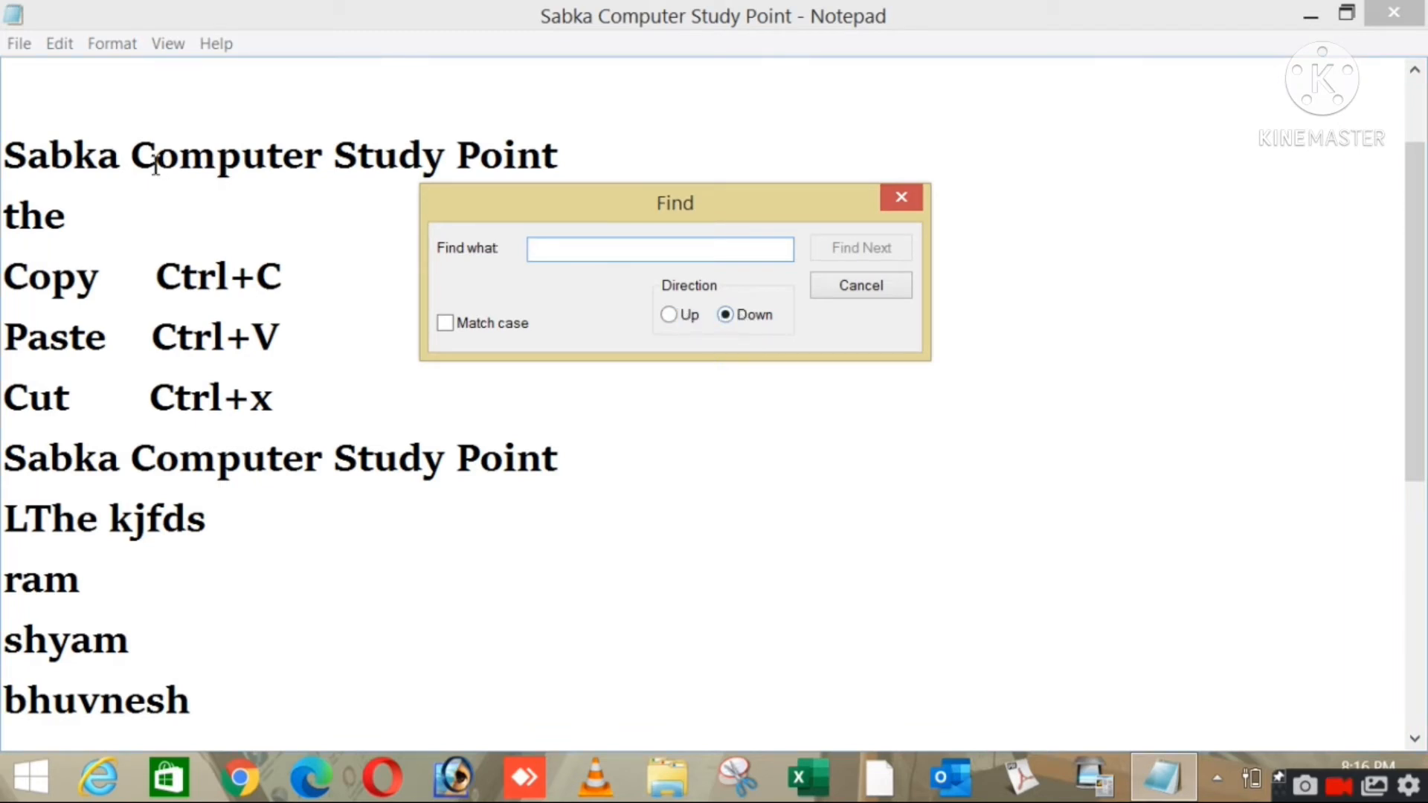
left_click(13, 159)
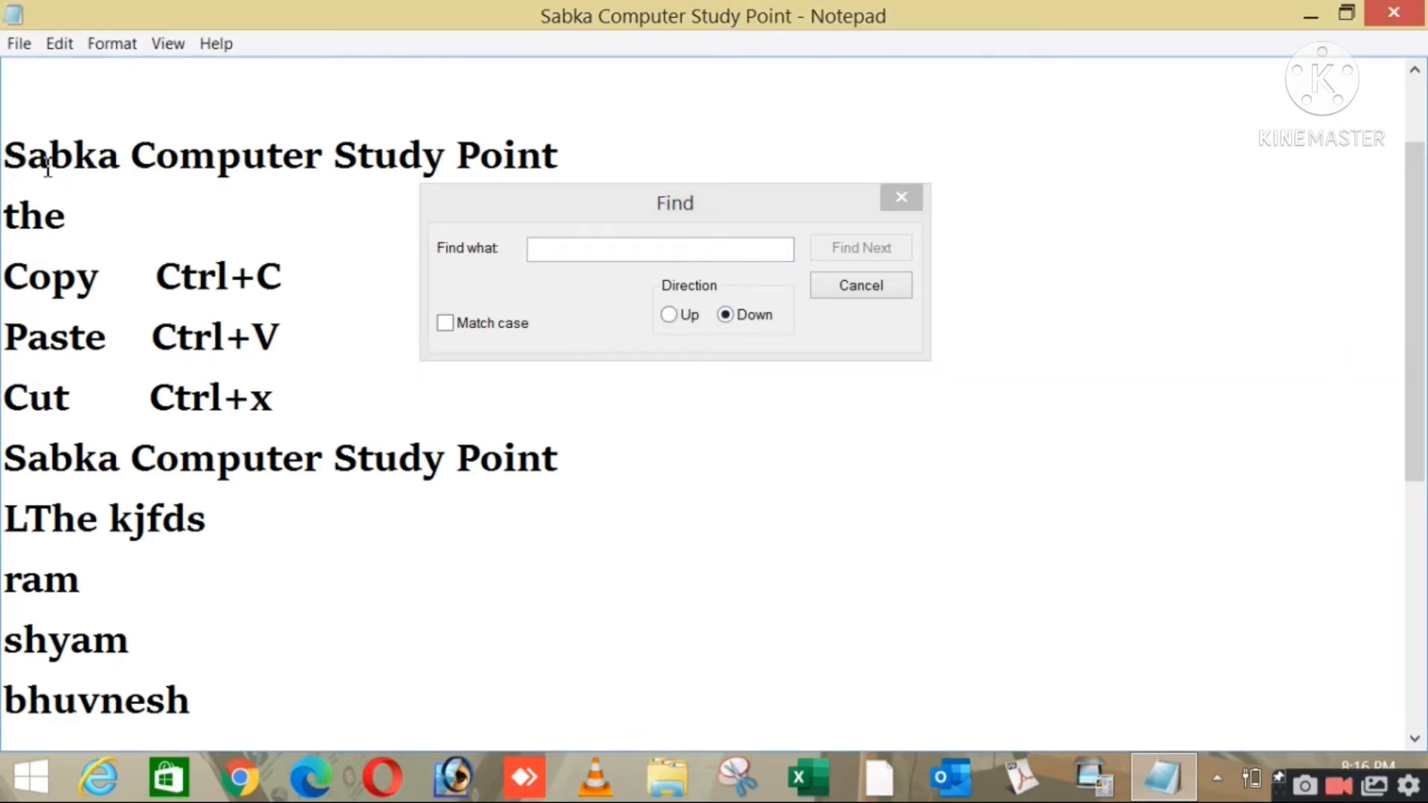
left_click(669, 317)
left_click(128, 163)
left_click(725, 314)
left_click(117, 156)
left_click(551, 283)
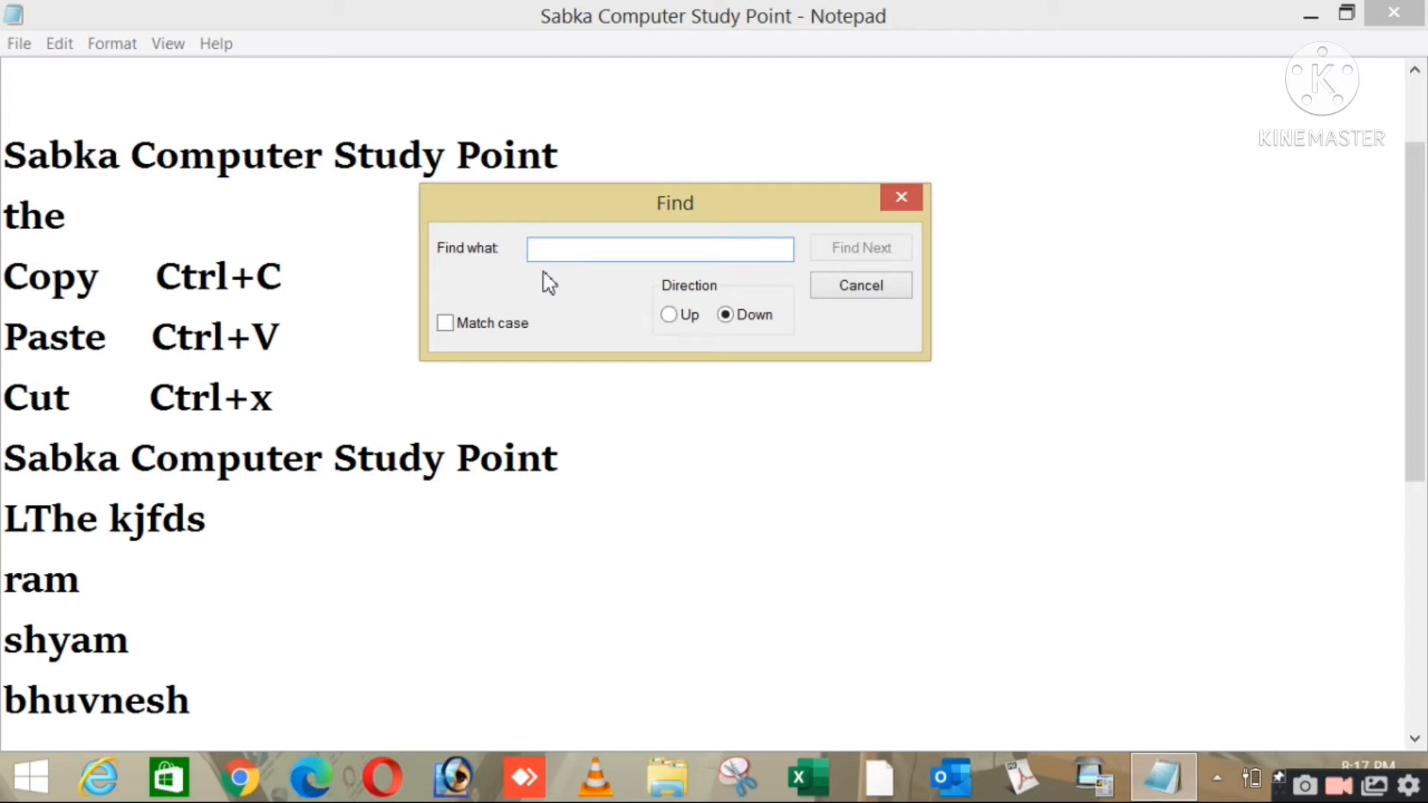
Search downward for one of the listed first names and look through the names around the match
type("rahul")
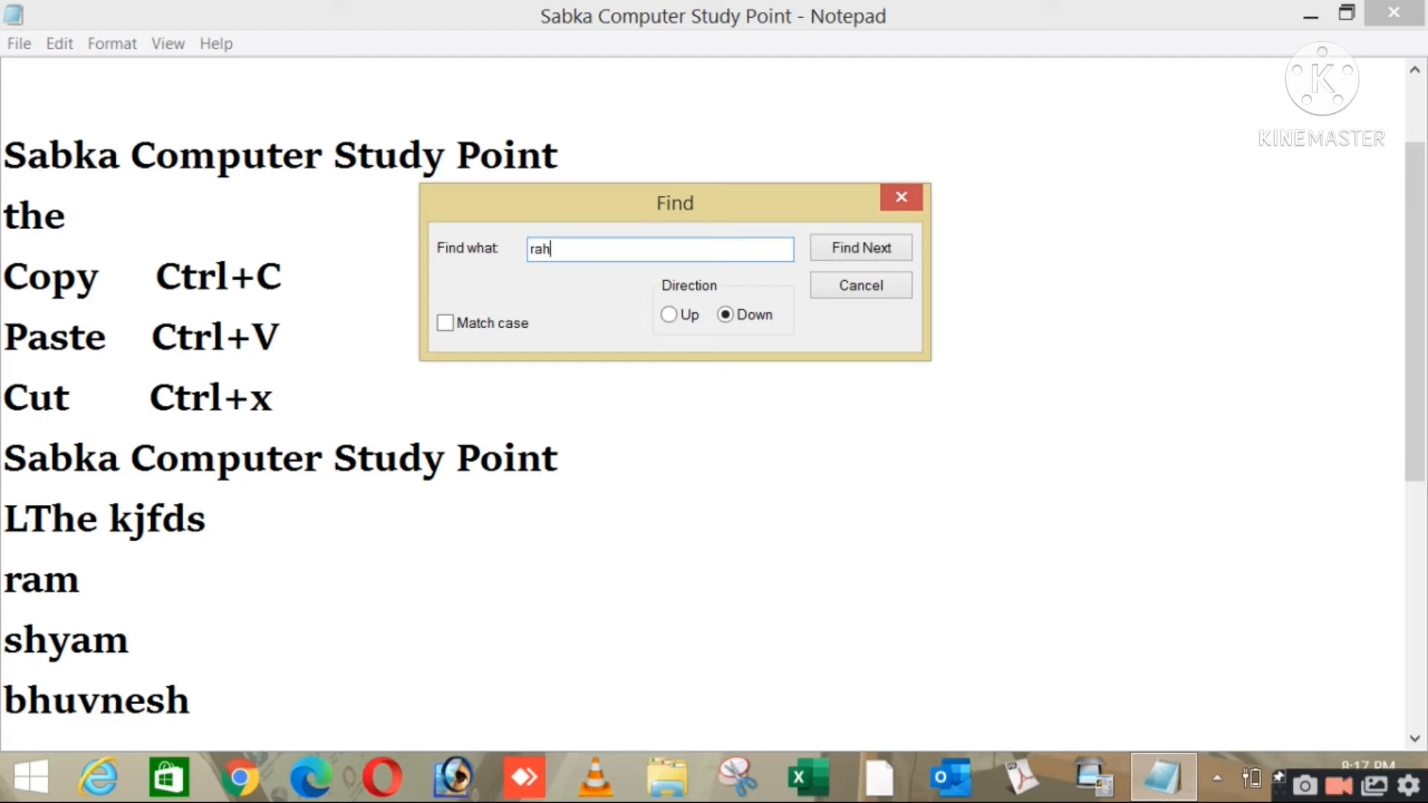
left_click(853, 260)
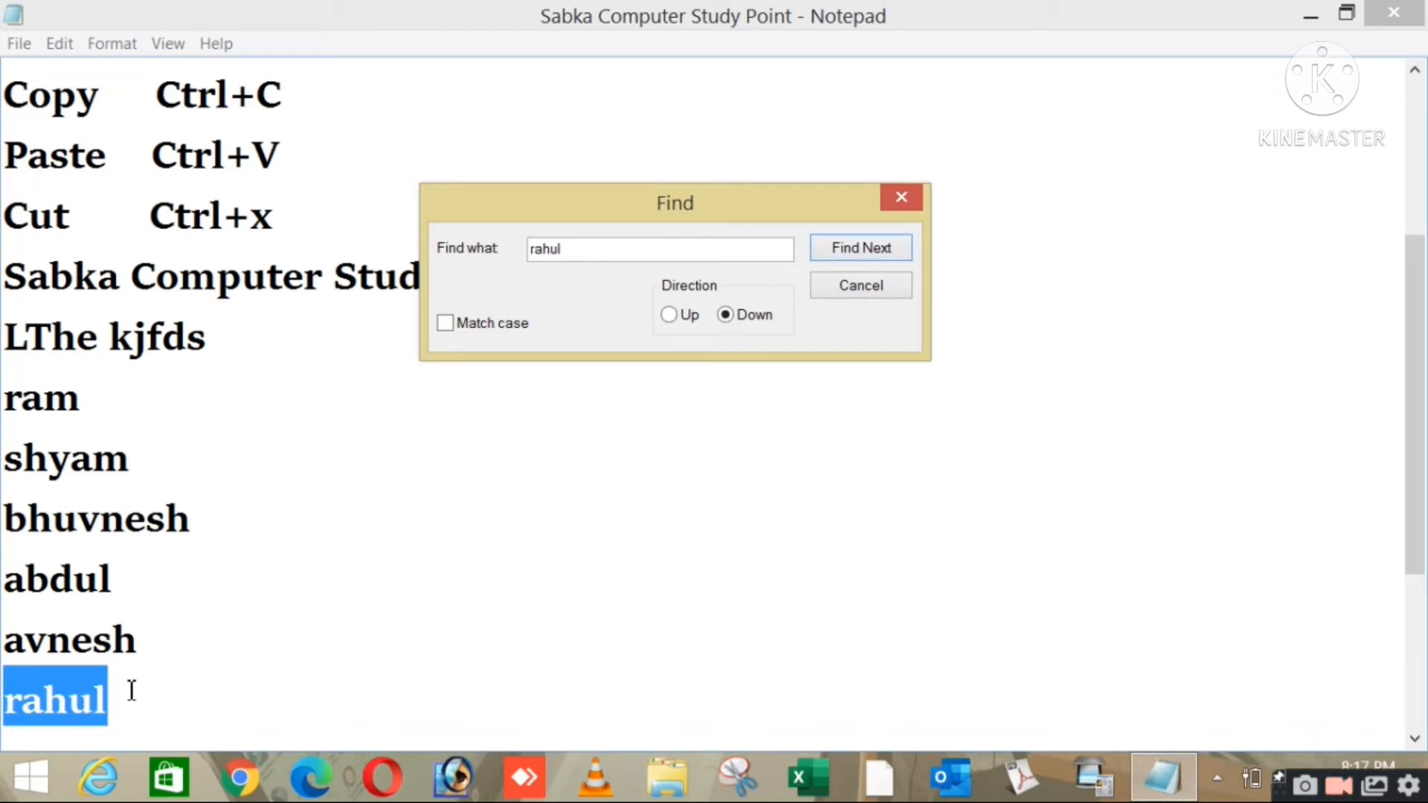
left_click_drag(1421, 435, 1421, 590)
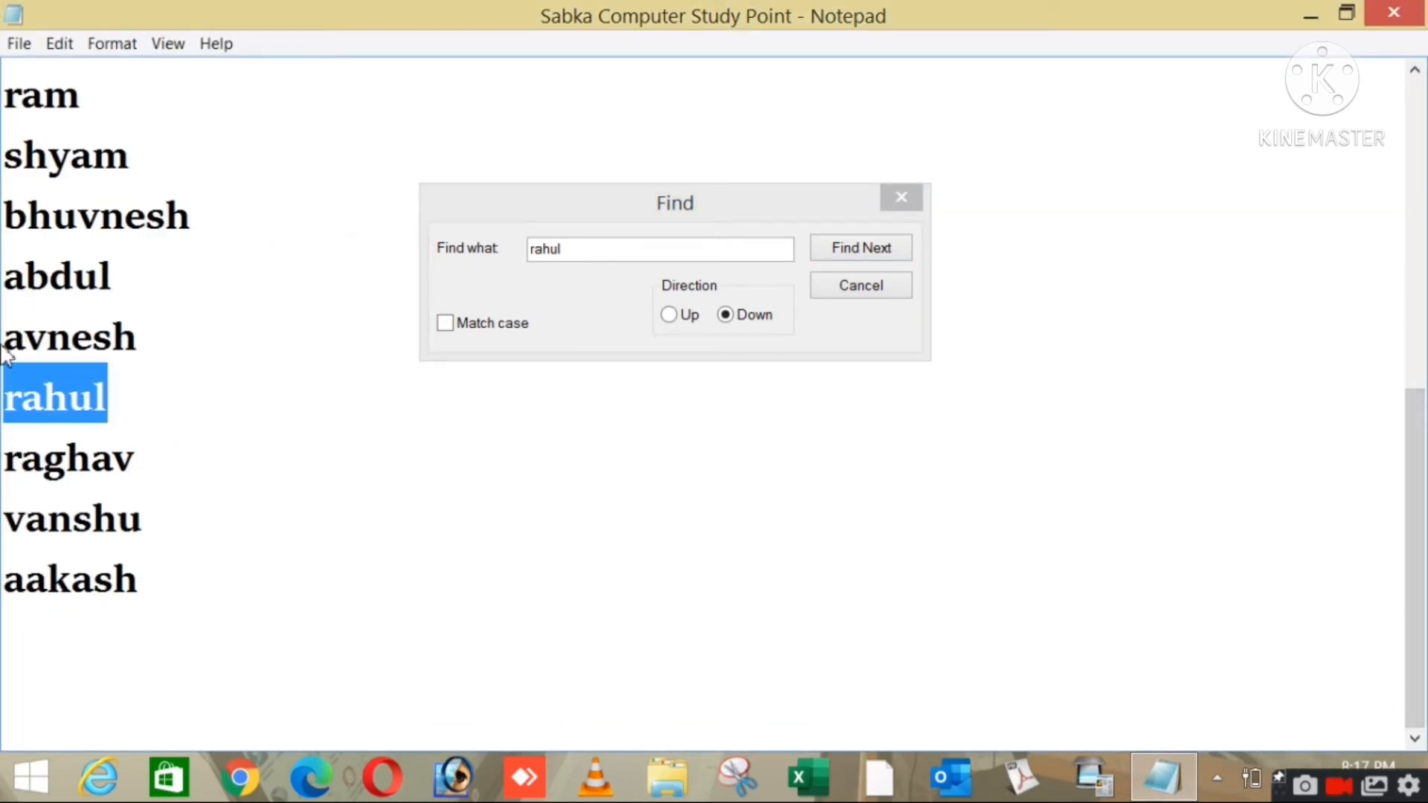
left_click_drag(26, 103, 197, 561)
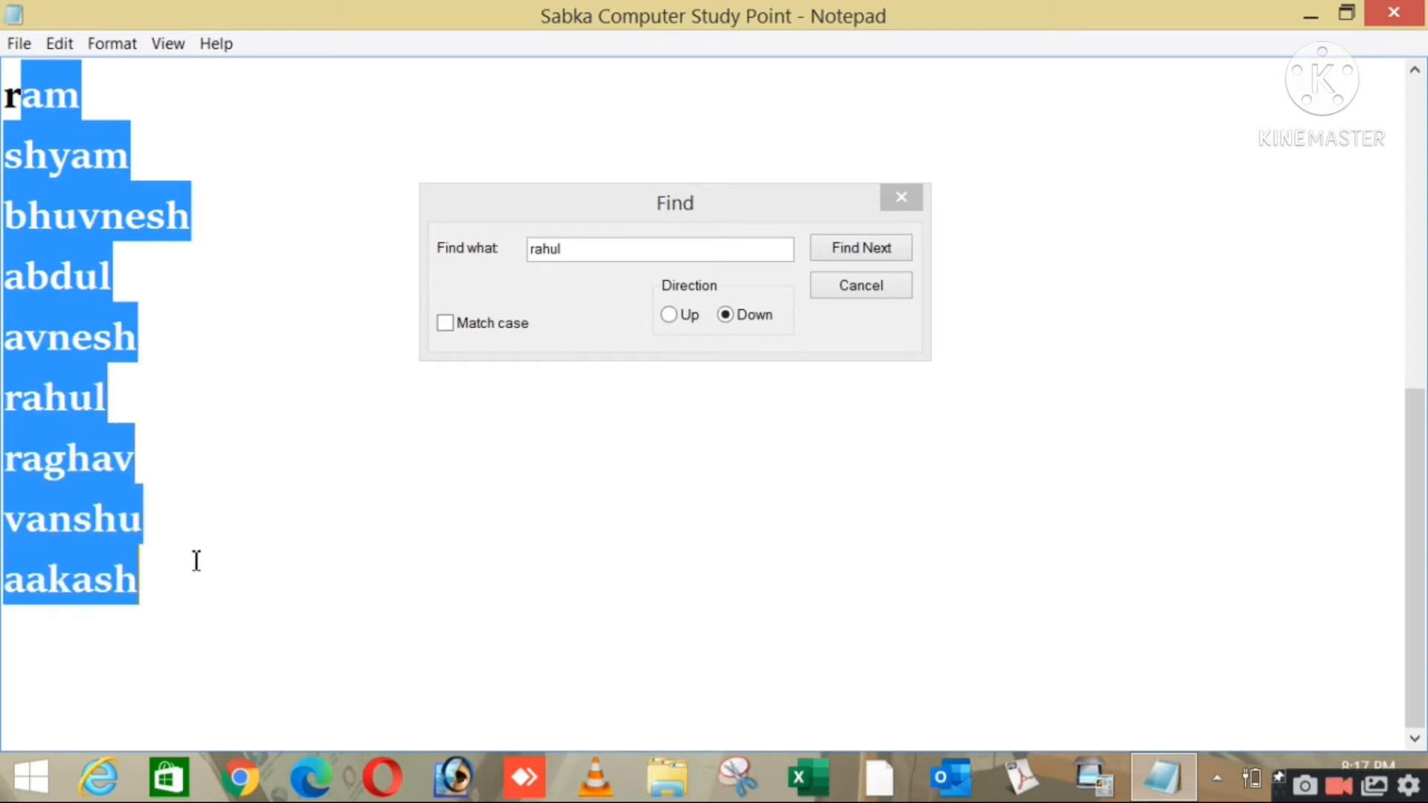
left_click(202, 533)
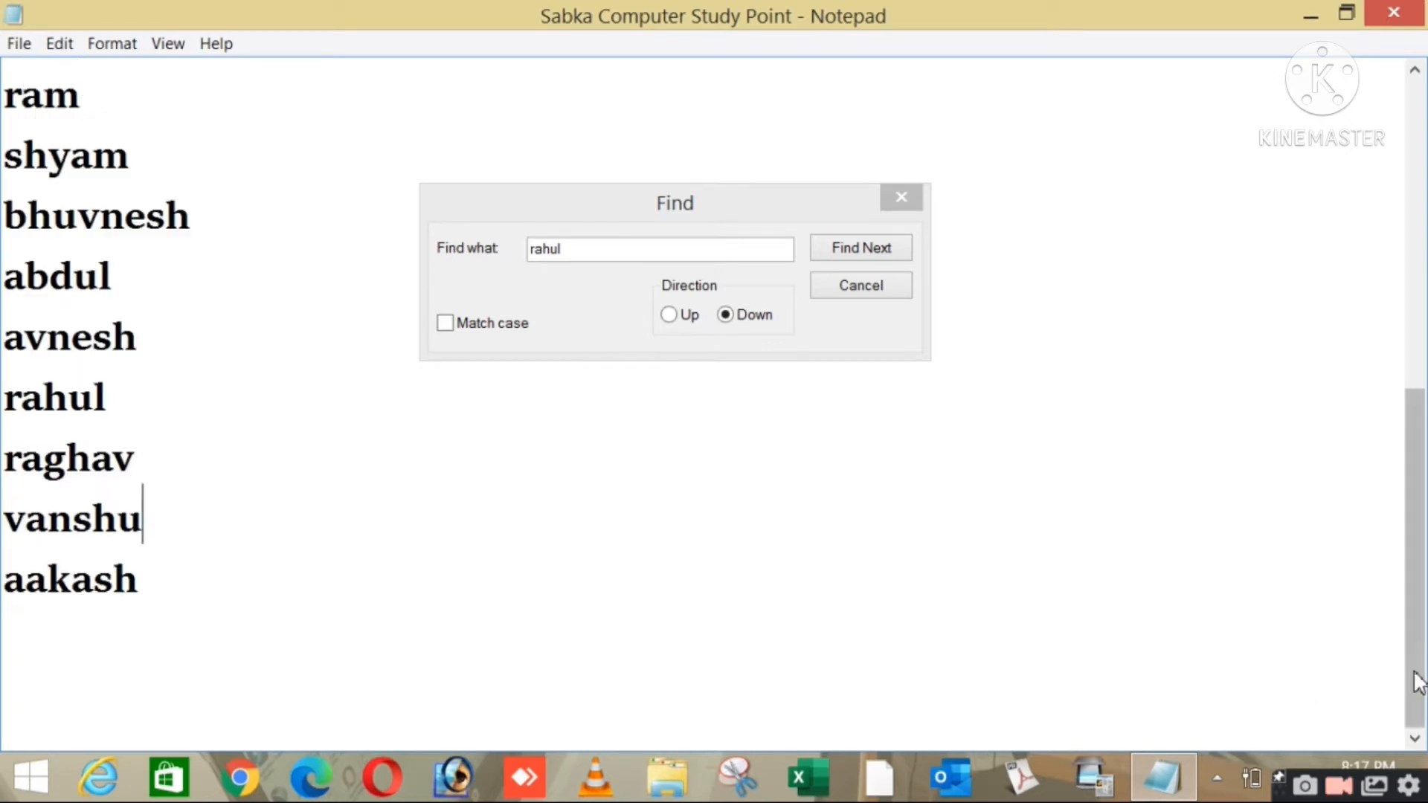
left_click_drag(1422, 664, 1422, 520)
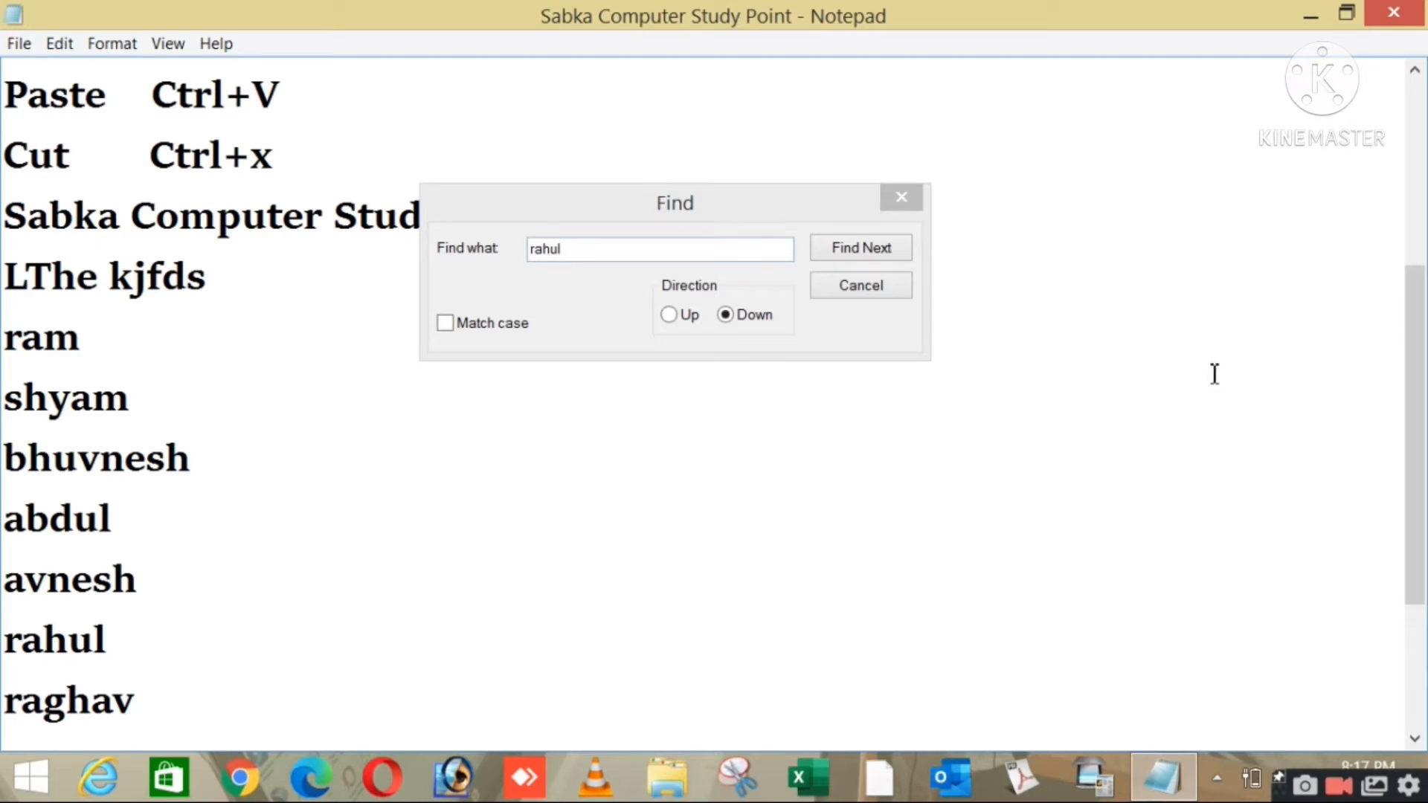
Place the cursor after the last name in the list and close the Find dialog
left_click_drag(1424, 574, 1420, 691)
double_click(232, 578)
left_click(327, 590)
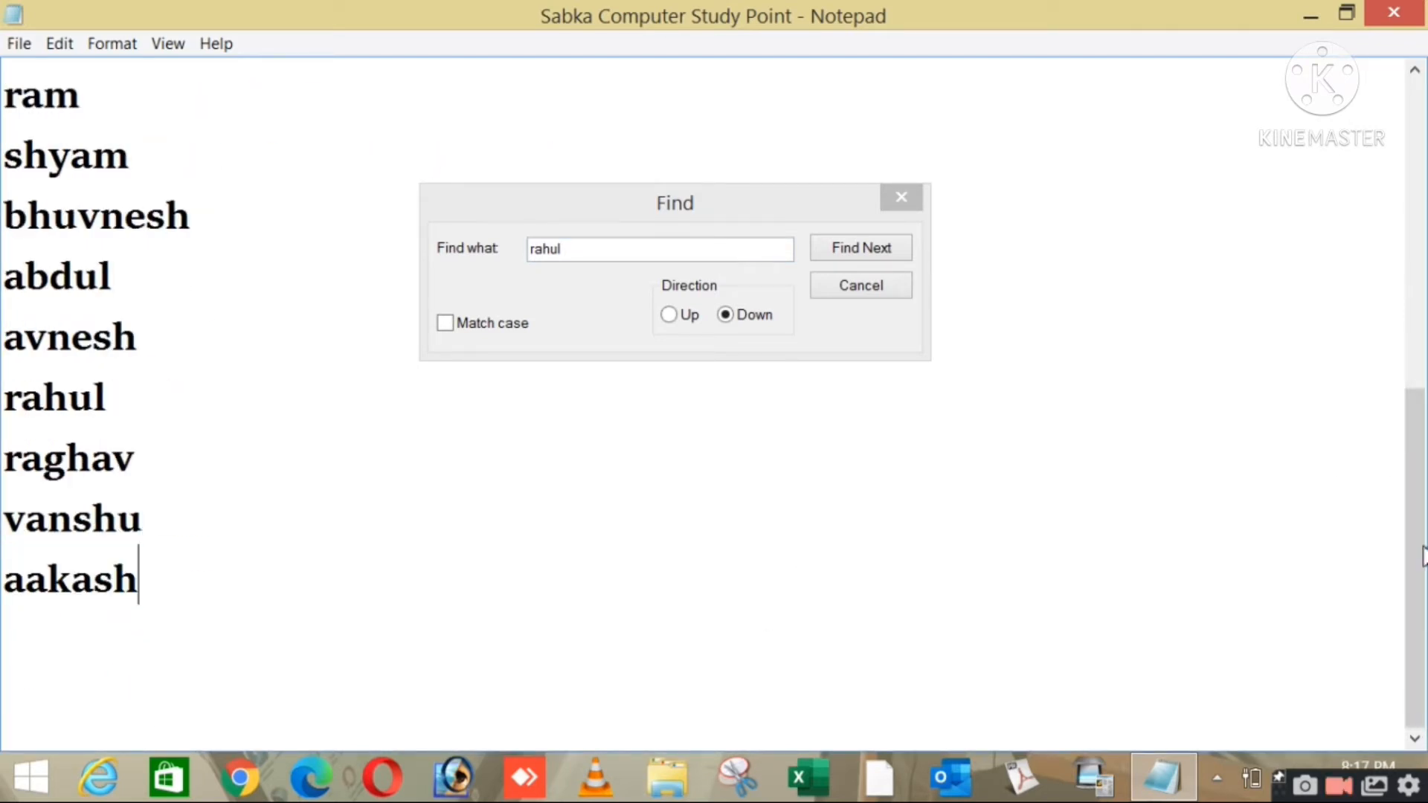
left_click_drag(1418, 543, 1419, 236)
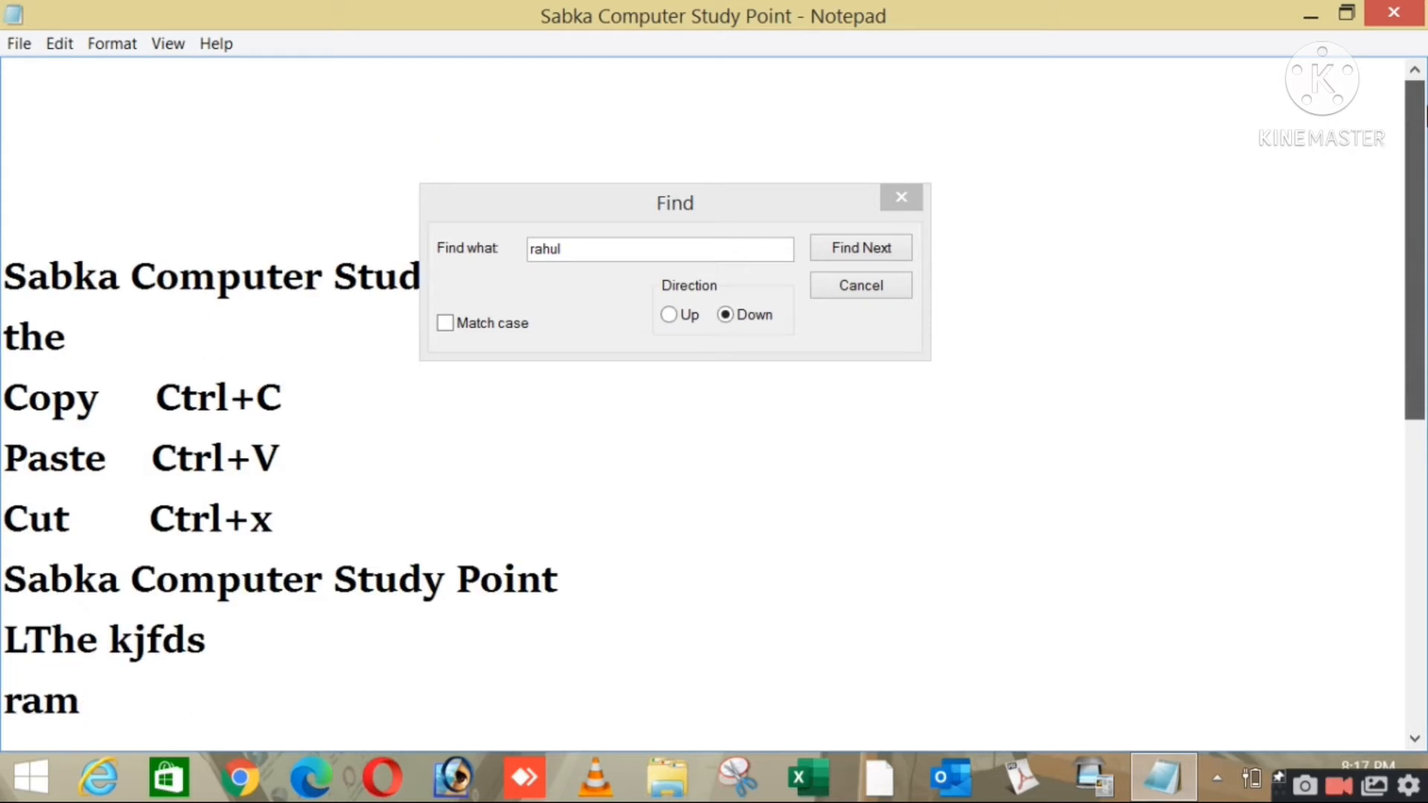
left_click(917, 204)
Reopen Find and search downward for the last name in the list from the current cursor position
left_click(58, 43)
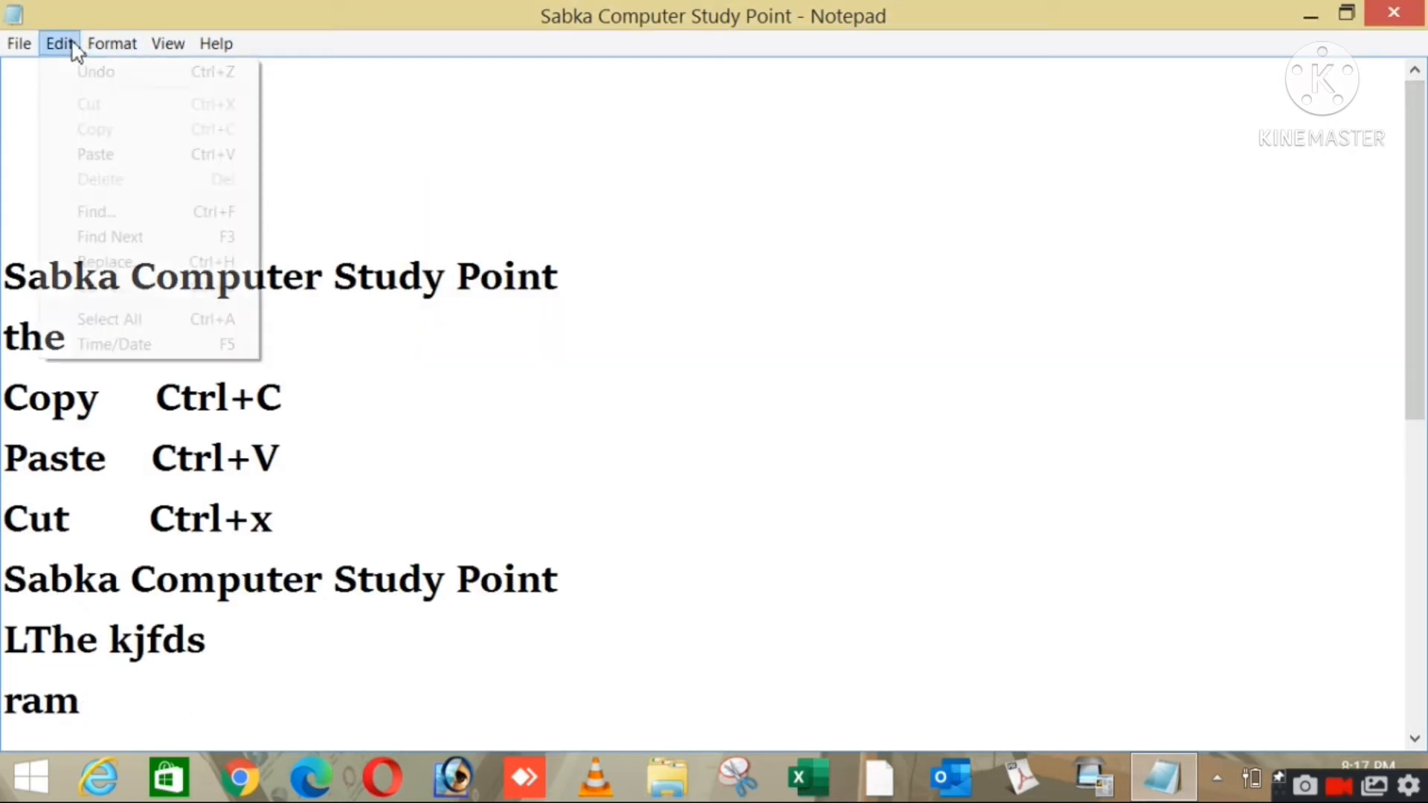
left_click(97, 212)
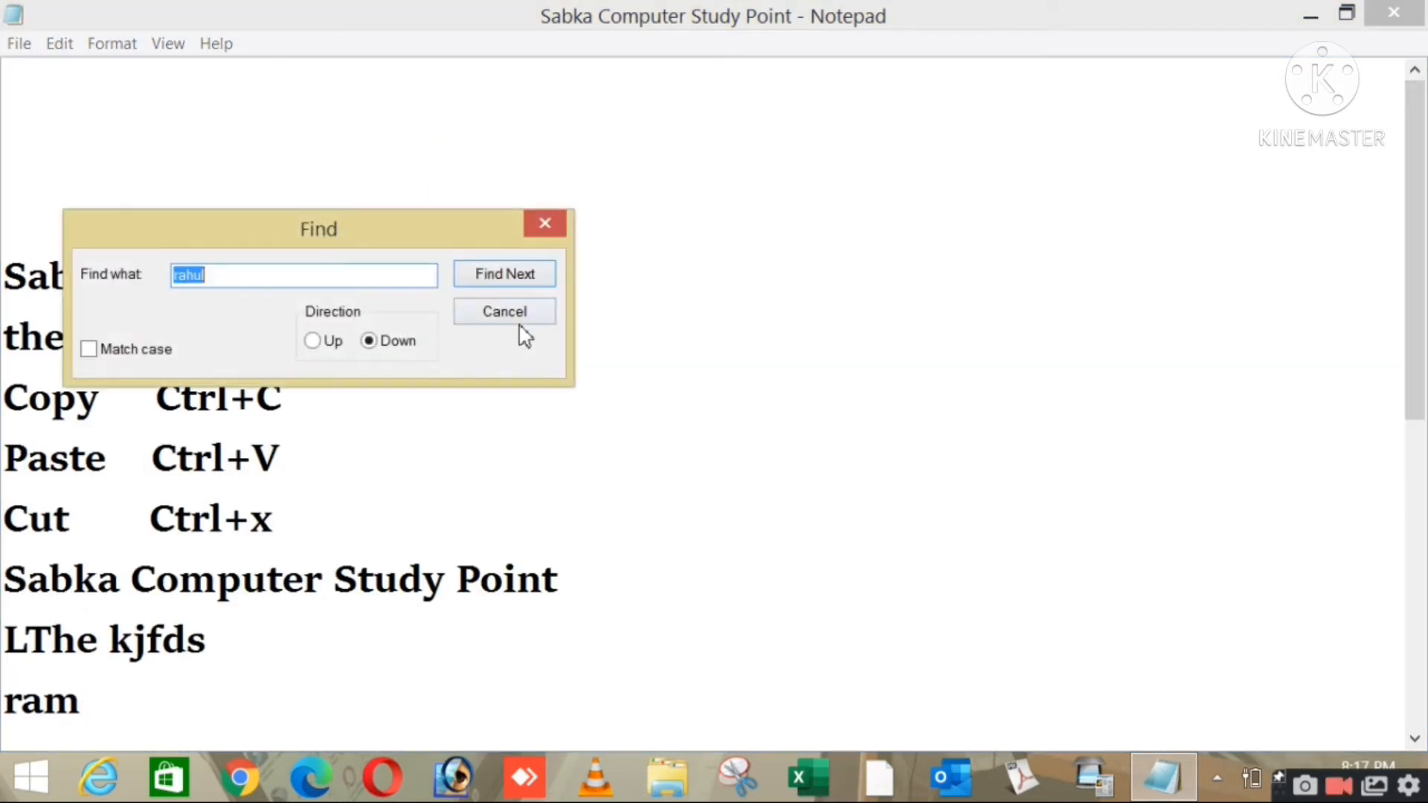
type("A")
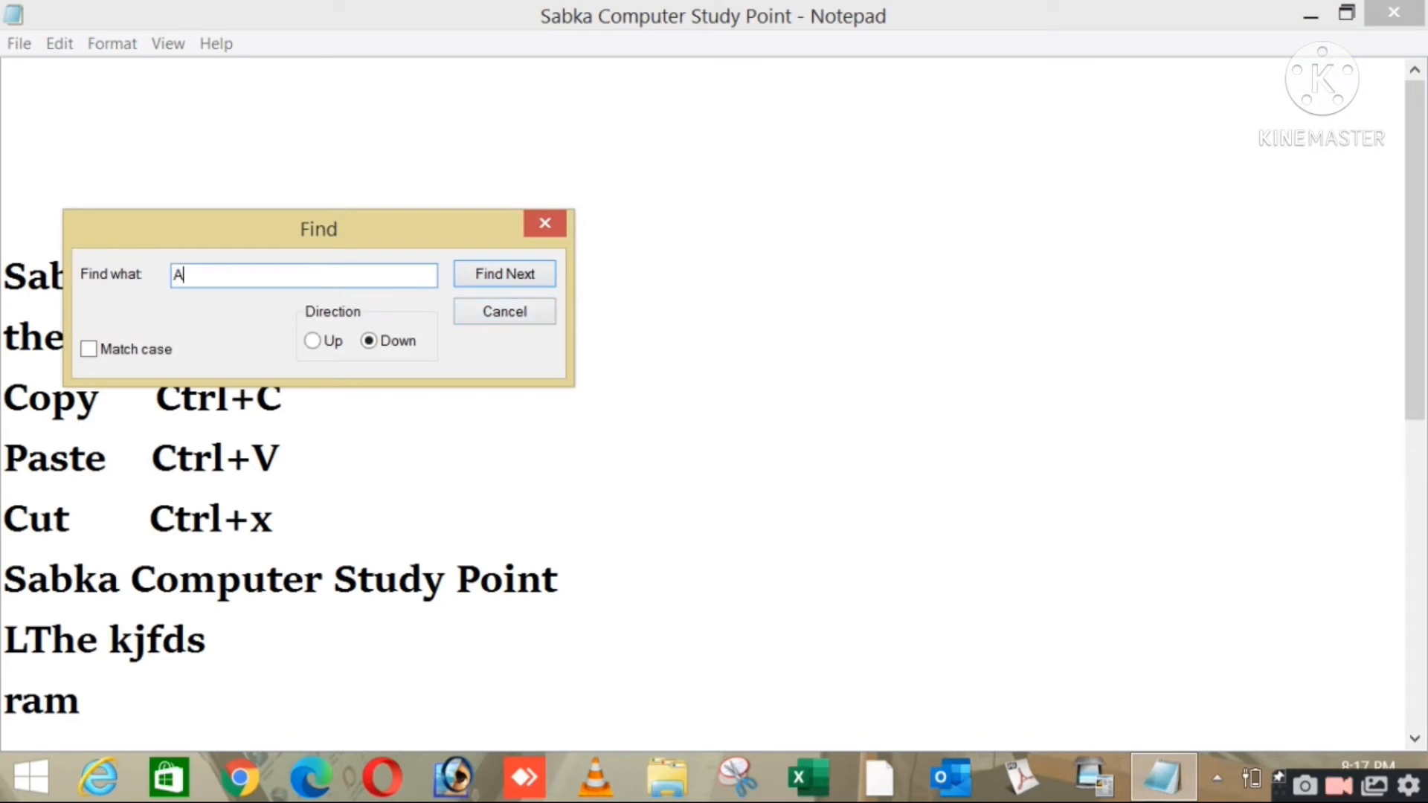
type("a")
key("BackSpace")
key("BackSpace")
type("aa")
left_click(501, 281)
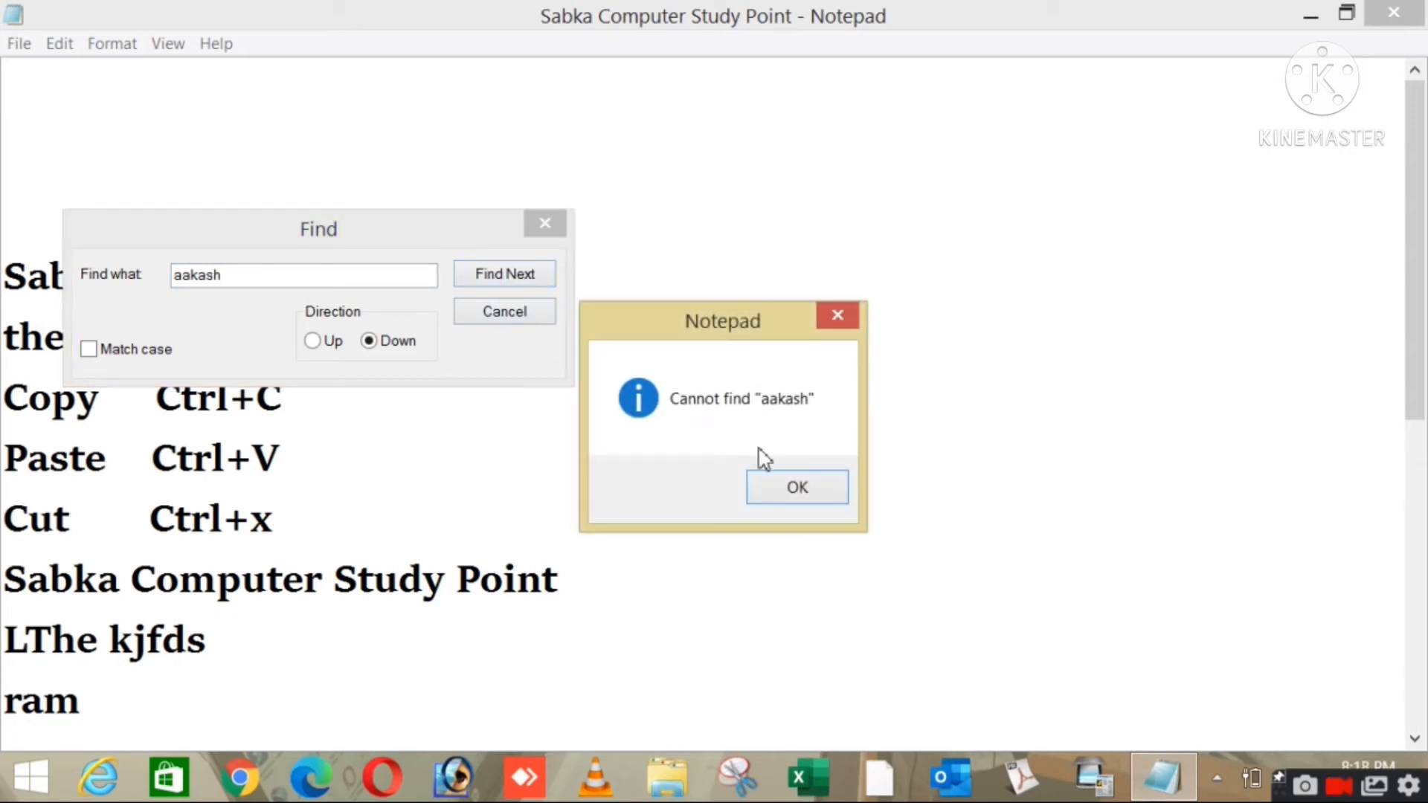
left_click(781, 491)
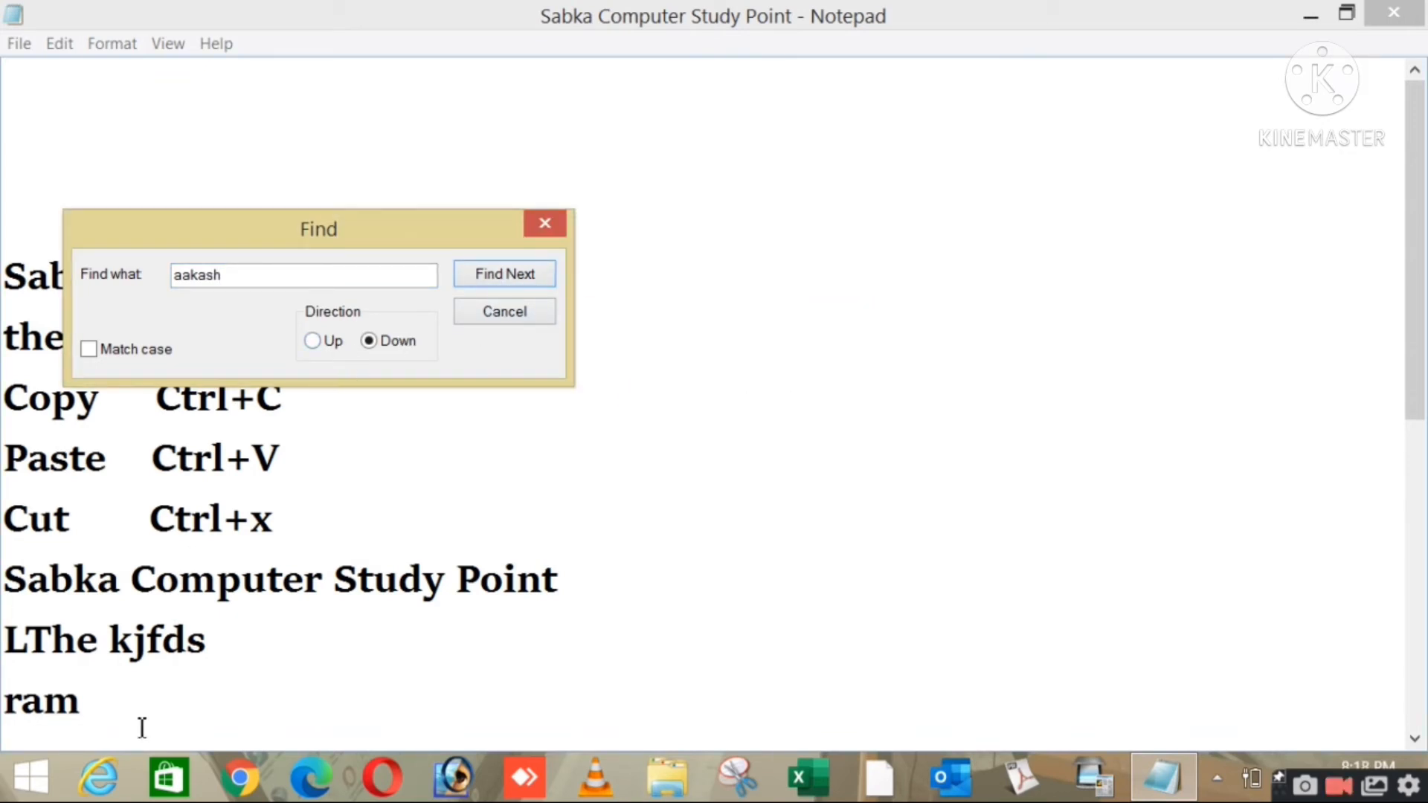
Set the search direction to Up, move the Find dialog aside, and place the cursor in the first "Sabka Computer Study Point" line
left_click(311, 341)
left_click_drag(334, 229, 486, 236)
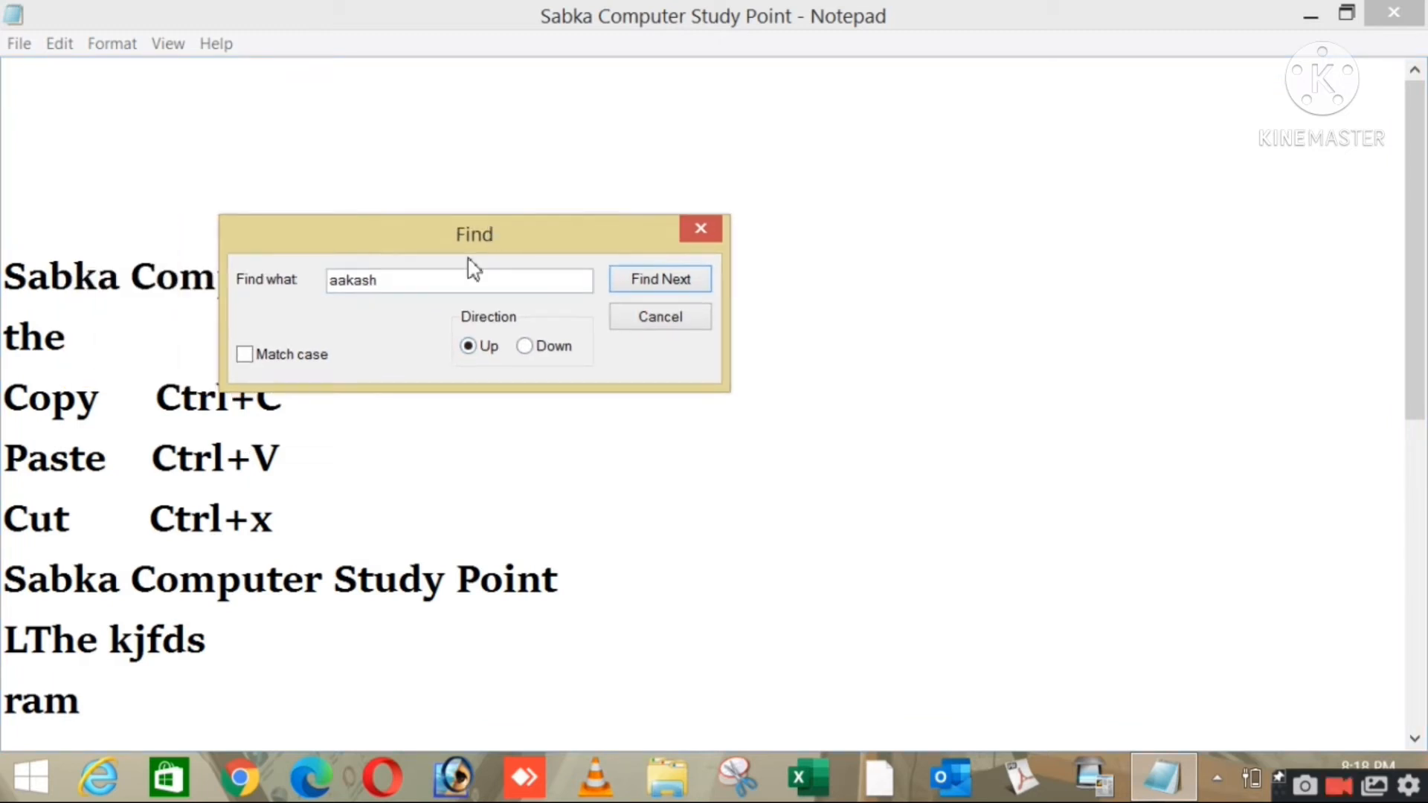
left_click(4, 283)
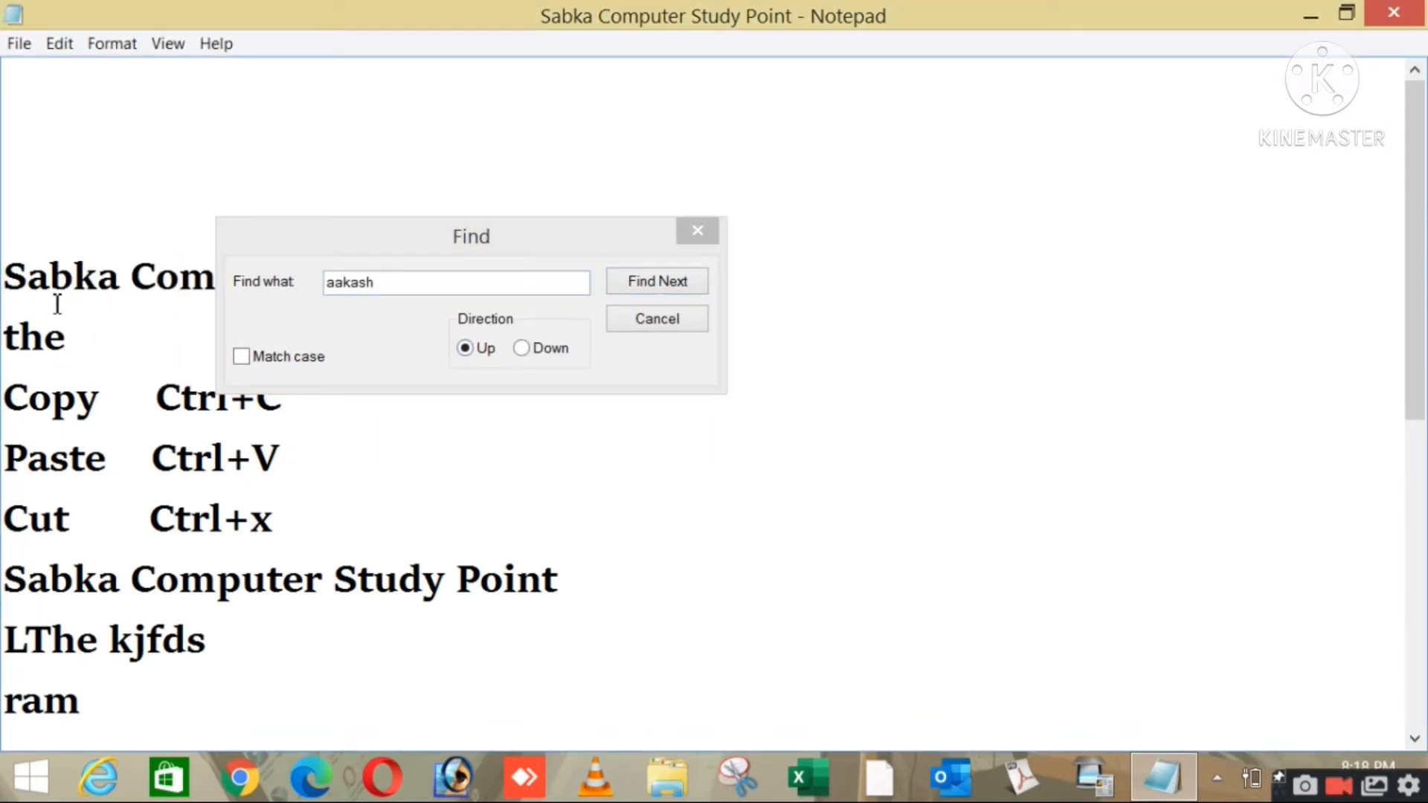
left_click_drag(6, 274, 281, 676)
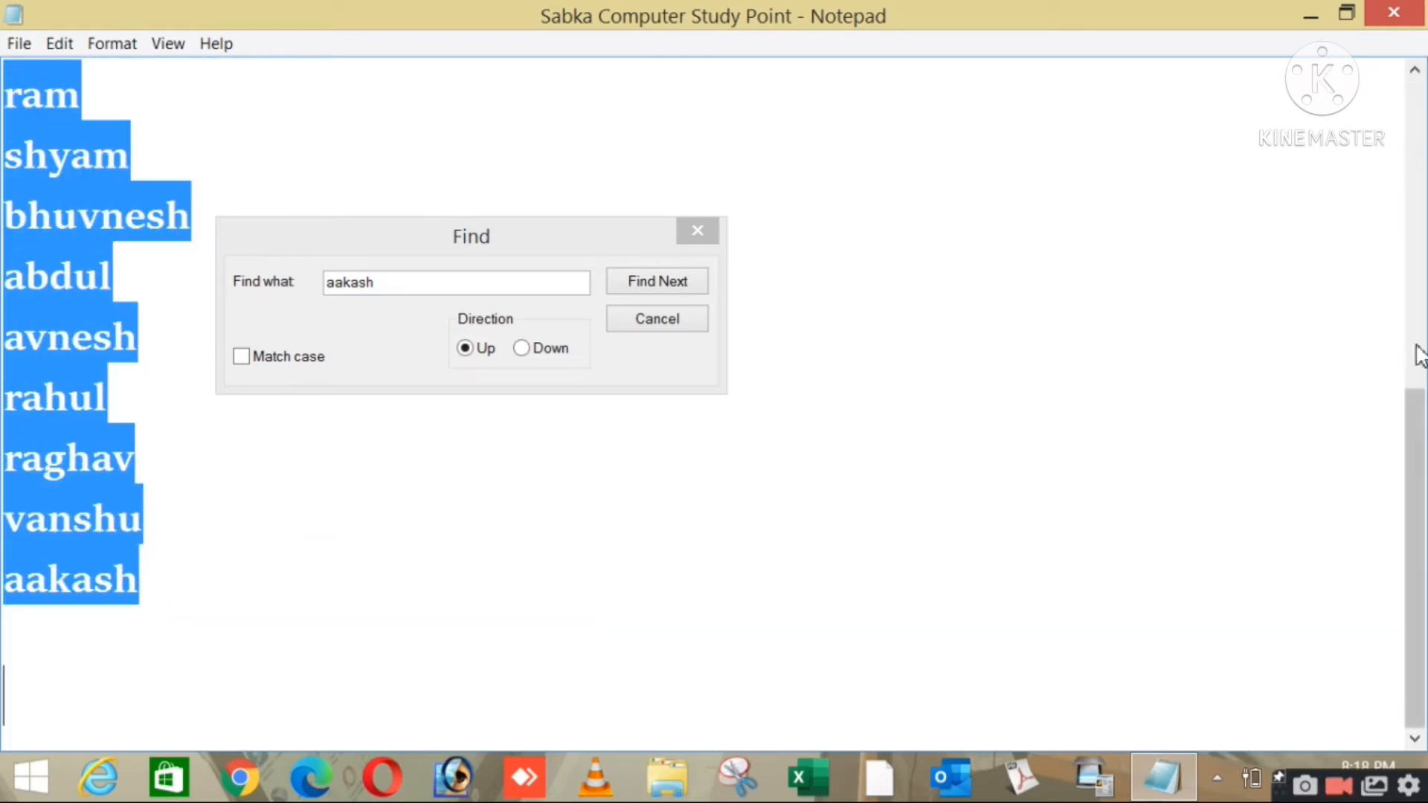
scroll(1417, 357, "up", 4)
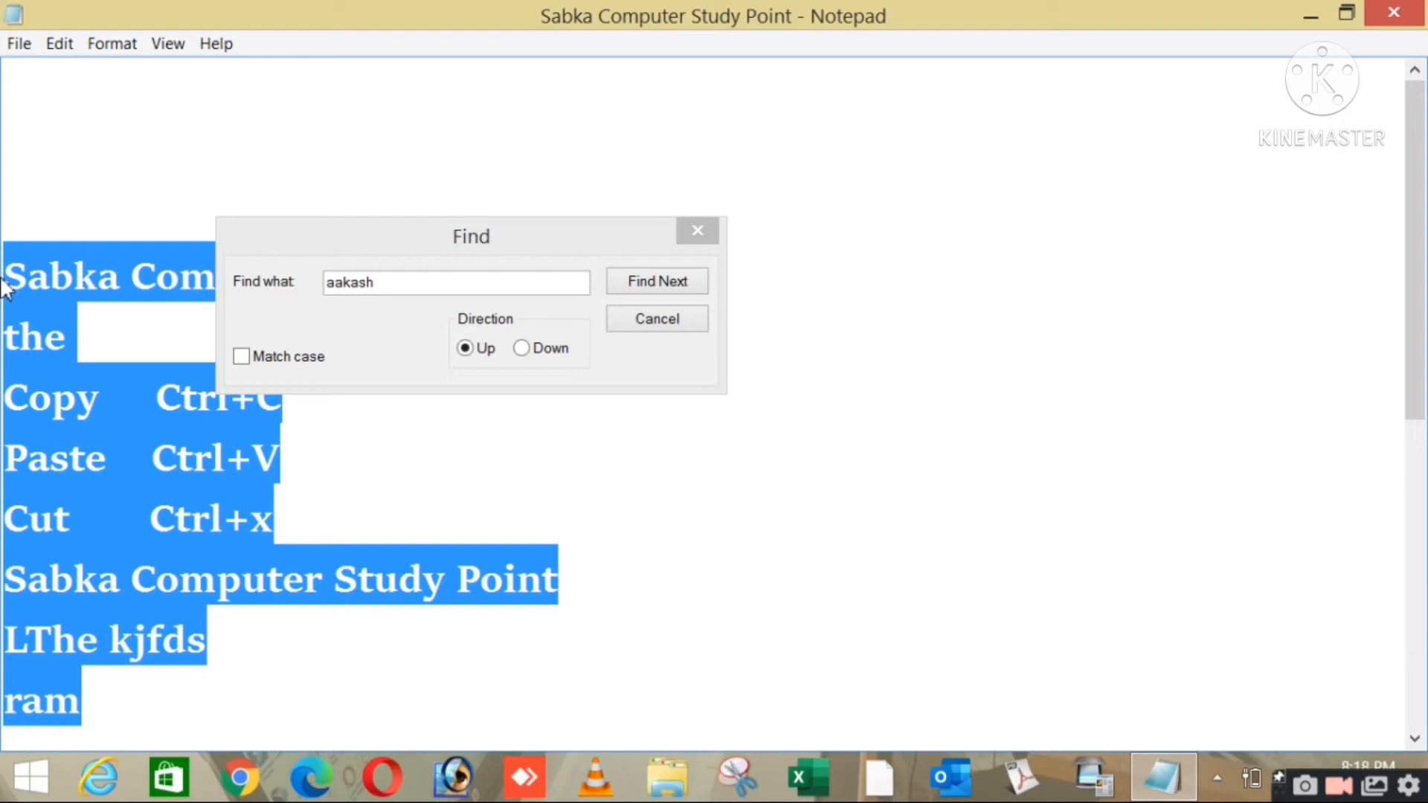
left_click(30, 313)
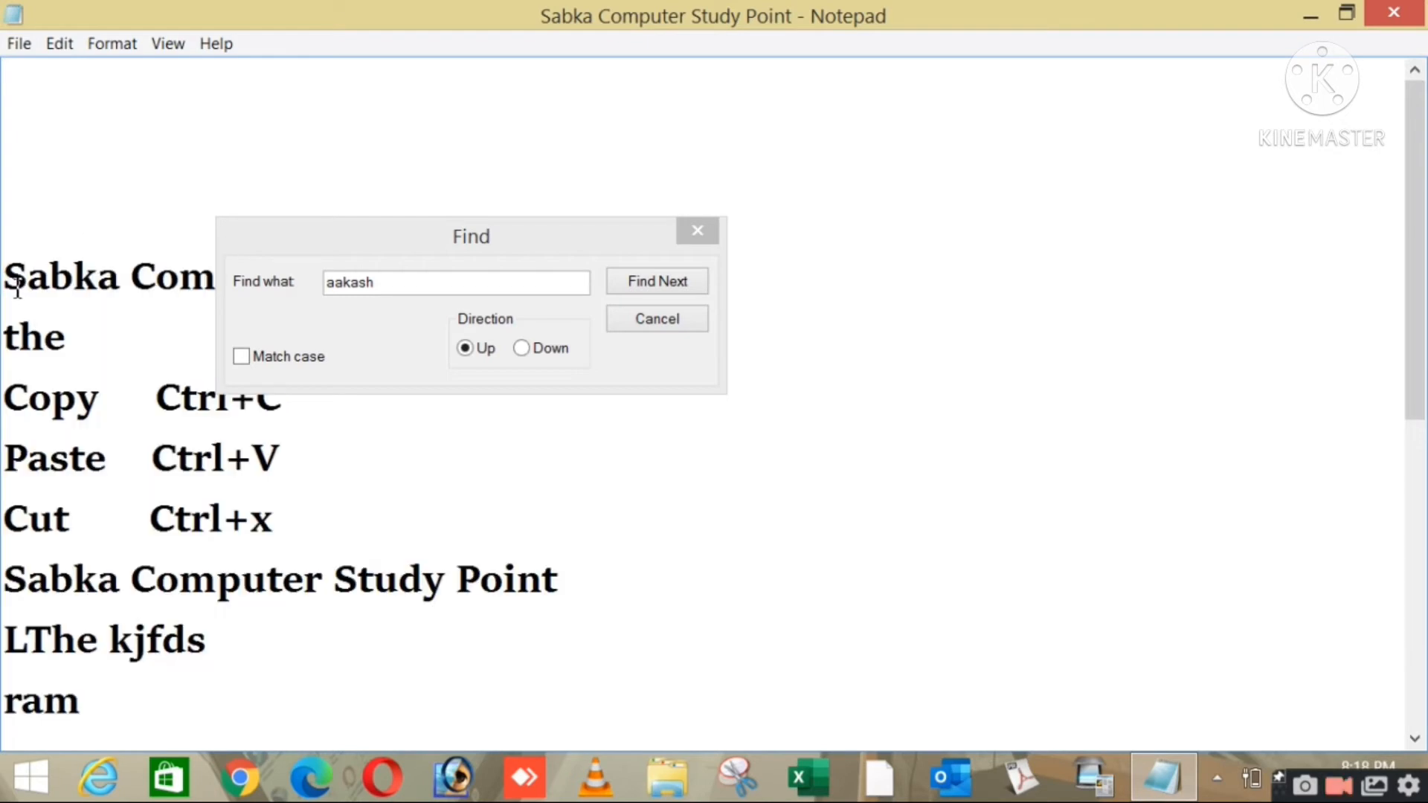
Search Down for the last listed name from the first text line and close the Find dialog
left_click(521, 350)
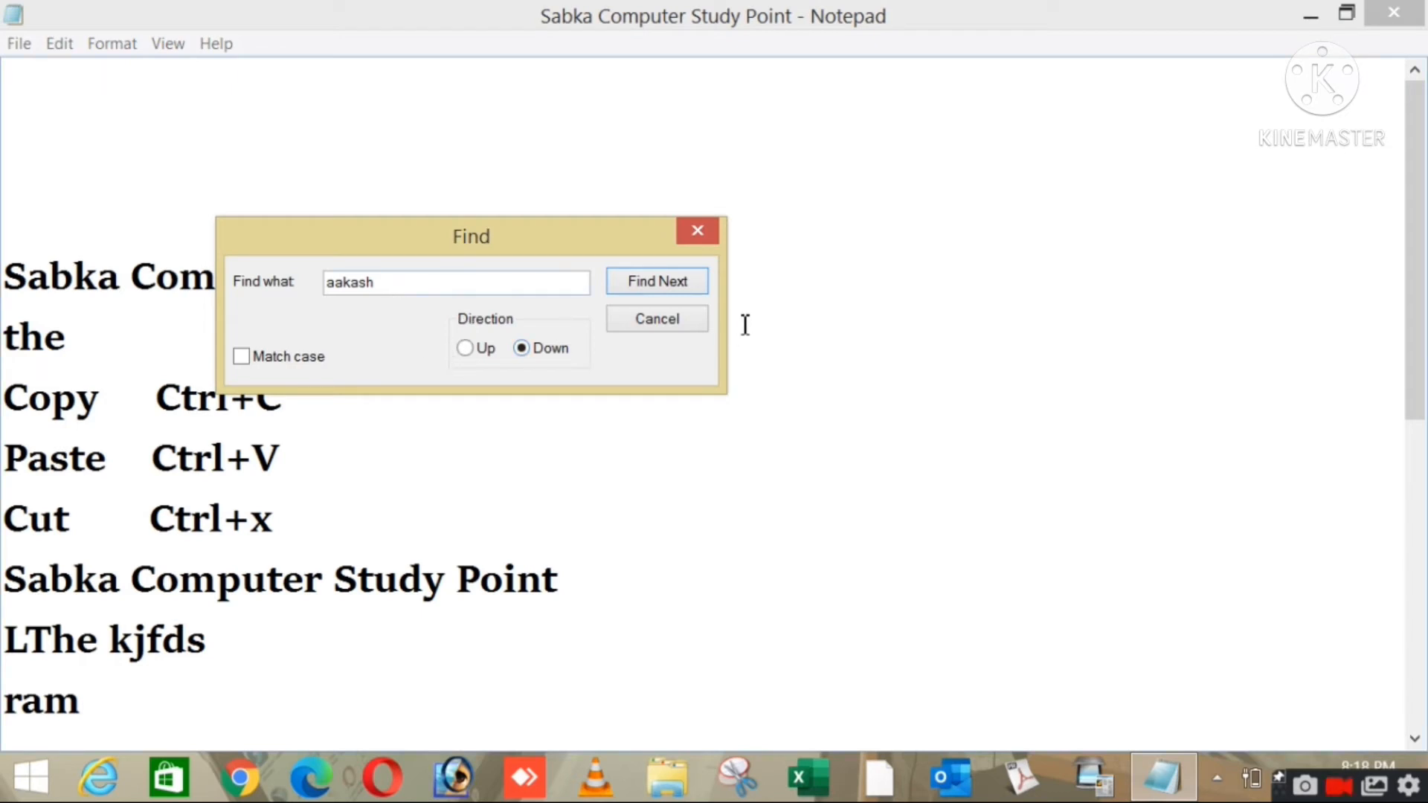
left_click(658, 283)
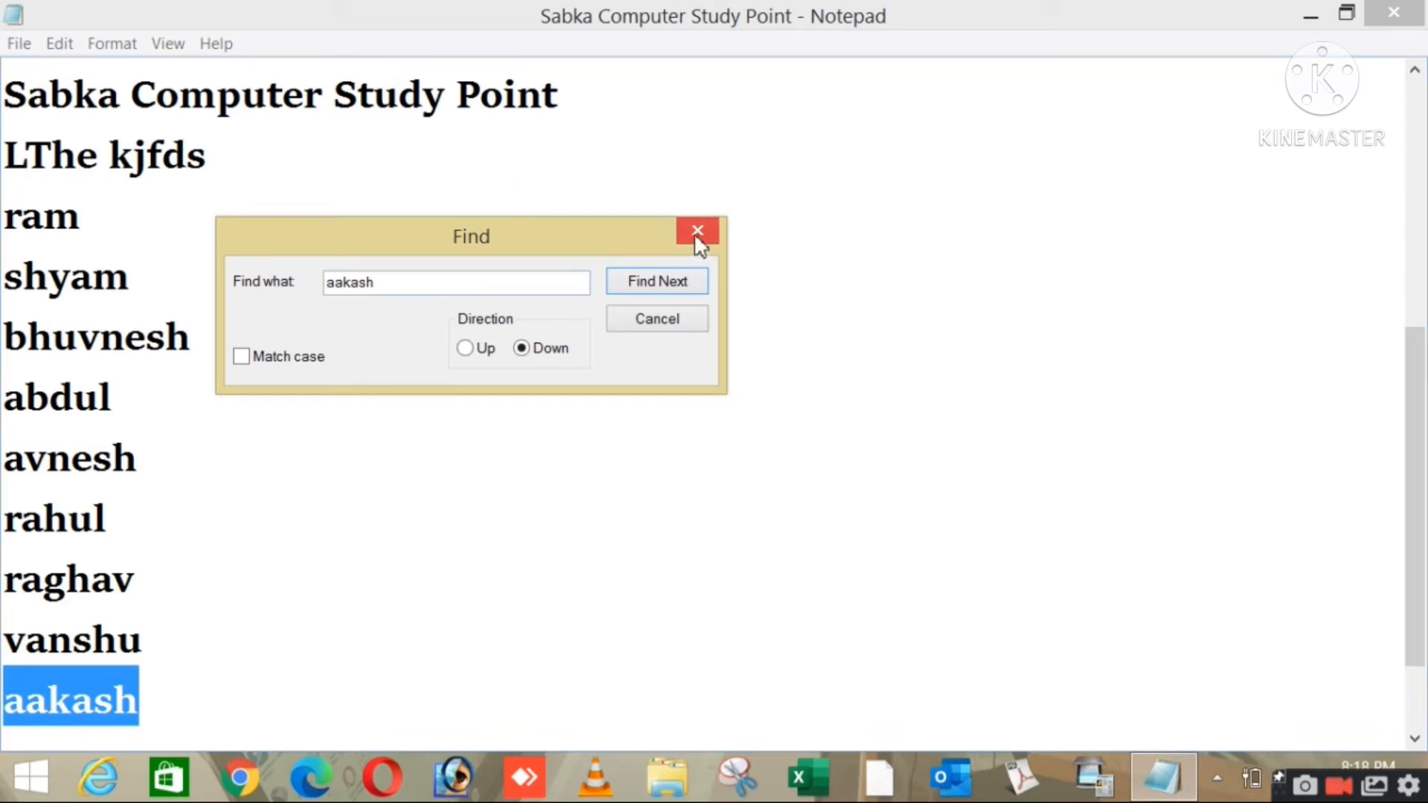
left_click_drag(433, 291, 181, 290)
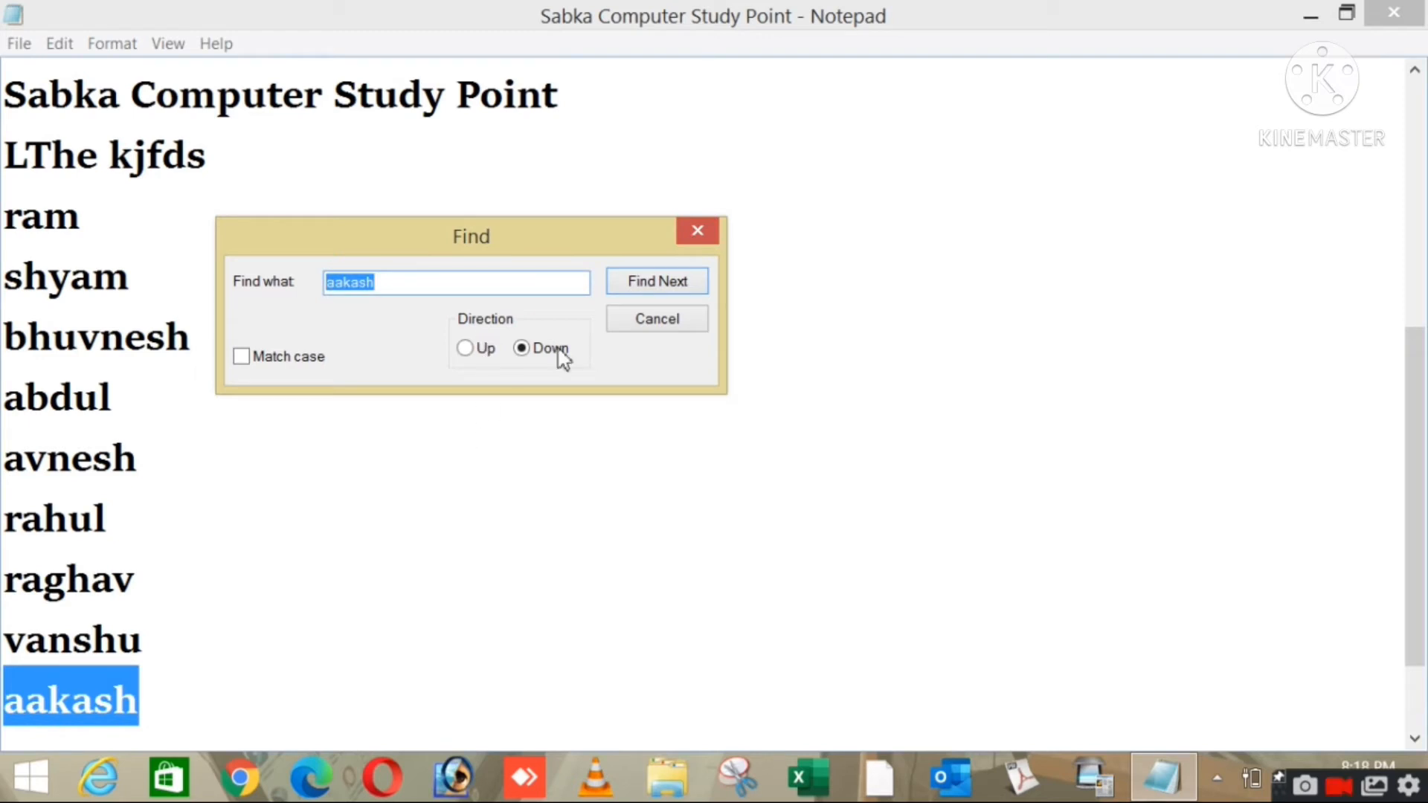
left_click(698, 232)
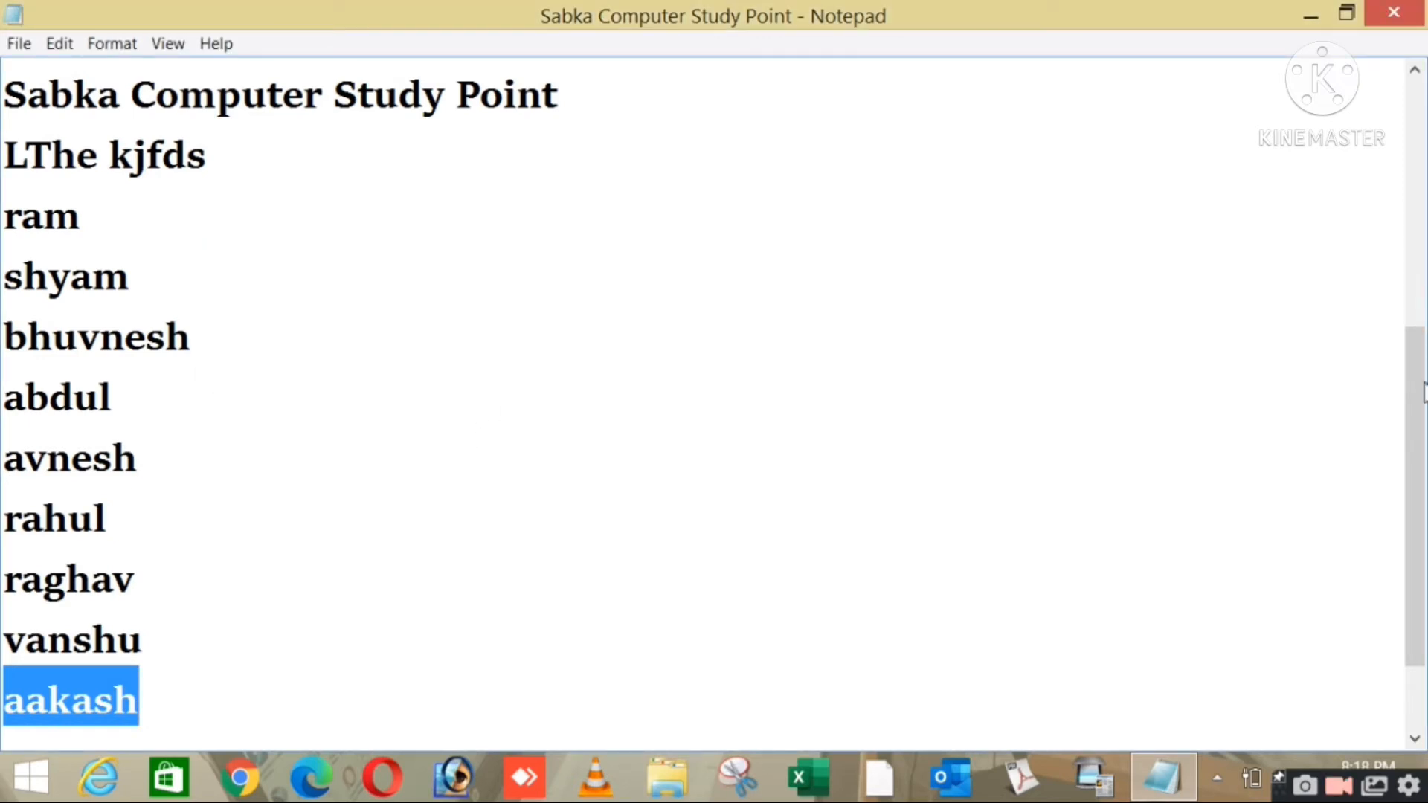
left_click_drag(1424, 392, 1424, 146)
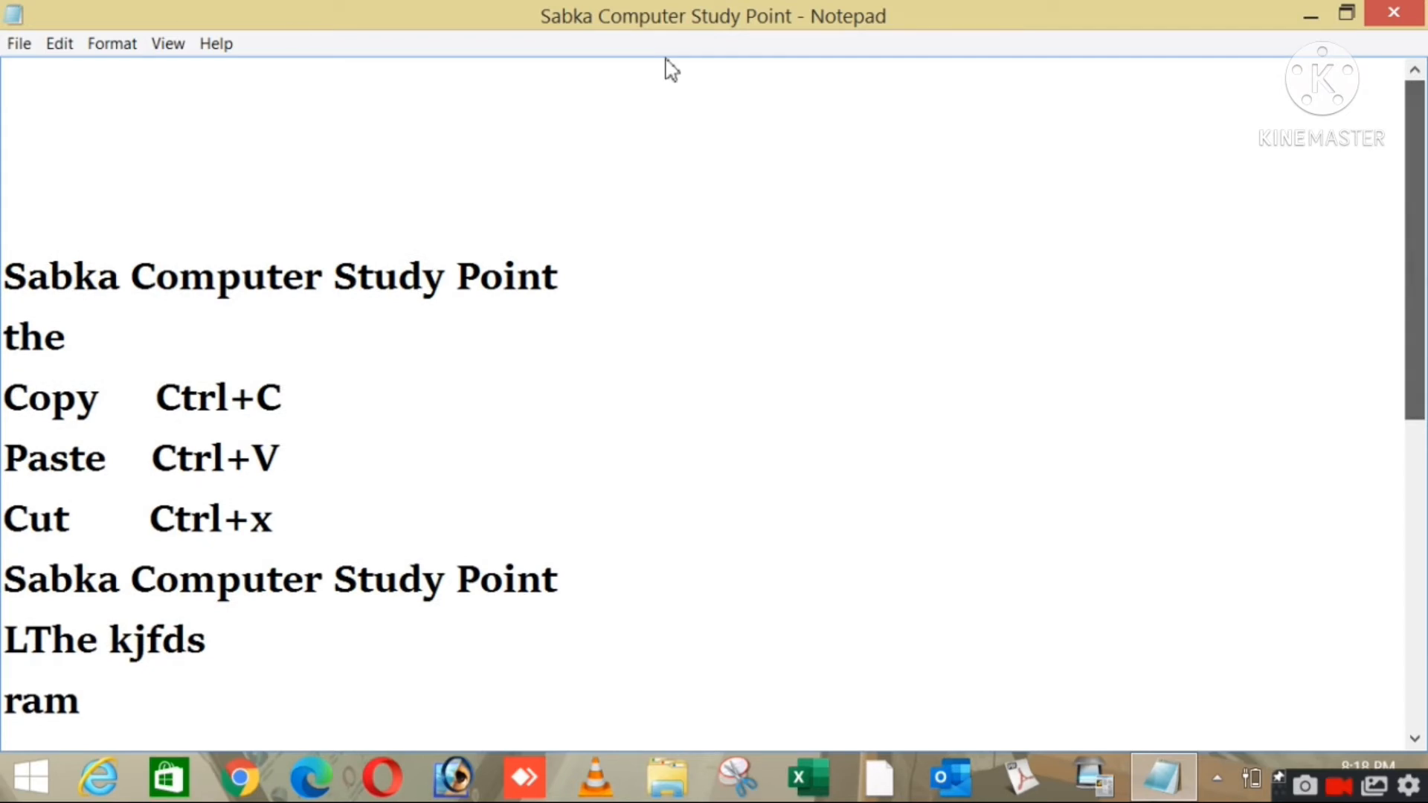
left_click(58, 43)
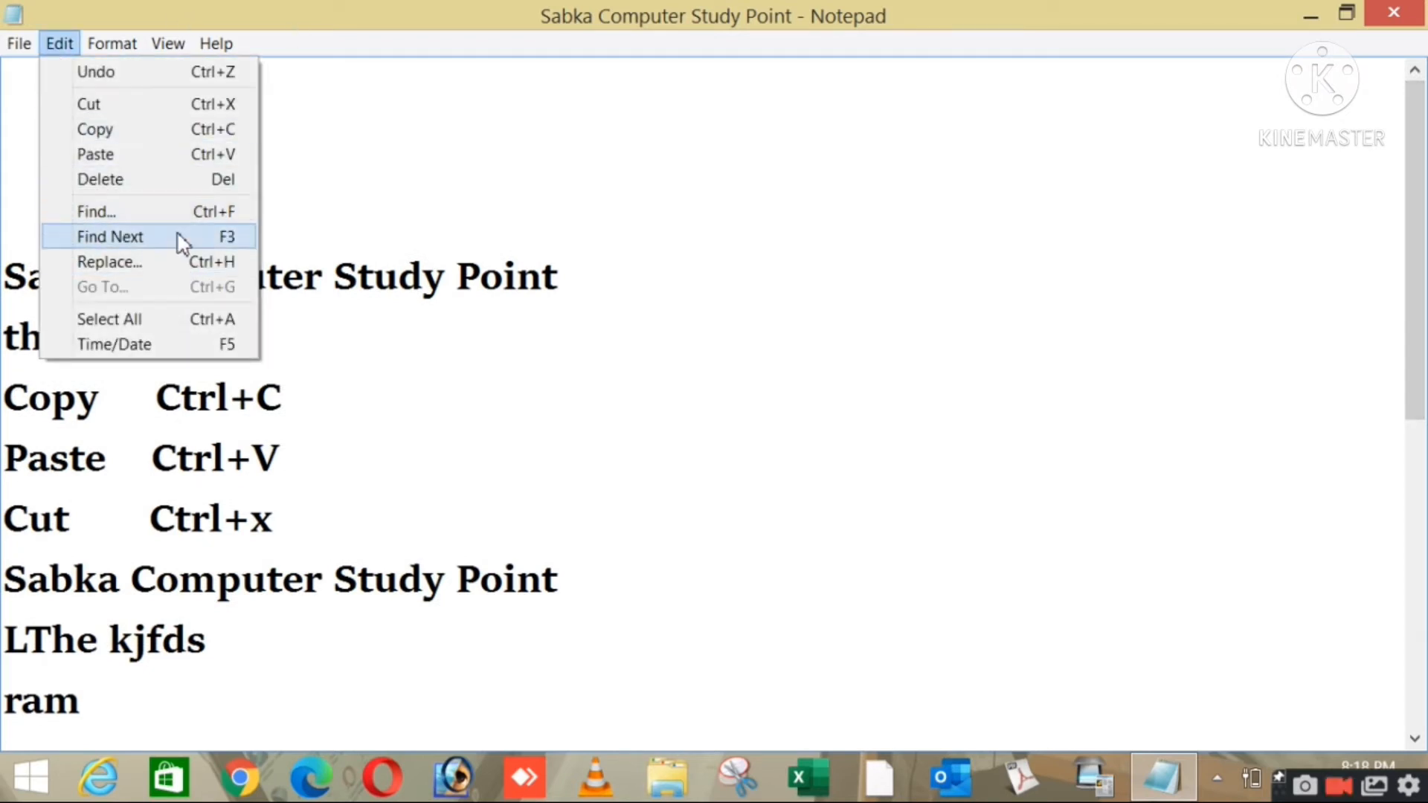
left_click(429, 422)
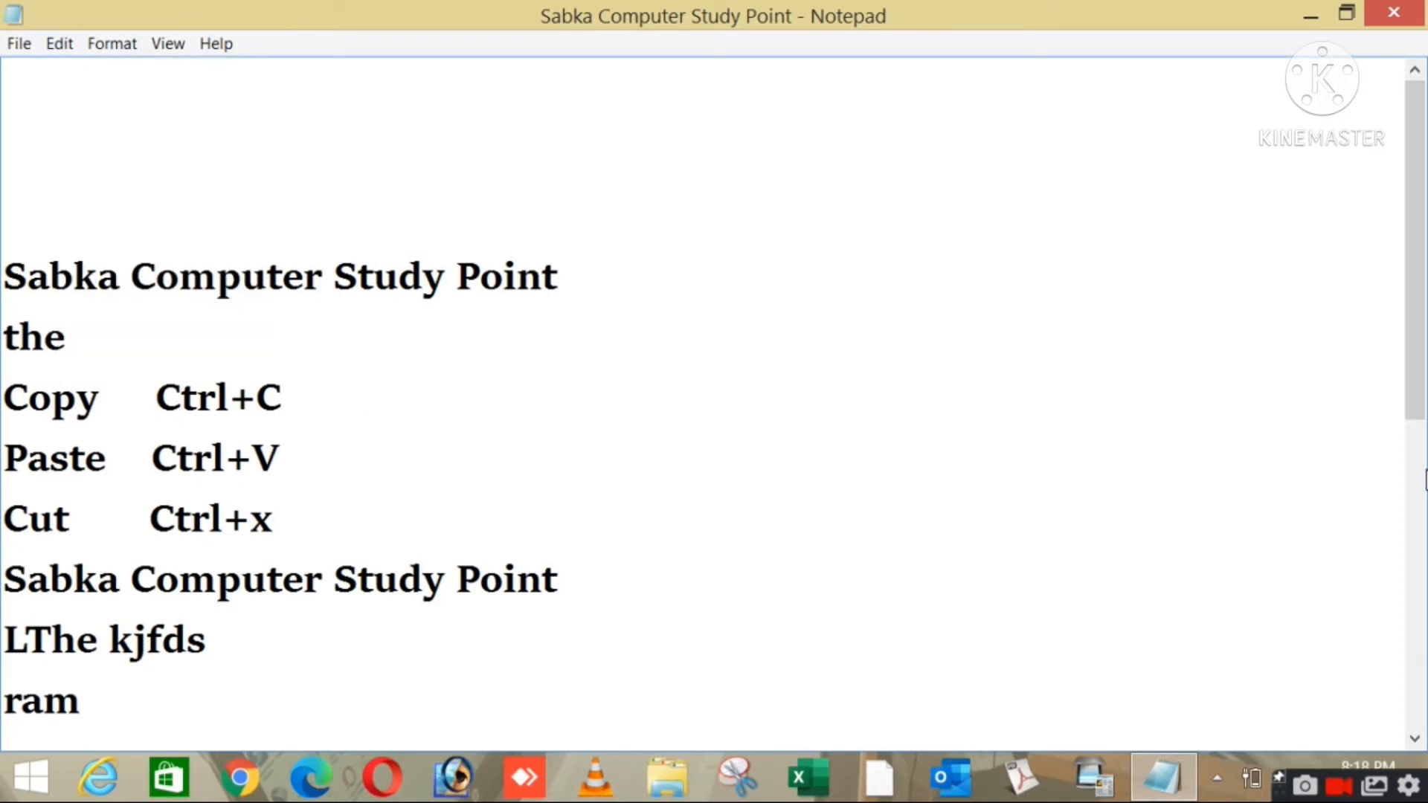
Highlight the opening letters "ra" in two of the listed names to point out their shared beginning
scroll(1425, 480, "down", 4)
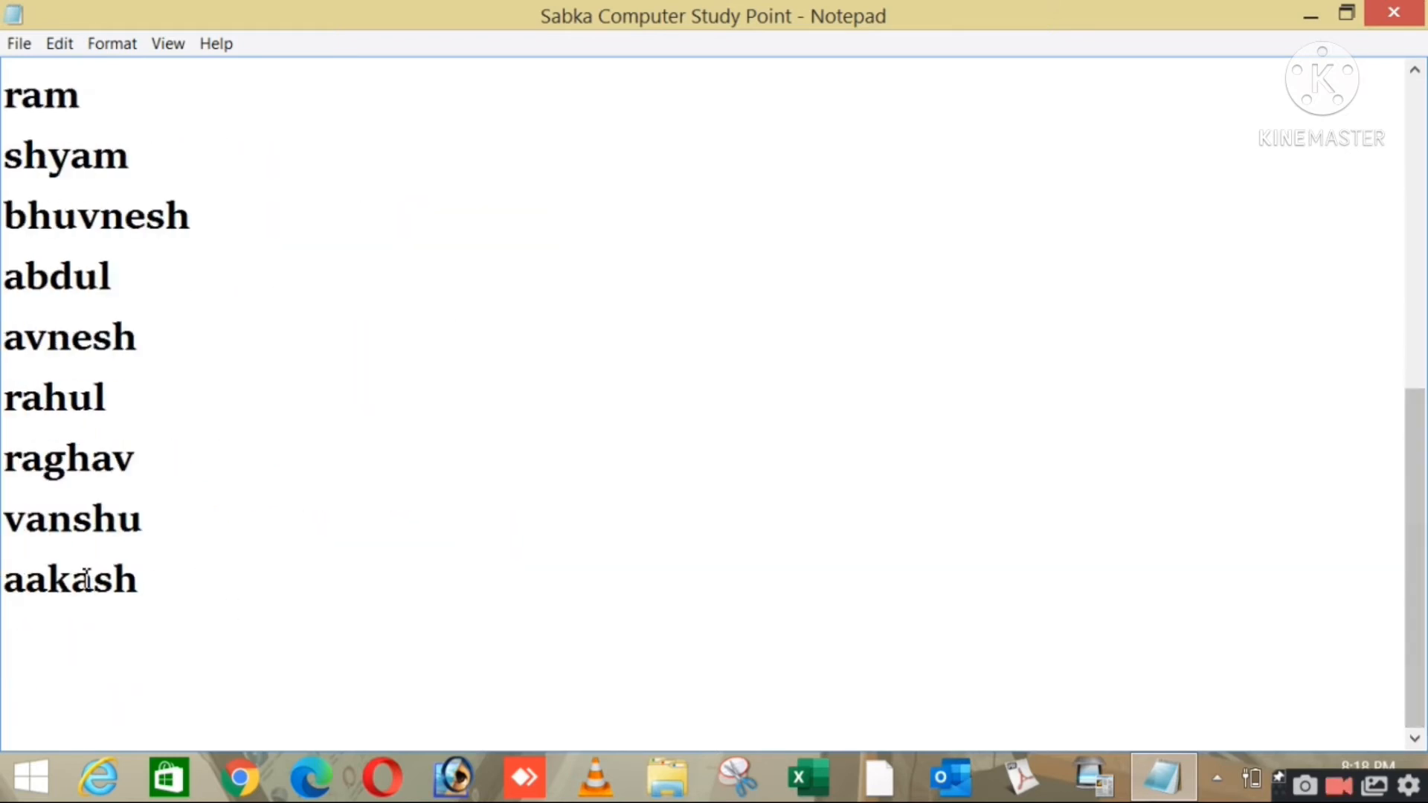
left_click(175, 584)
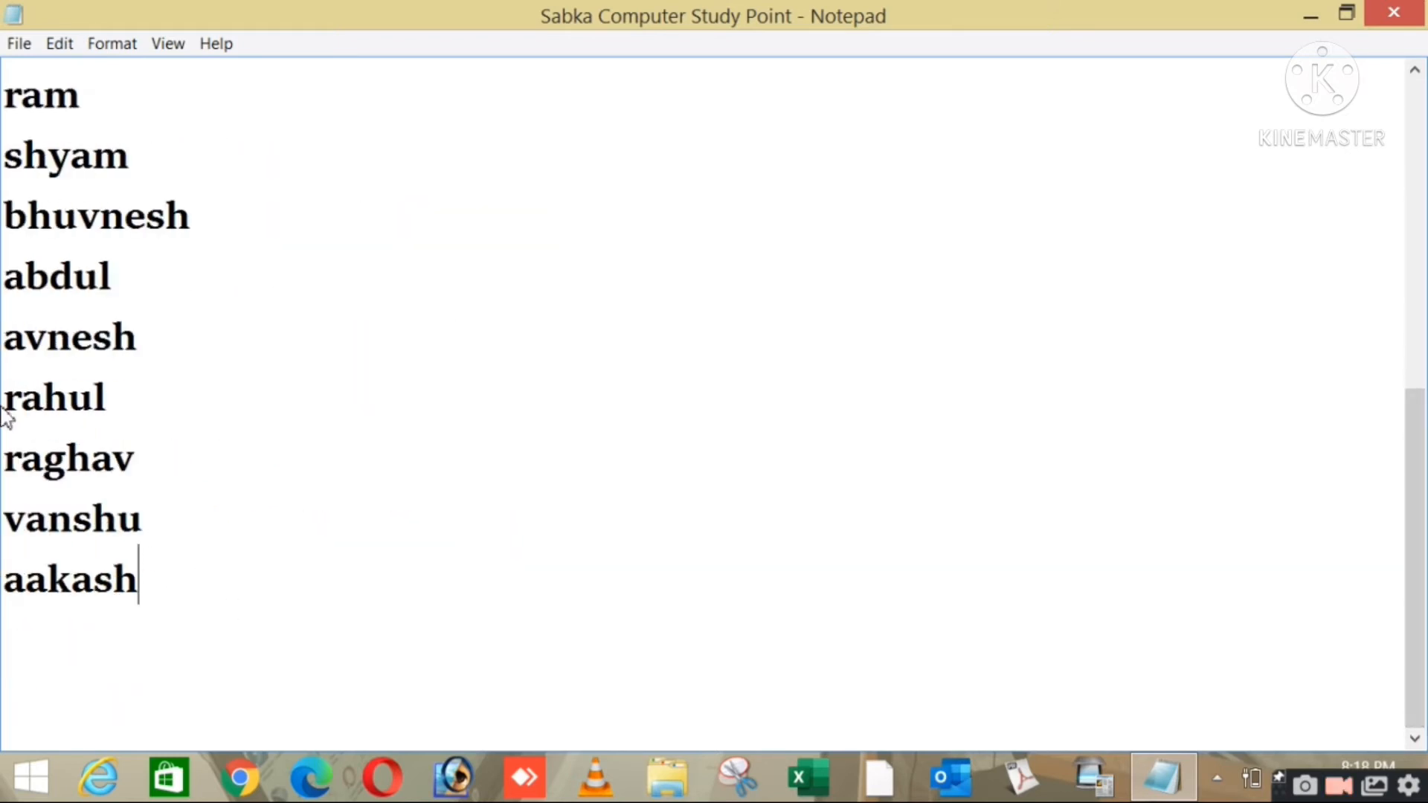
left_click_drag(23, 399, 43, 400)
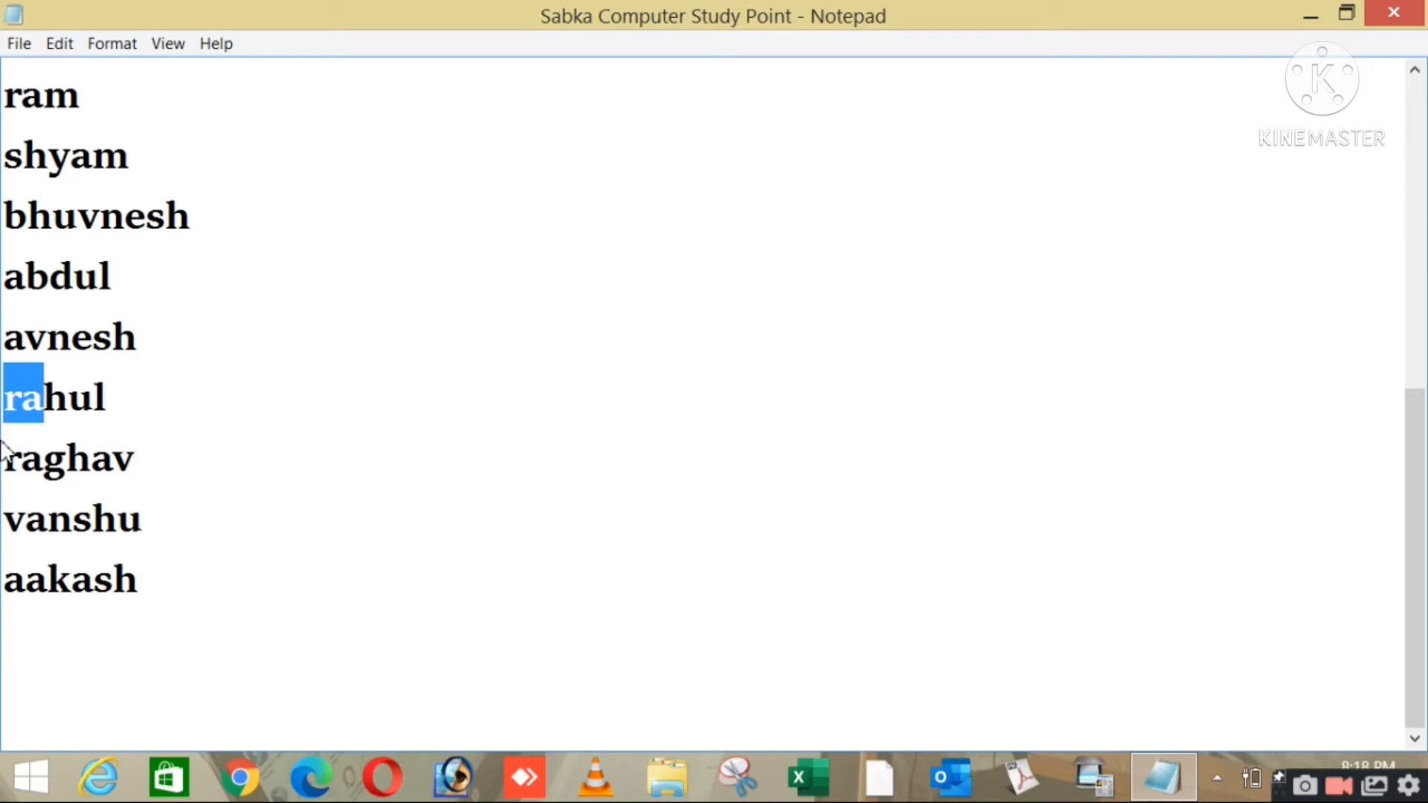
left_click(154, 608)
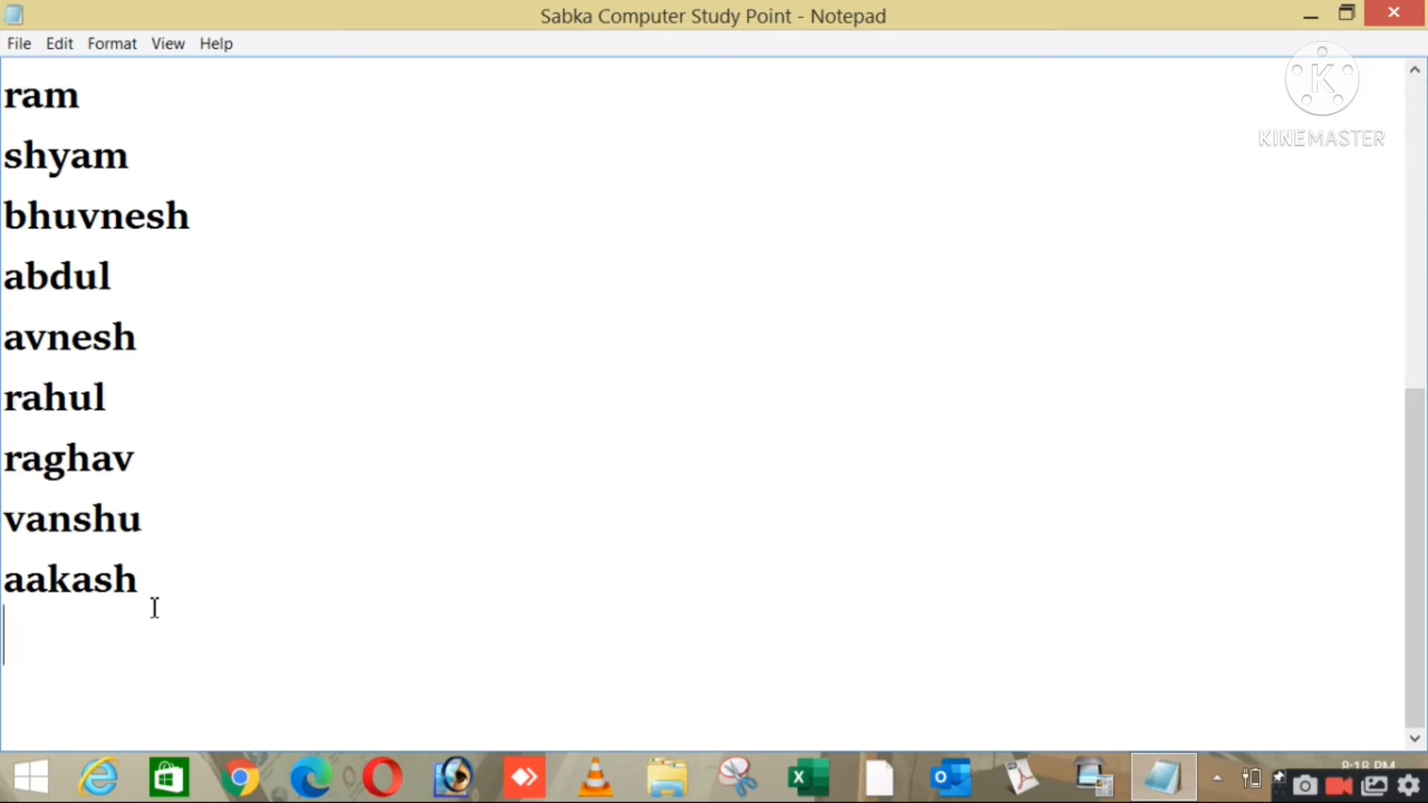
left_click_drag(5, 105, 42, 105)
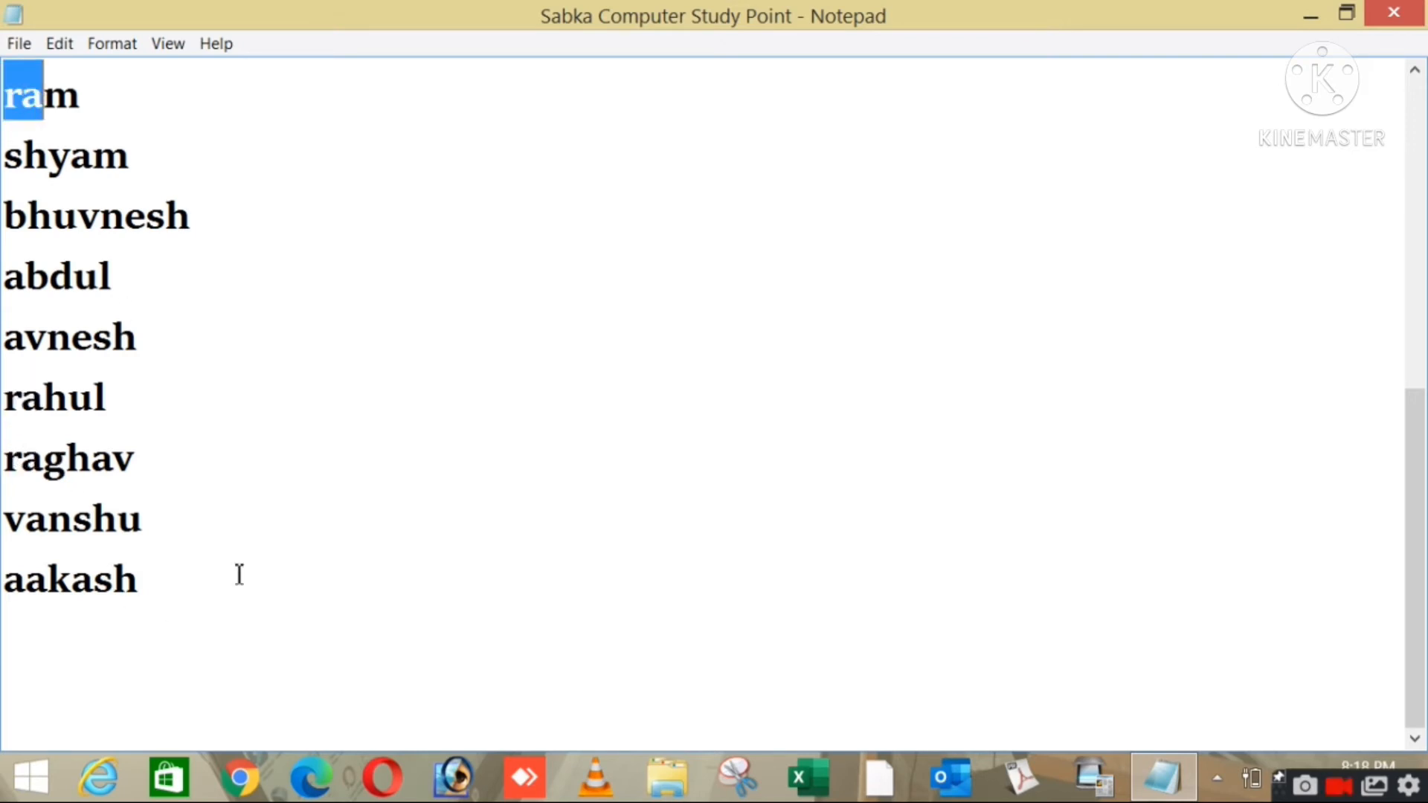
Add three lowercase first names beginning with "ra" below the last listed name, each on its own line
left_click(187, 607)
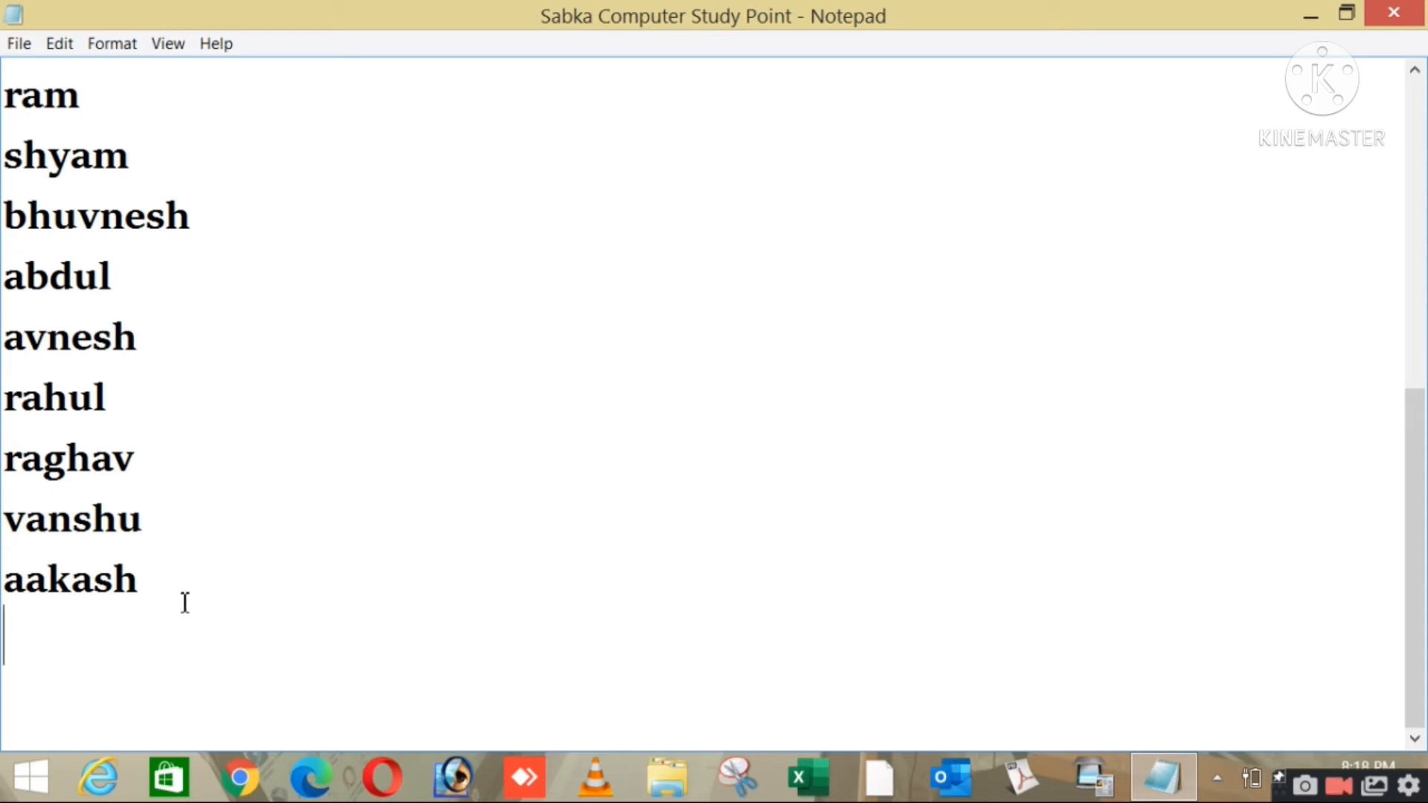
type("R")
key("BackSpace")
type("ramu")
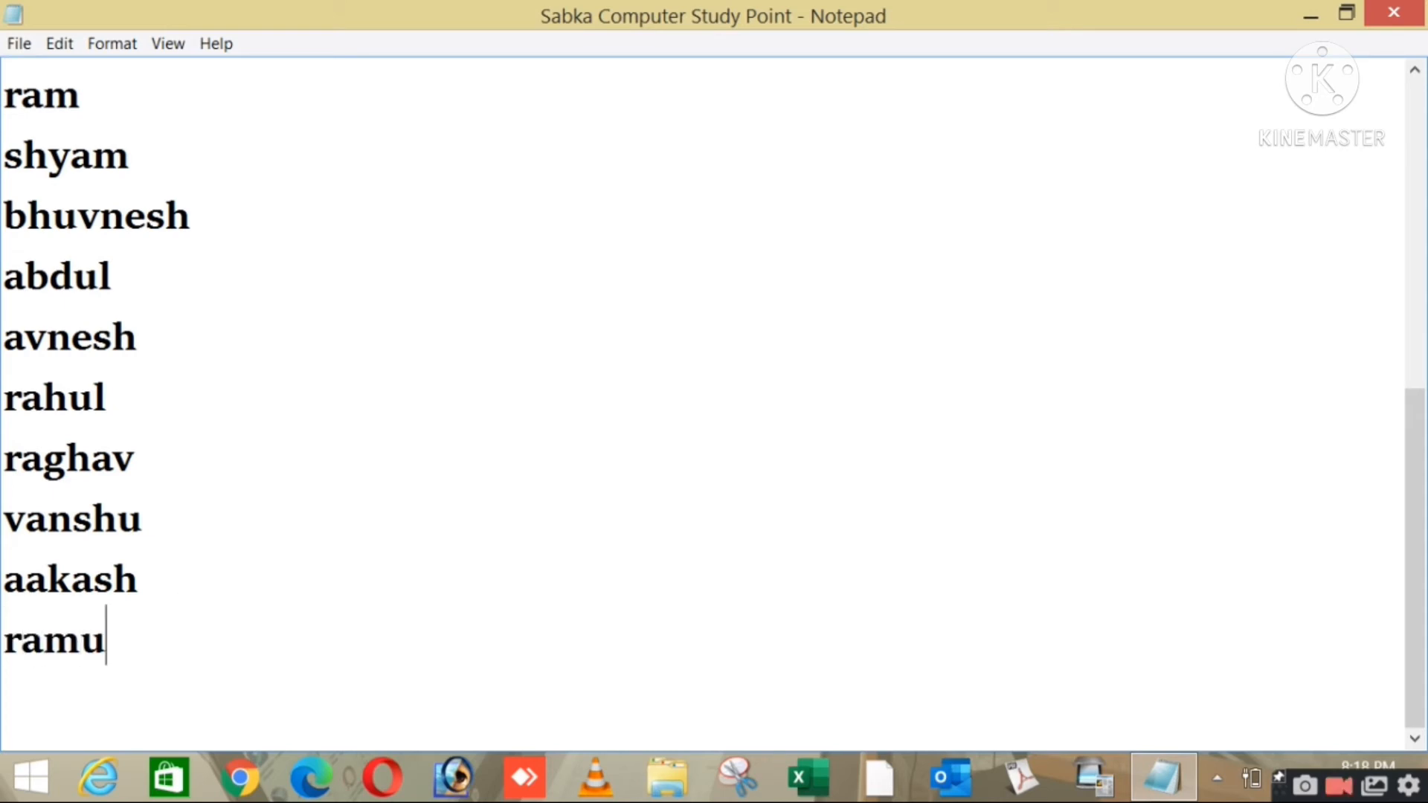
key("Return")
type("ra")
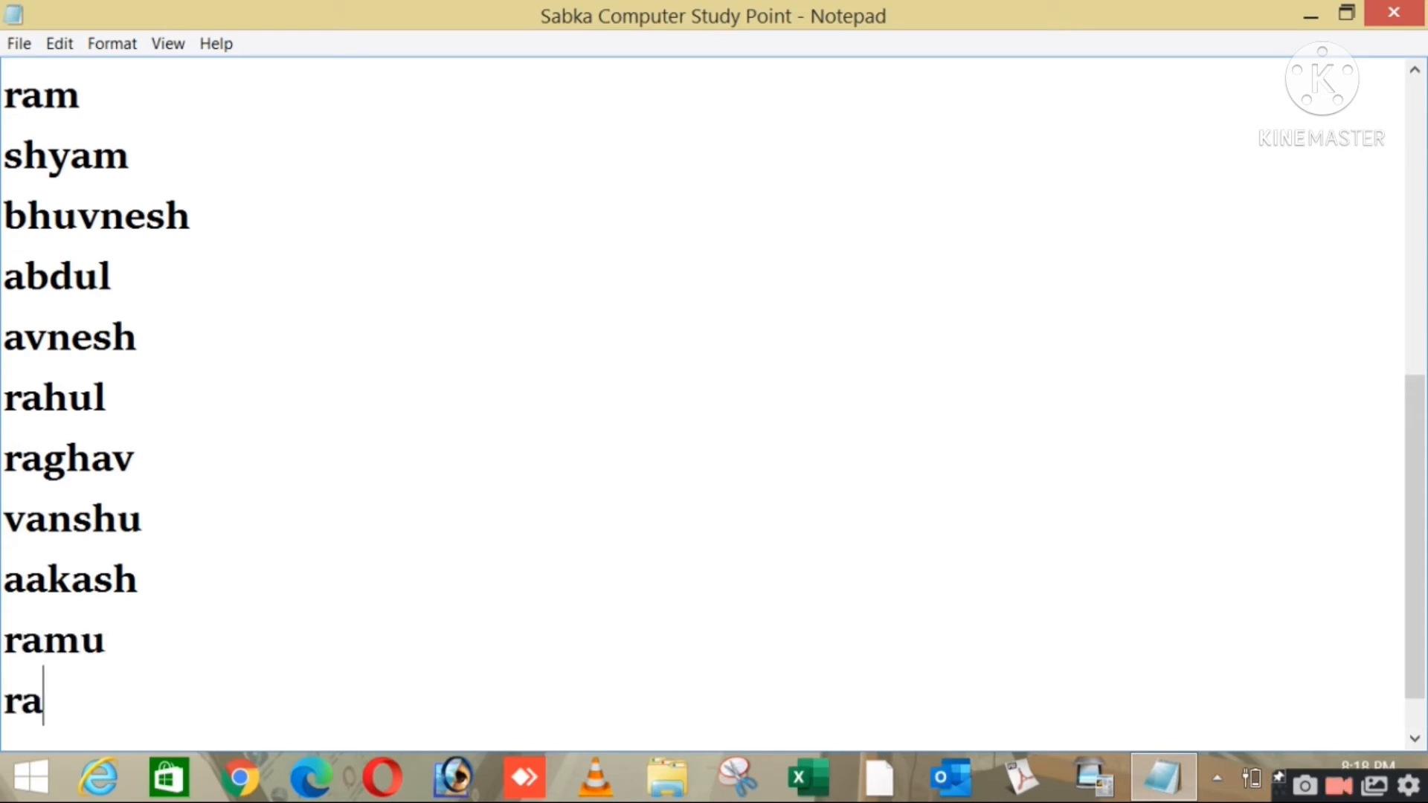
type("kesh")
key("Return")
type("rajesh")
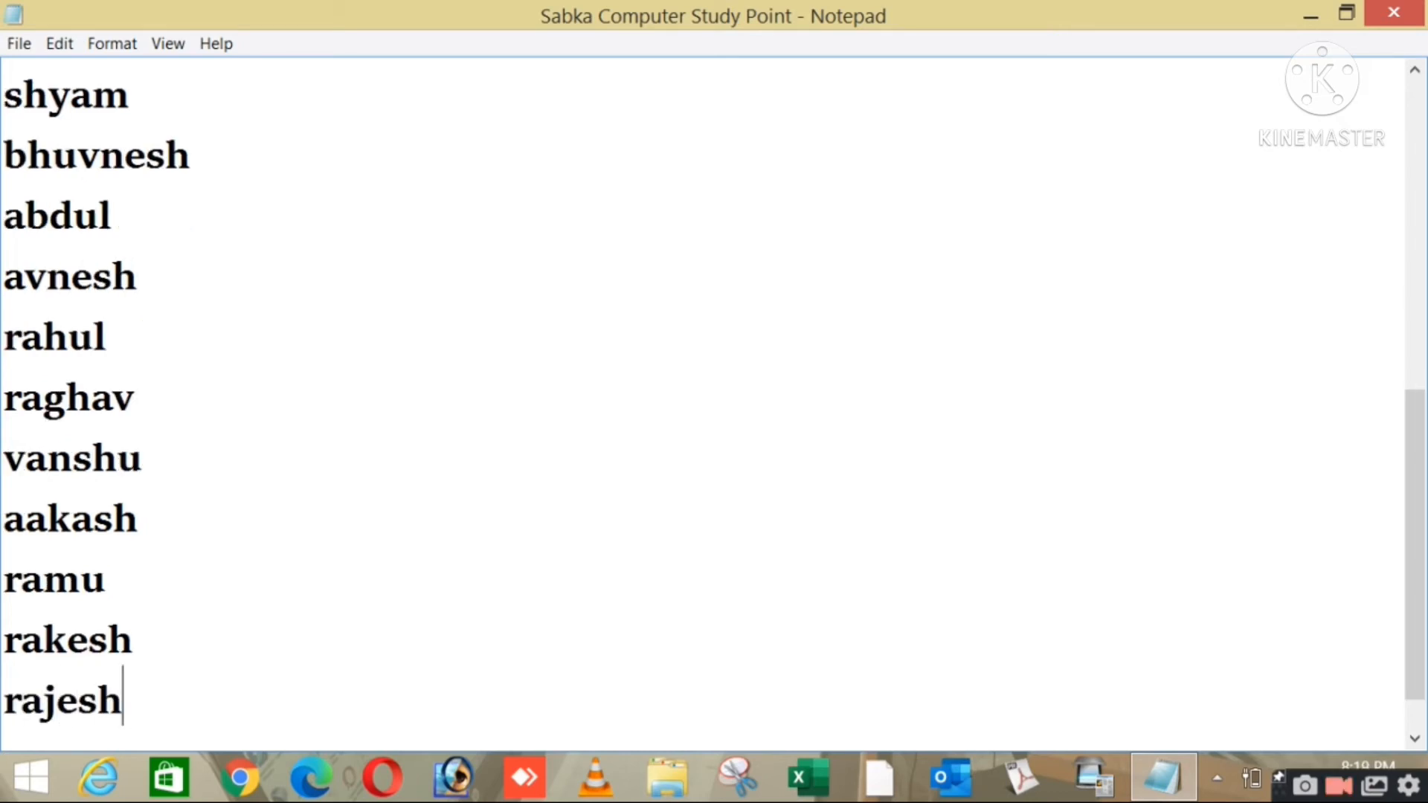
Extend the list with four more lowercase first names beginning with "ra", one per line, and end on a blank line
key("Return")
type("radha")
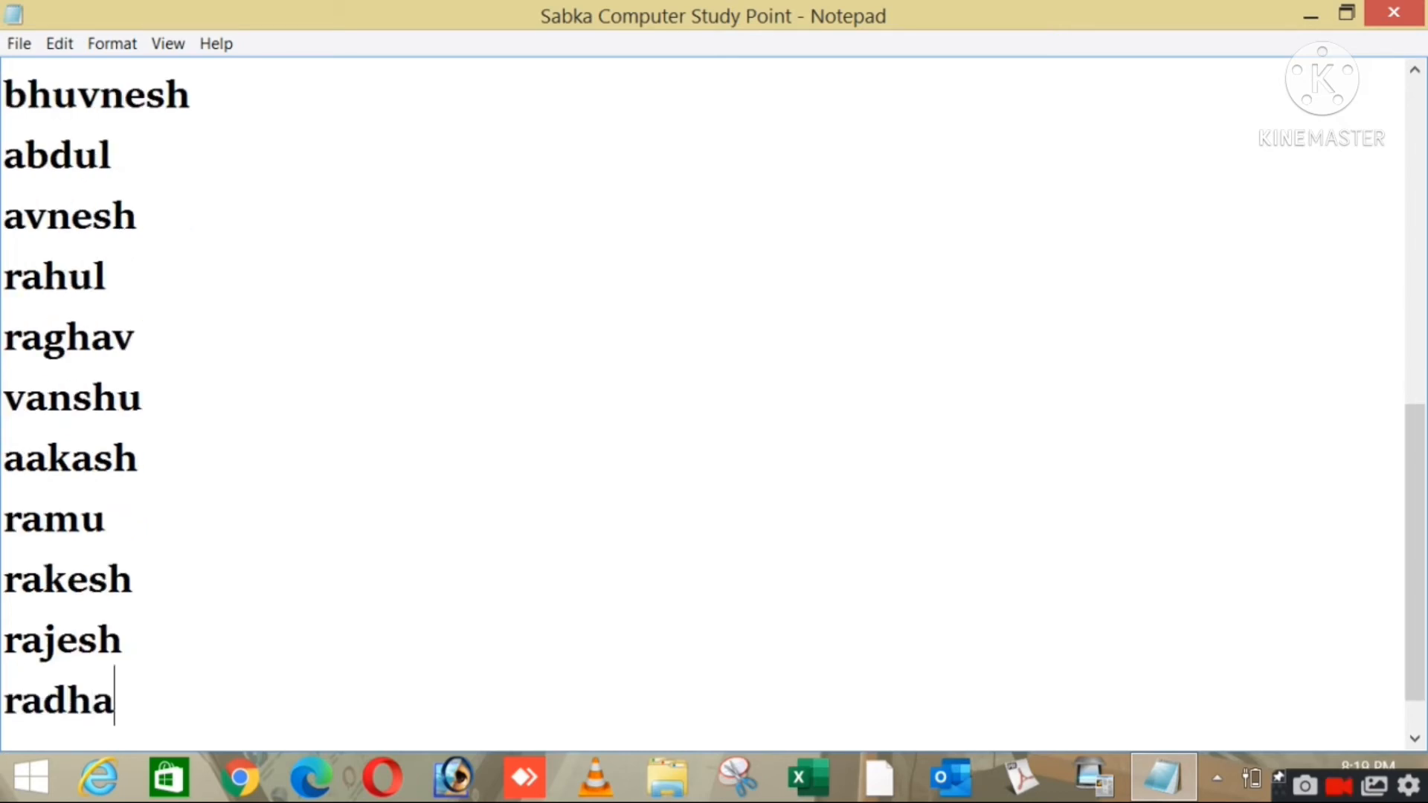
key("Return")
type("rani")
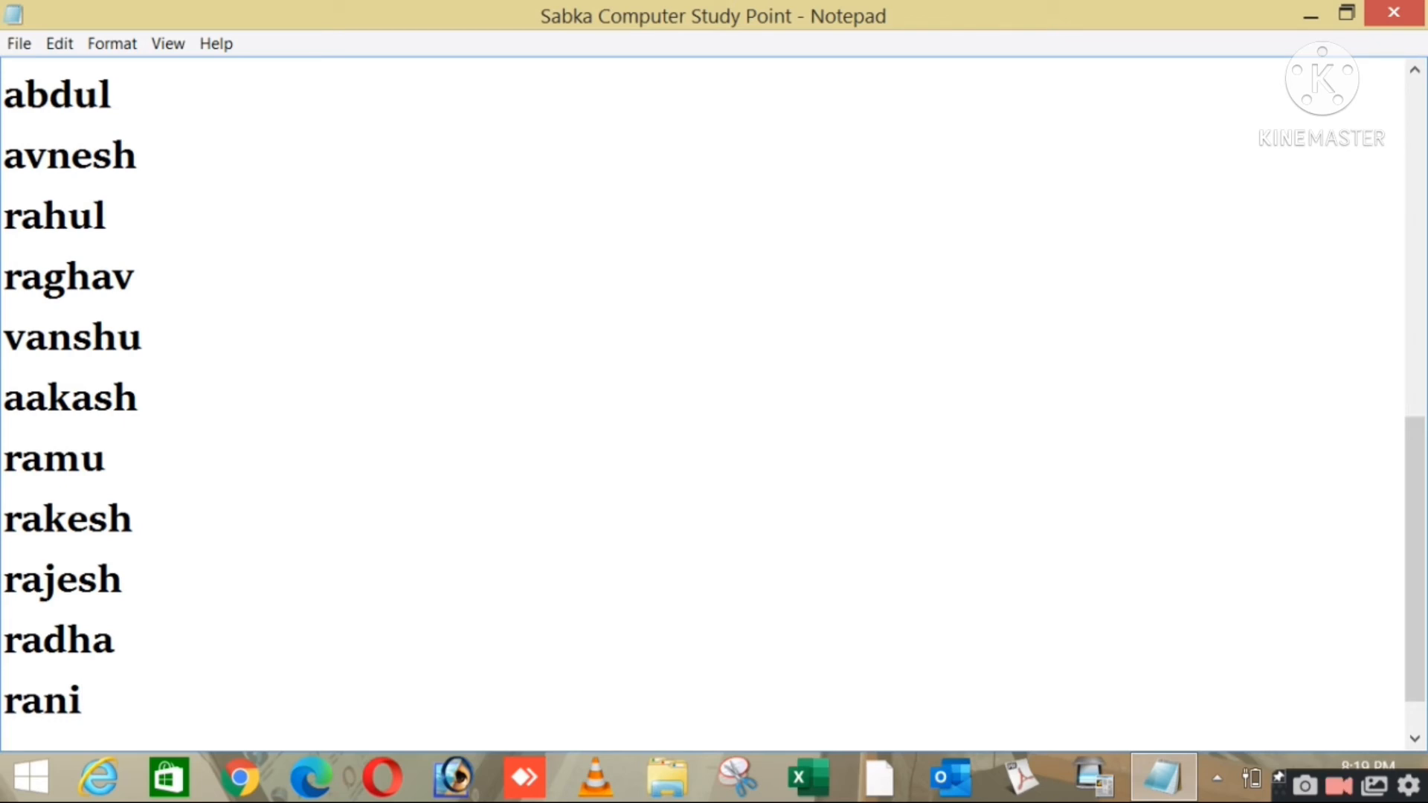
key("Return")
type("ramesh")
key("Return")
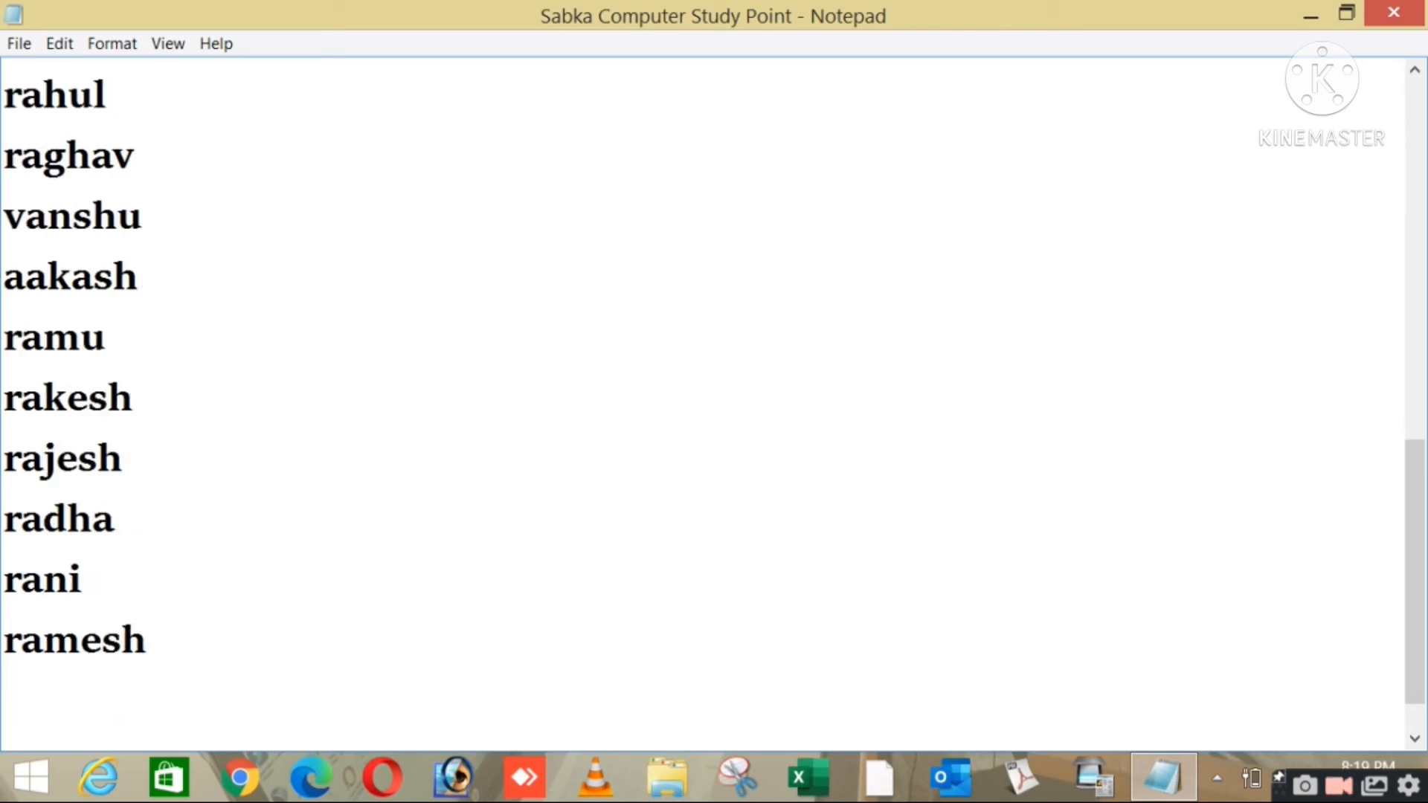
type("rajwati")
key("Return")
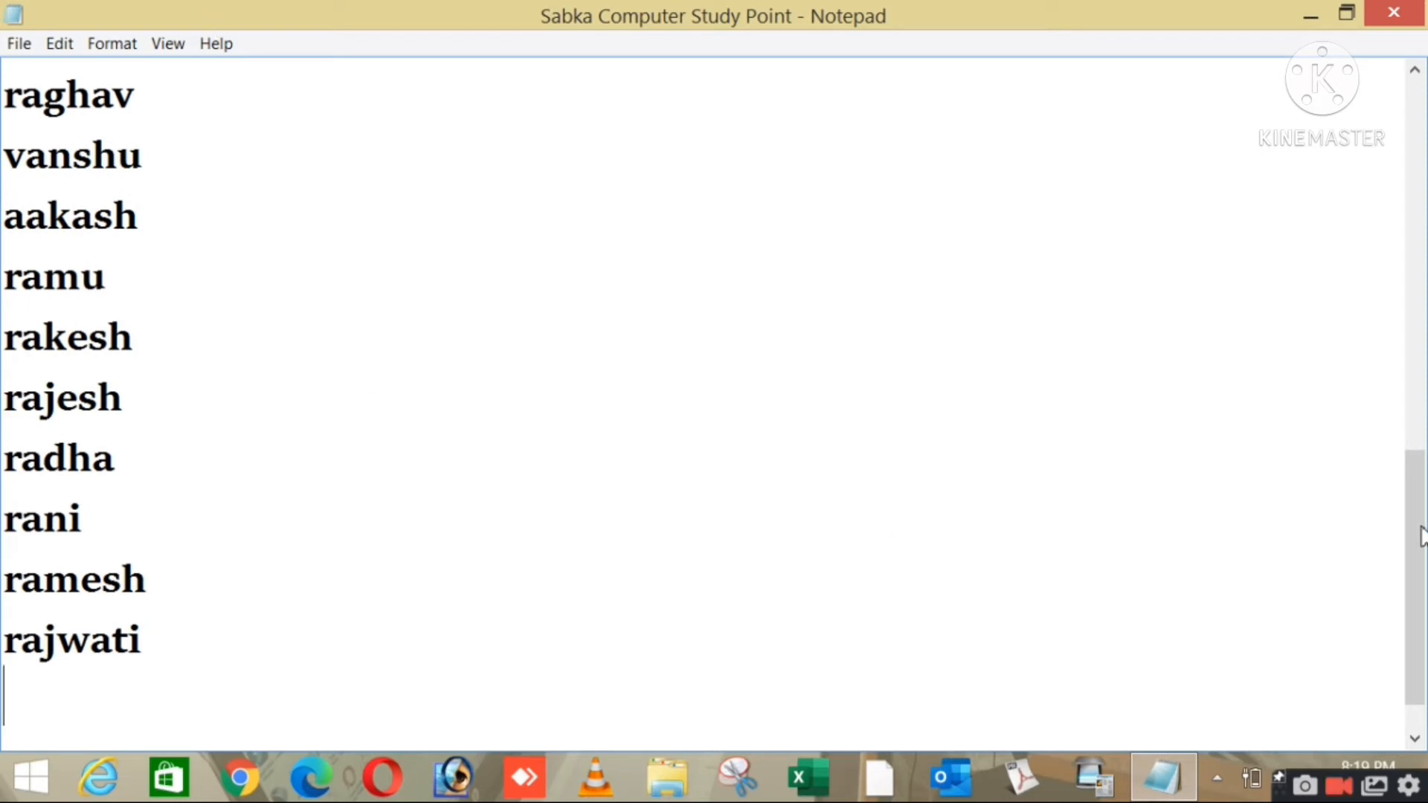
Highlight the block of newly added names and clear the selection
mouse_move(1422, 535)
left_mouse_down()
mouse_move(1415, 510)
mouse_move(1416, 533)
left_mouse_up()
left_click_drag(45, 653, 4, 271)
left_click(189, 406)
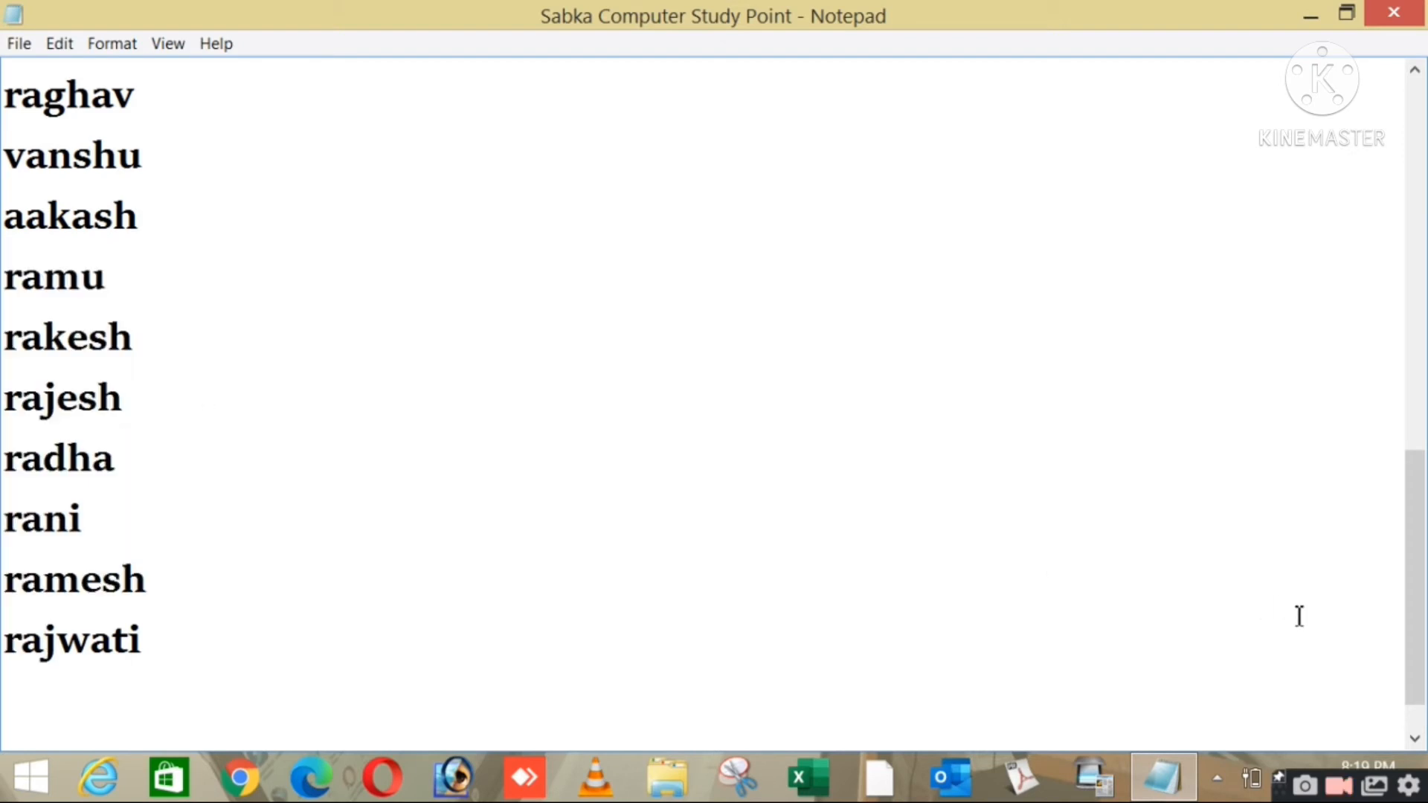
left_click_drag(1414, 619, 1403, 213)
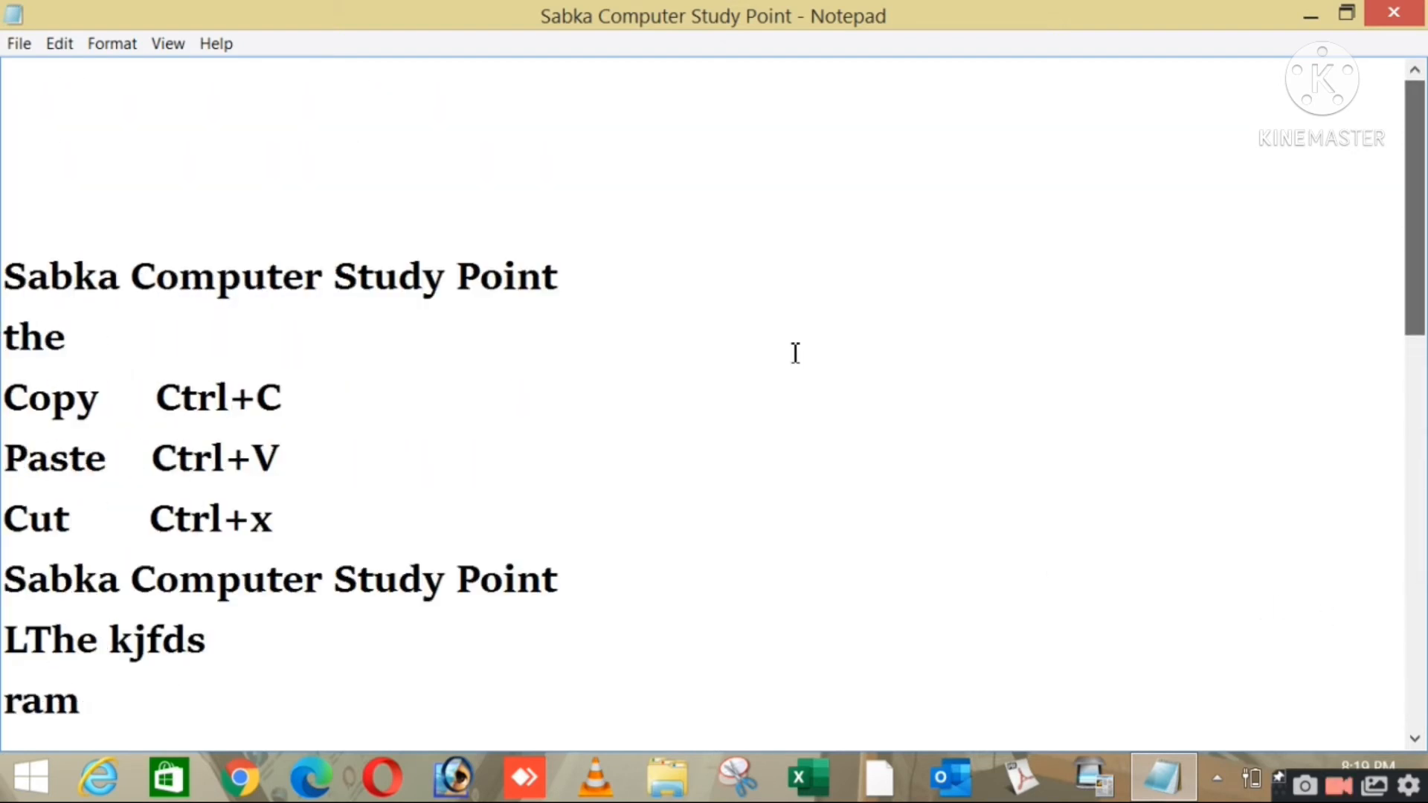
left_click(60, 45)
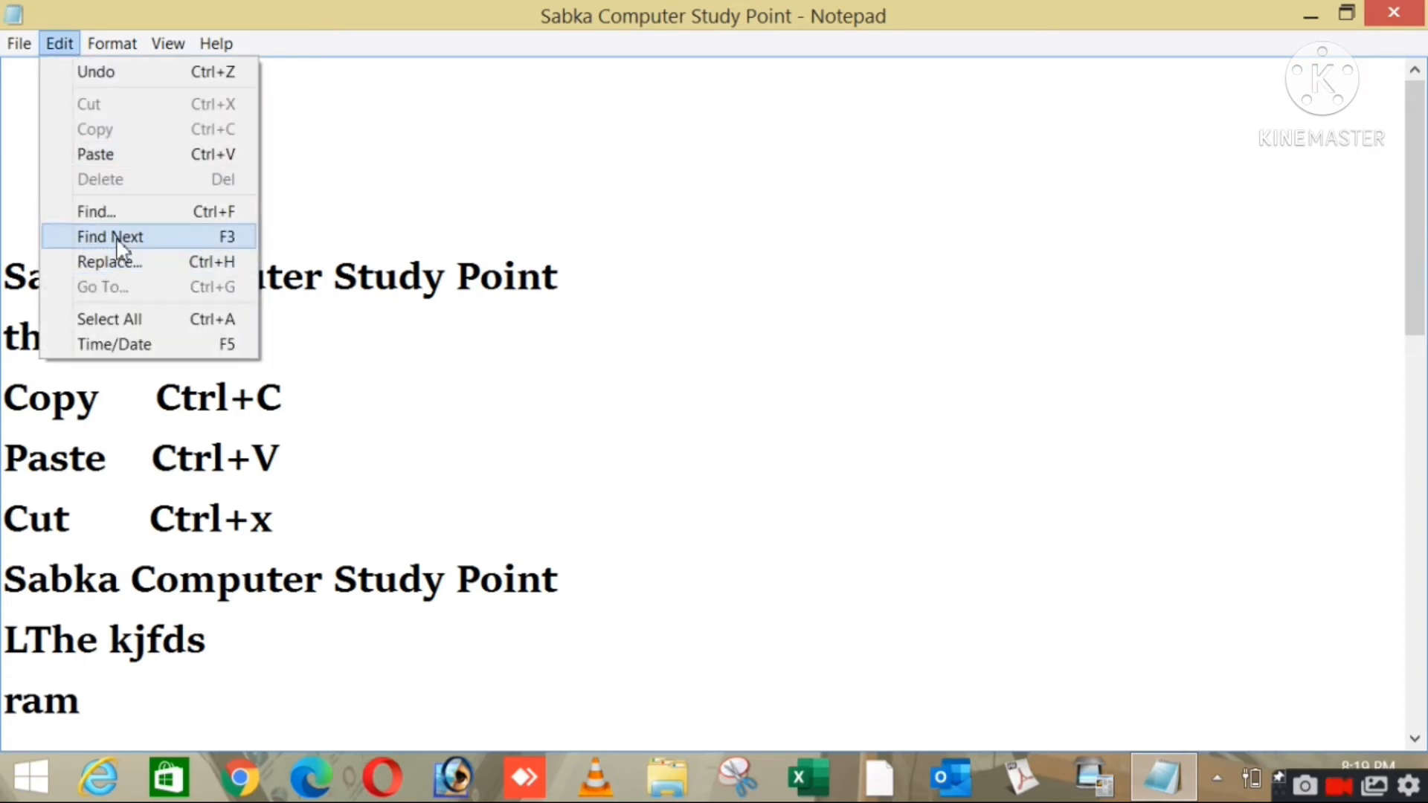
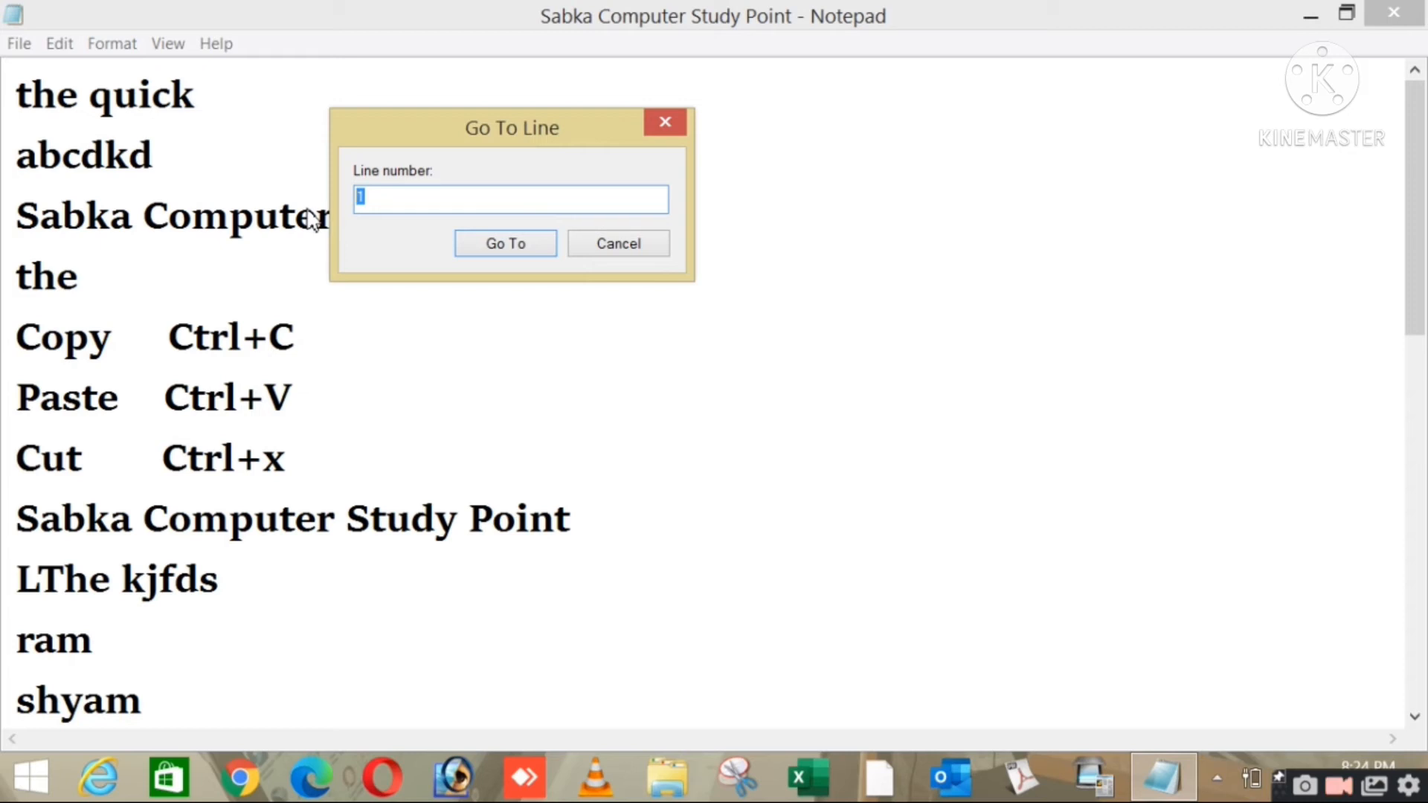
Move the cursor to line 5 of the document with Go To
key("BackSpace")
type("5")
left_click(528, 251)
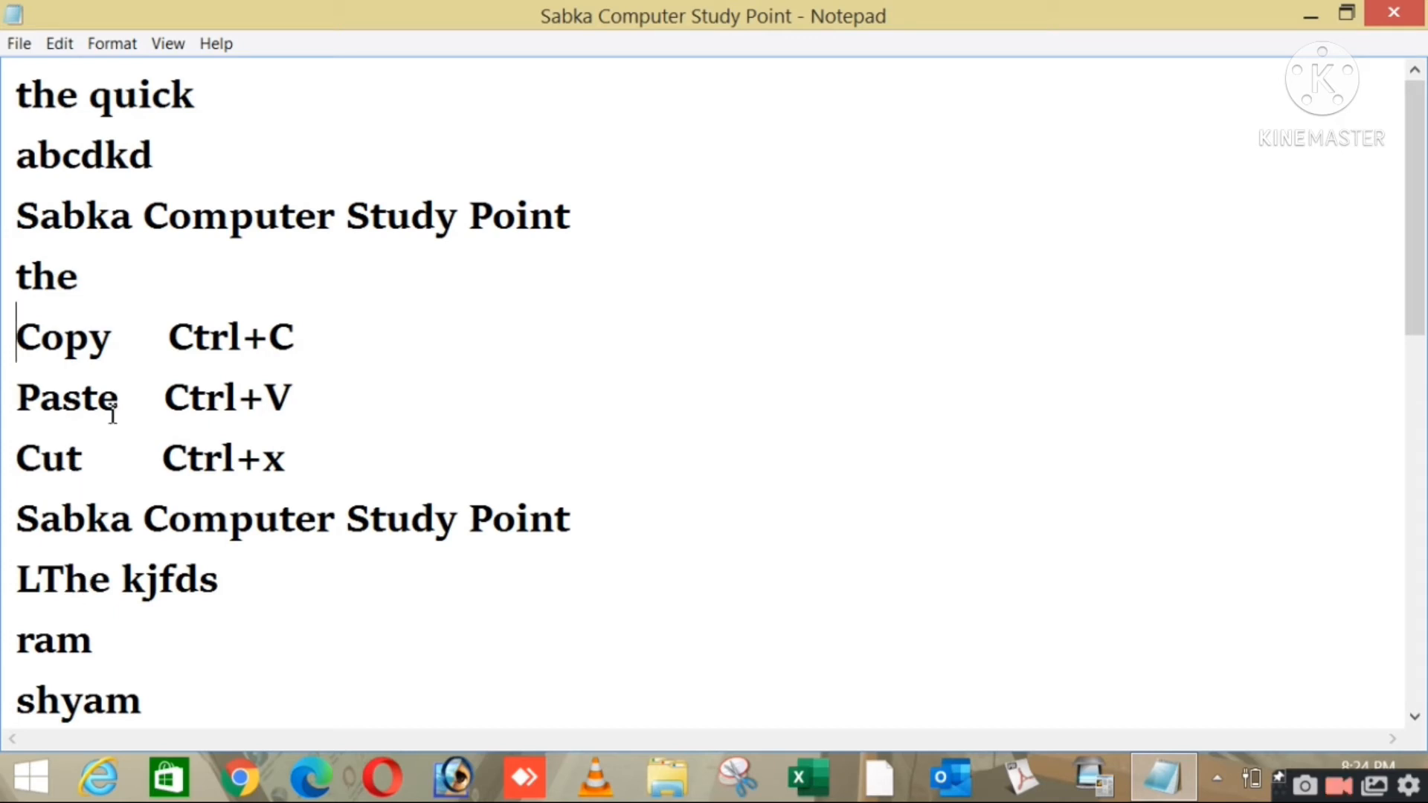
Use Go To again to move the cursor to line 11
left_click(59, 45)
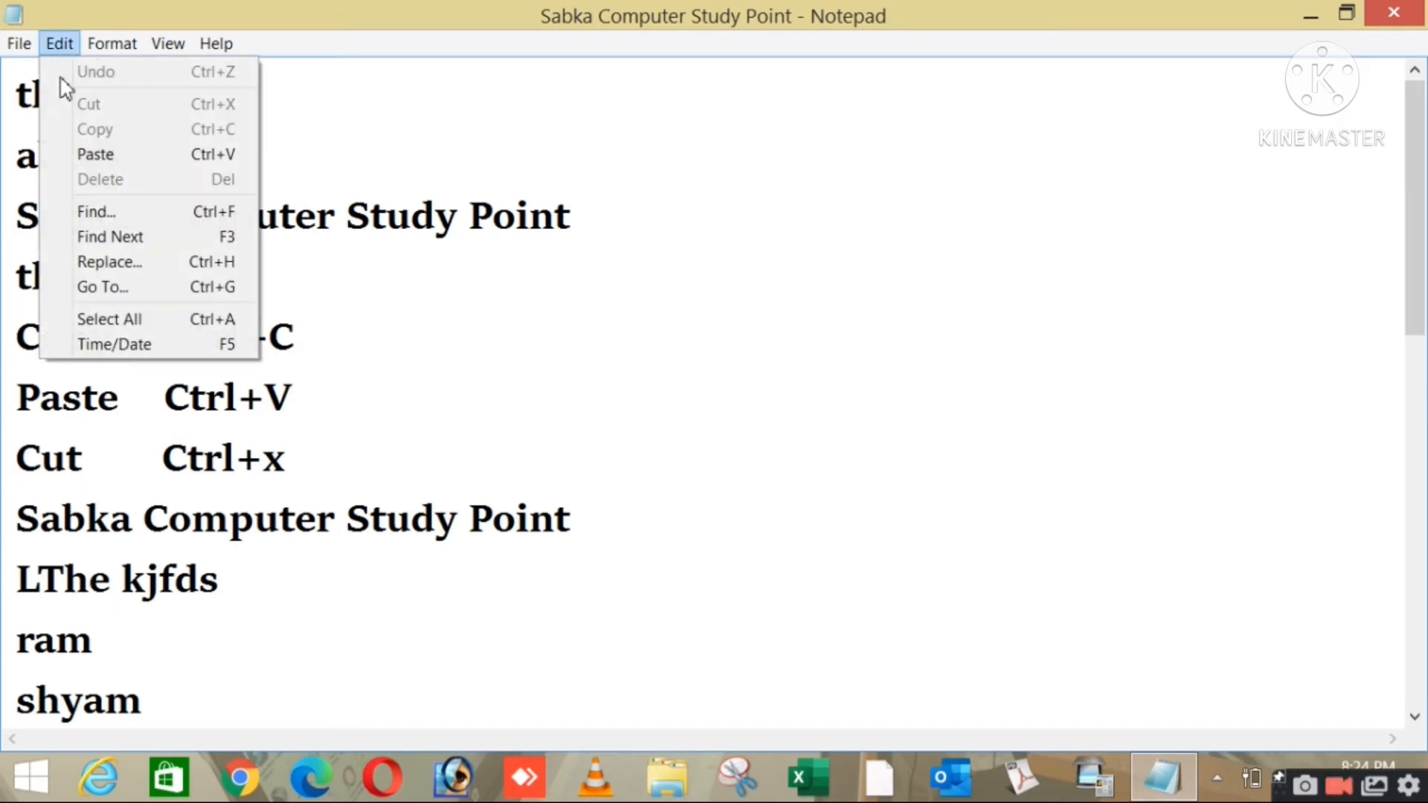
left_click(118, 291)
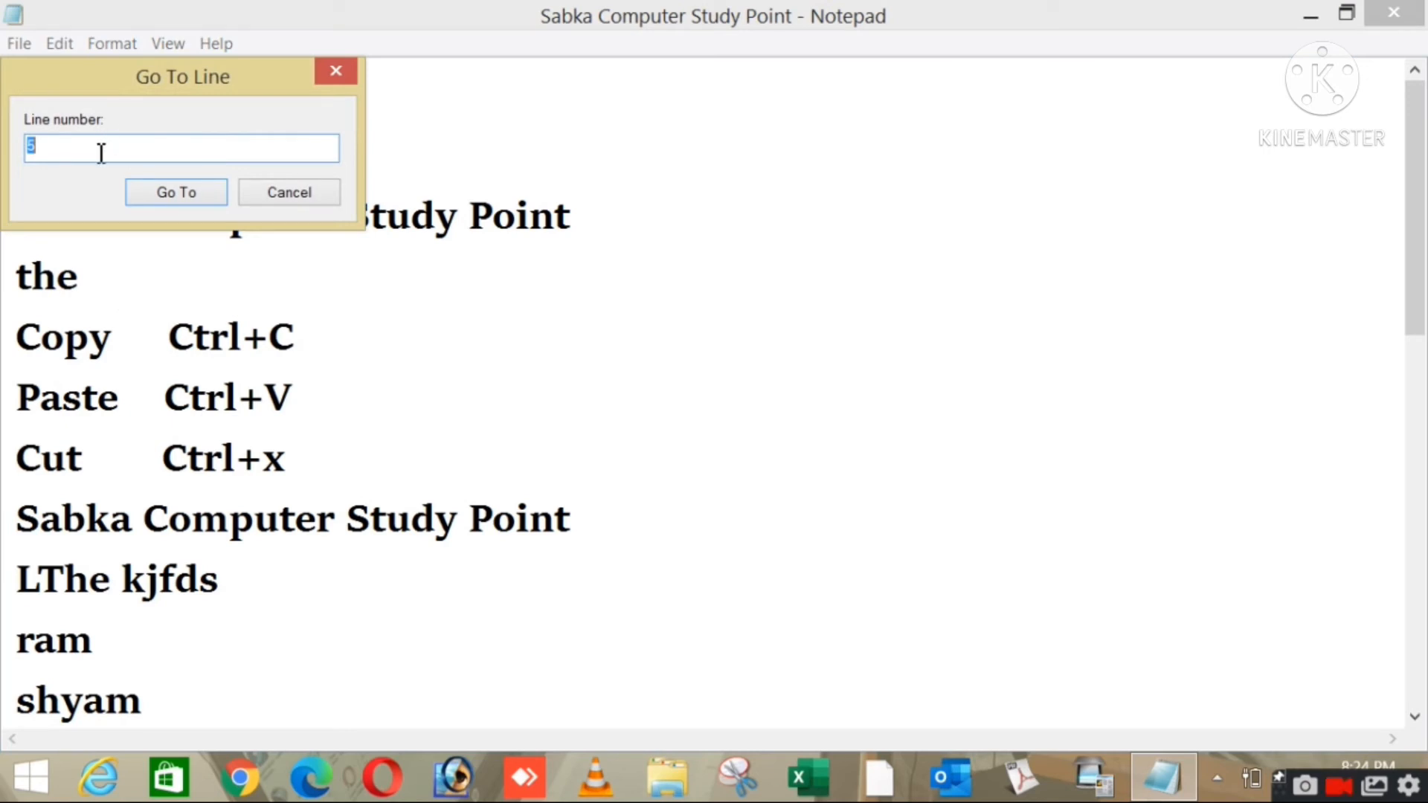
type("11")
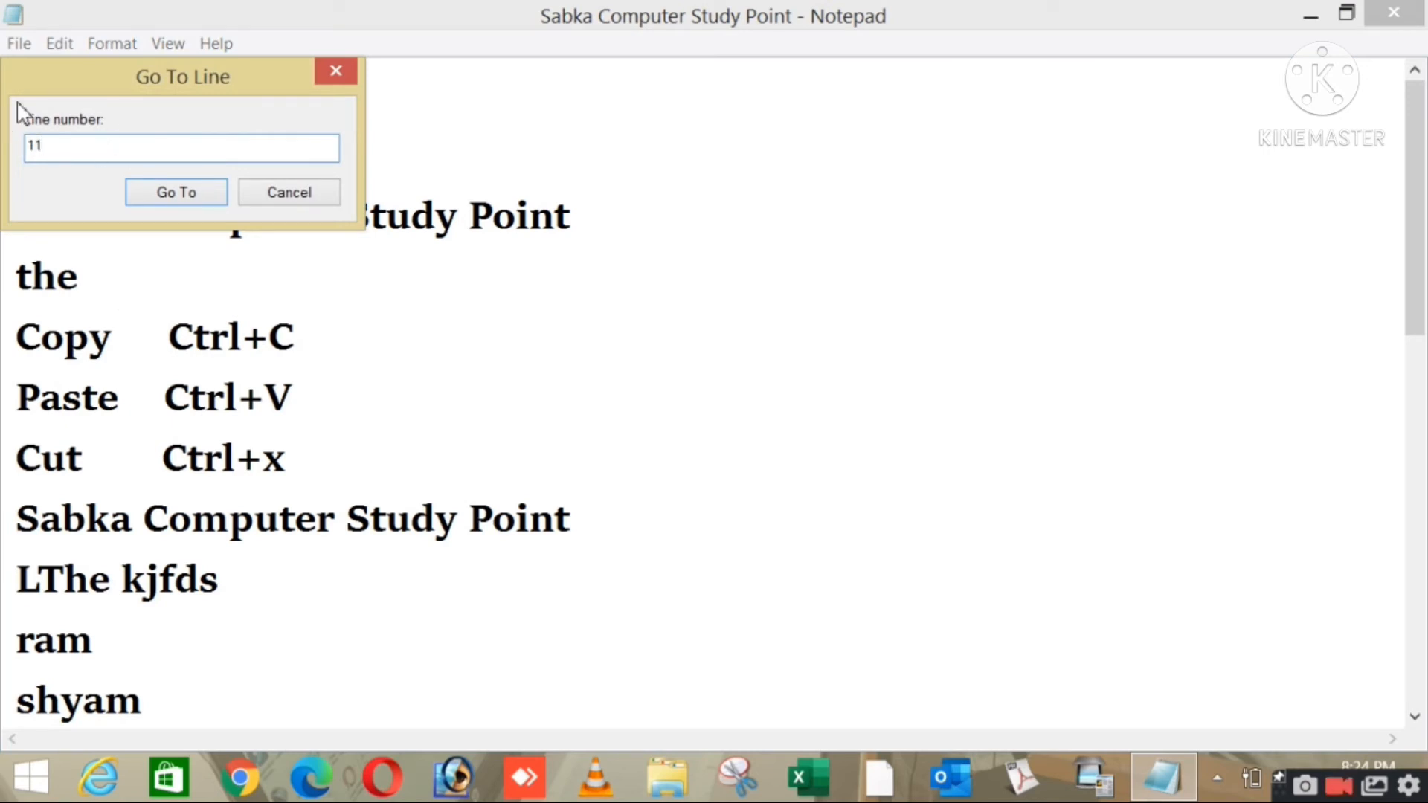
left_click(176, 194)
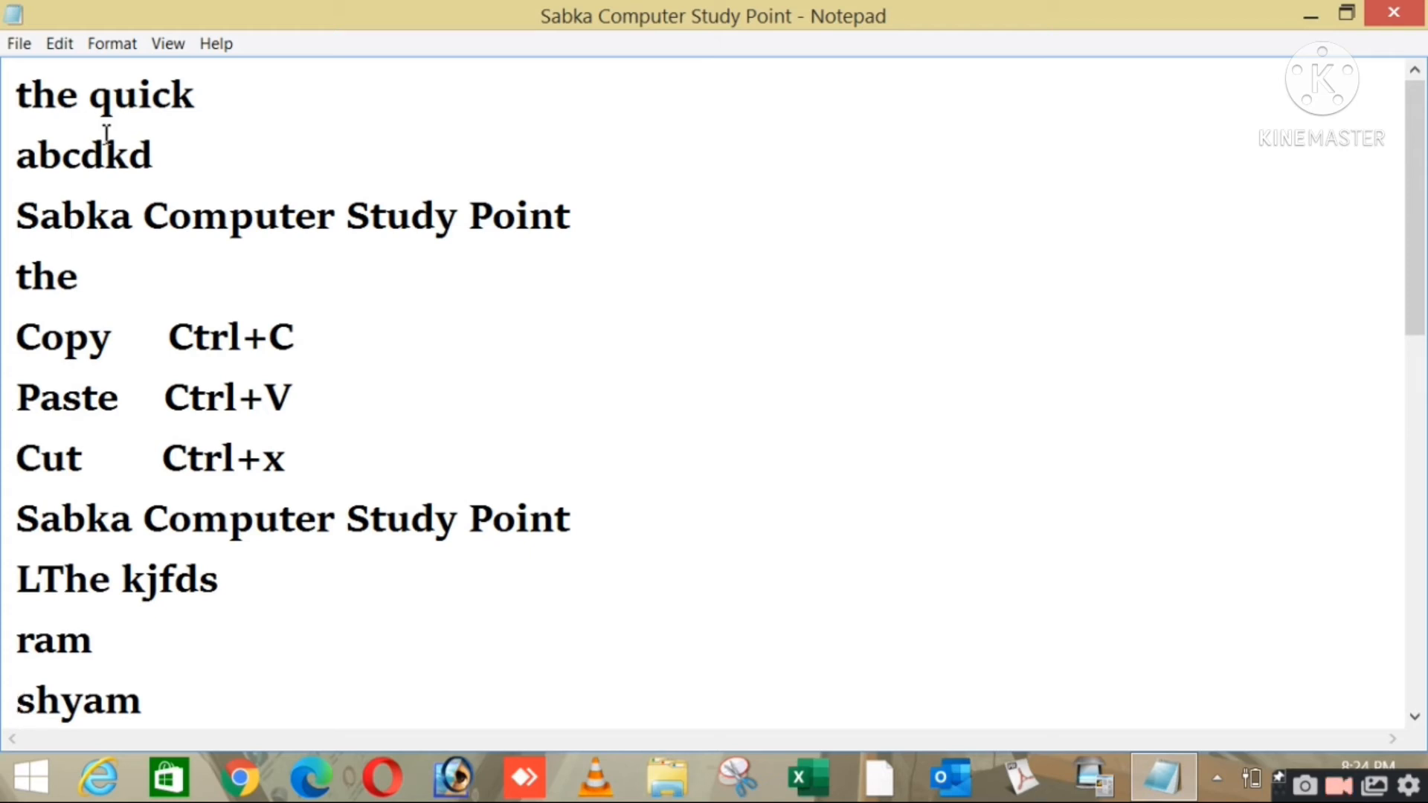
left_click(59, 45)
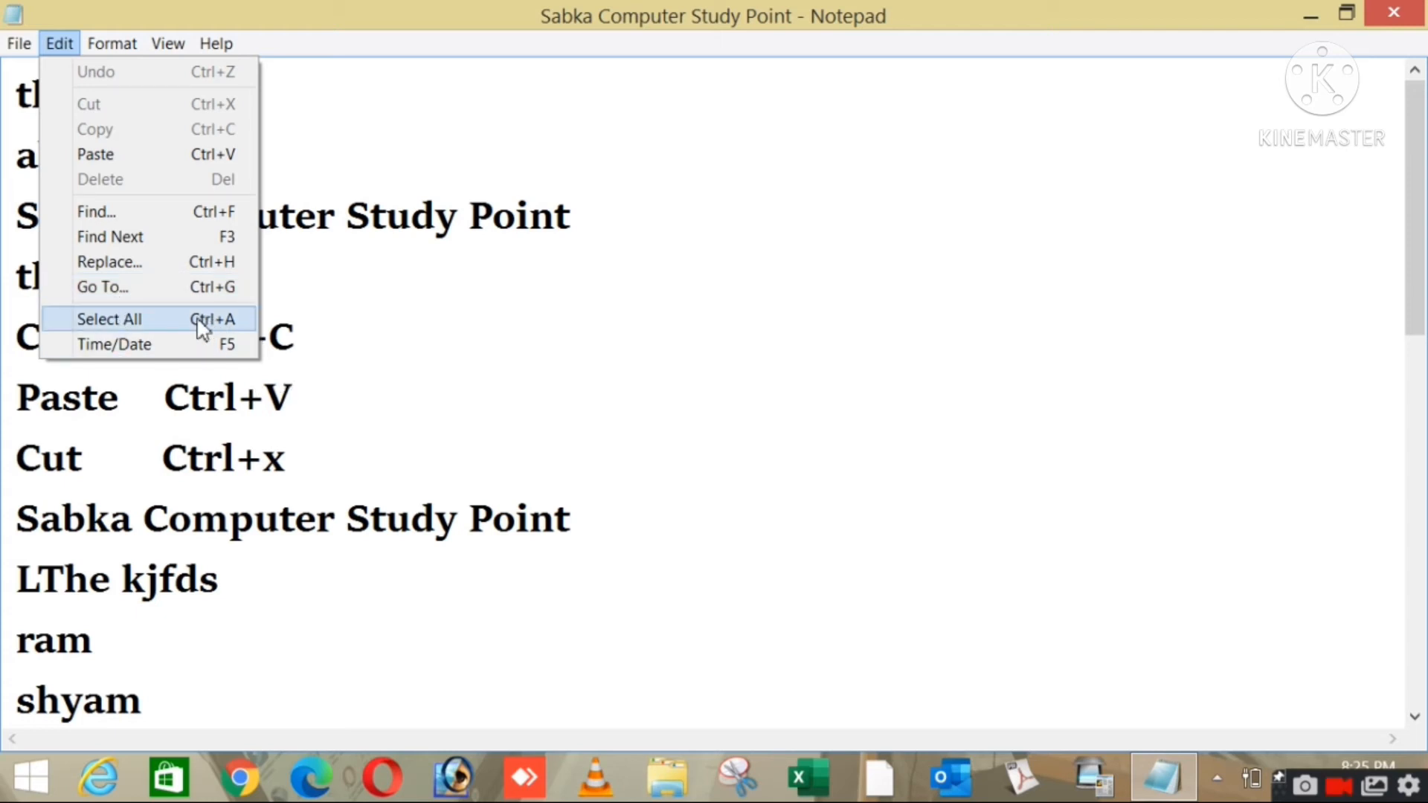
left_click(387, 408)
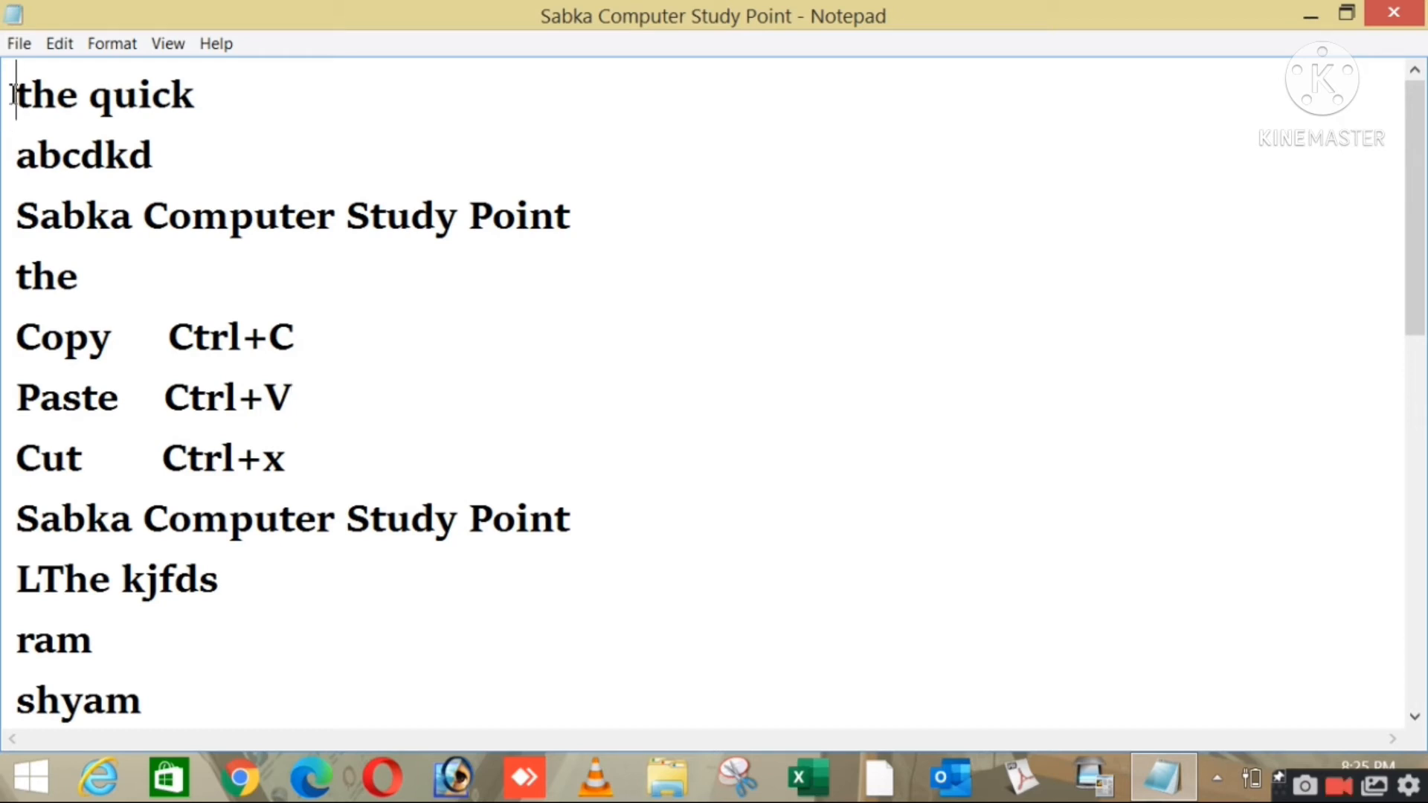
left_click_drag(15, 93, 9, 56)
left_click(645, 344)
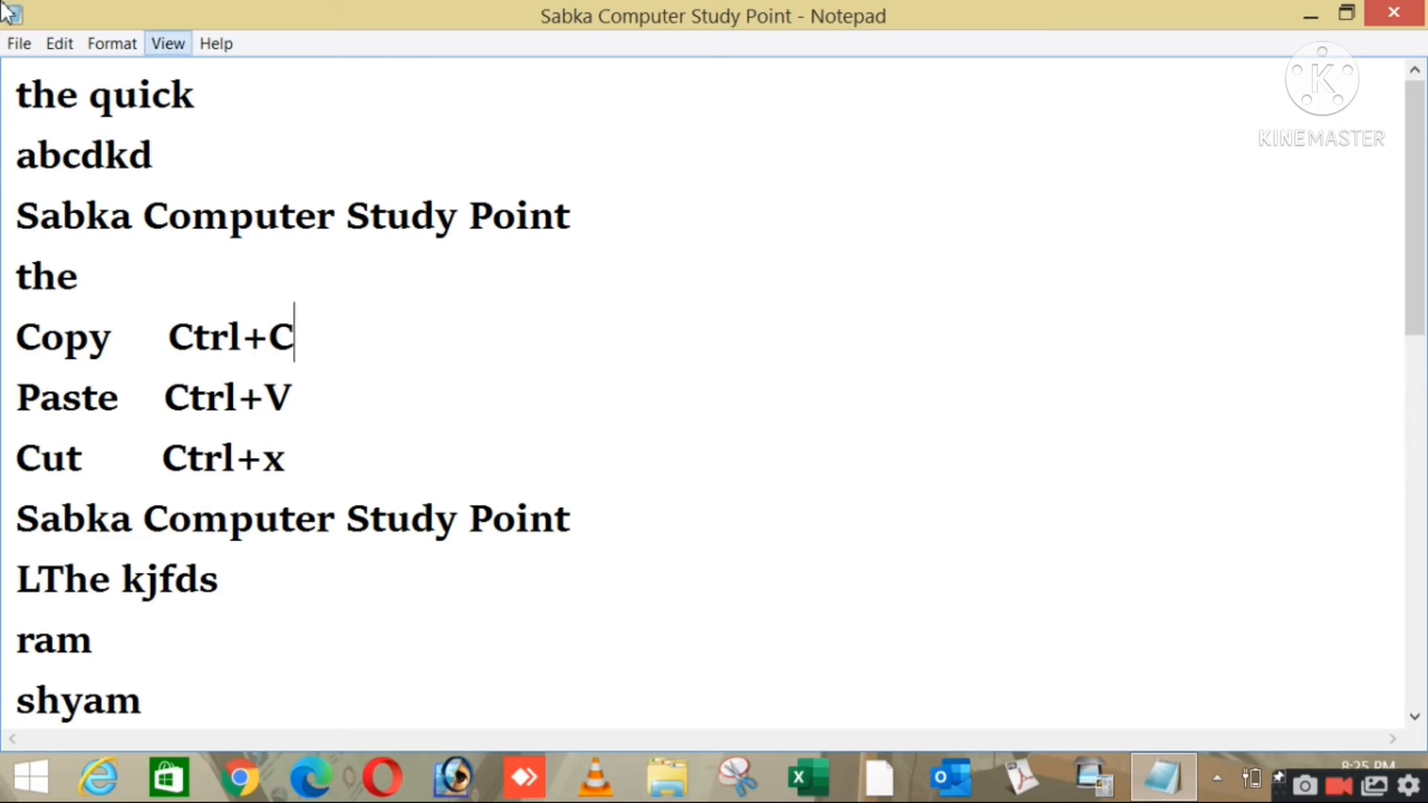
left_click(61, 46)
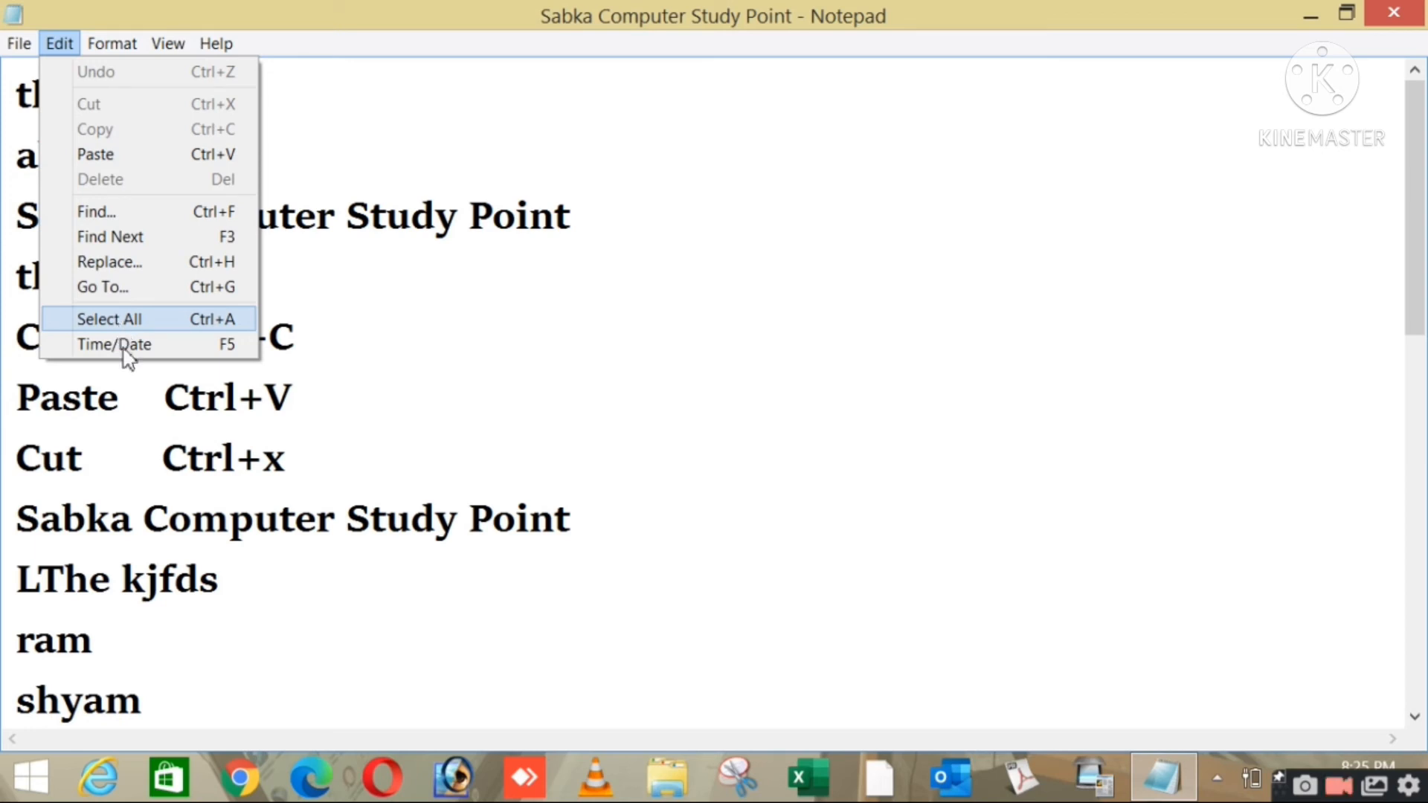
left_click(550, 395)
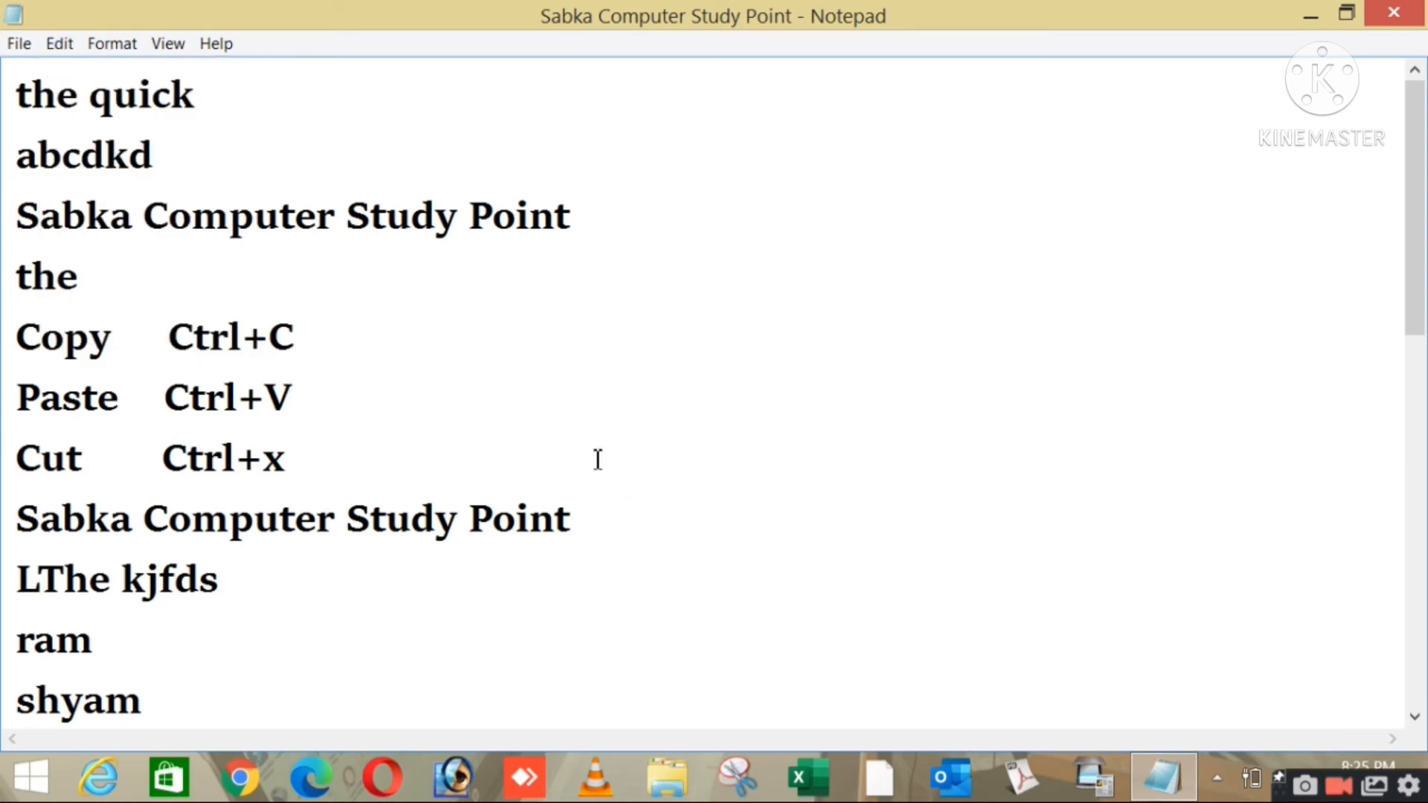
Select the entire text with Select All, check the selection up to the first line, and clear it
left_click(57, 46)
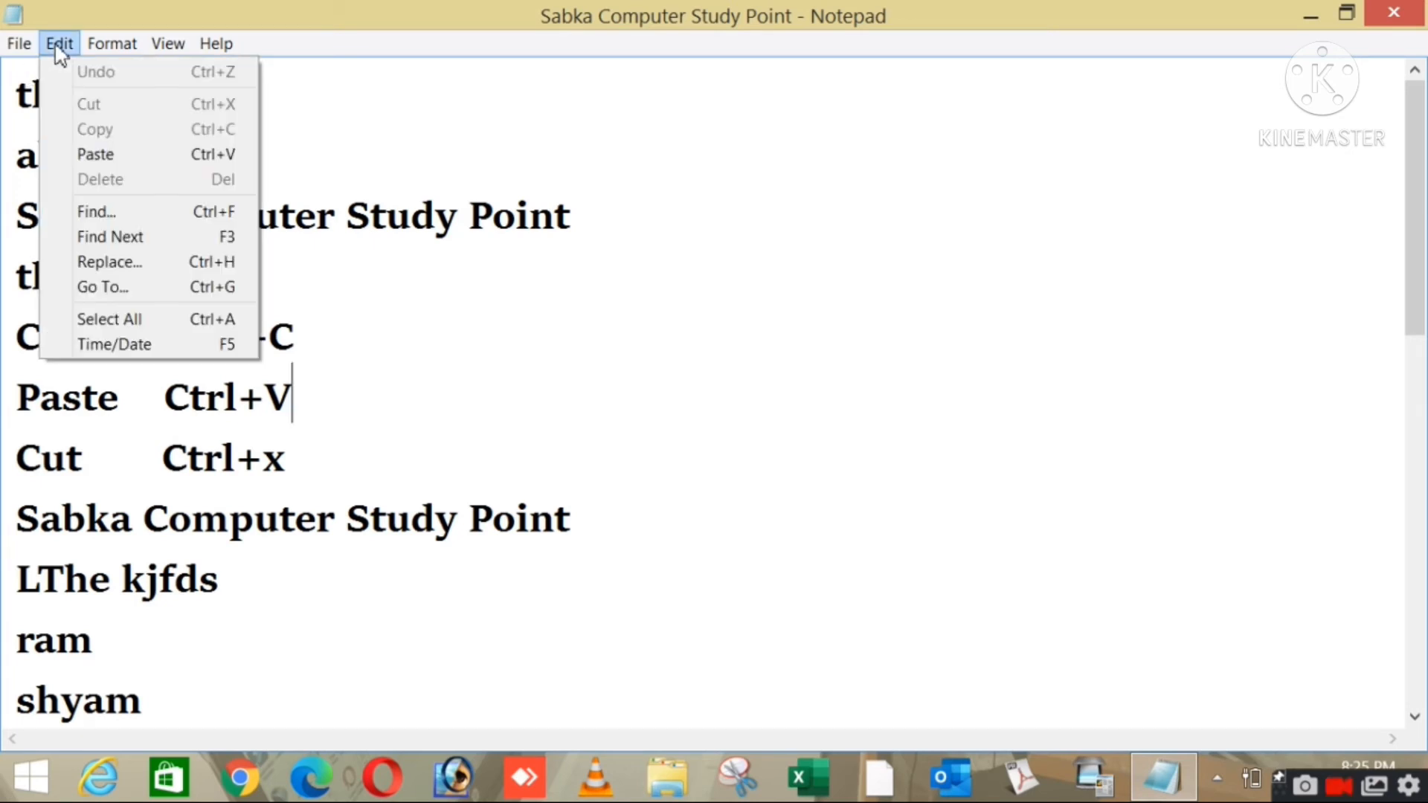
left_click(142, 322)
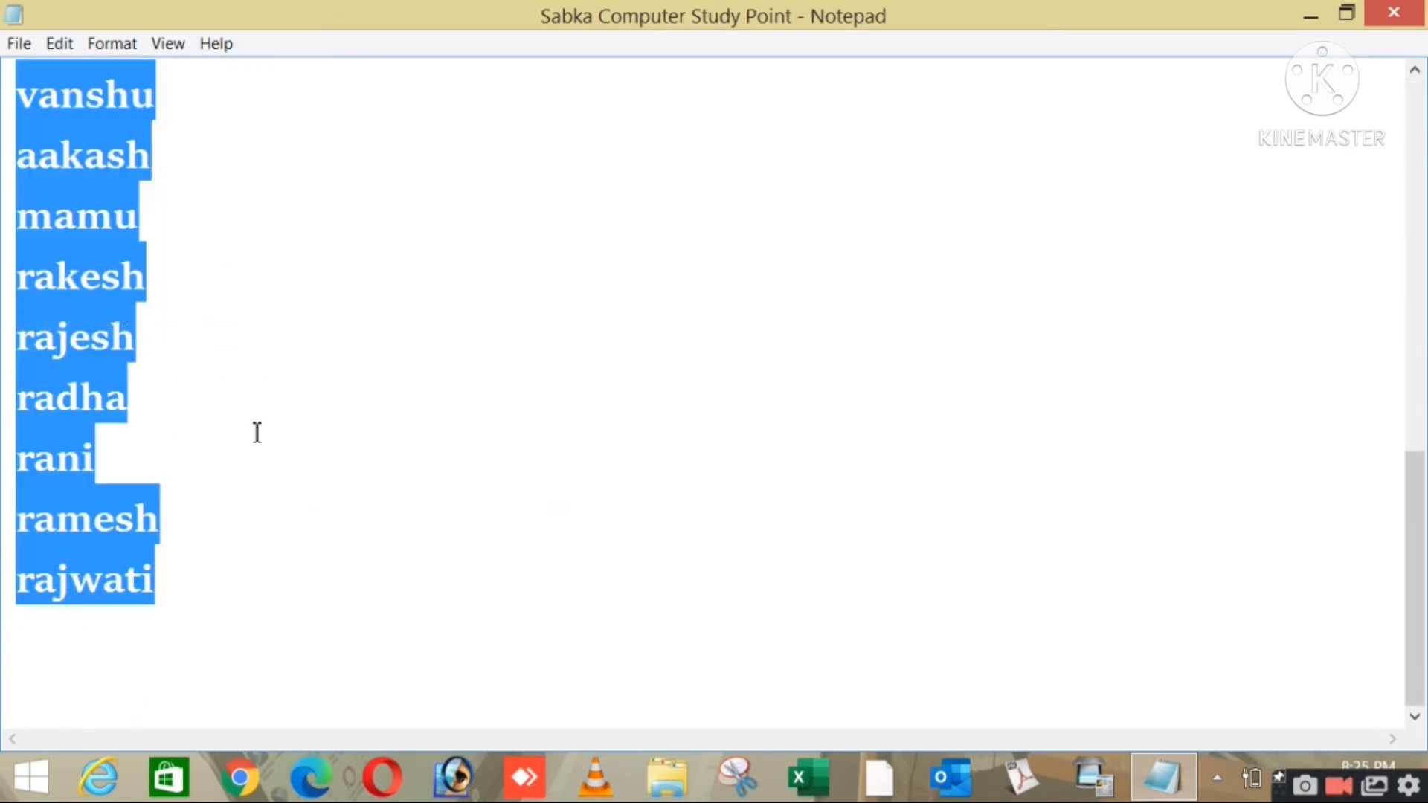
left_click_drag(1426, 554, 1425, 152)
mouse_move(1426, 105)
left_mouse_down()
mouse_move(1412, 484)
mouse_move(1417, 125)
left_mouse_up()
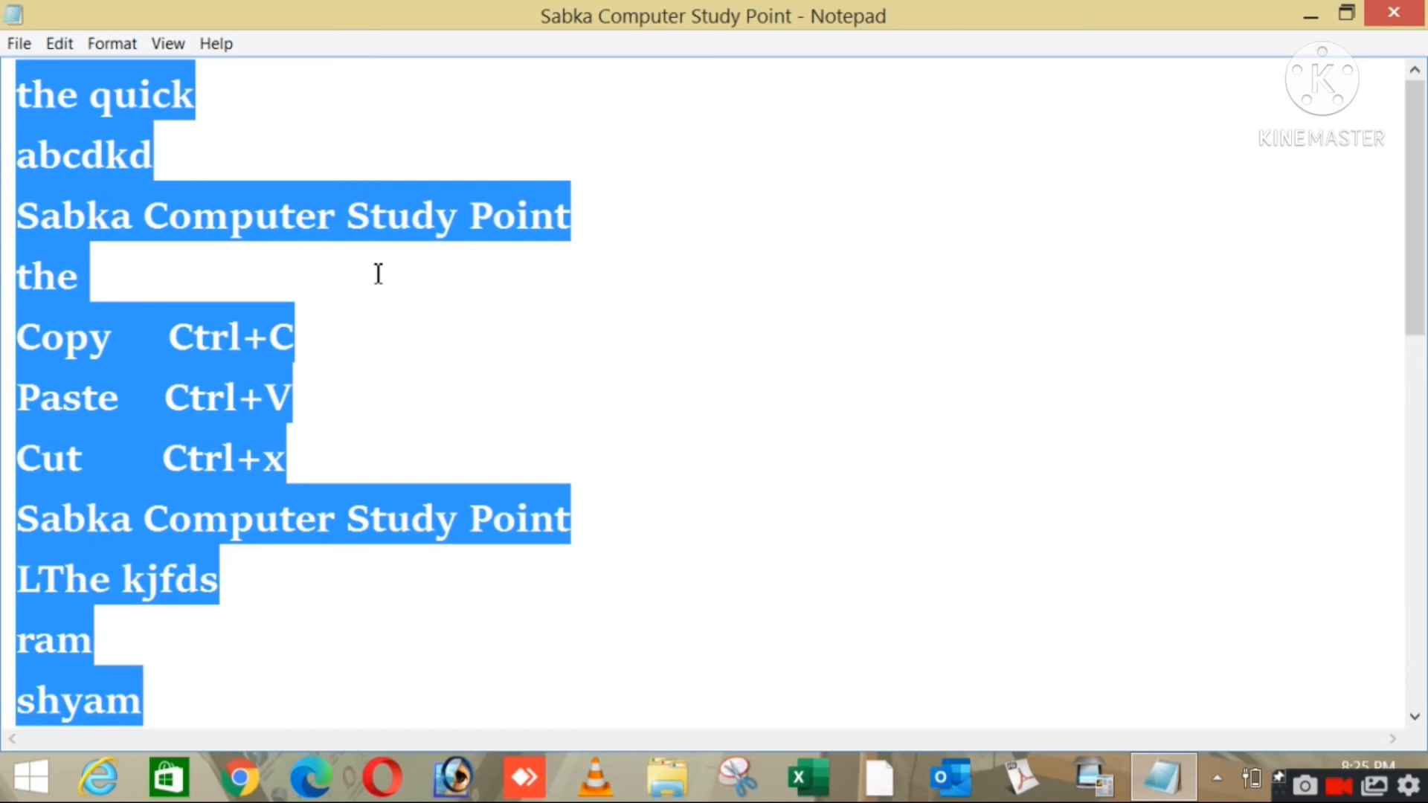
left_click(541, 344)
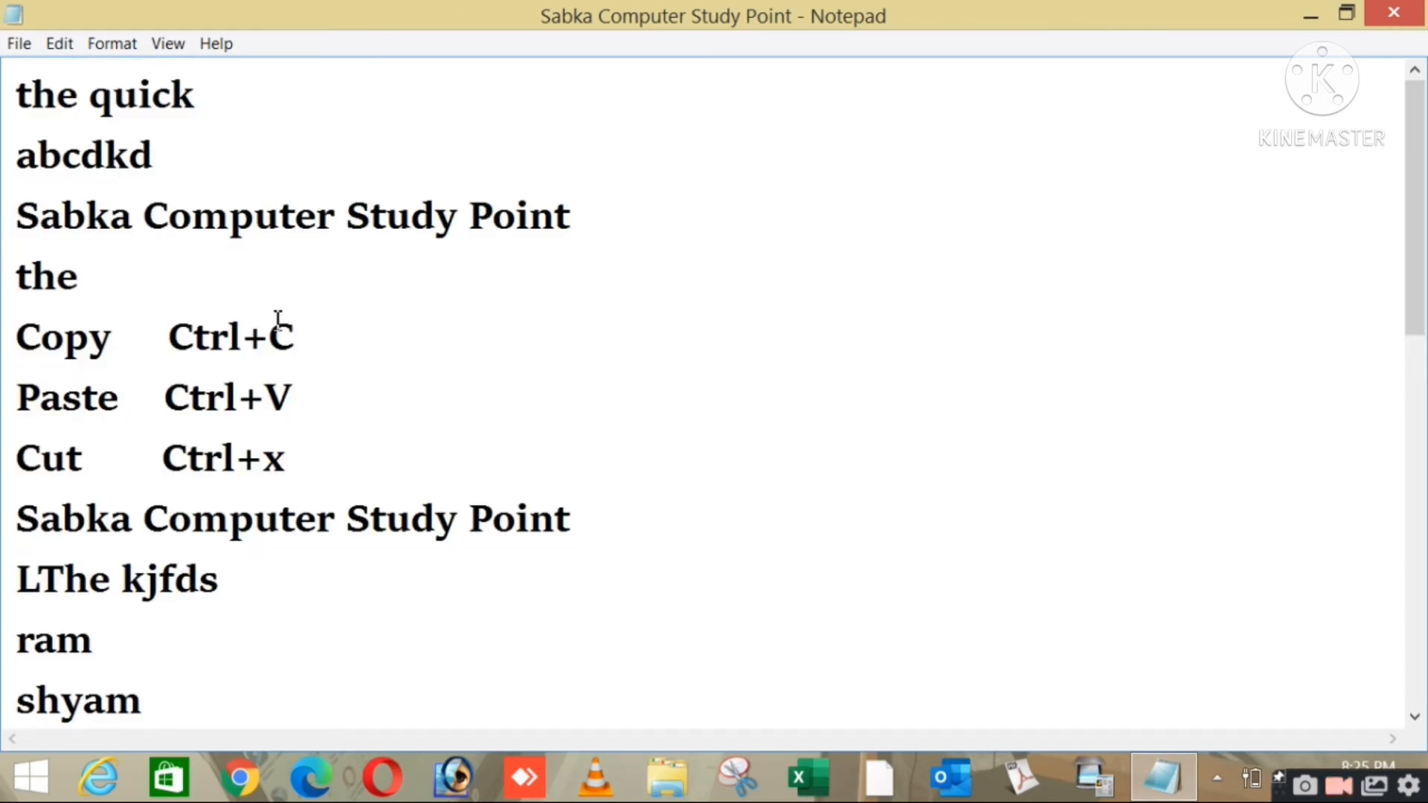
Select the whole document once more, replace that with a selection of the "Paste Ctrl+V" line, and clear it
key("ctrl+a")
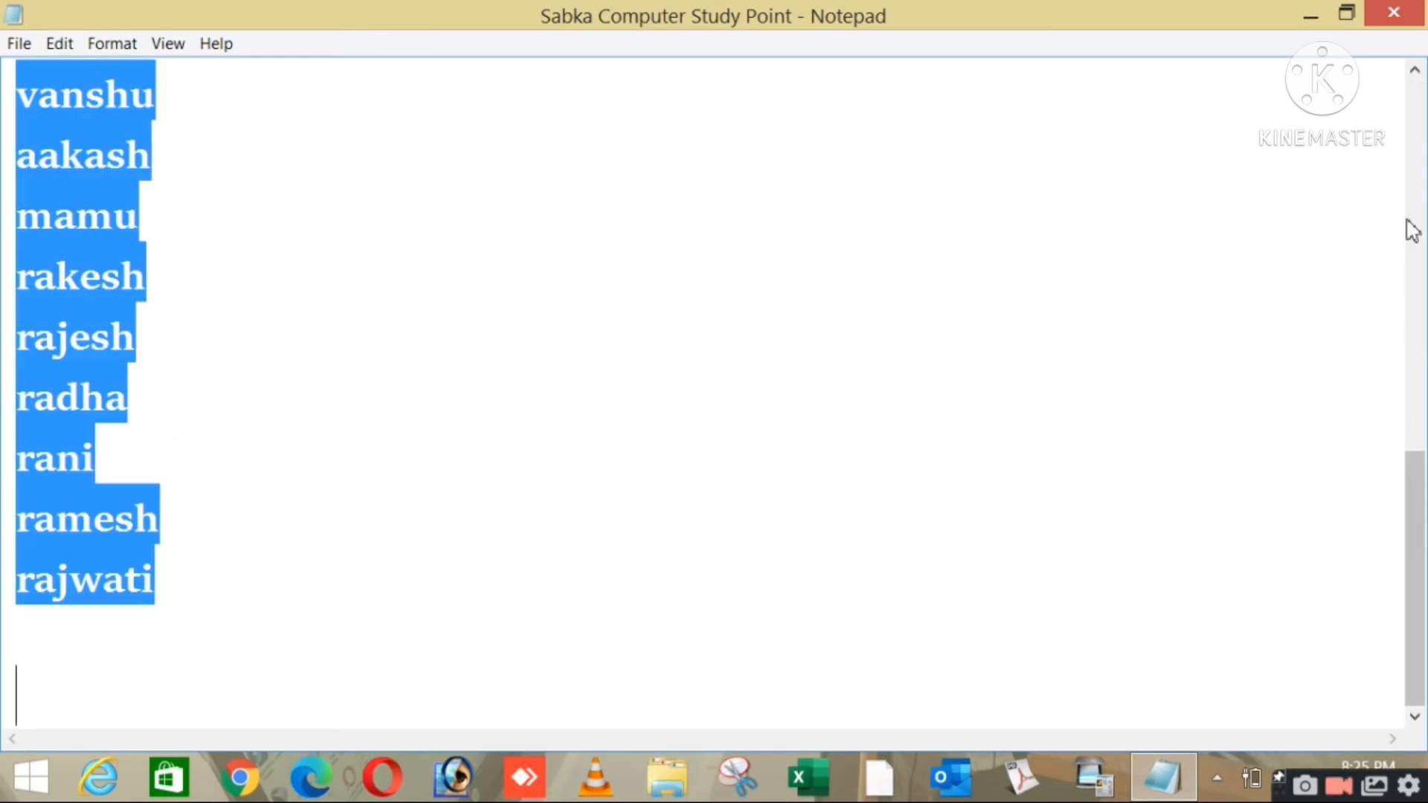
left_click_drag(1417, 573, 1417, 202)
left_click_drag(832, 367, 703, 328)
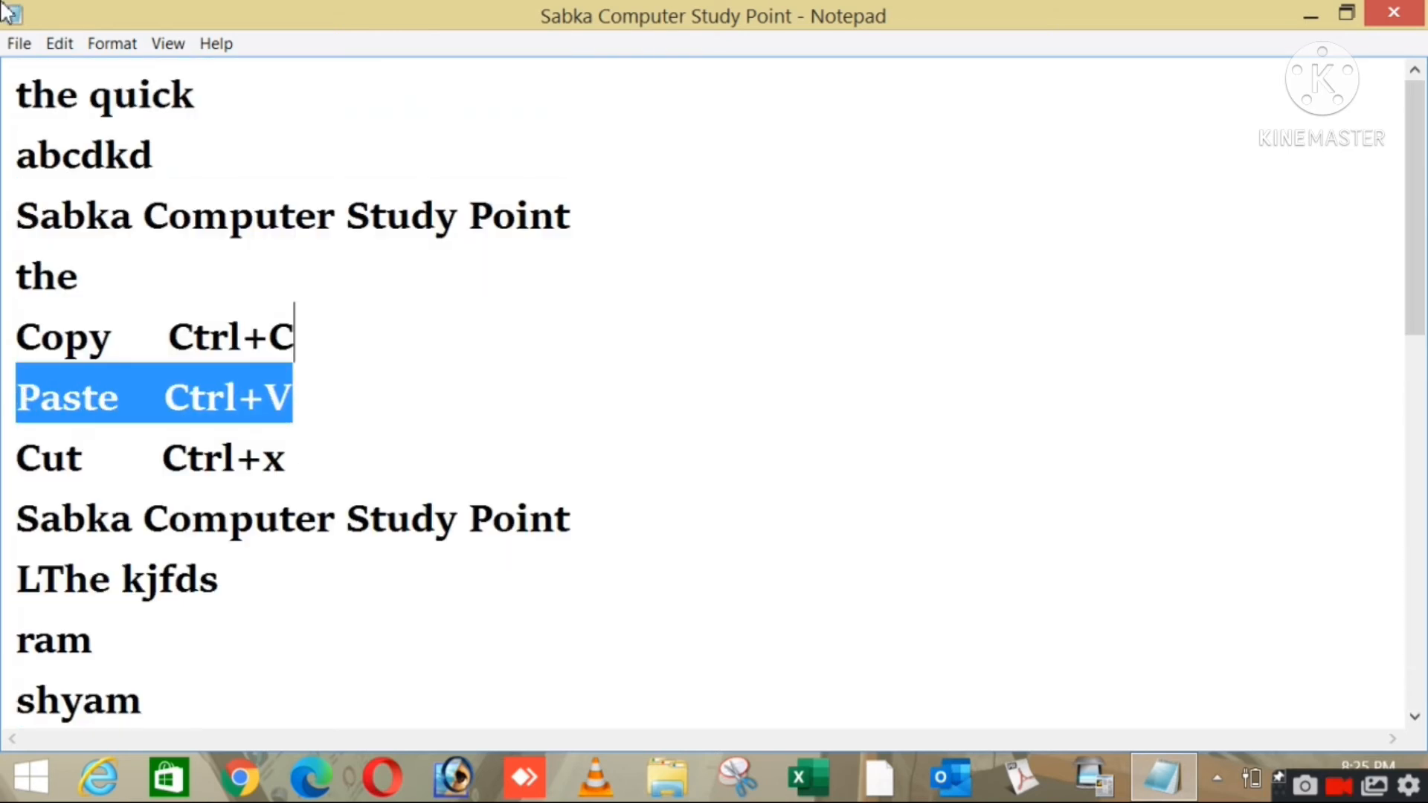
left_click(59, 44)
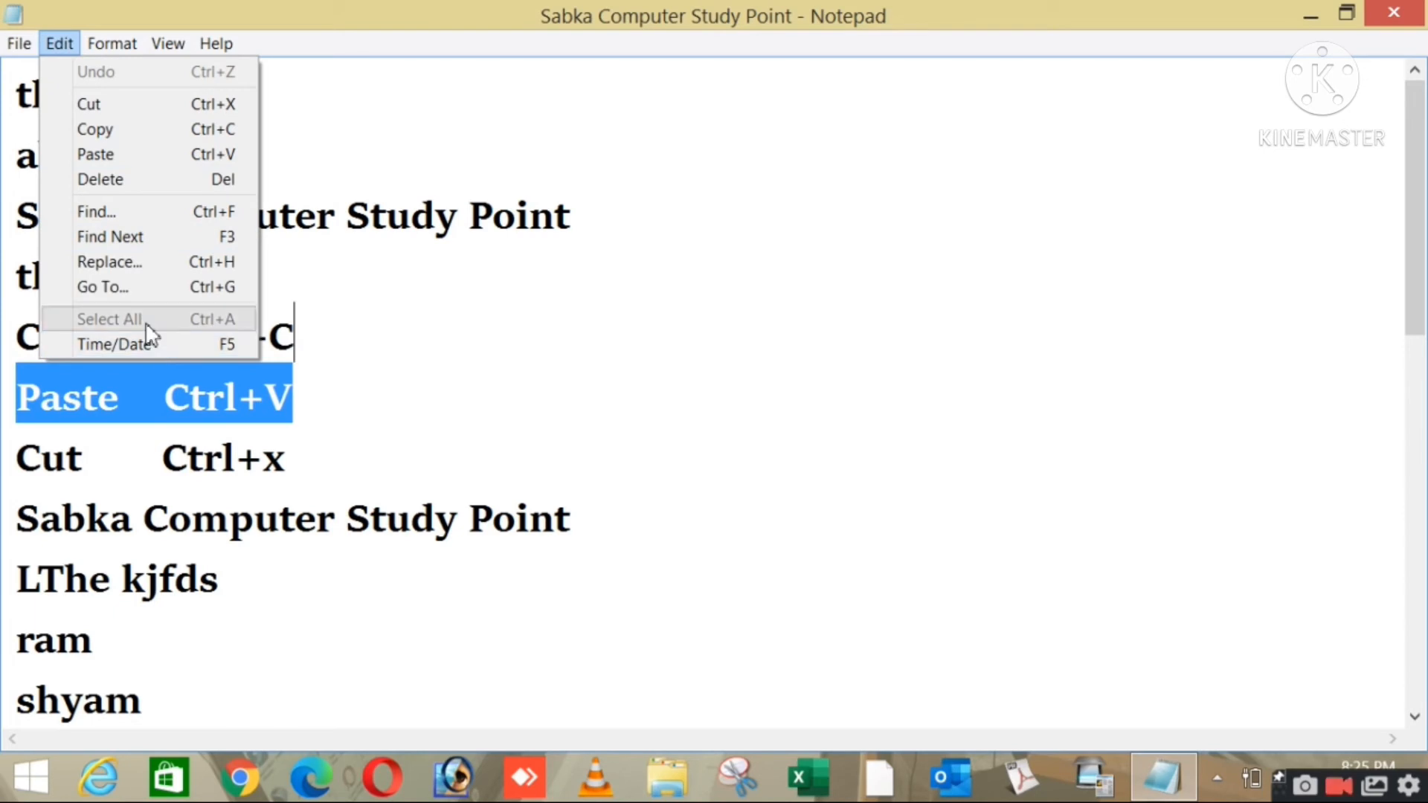
left_click(373, 456)
Repeat Select All on the document, clear the selection, and dismiss the Windows Search pane
left_click(59, 43)
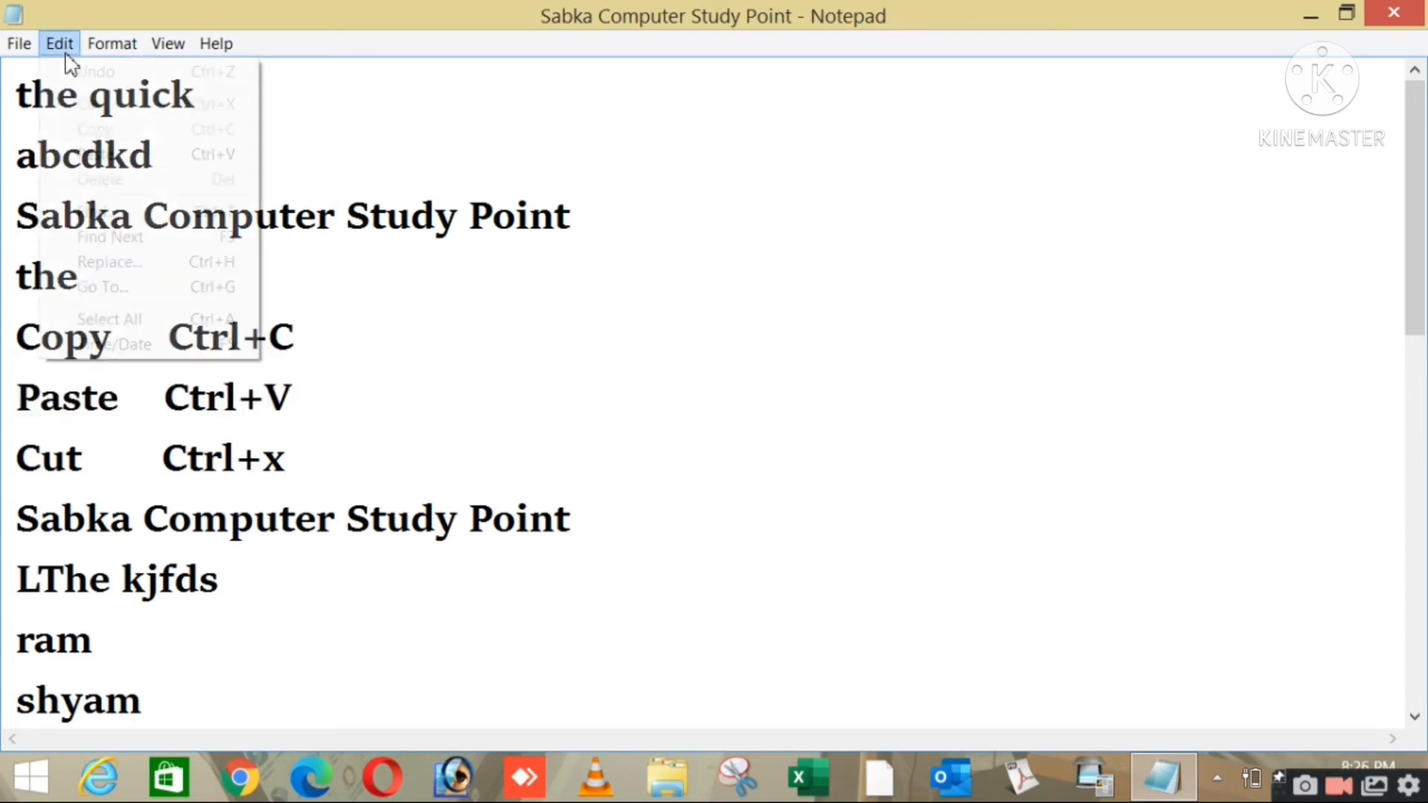
left_click(146, 320)
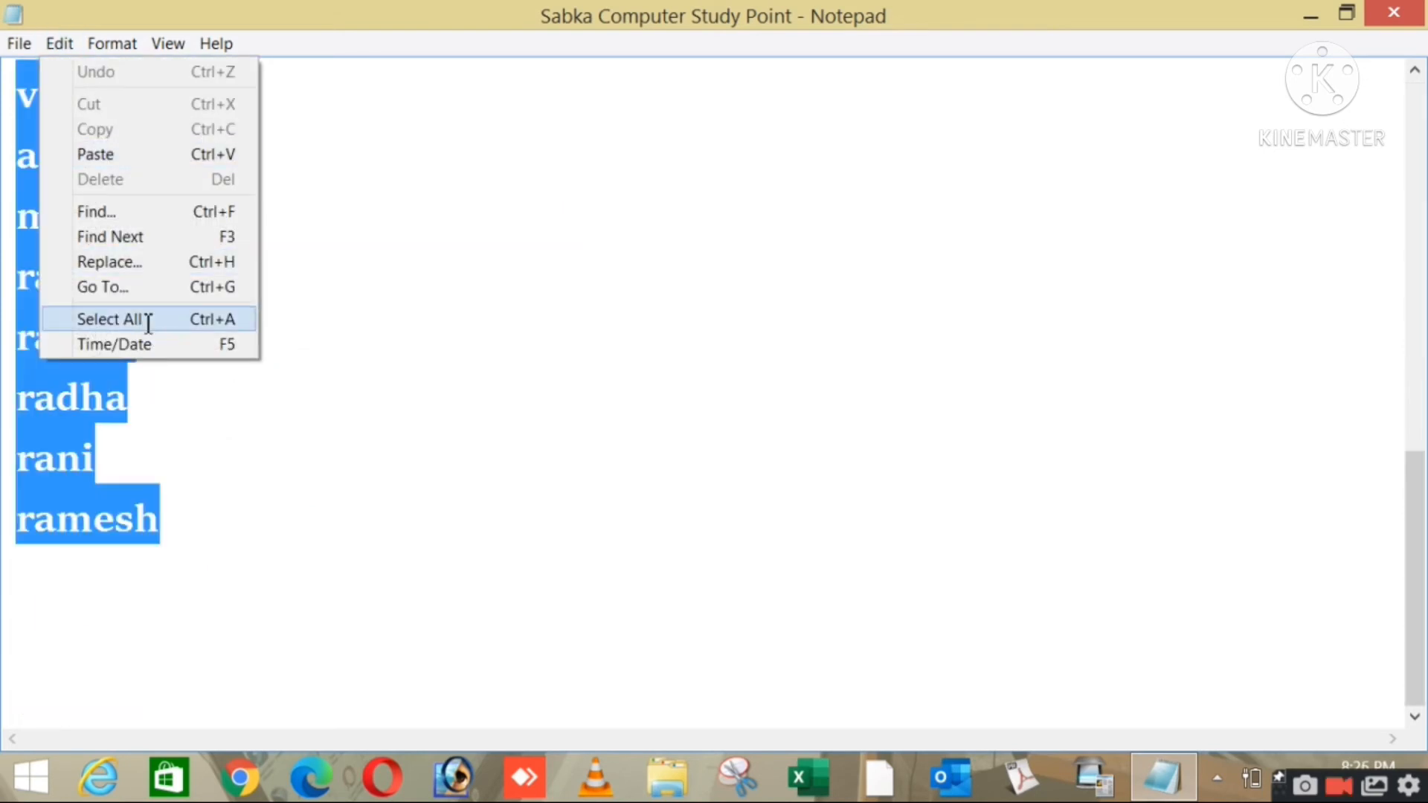
left_click(494, 577)
mouse_move(1425, 796)
left_click(1380, 223)
left_click(1058, 623)
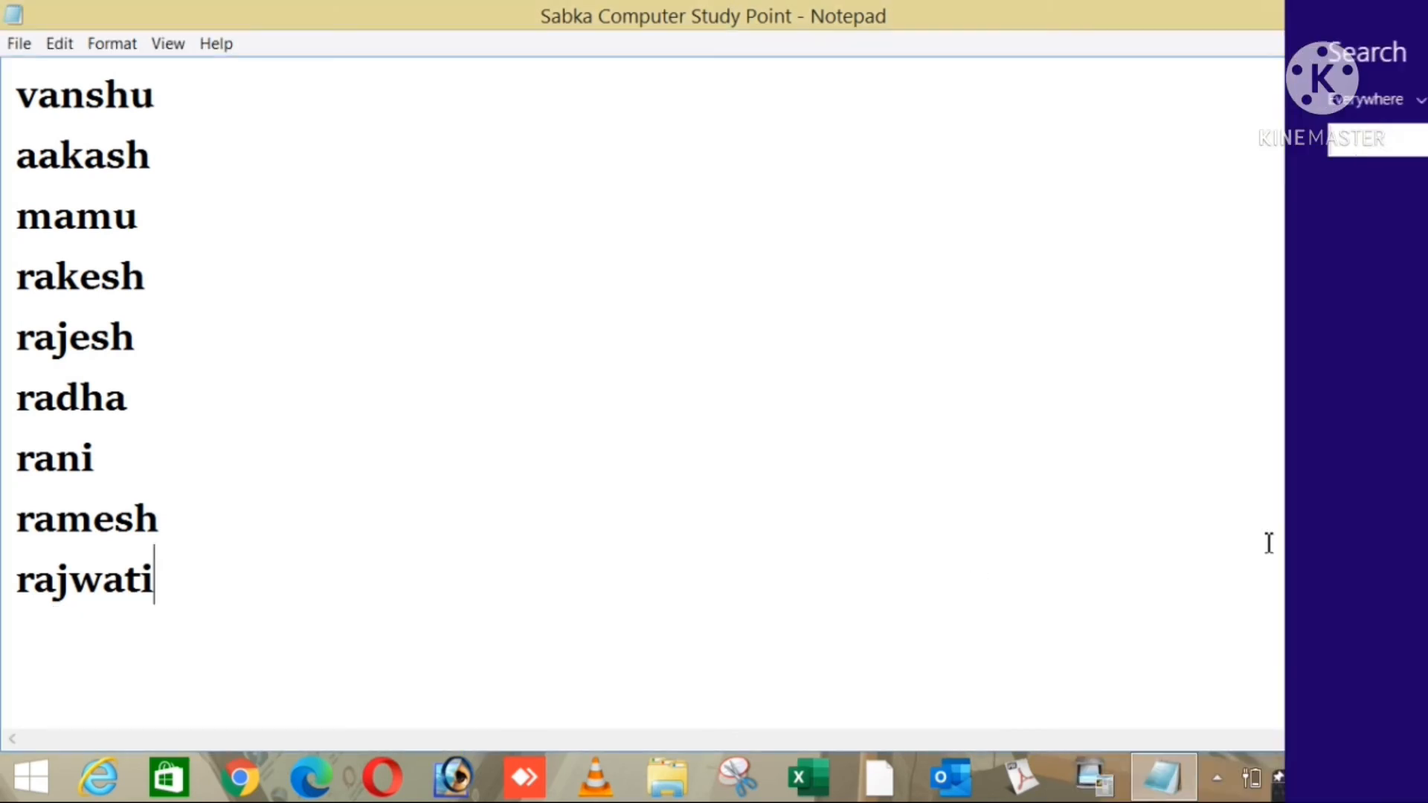
Insert the current time and date directly after the last listed name, and delete that whole line
left_click_drag(1421, 538, 1358, 178)
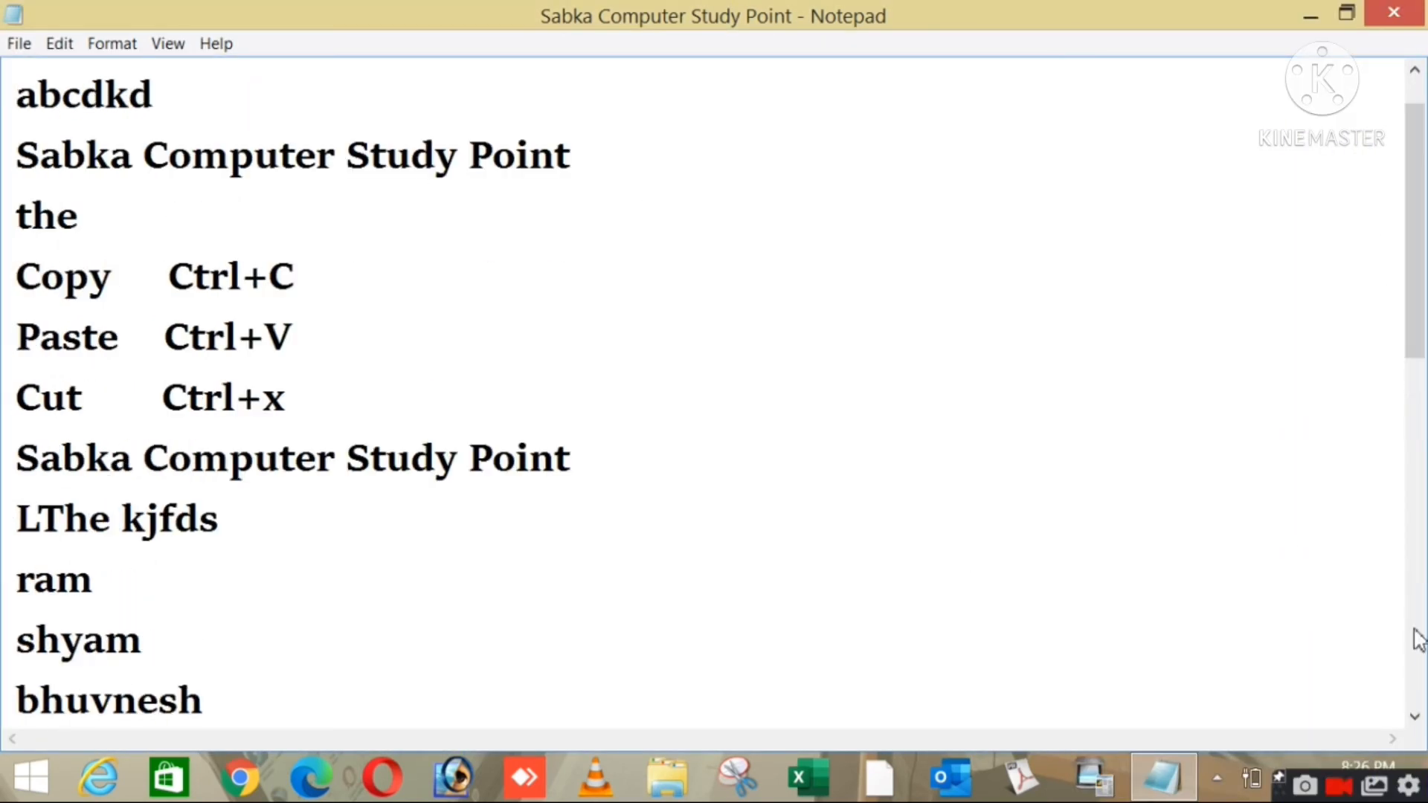
left_click_drag(1417, 298, 1406, 551)
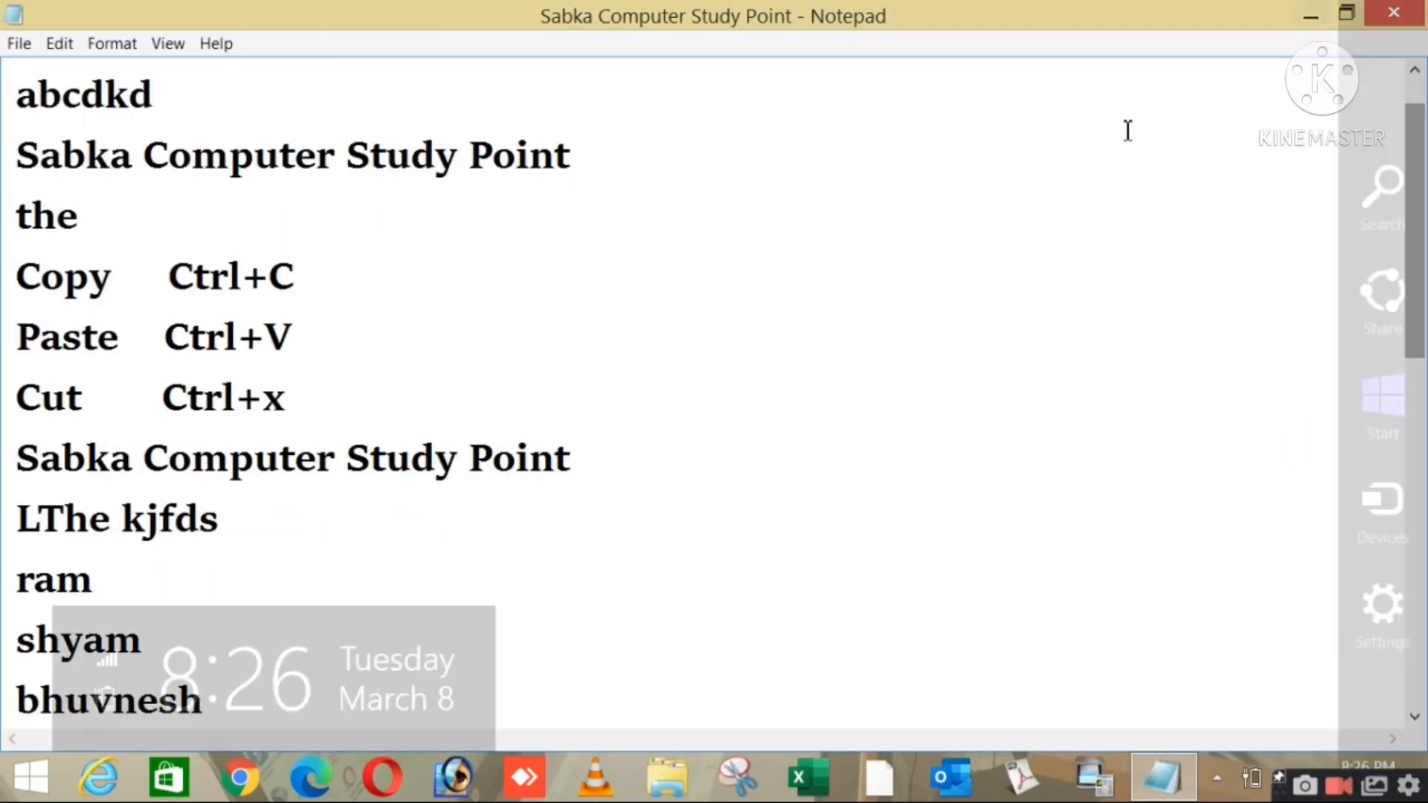
left_click_drag(1413, 82, 1417, 64)
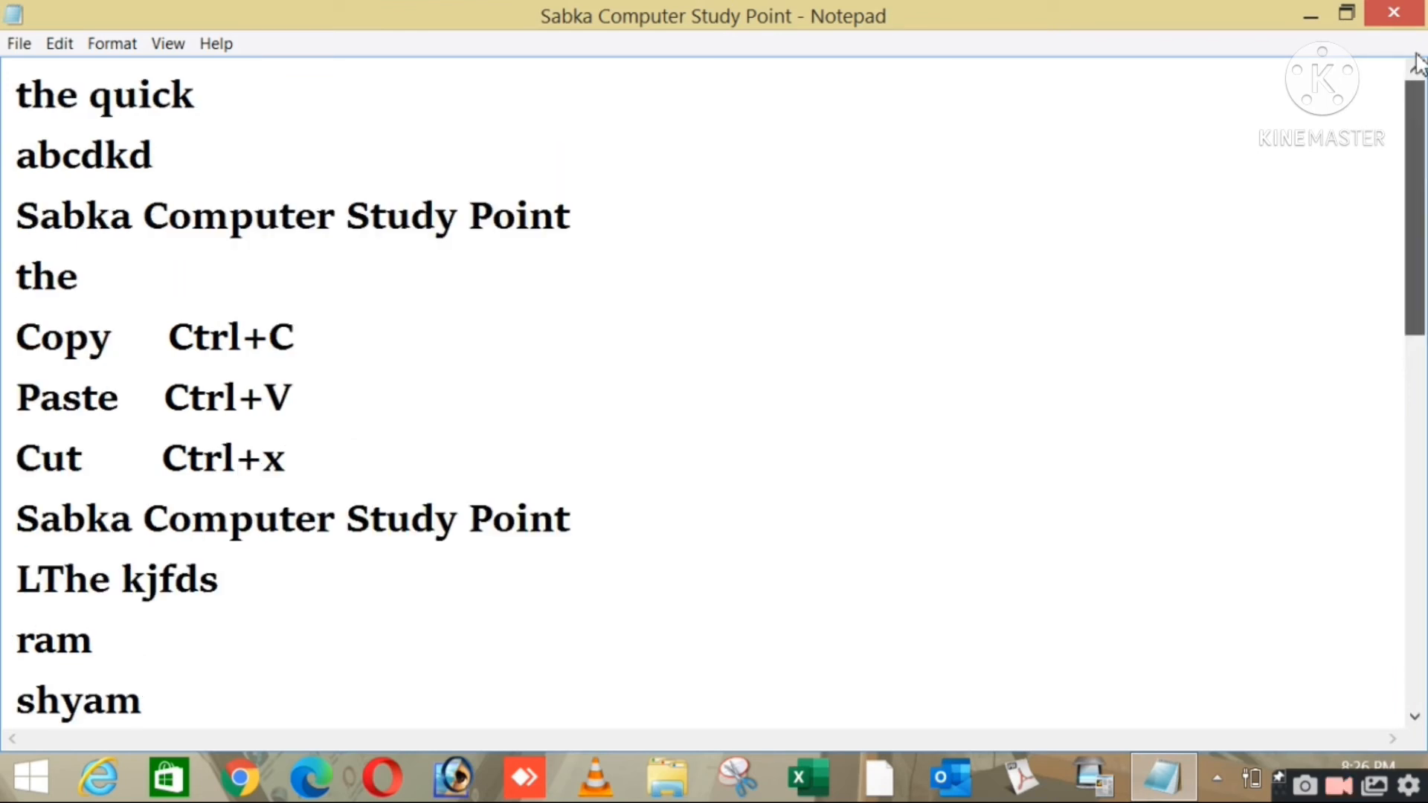
left_click(60, 44)
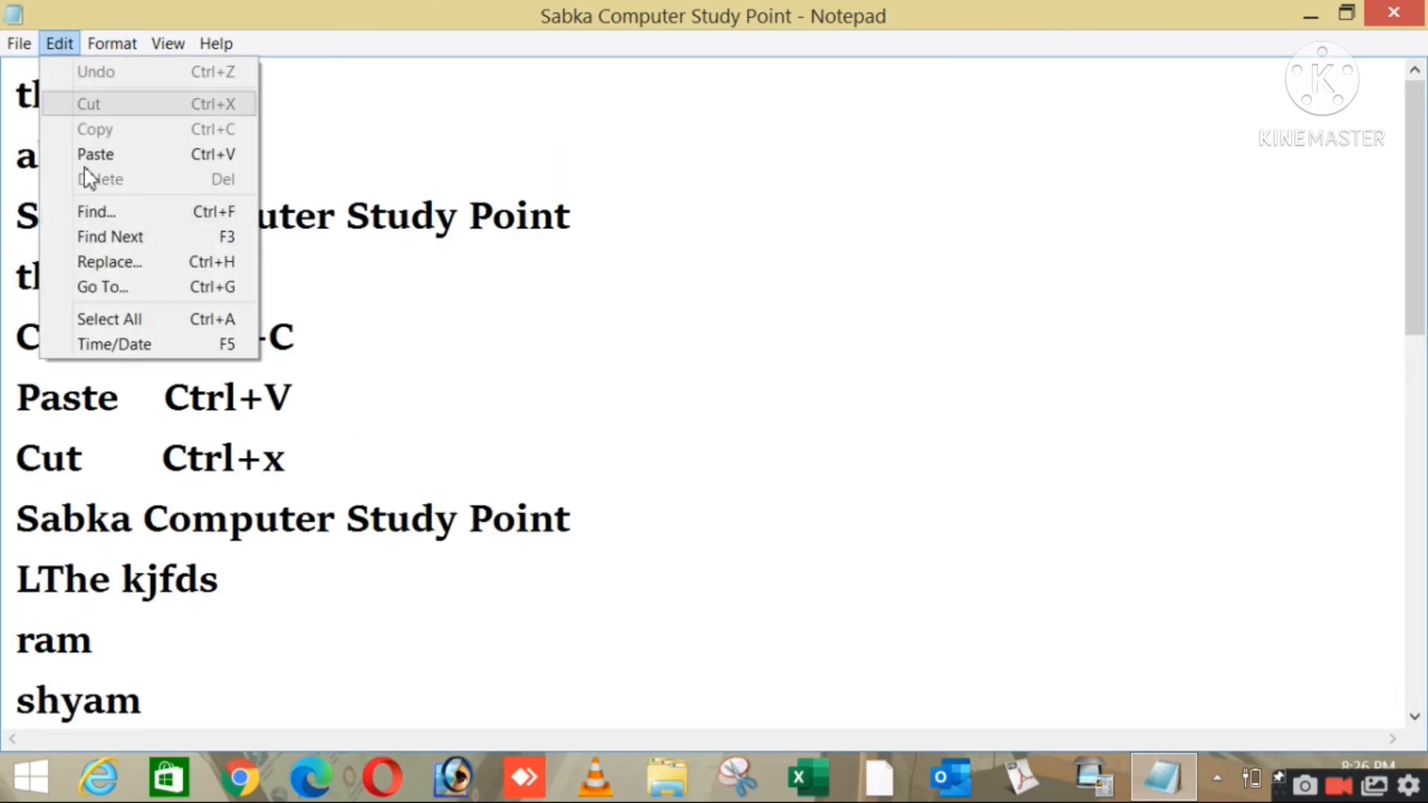
left_click(132, 344)
left_click_drag(593, 692, 6, 718)
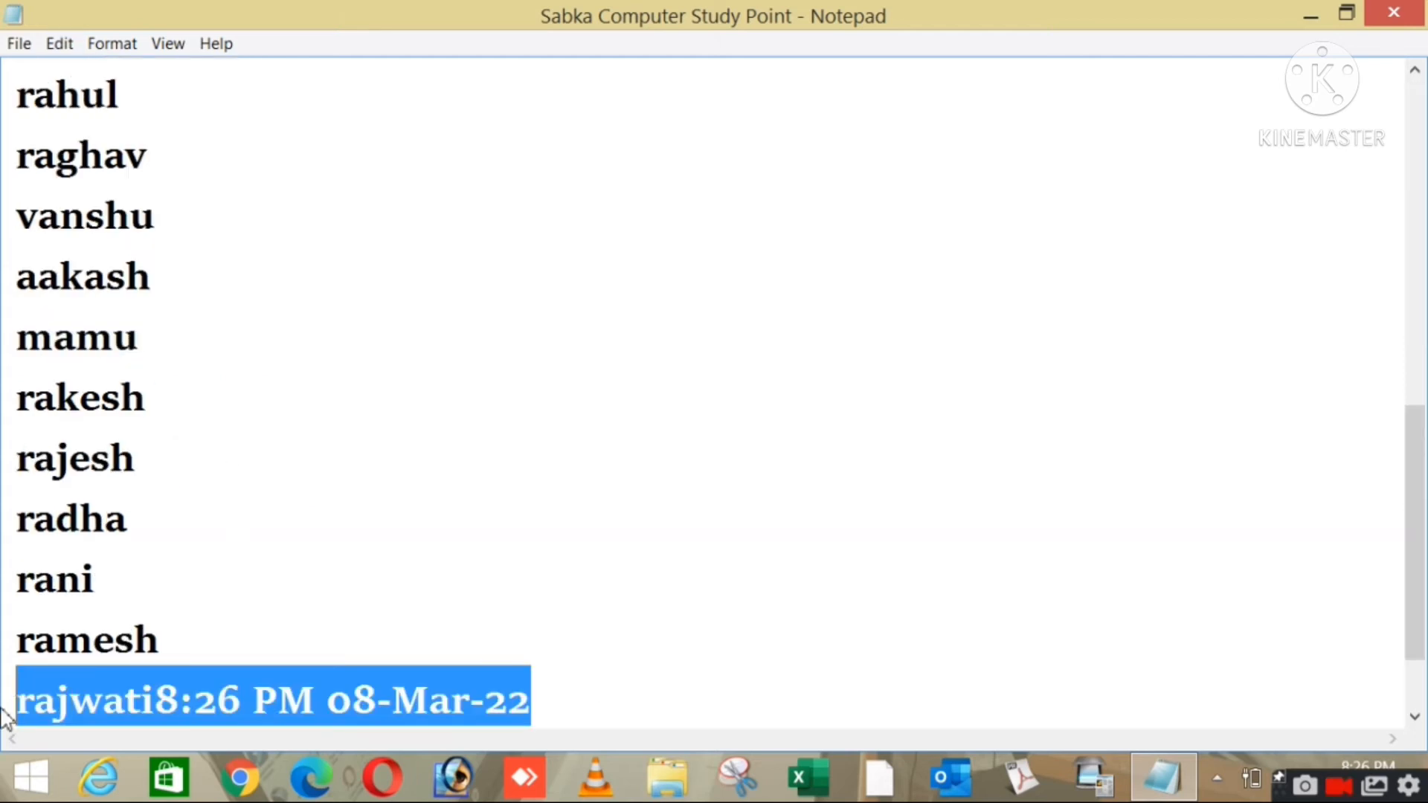
key("Delete")
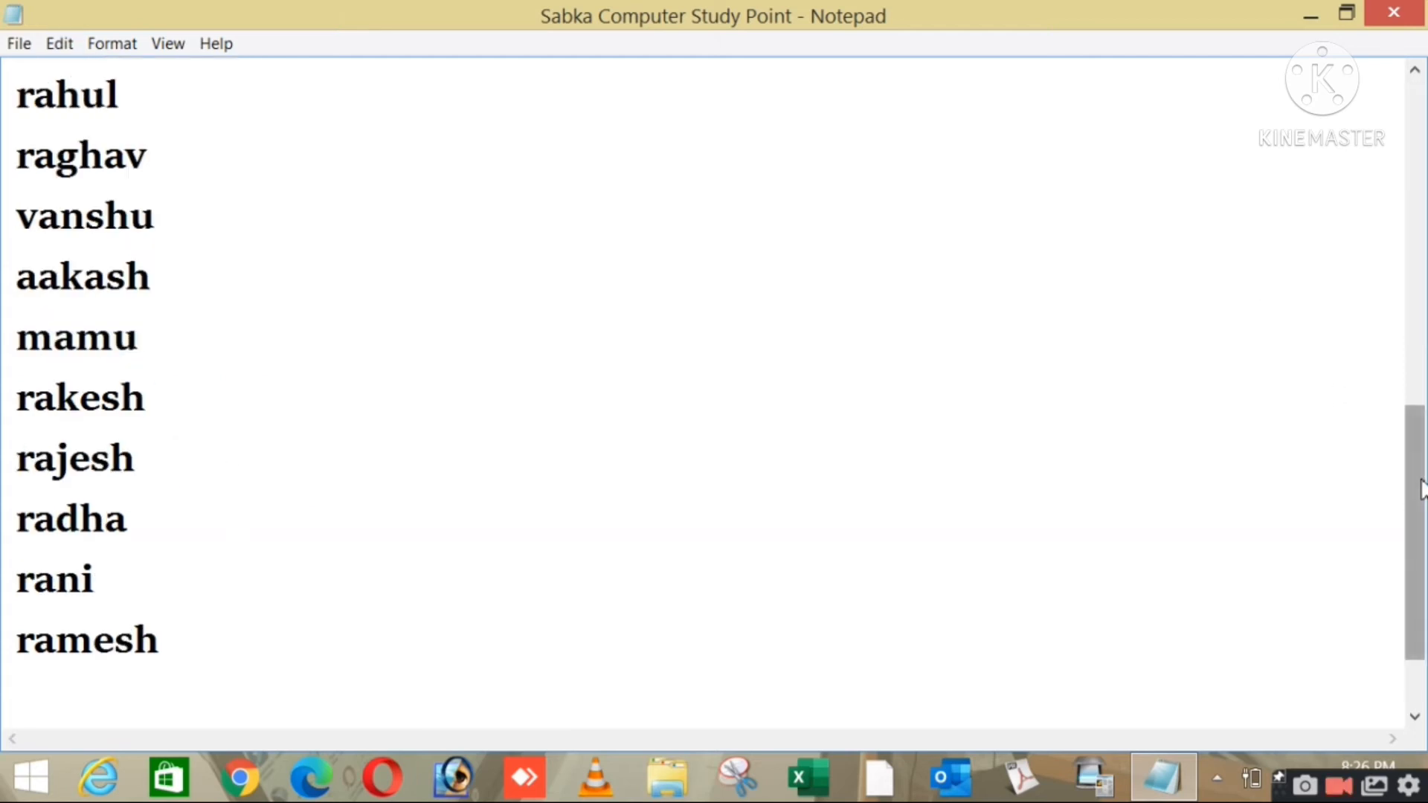
Uncover the system clock to check the current time and date
left_click(61, 45)
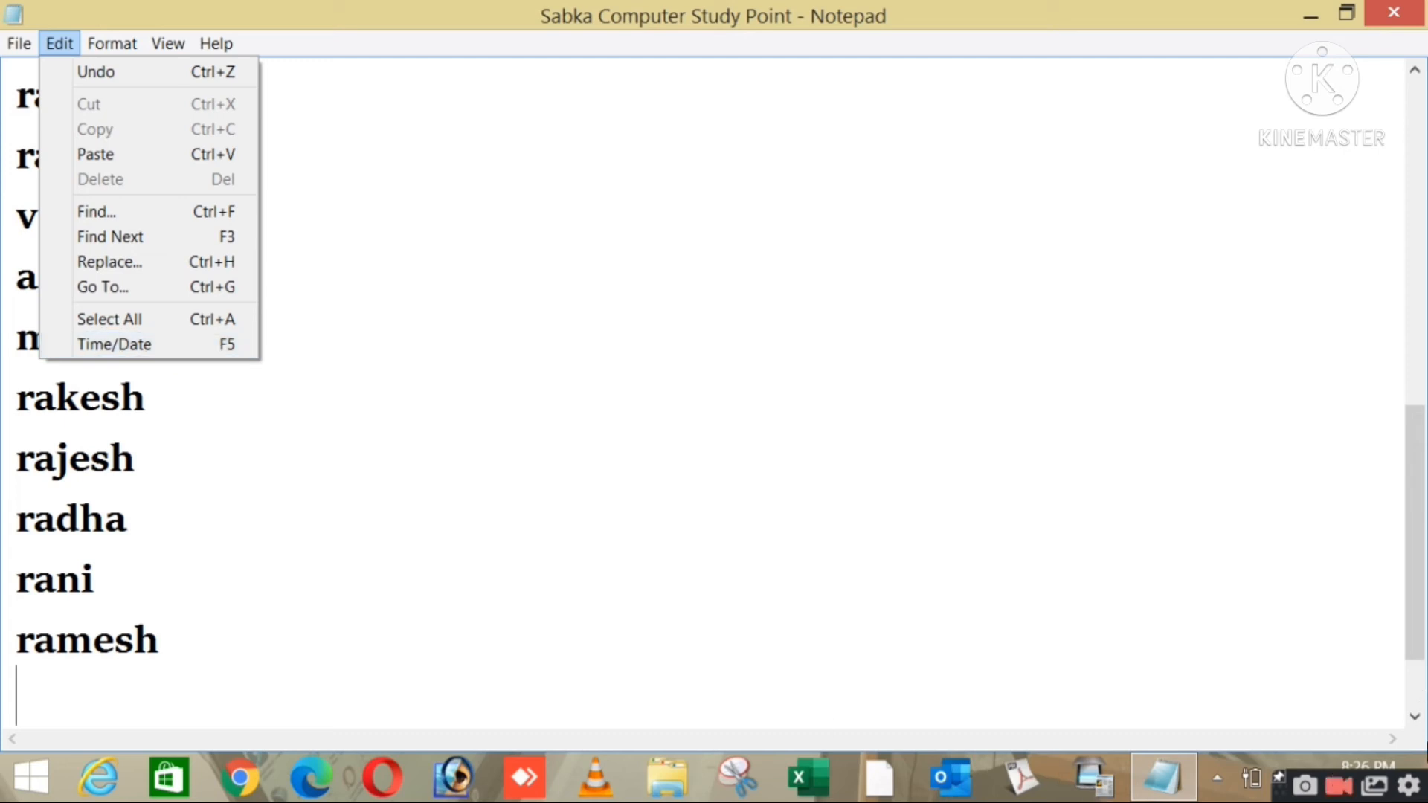
left_click(1269, 790)
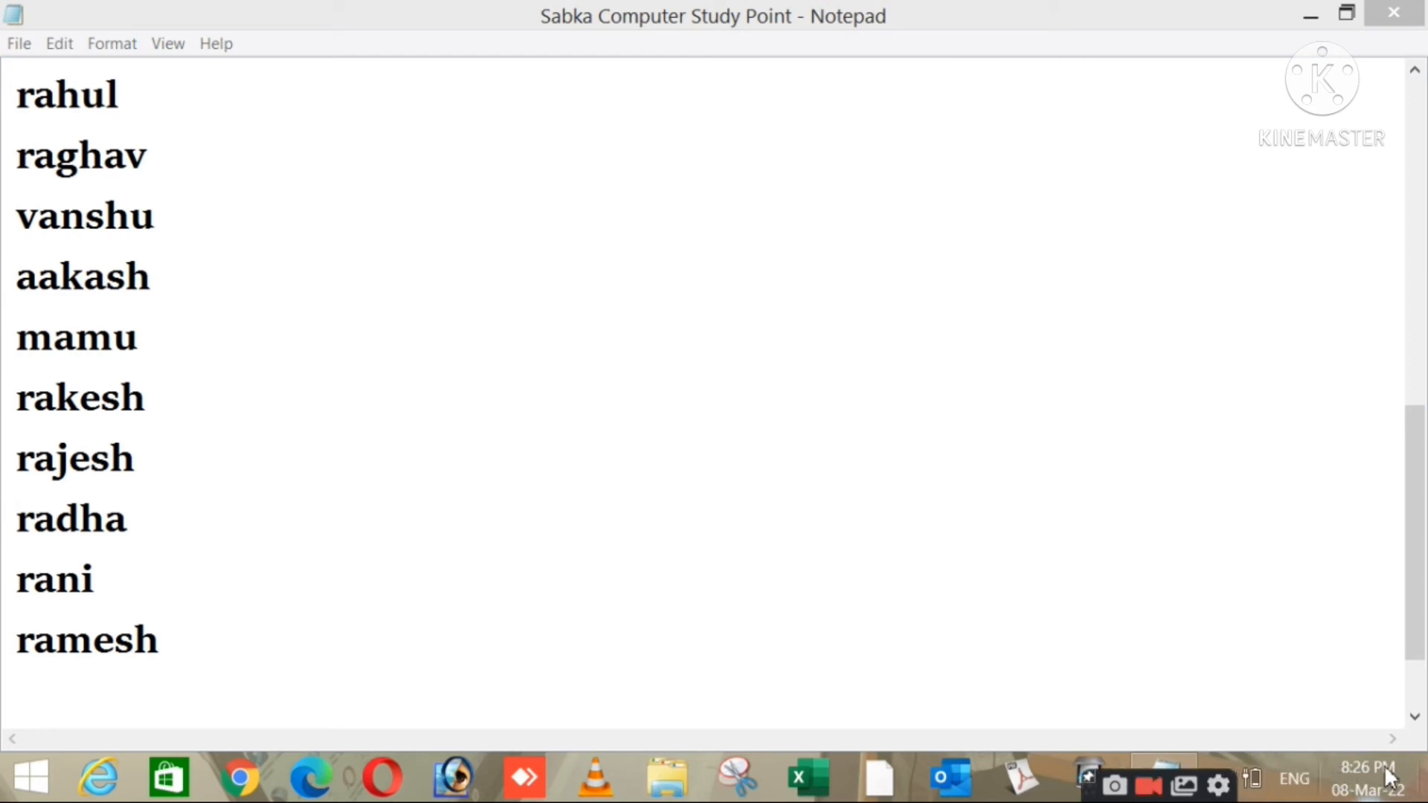
mouse_move(1386, 770)
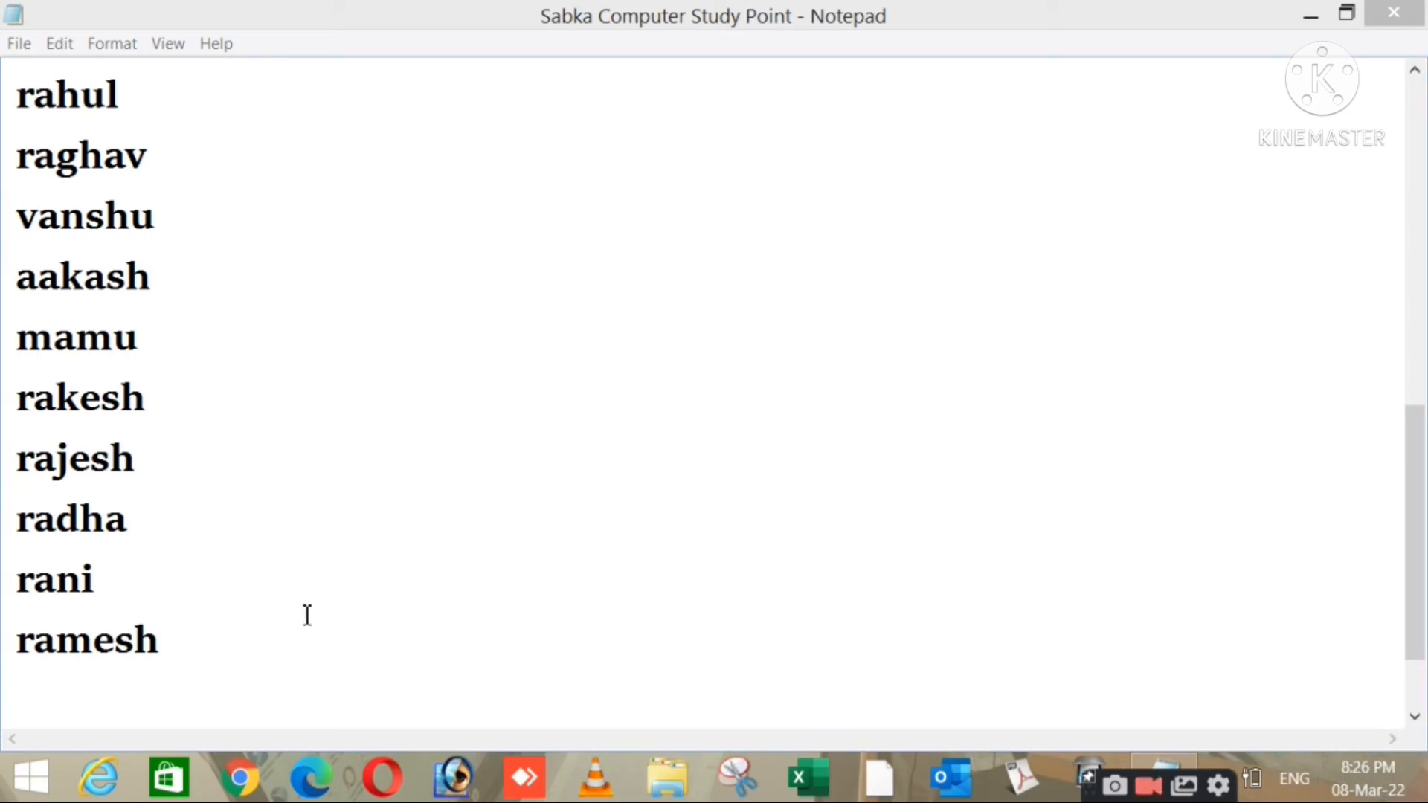
Insert the current time and date on a separate line below the last listed name and highlight the stamp
left_click(251, 630)
left_click_drag(1423, 559, 1275, 592)
key("Return")
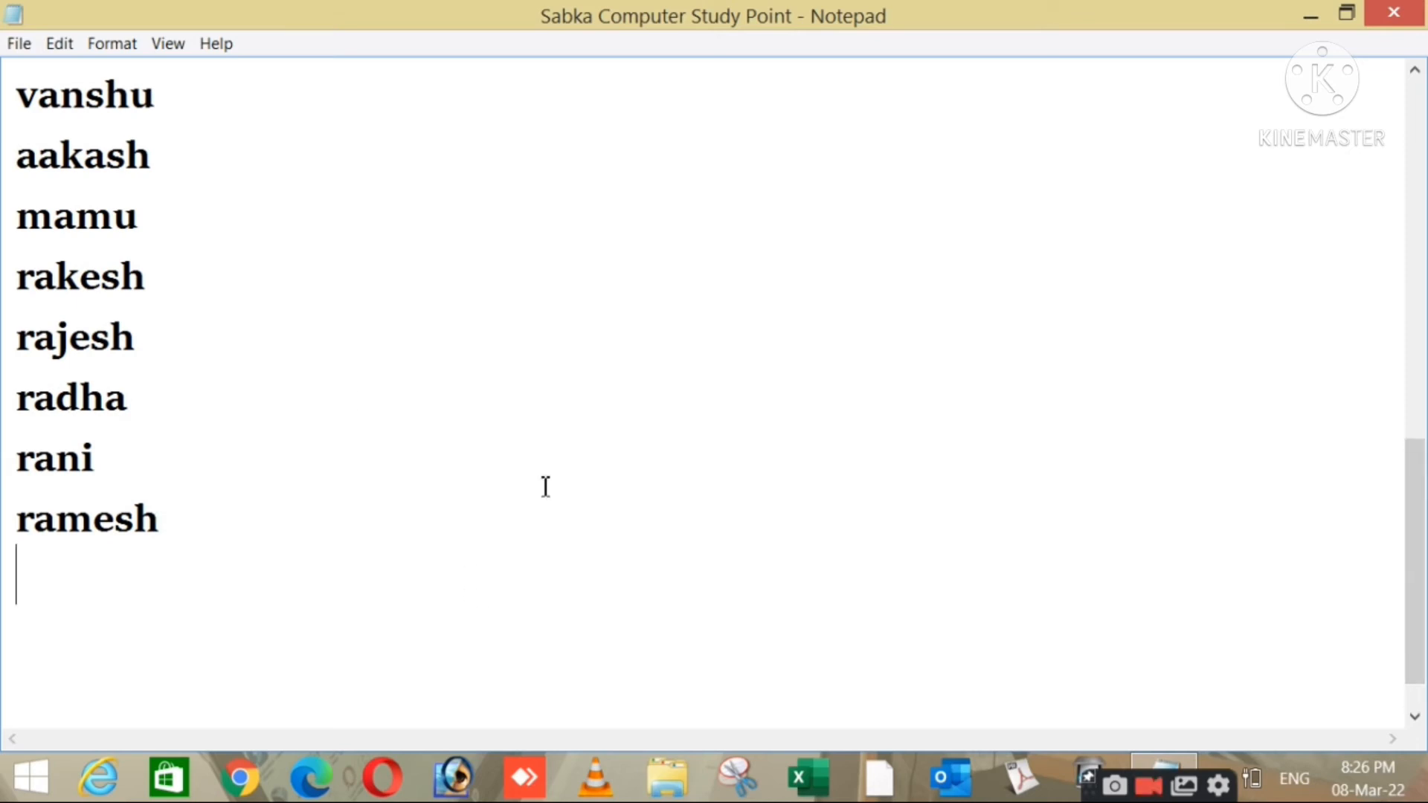
left_click(61, 46)
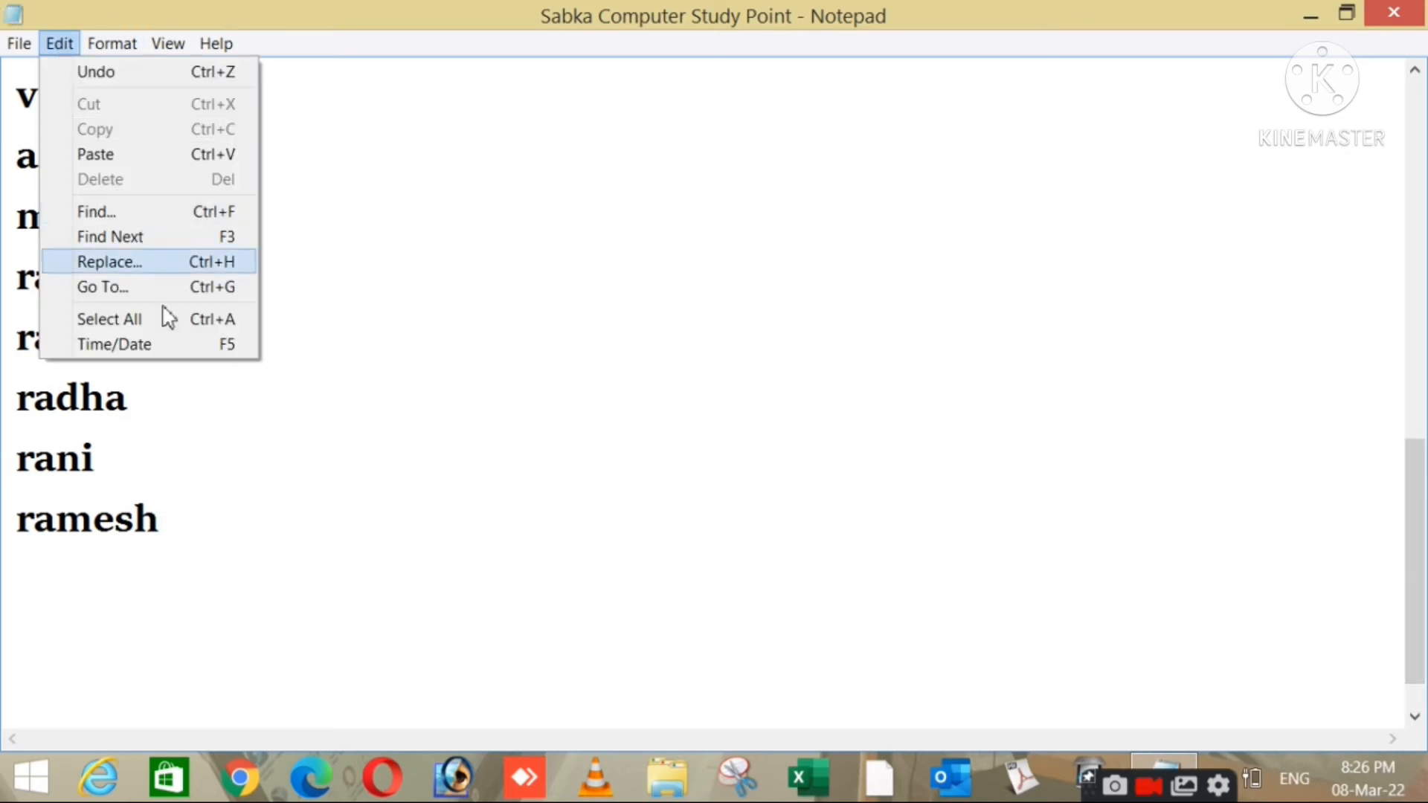
left_click(131, 347)
left_click_drag(25, 595, 406, 600)
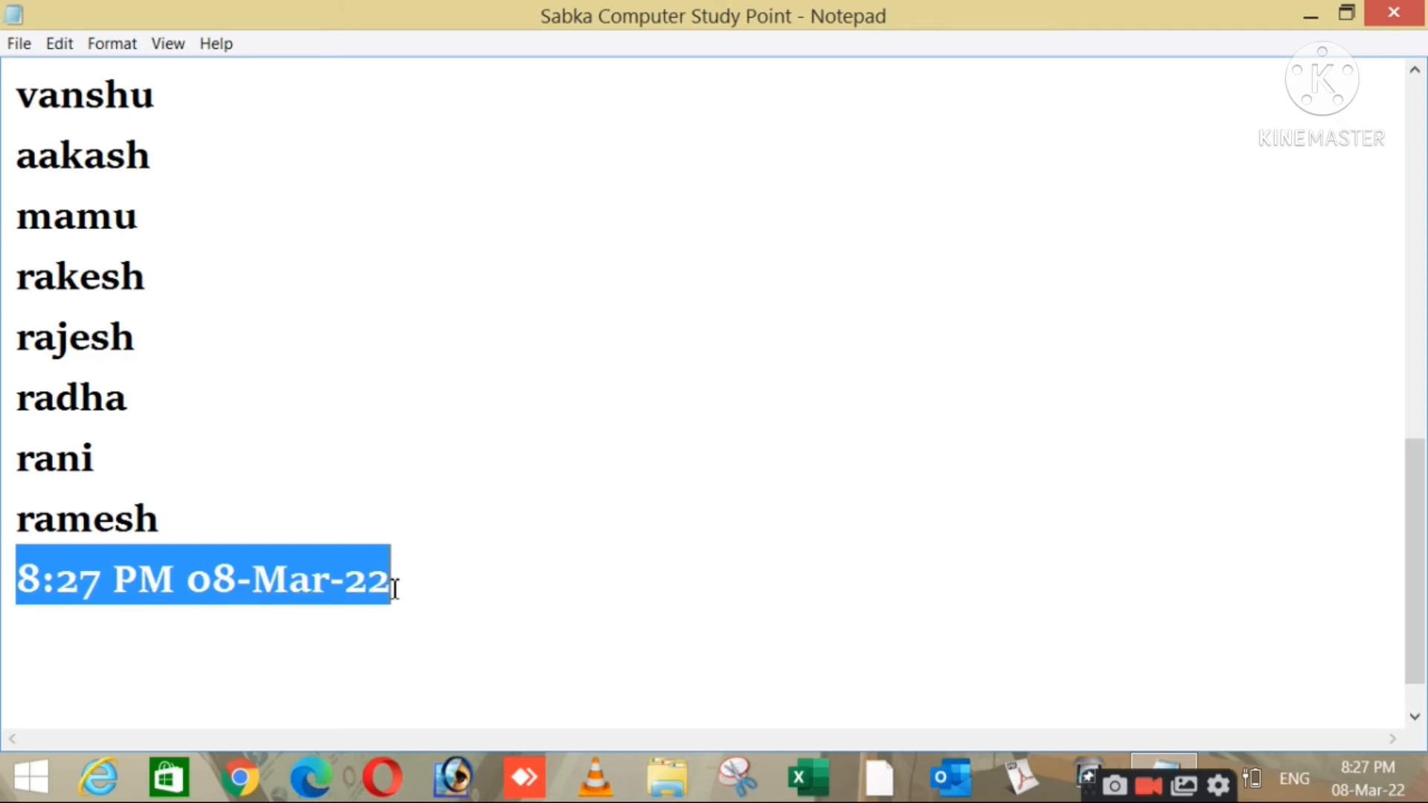
Insert the current time and date again on a new line directly below the existing stamp
left_click_drag(442, 601, 16, 578)
left_click(444, 590)
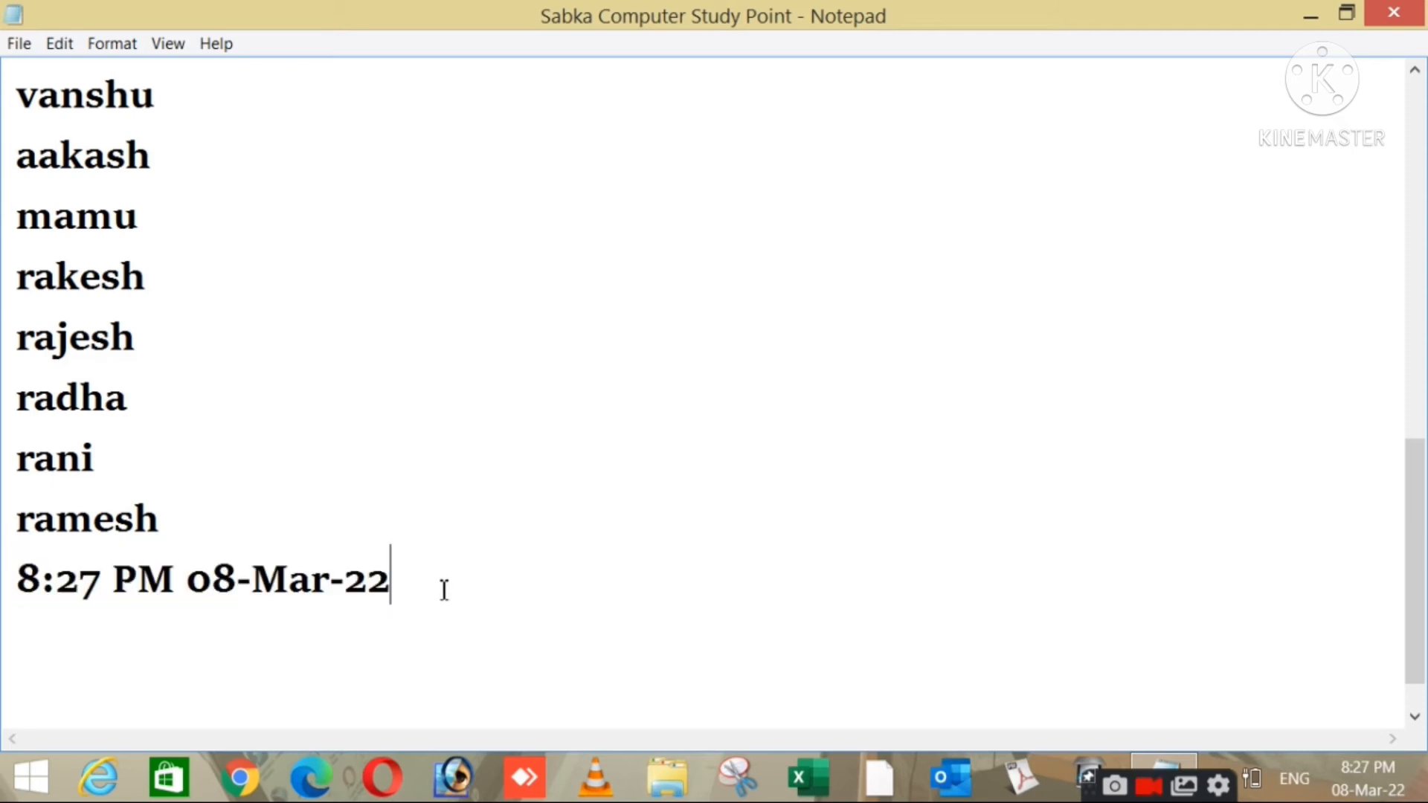
key("Return")
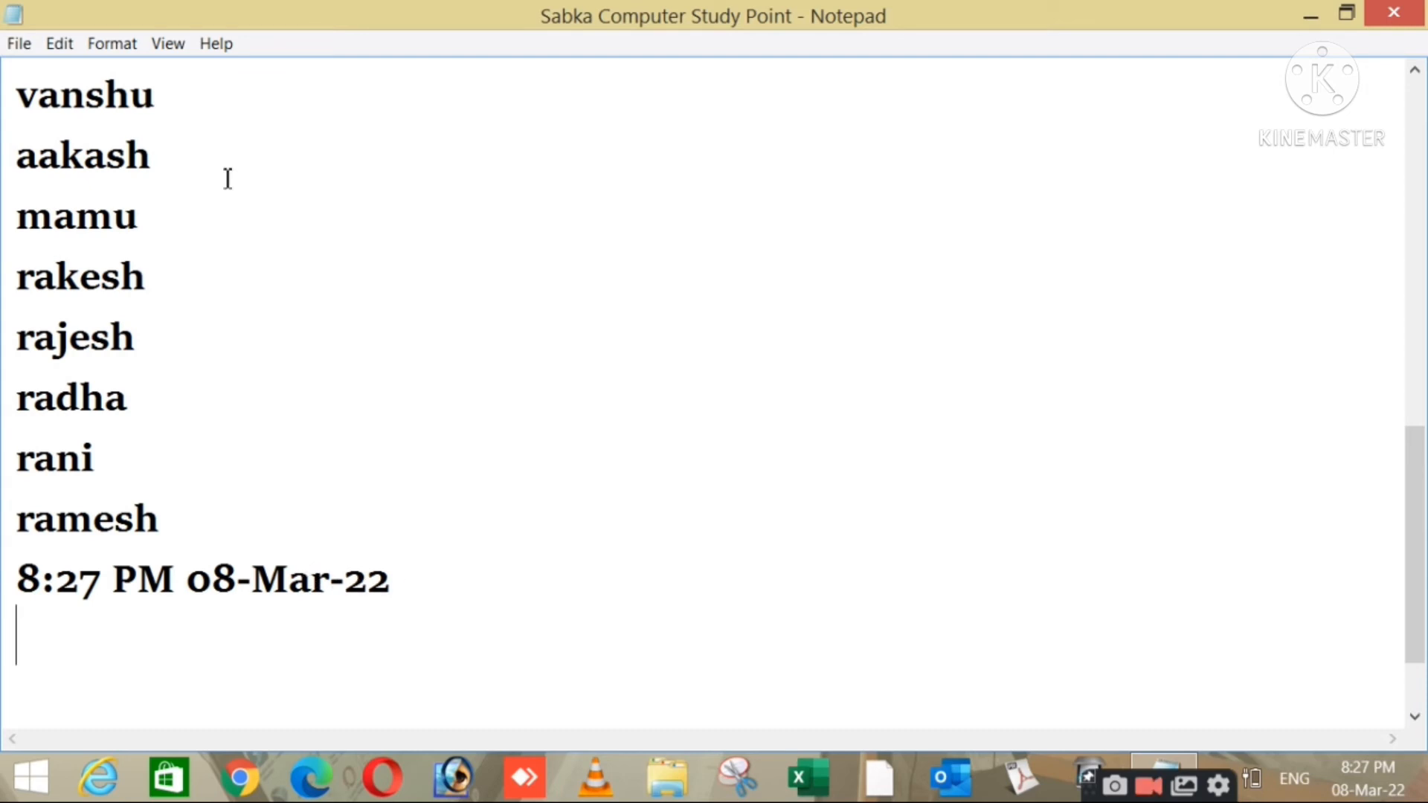
left_click(60, 44)
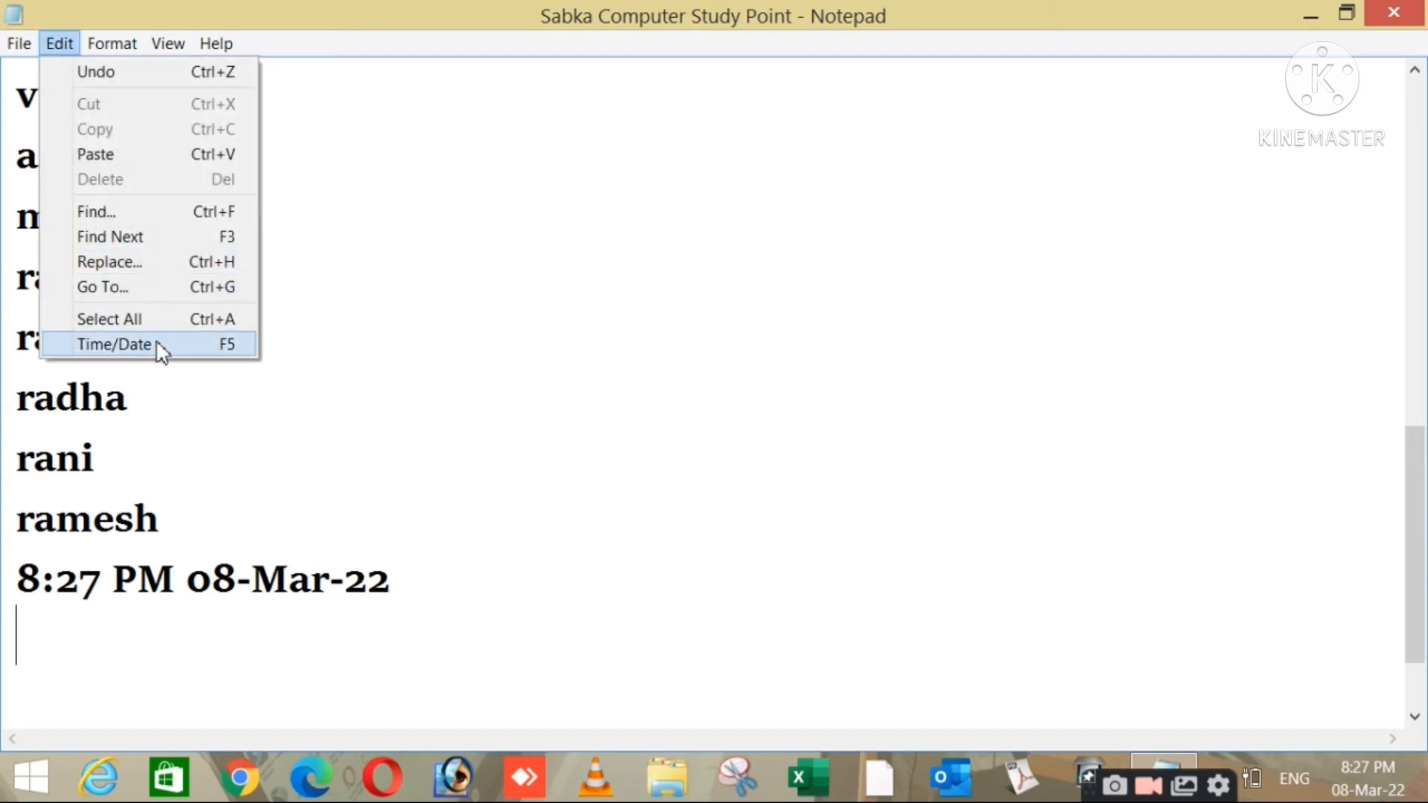
left_click(408, 596)
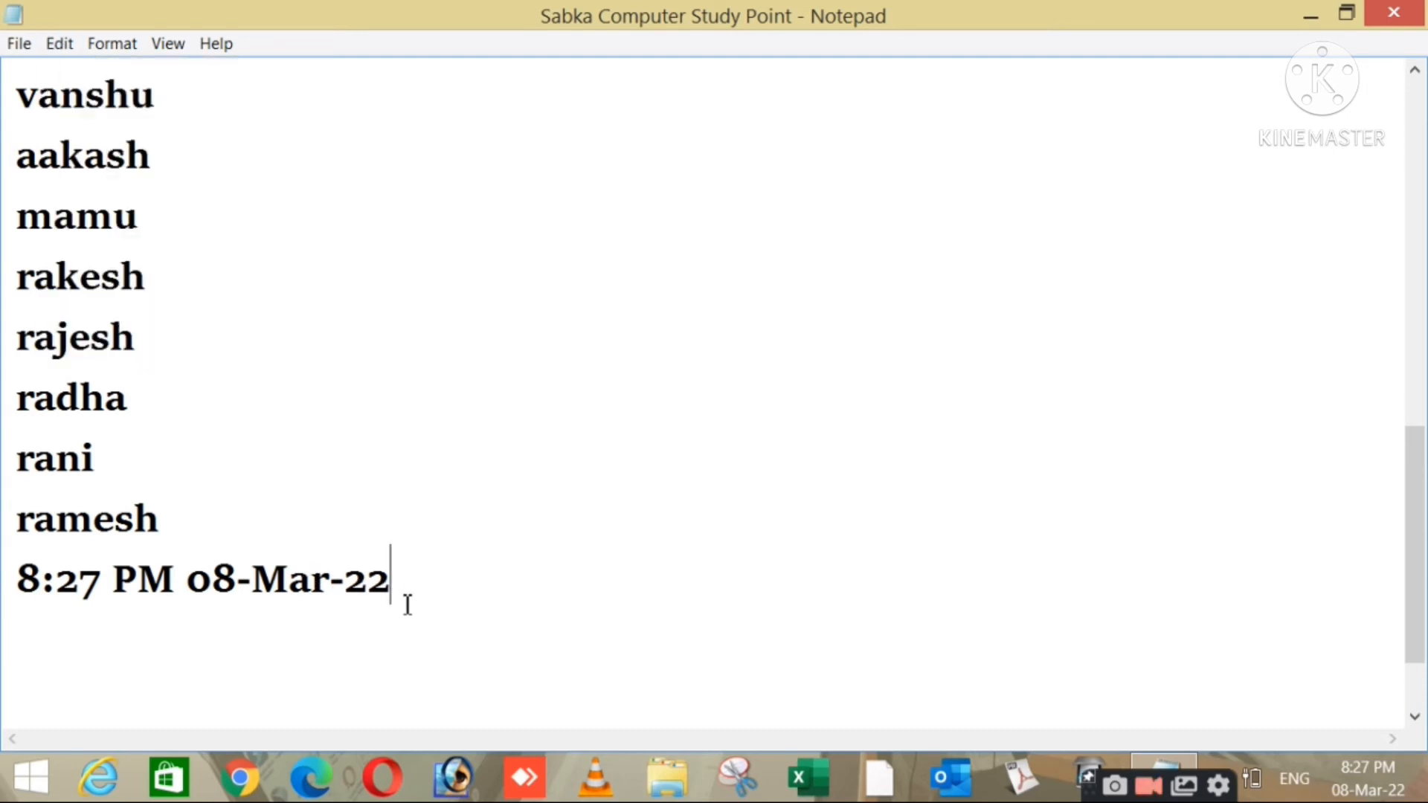
key("Return")
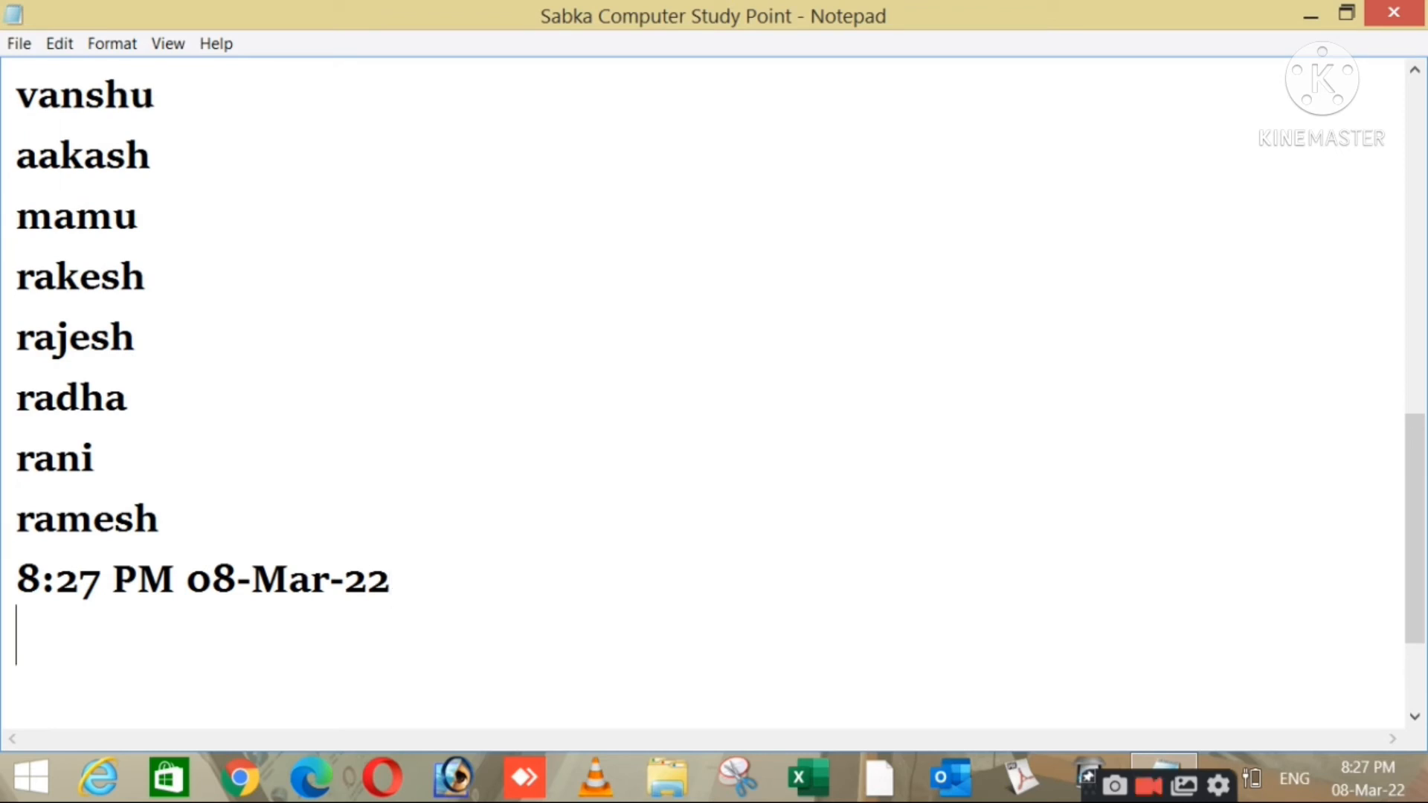
key("F5")
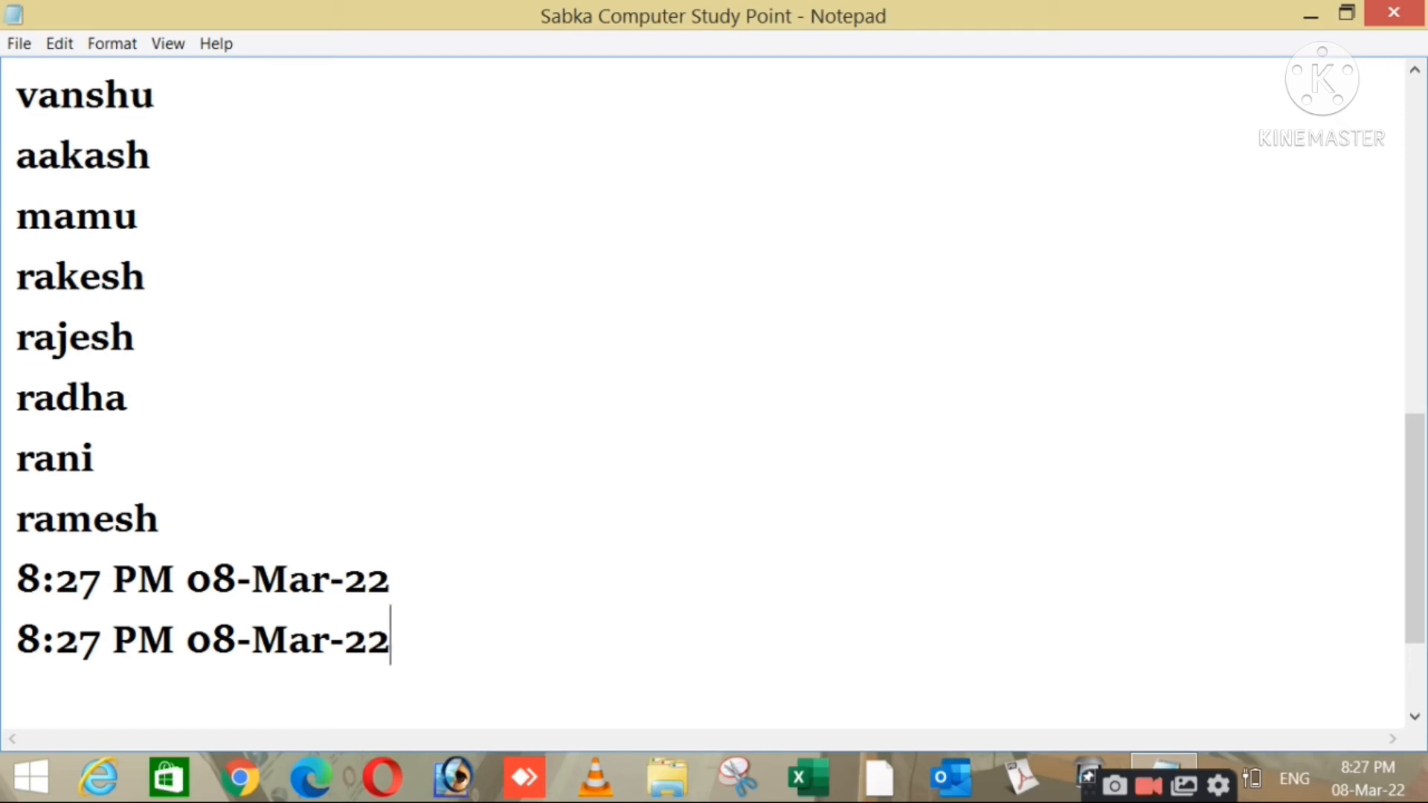
left_click(60, 51)
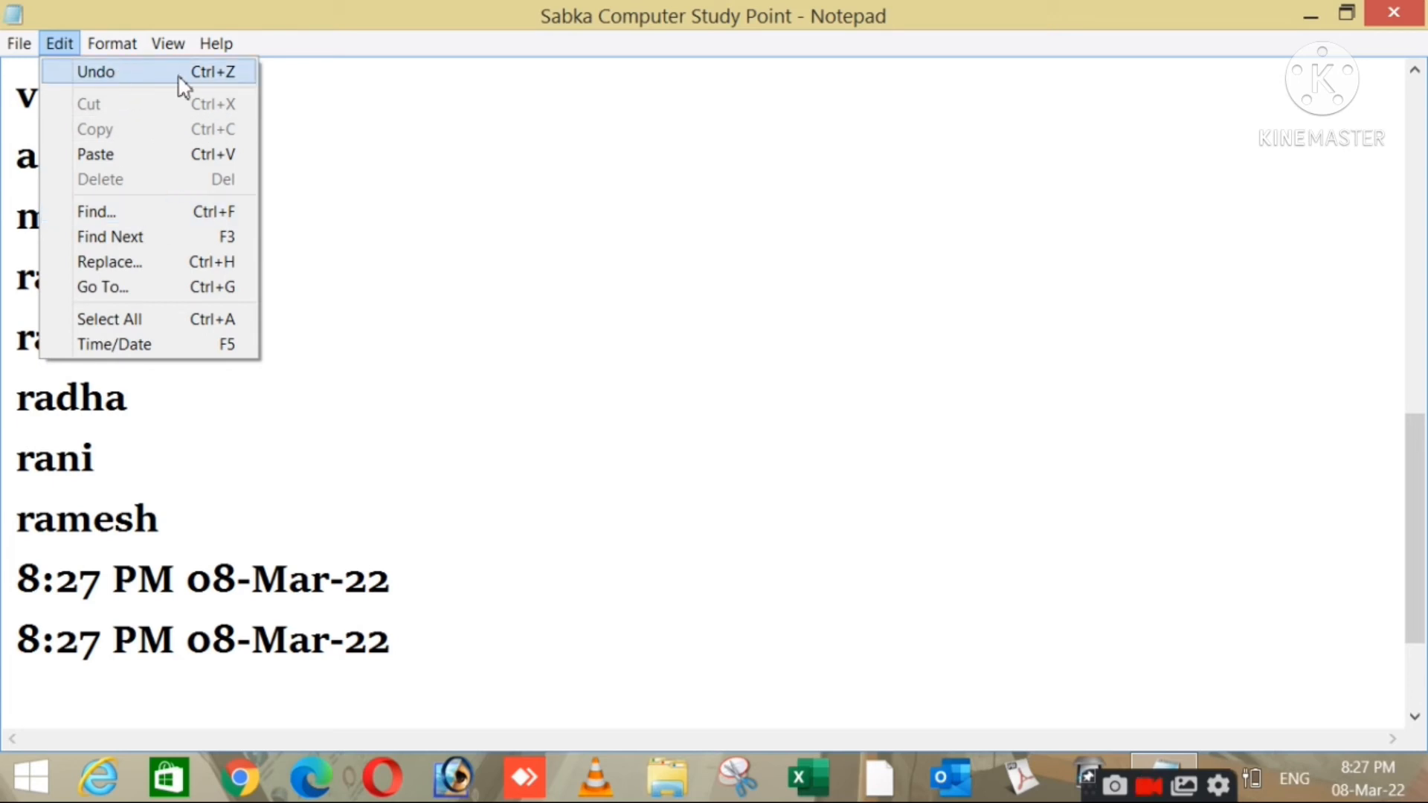
left_click(342, 185)
left_click(20, 43)
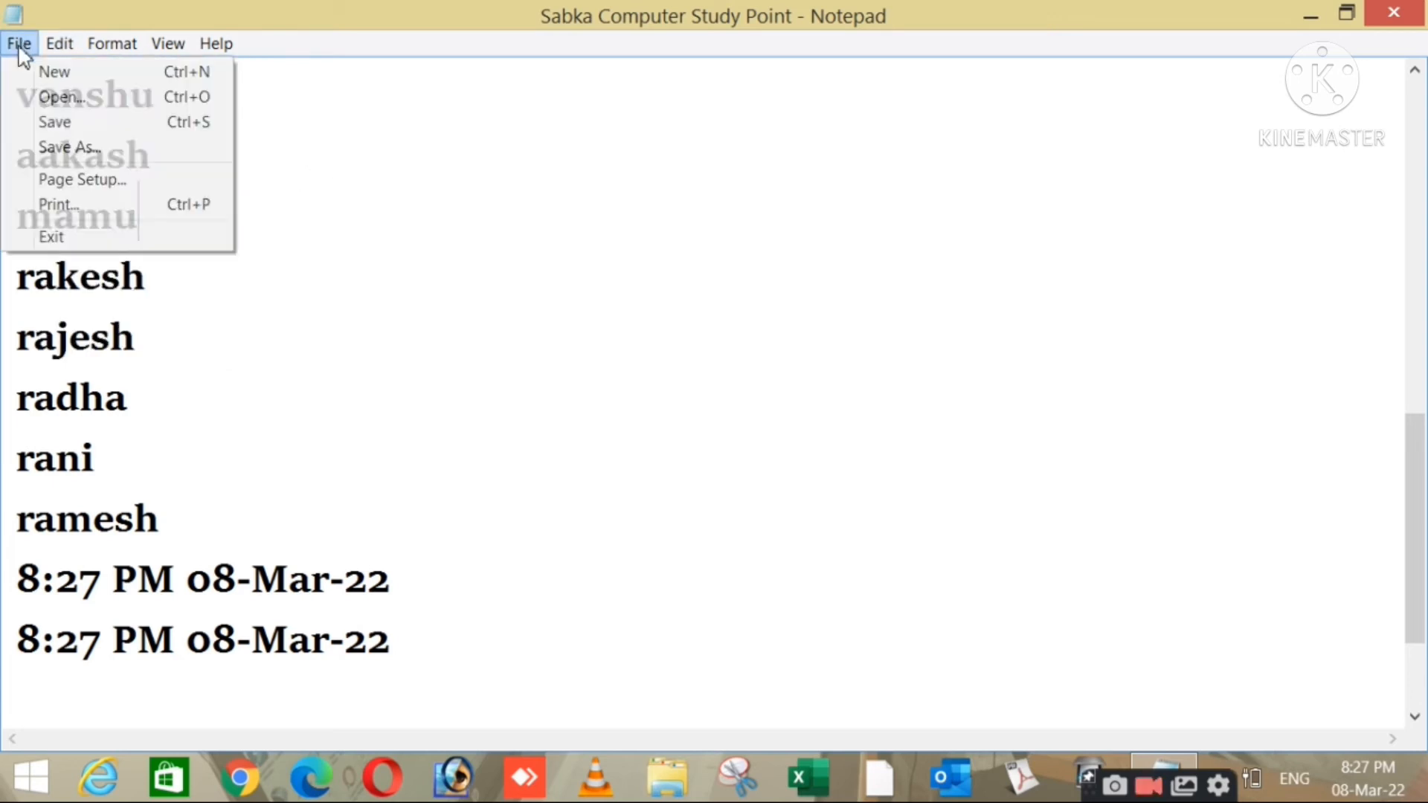
left_click(313, 253)
left_click(59, 44)
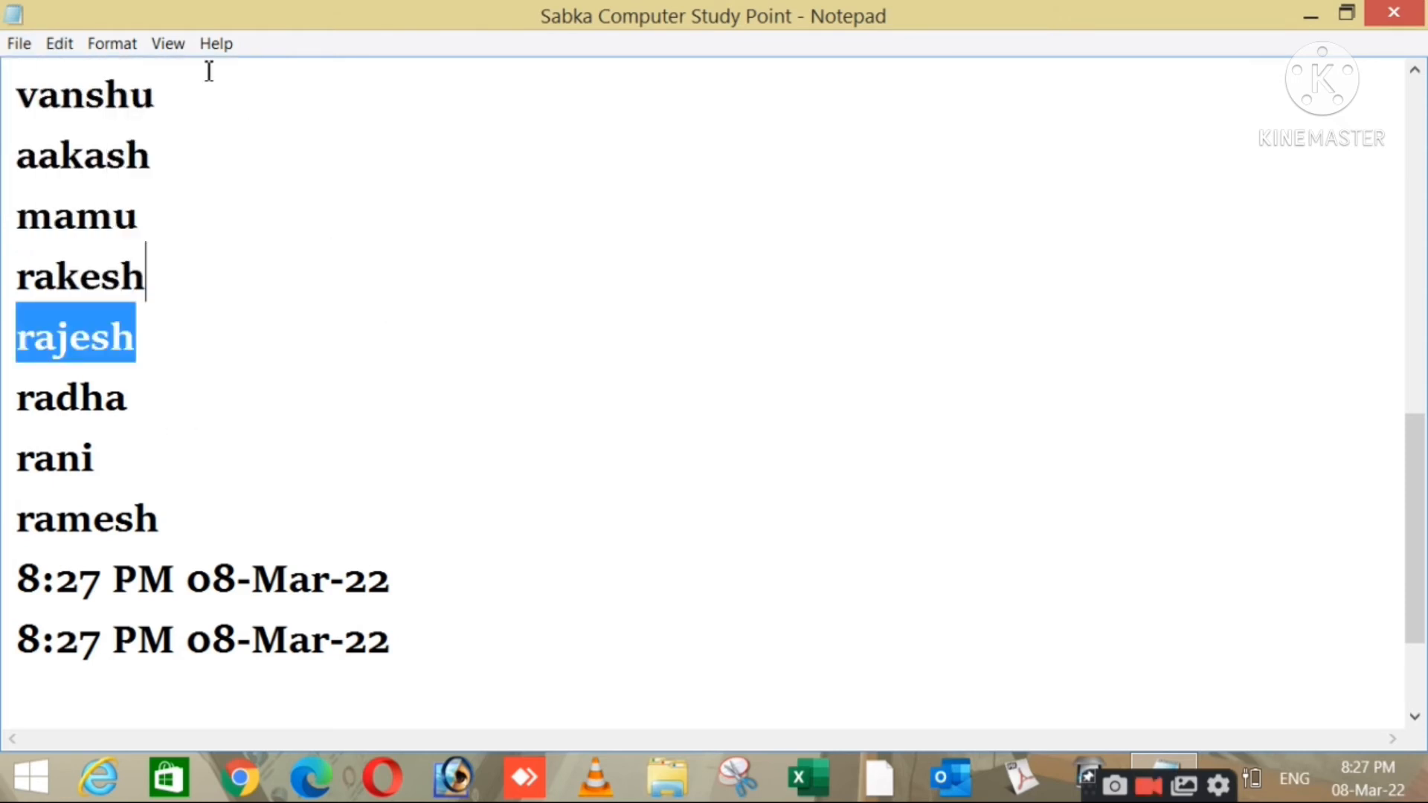
left_click(106, 47)
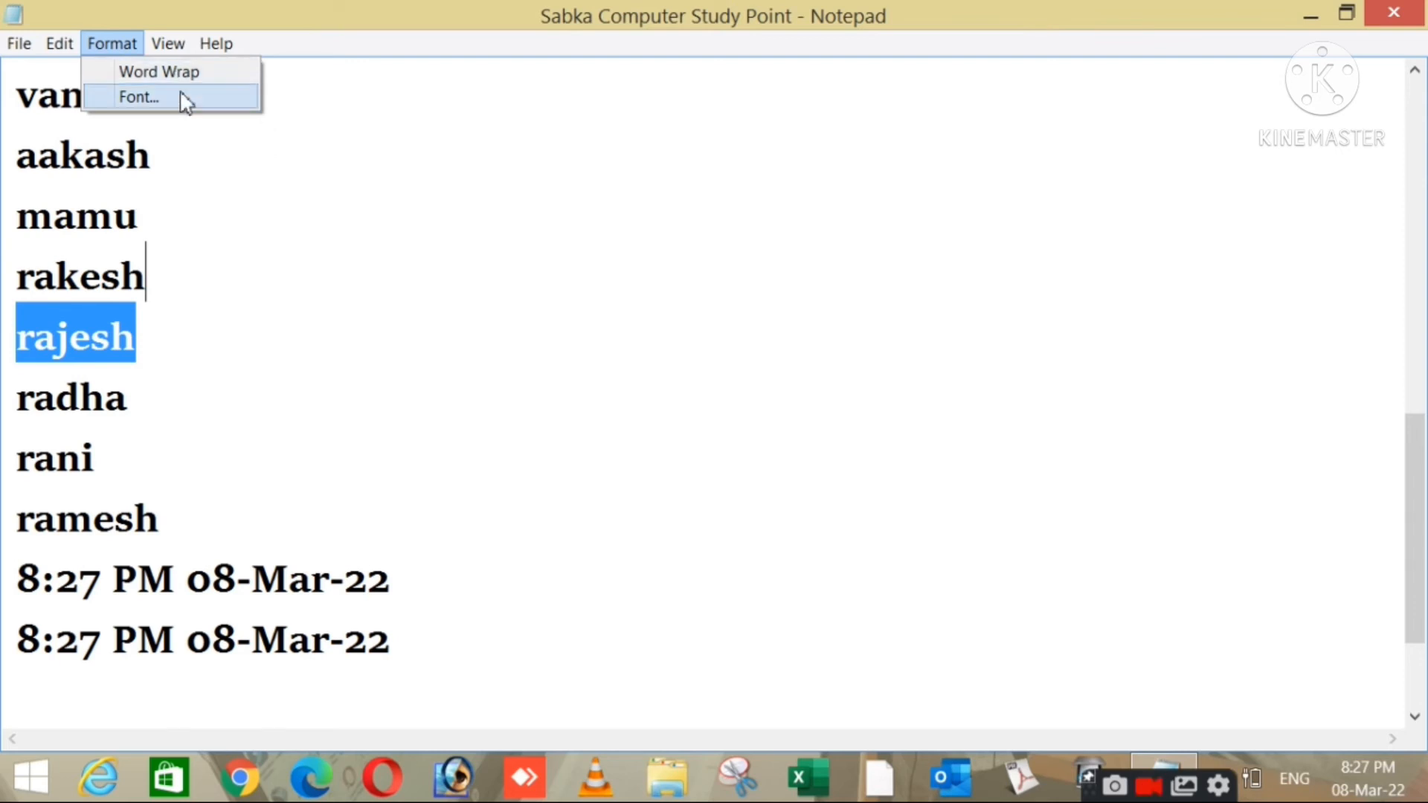
left_click(250, 280)
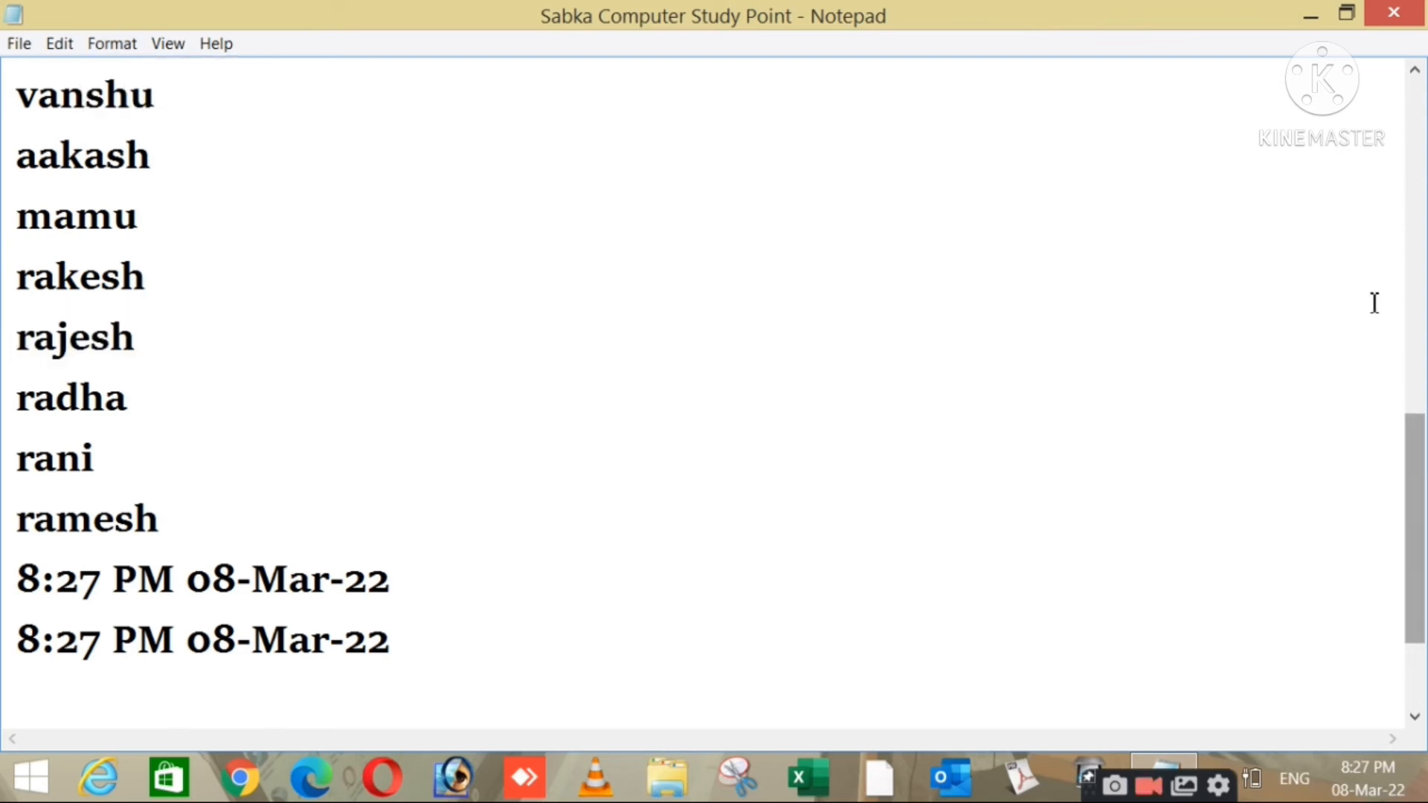
Select the document's entire text and delete it to leave a blank page
left_click_drag(1424, 492, 1417, 160)
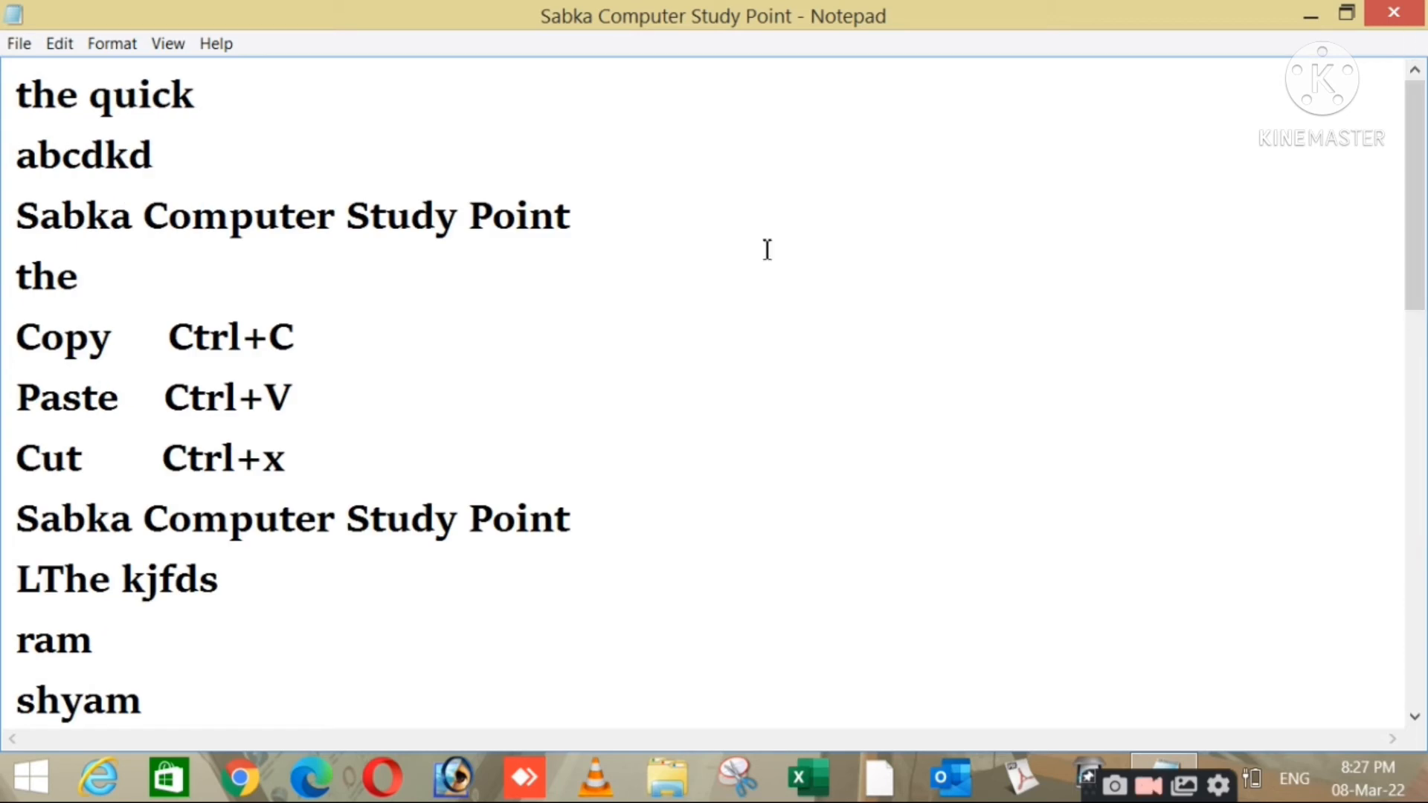
key("ctrl+a")
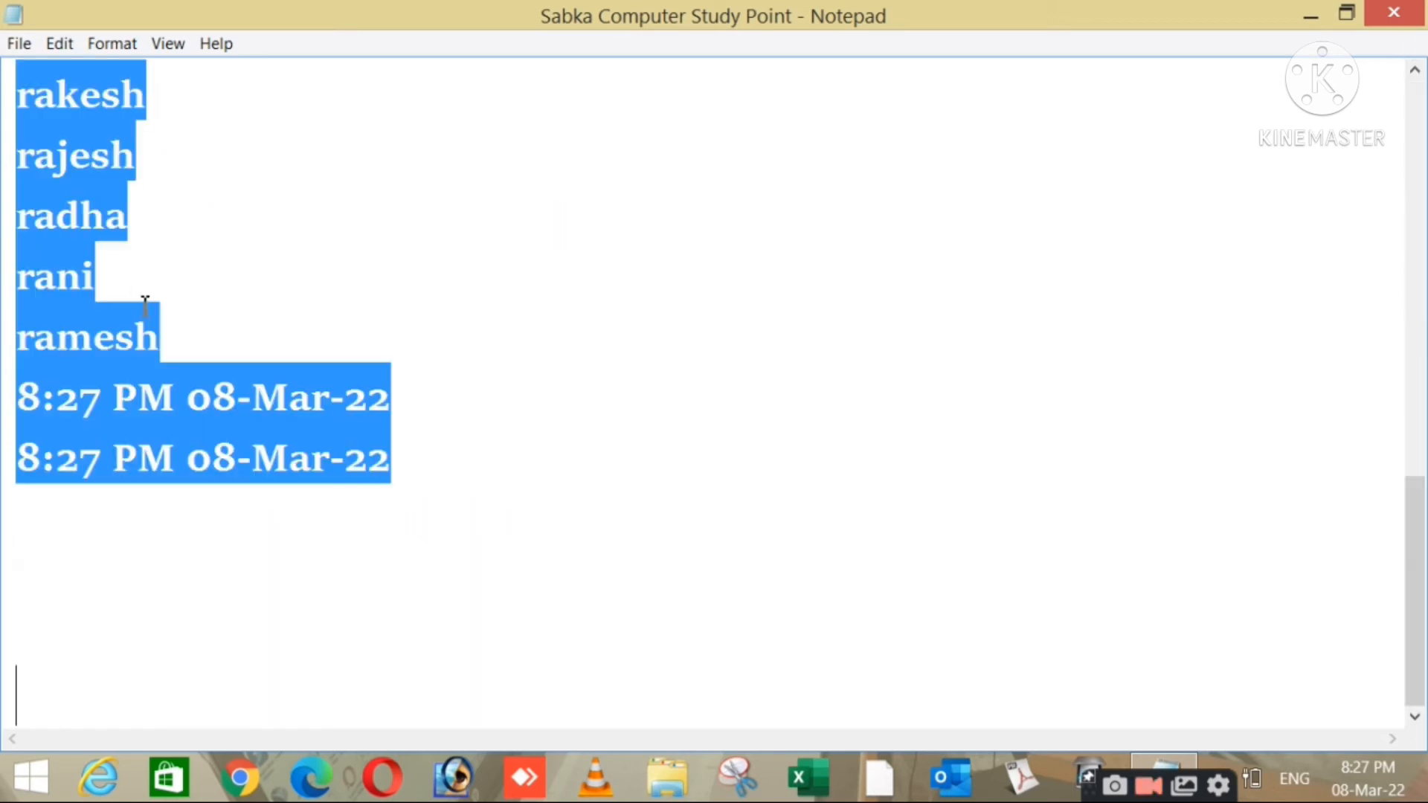
key("Delete")
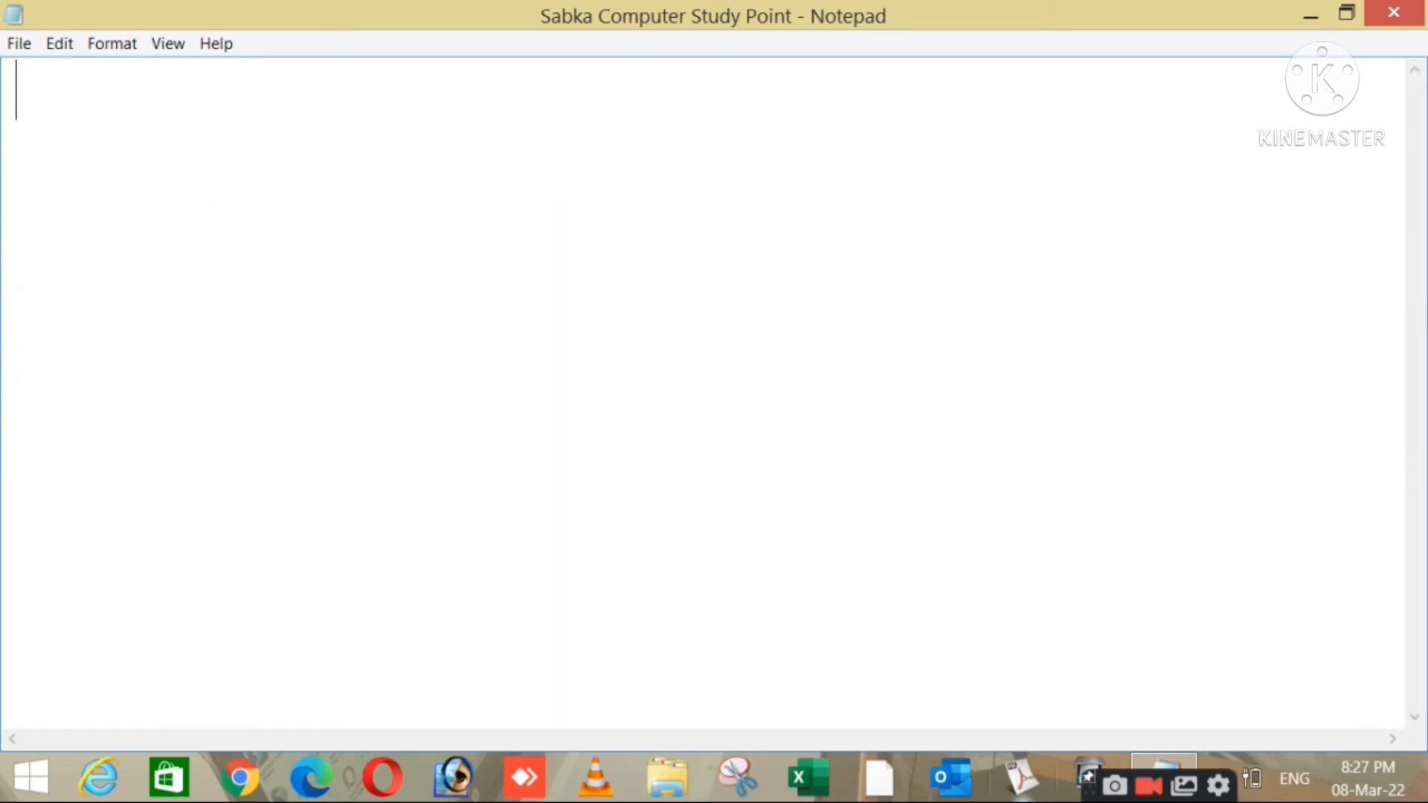
Write "The quick brown fox jumps upon over the lazy dog." and begin a second sentence directly after it with "the"
type("They")
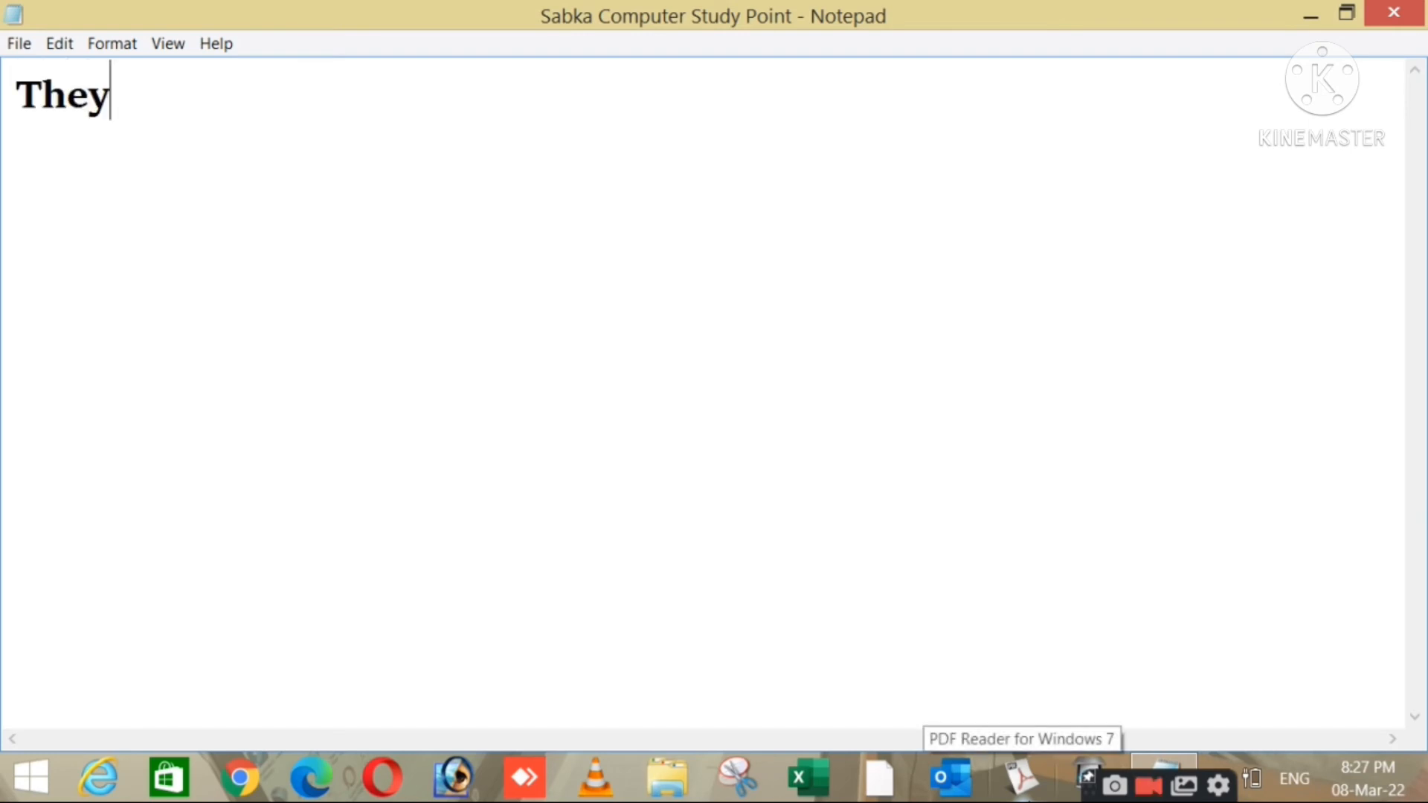
key("BackSpace")
type("quick  b")
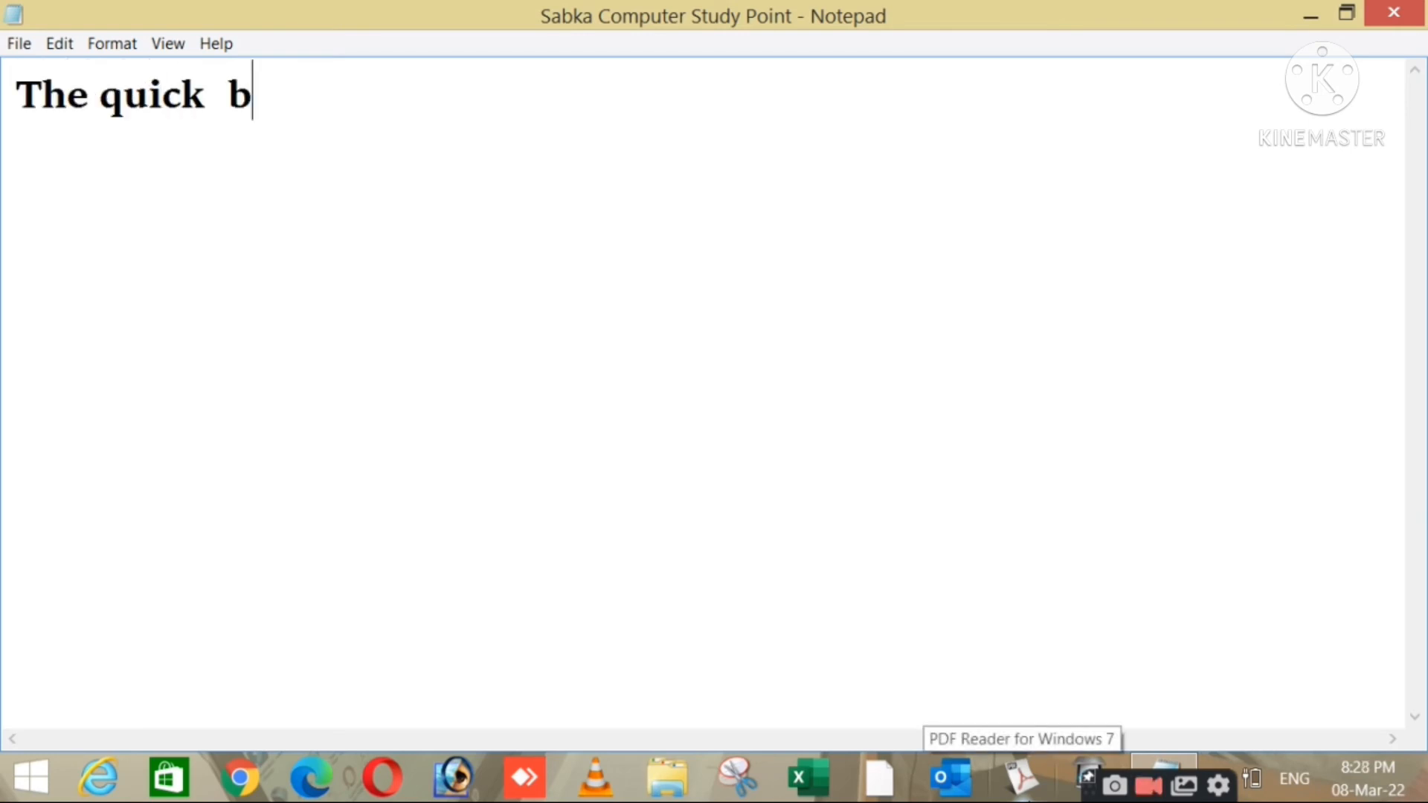
type("rown fox jumps upn")
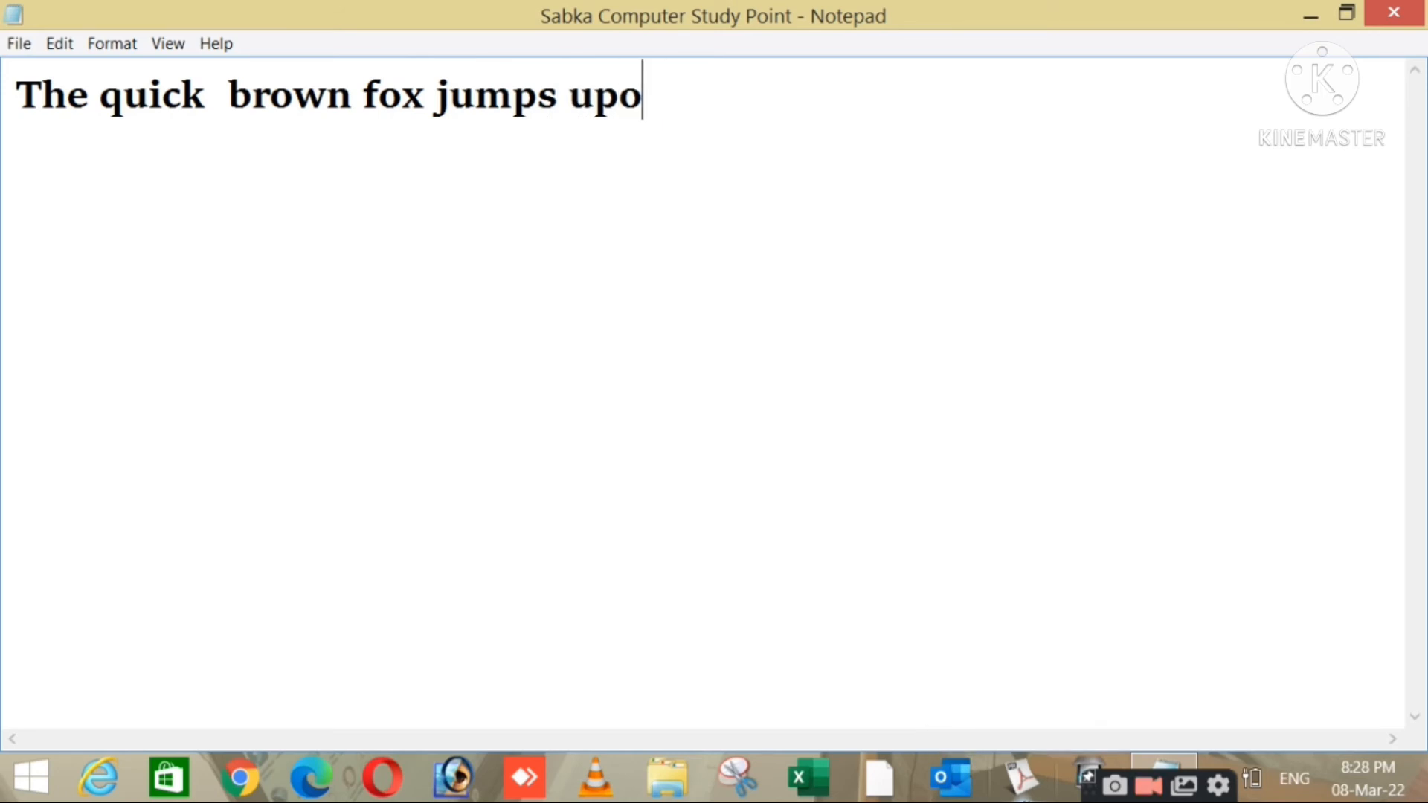
type("n ovdr")
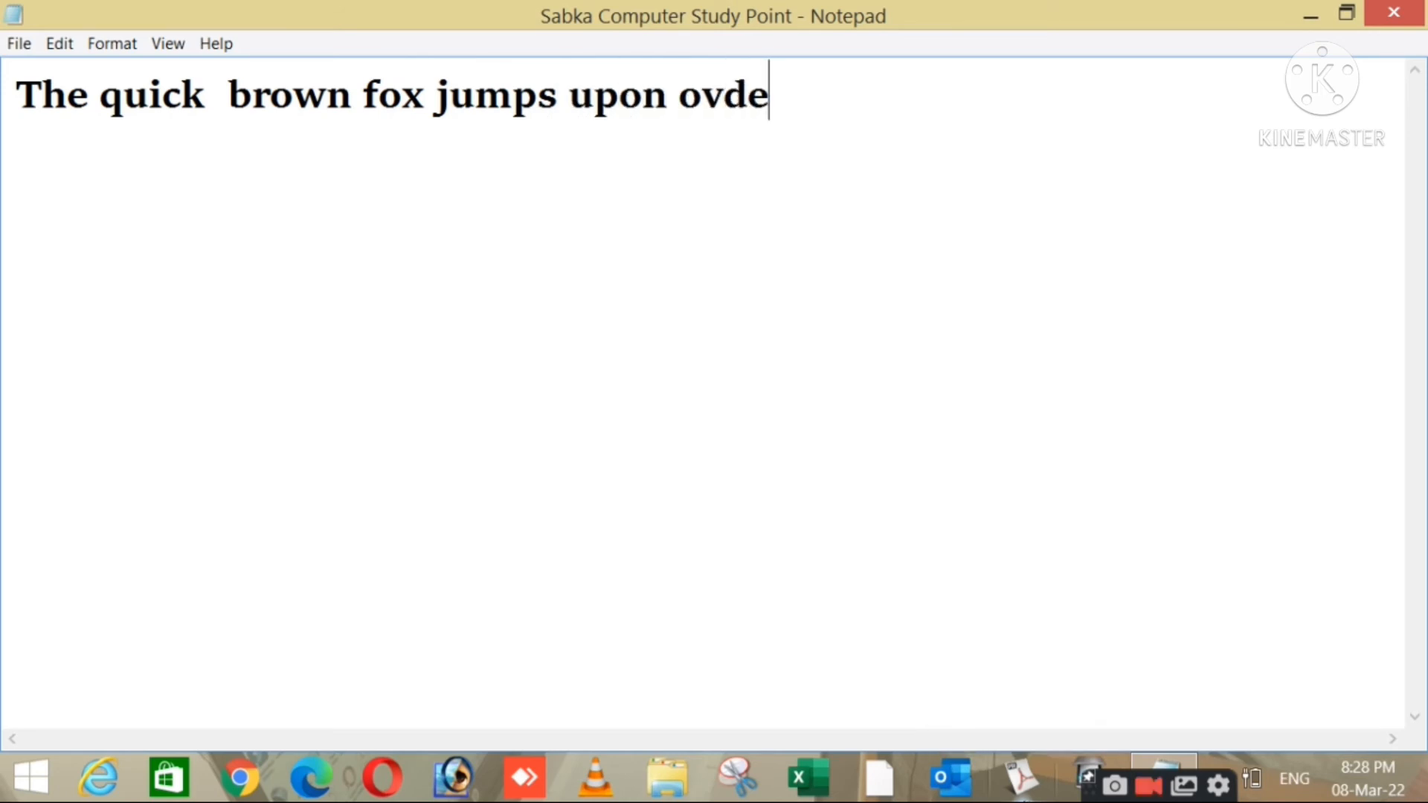
key("BackSpace")
type("the laz")
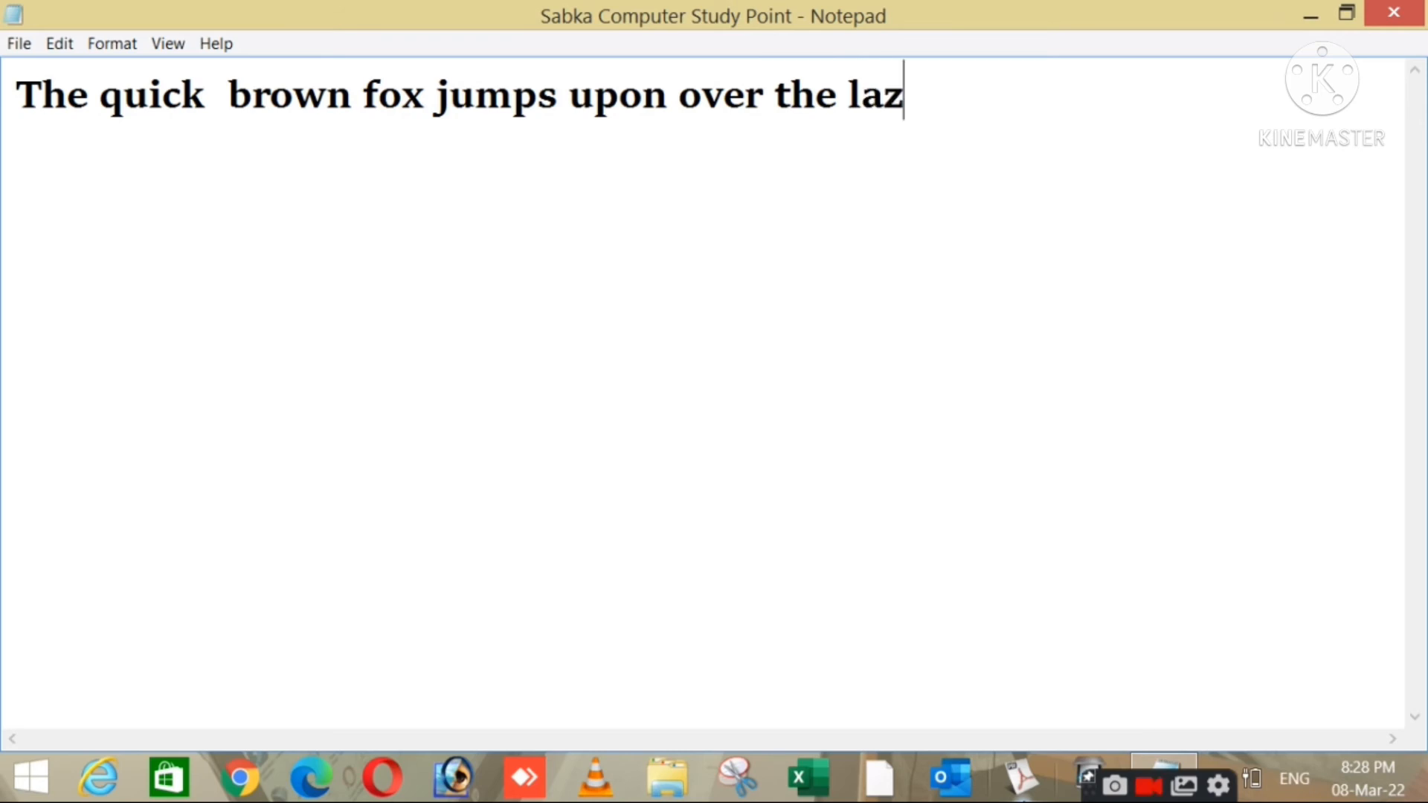
type("y dog.the qi")
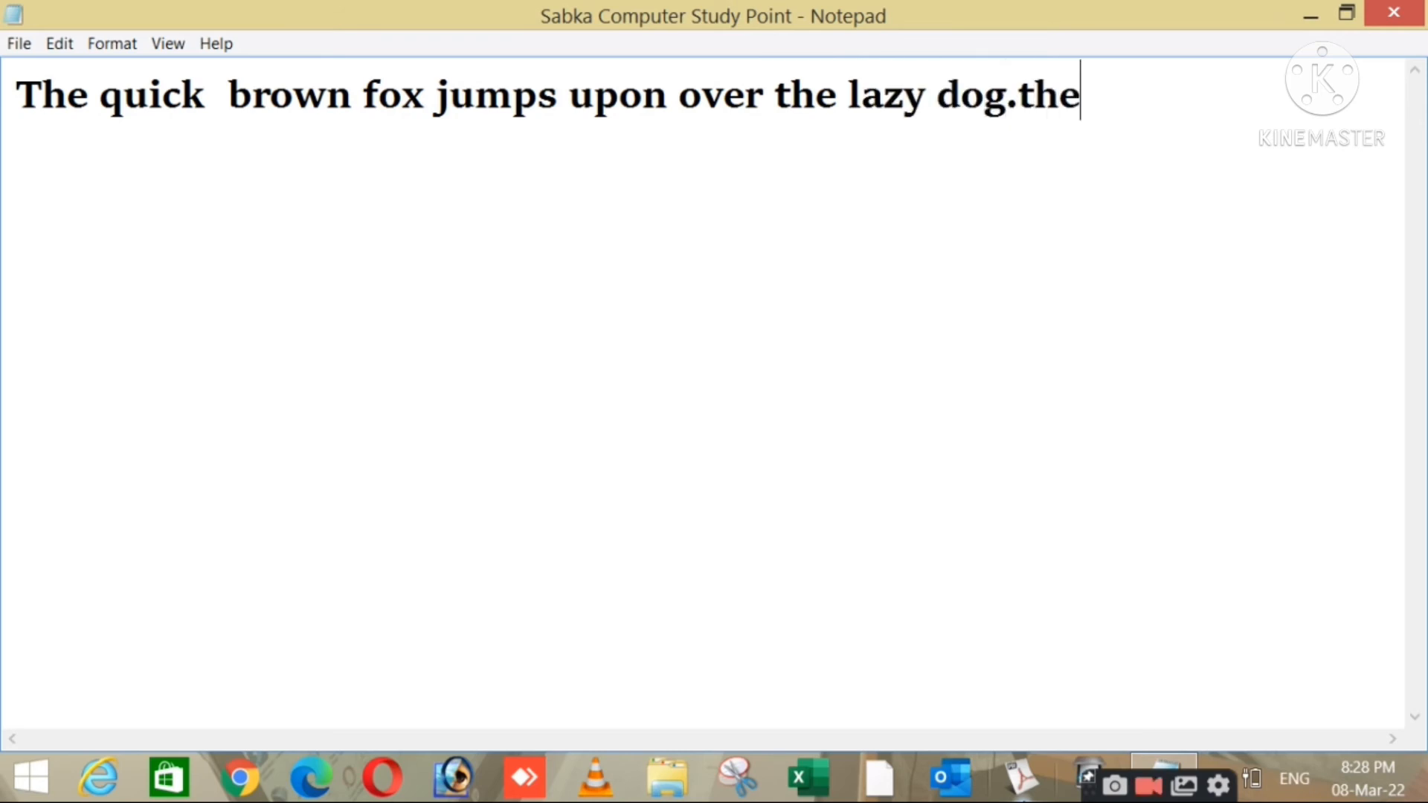
Continue the same line with "quick brown ofx" and a long run of random filler letters, without a line break, past the window's width
key("BackSpace")
key("BackSpace")
type("u")
type("quick brown")
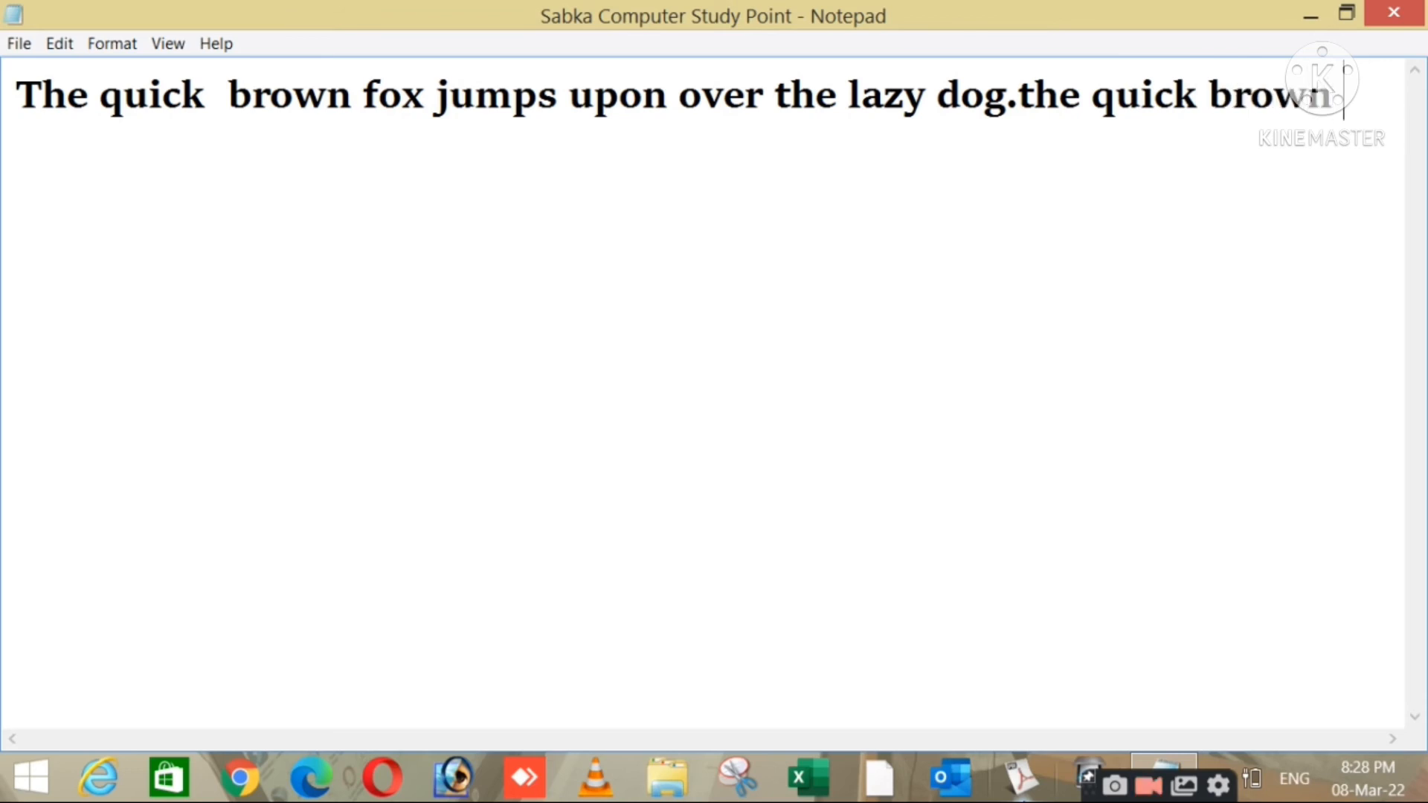
type(" ofx odfsldfslfsl")
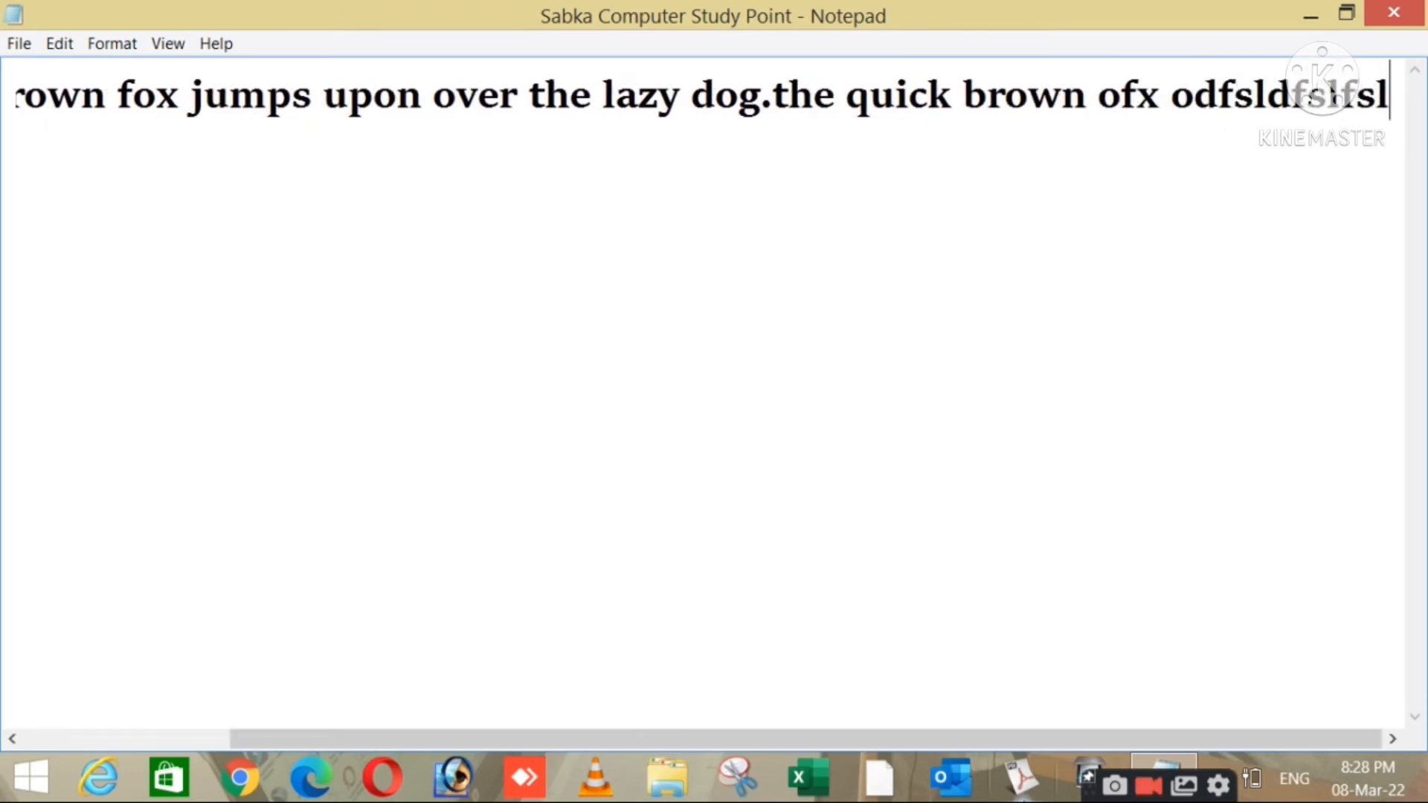
type("fsldfsdlkslslfslfjslfjslkdsdlslk")
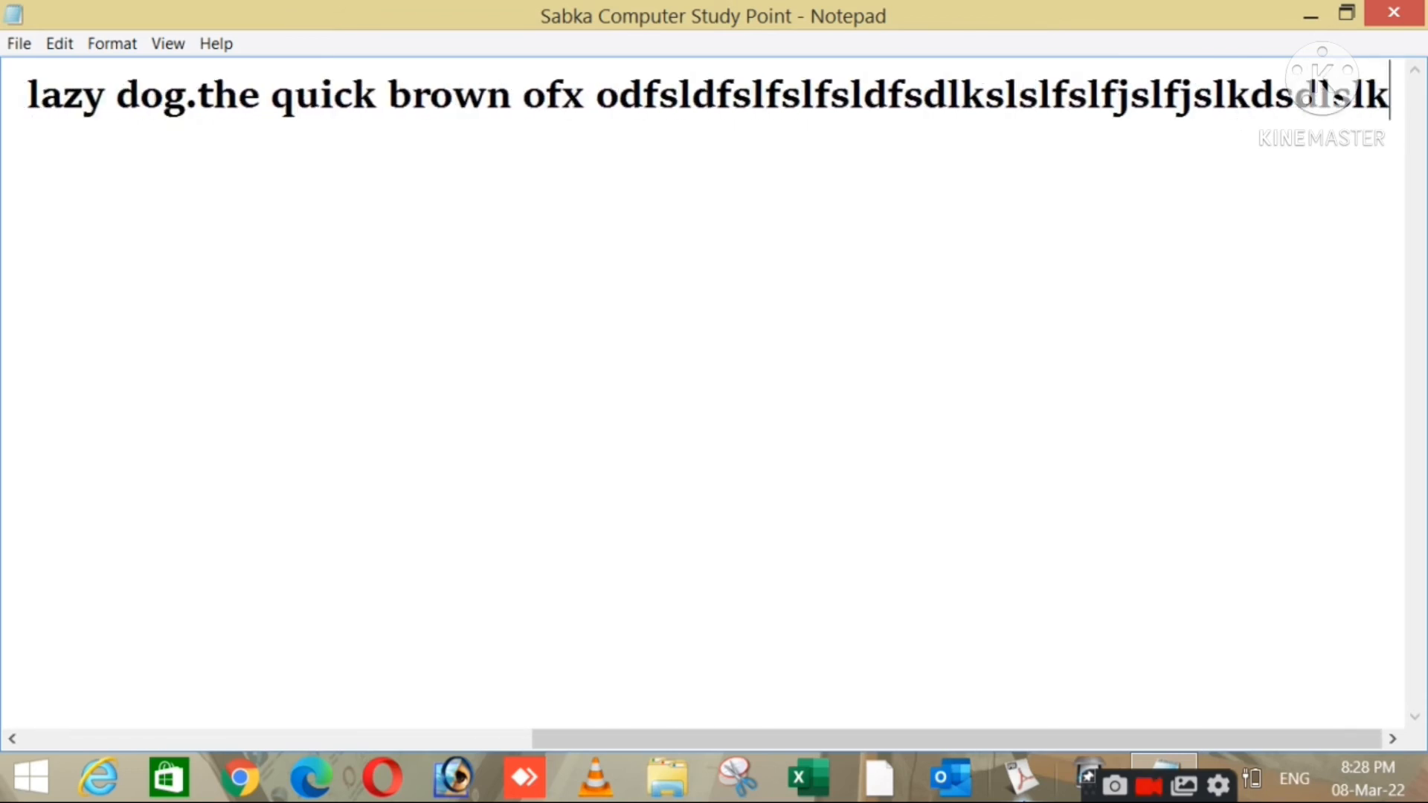
type("sdljsdfsl dkfjsdlk skfs sfs")
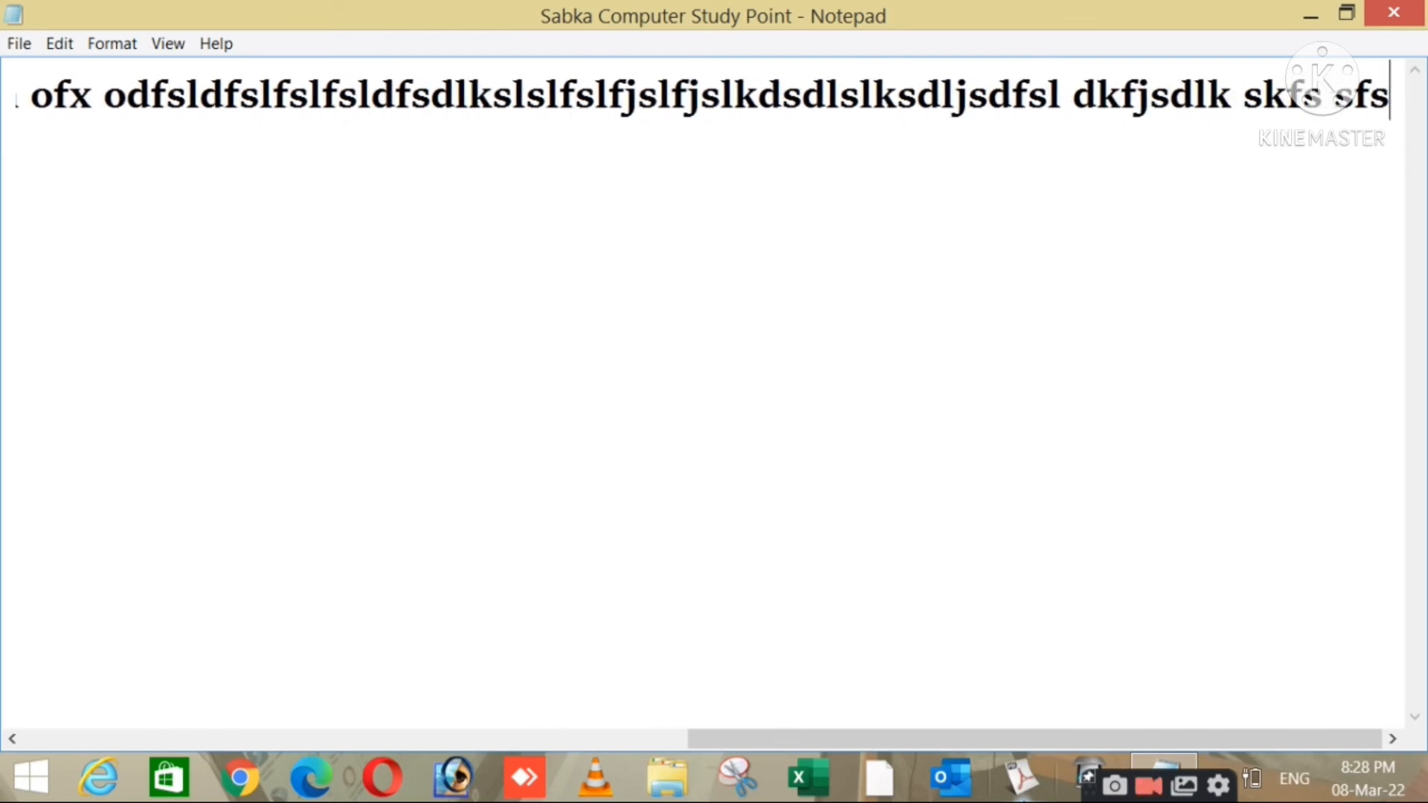
Turn on Word Wrap and delete the second wrapped line, from "ofx" through the filler letters
left_click(104, 48)
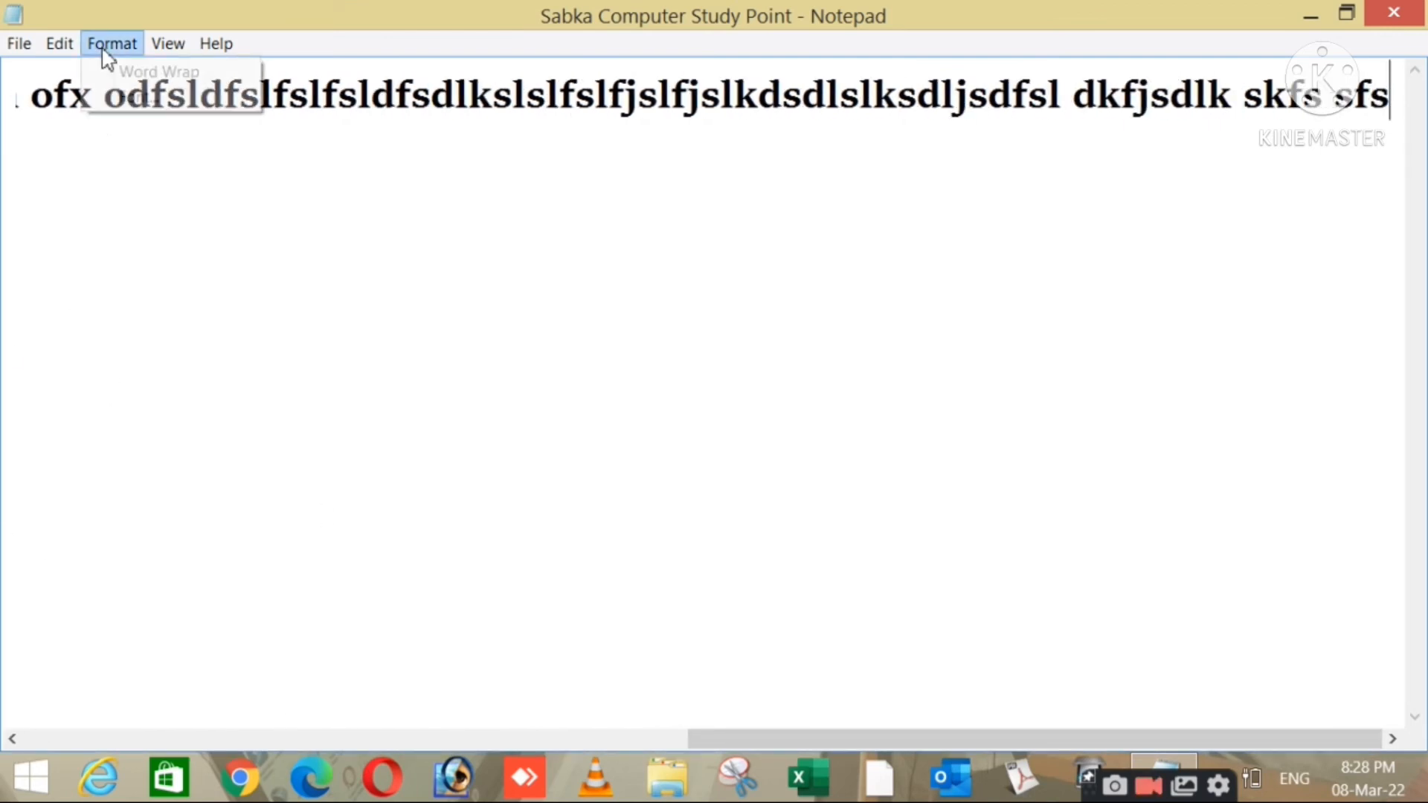
left_click(145, 77)
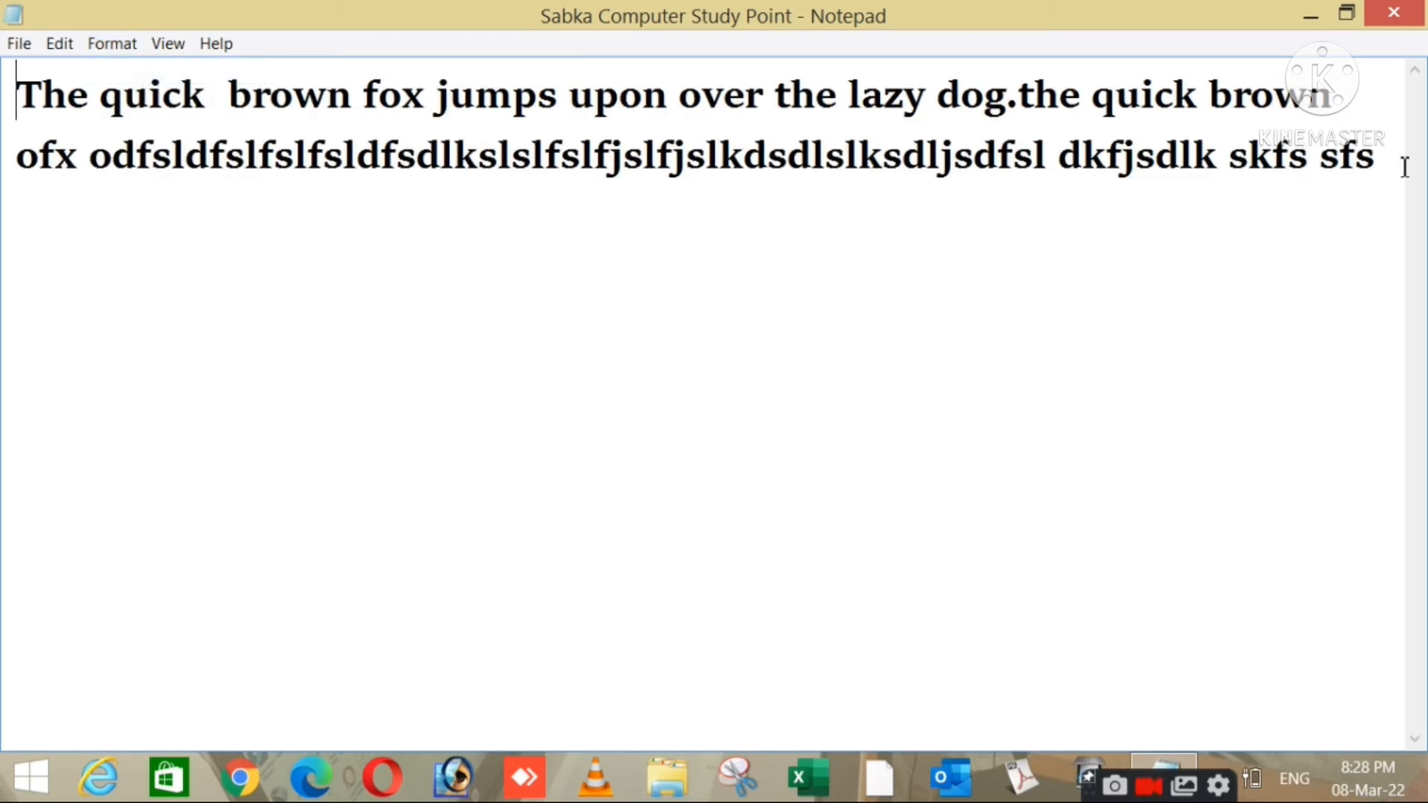
left_click_drag(1405, 166, 6, 300)
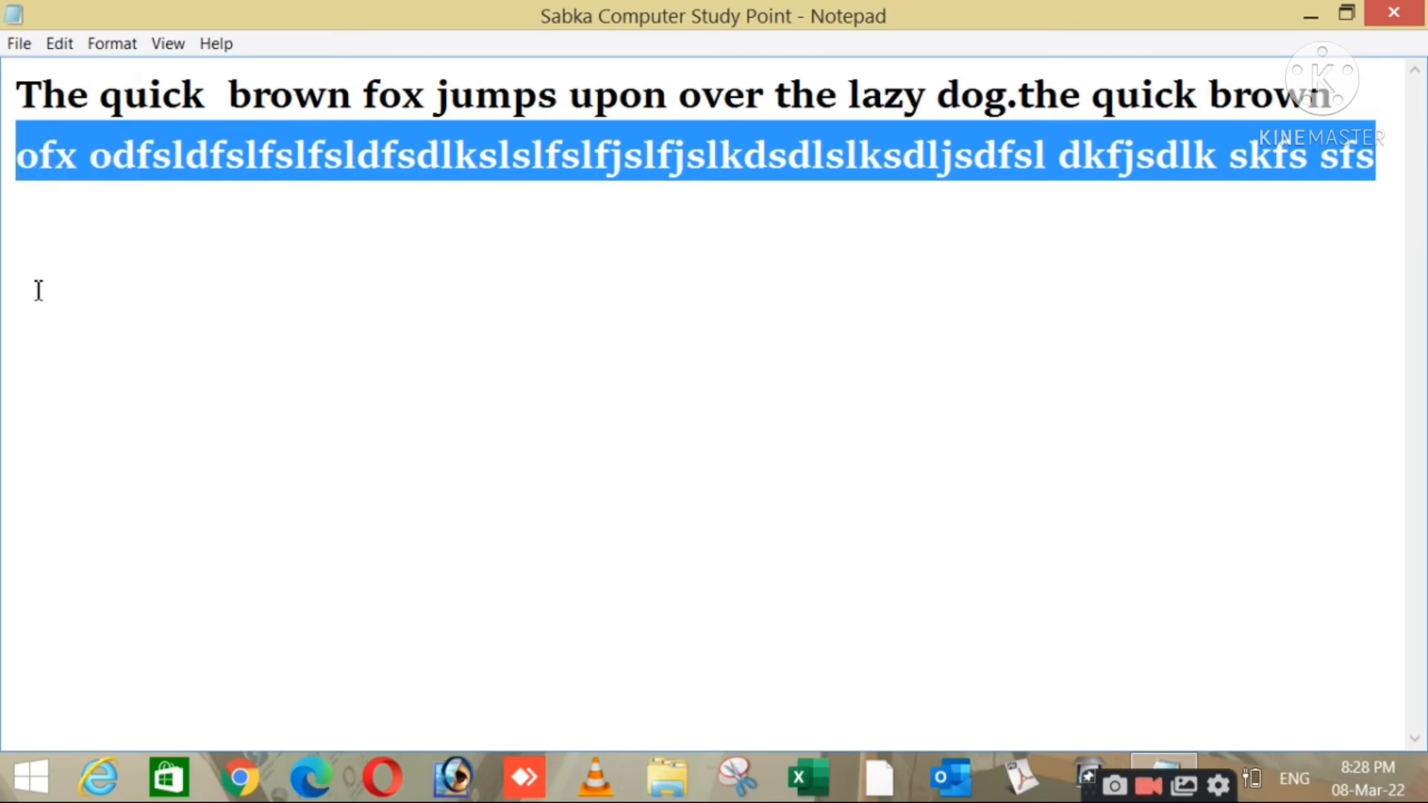
key("Delete")
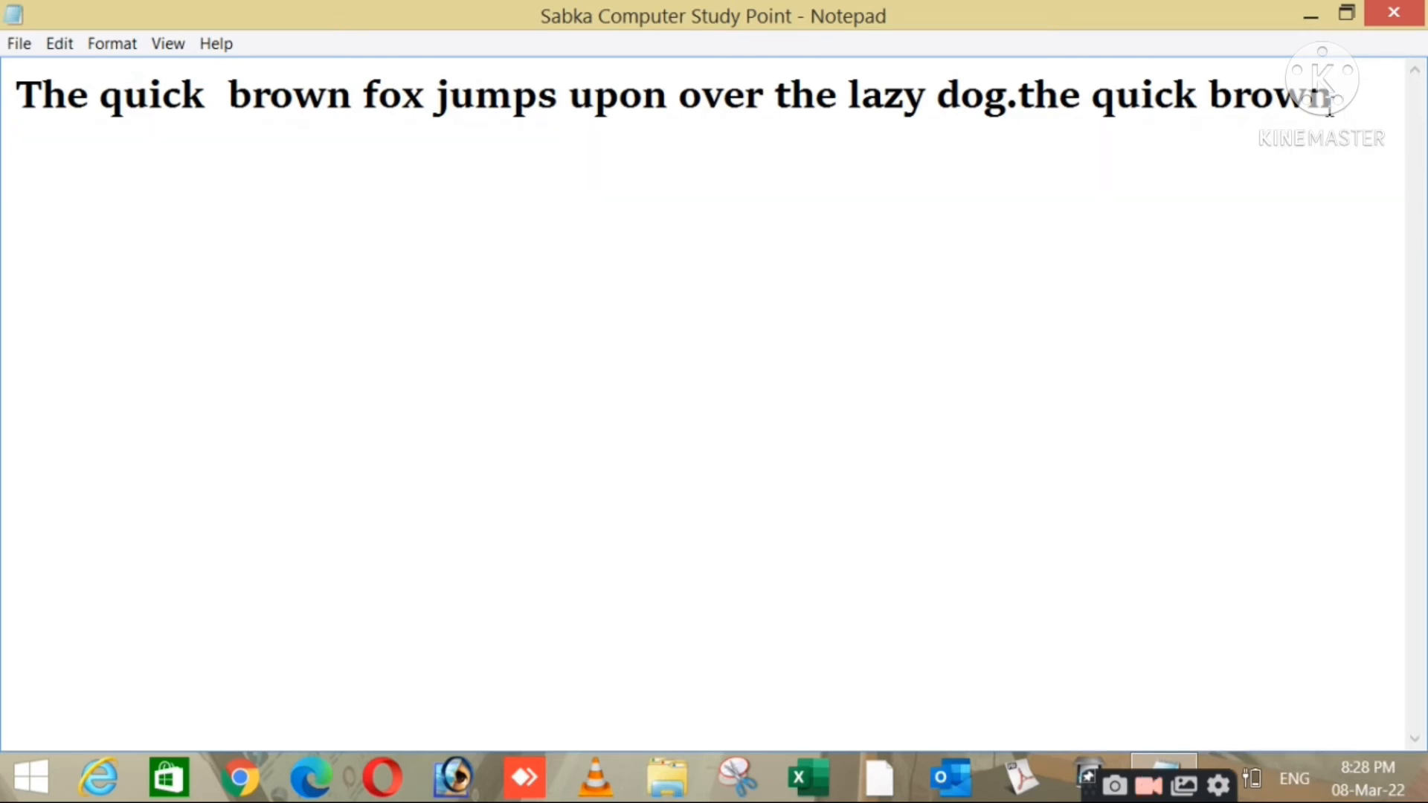
Continue the text after "the quick brown" with "fox" and random filler letters until it wraps over several lines
type("fox")
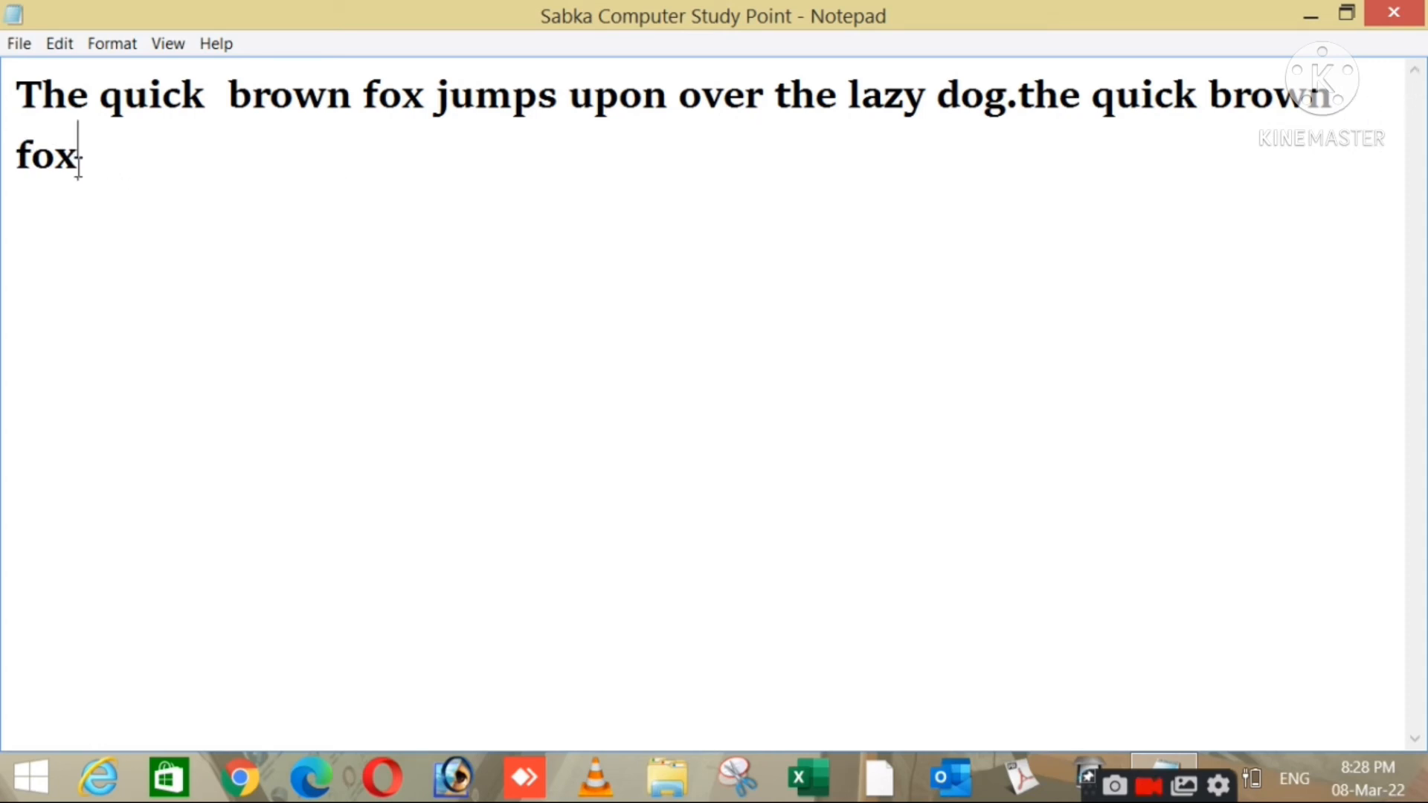
type("dsk")
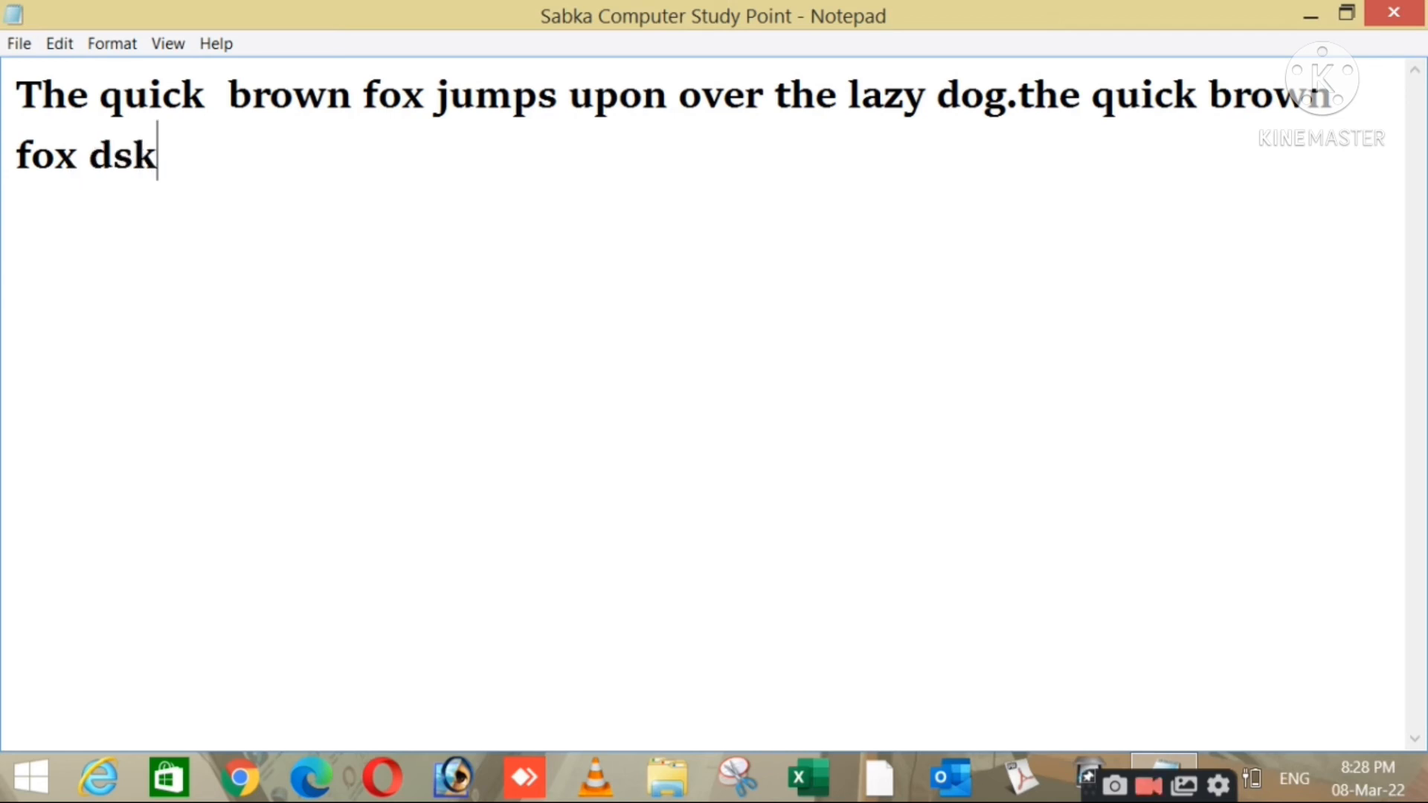
type("fjsdlfjsdlfsdlfjsdlfjsd;sdkjf sdkfjsd;lkfjs ")
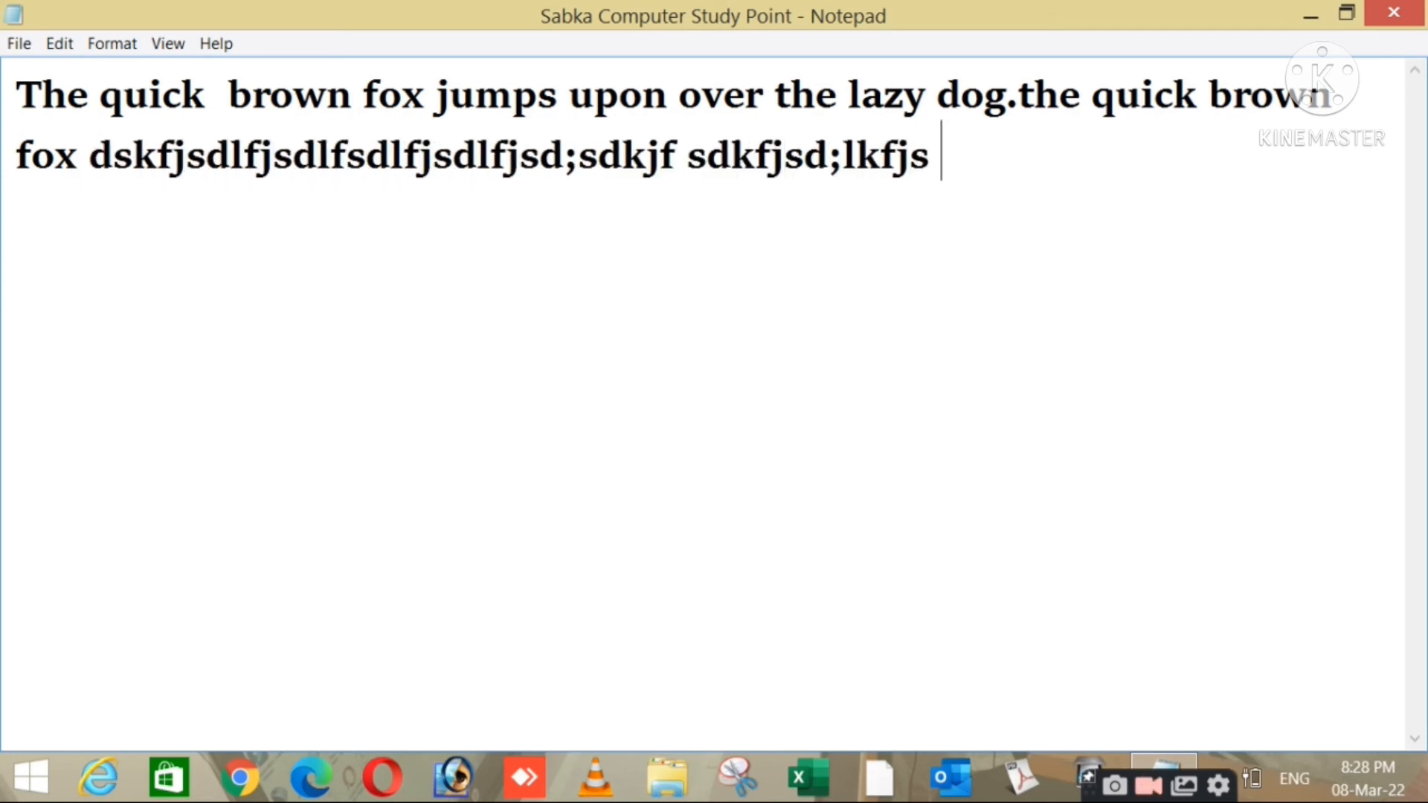
type("kfj;lsdkjsdlfjsdljsldjfsl")
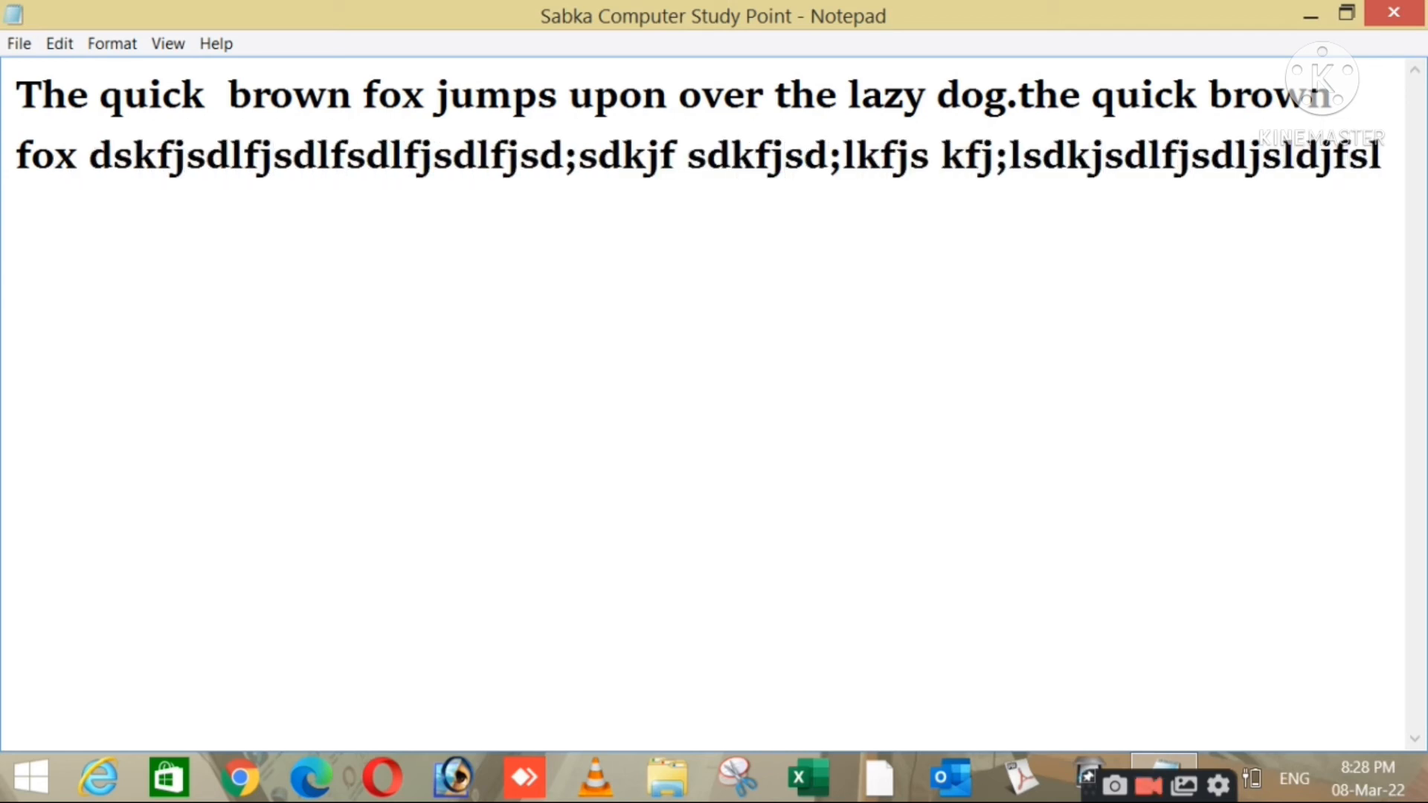
type("dkjfdsl lkfjjsdlkfjsdlfjsdlkfjsa;lfjslfjslkfjs")
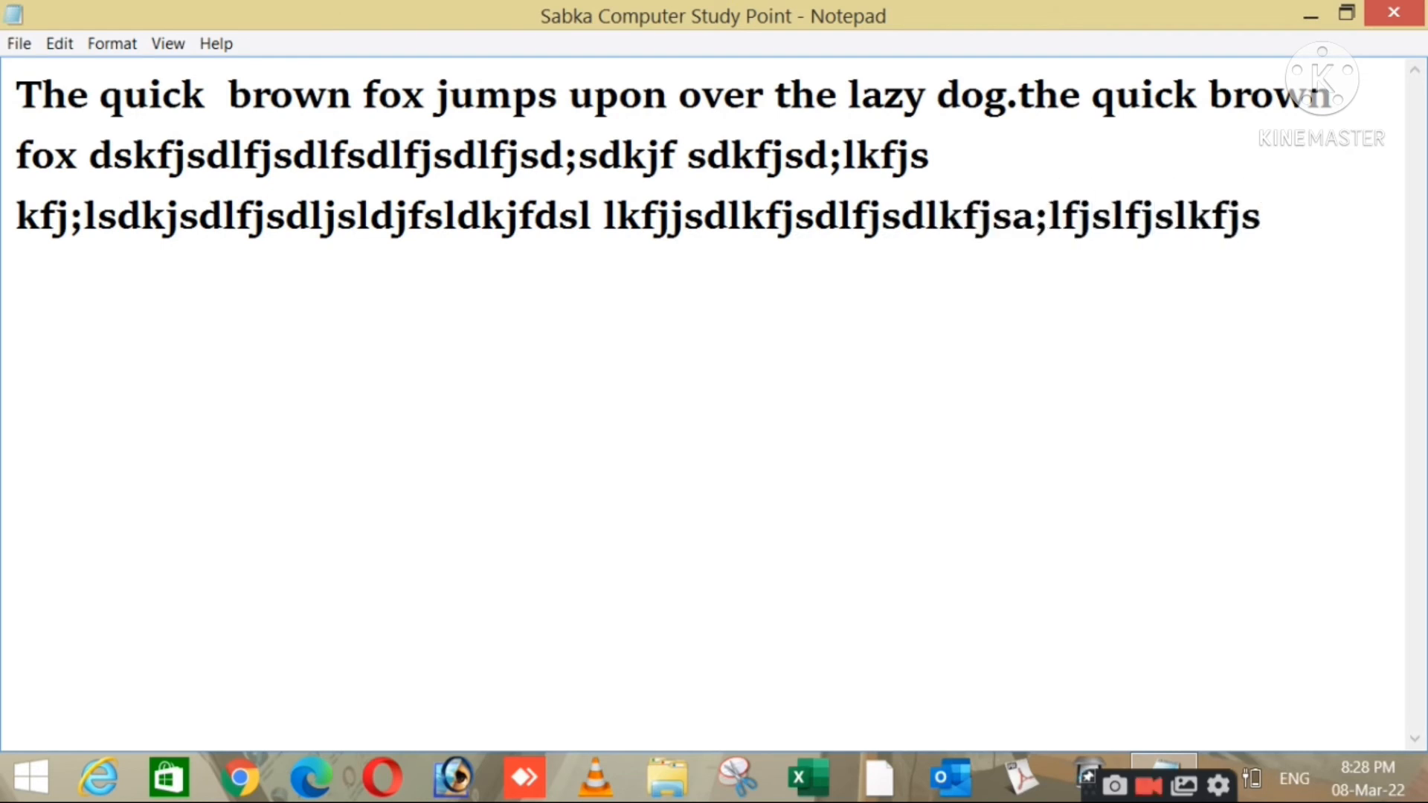
type("adlfjslkfjsdkjsdkfjsdklfjlsdfjsdlfjsdlkfsadfkdsjsd")
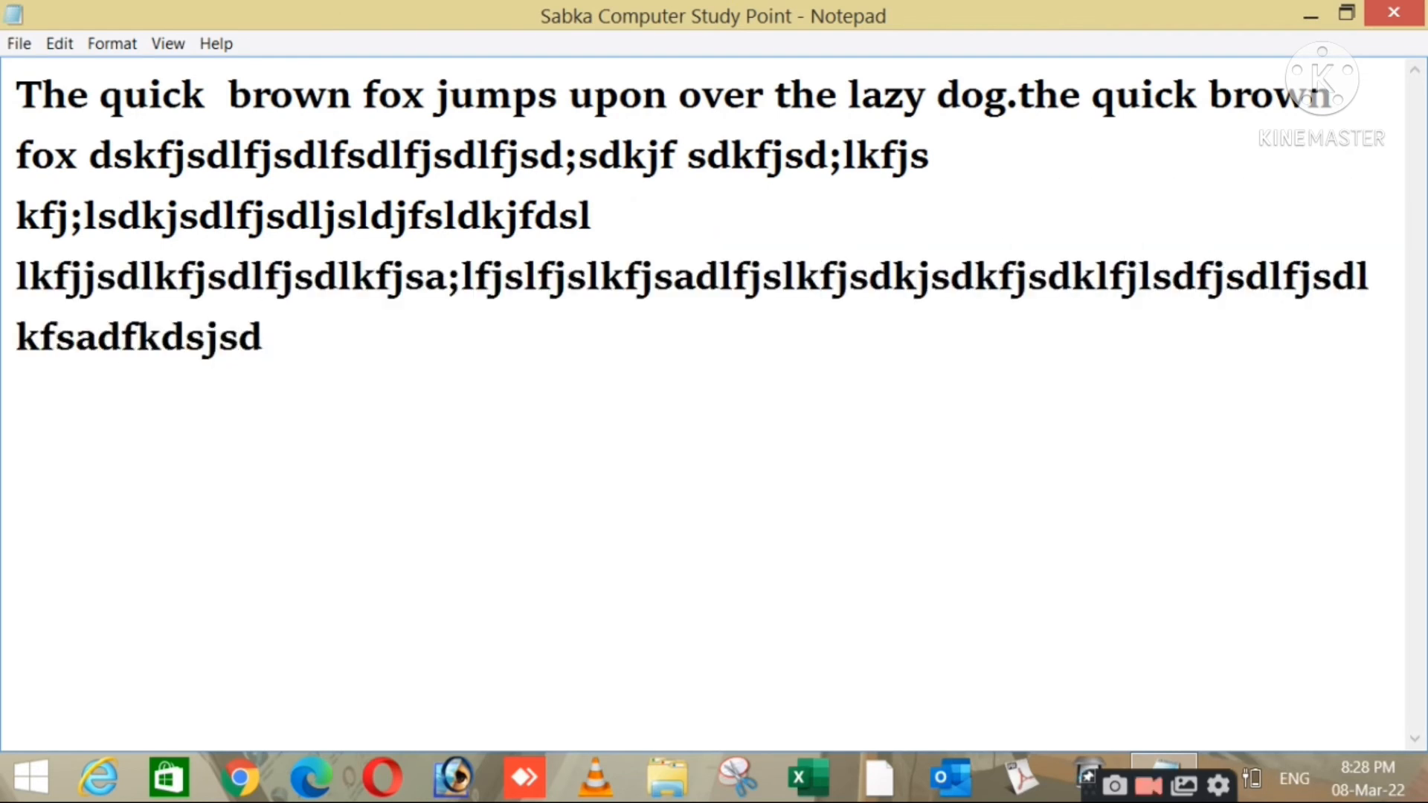
Delete all the text in the document and turn off Word Wrap
key("ctrl+a")
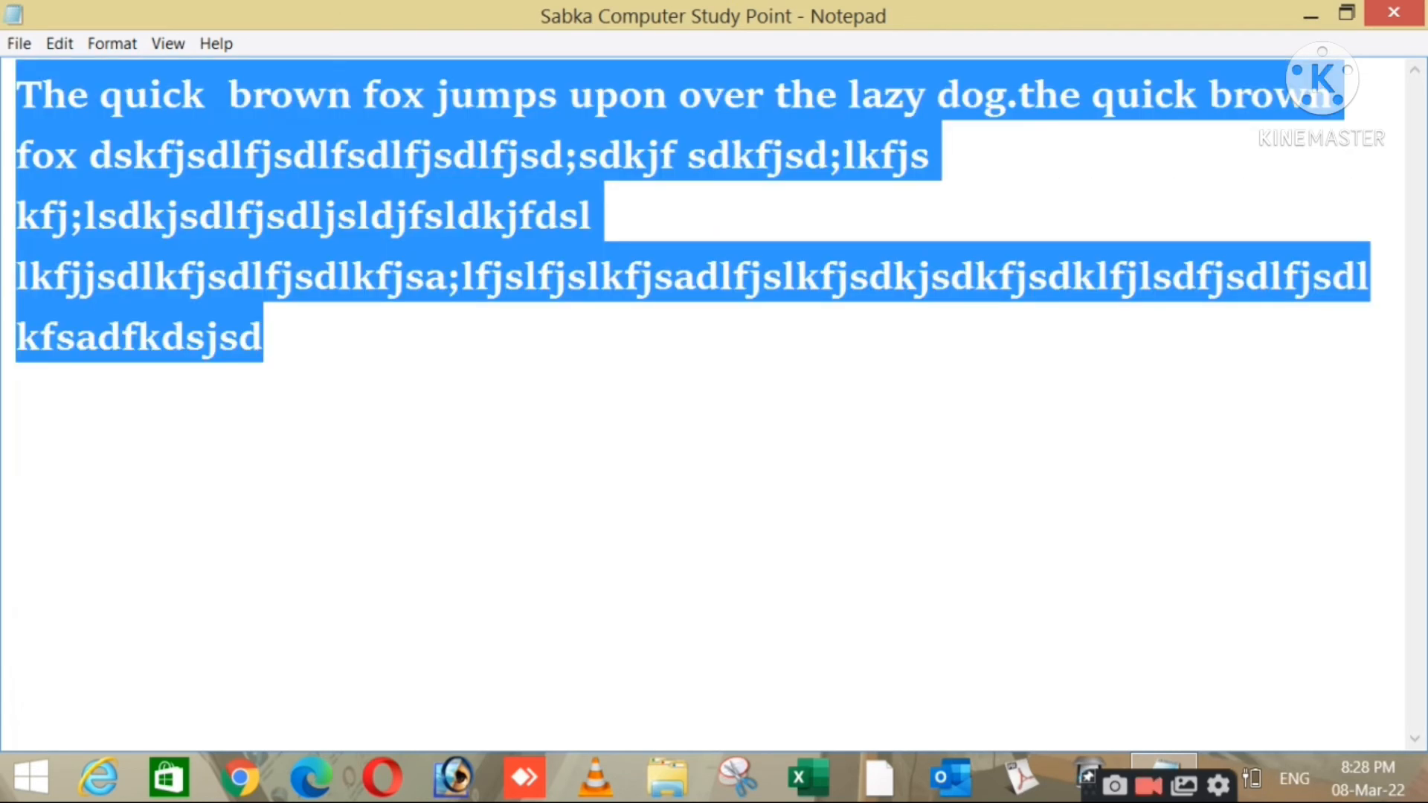
key("BackSpace")
left_click(125, 50)
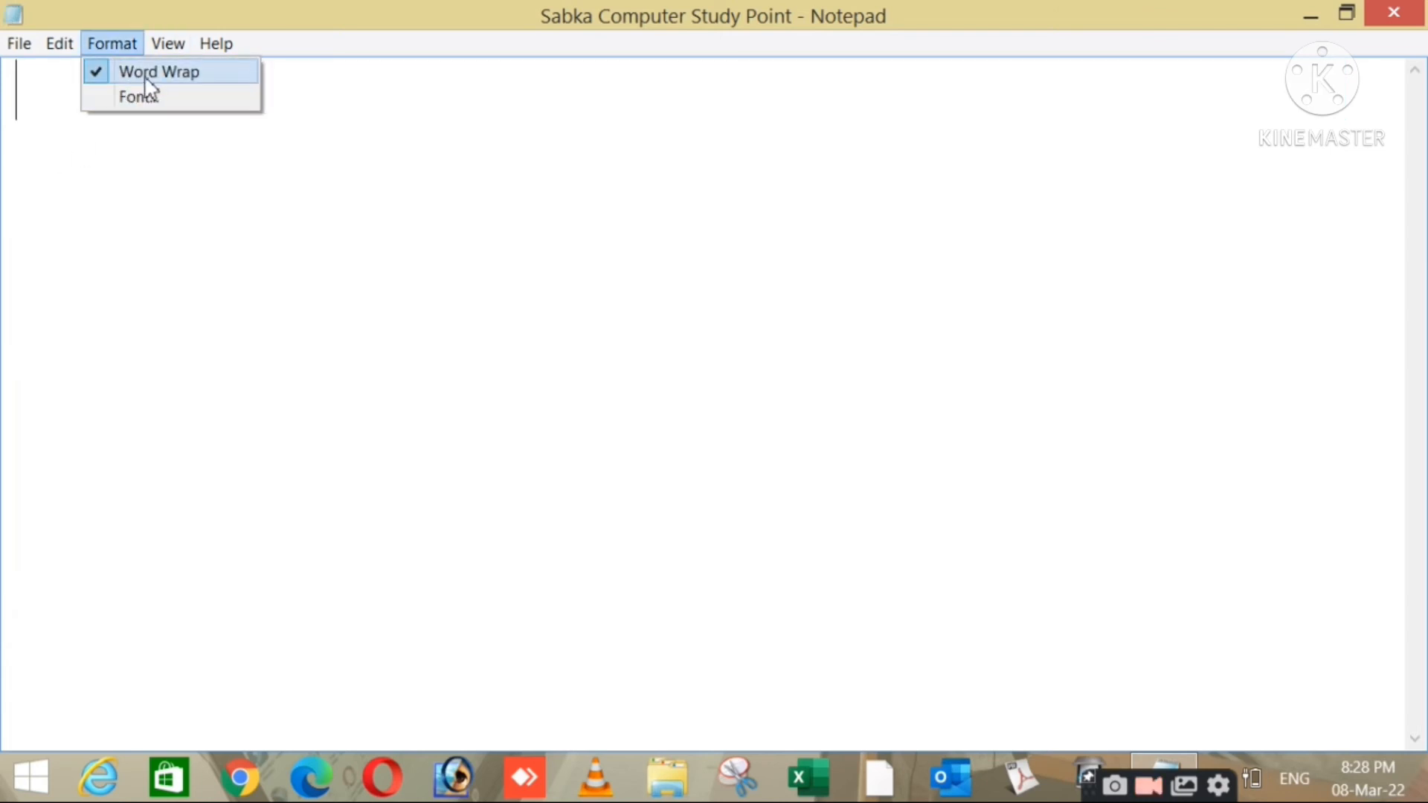
left_click(149, 77)
Fill a single line with random filler letters until it runs past the window's width
type("sfjasdlkf")
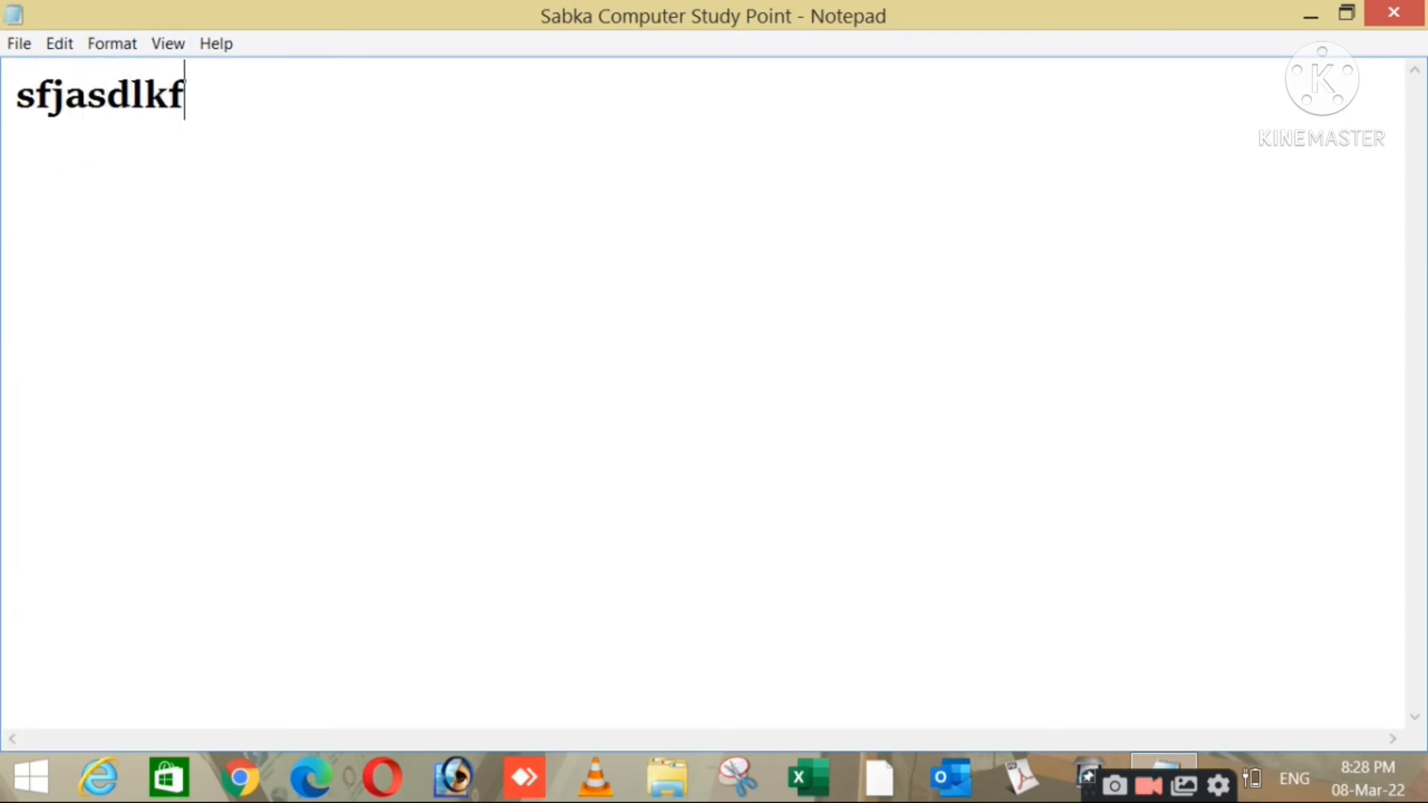
type("fffffffffffffffjsdlkfjdslkf dsldsfj")
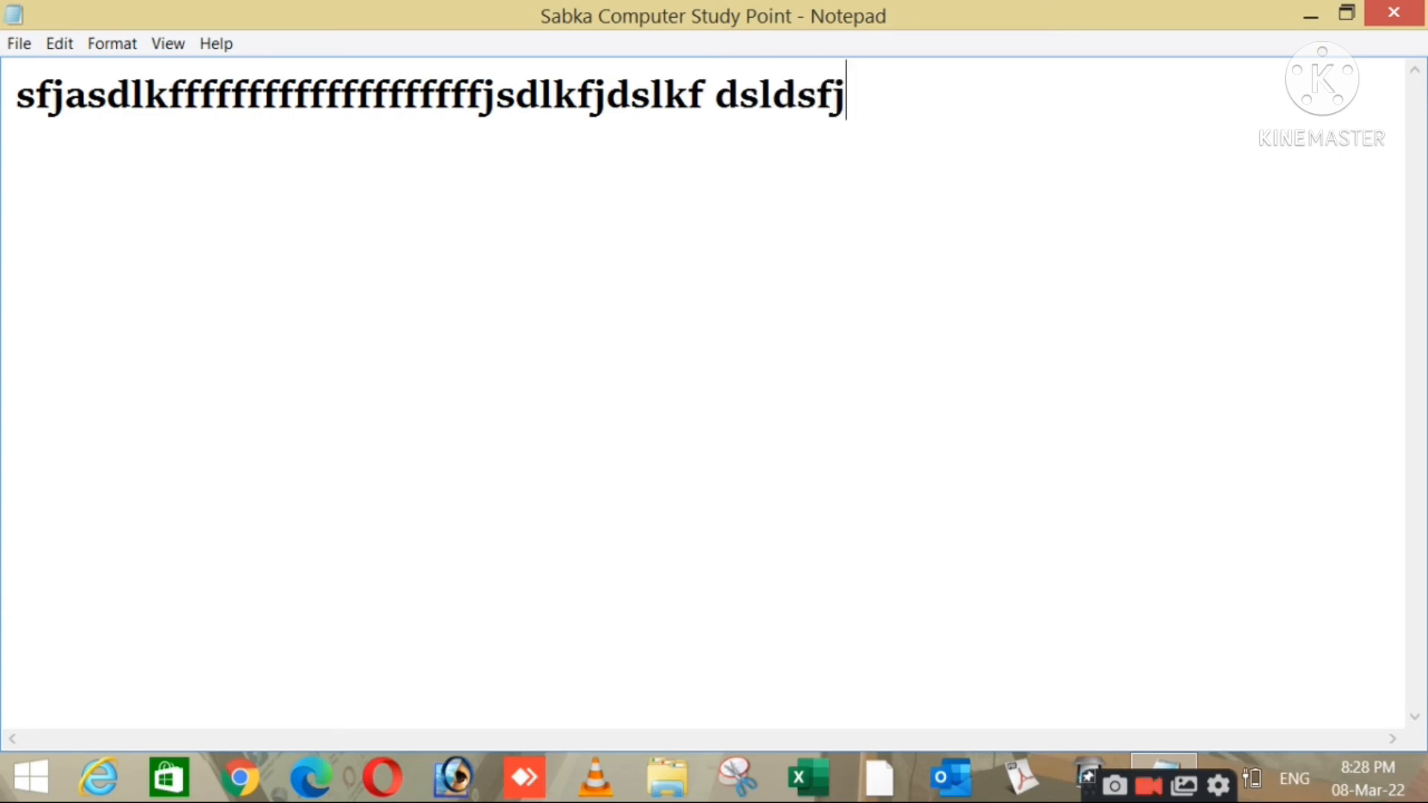
type("ds ldjf ksdfjsd lkldfs dkfjsdlkfjdslfjdslkfdsl")
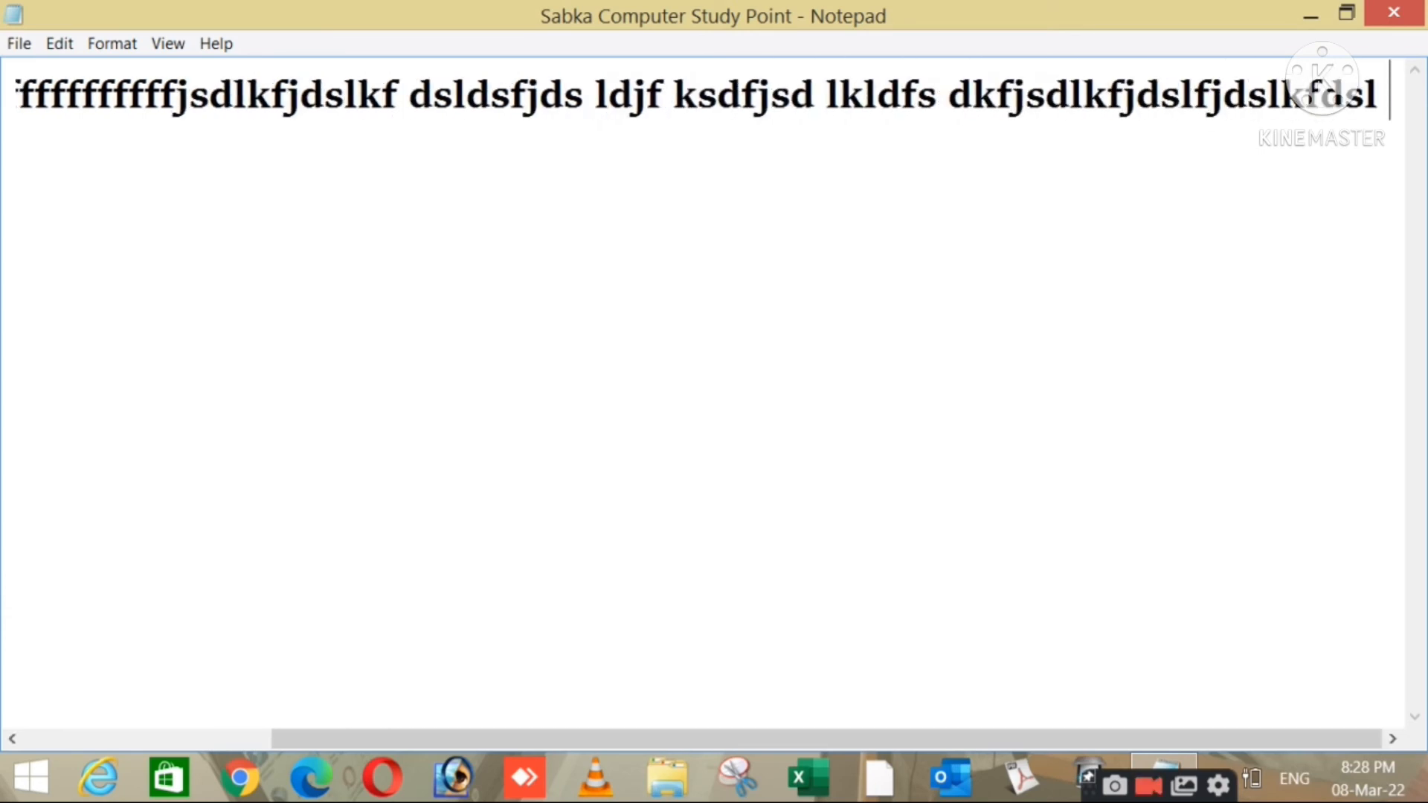
type(" sldkfjjs sdklfjdksdfsdlksdfsafassaf")
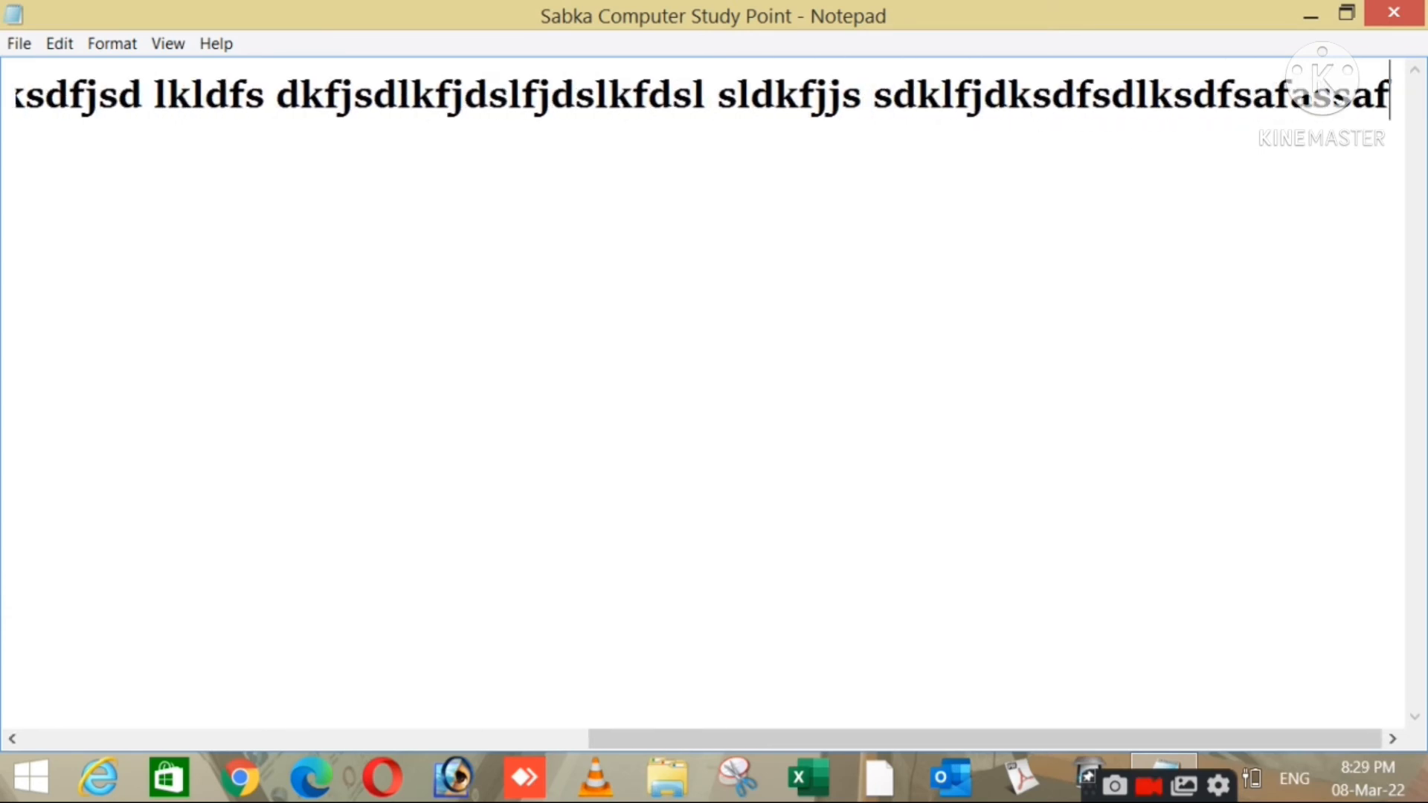
Delete the whole line of filler letters and turn Word Wrap back on
key("ctrl+a")
key("BackSpace")
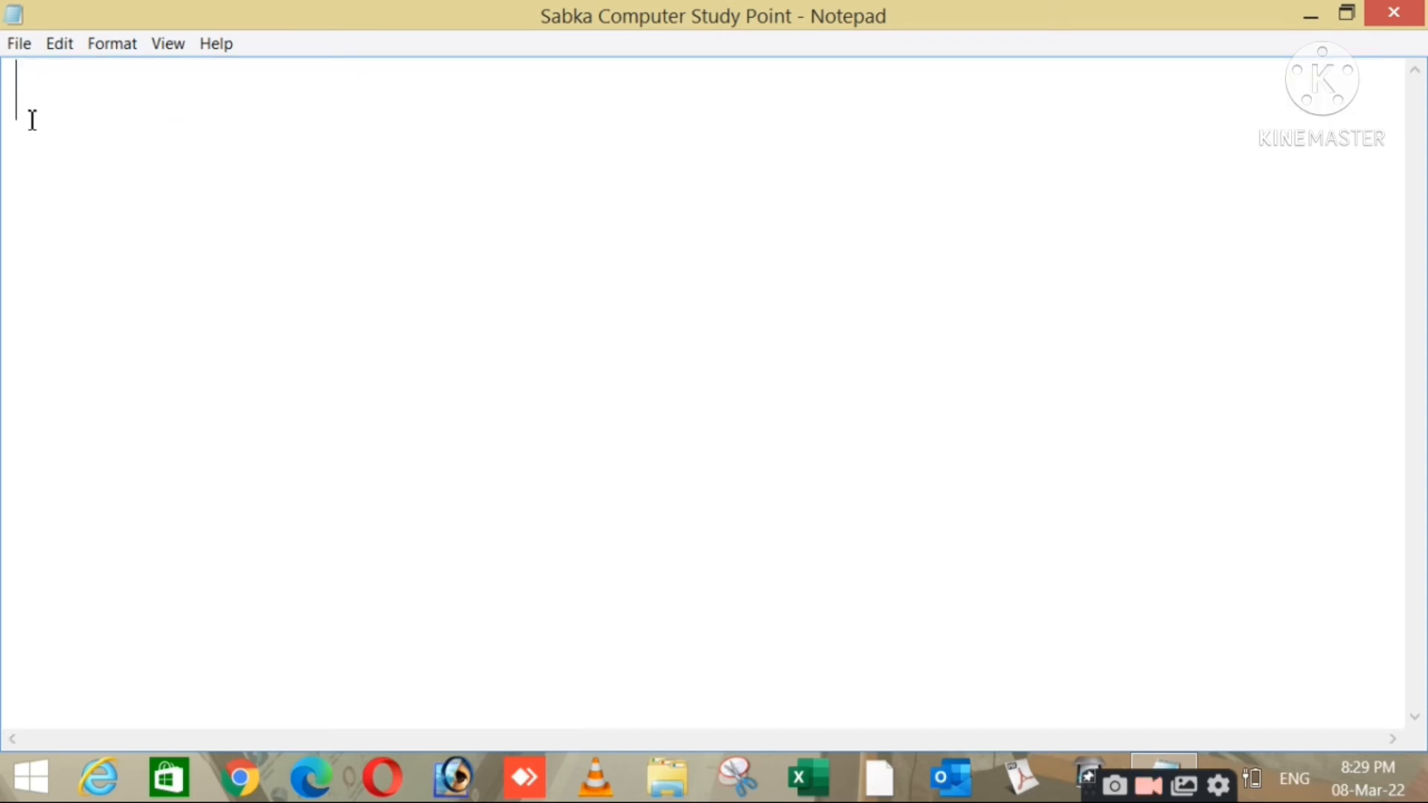
left_click(111, 43)
left_click(154, 72)
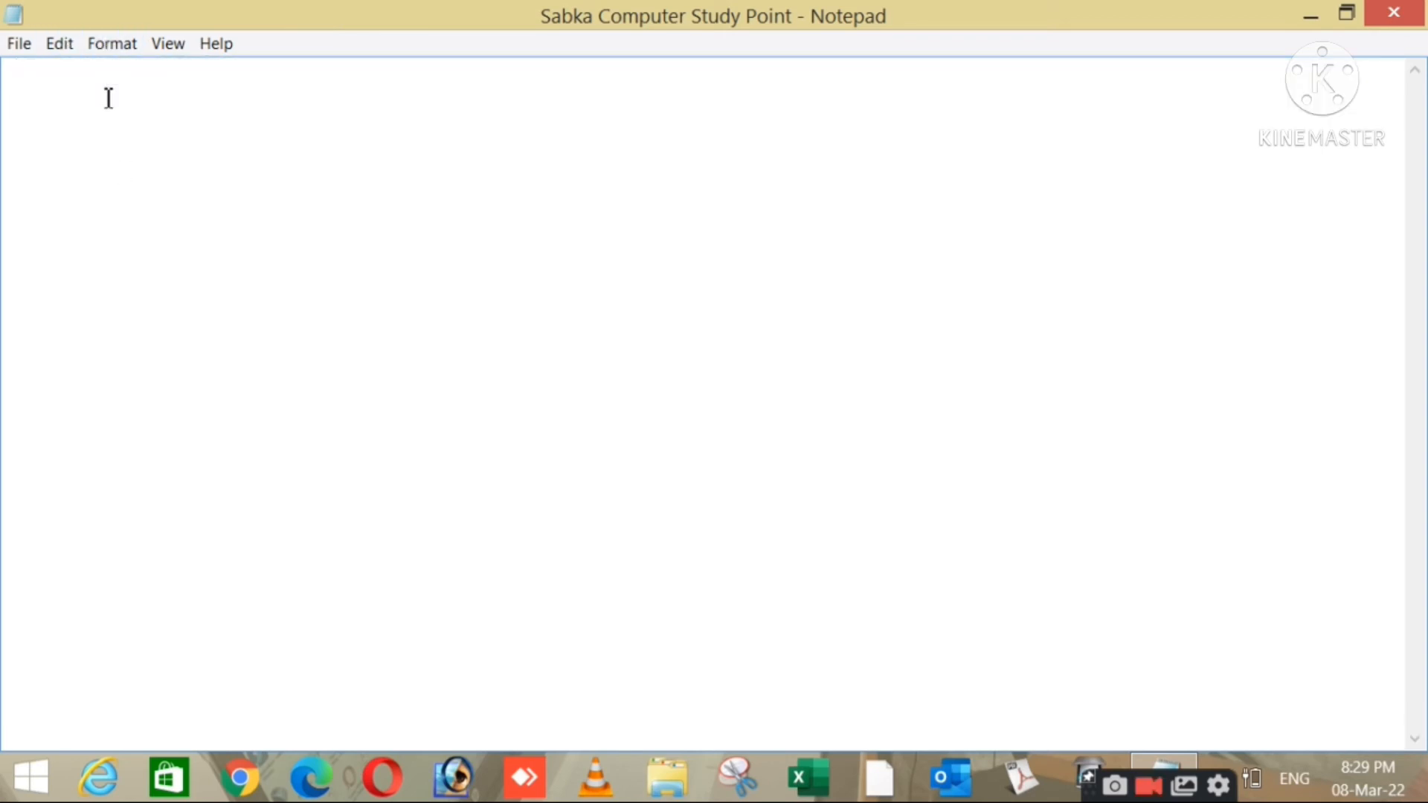
Write "The" on the first line and "Sabka Computer Study Point" on the second line
type("The q")
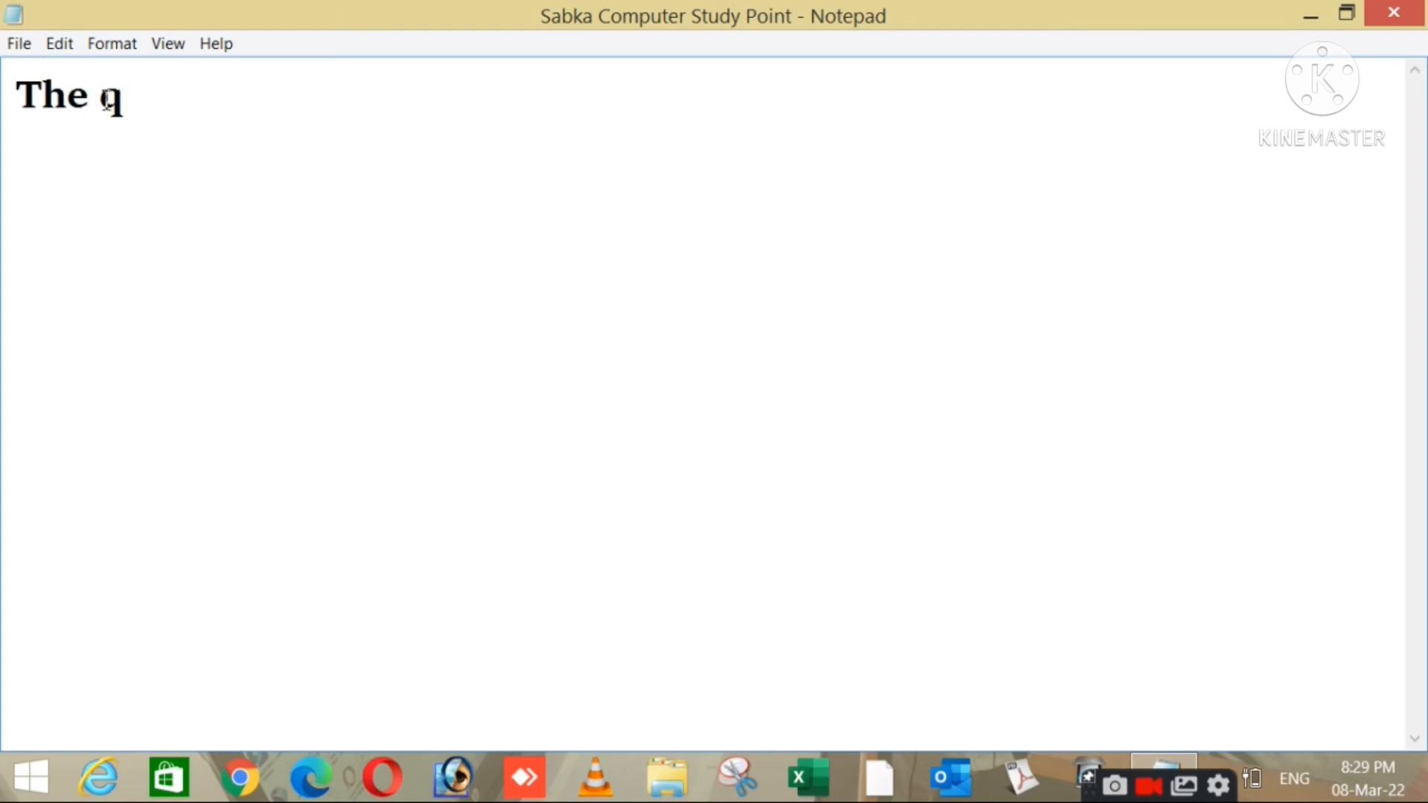
key("BackSpace")
key("Return")
type("Sabka ")
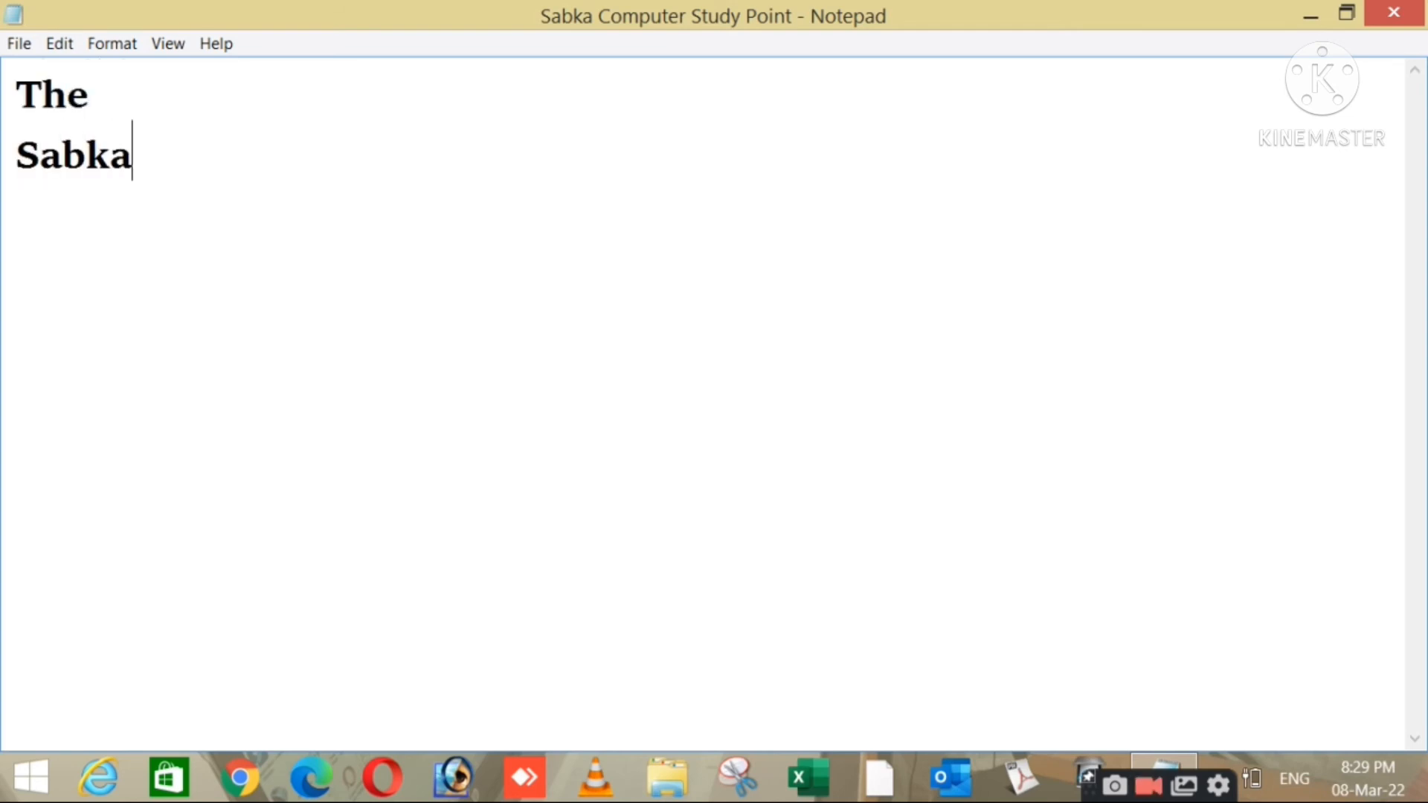
type("Computer St")
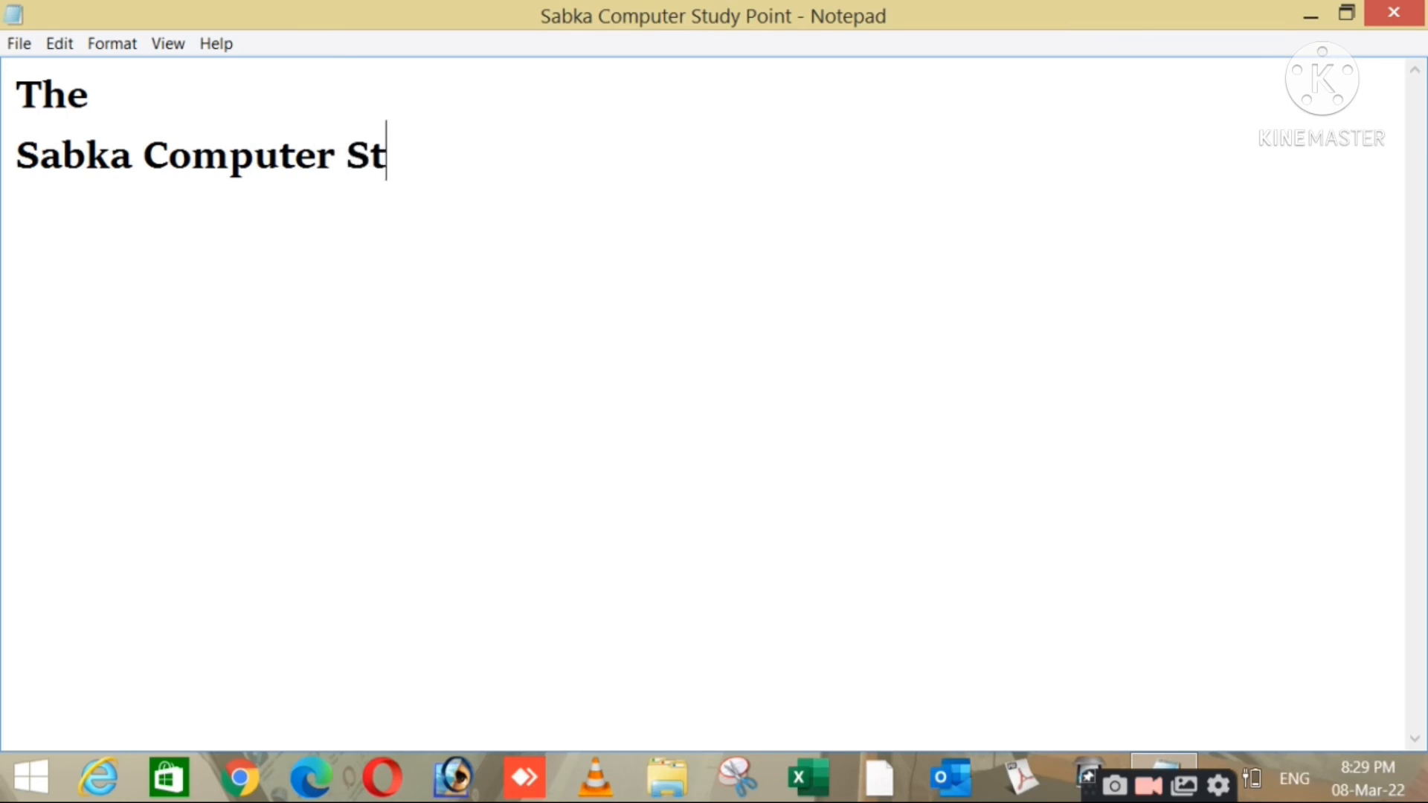
type("udy Point")
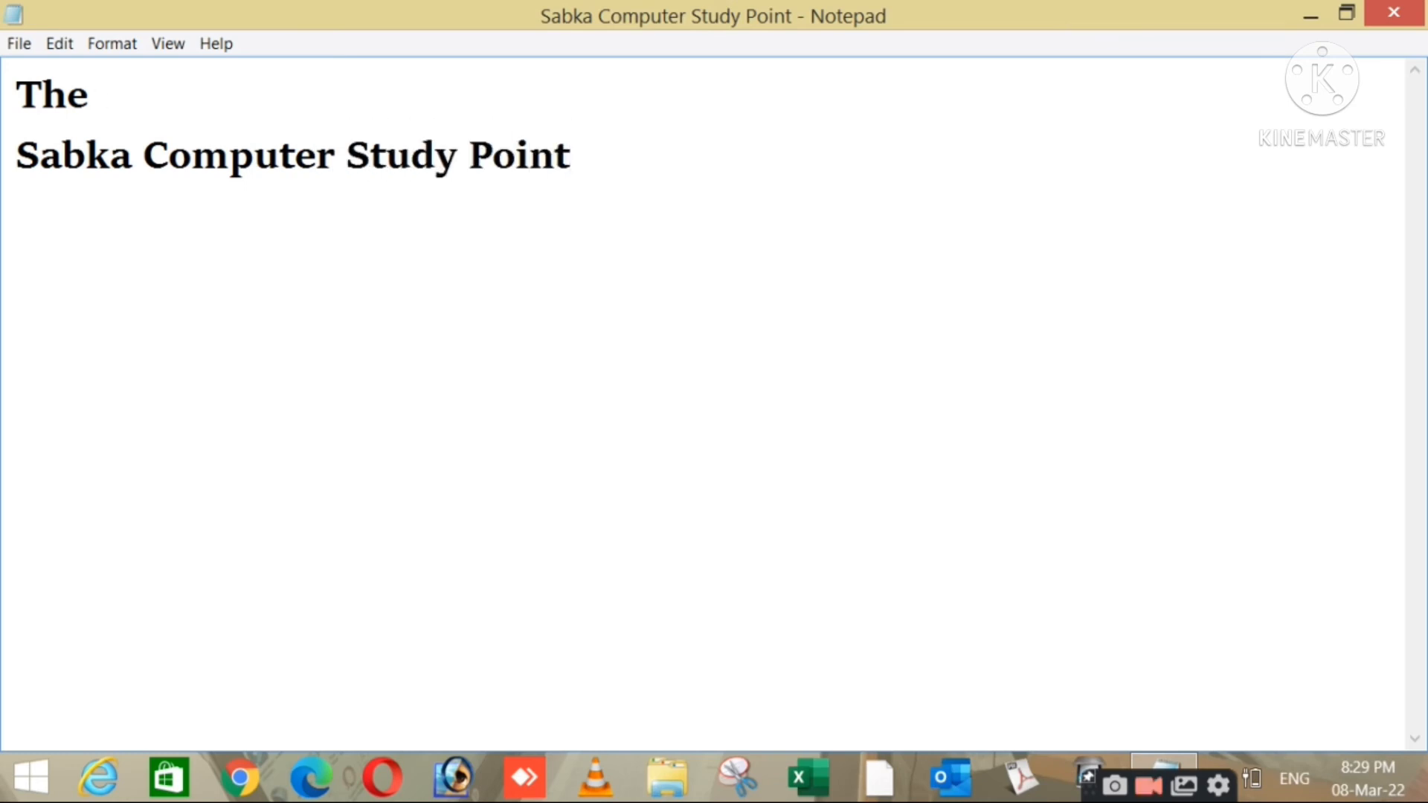
Begin a third line with "Directed By" below "Sabka Computer Study Point"
key("Return")
type("C")
key("BackSpace")
type("Directe")
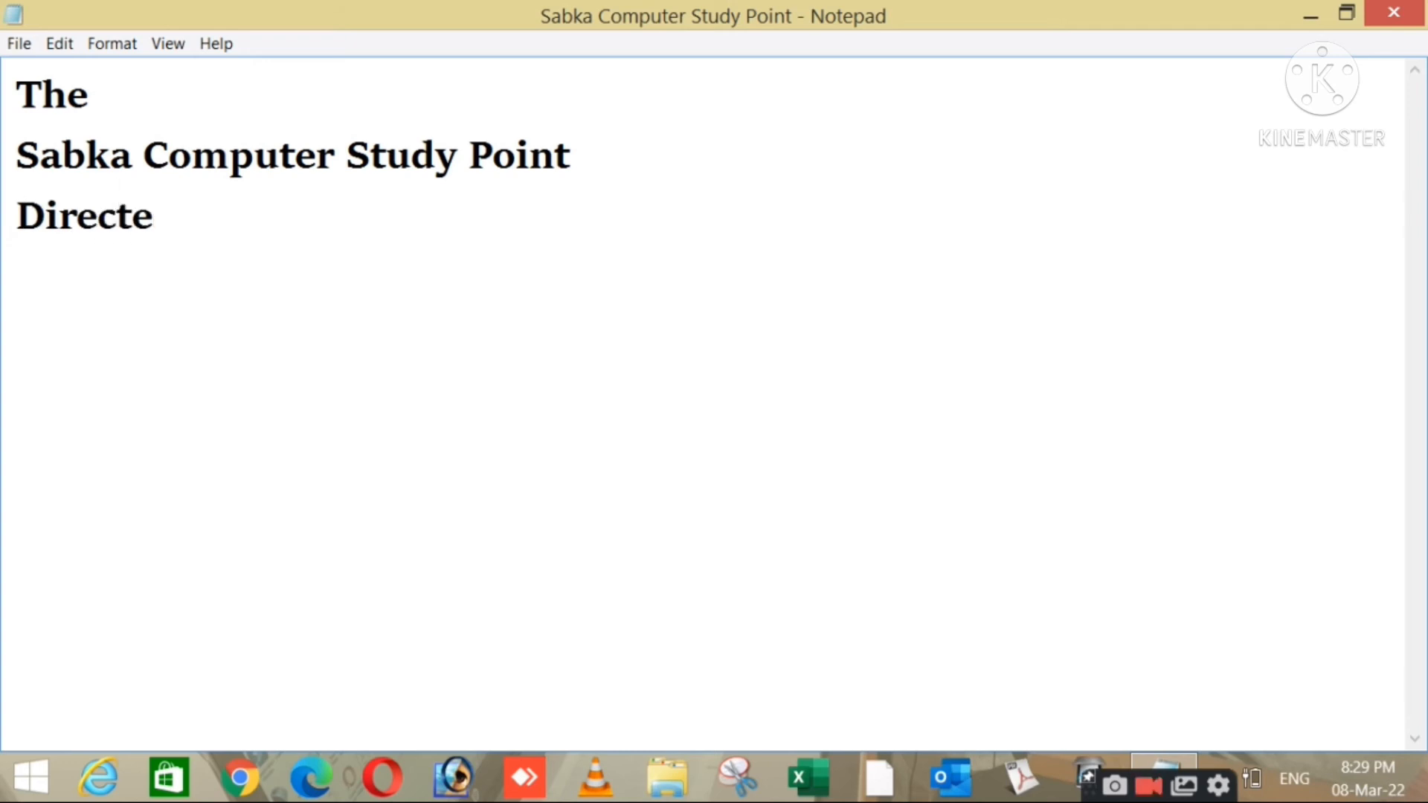
type("d>")
type(":")
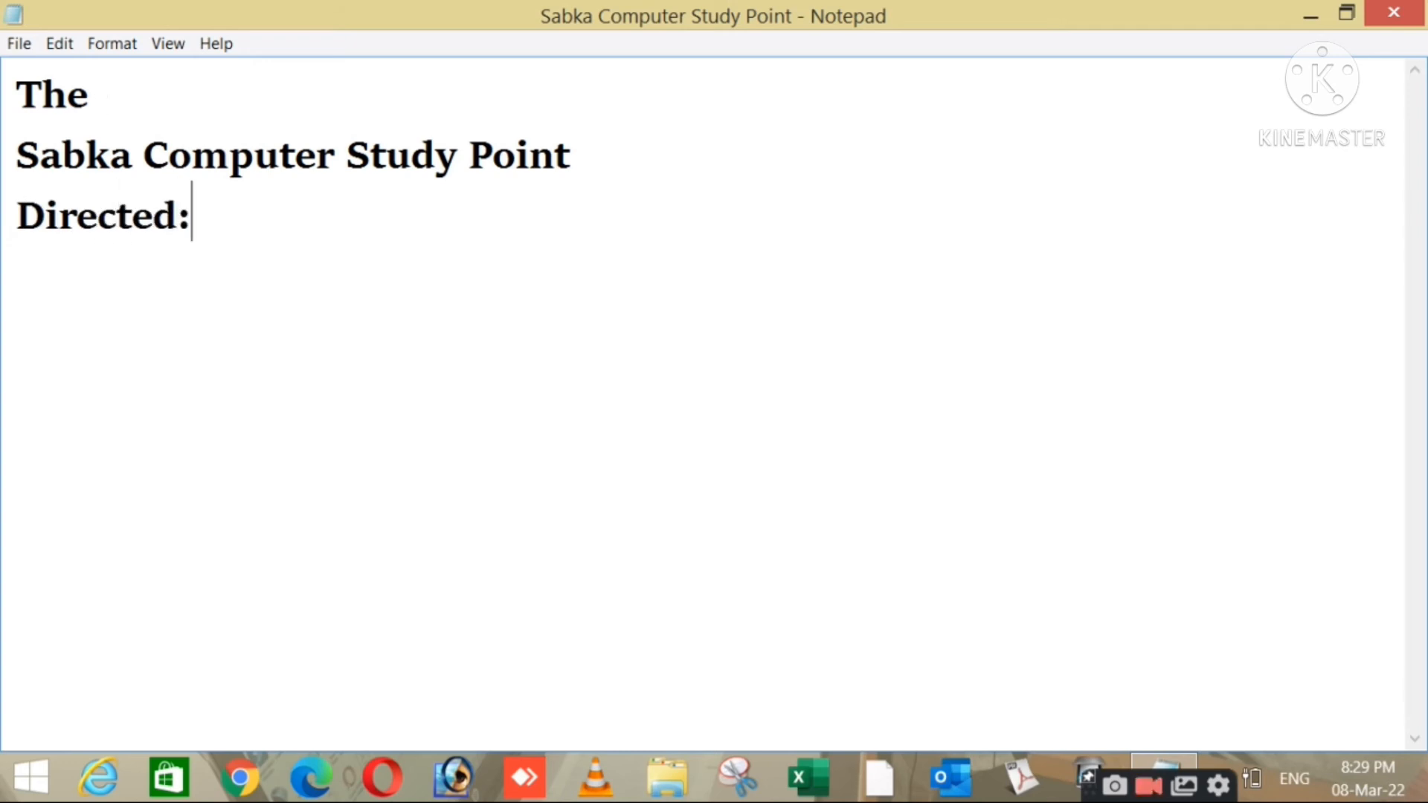
key("BackSpace")
type(" By")
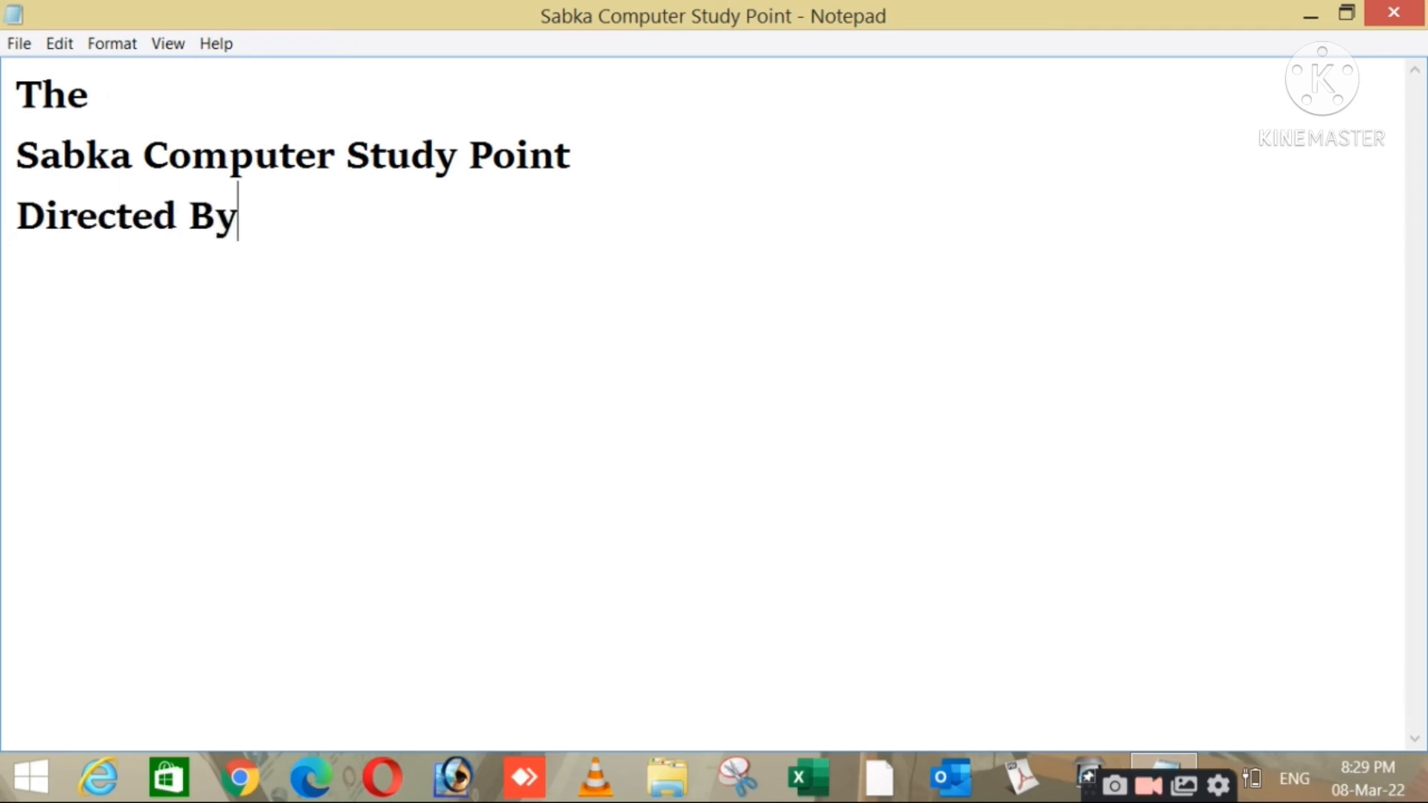
Complete the "Directed By" line with ":-", the director's full name and "And All Of you."
type(":- Shiv ")
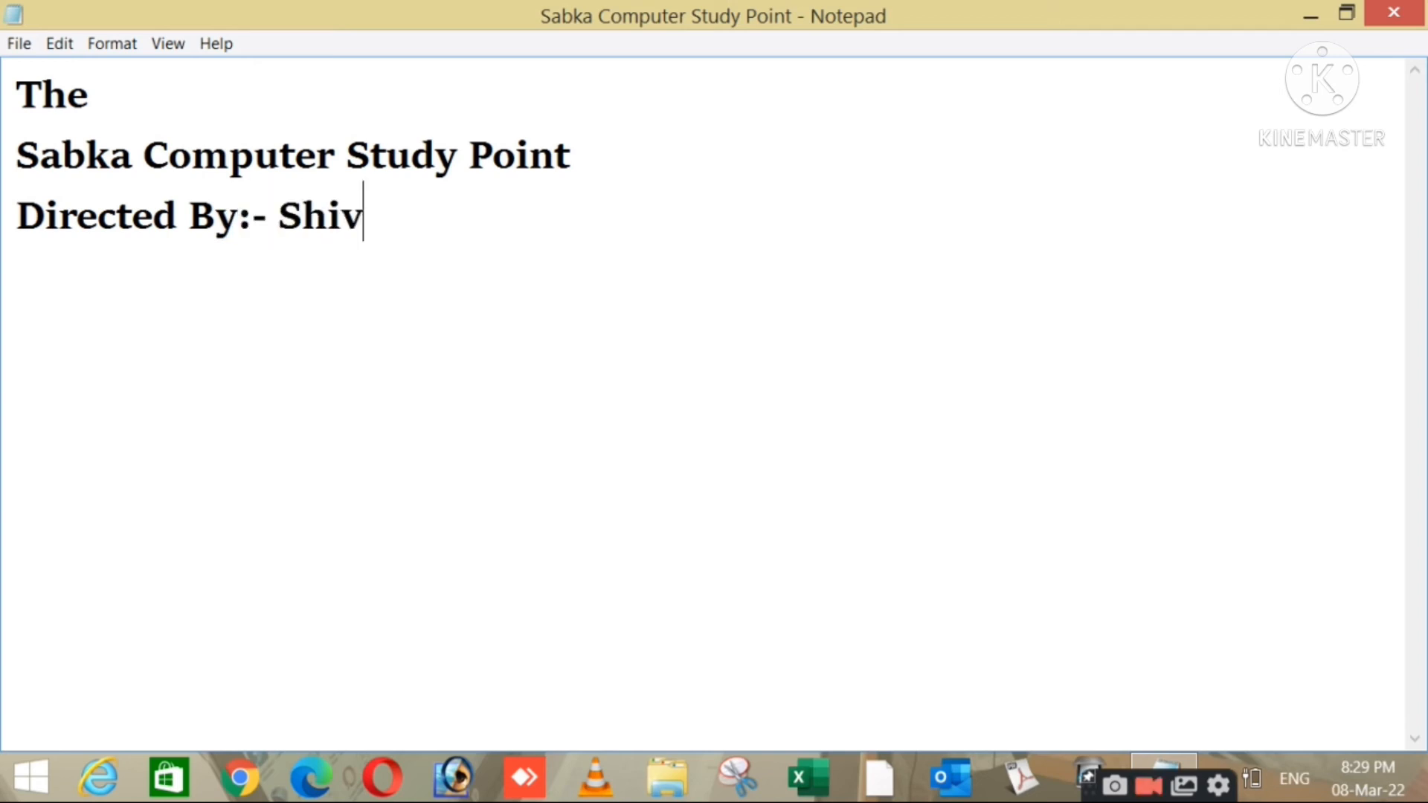
type("Kumar ")
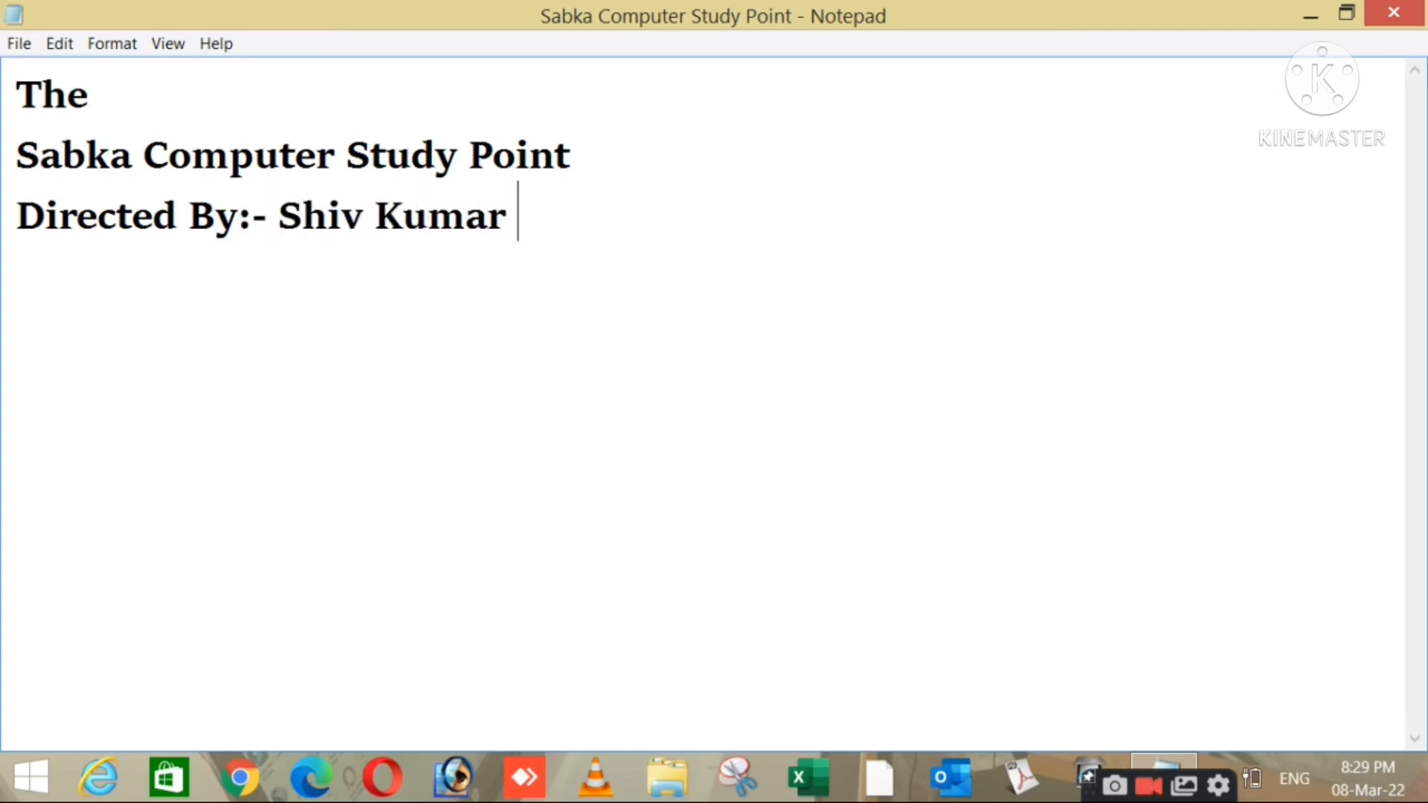
type("And All Ofg")
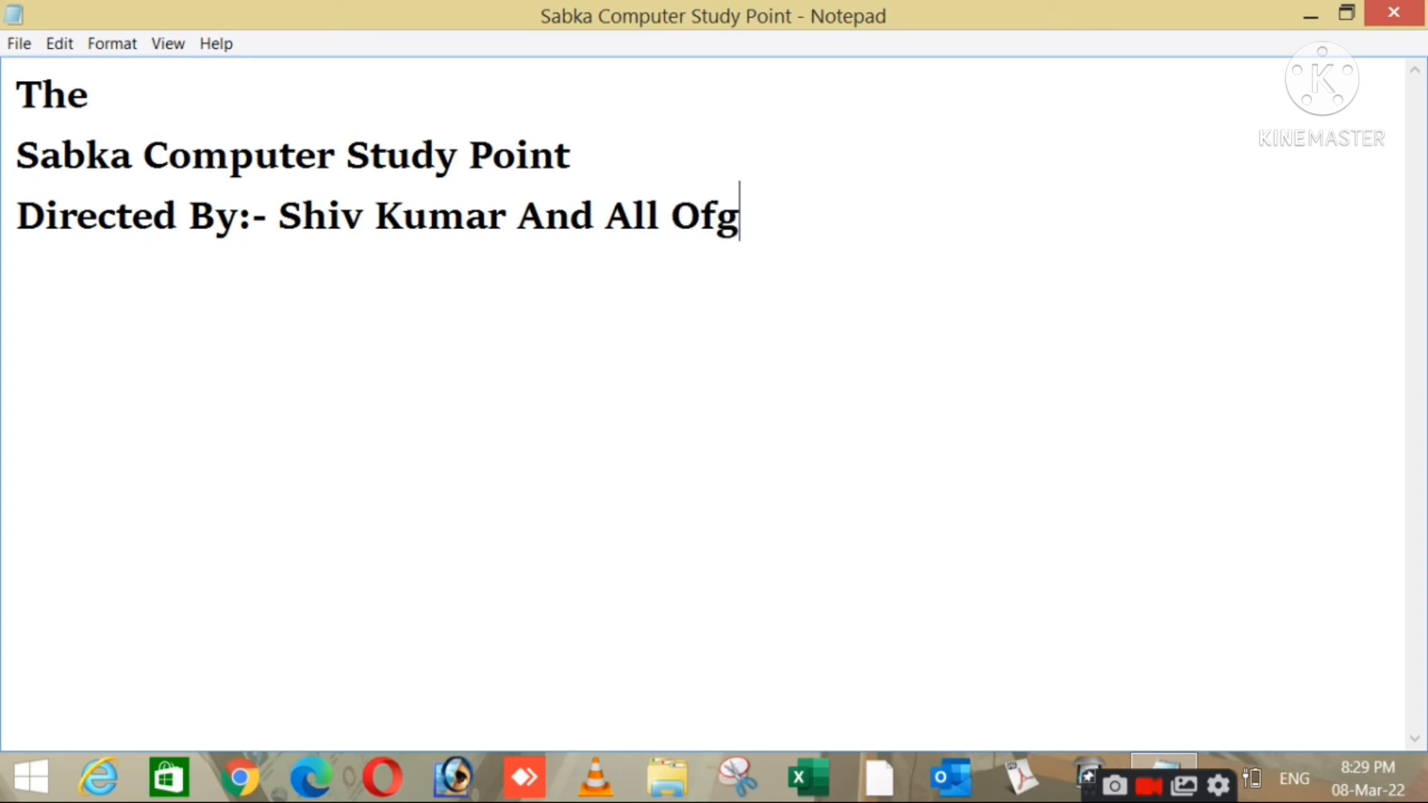
key("BackSpace")
key("BackSpace")
type("you.")
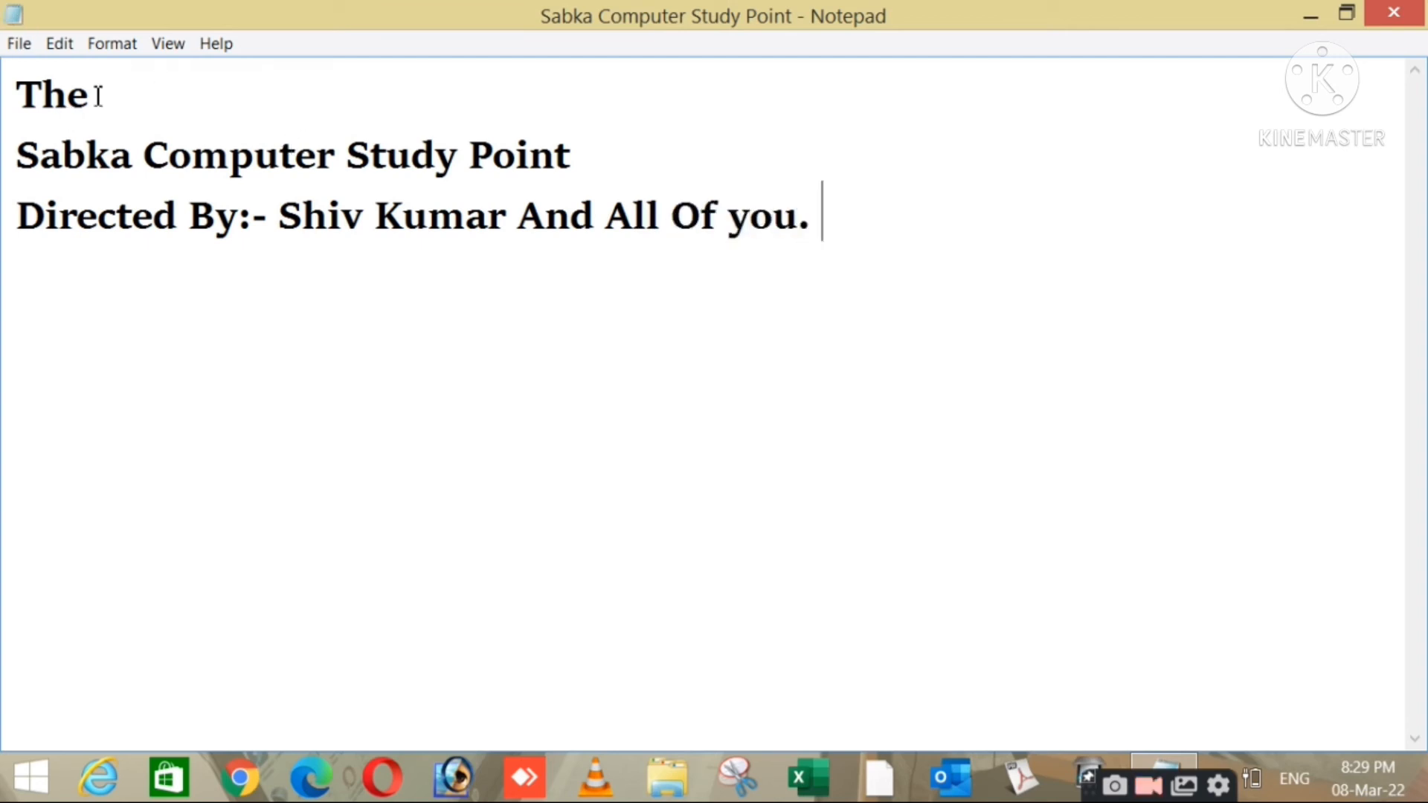
left_click_drag(16, 93, 798, 250)
left_click(649, 357)
left_click_drag(824, 223, 22, 96)
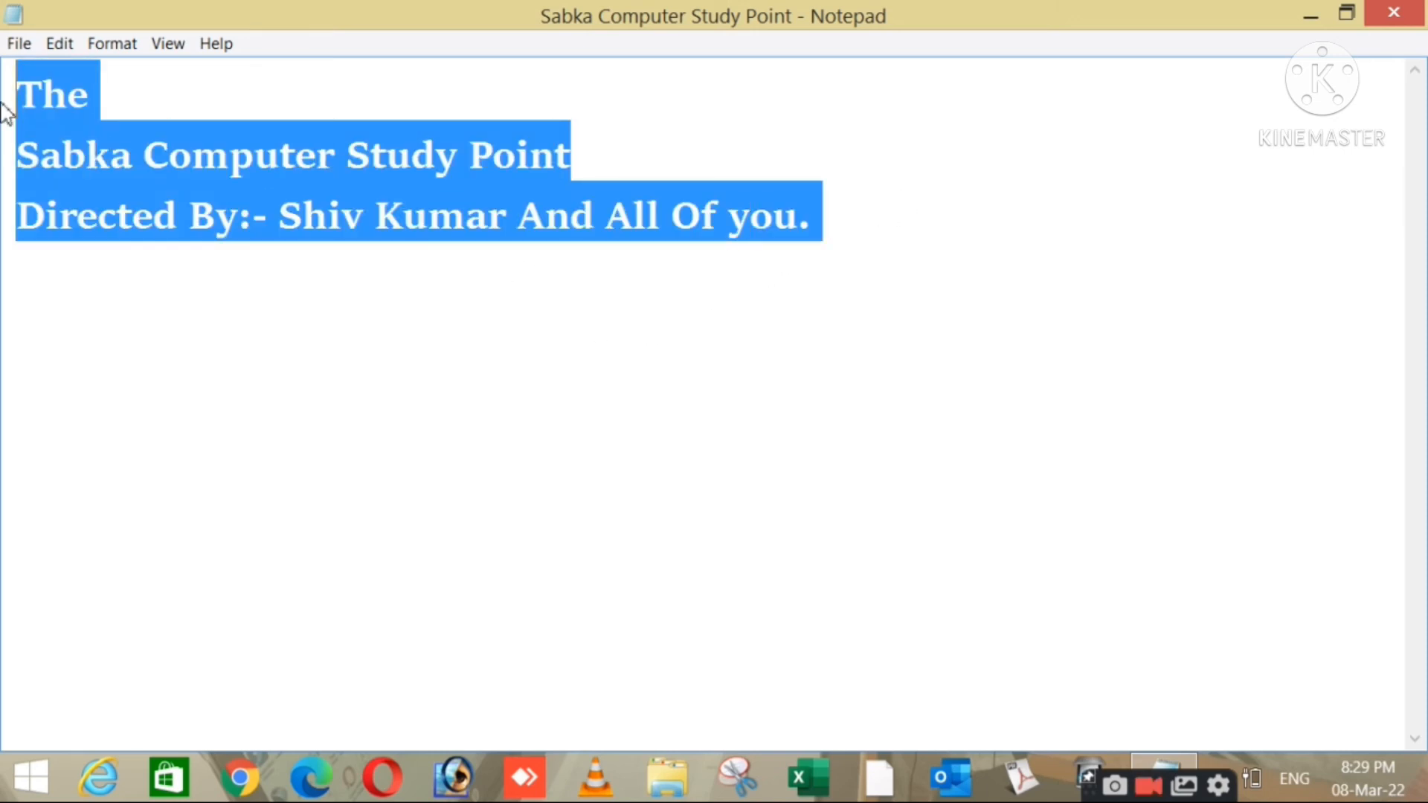
left_click(884, 257)
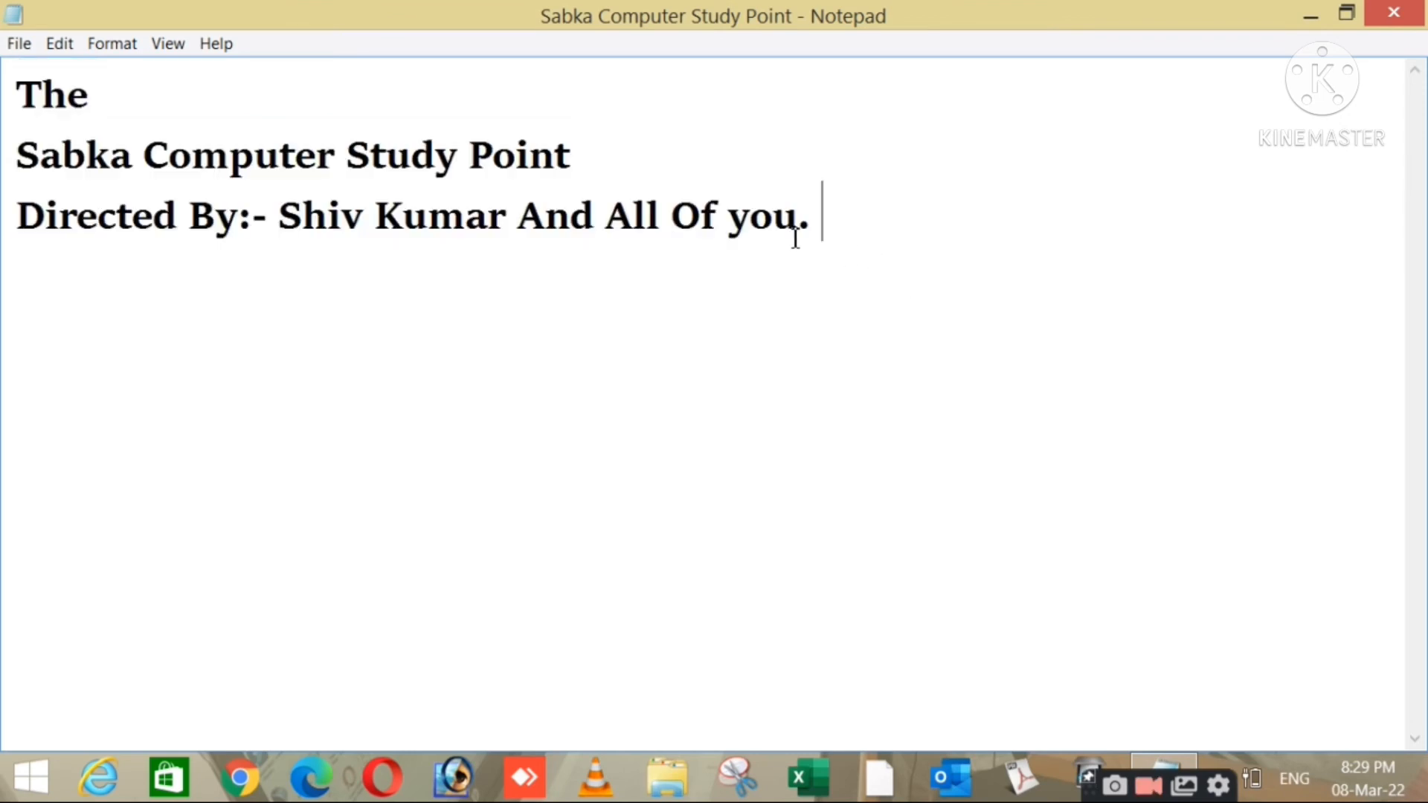
left_click_drag(780, 236, 19, 101)
left_click_drag(151, 223, 76, 137)
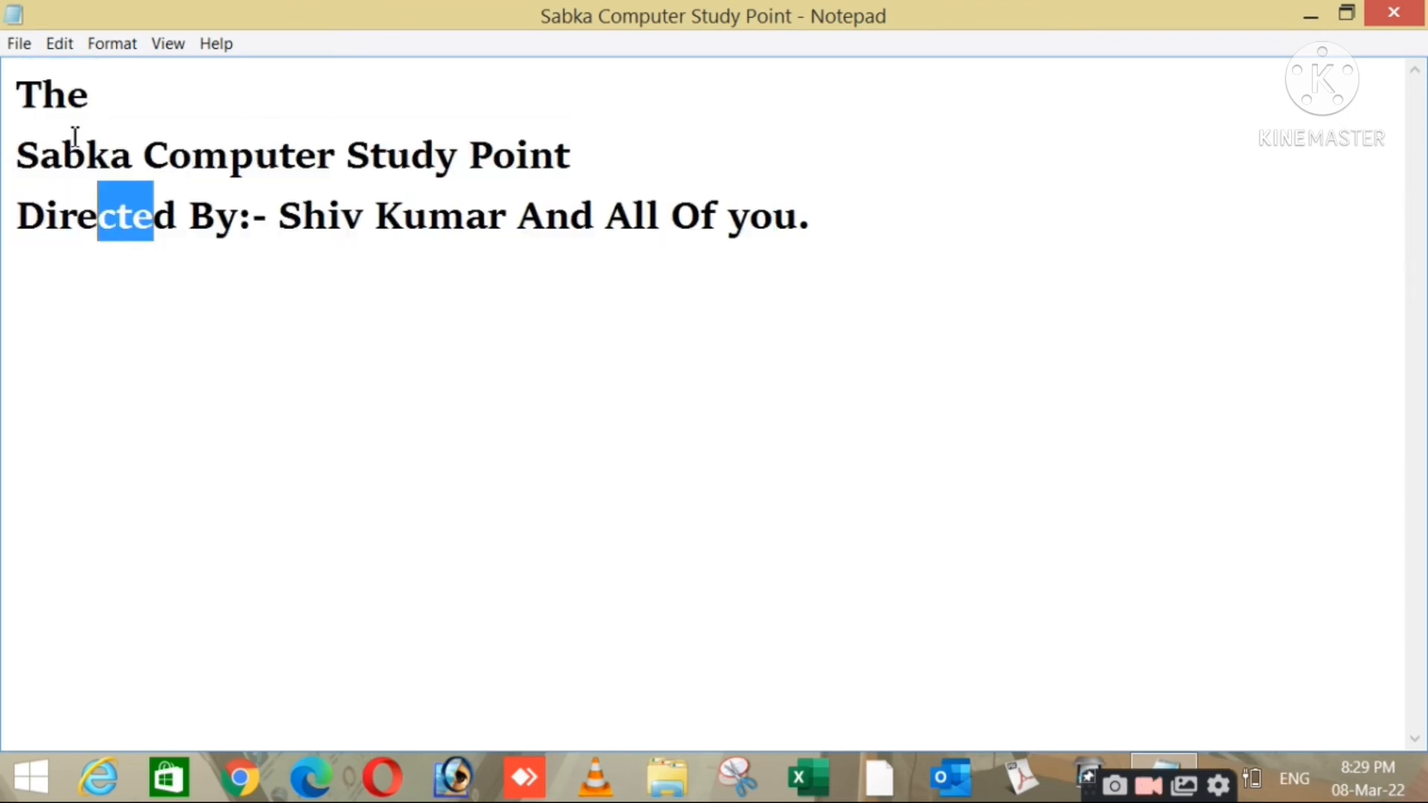
Open the Font dialog and move it beside the text so that it no longer covers the three lines
left_click(110, 43)
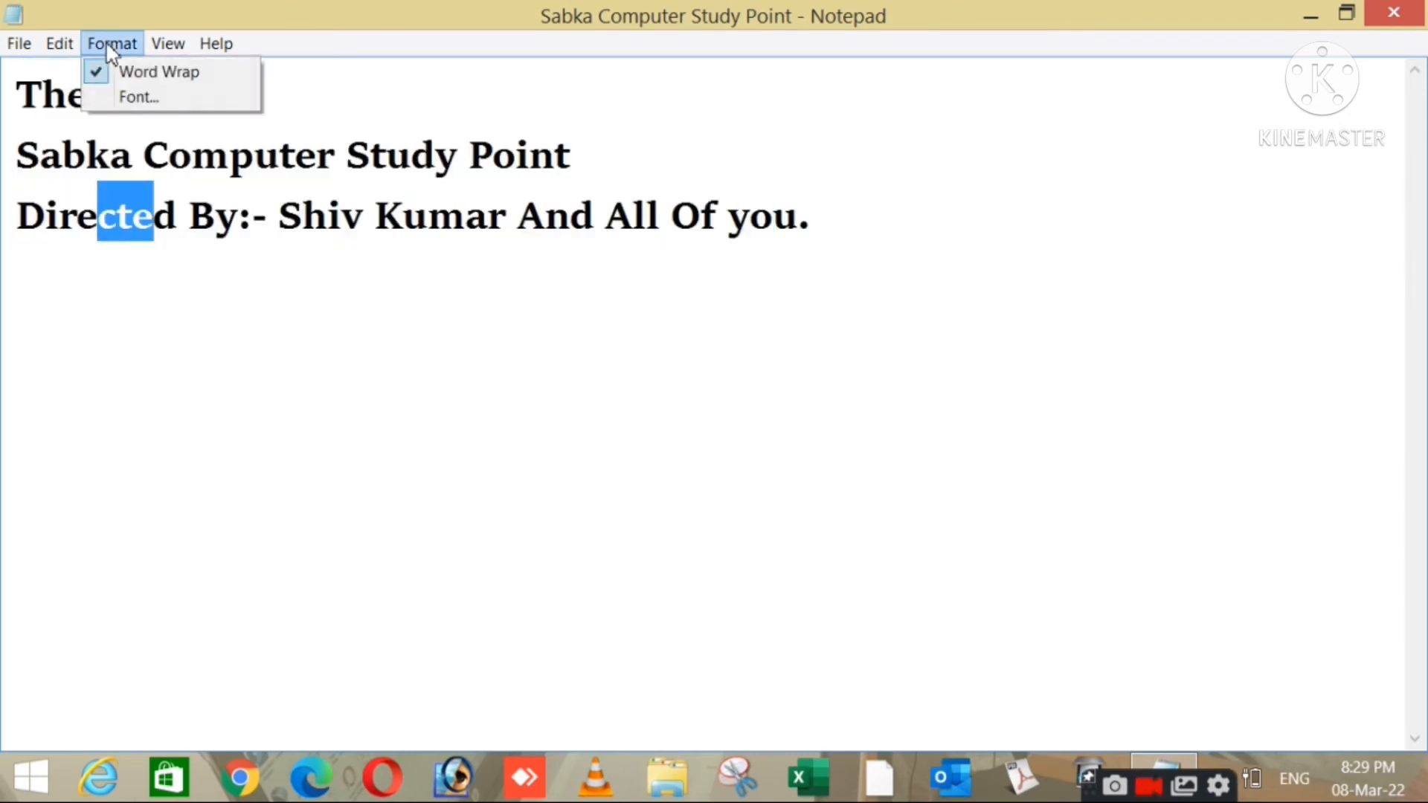
left_click(131, 98)
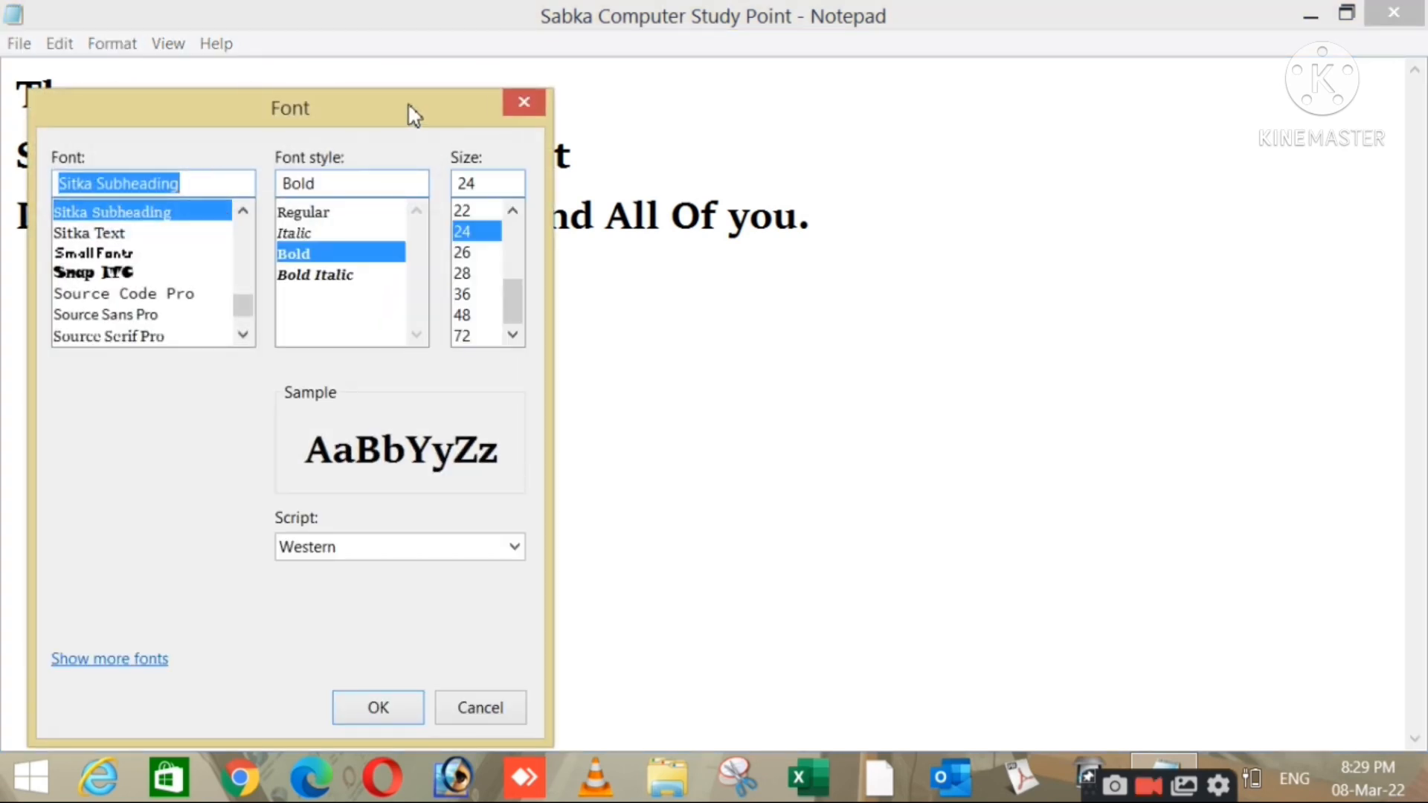
left_click_drag(408, 104, 1213, 83)
left_click(406, 272)
left_click(368, 271)
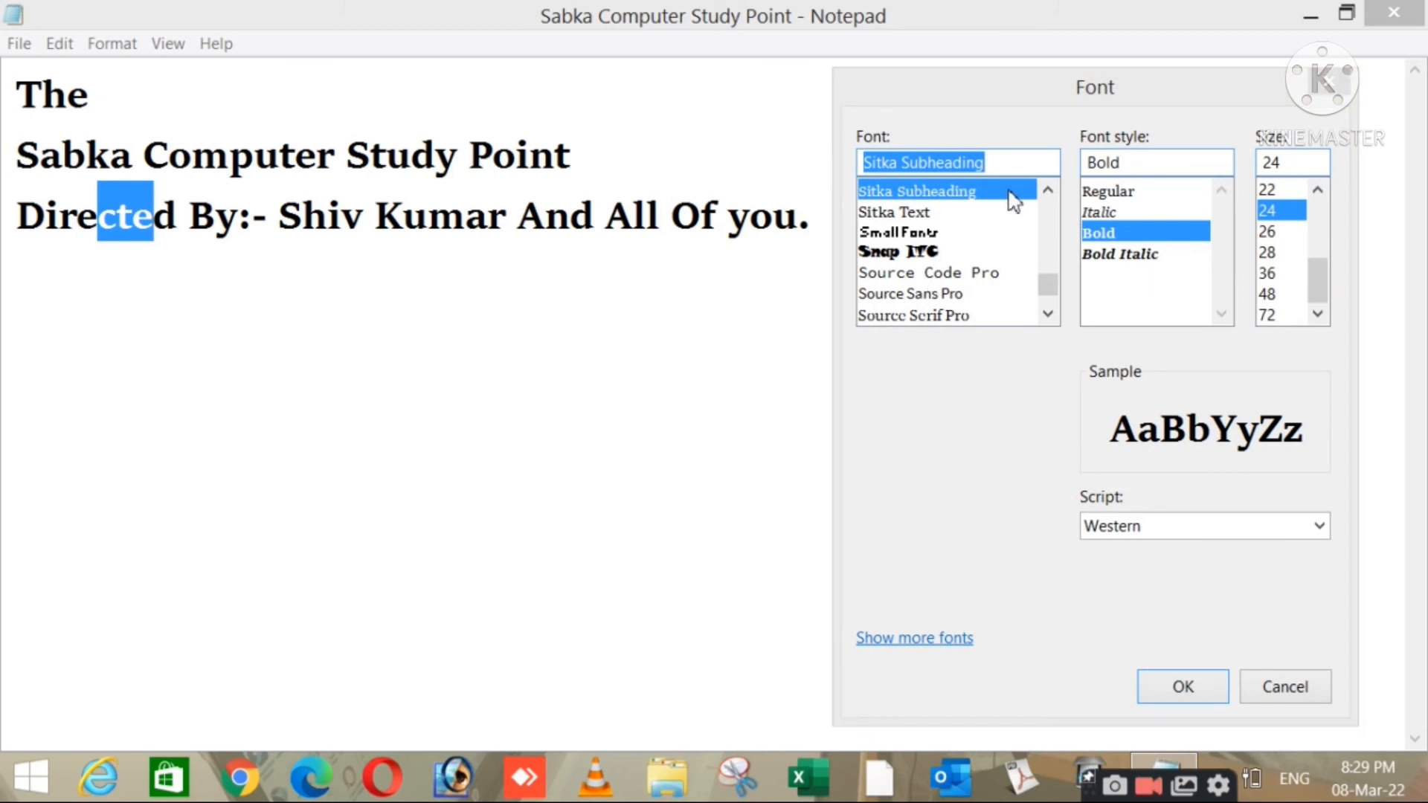
Preview the fonts Californian FB, Calisto MT and Cambria Math, and apply Candara to the document's text
left_click_drag(1055, 297, 1049, 220)
left_click(935, 235)
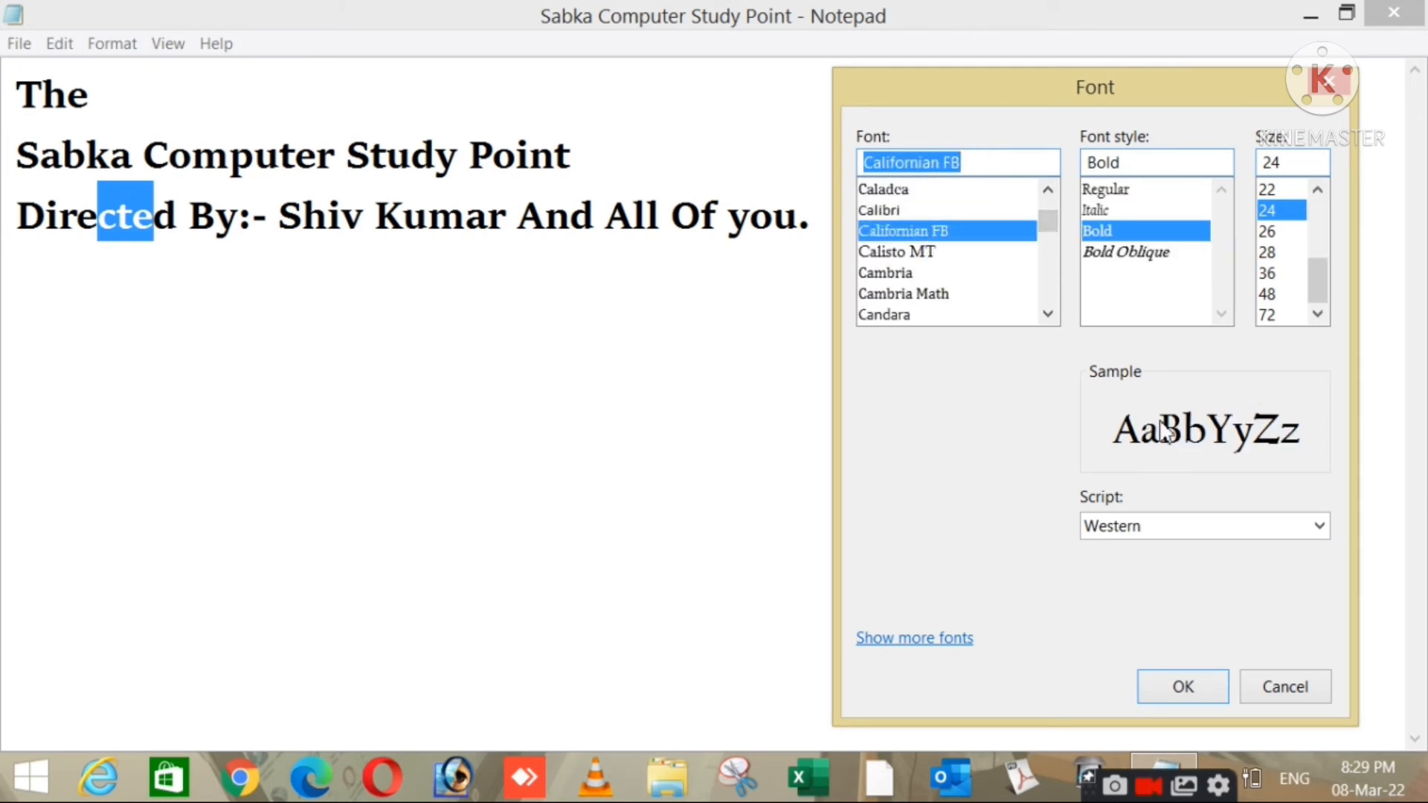
left_click(923, 253)
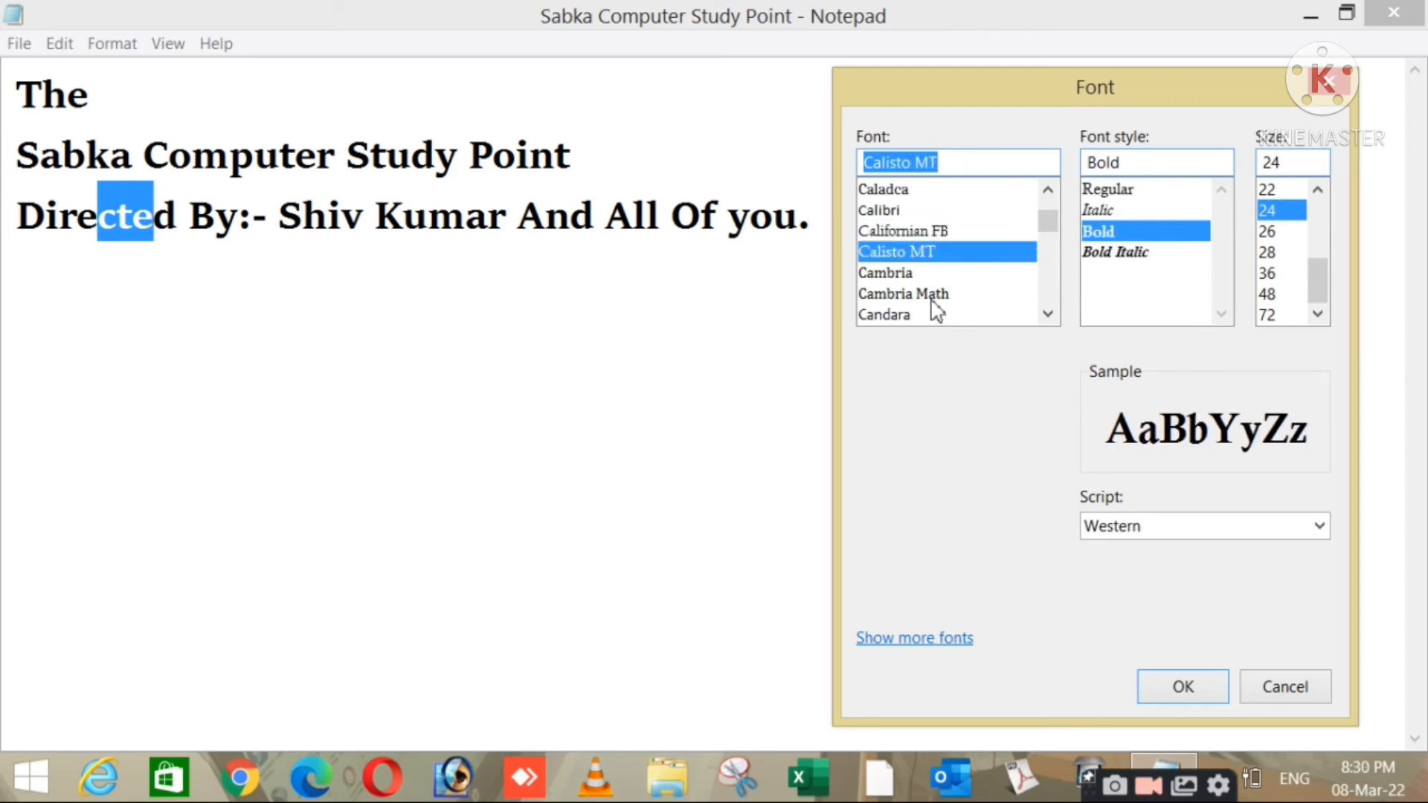
left_click(936, 296)
left_click(921, 316)
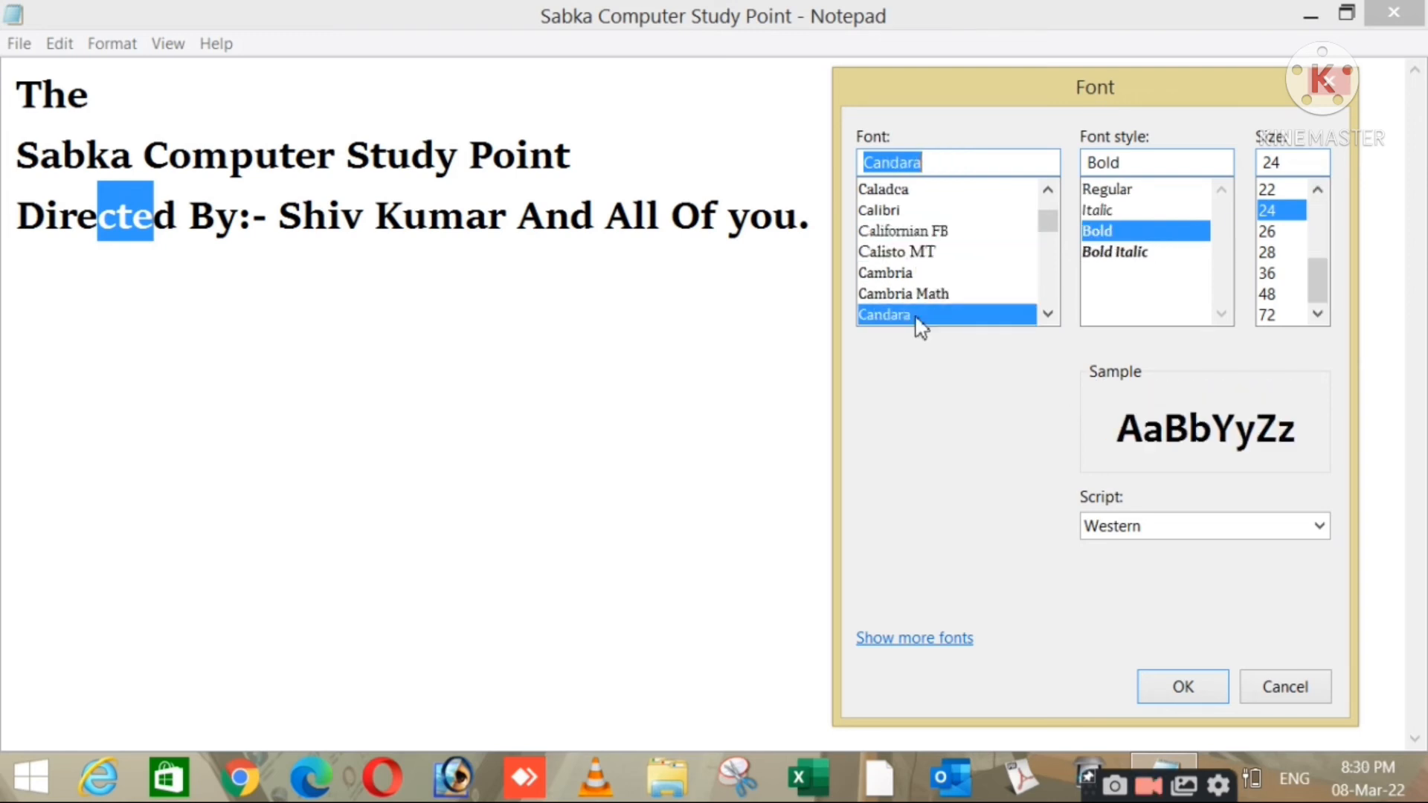
left_click(1182, 686)
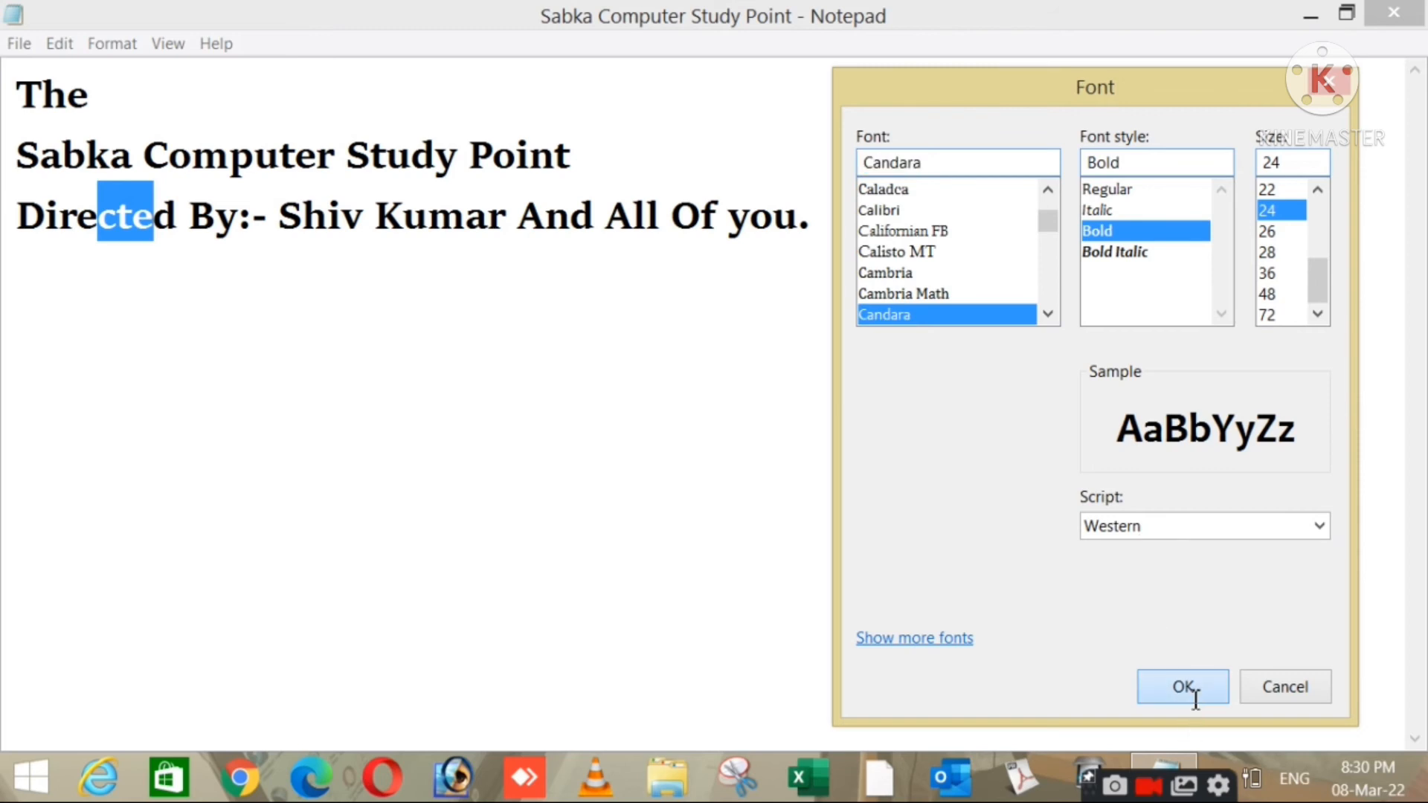
left_click(744, 186)
key("ctrl+a")
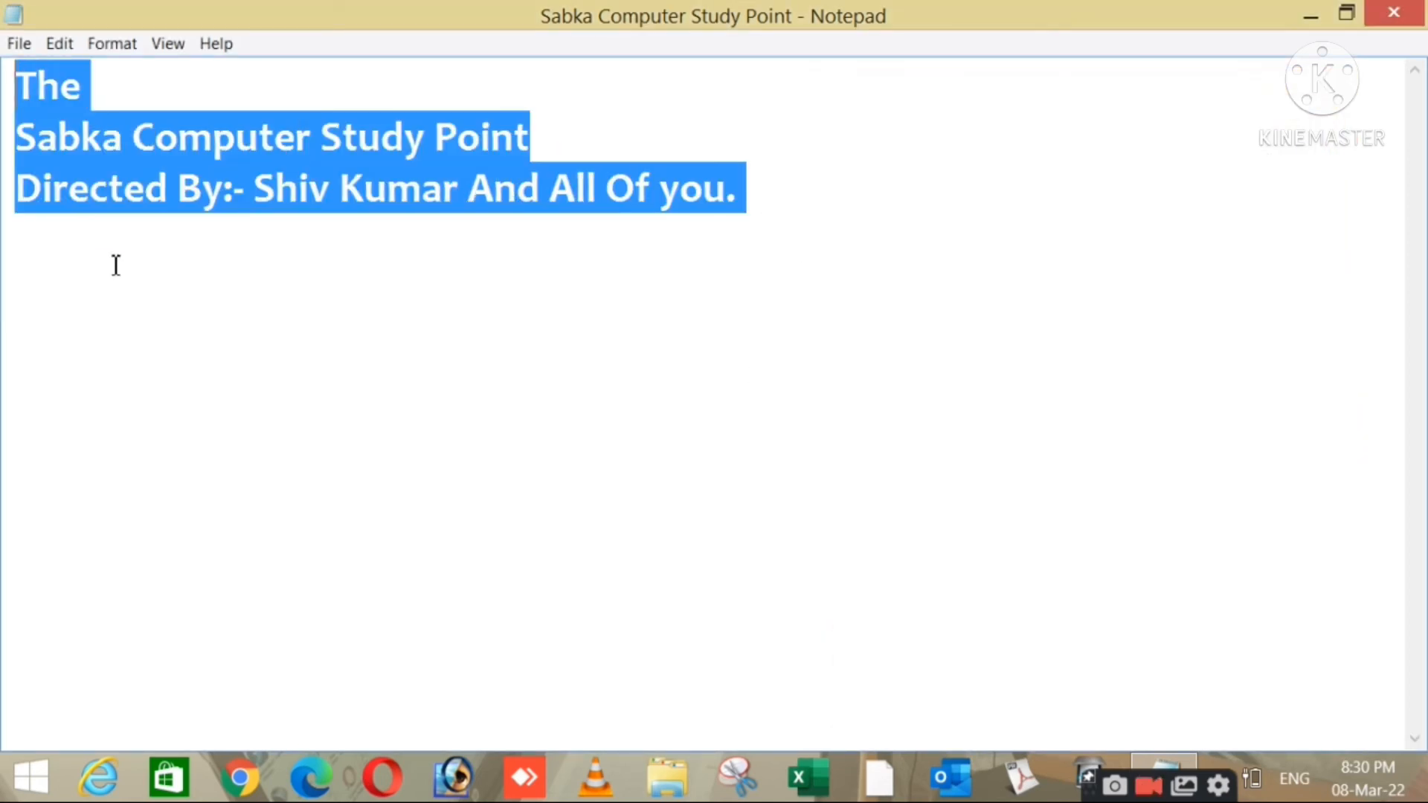
left_click(281, 351)
Preview the fonts Goudy Stout, Haettenschweiler and Harlow Solid, and apply Harrington to the document's text
left_click(116, 44)
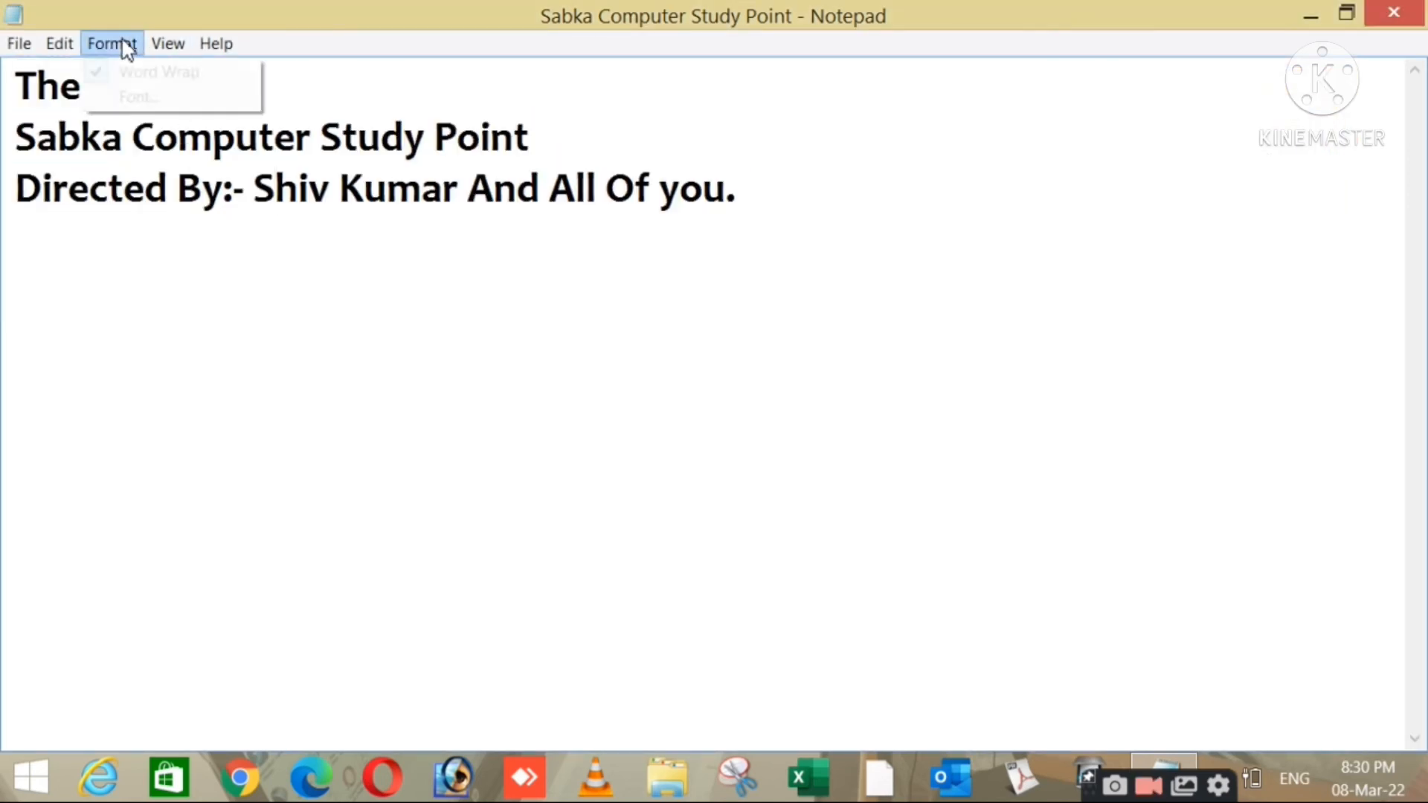
left_click(143, 99)
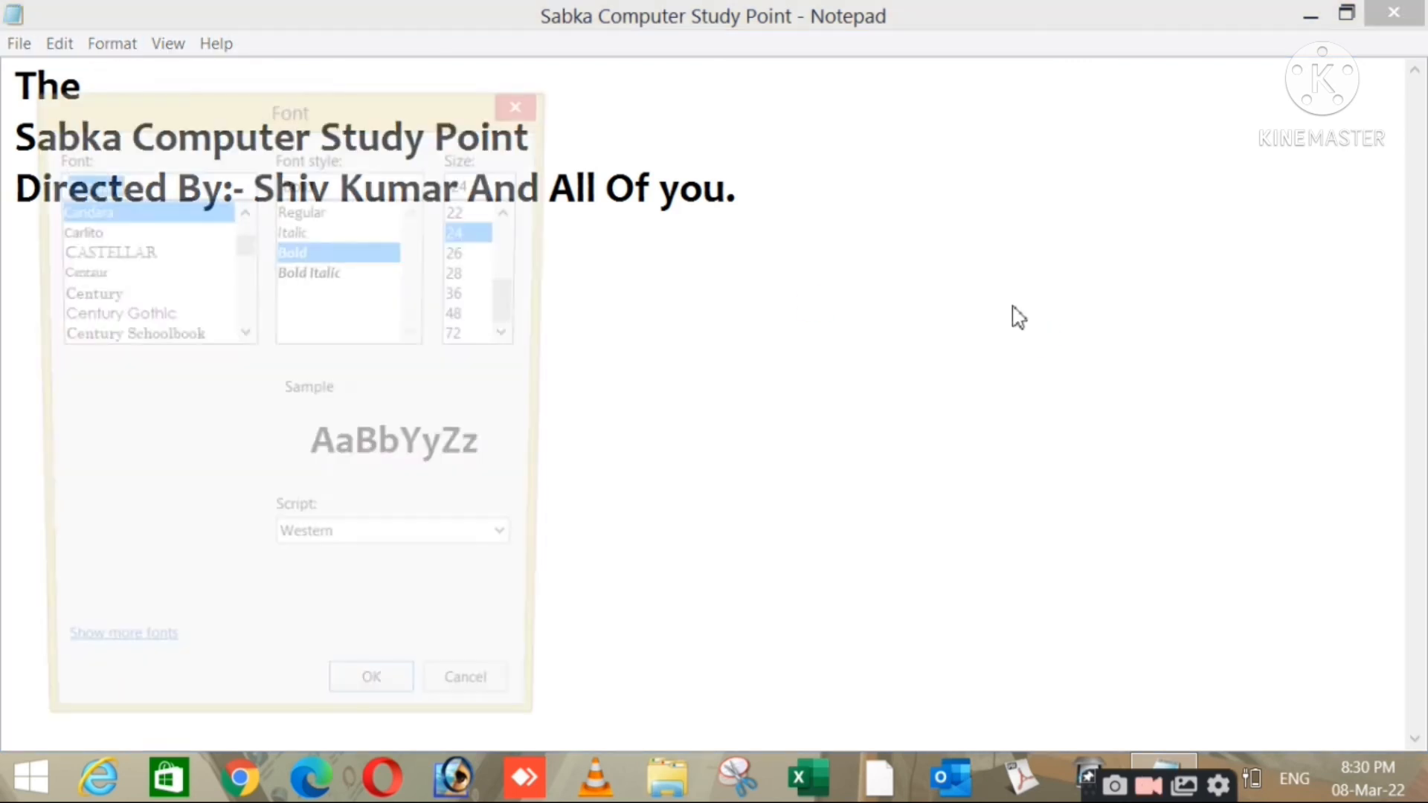
left_click_drag(389, 121, 1172, 147)
left_click_drag(1033, 272, 1033, 291)
left_click(954, 302)
left_click(939, 321)
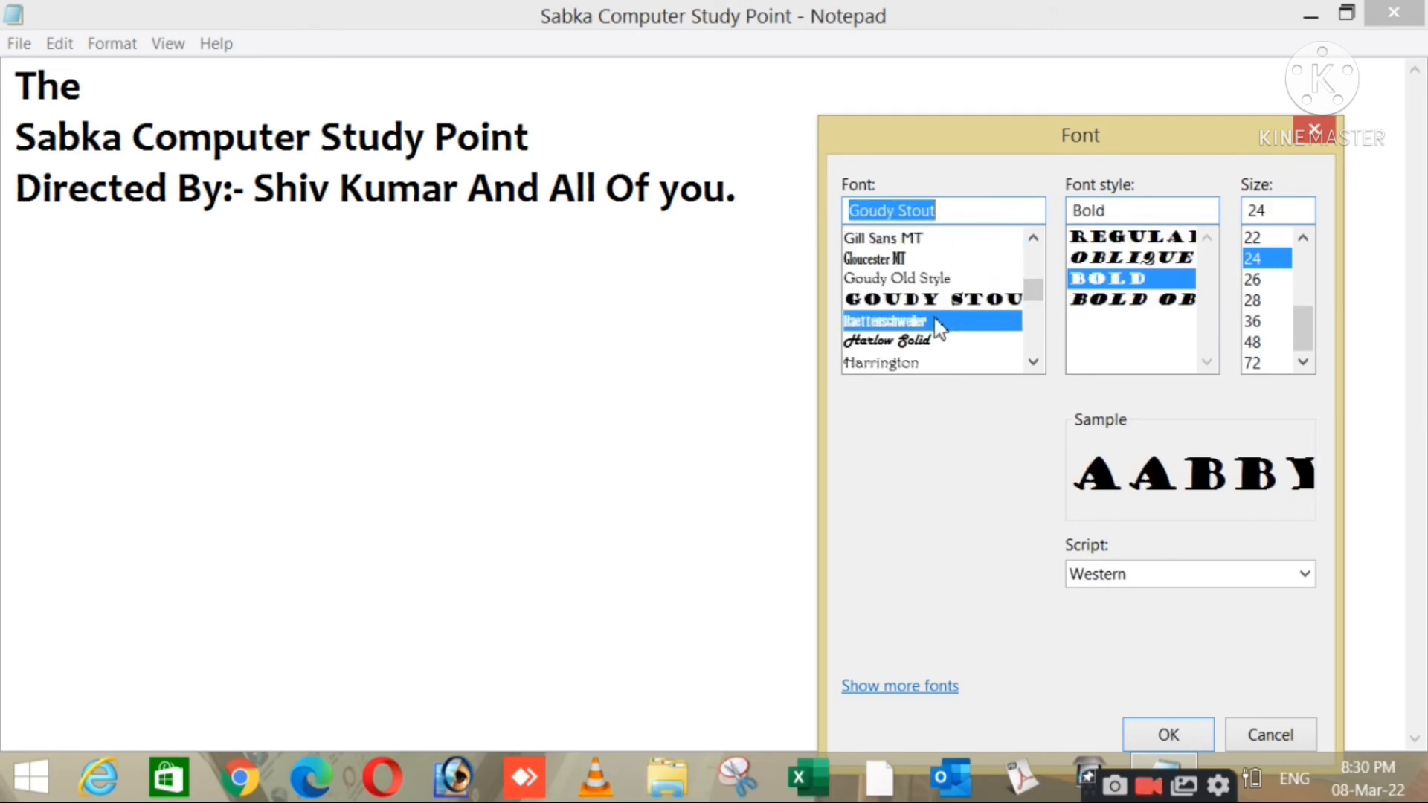
left_click(929, 340)
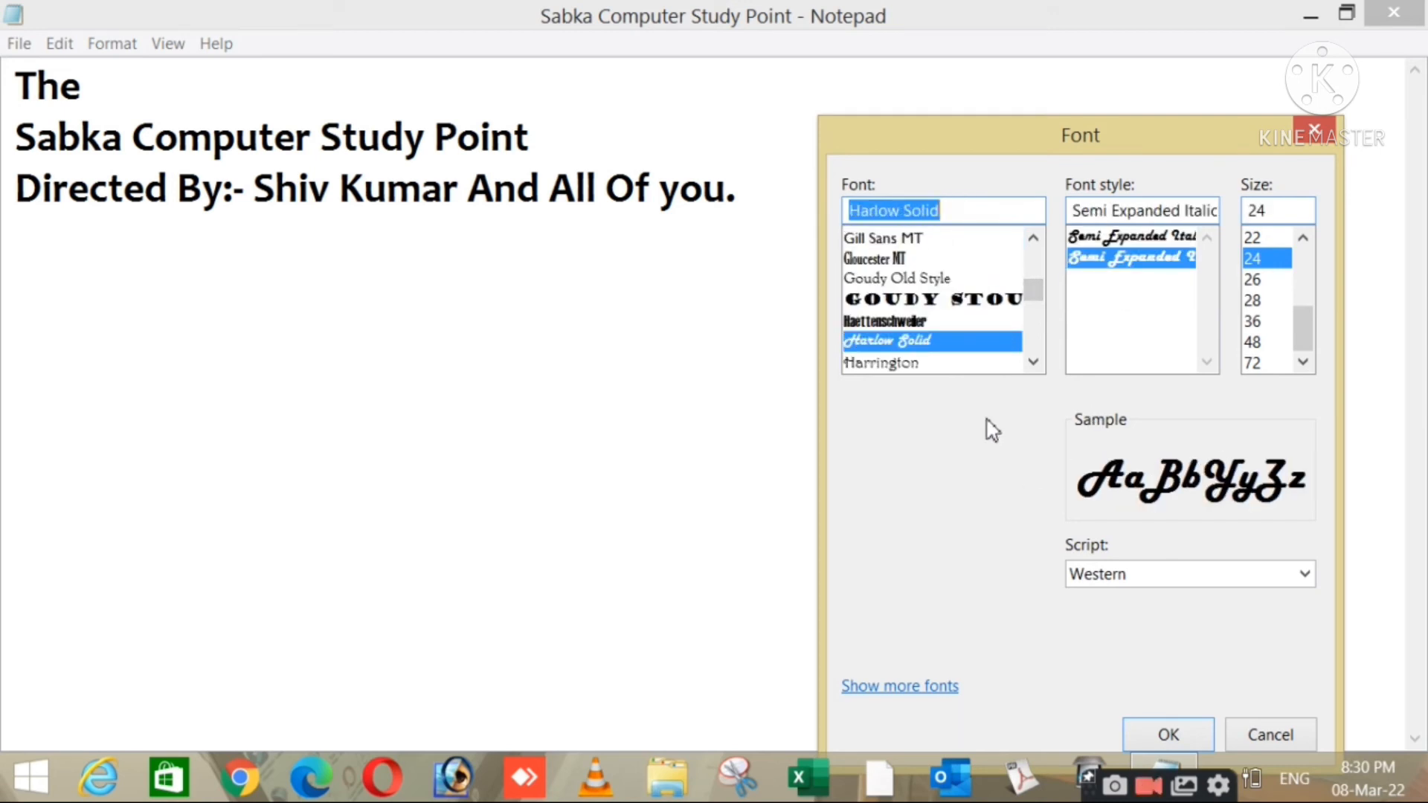
left_click(930, 364)
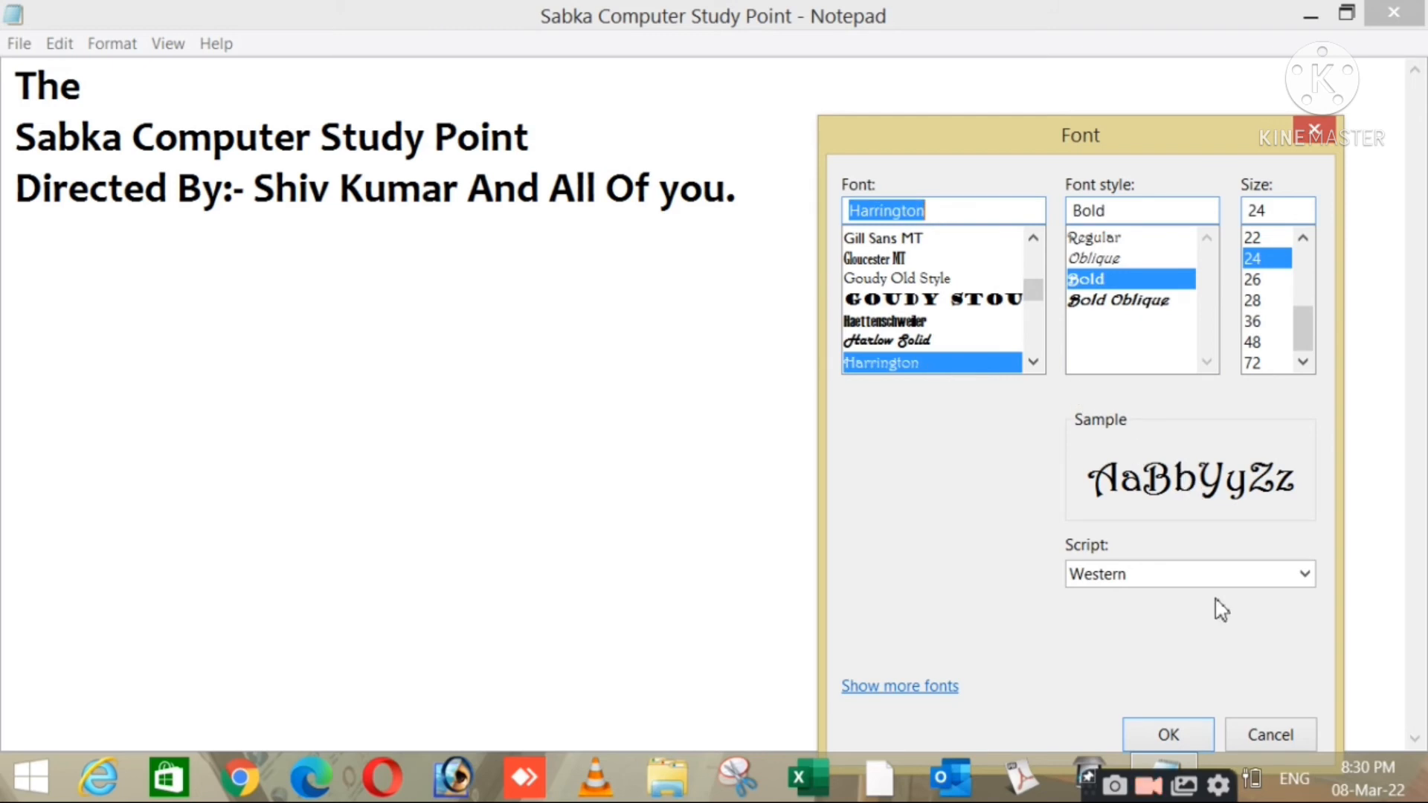
left_click(1180, 735)
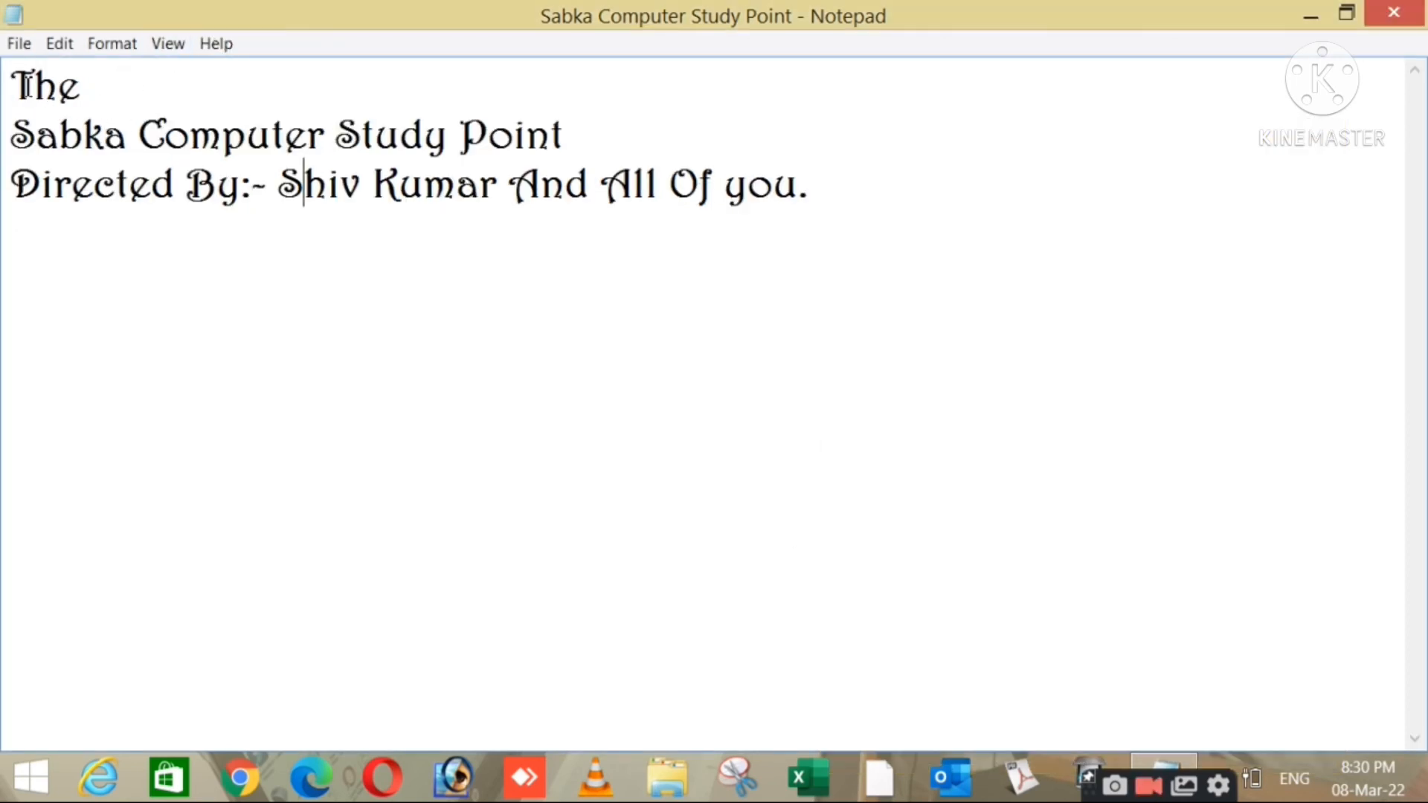
left_click_drag(33, 83, 815, 167)
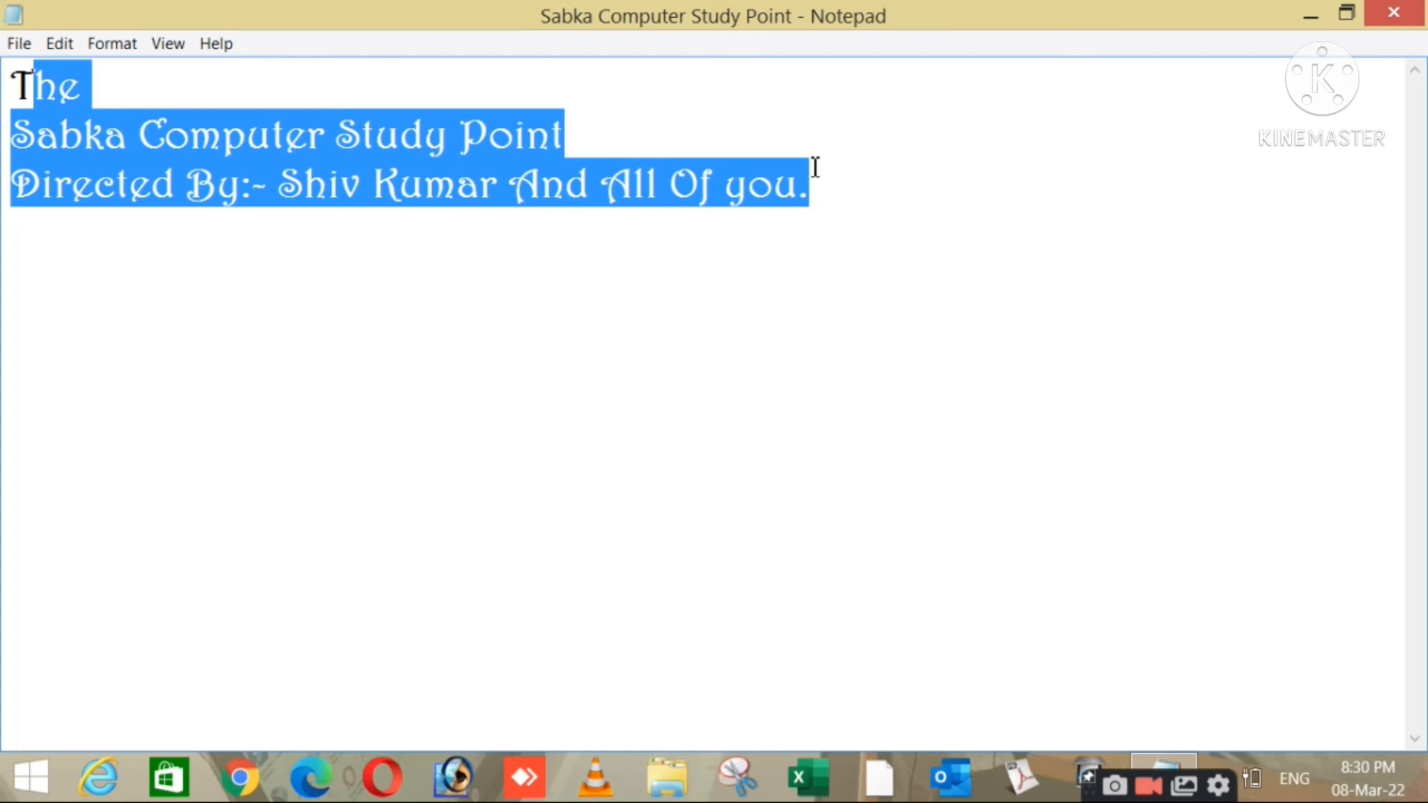
left_click(749, 311)
Preview the Corbel font and apply Bookshelf Symbol 7 to the document's text
left_click(111, 45)
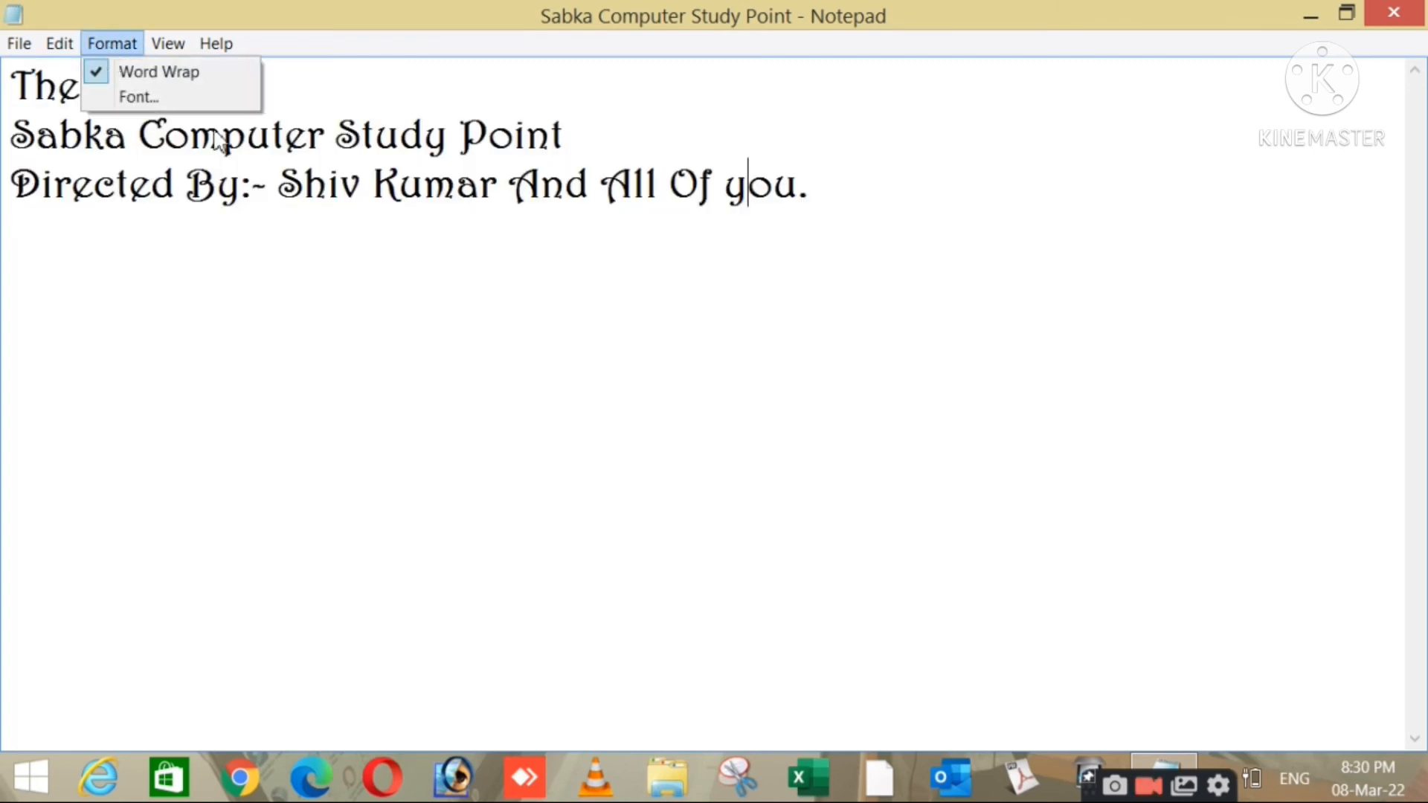
left_click(173, 96)
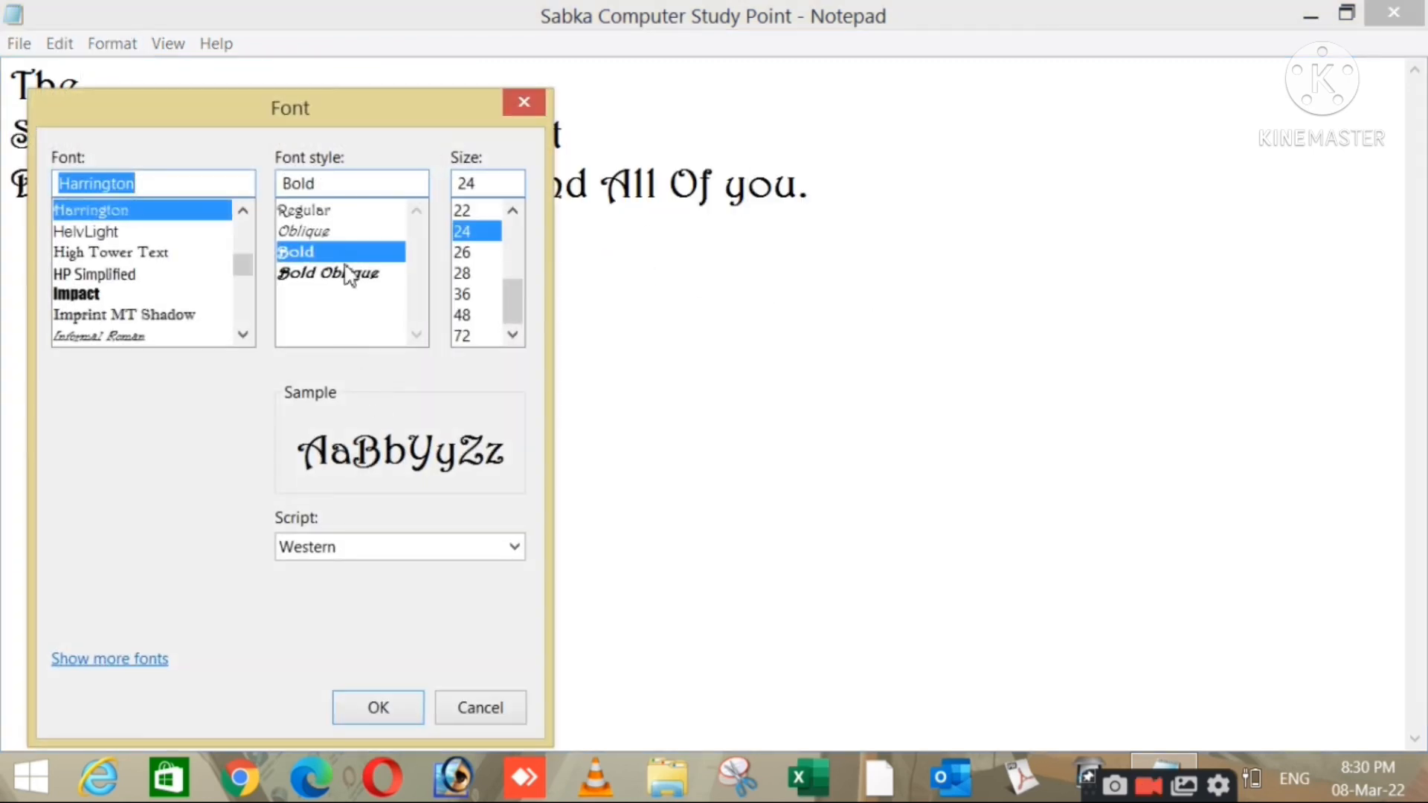
mouse_move(239, 266)
left_mouse_down()
mouse_move(234, 226)
mouse_move(210, 223)
mouse_move(239, 234)
mouse_move(252, 276)
mouse_move(247, 260)
left_mouse_up()
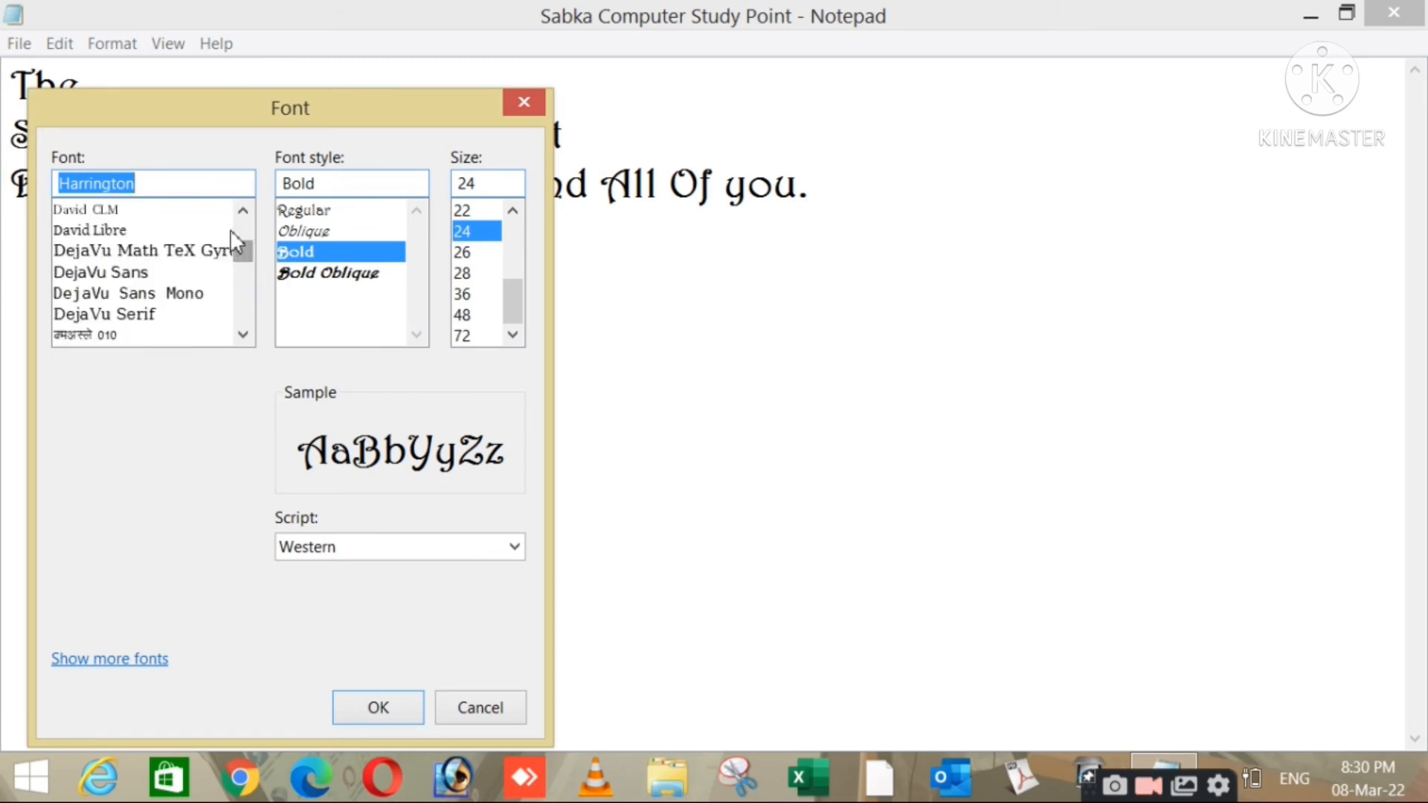
left_click(236, 208)
left_click(240, 212)
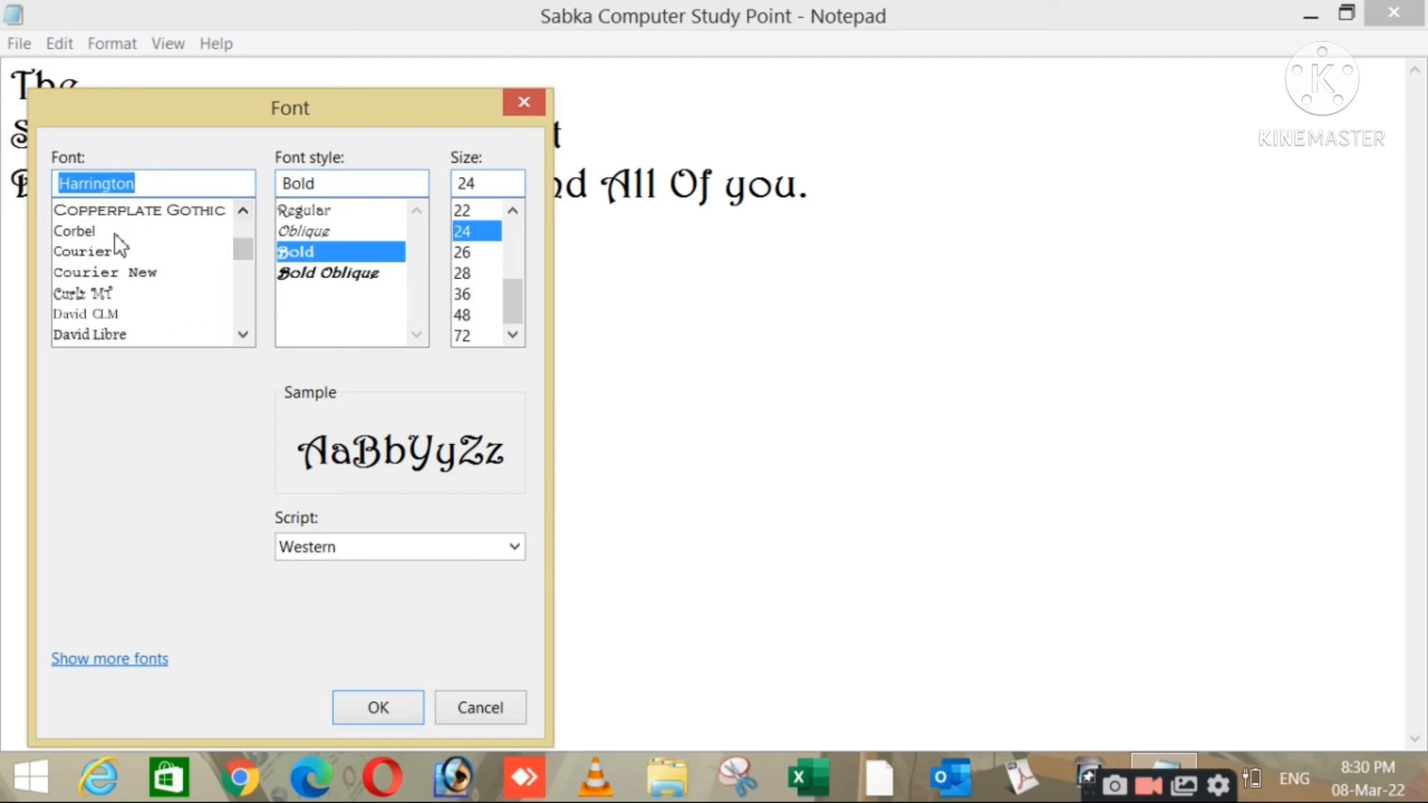
left_click(95, 233)
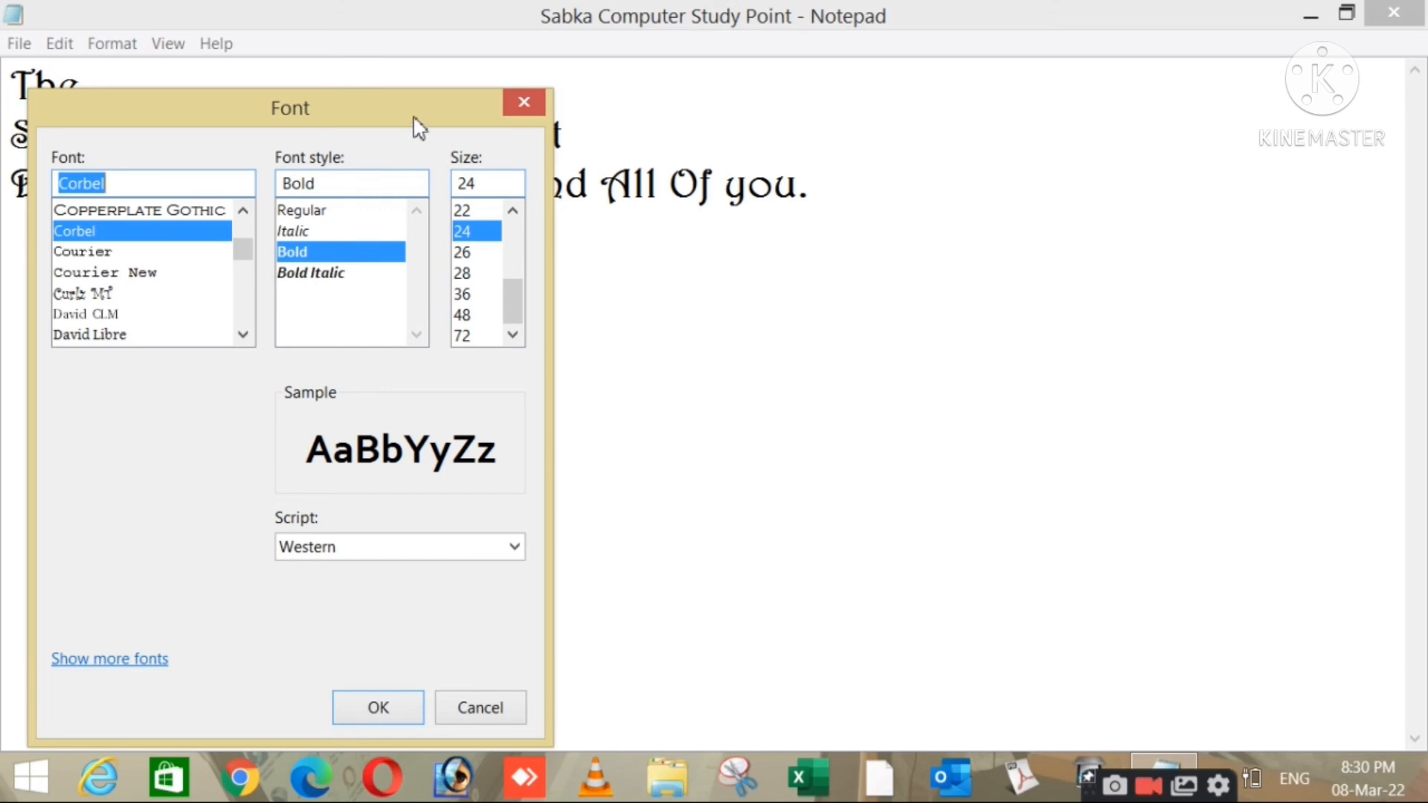
left_click_drag(414, 124, 1124, 168)
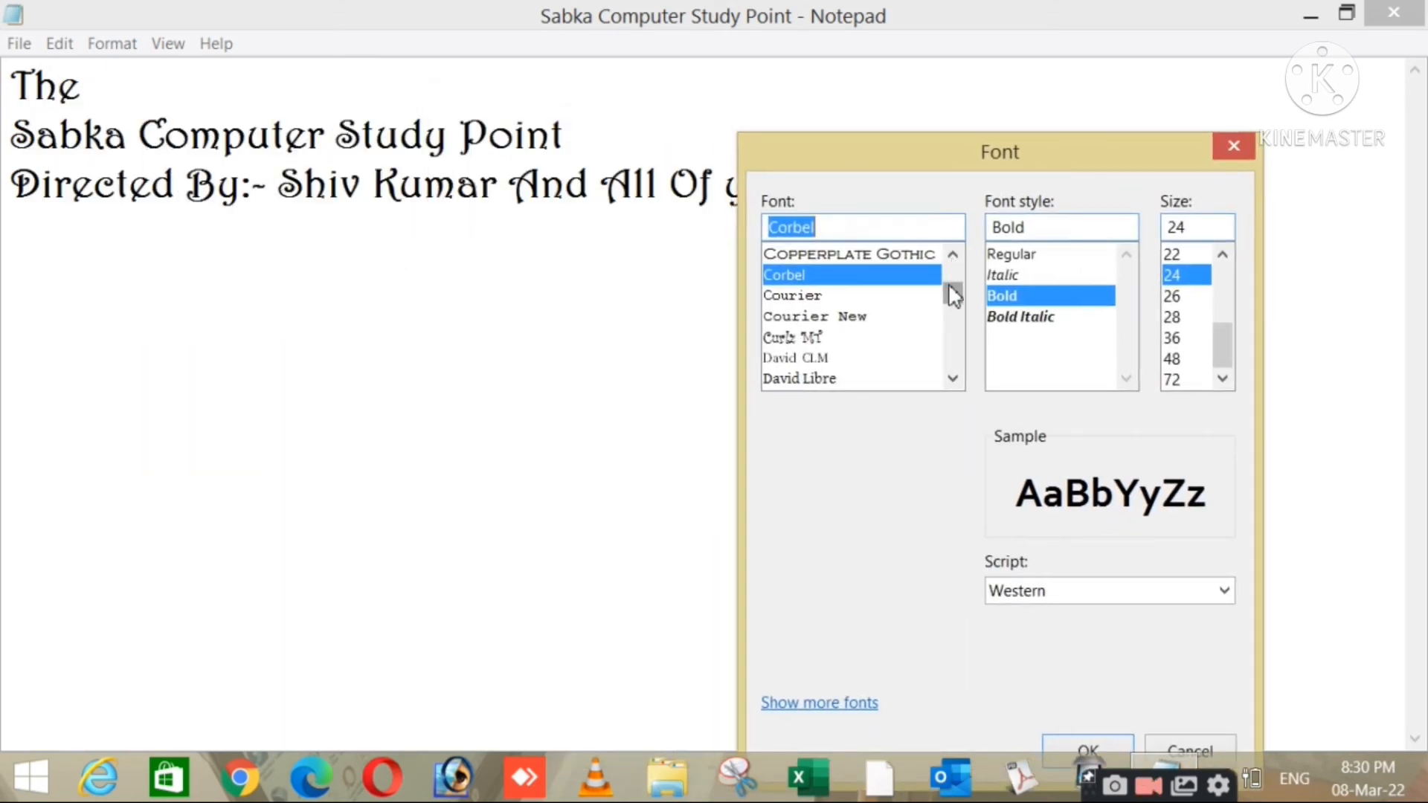
left_click_drag(950, 291, 950, 276)
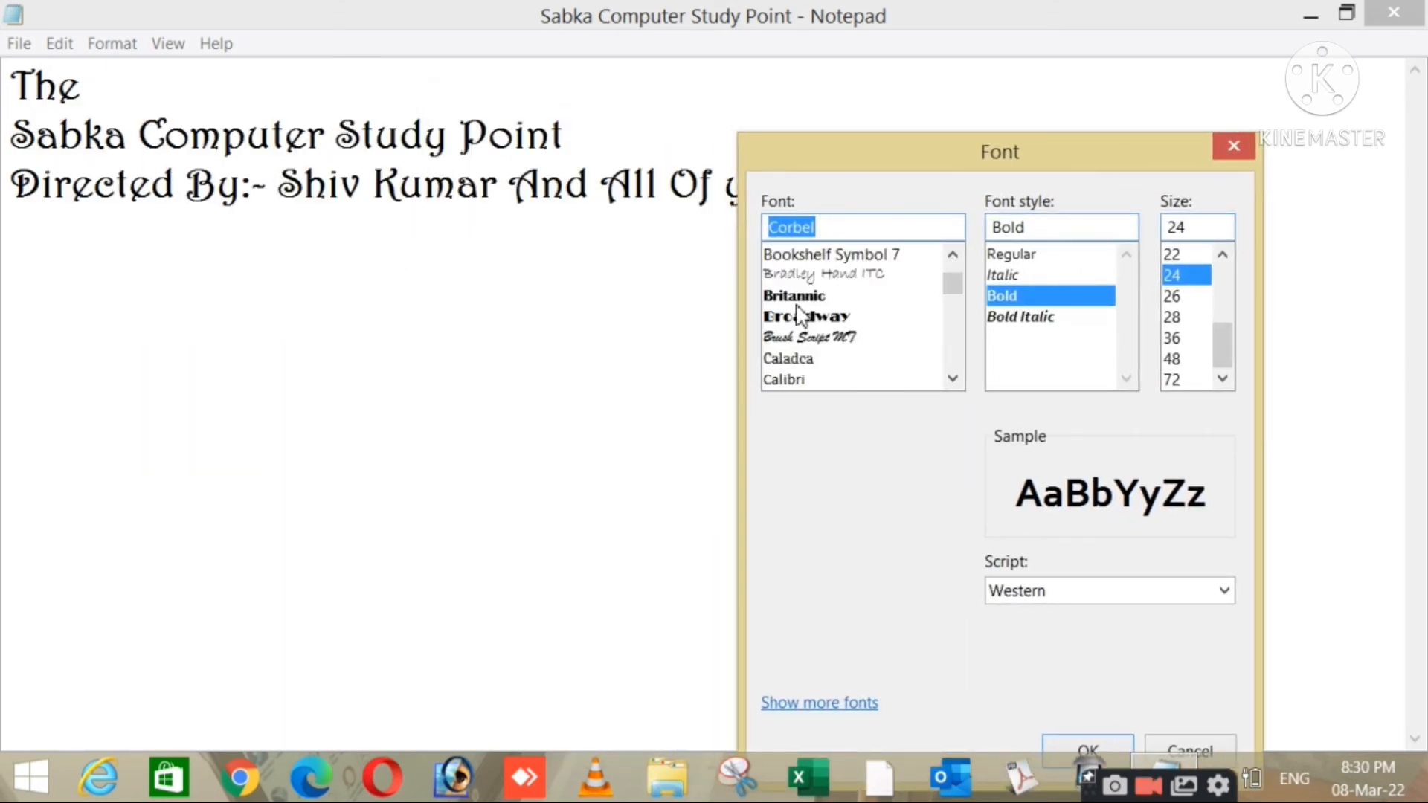
left_click(819, 257)
left_click(1083, 749)
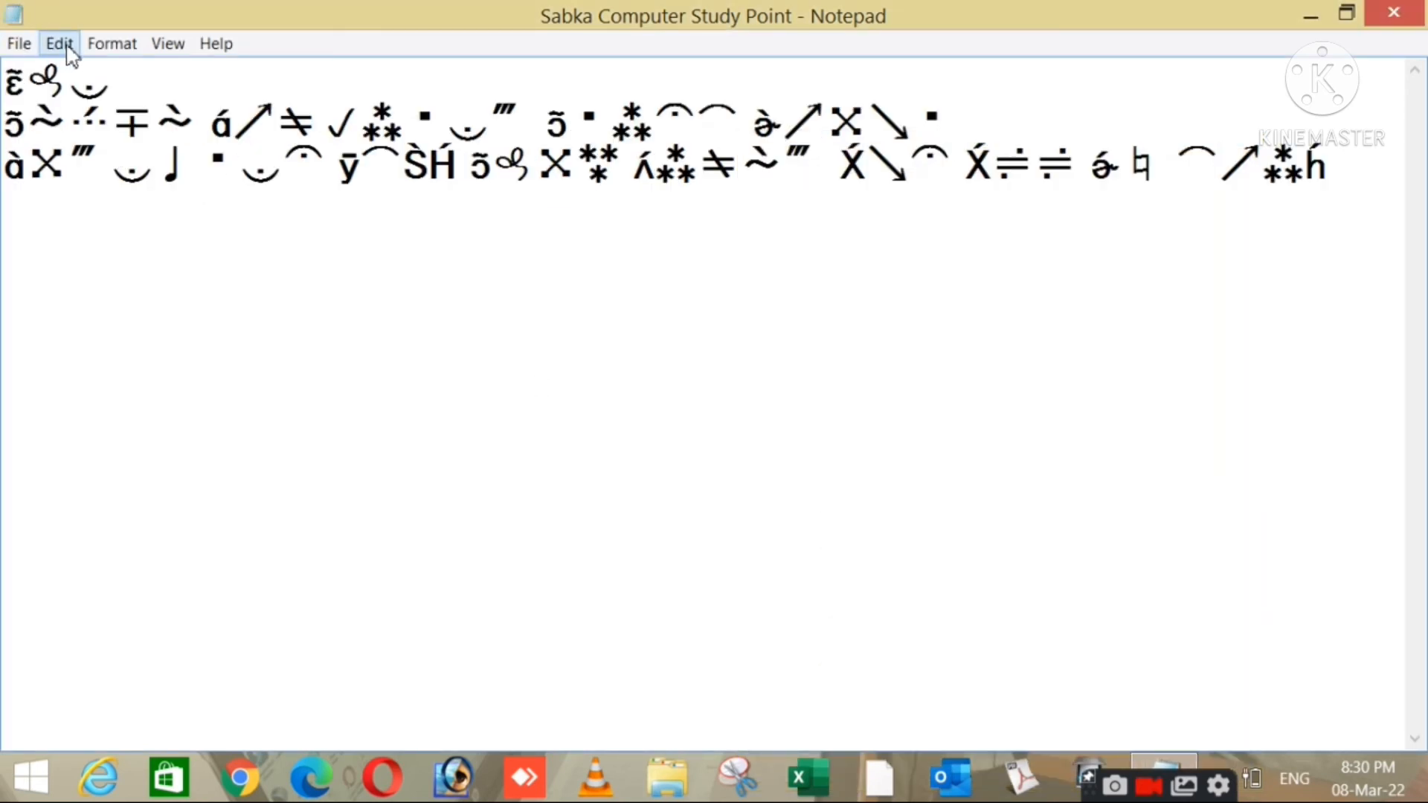
Change the document's font to Arial in the Narrow Bold style
left_click(104, 46)
left_click(136, 98)
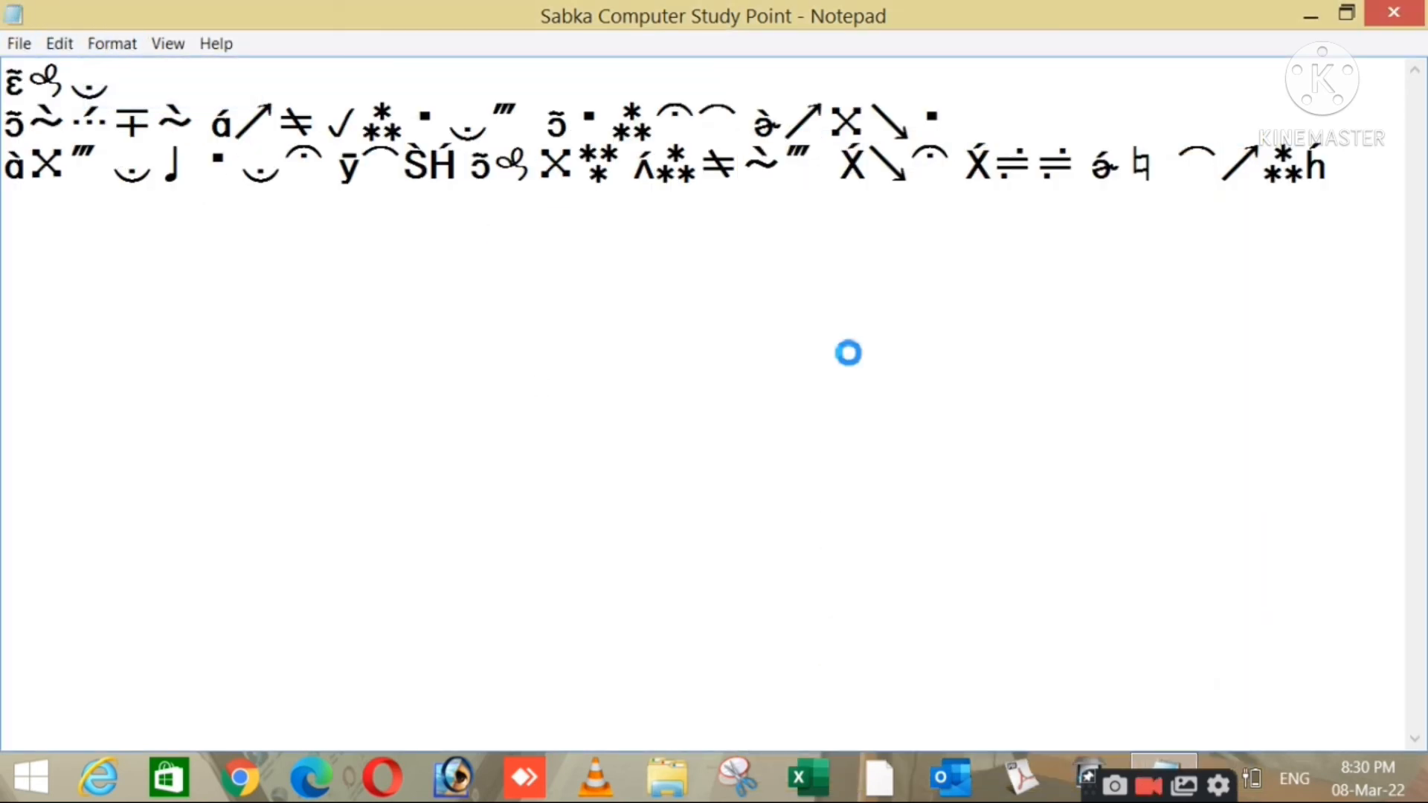
left_click_drag(363, 126, 1021, 176)
left_click_drag(913, 317, 912, 301)
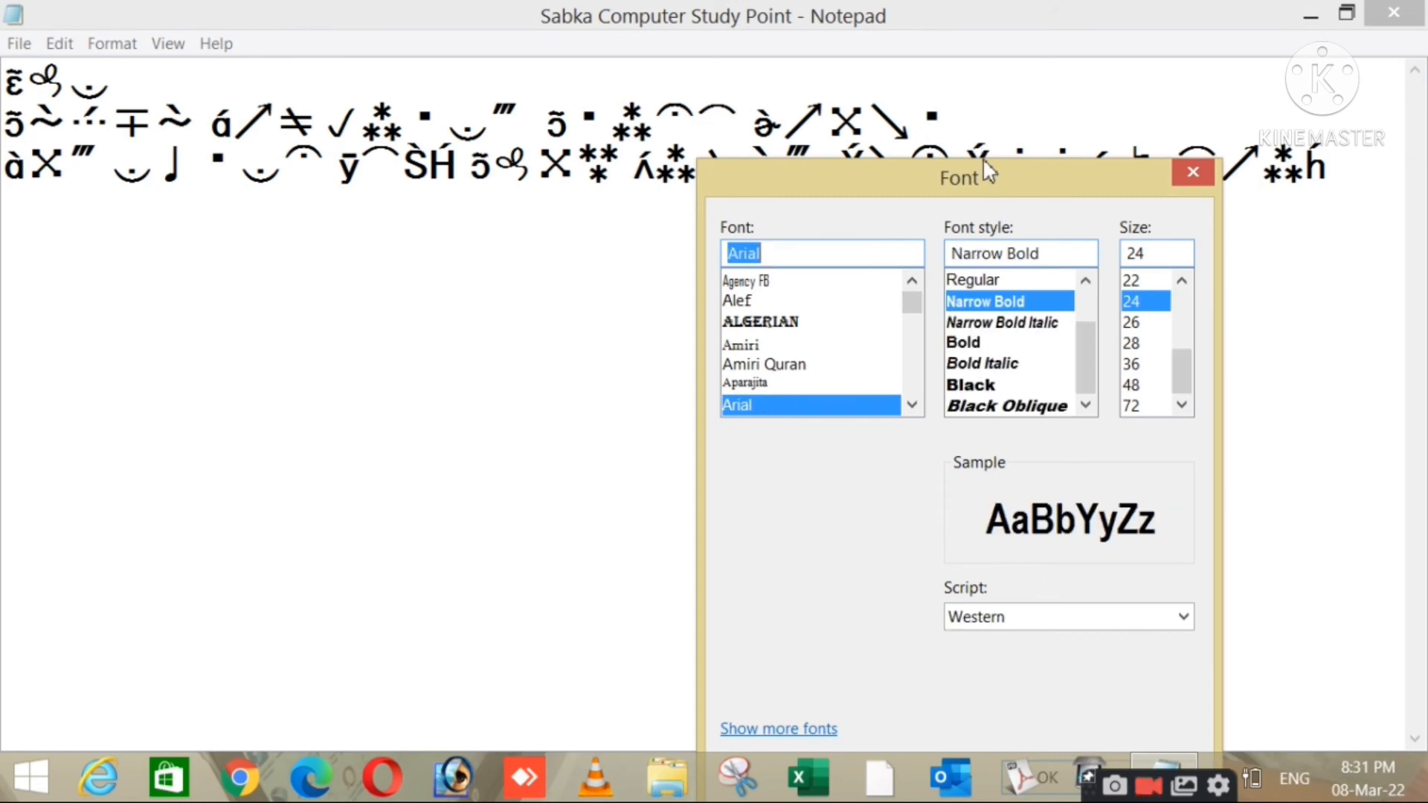
left_click_drag(983, 158, 988, 118)
left_click(1045, 733)
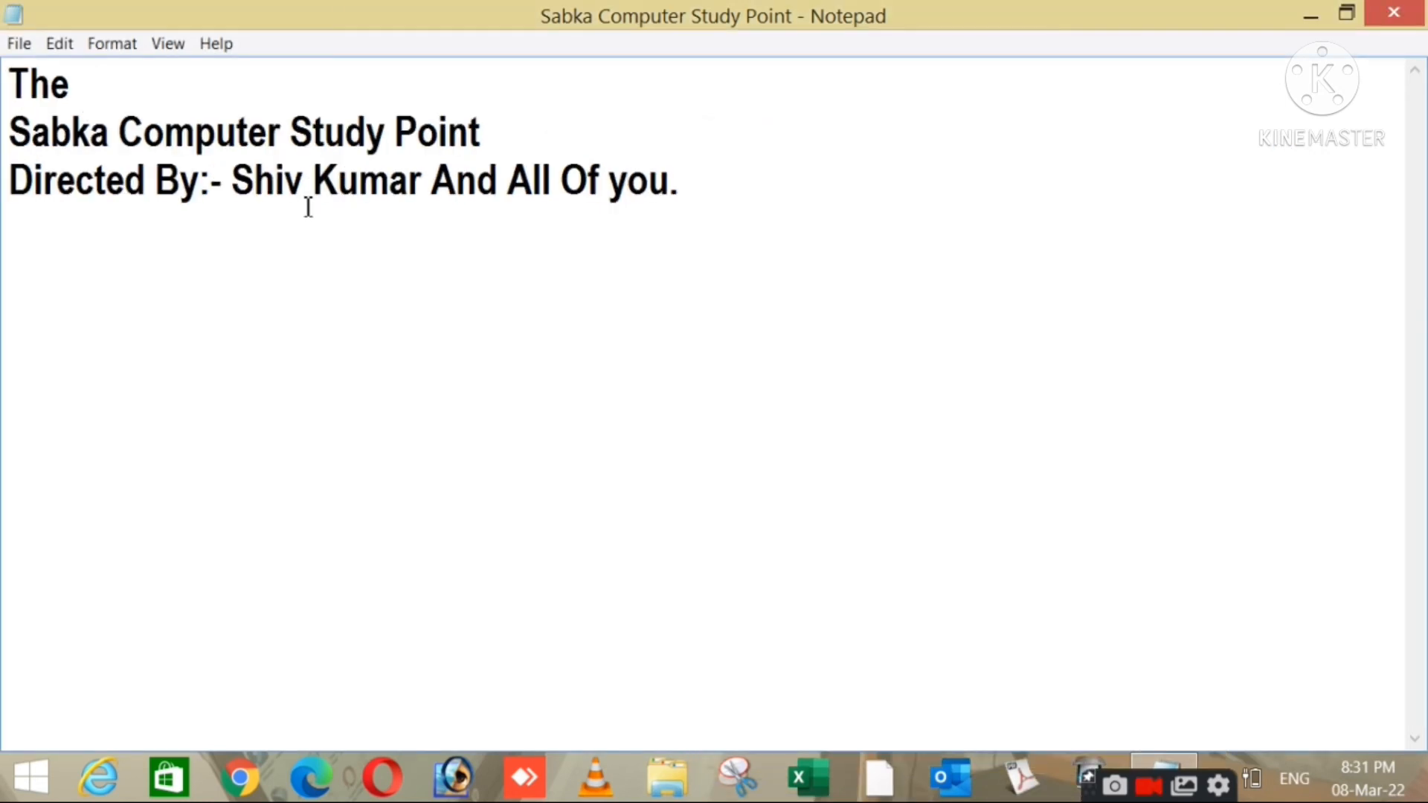
left_click_drag(883, 285, 73, 83)
left_click_drag(33, 181, 107, 181)
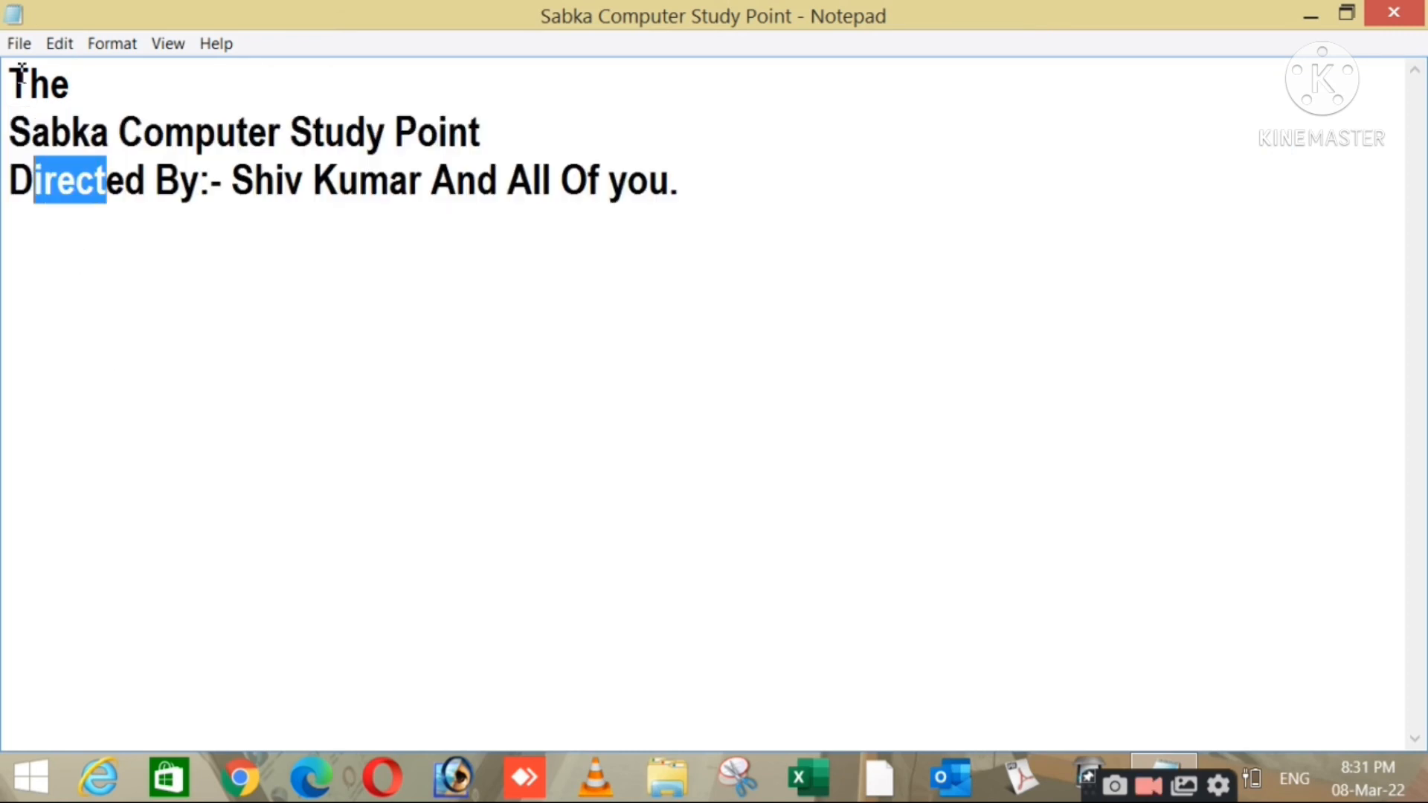
Set the font style of the Arial text to Bold, with the Font dialog moved beside the text
left_click(108, 42)
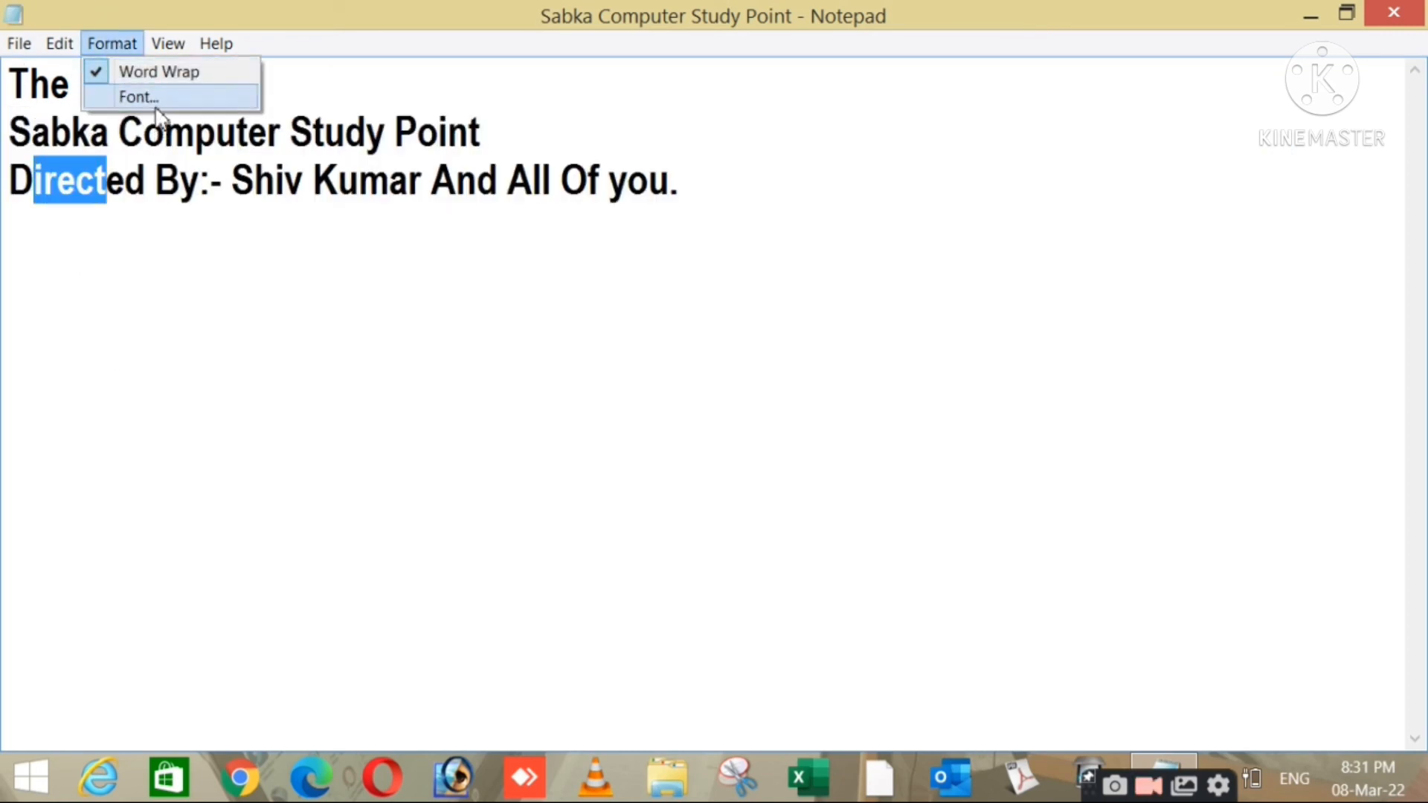
left_click(138, 95)
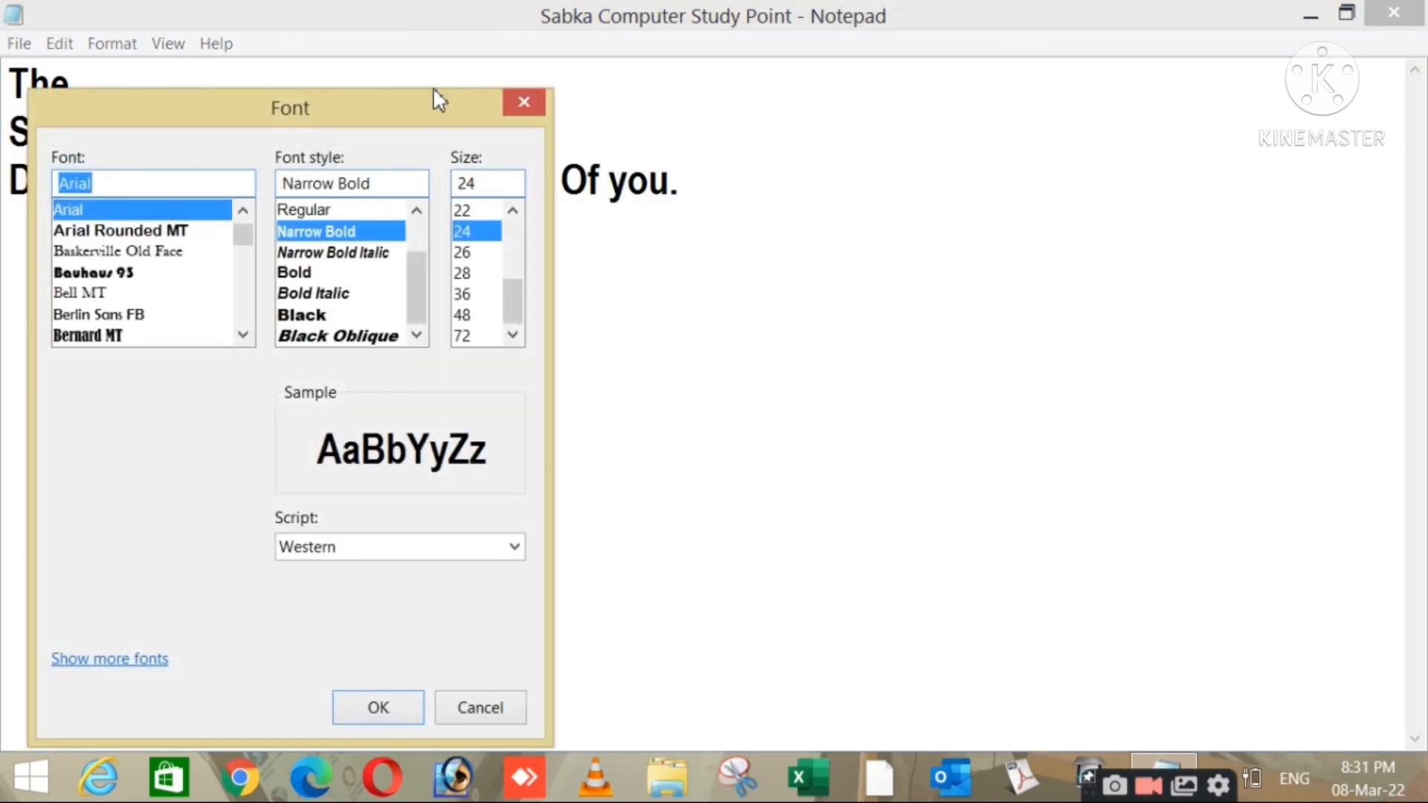
left_click_drag(543, 119, 1183, 97)
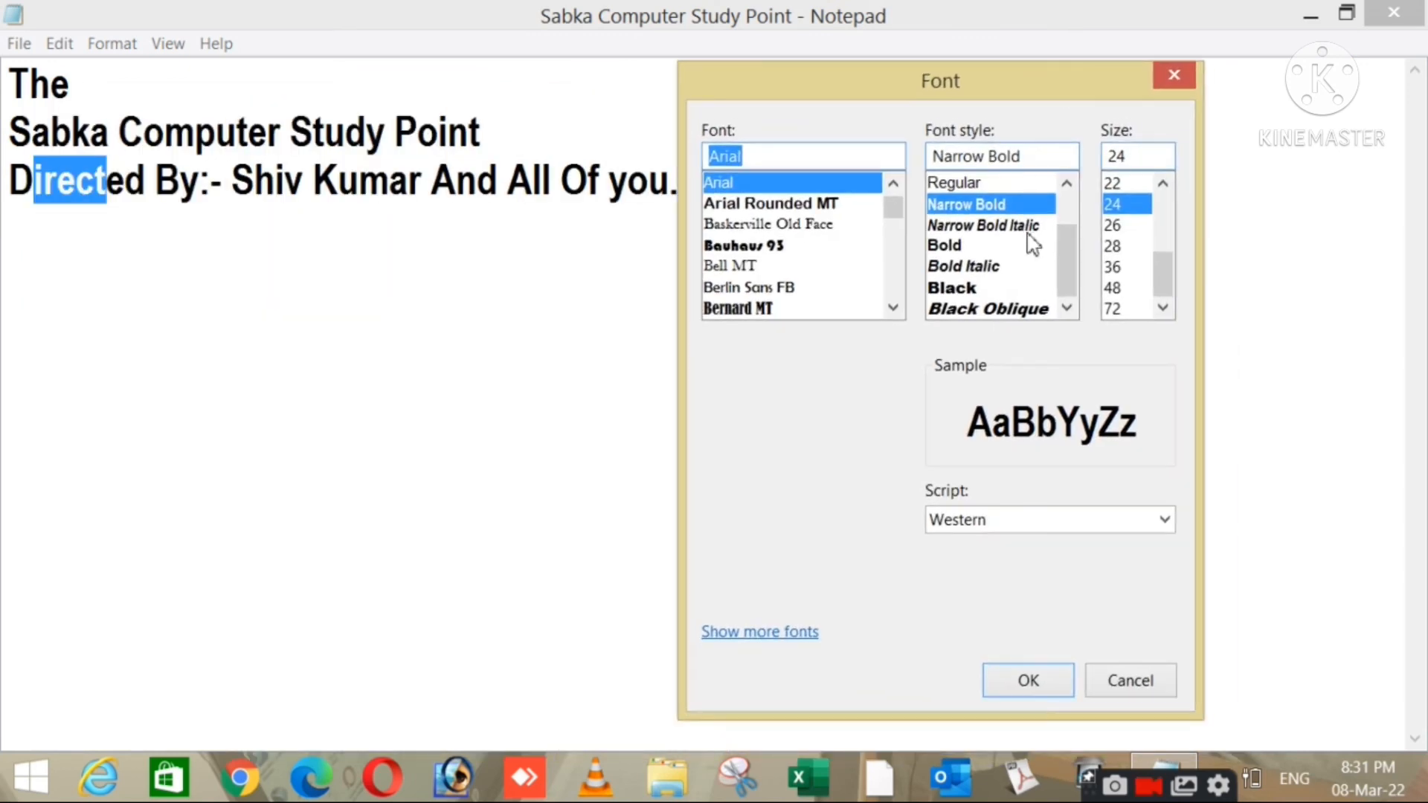
left_click(942, 247)
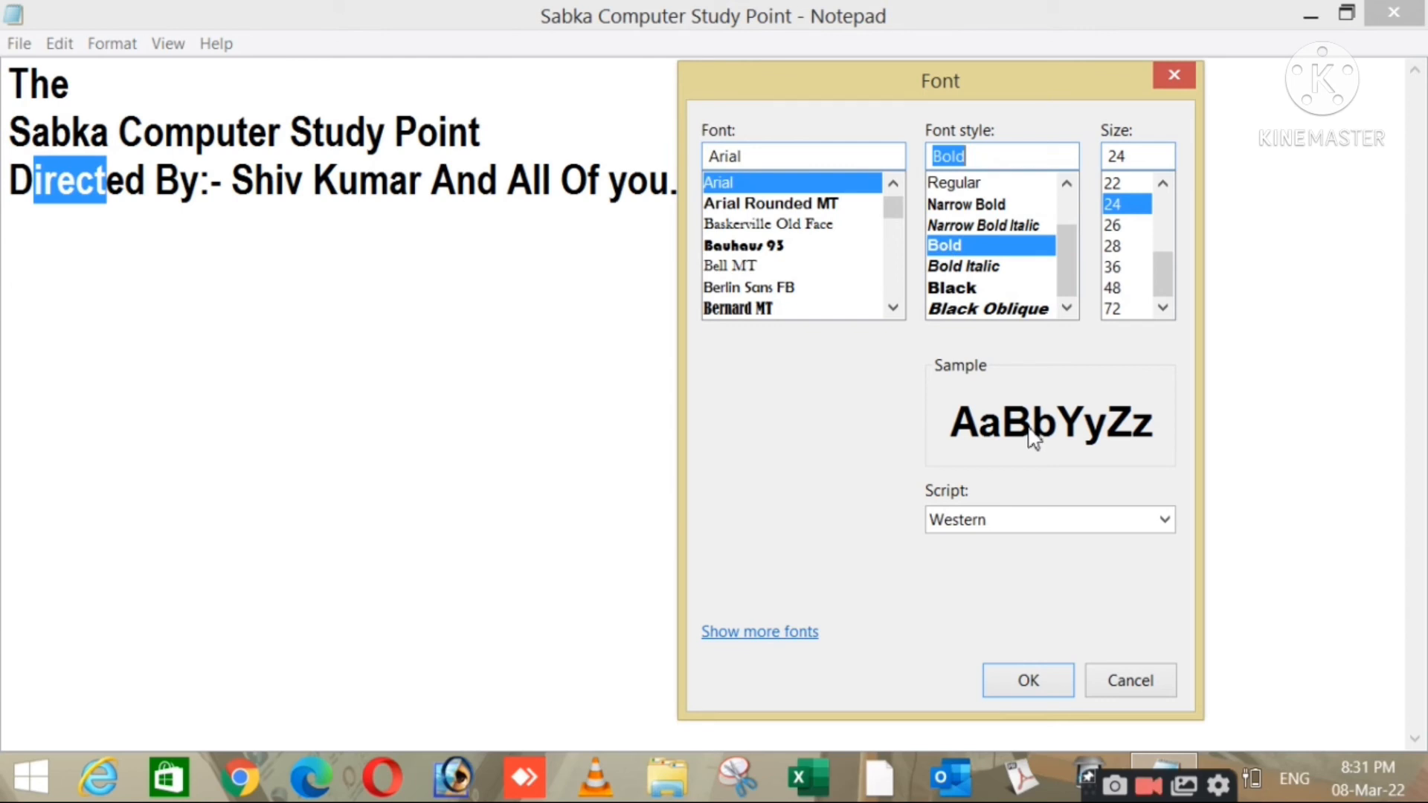
left_click(1030, 688)
left_click_drag(833, 197, 14, 90)
left_click_drag(134, 180, 157, 180)
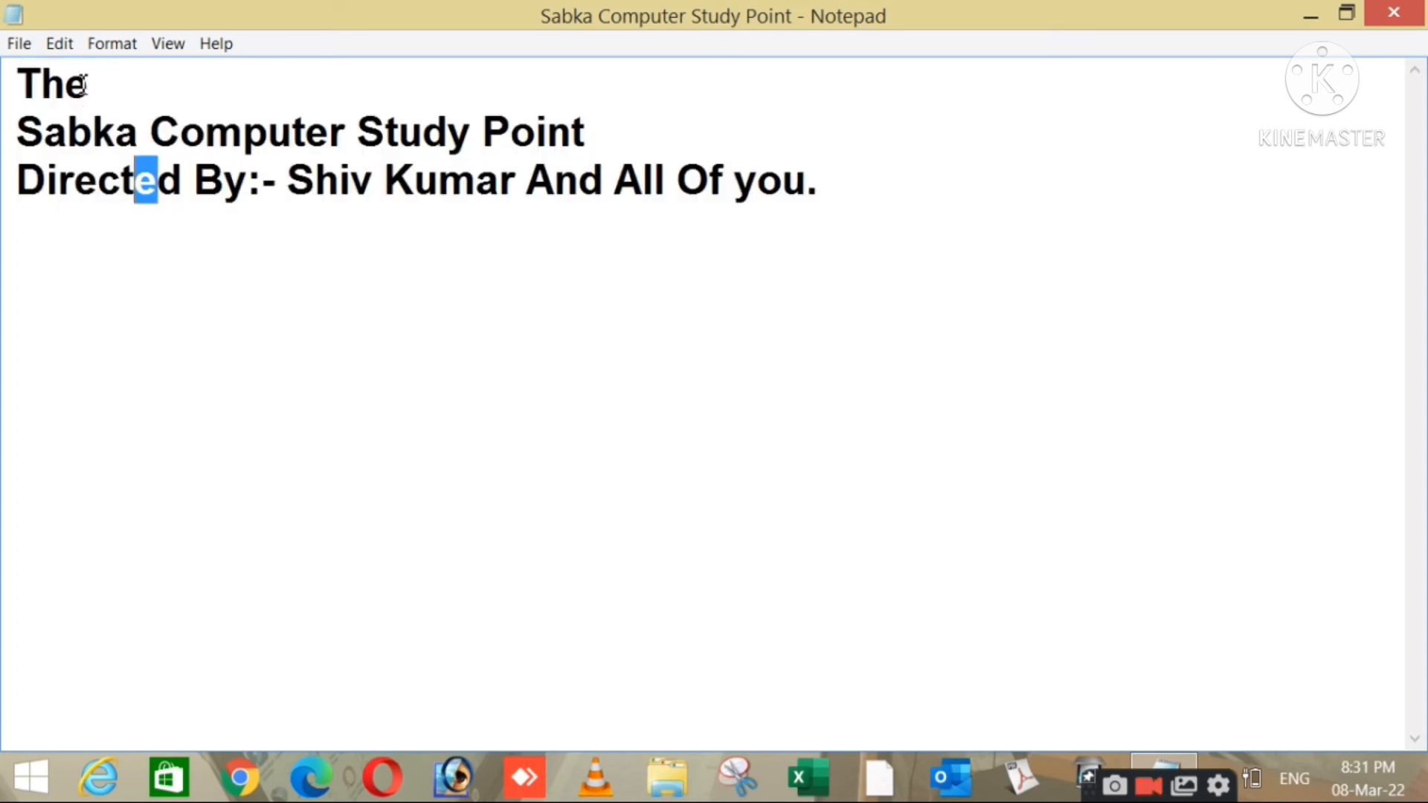
Preview Arial's font styles Bold Italic, Black, Black Oblique, Narrow Italic, Regular, Narrow Bold and Bold in the Font dialog
left_click(111, 44)
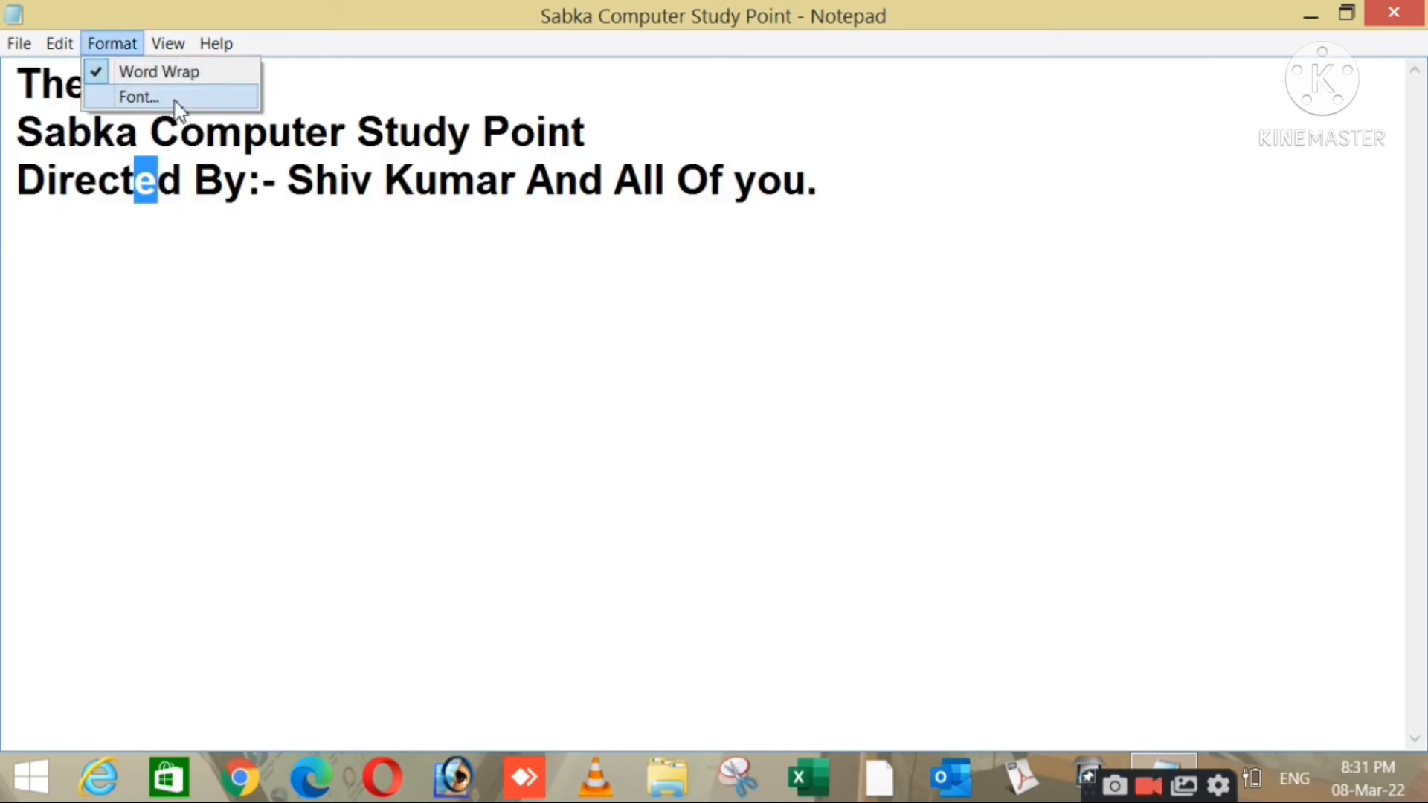
left_click(148, 96)
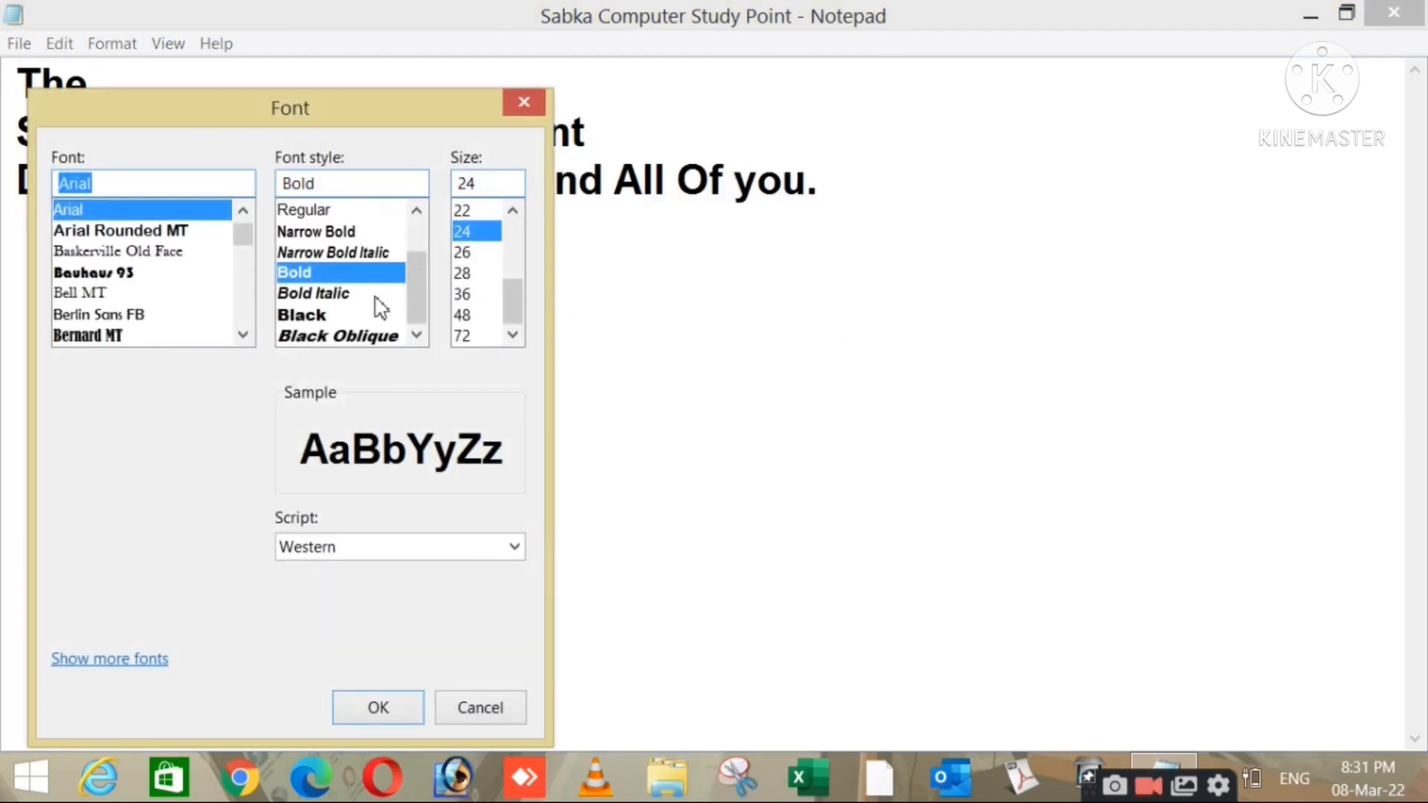
left_click(344, 295)
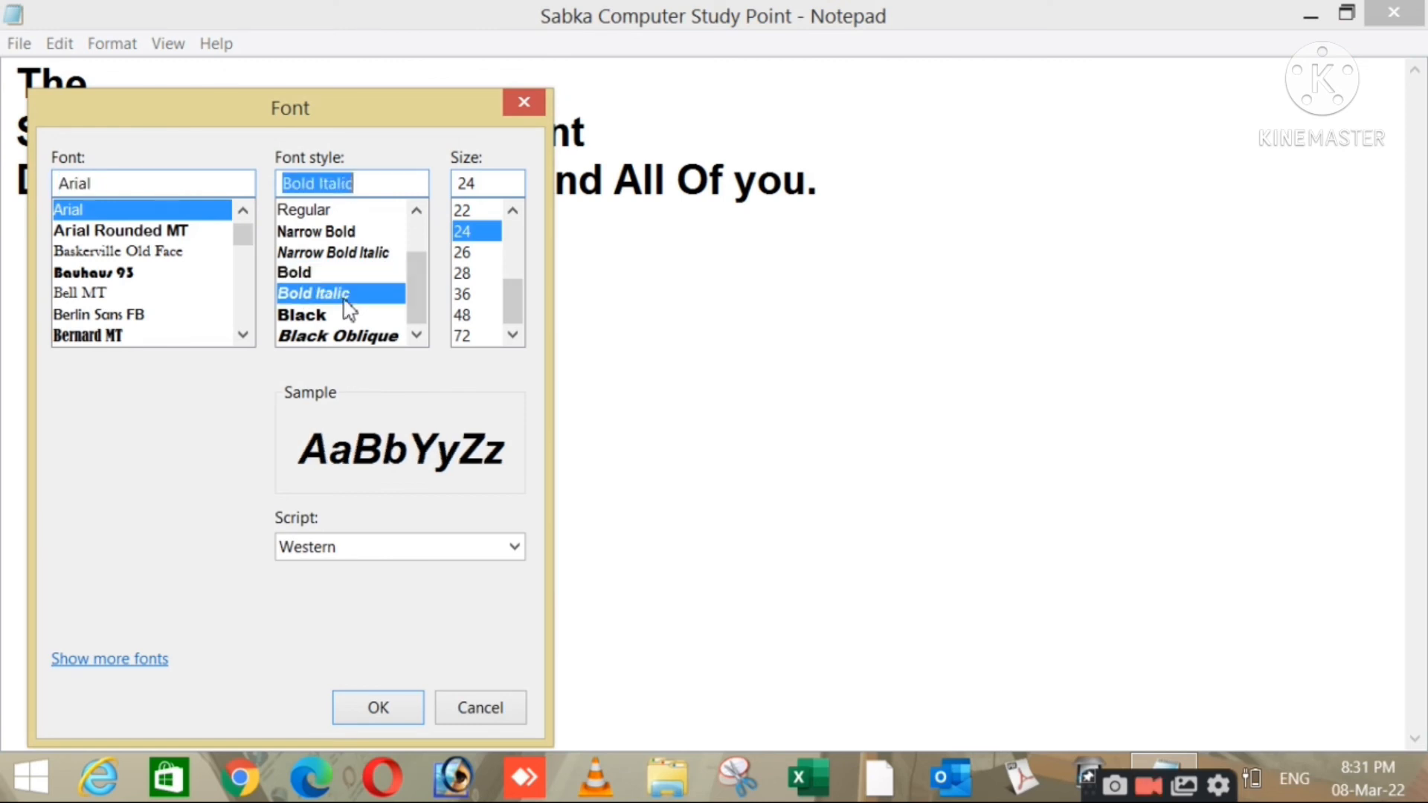
left_click(302, 317)
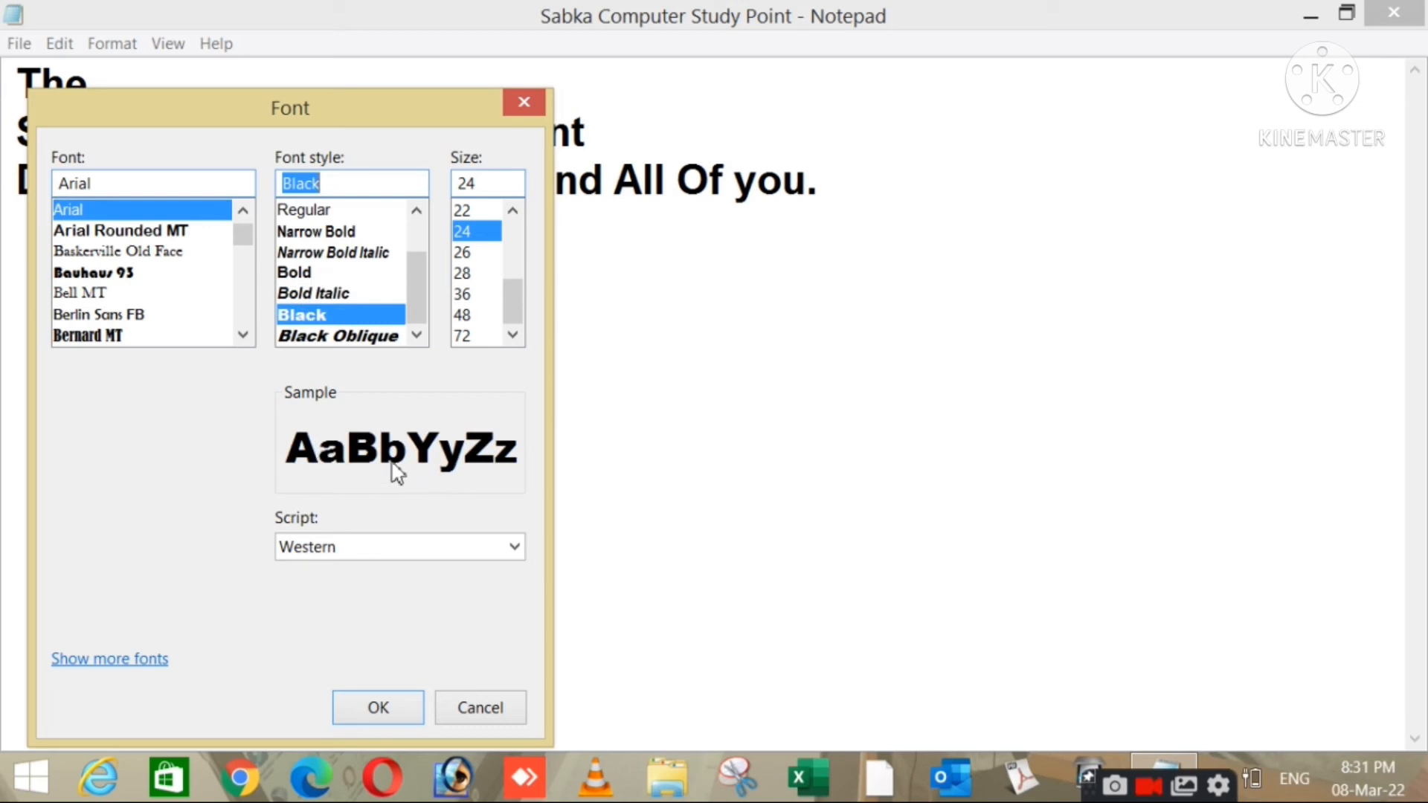
left_click(318, 338)
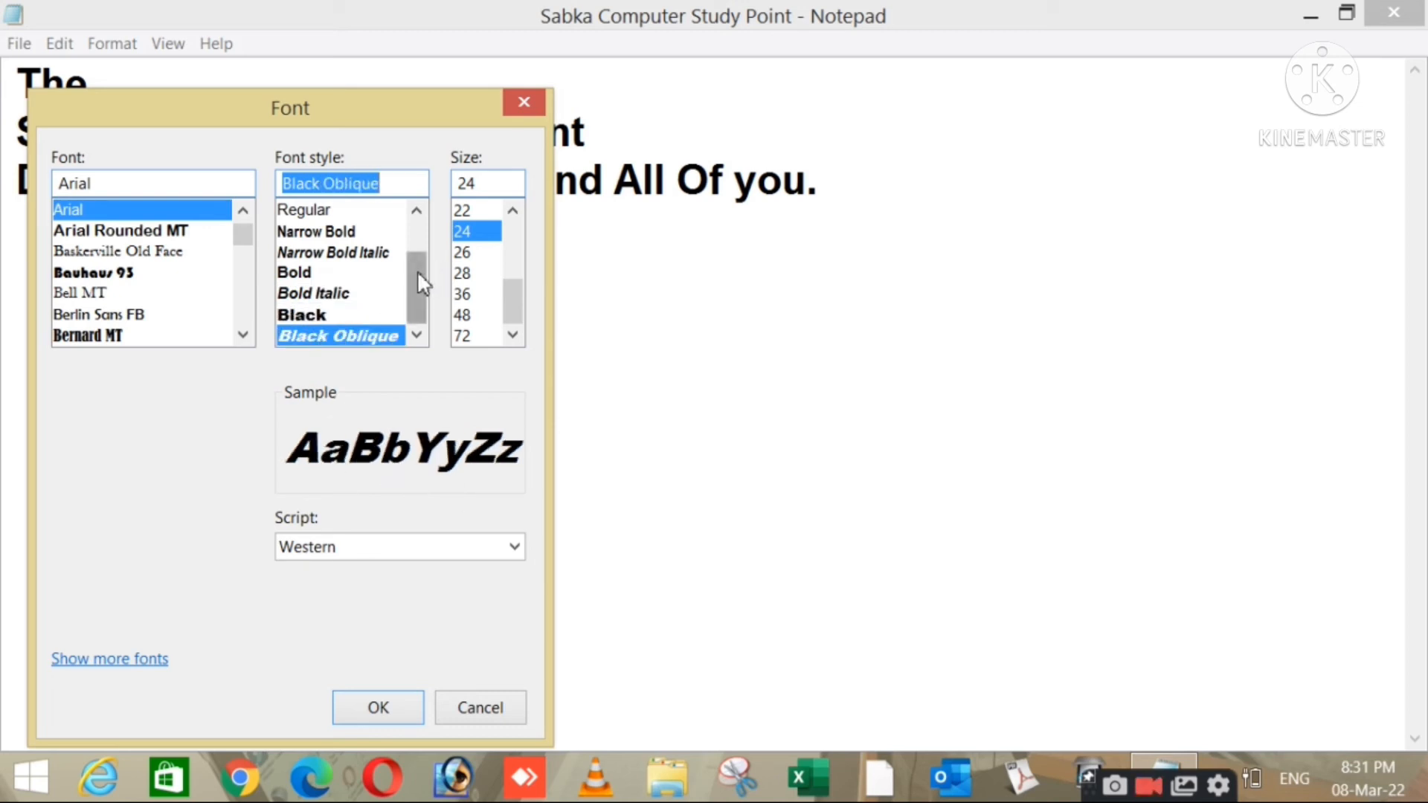
left_click_drag(417, 283, 415, 223)
left_click(318, 233)
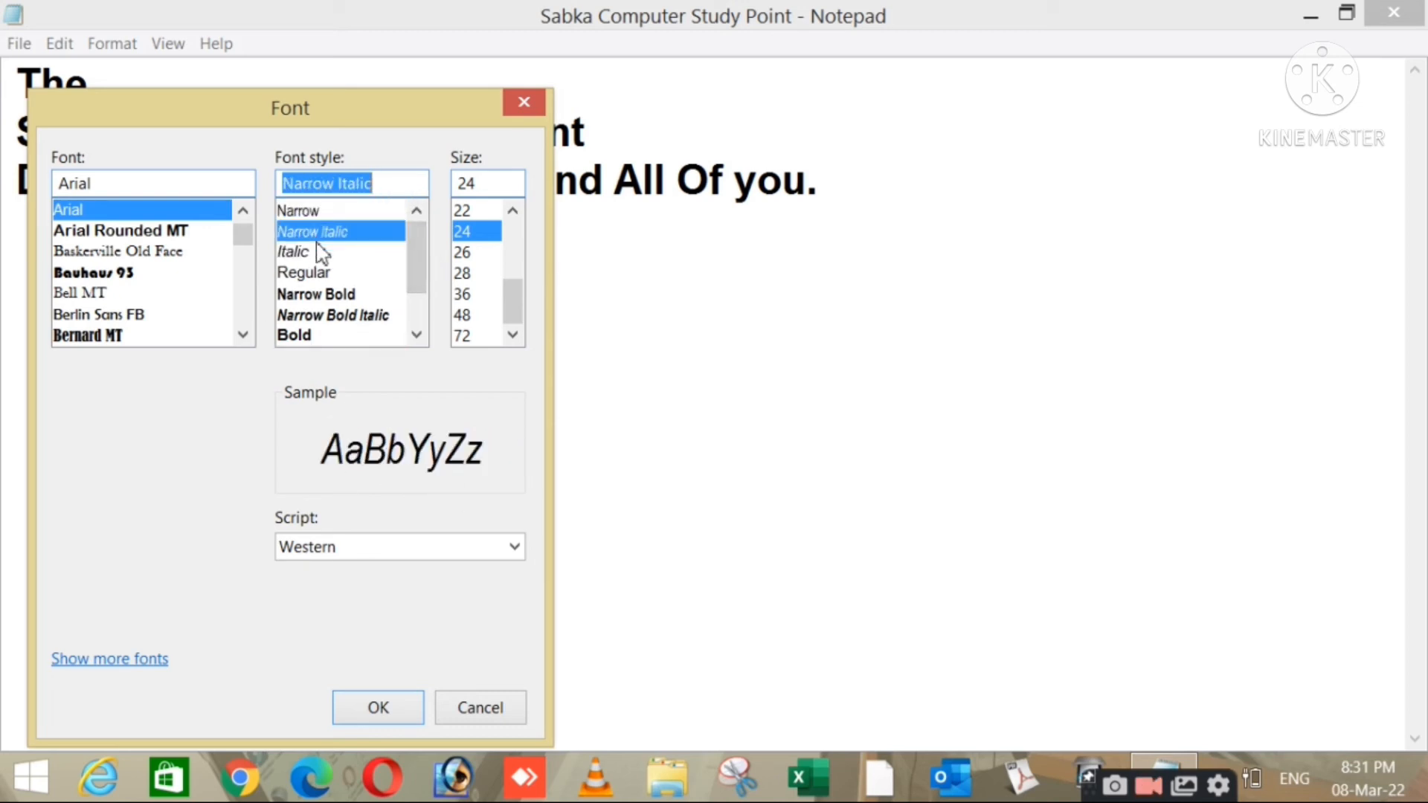
left_click(321, 276)
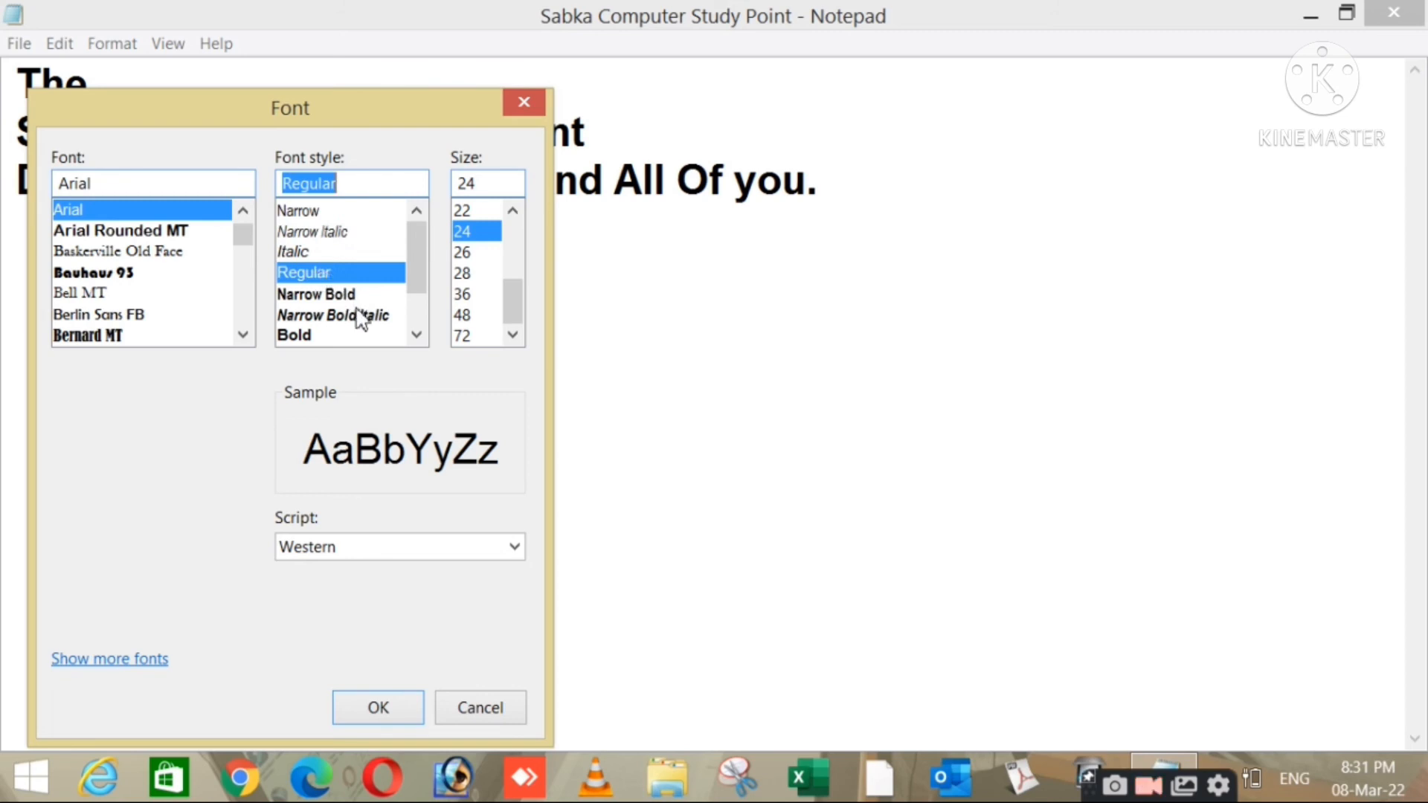
left_click(331, 298)
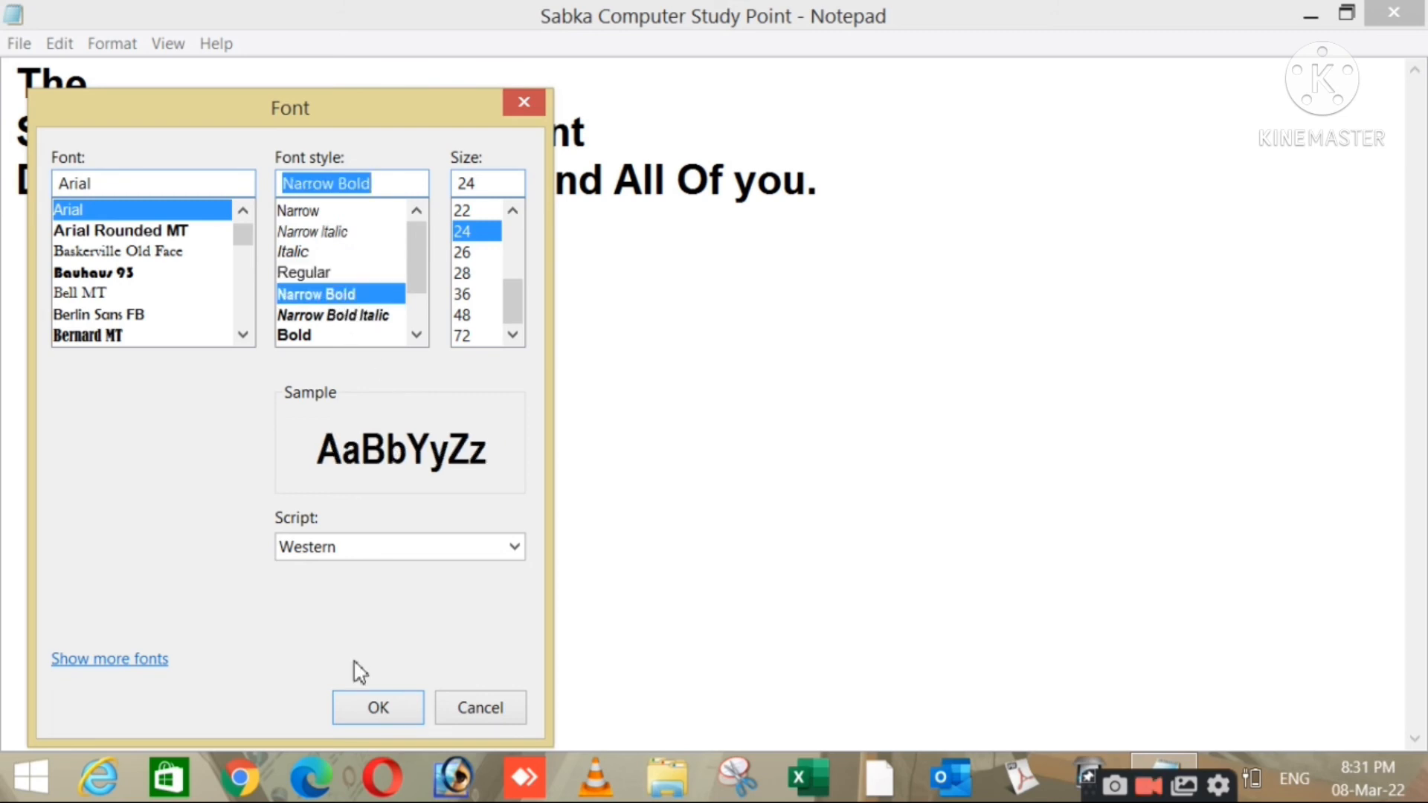
left_click(283, 337)
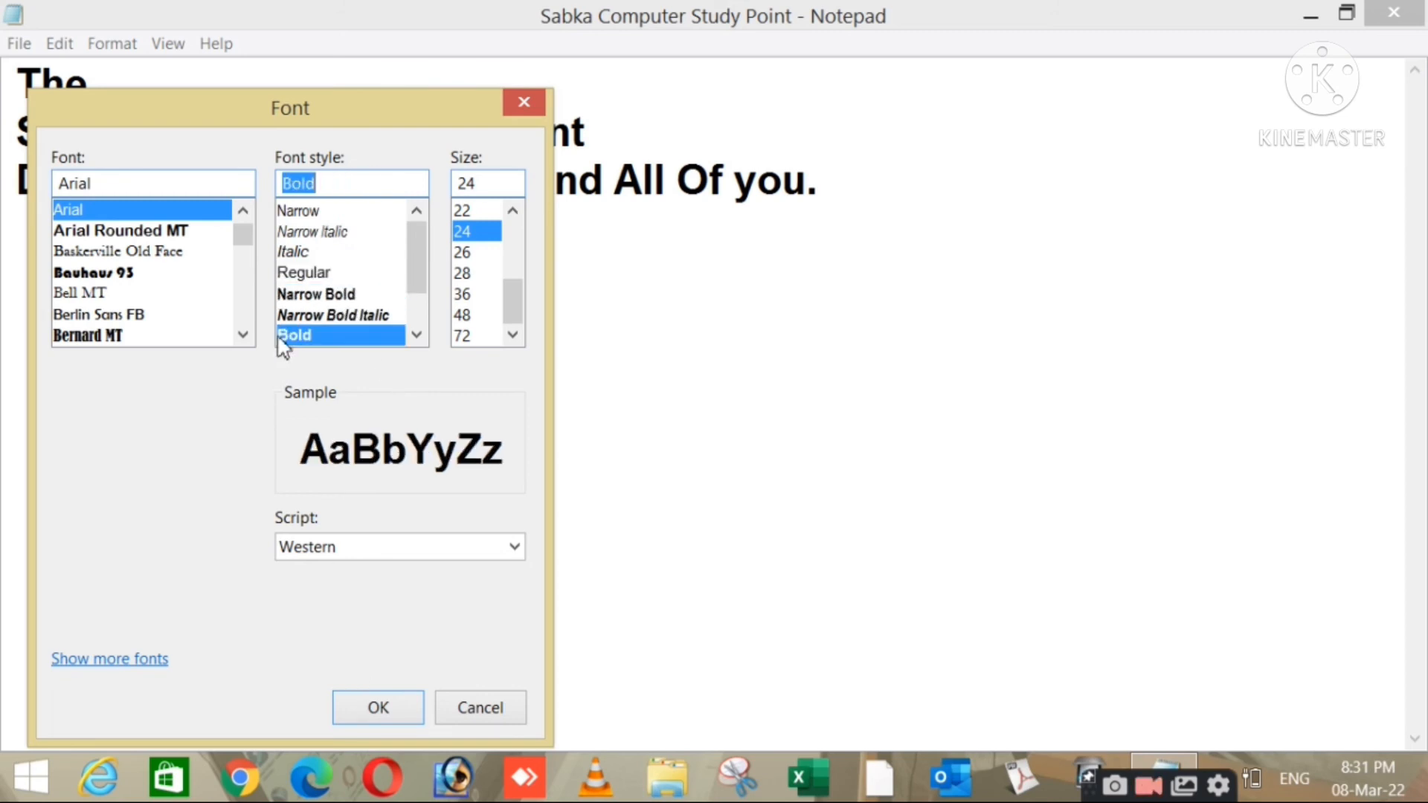
Apply the Narrow Bold Italic style to the document's Arial text
left_click(378, 314)
left_click(376, 716)
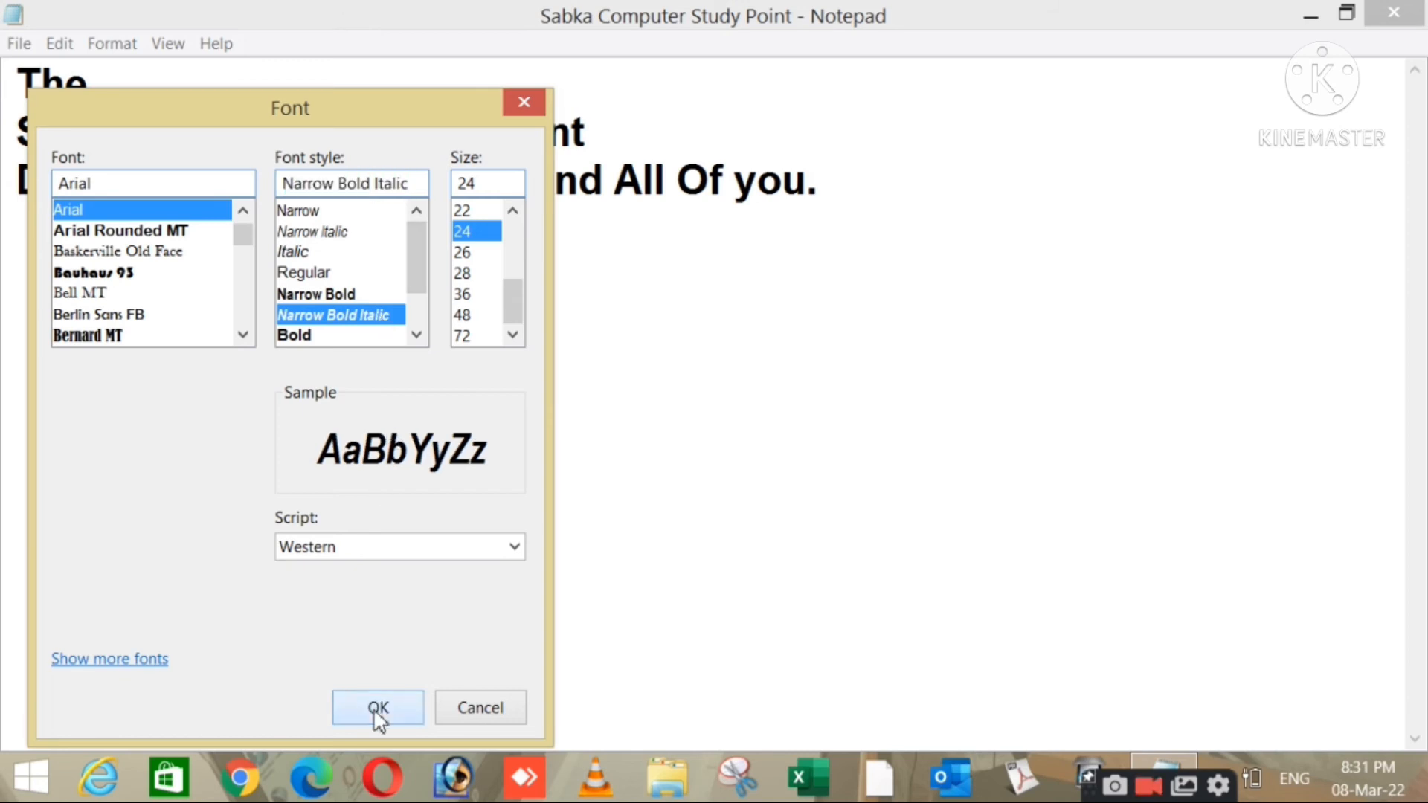
left_click_drag(15, 75, 692, 212)
left_click(423, 322)
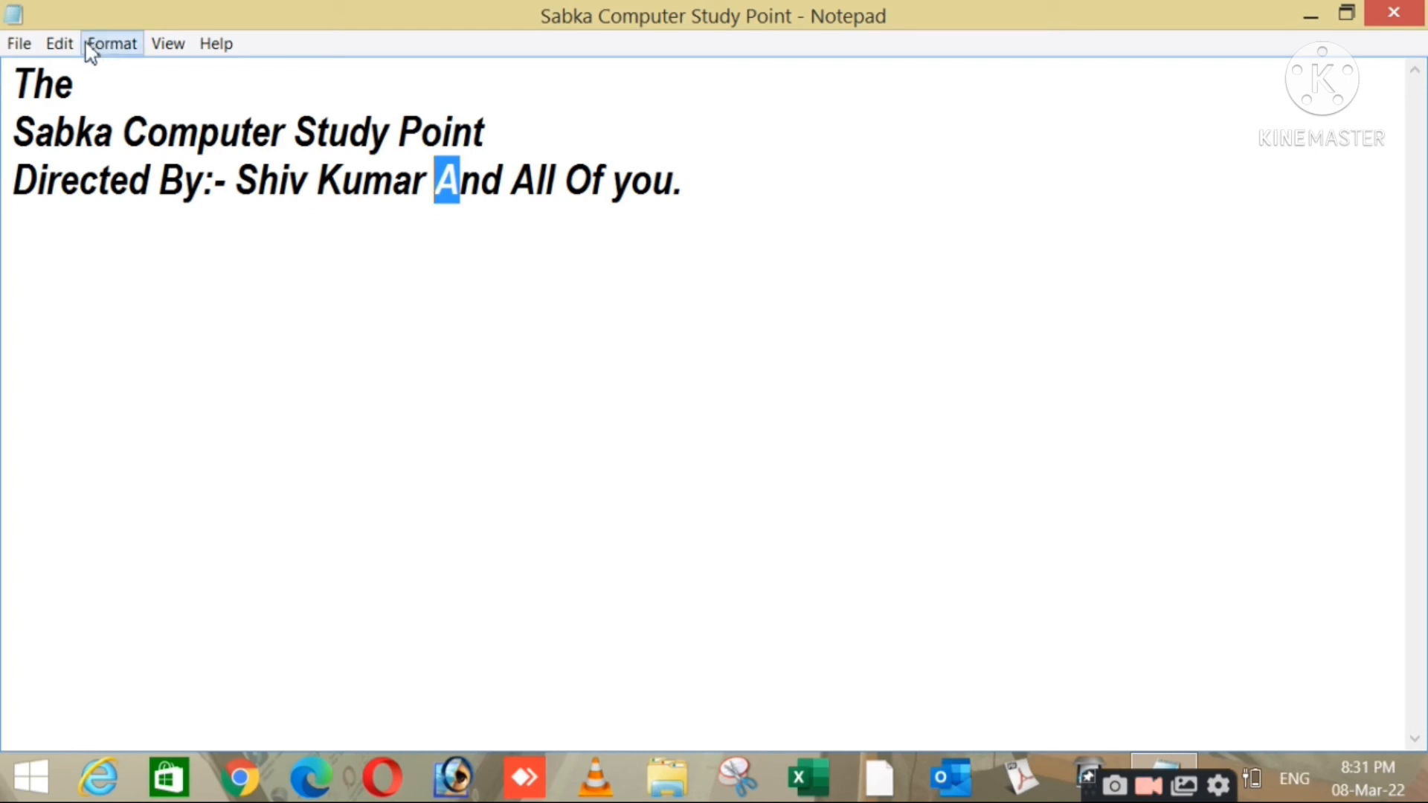
Preview sizes 48 and 28 for the Arial text in the Font dialog, moved aside, and apply font size 10
left_click(111, 44)
left_click(145, 99)
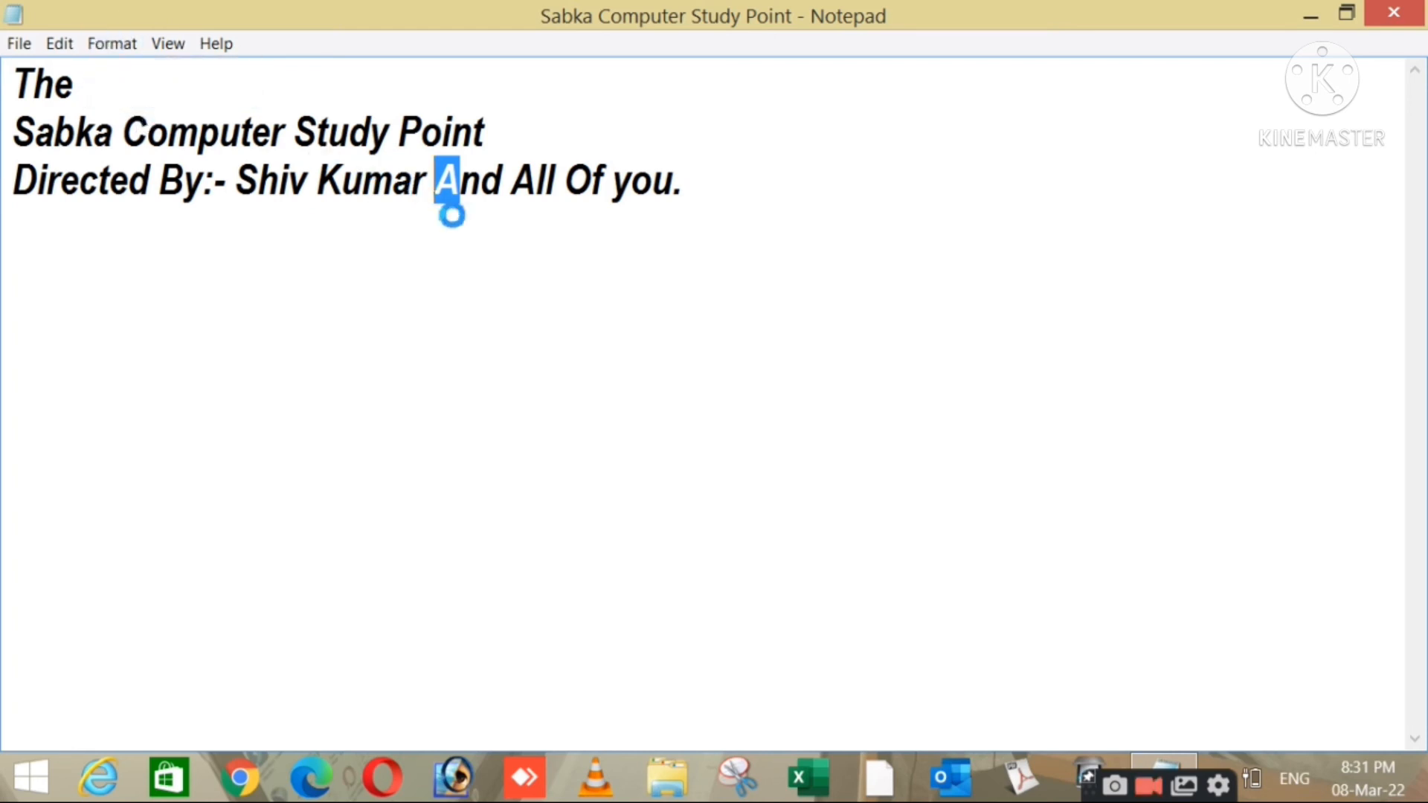
scroll(417, 249, "up", 1)
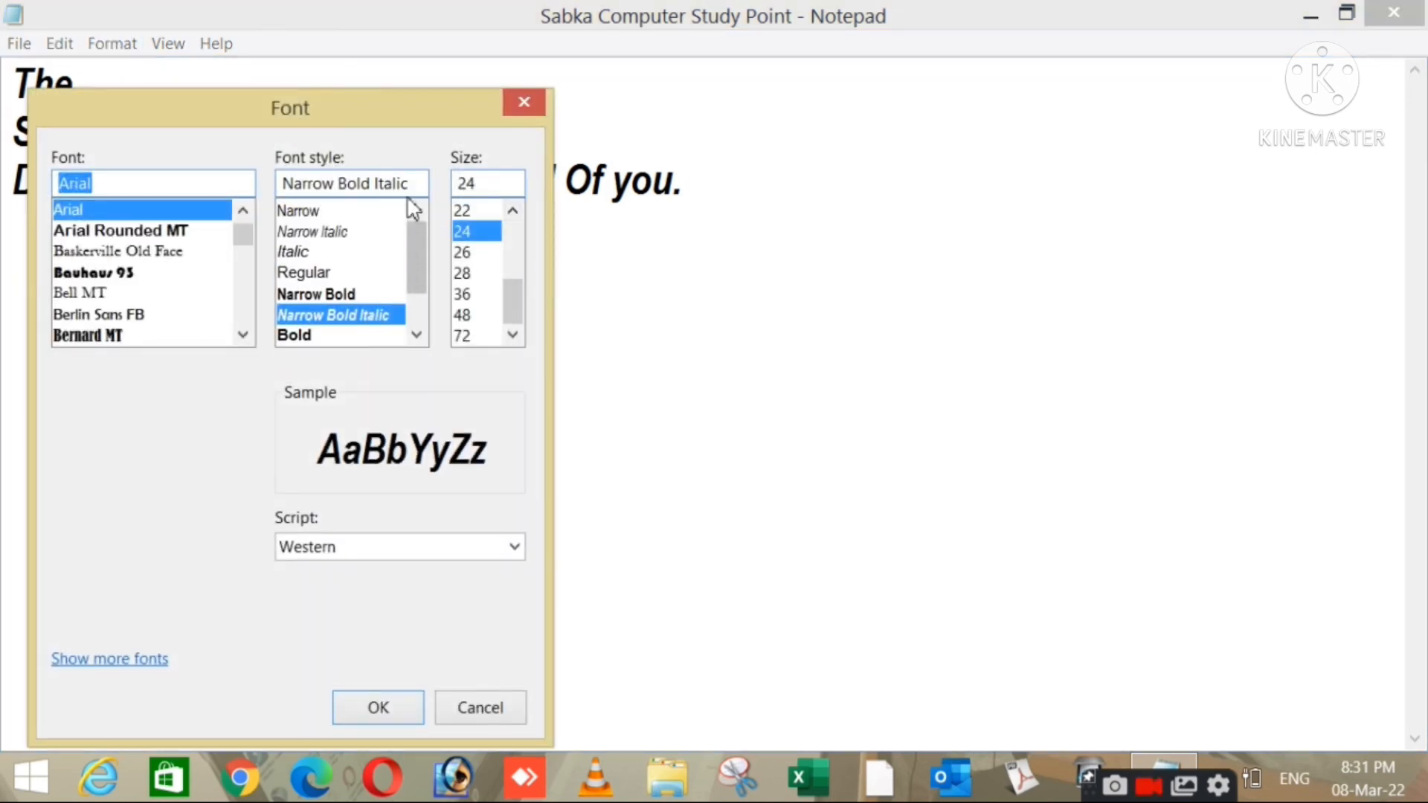
left_click_drag(422, 104, 761, 142)
left_click_drag(858, 145, 969, 127)
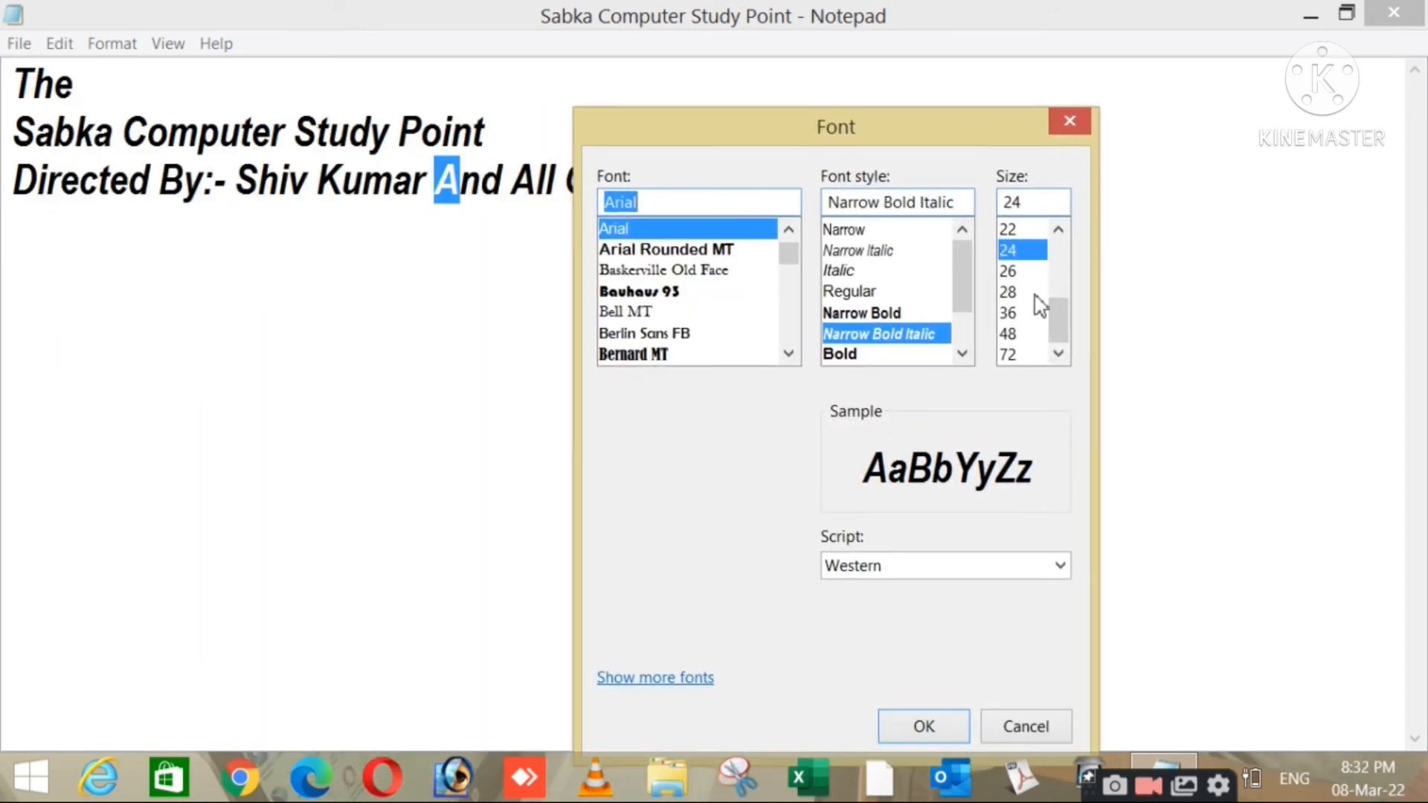
left_click(1040, 334)
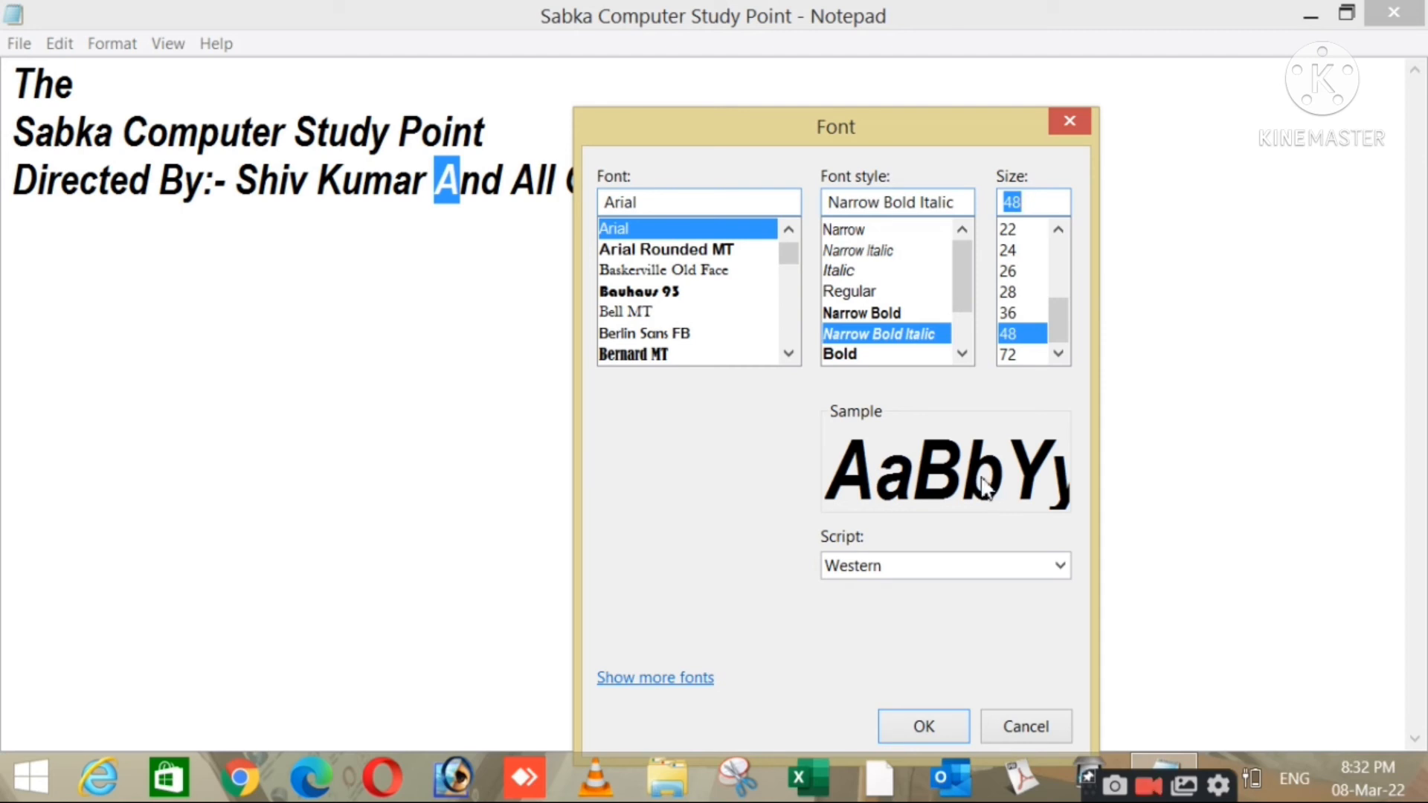
left_click(1014, 292)
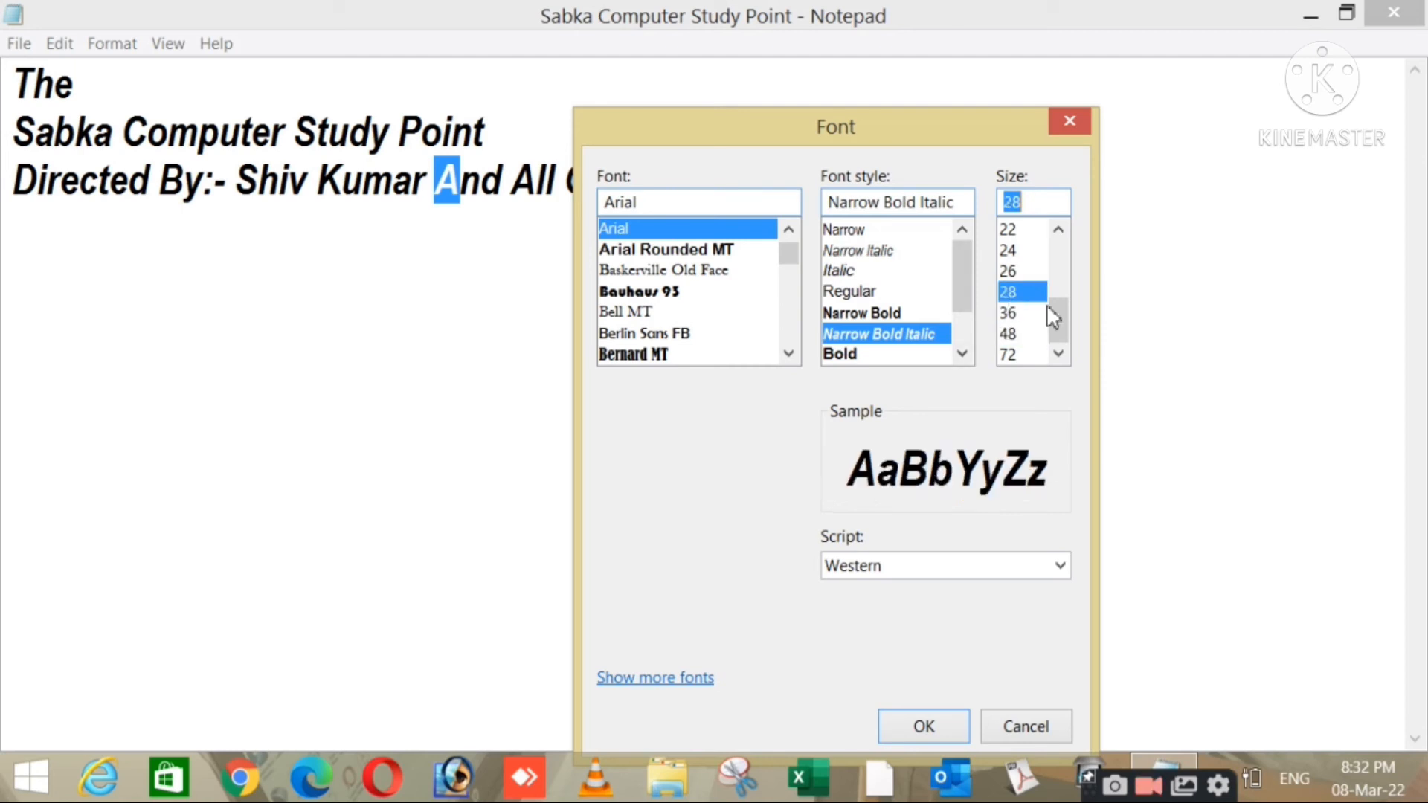
left_click_drag(1057, 312, 1062, 287)
left_click(1019, 272)
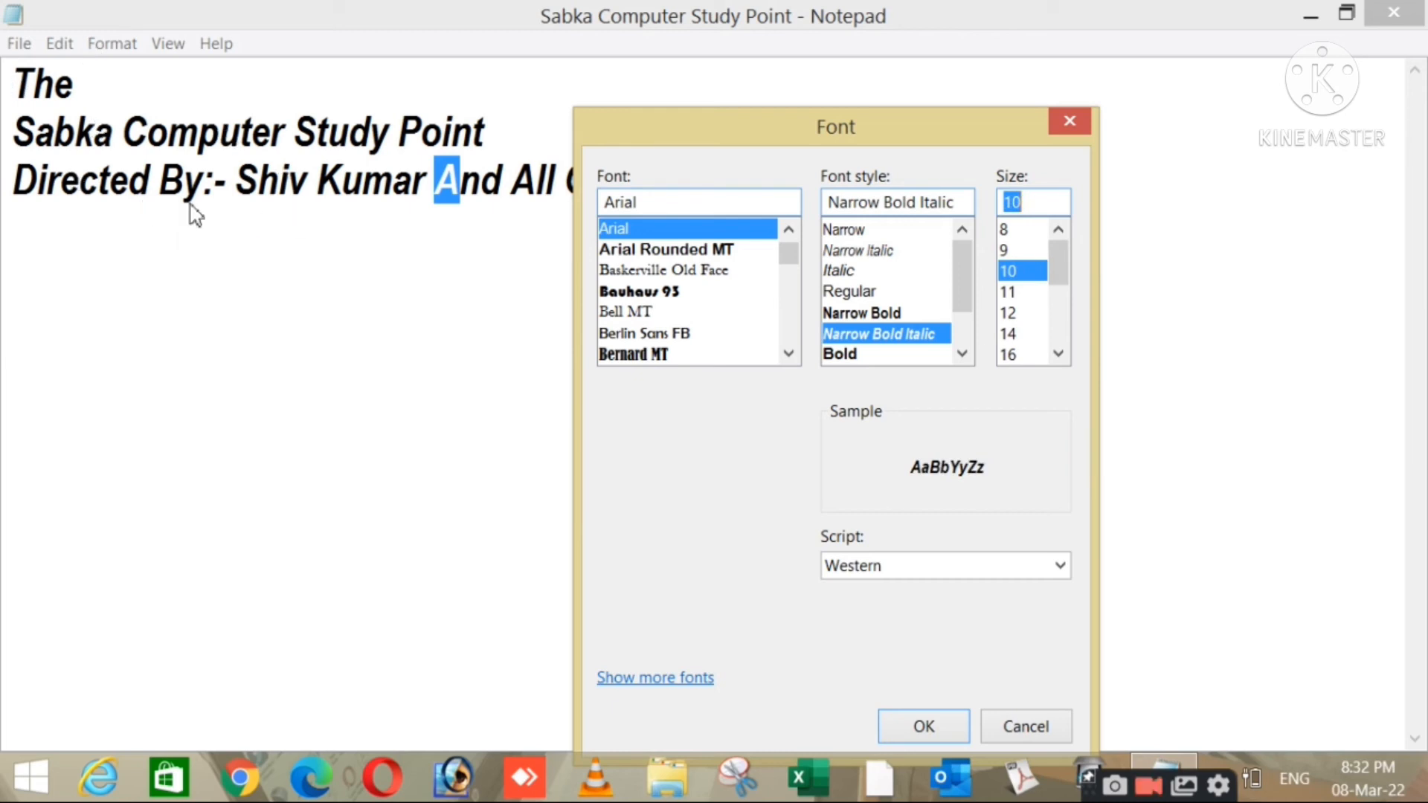
left_click(941, 728)
Select all three lines of text and set the font size to 26
left_click_drag(290, 156, 7, 71)
left_click_drag(171, 306, 179, 305)
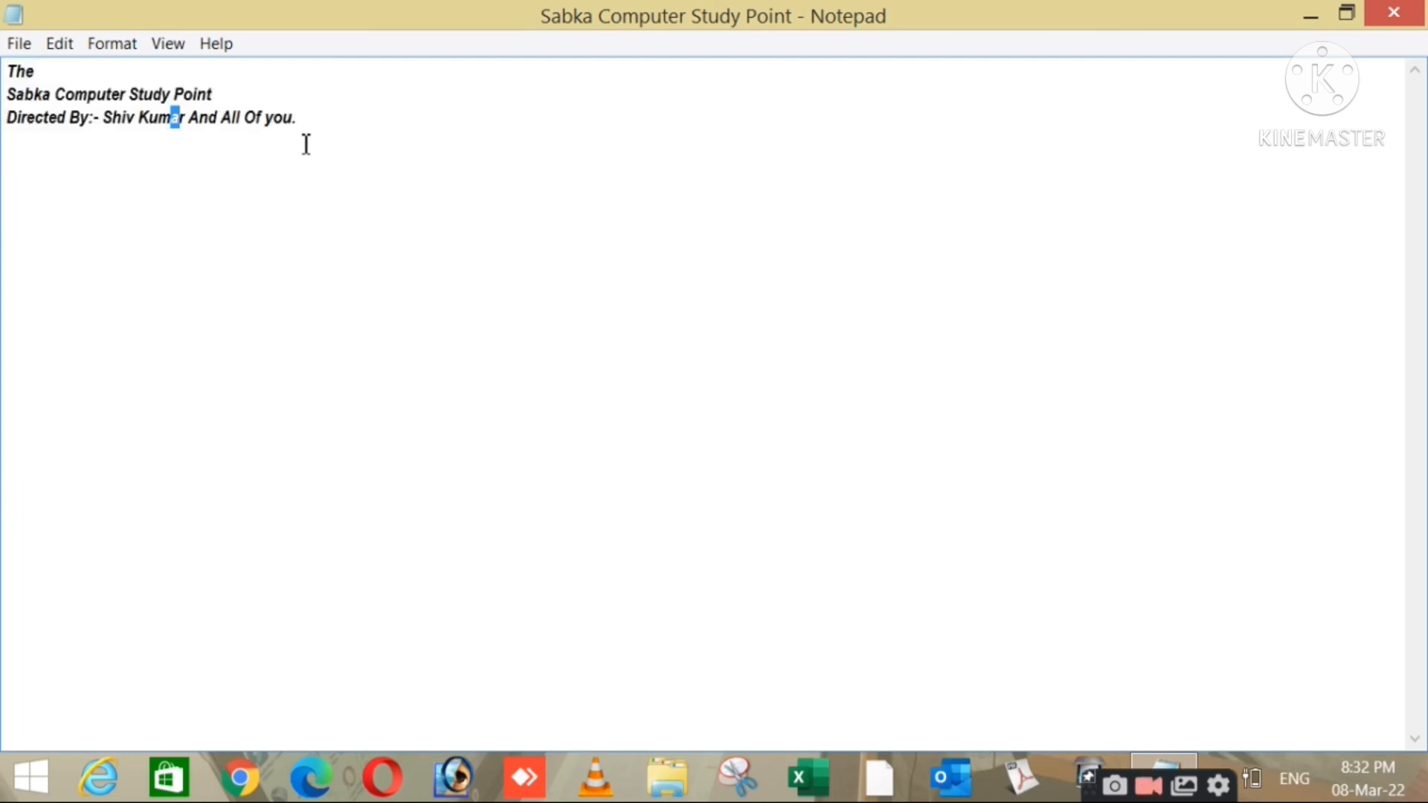
left_click_drag(306, 118, 8, 71)
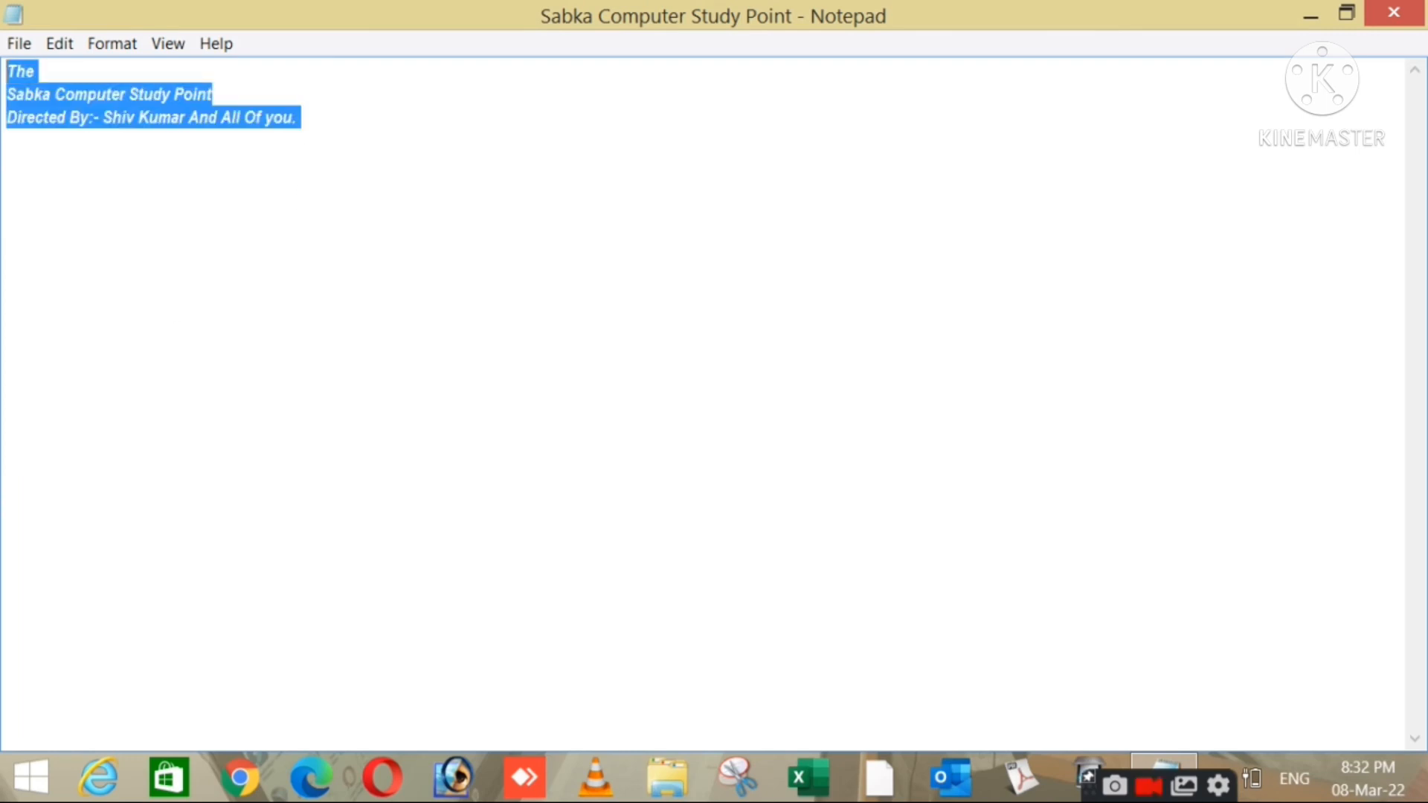
left_click(131, 47)
left_click(137, 92)
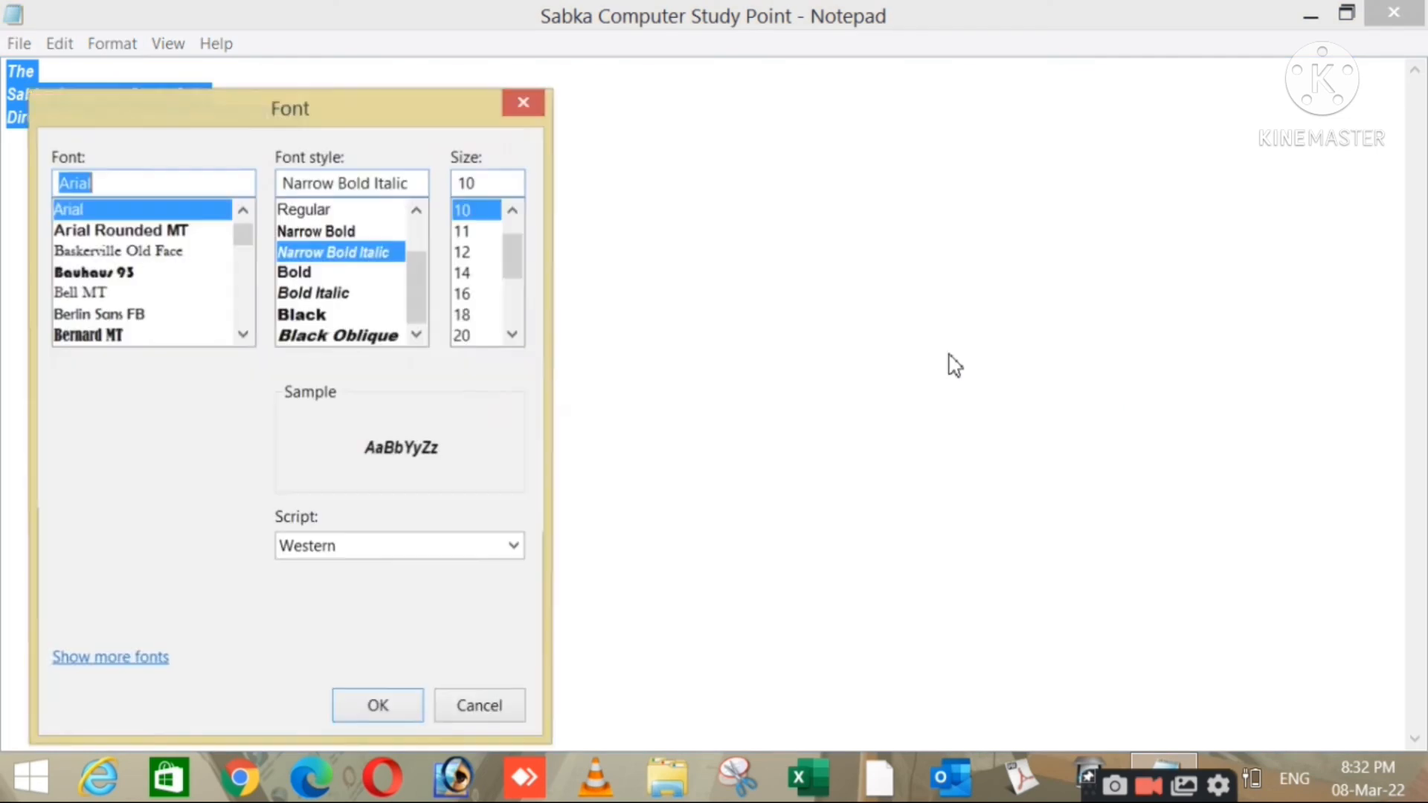
scroll(518, 305, "down", 3)
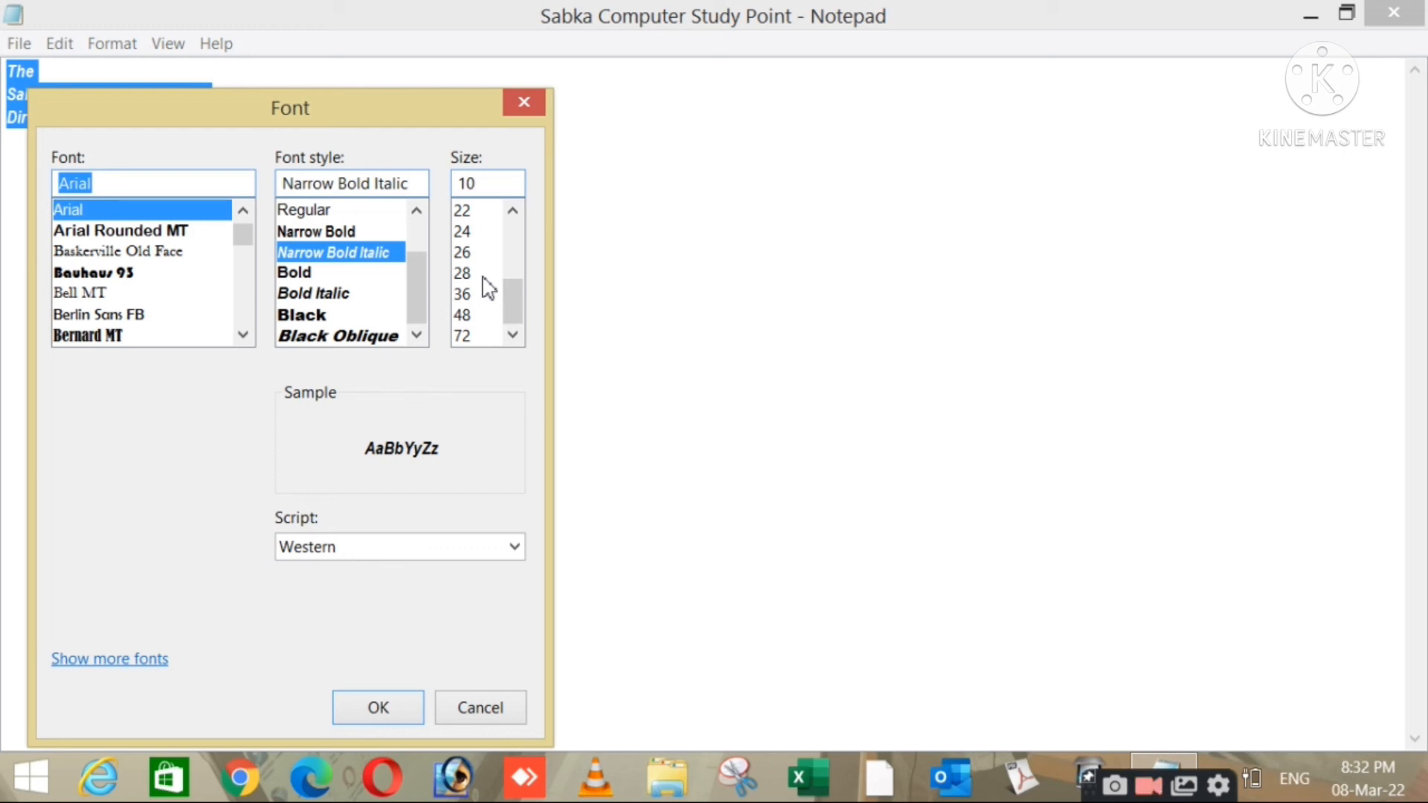
left_click(464, 253)
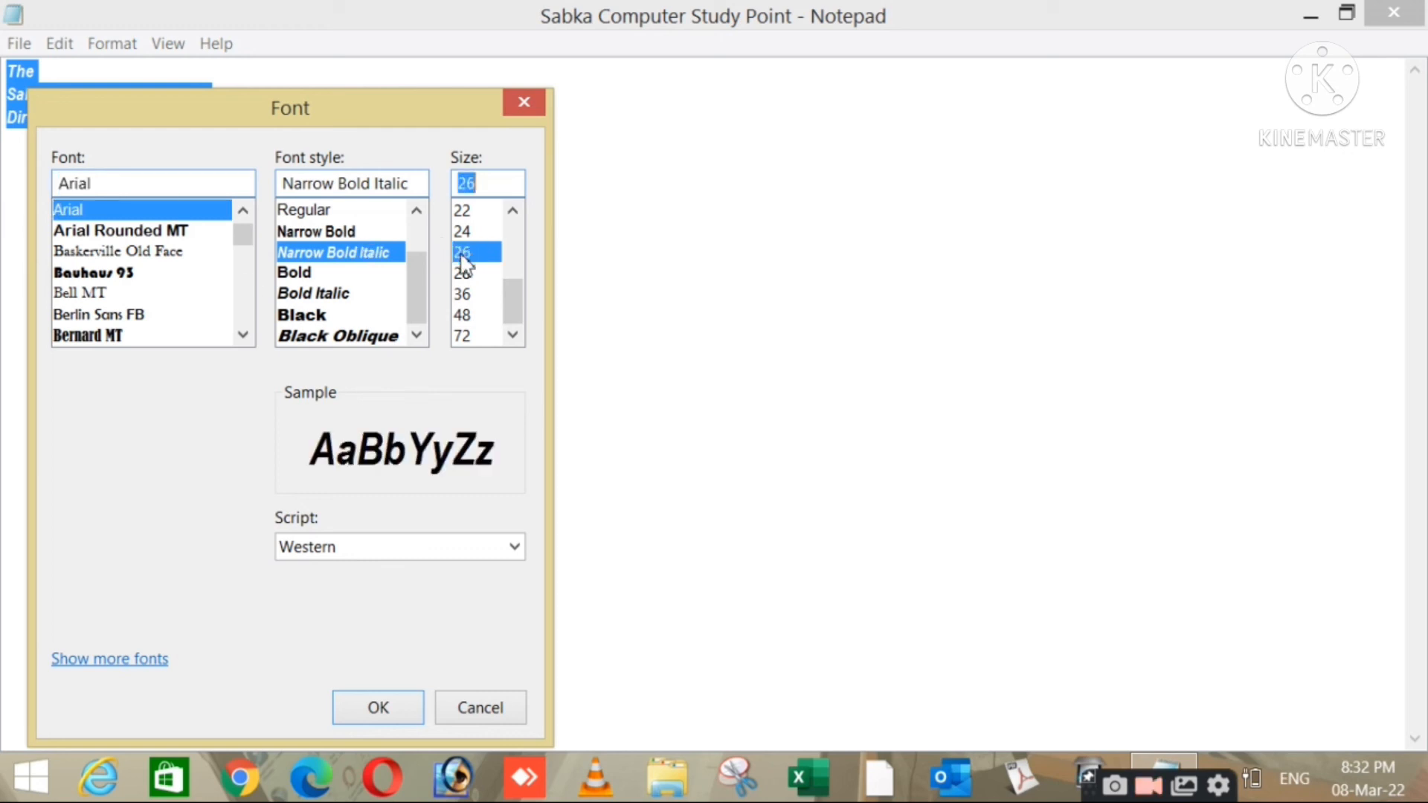
left_click(385, 718)
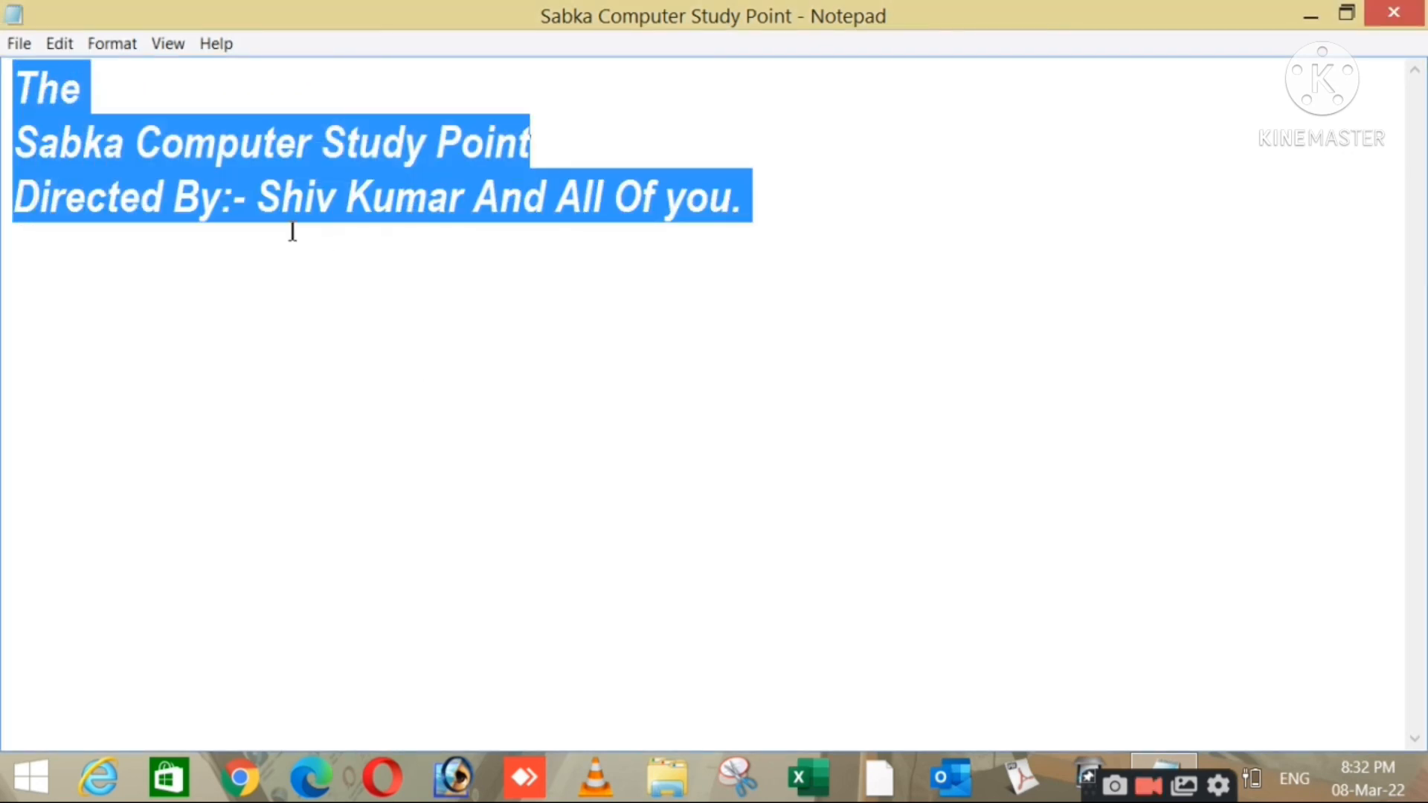
Review the font, style and size lists, preview the Baltic, Central European, Cyrillic and Hebrew scripts, discard the changes and deselect the text
left_click(104, 44)
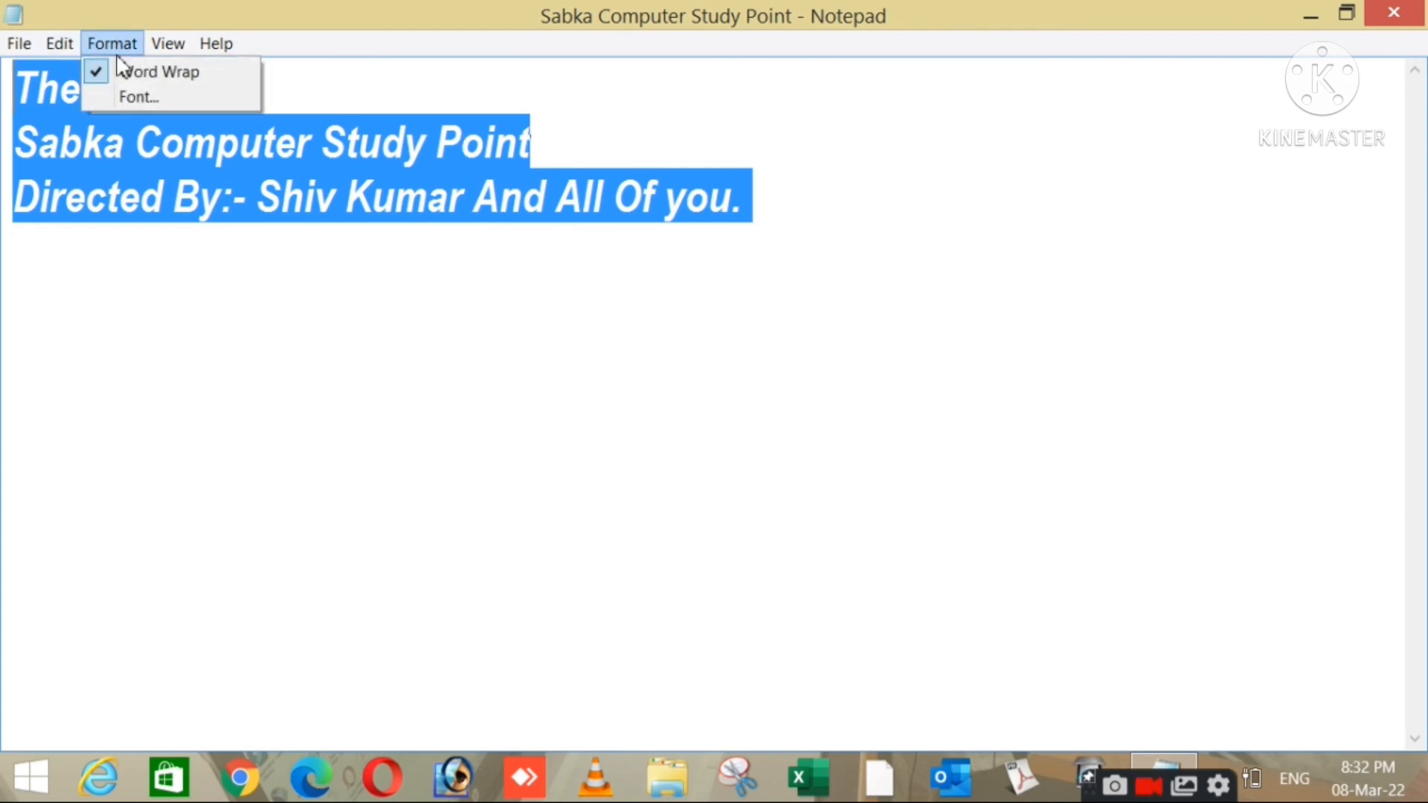
left_click(138, 92)
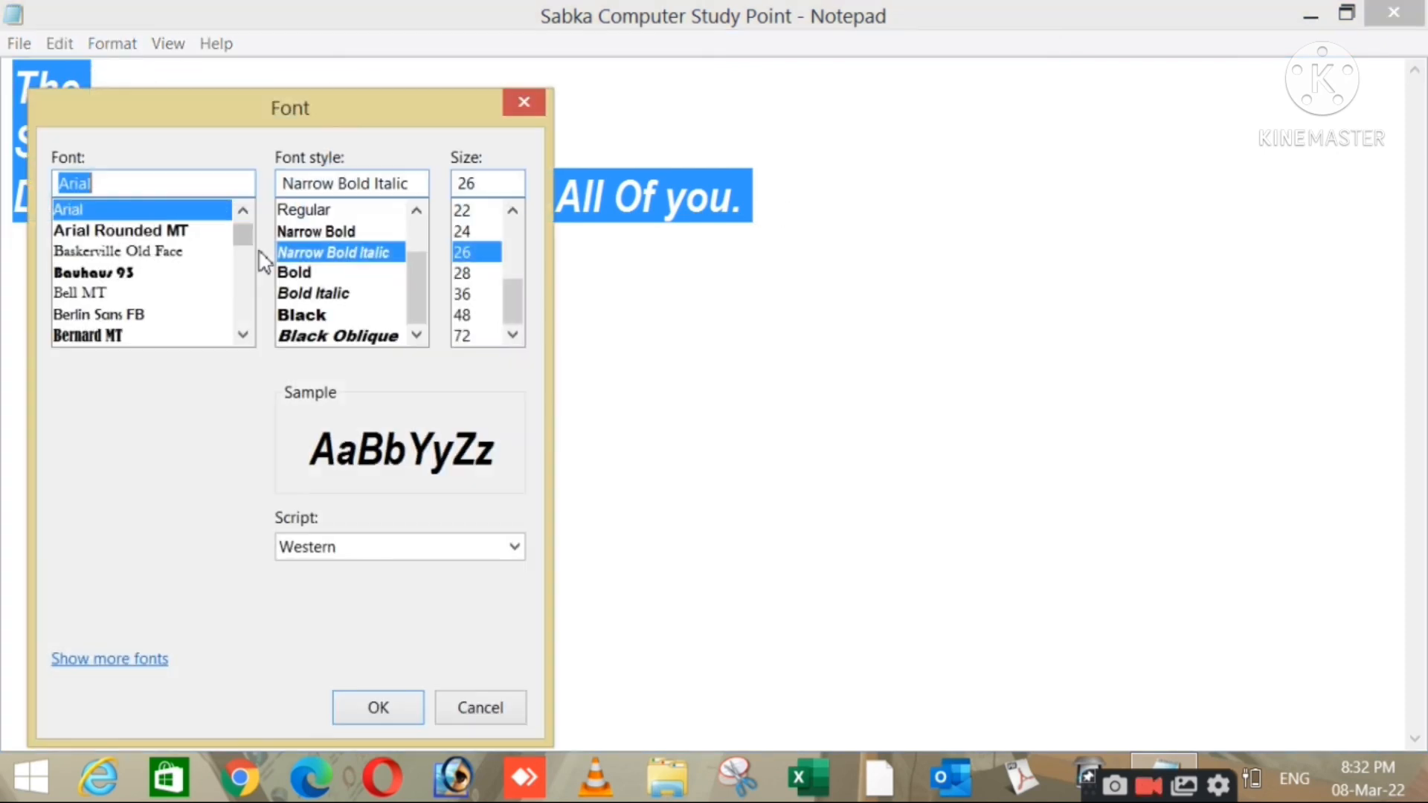
left_click_drag(247, 234, 400, 222)
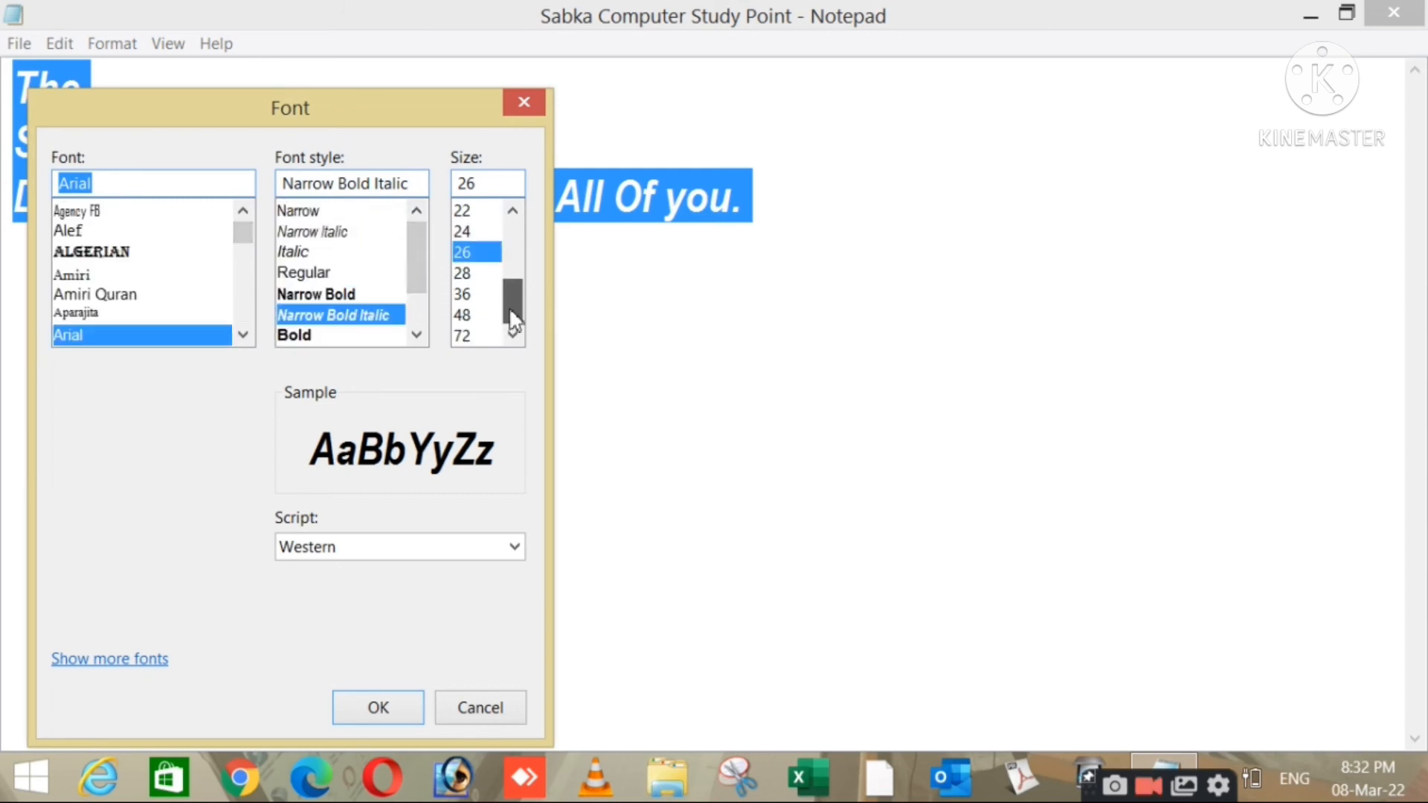
left_click_drag(511, 320, 509, 259)
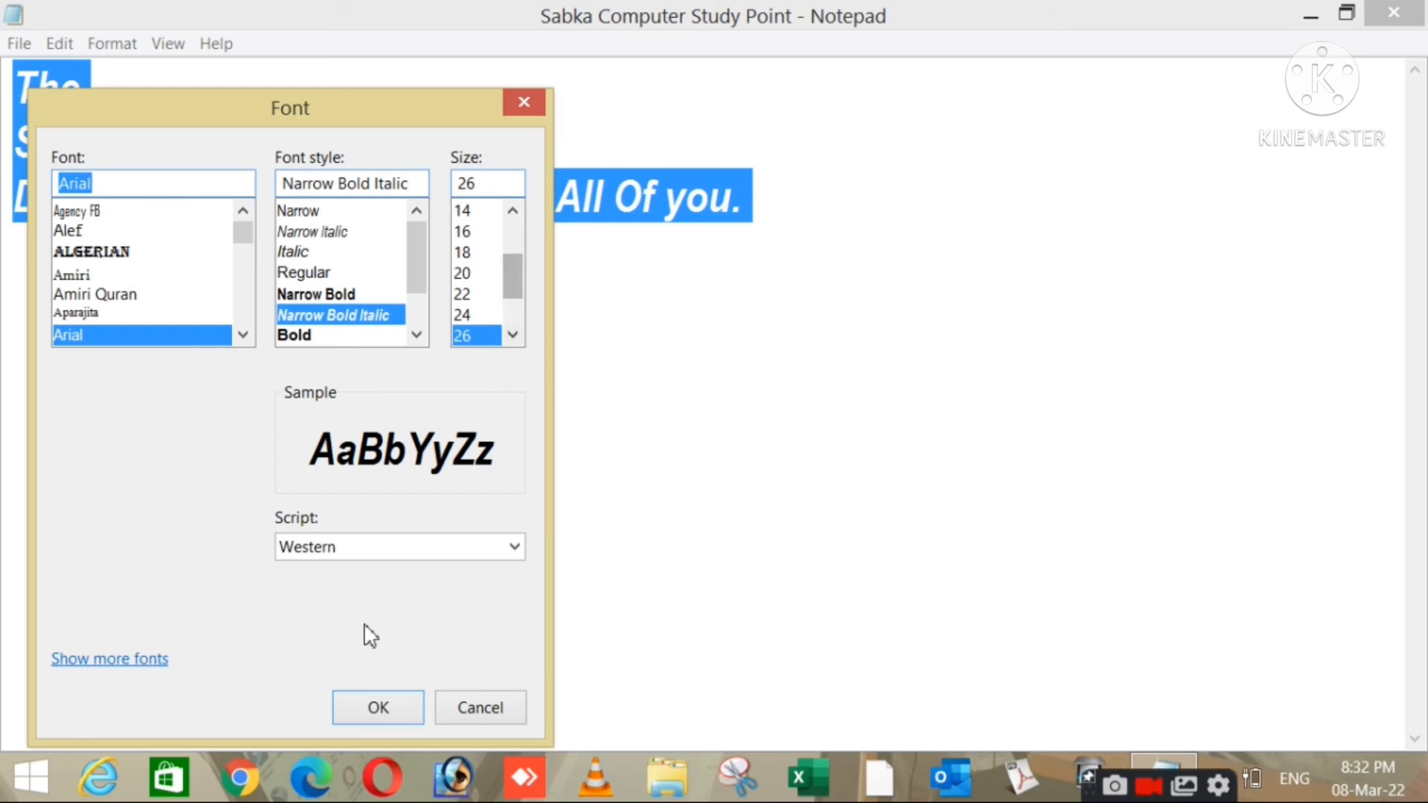
left_click(516, 550)
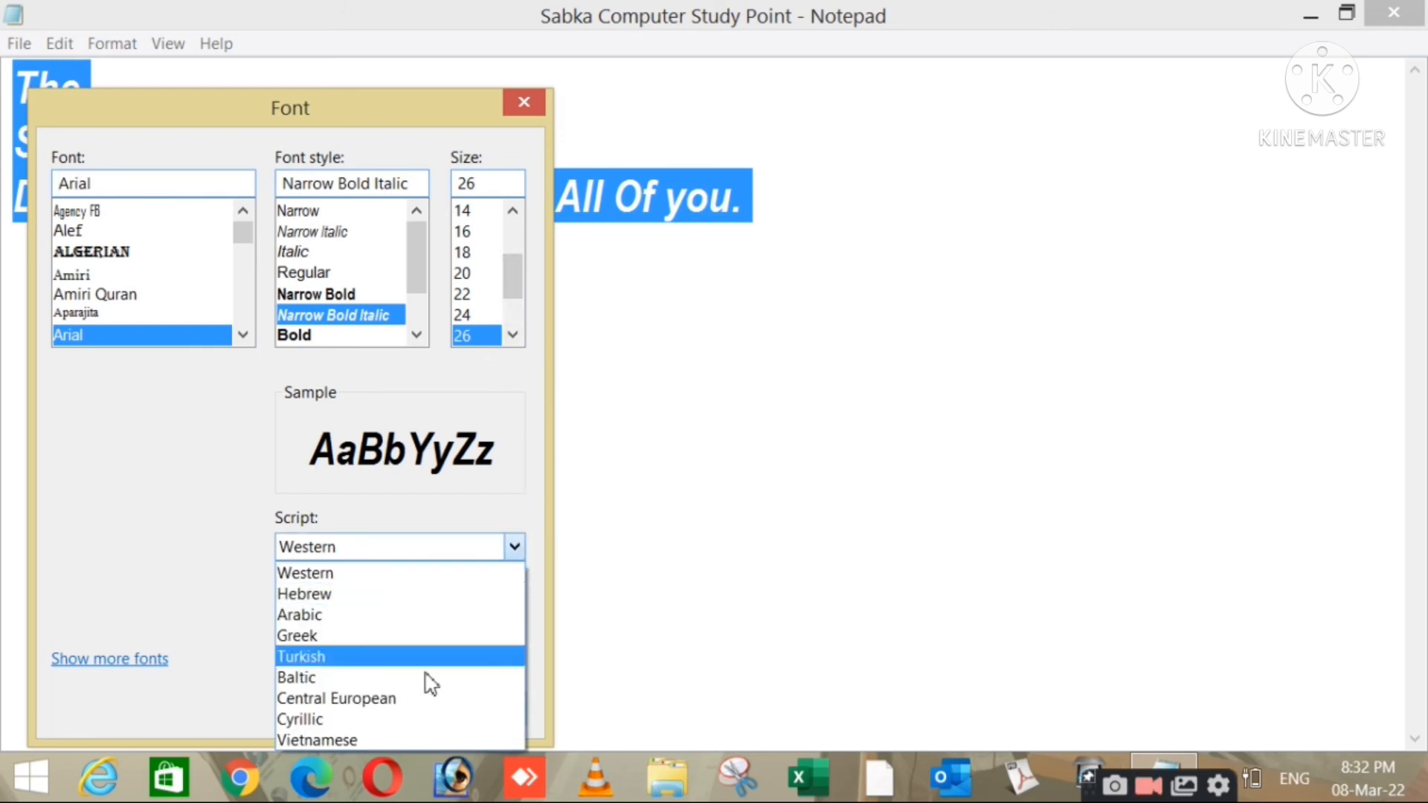
left_click(354, 680)
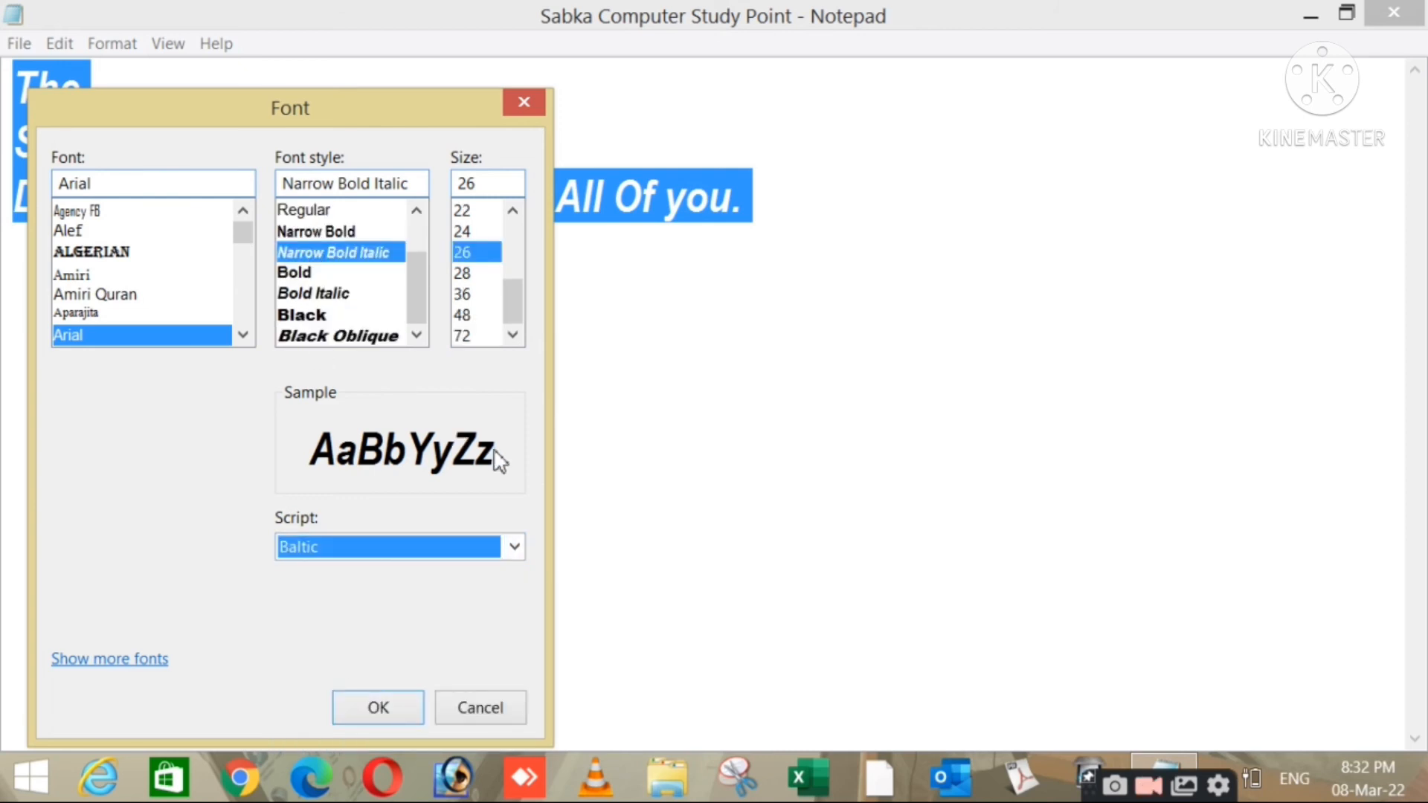
left_click(516, 547)
left_click(434, 699)
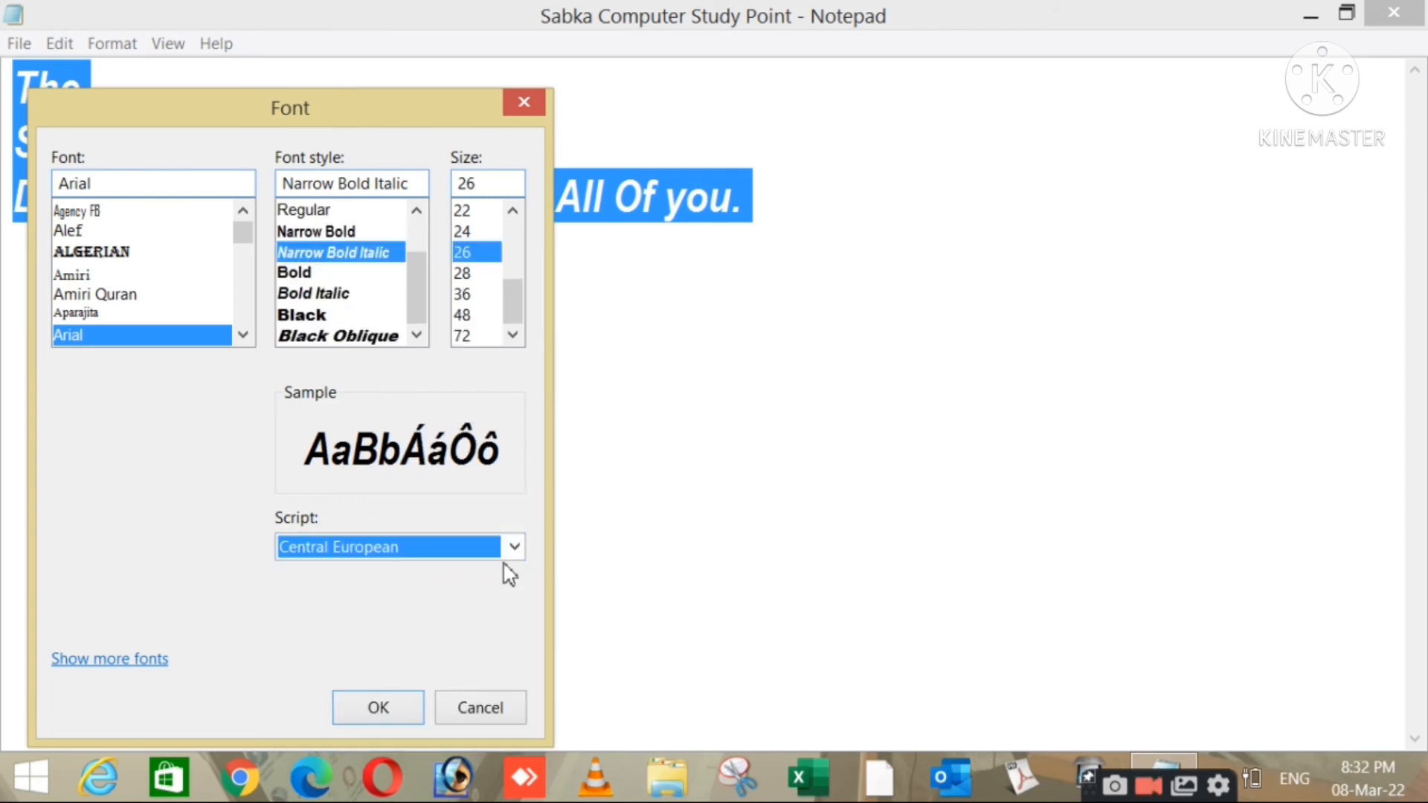
left_click(514, 548)
left_click(395, 722)
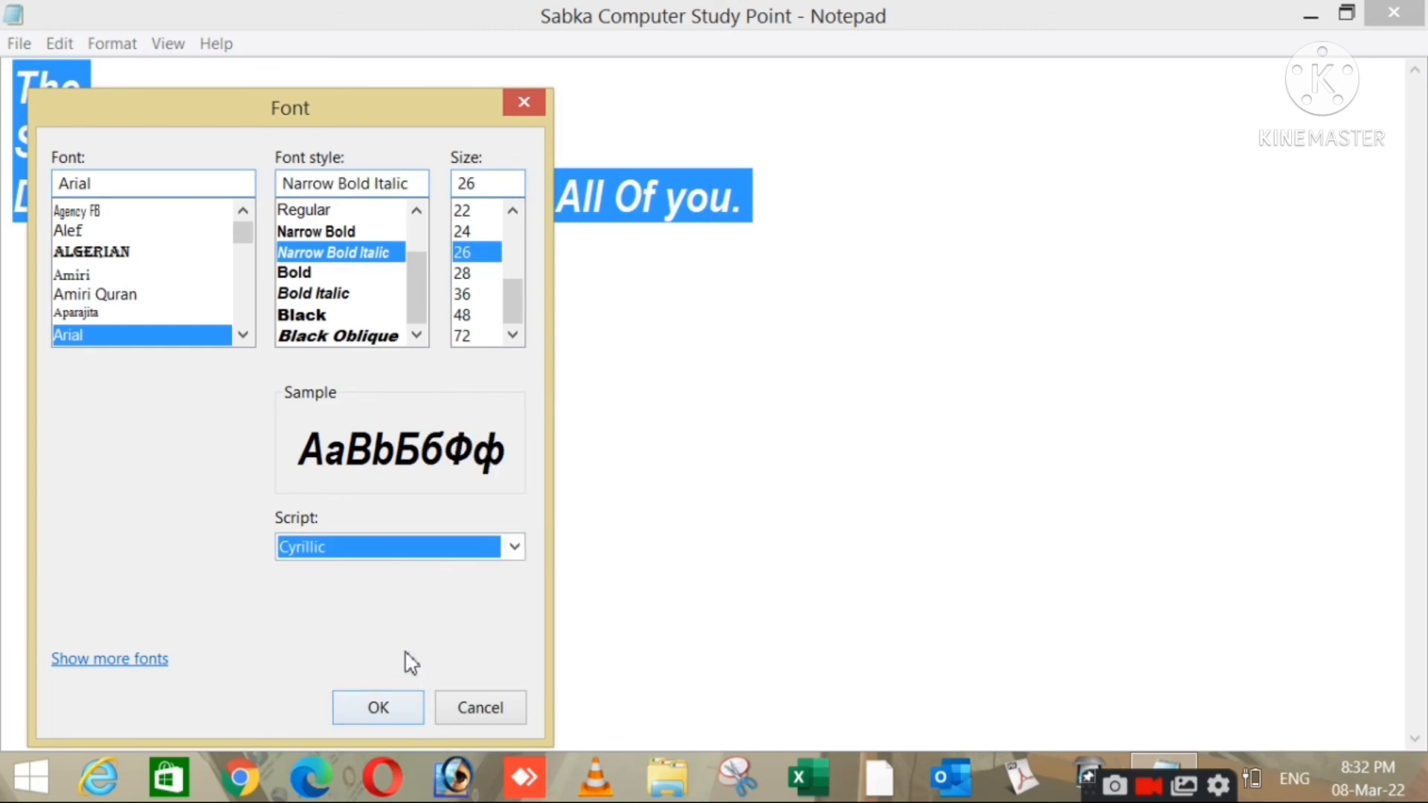
left_click(514, 548)
left_click(339, 595)
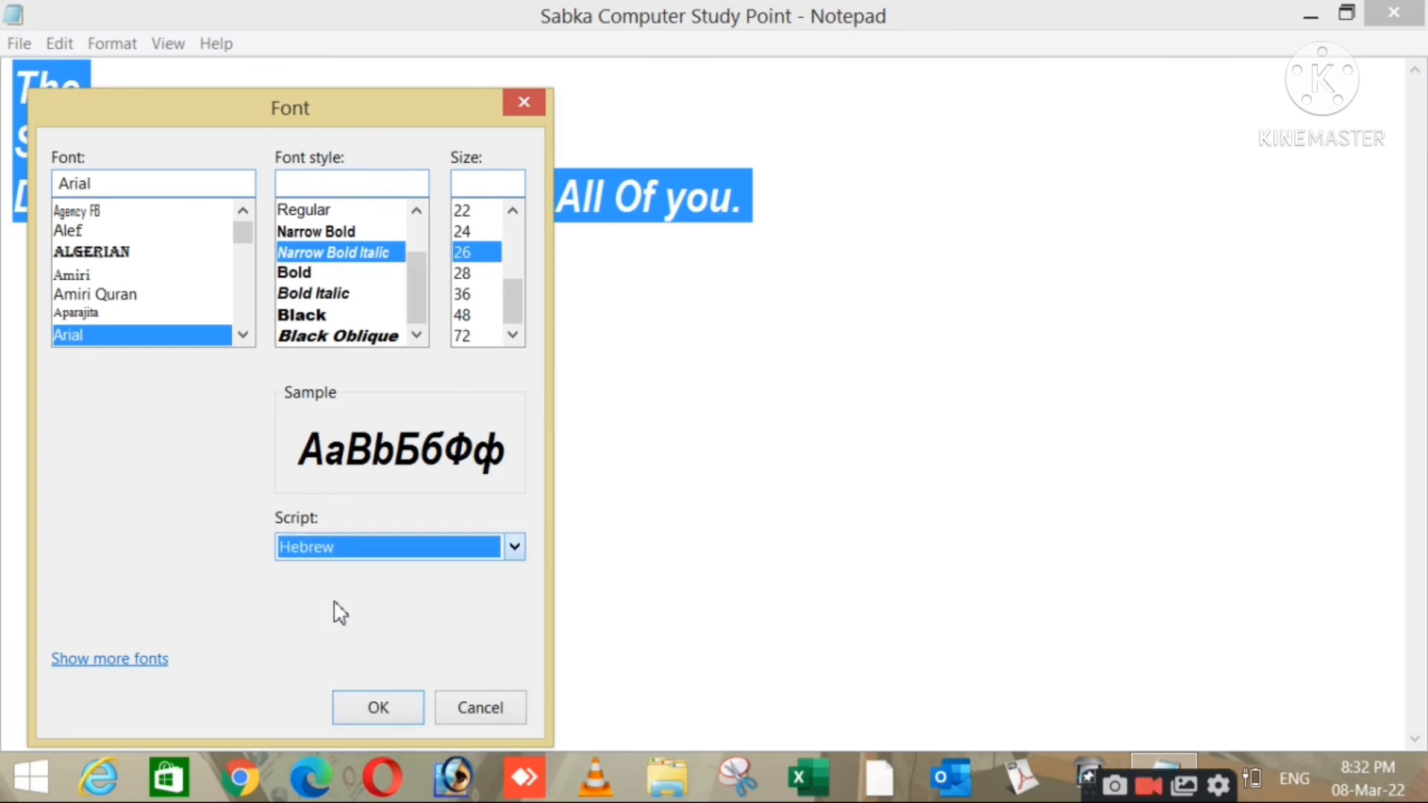
left_click(492, 704)
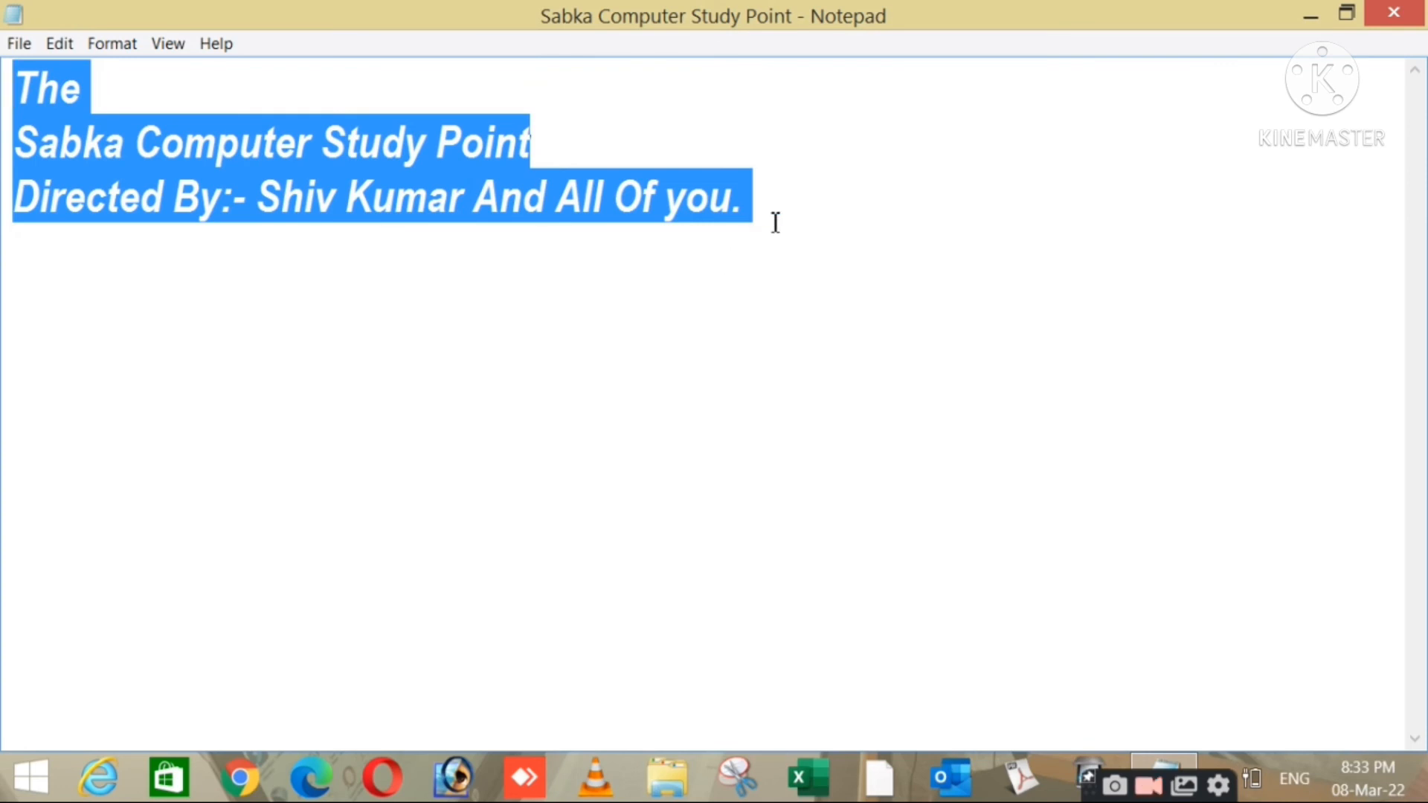
left_click(320, 375)
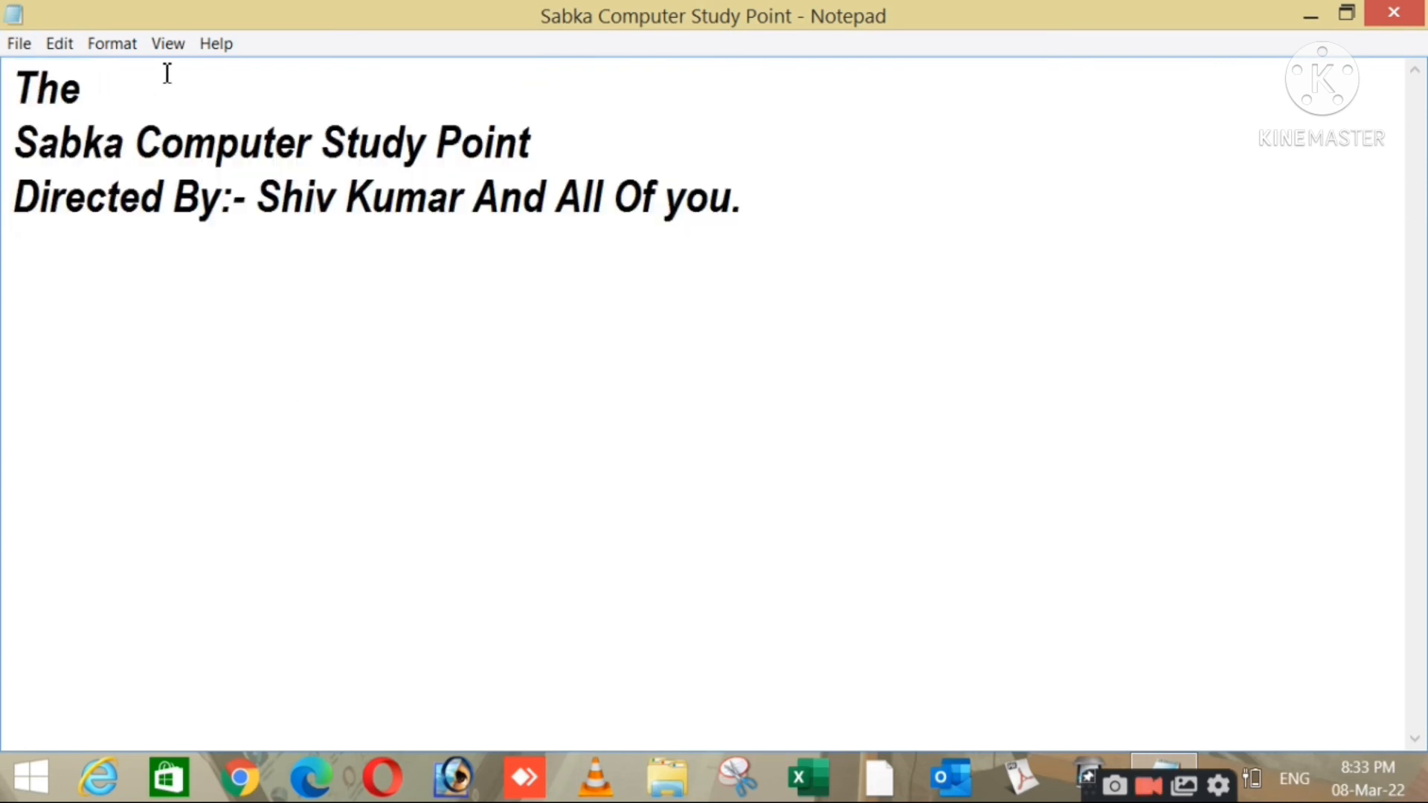
left_click(121, 43)
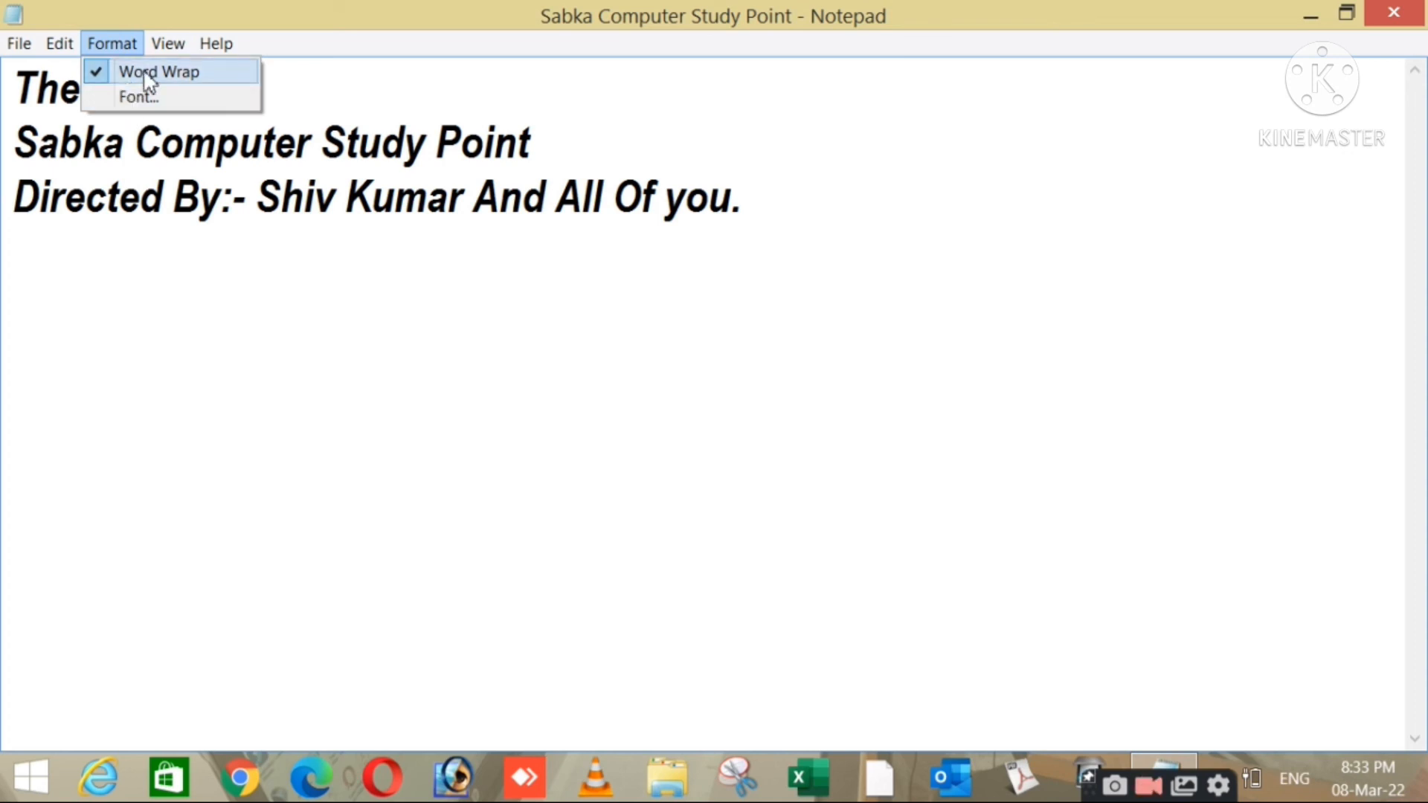
left_click(858, 198)
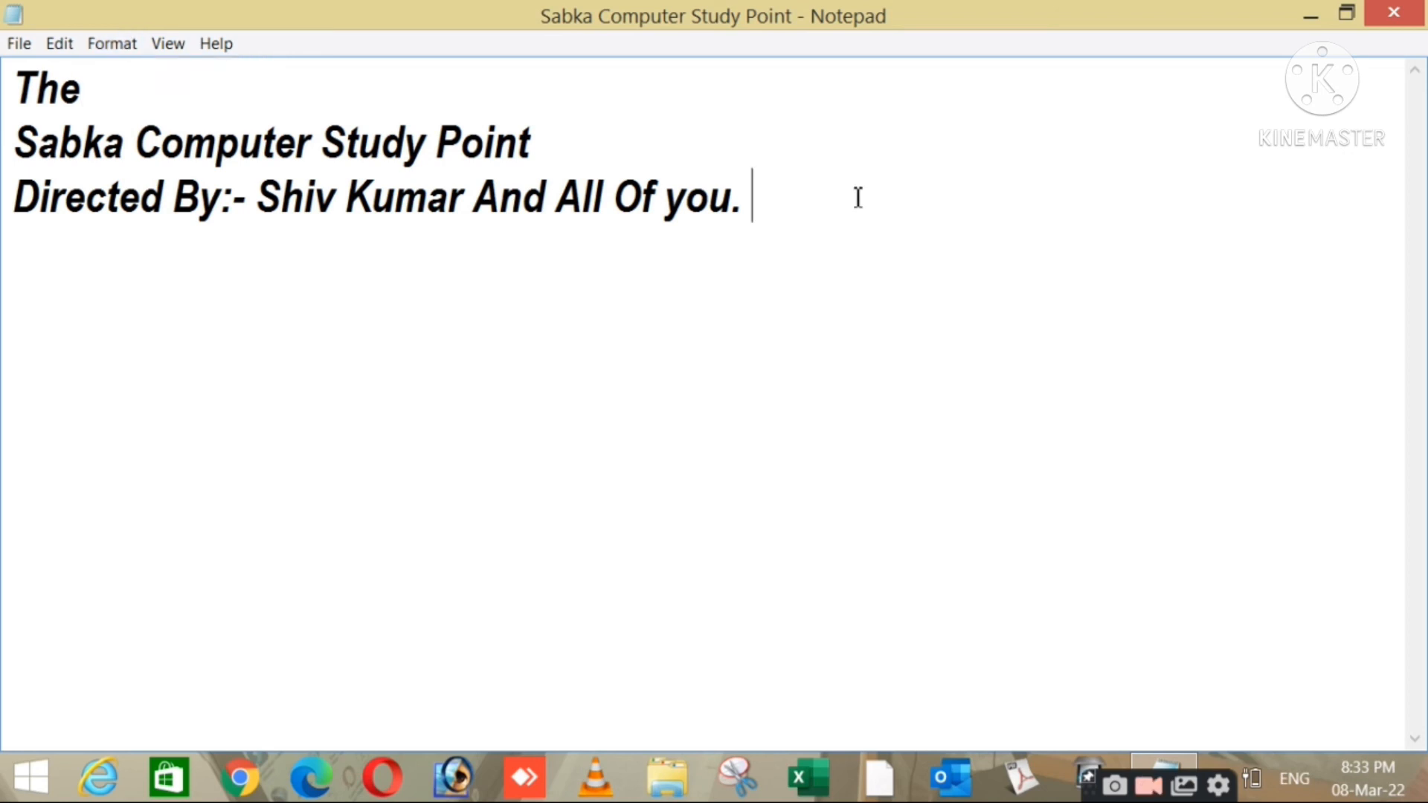
left_click(113, 43)
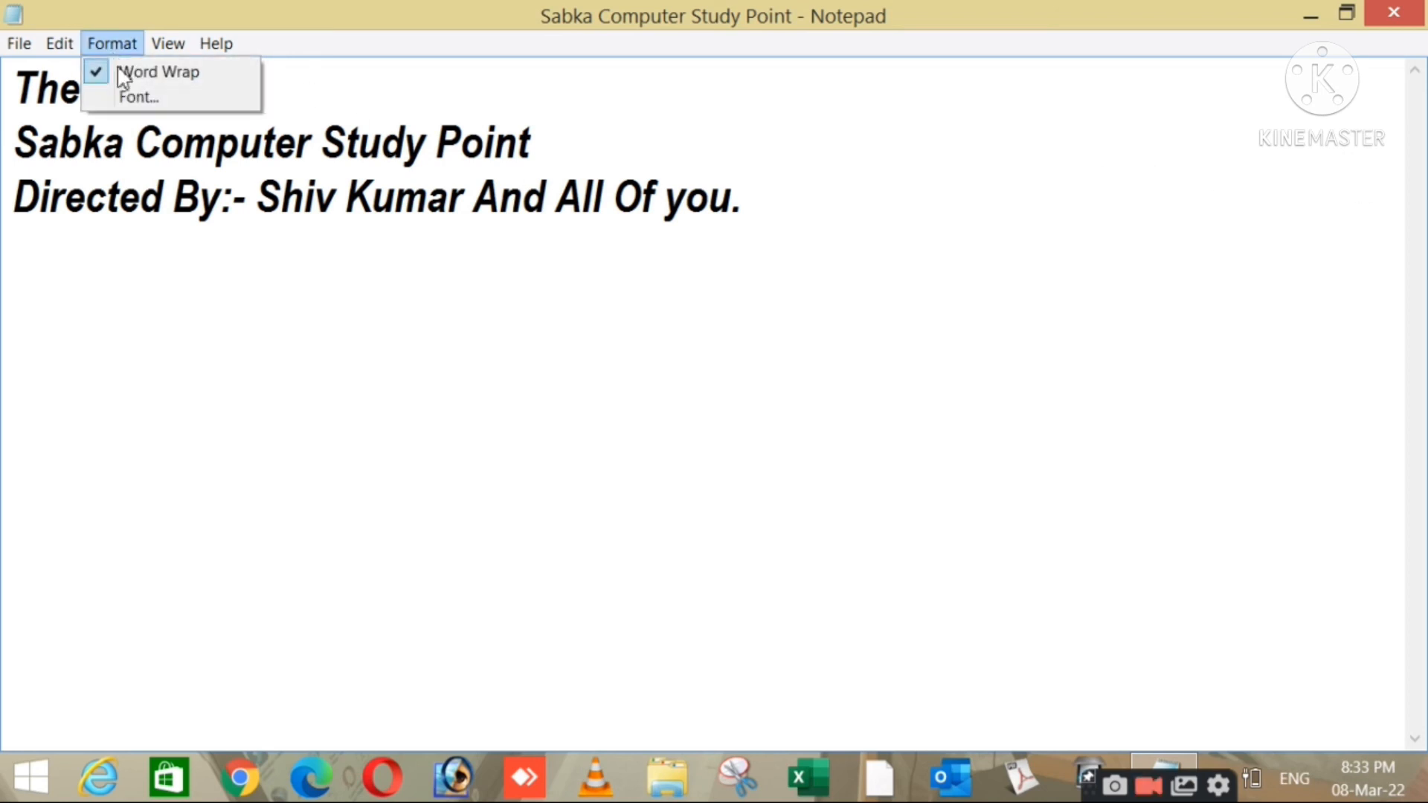